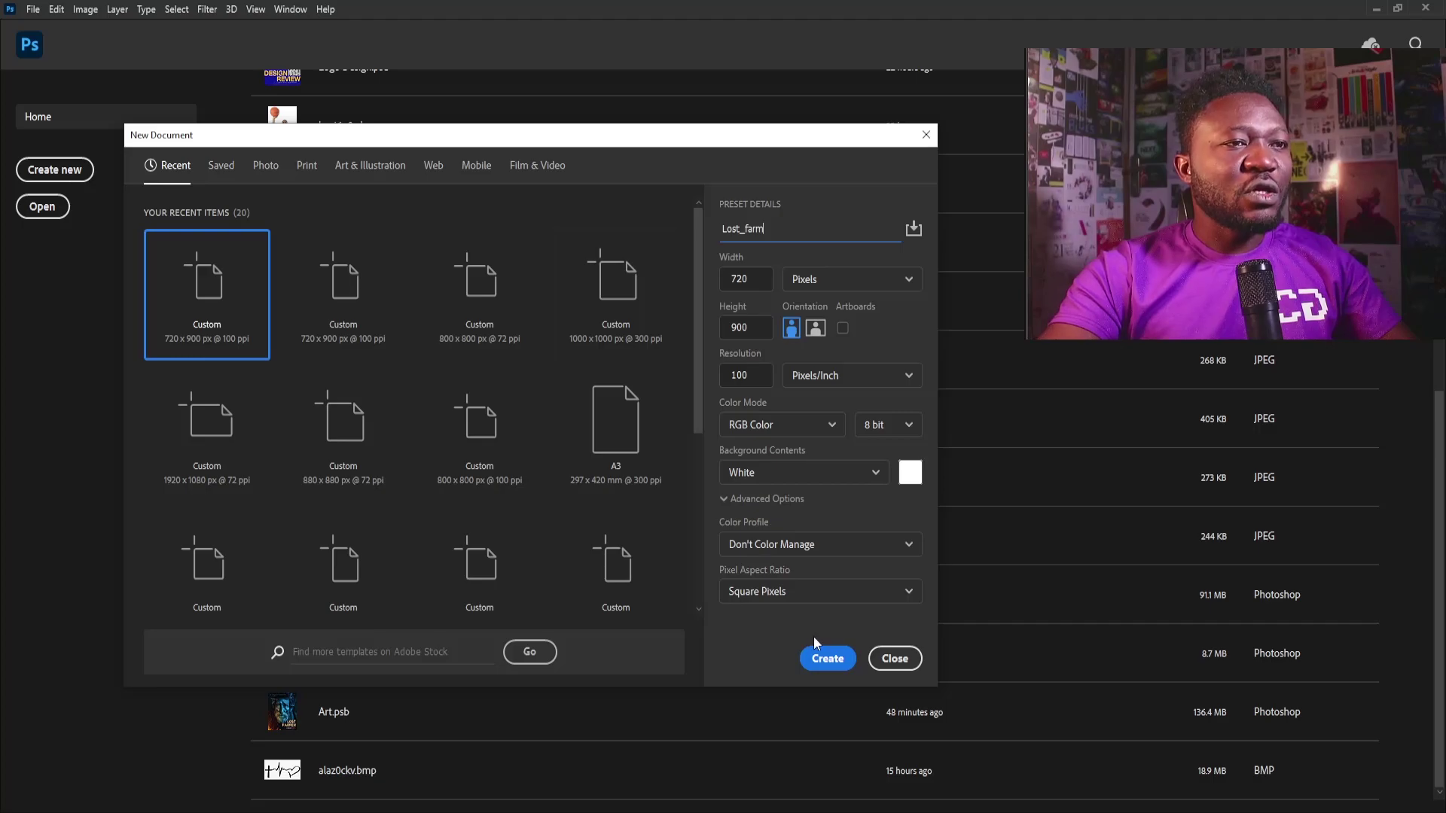
Create the 720 x 900 px, 100 ppi RGB document Lost_farm and place the bearded man's portrait to fill the canvas
click(825, 661)
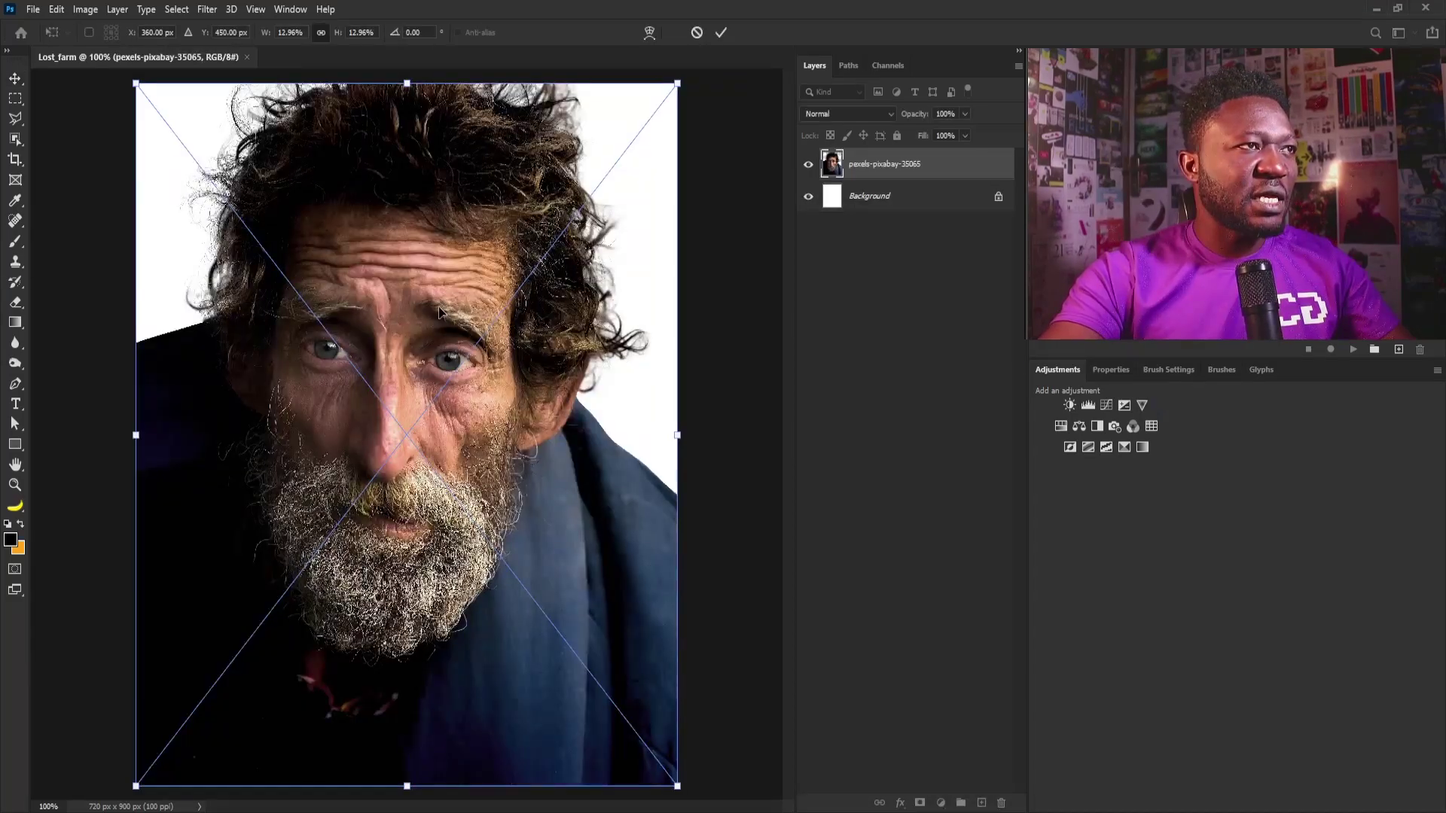
key(Return)
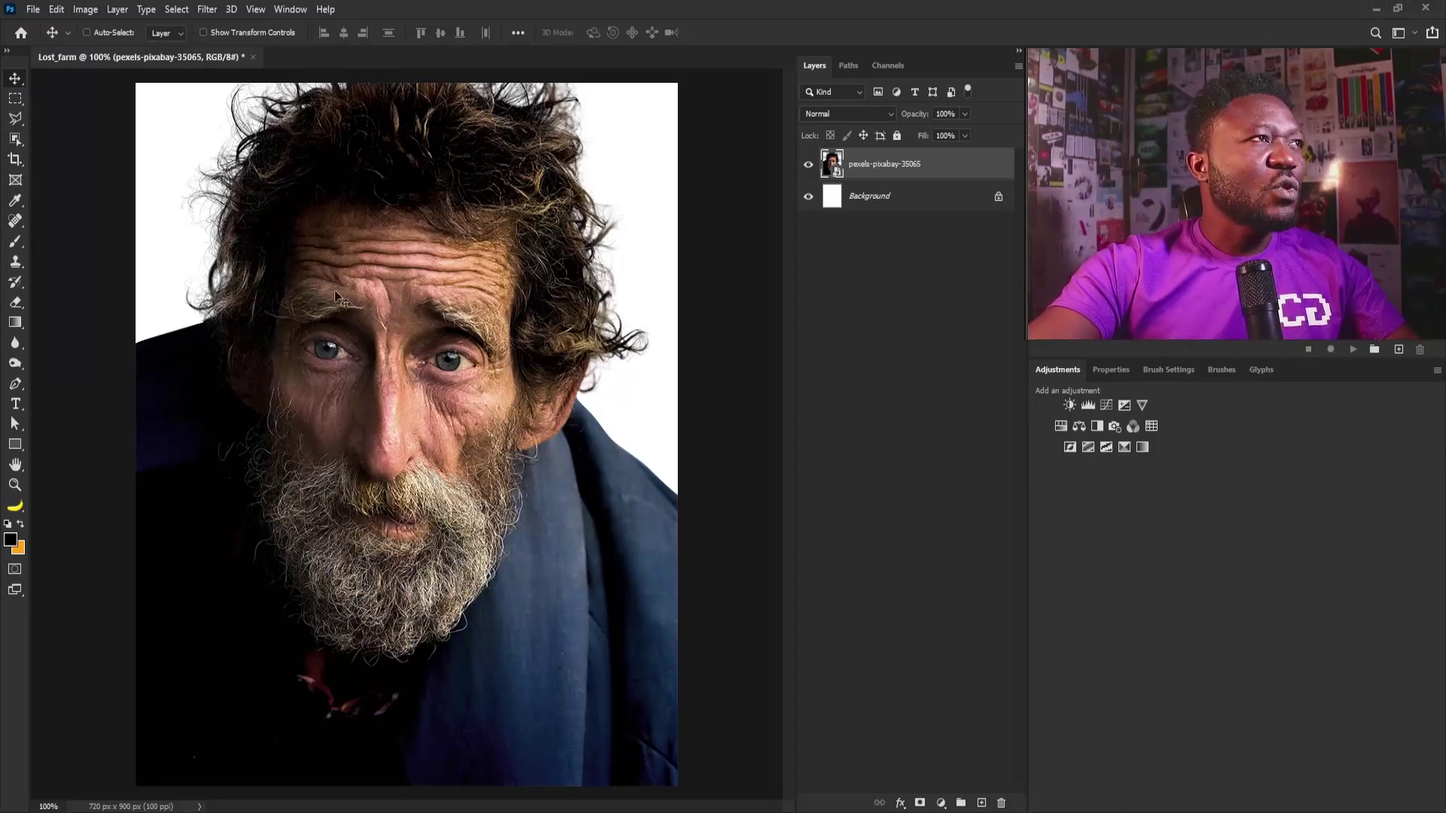
Rename the placed portrait layer as Farmer
double_click(885, 165)
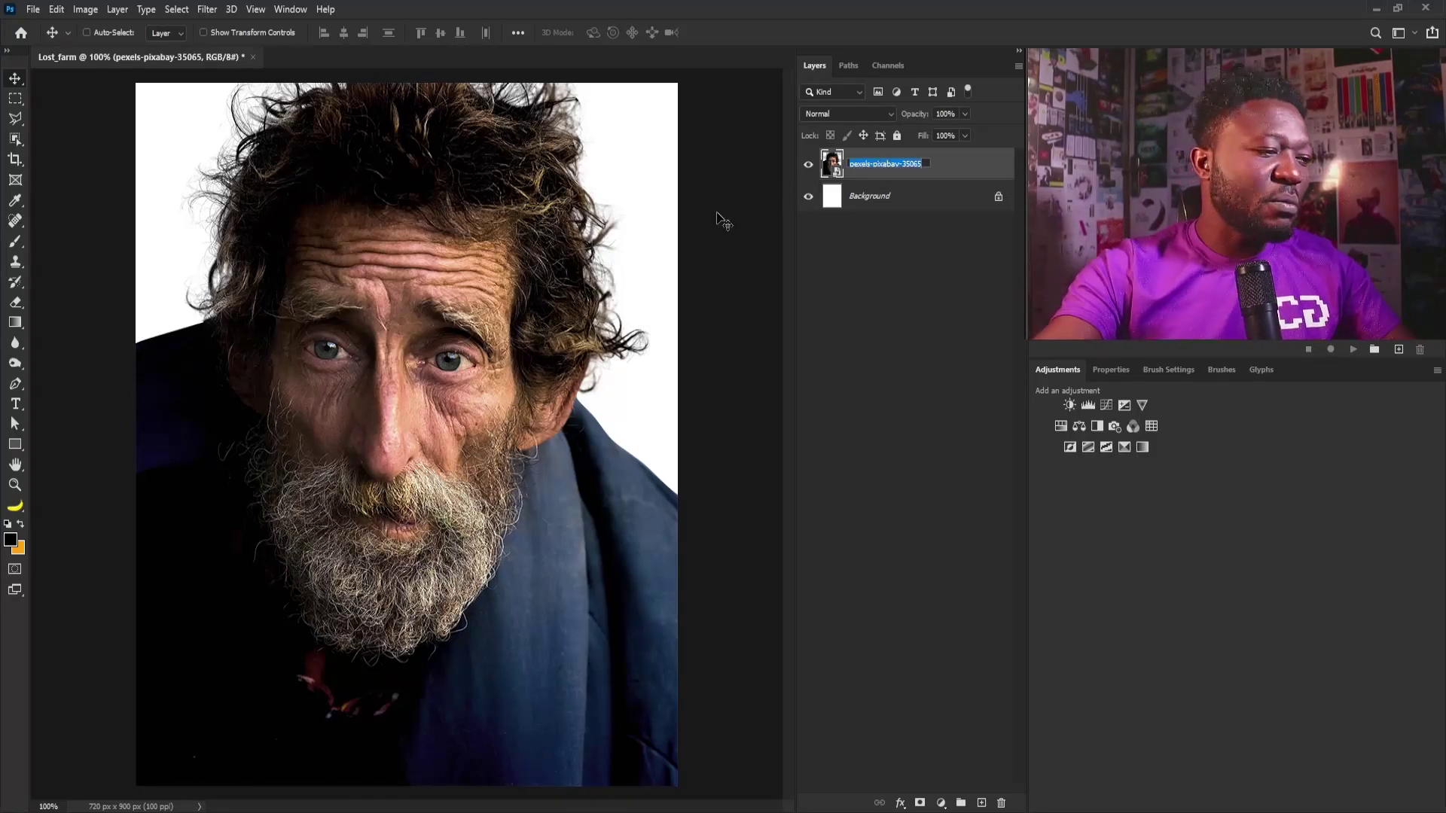
text(Farmer)
key(Return)
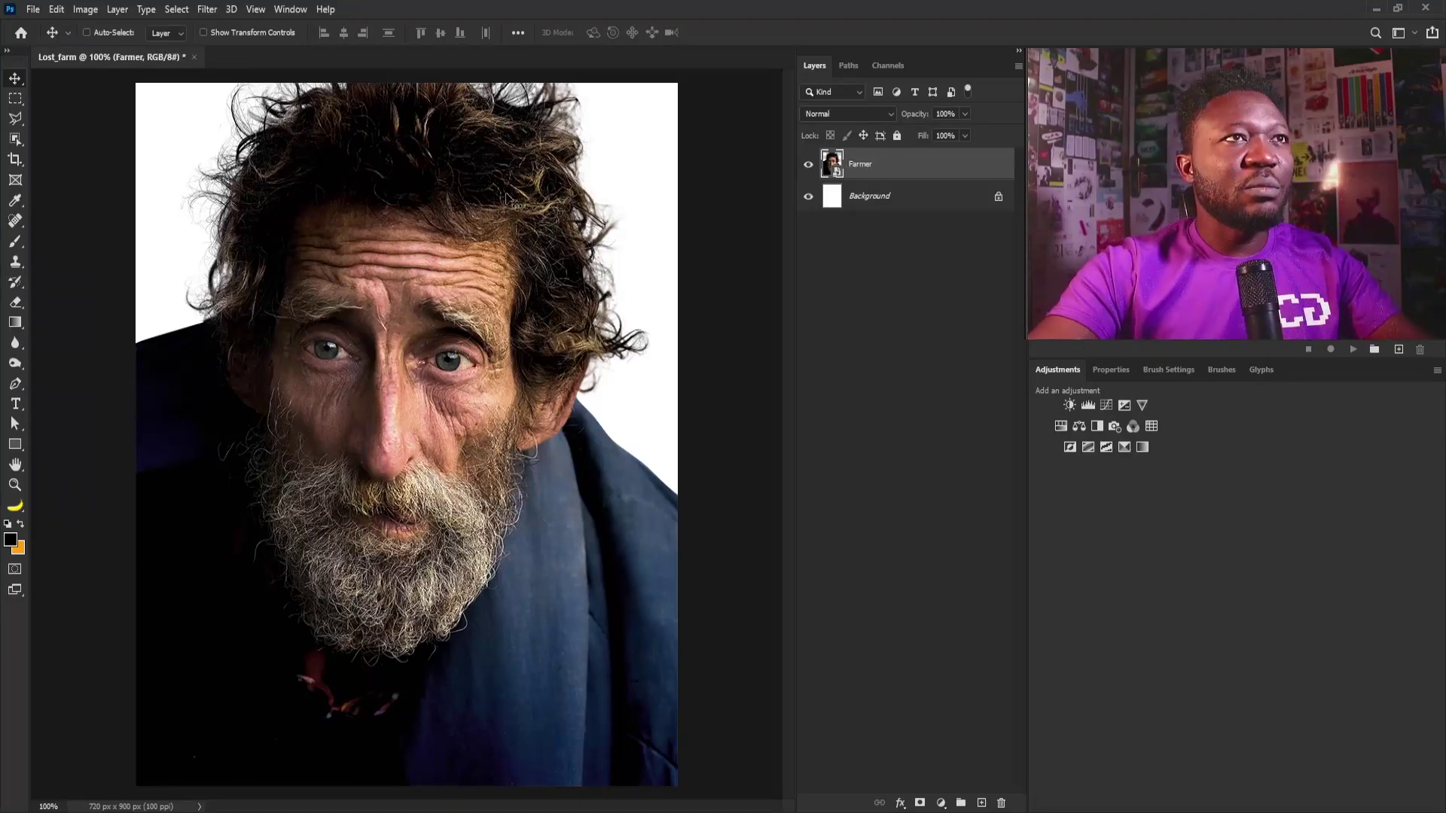
Marquee-select a thin horizontal strip across the man's hair and copy it to a new layer
click(15, 99)
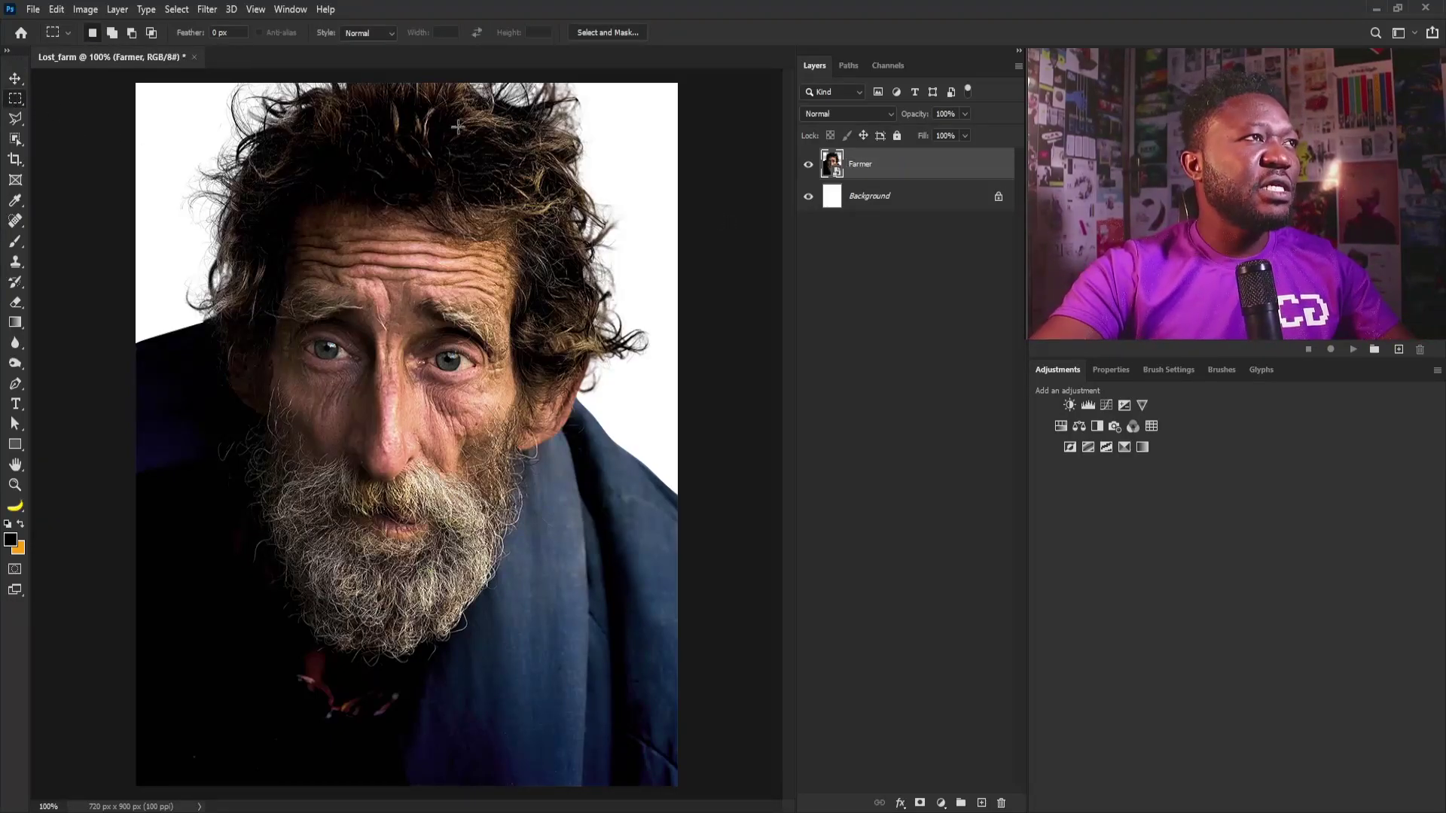
drag(263, 135, 558, 159)
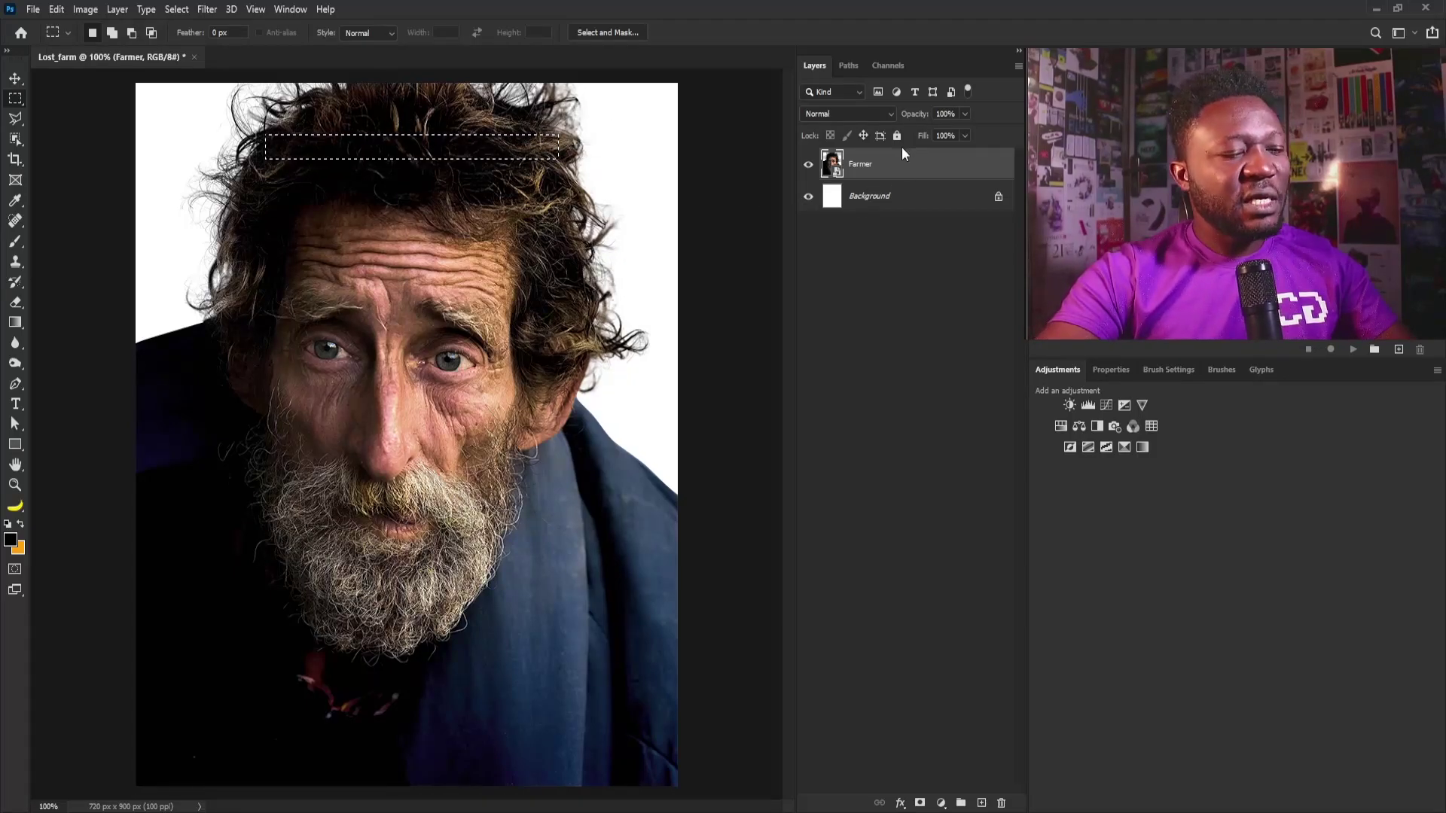
key(ctrl+j)
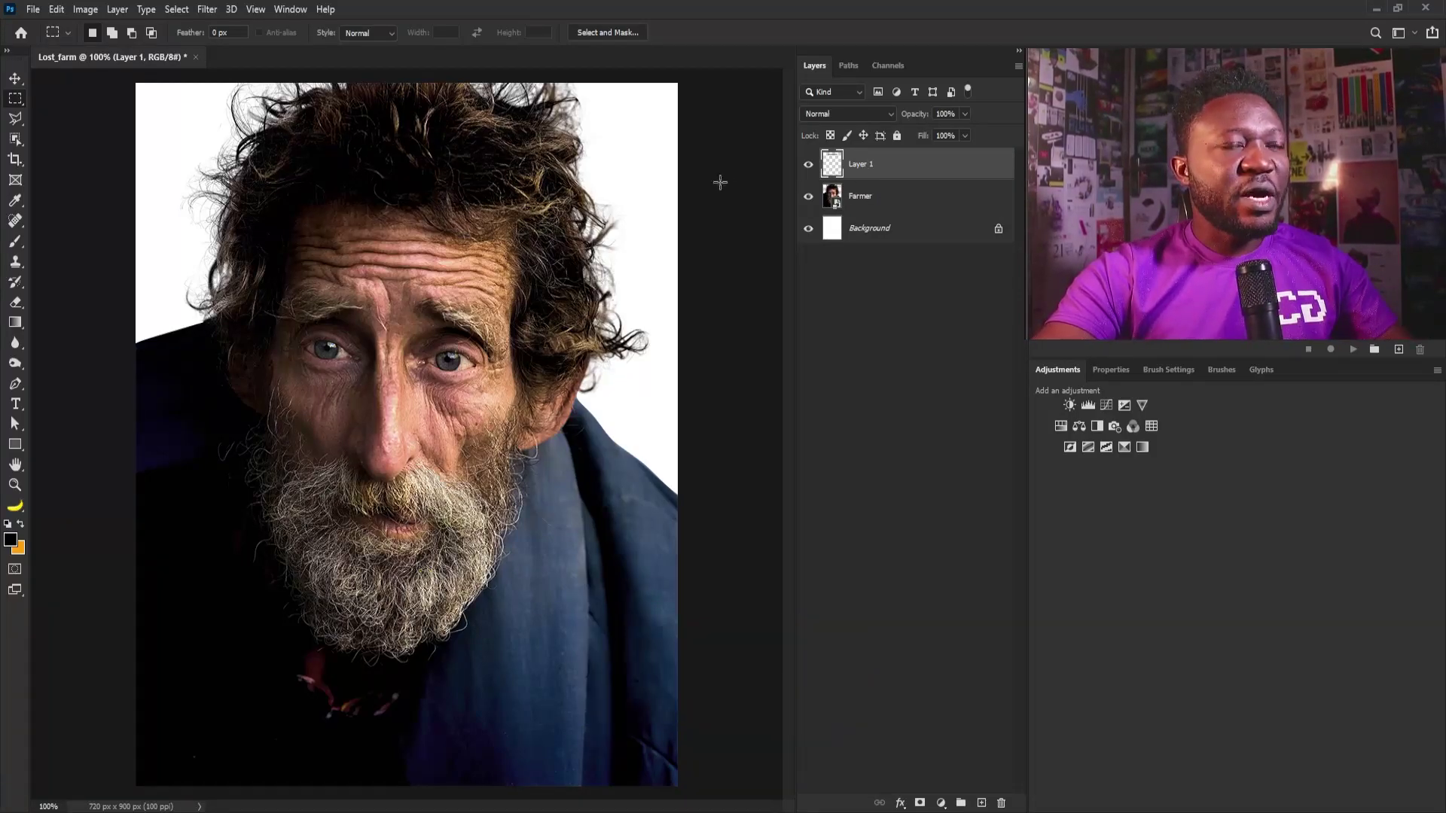
Stretch the hair strip to about 187% width and 2203% height, covering the canvas from its upper edge down past the beard
key(ctrl+t)
drag(558, 151, 638, 150)
drag(403, 160, 403, 435)
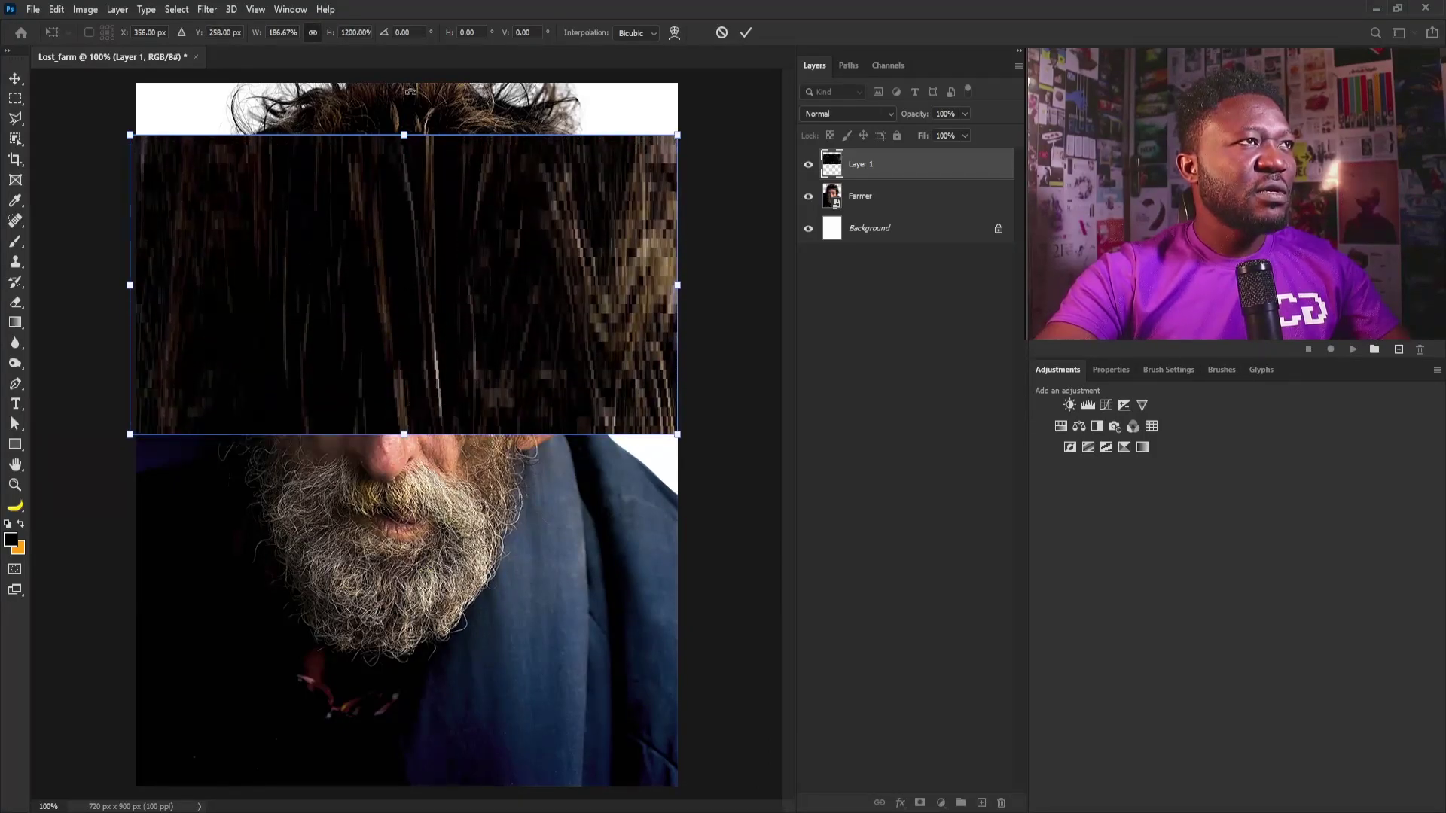
drag(406, 134, 404, 83)
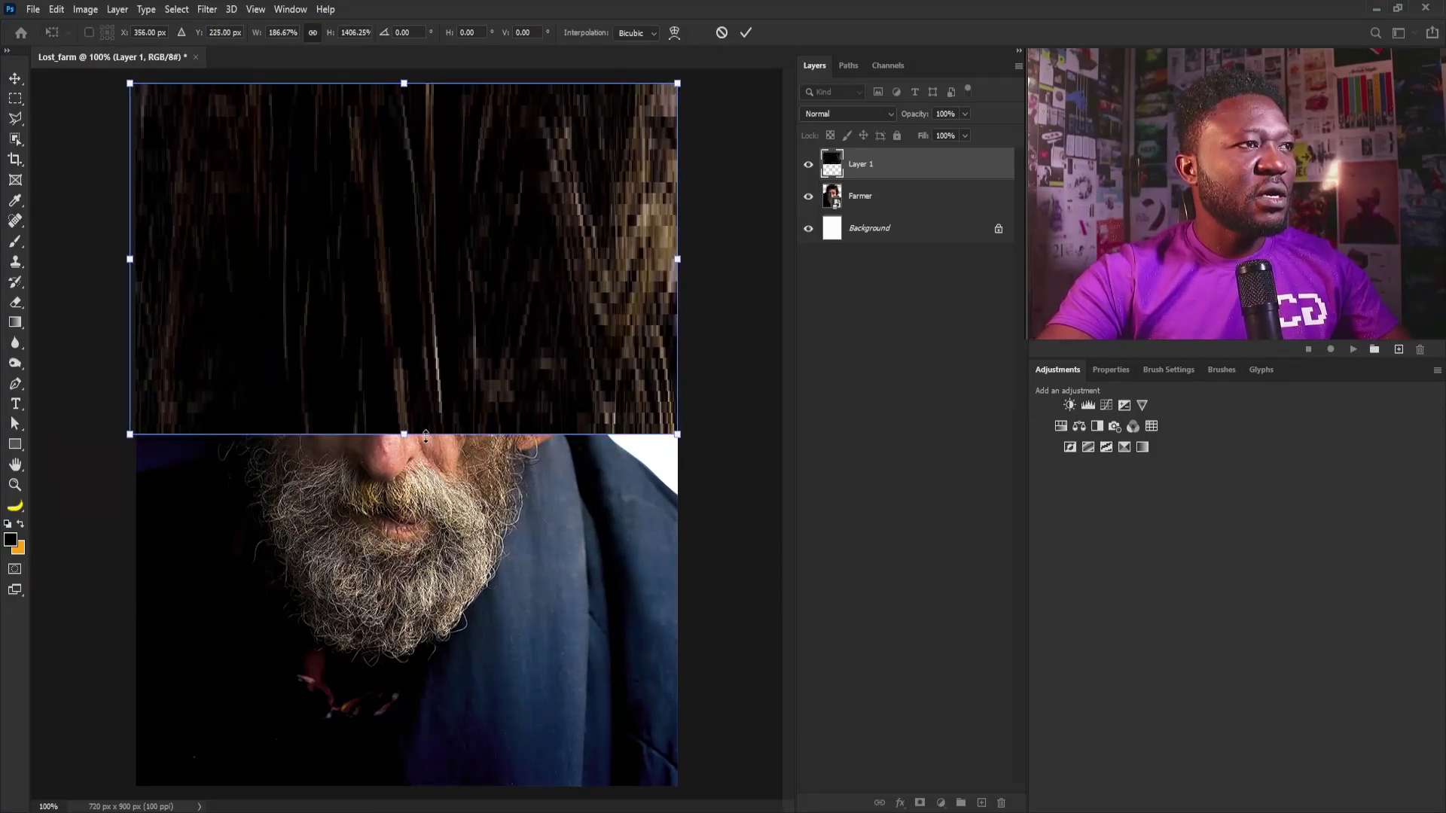
drag(404, 434, 404, 632)
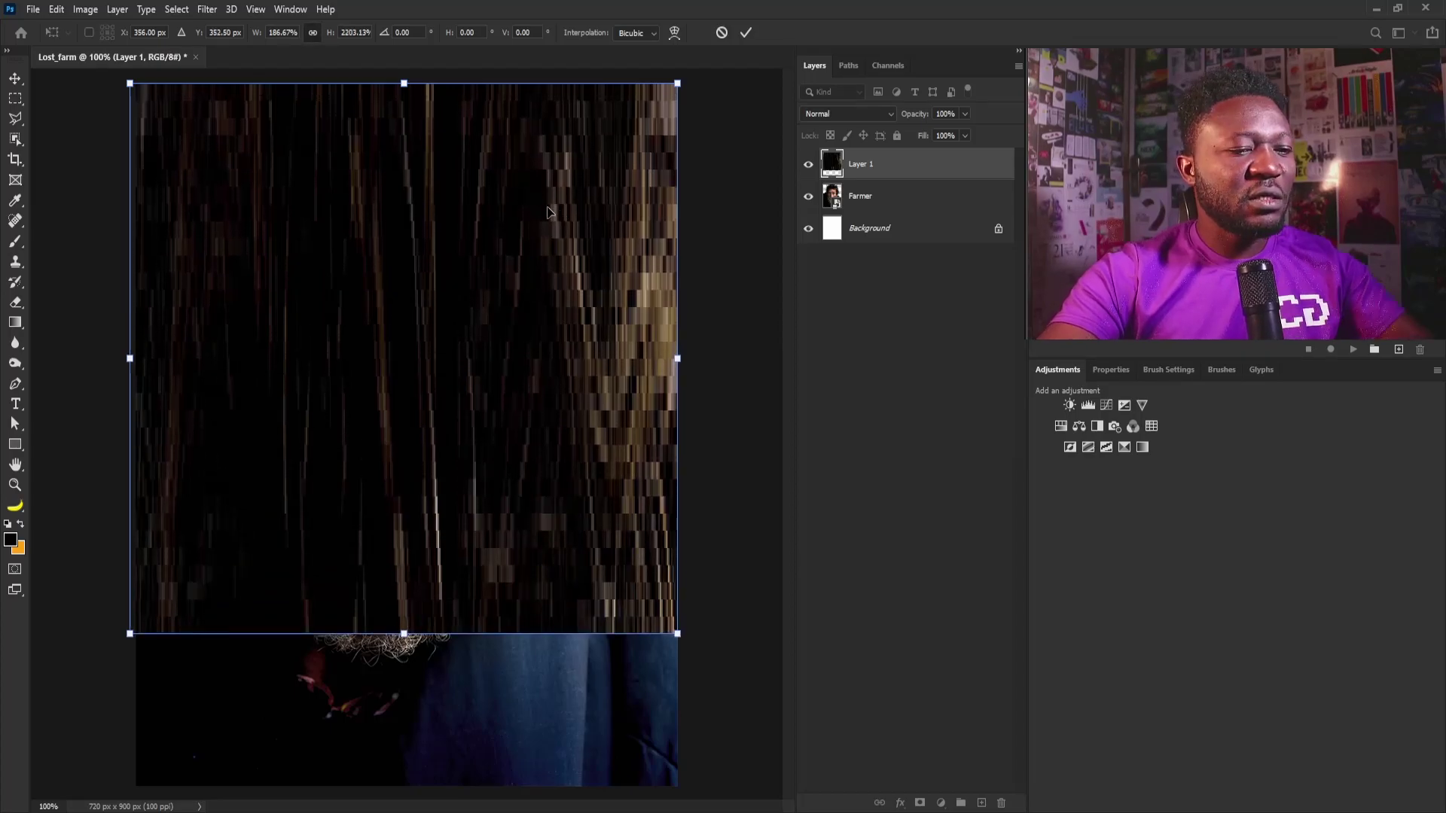
key(Return)
Move the stretched hair layer below the Farmer layer as the backdrop
key(m)
drag(893, 166, 891, 218)
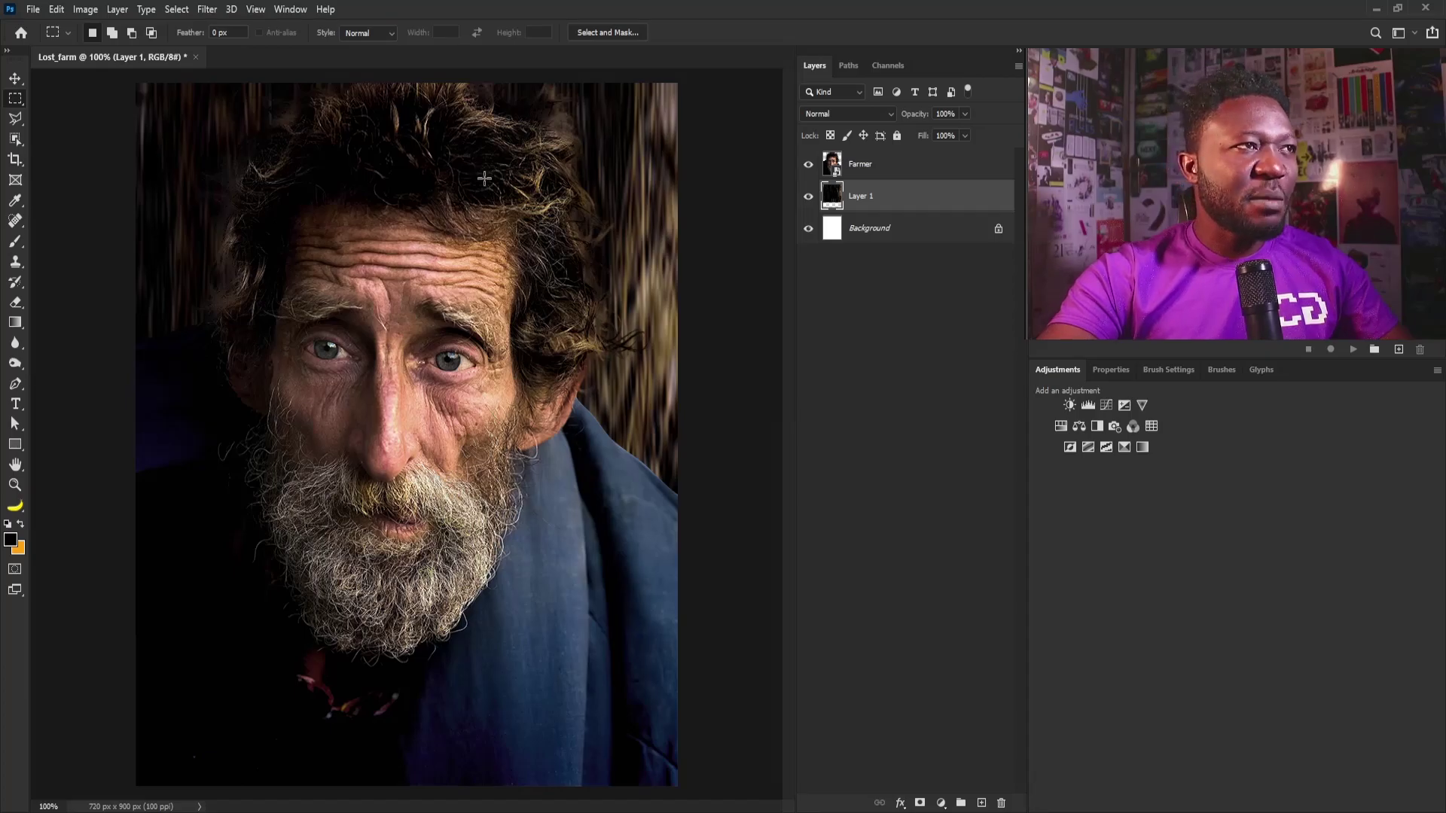
key(v)
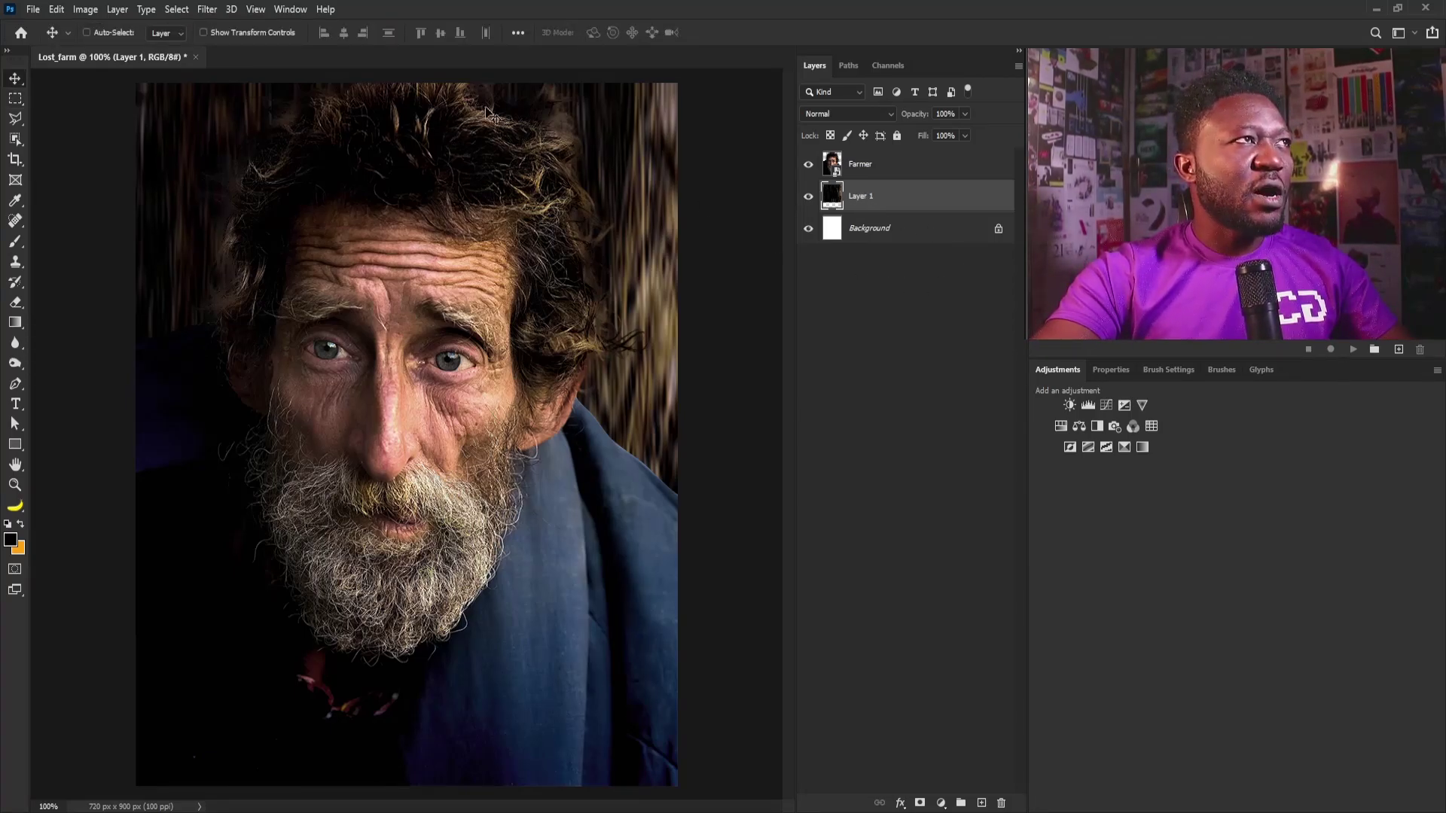
Apply the Filter Gallery's Cutout and Sponge effects to the backdrop layer, with Sponge brush size 2, definition 12 and smoothness 5
click(206, 10)
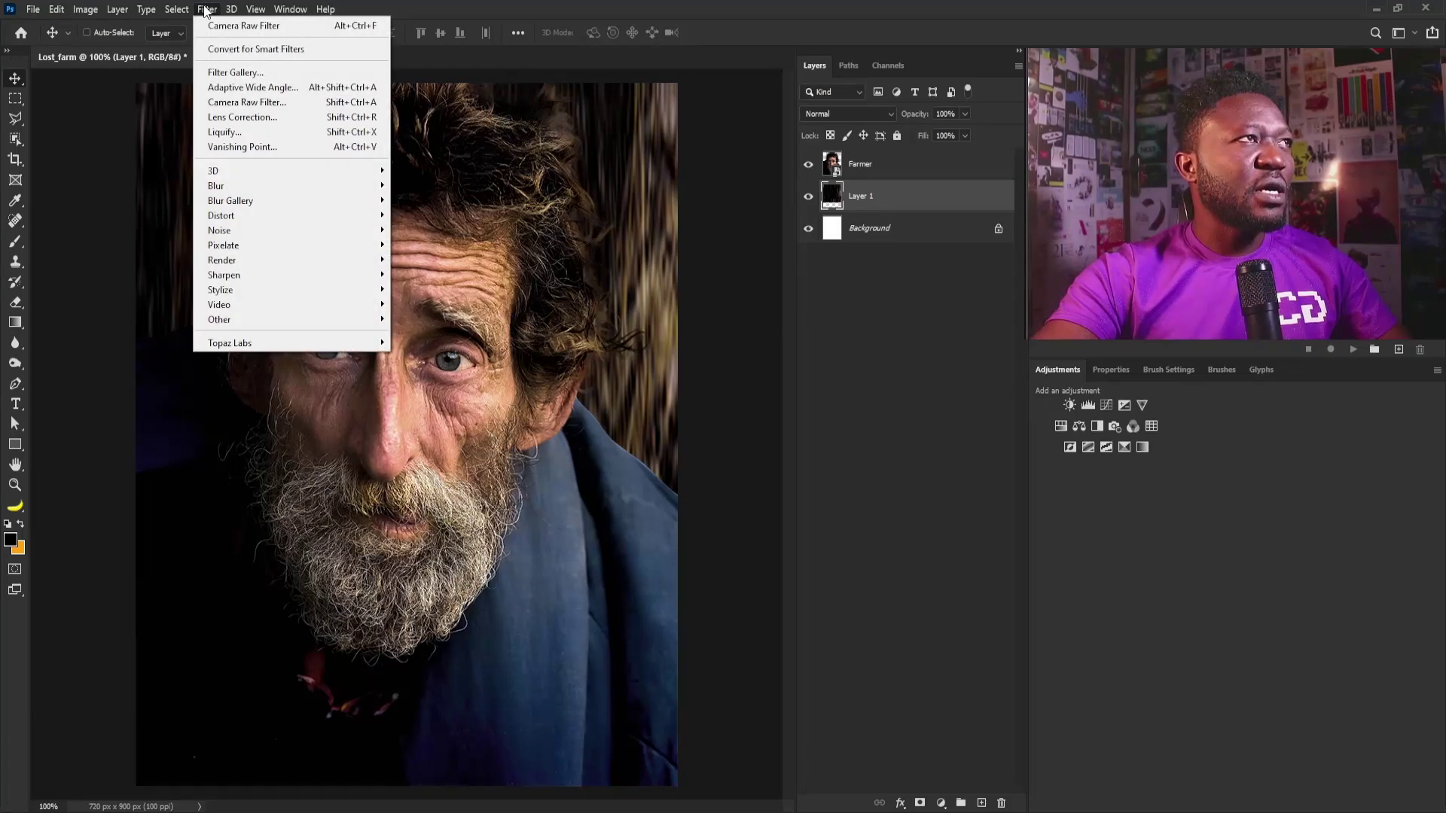
click(231, 73)
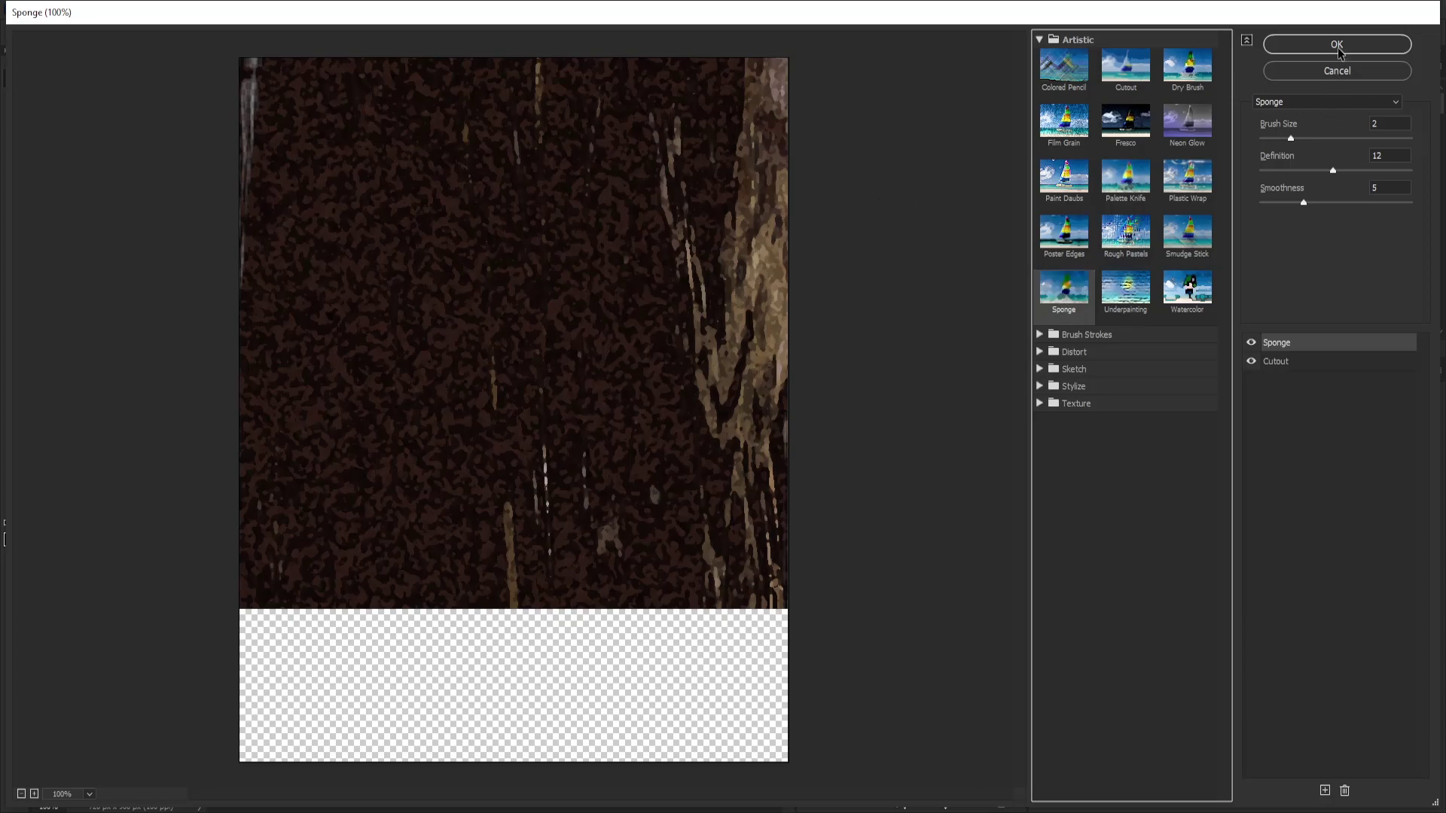
click(1336, 45)
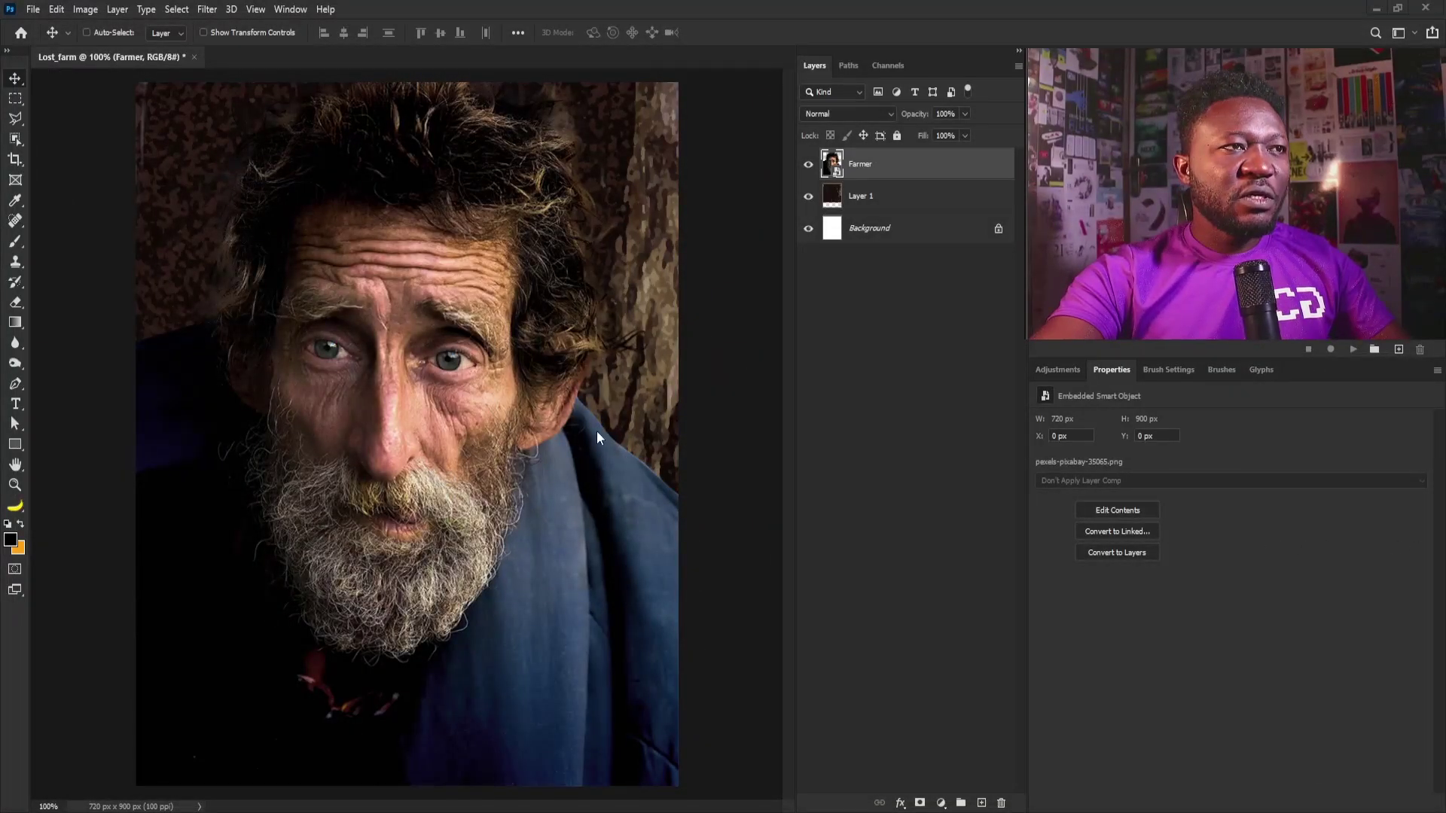
Duplicate the Farmer layer and hide the copy
drag(601, 419, 422, 363)
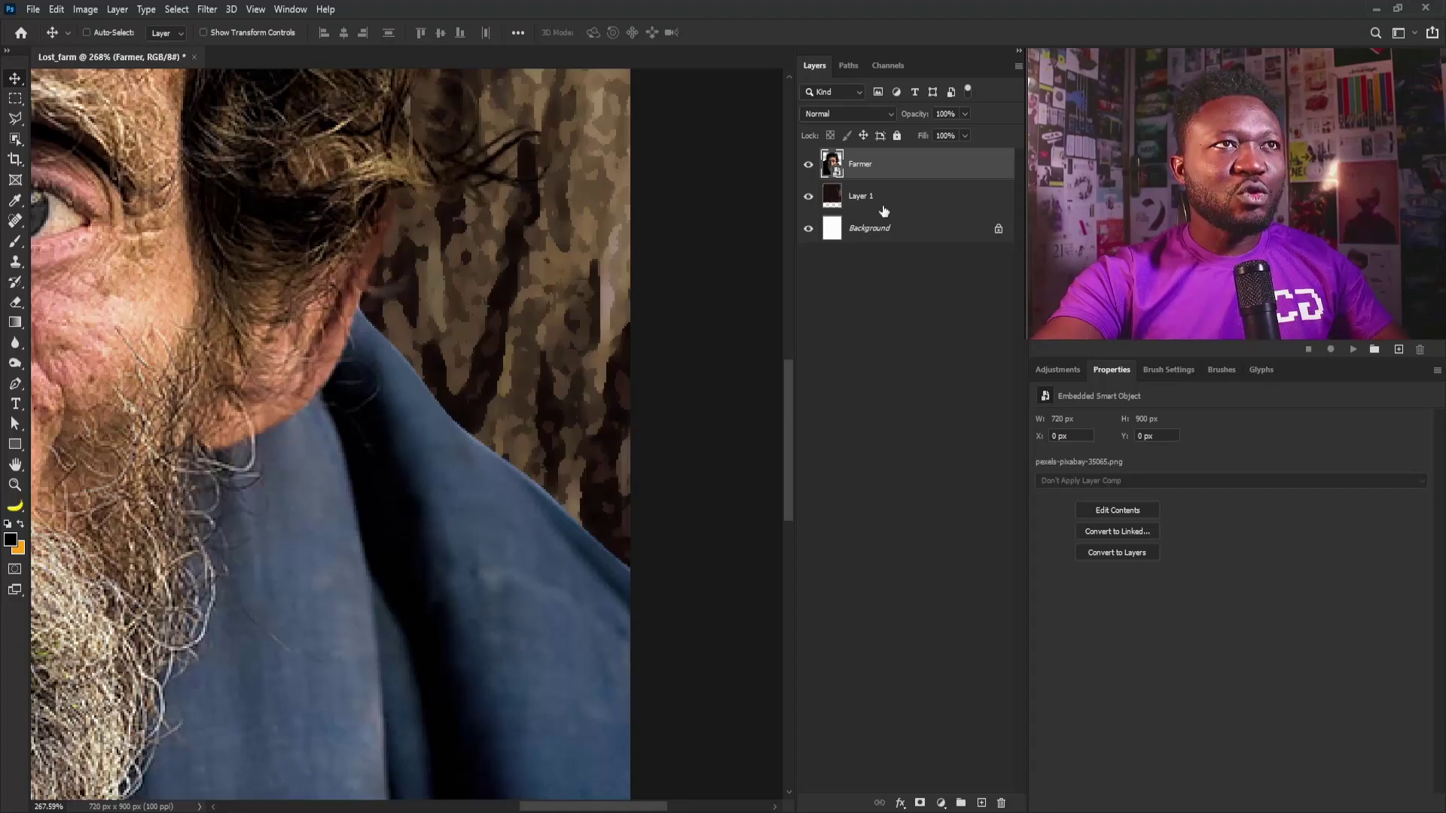
drag(898, 175, 982, 802)
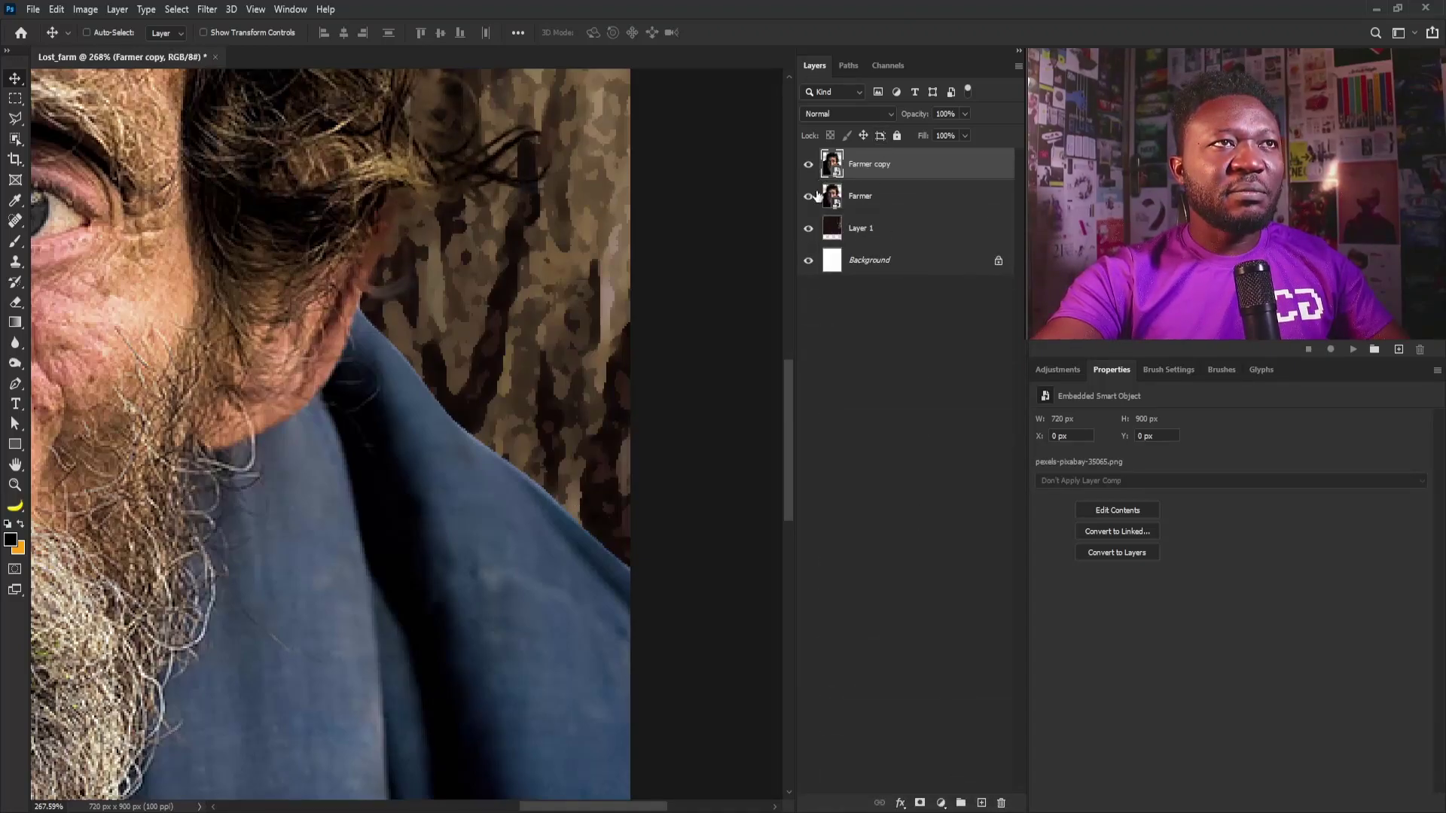
click(808, 165)
Rasterize the Farmer layer and soften the man's cut-out edge near the ear and shoulder using the Blur tool at 41% strength
right_click(877, 200)
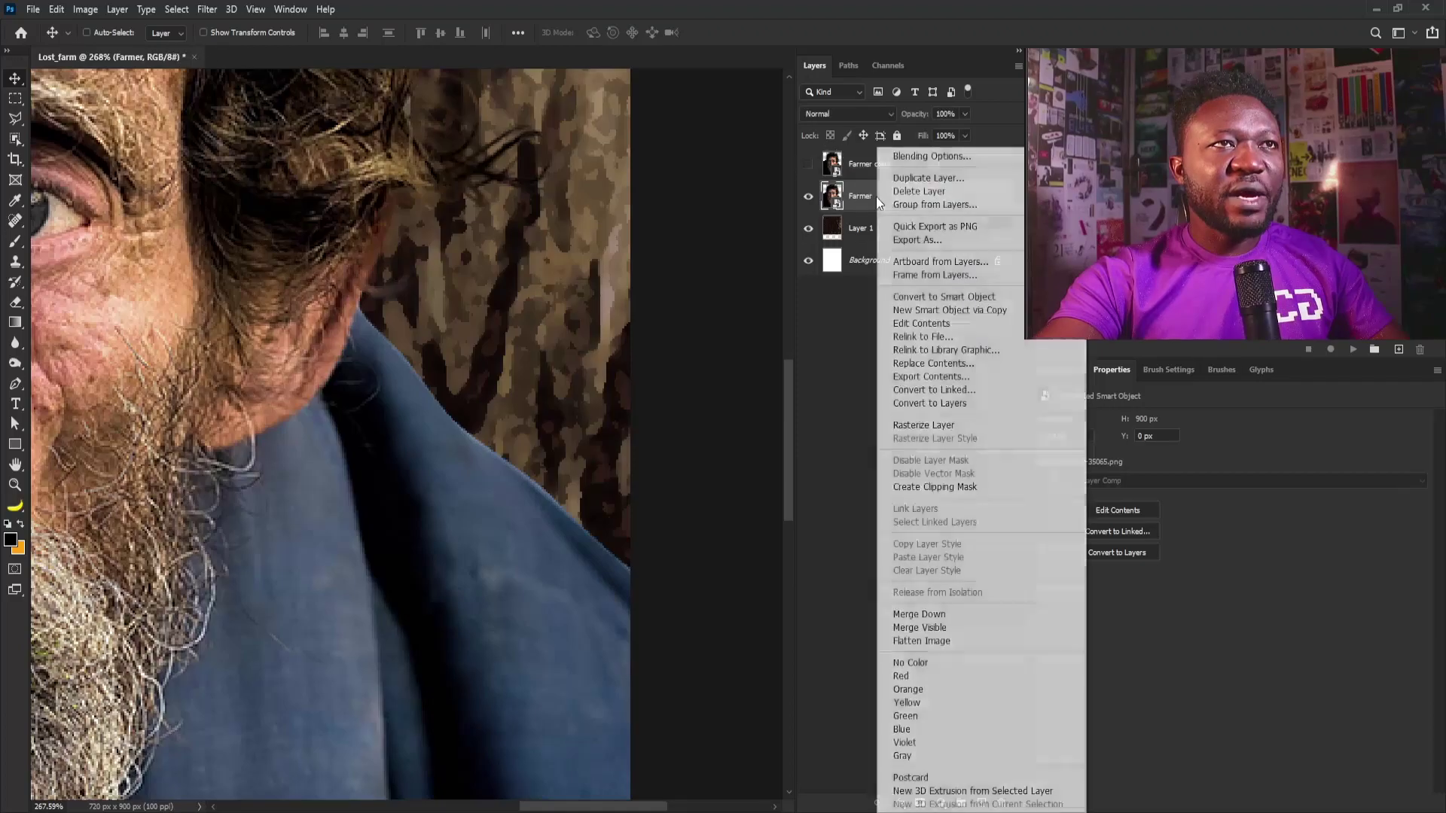
click(941, 426)
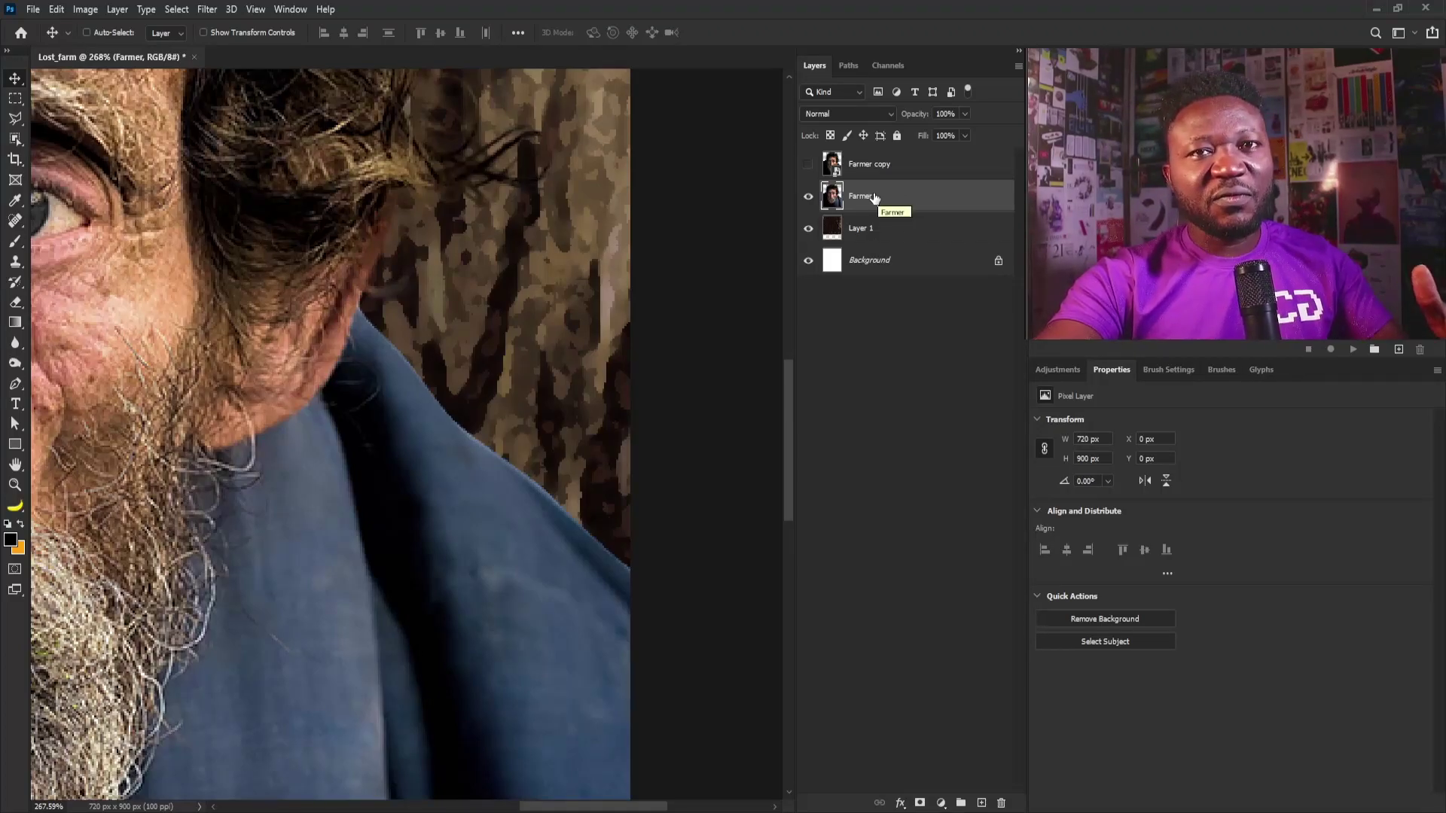
click(15, 344)
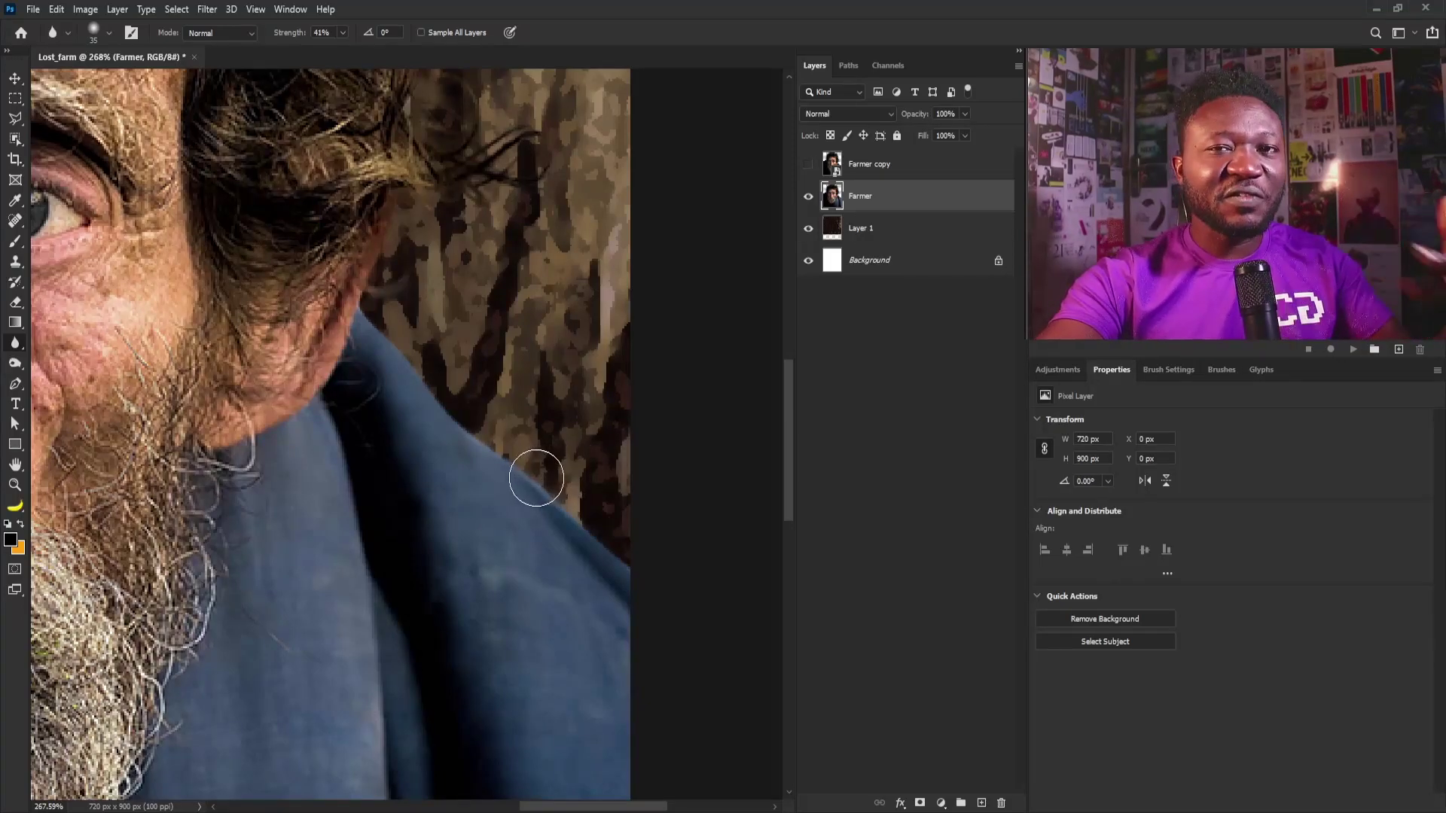
drag(506, 328, 392, 314)
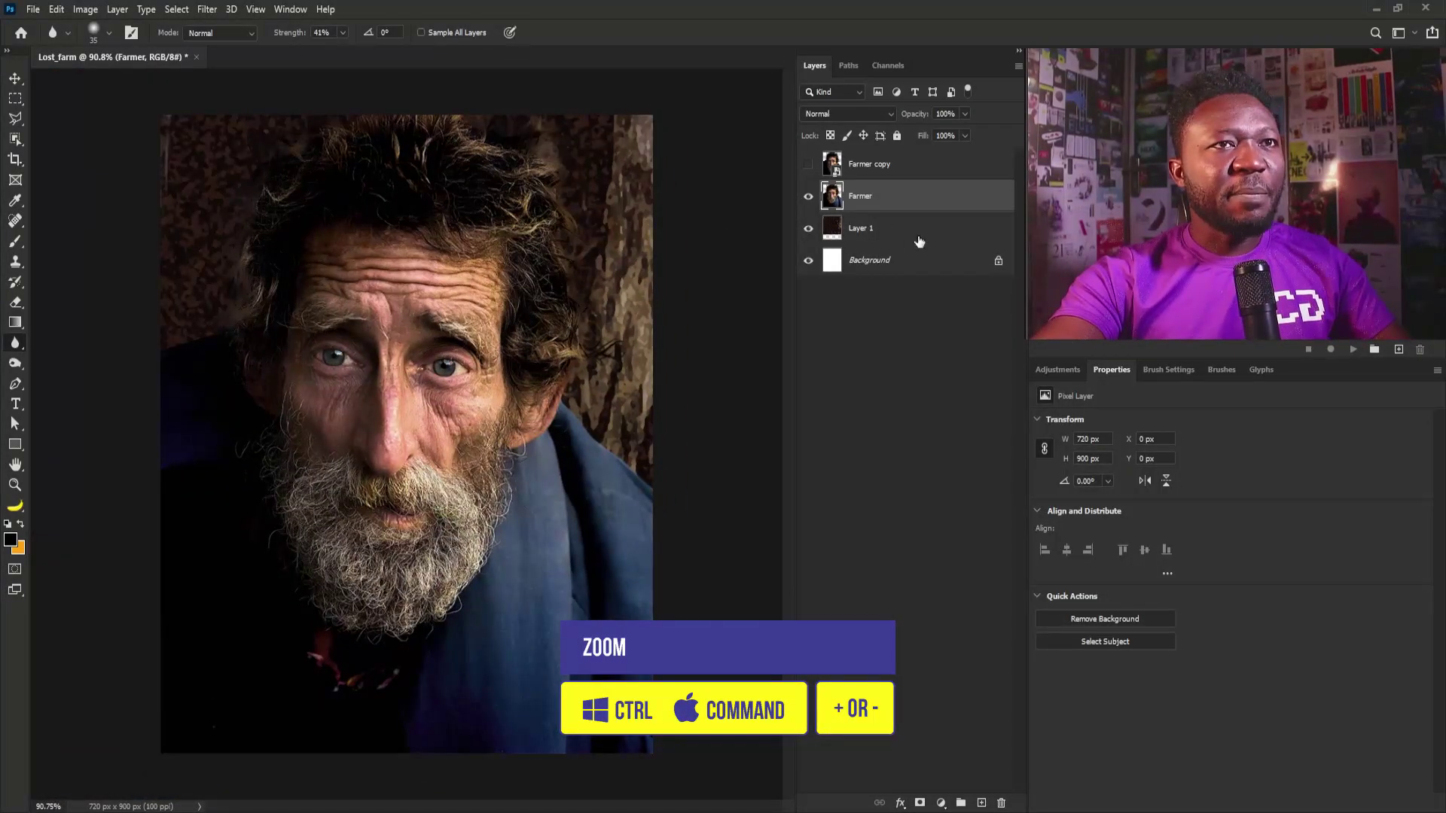
Add a Brightness/Contrast adjustment with brightness 40 and place it below the Farmer layer so it affects only the backdrop
click(1055, 370)
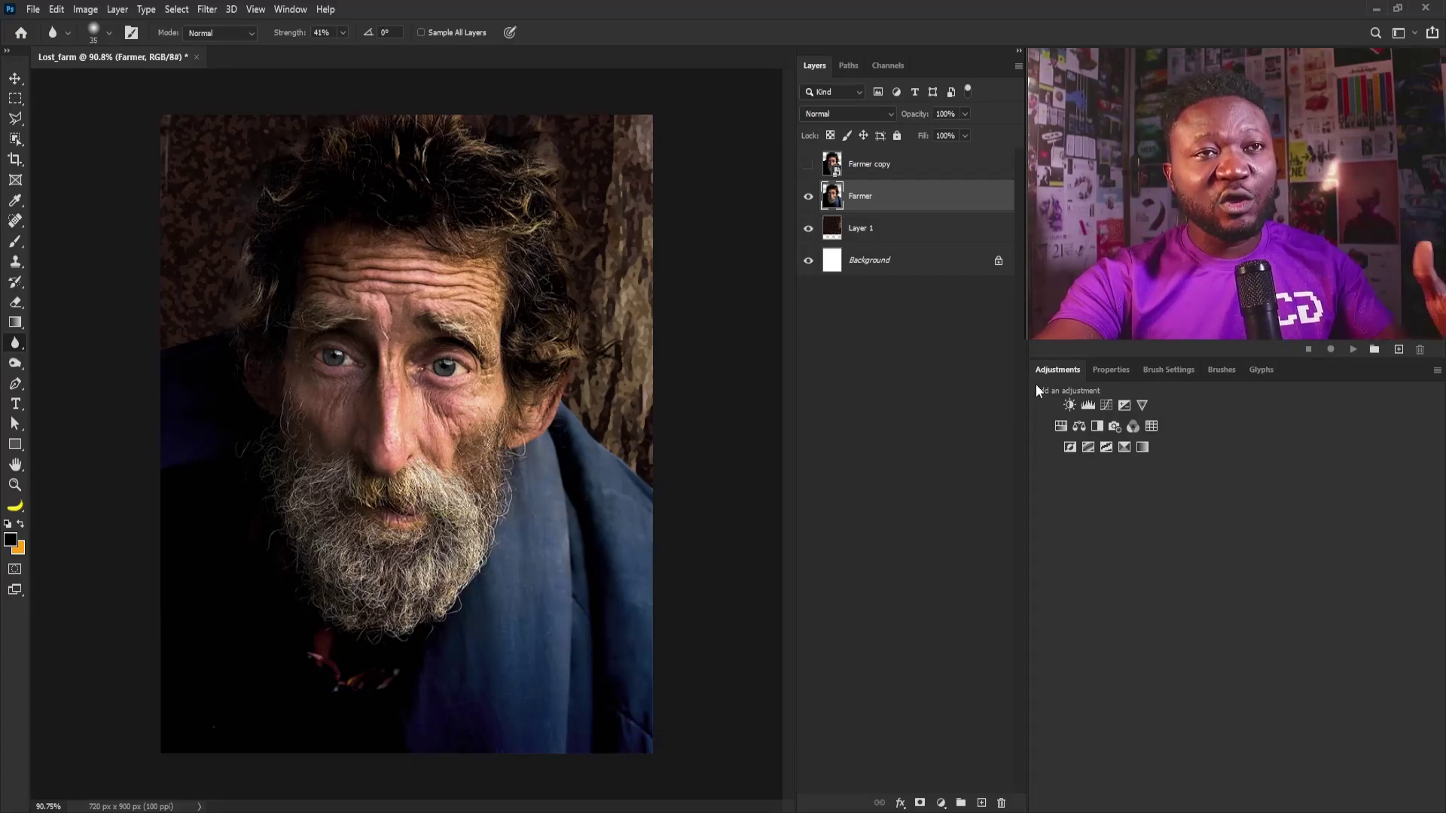
click(290, 9)
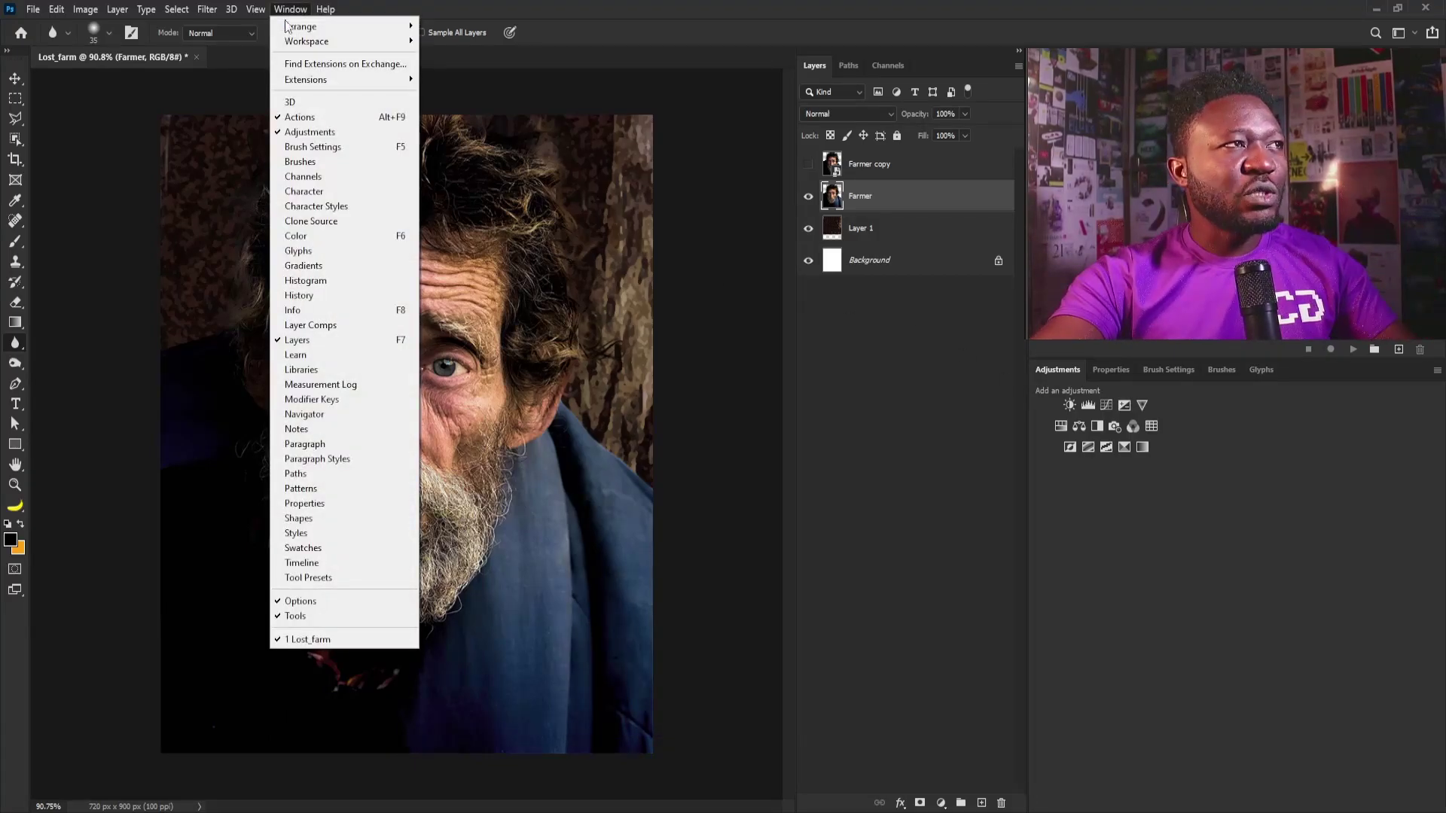
click(301, 132)
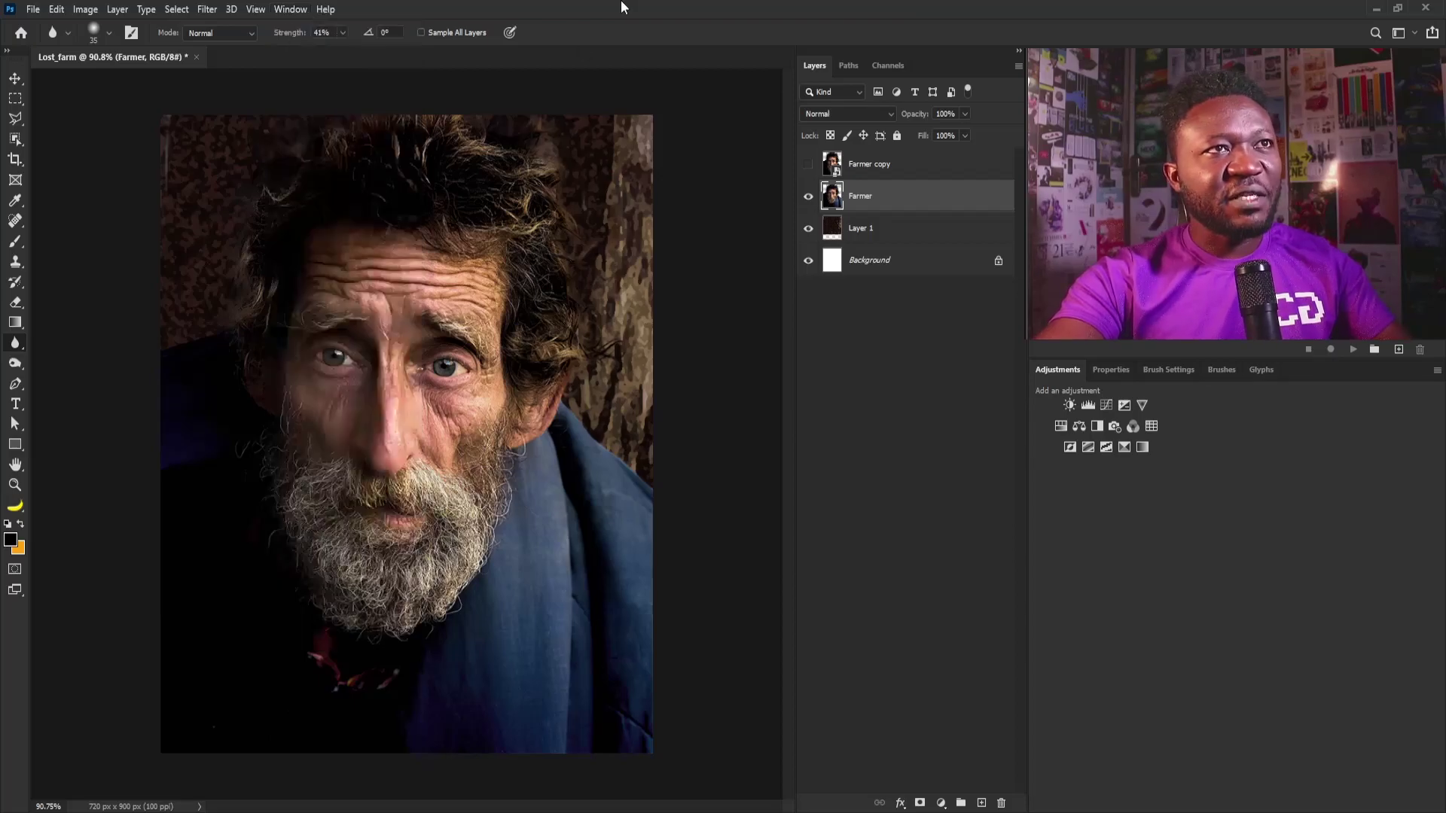
click(1069, 405)
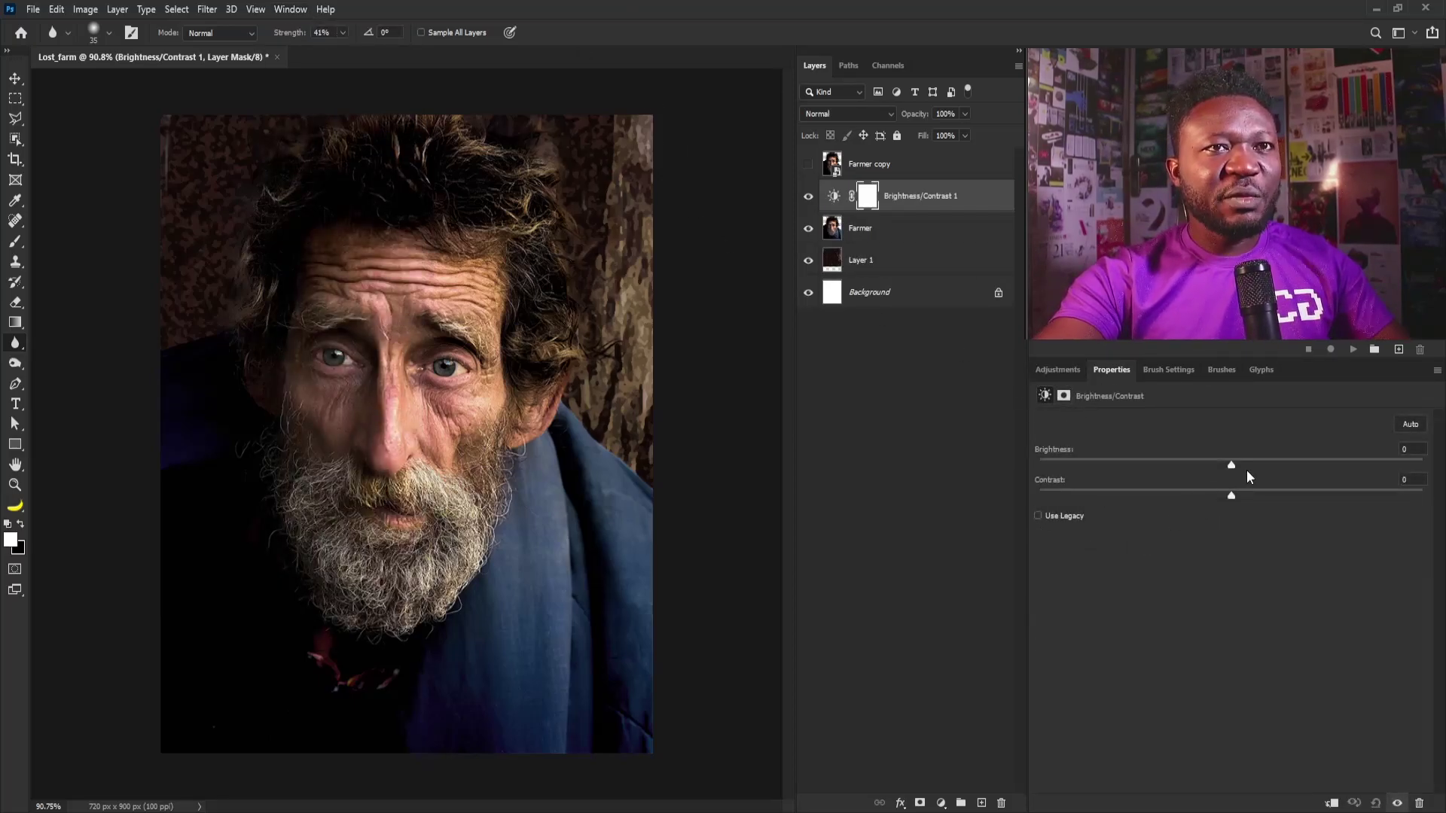
drag(1232, 464, 1282, 461)
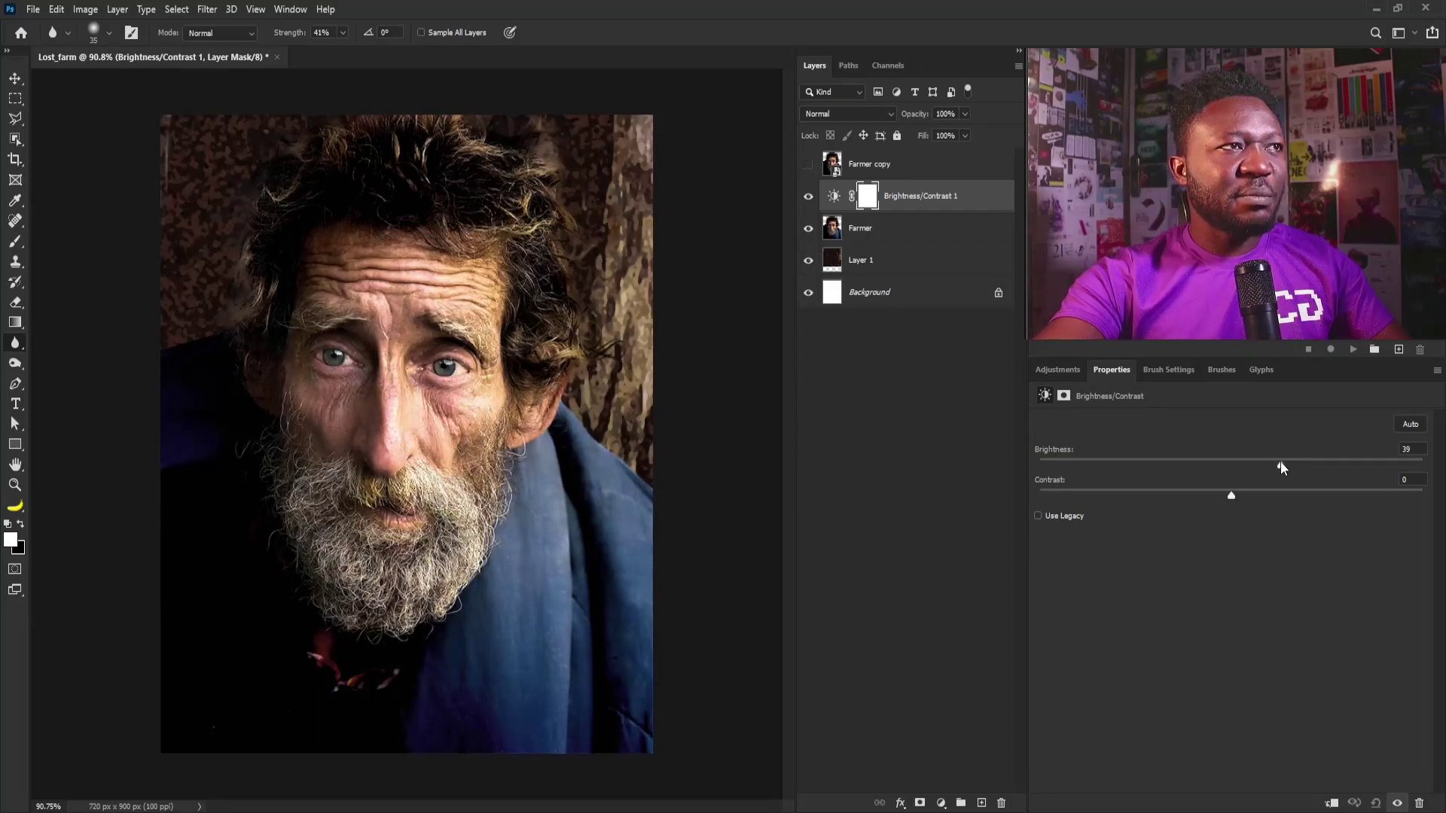
drag(919, 189, 927, 246)
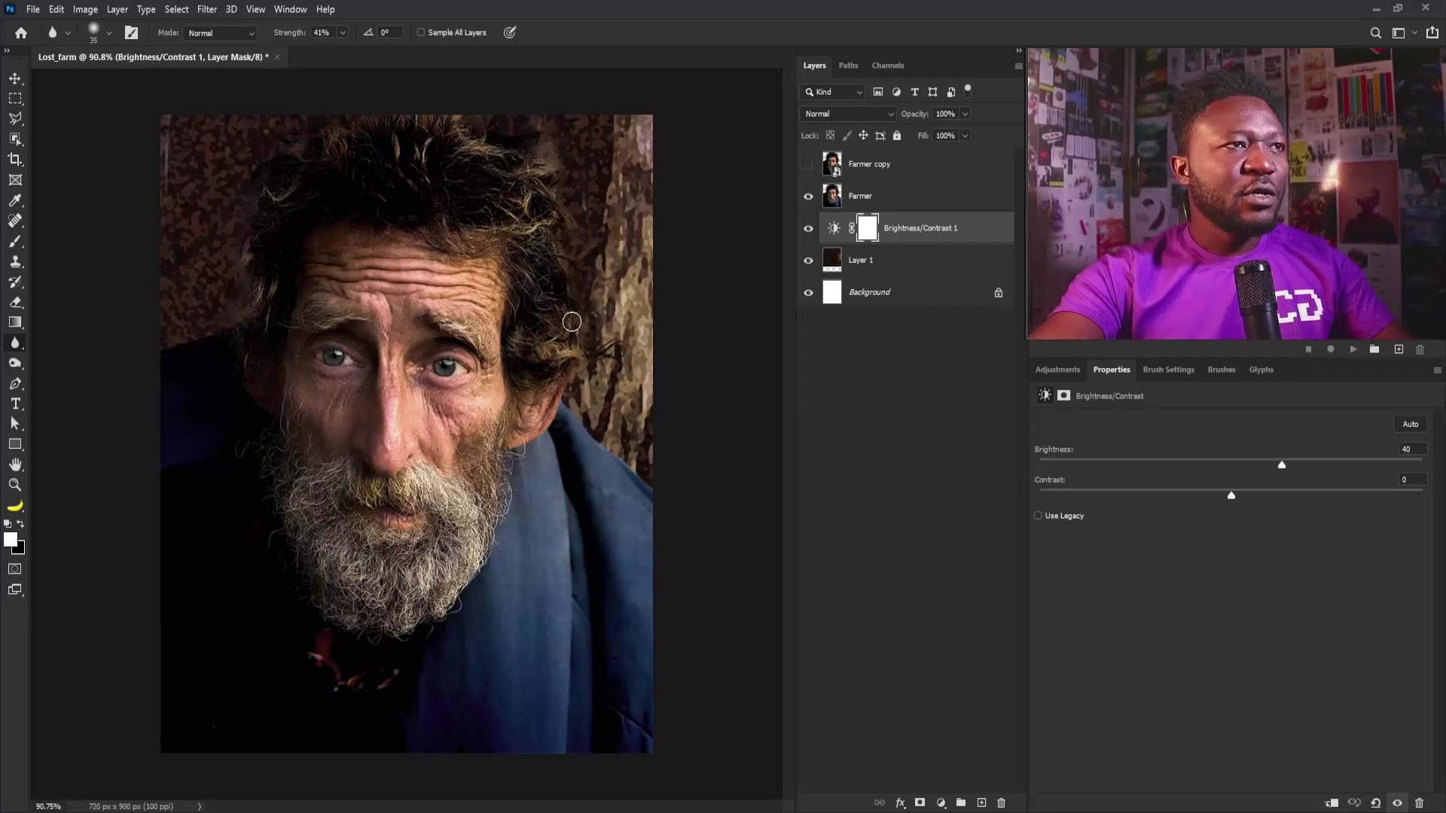
Duplicate the rasterized Farmer layer and name the duplicate Depth
click(866, 199)
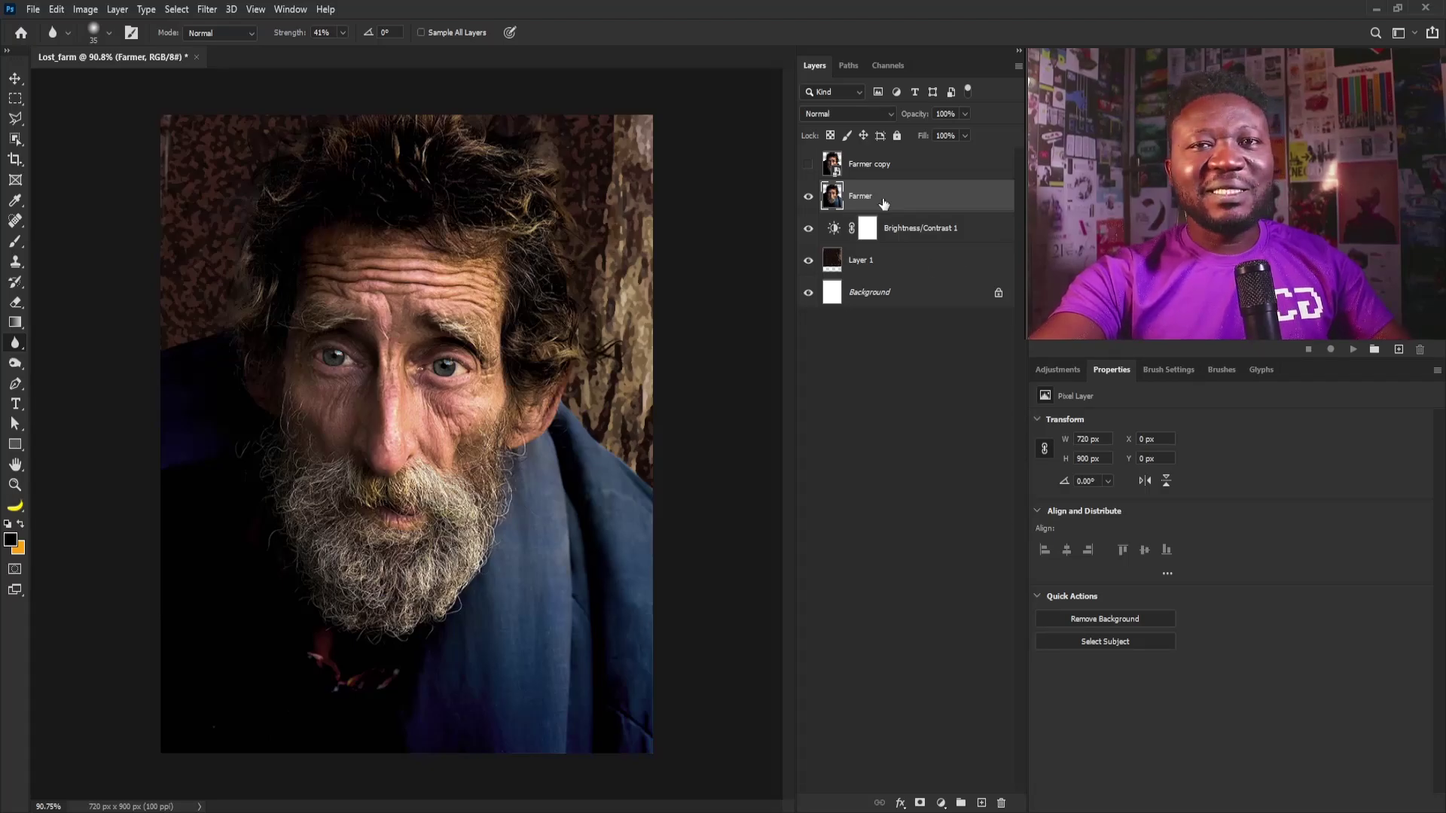
drag(883, 202, 983, 802)
text(Depth)
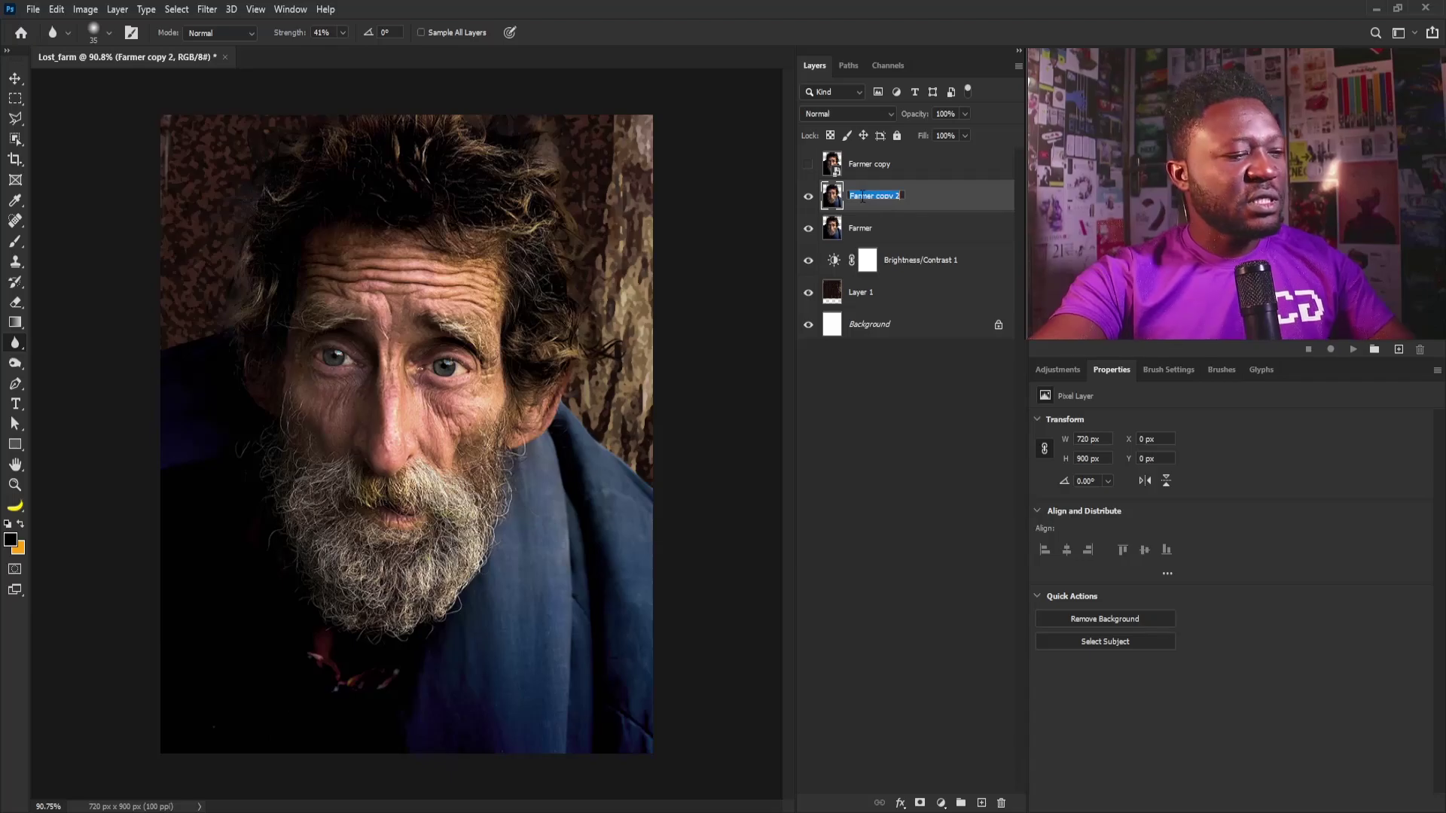
Rename the hidden Farmer copy layer as Bckup and move it directly above the Background layer
double_click(873, 164)
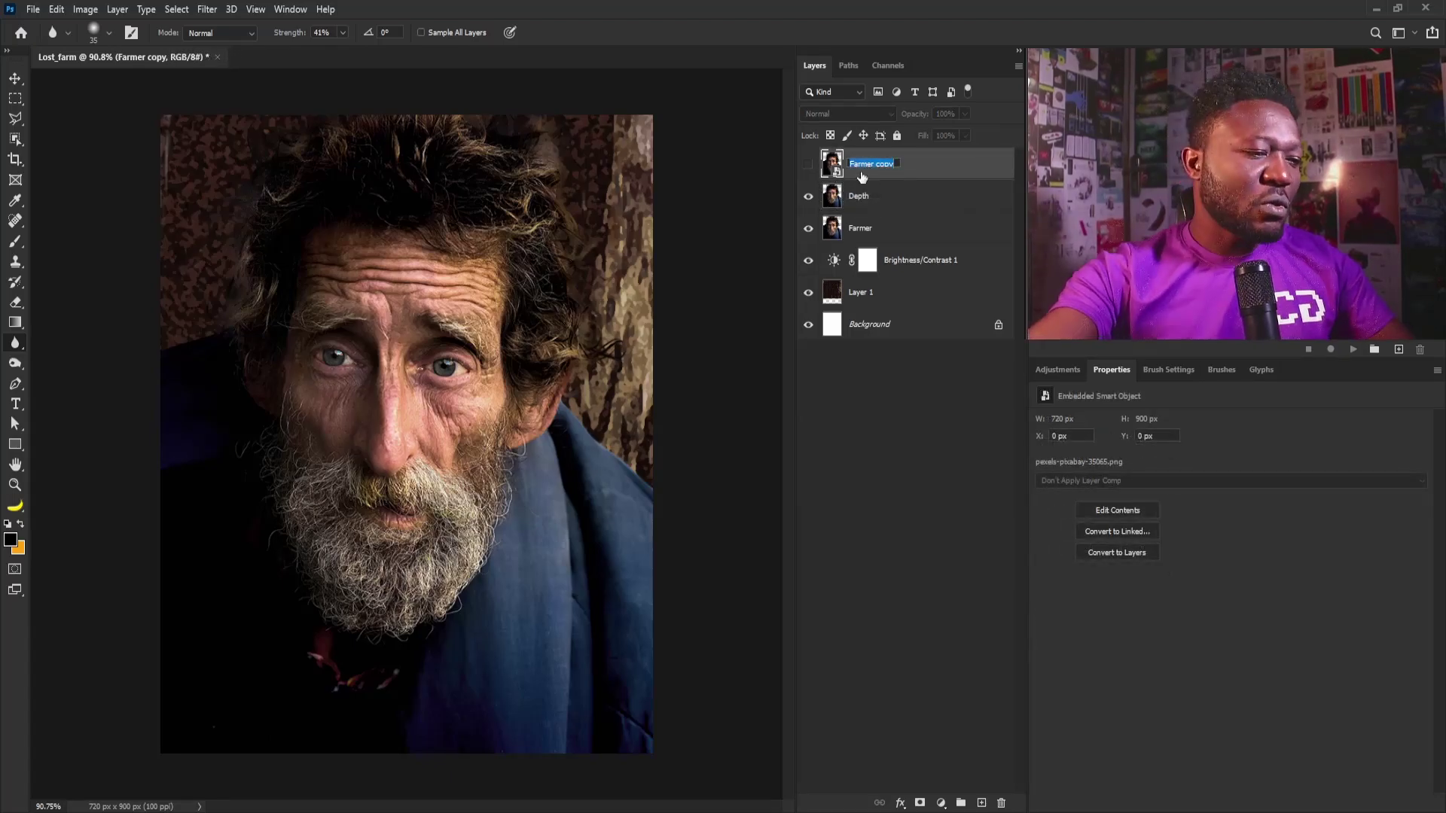
text(Bckup)
key(Return)
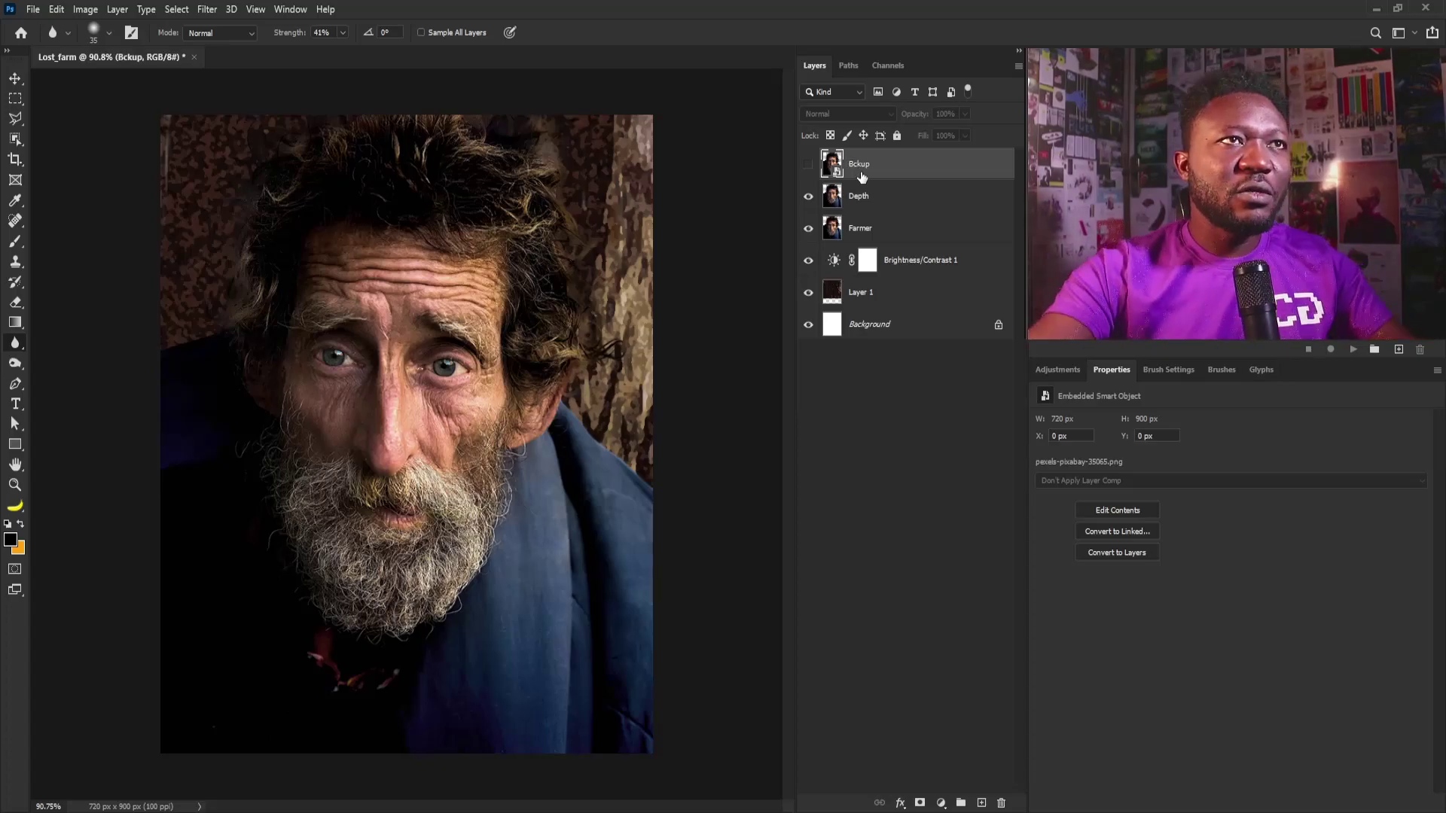
drag(913, 177, 904, 307)
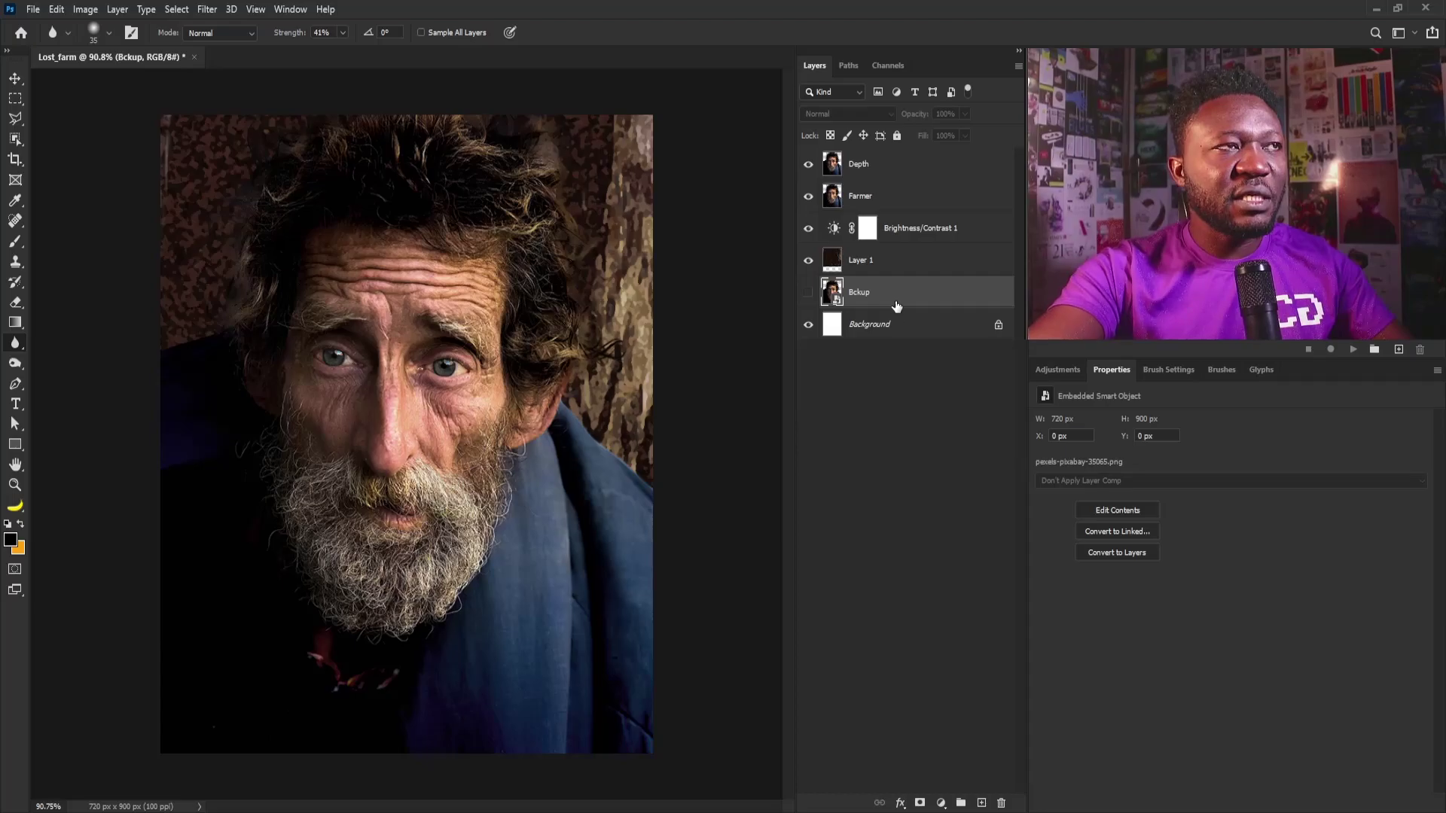
Apply a High Pass filter with a radius of 7.2 pixels to the Depth layer
click(884, 172)
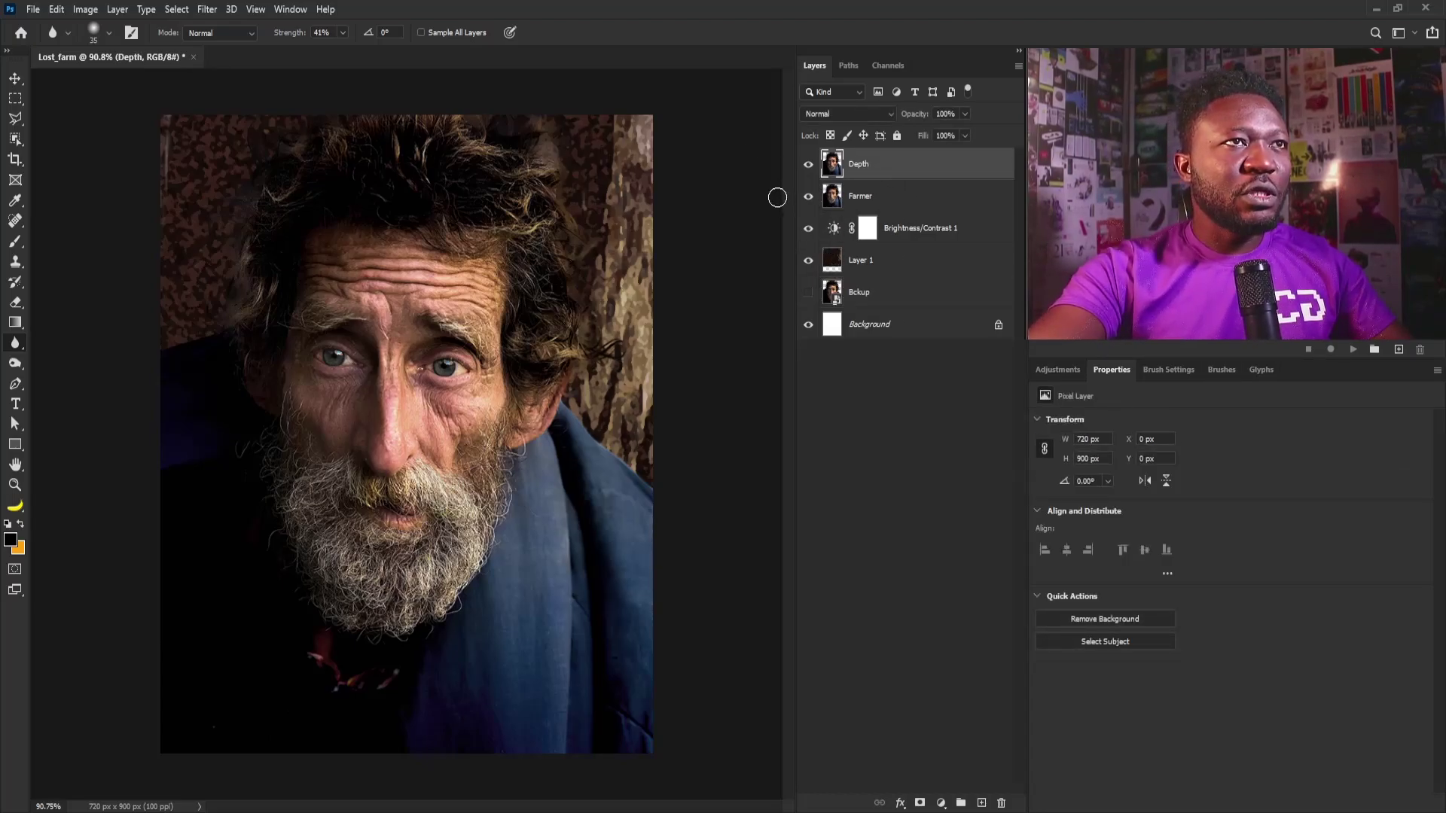
click(206, 11)
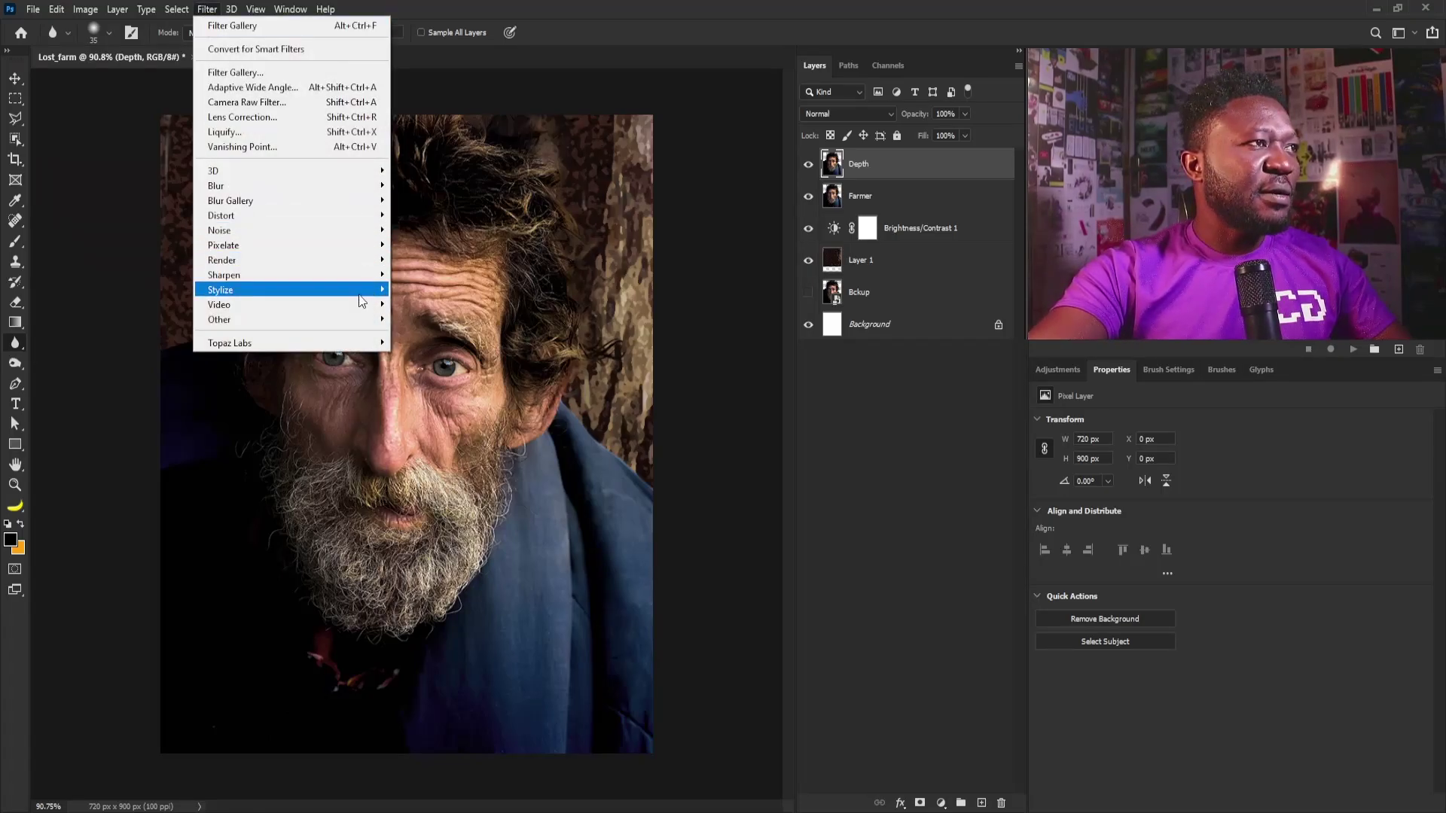
mouse_move(352, 321)
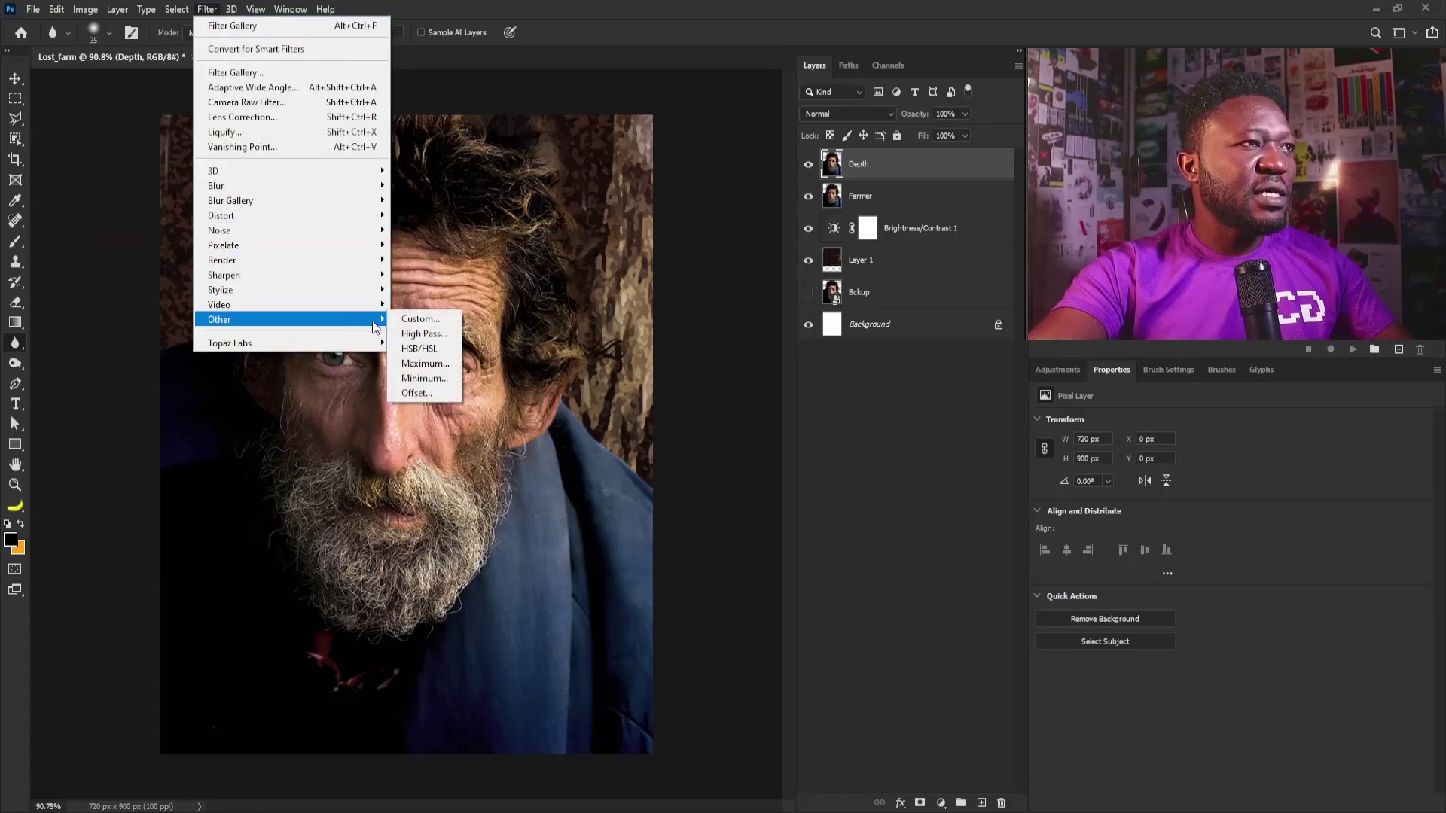
click(441, 335)
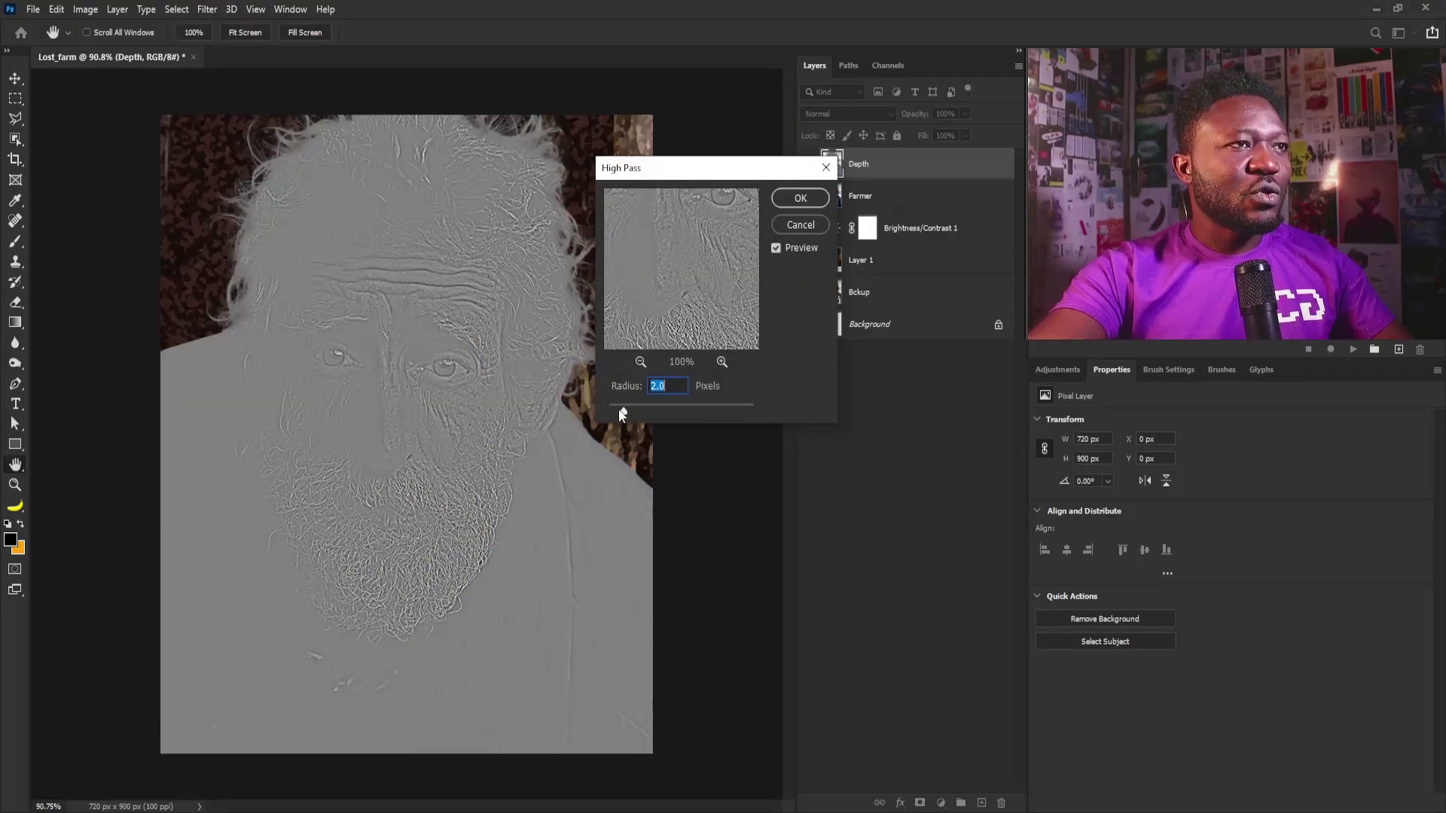
drag(648, 409, 649, 409)
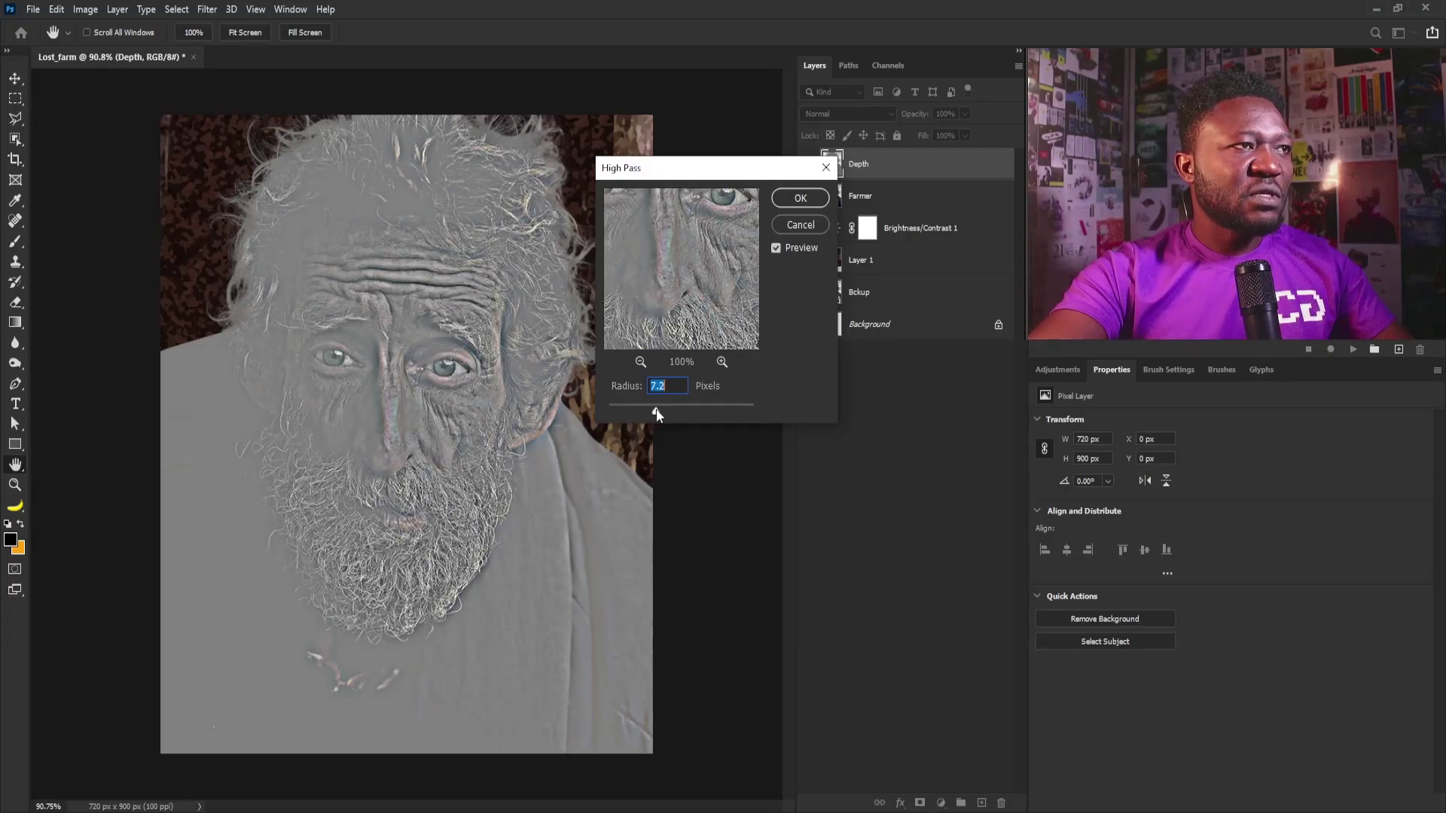
click(788, 197)
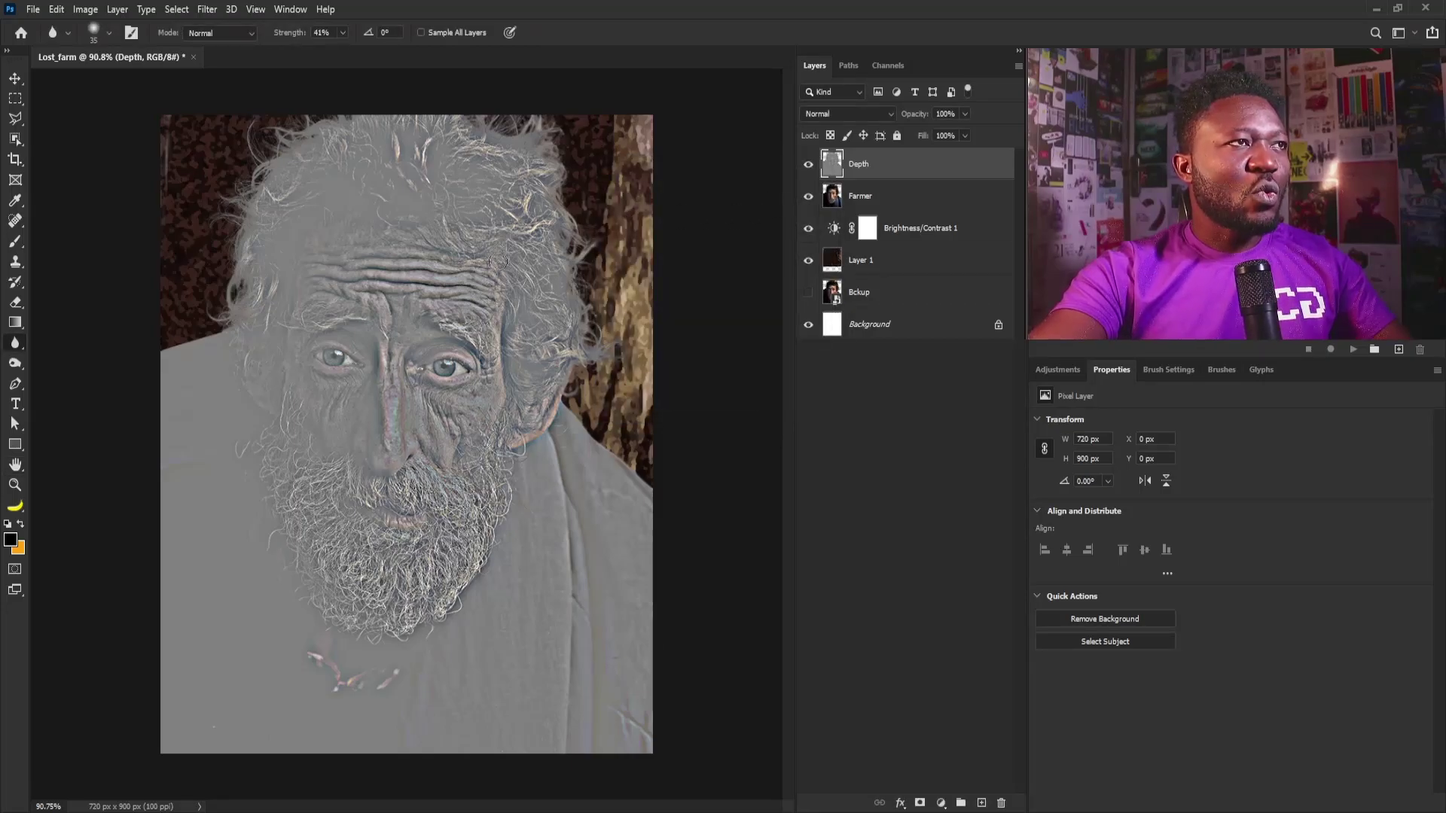
Desaturate the filtered Depth layer to remove its remaining color fringes
click(85, 9)
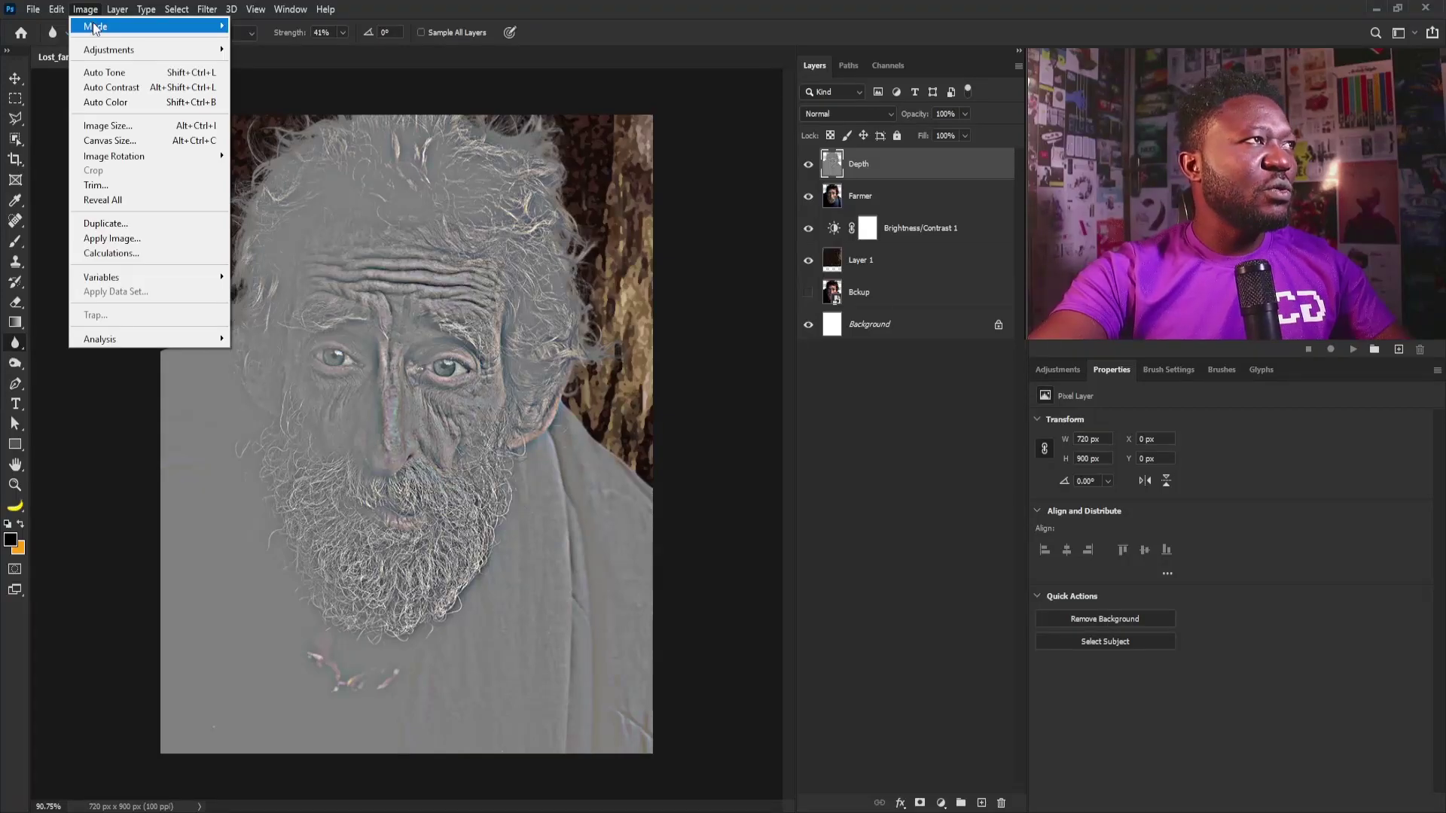
mouse_move(106, 50)
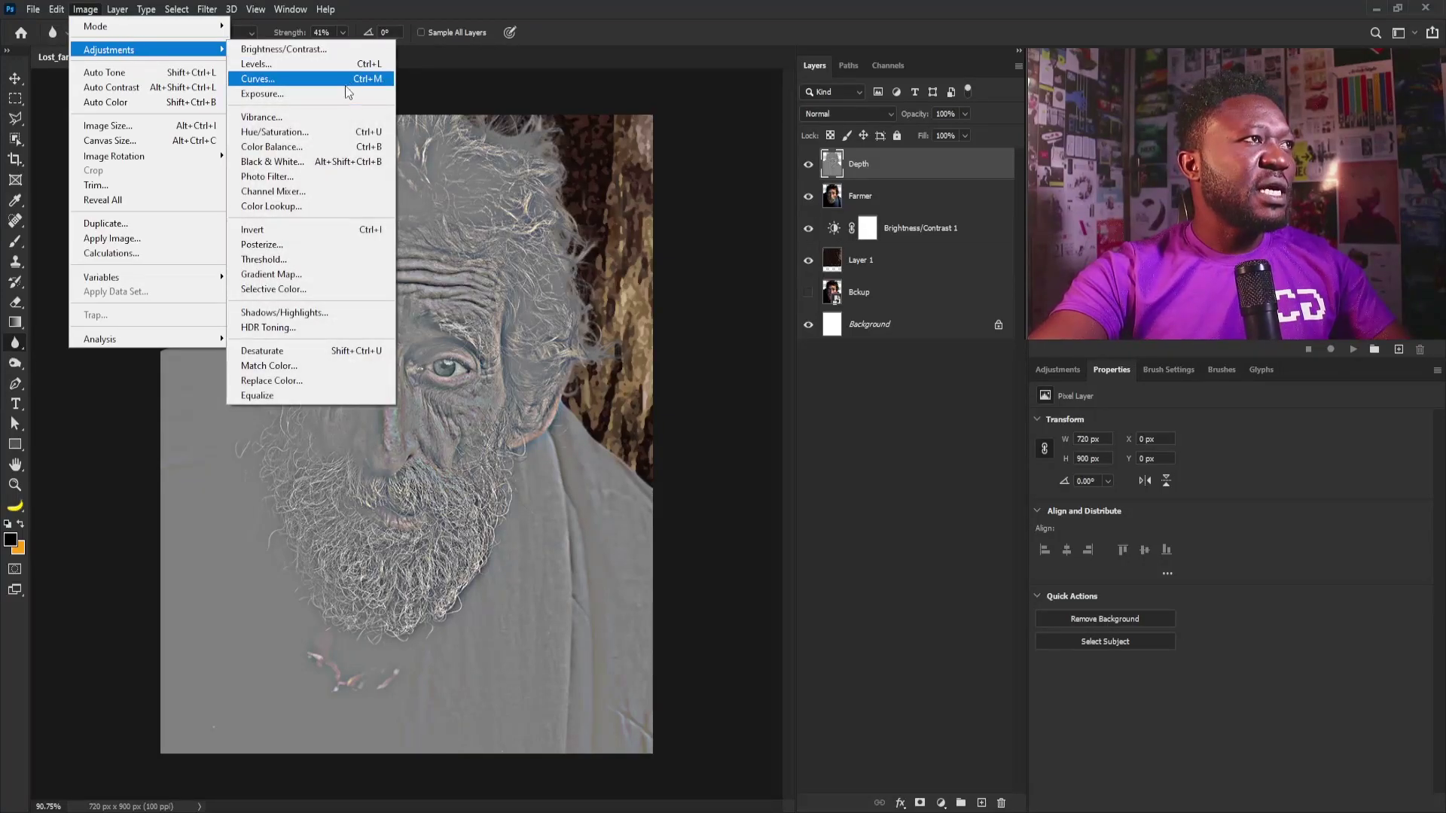
click(307, 348)
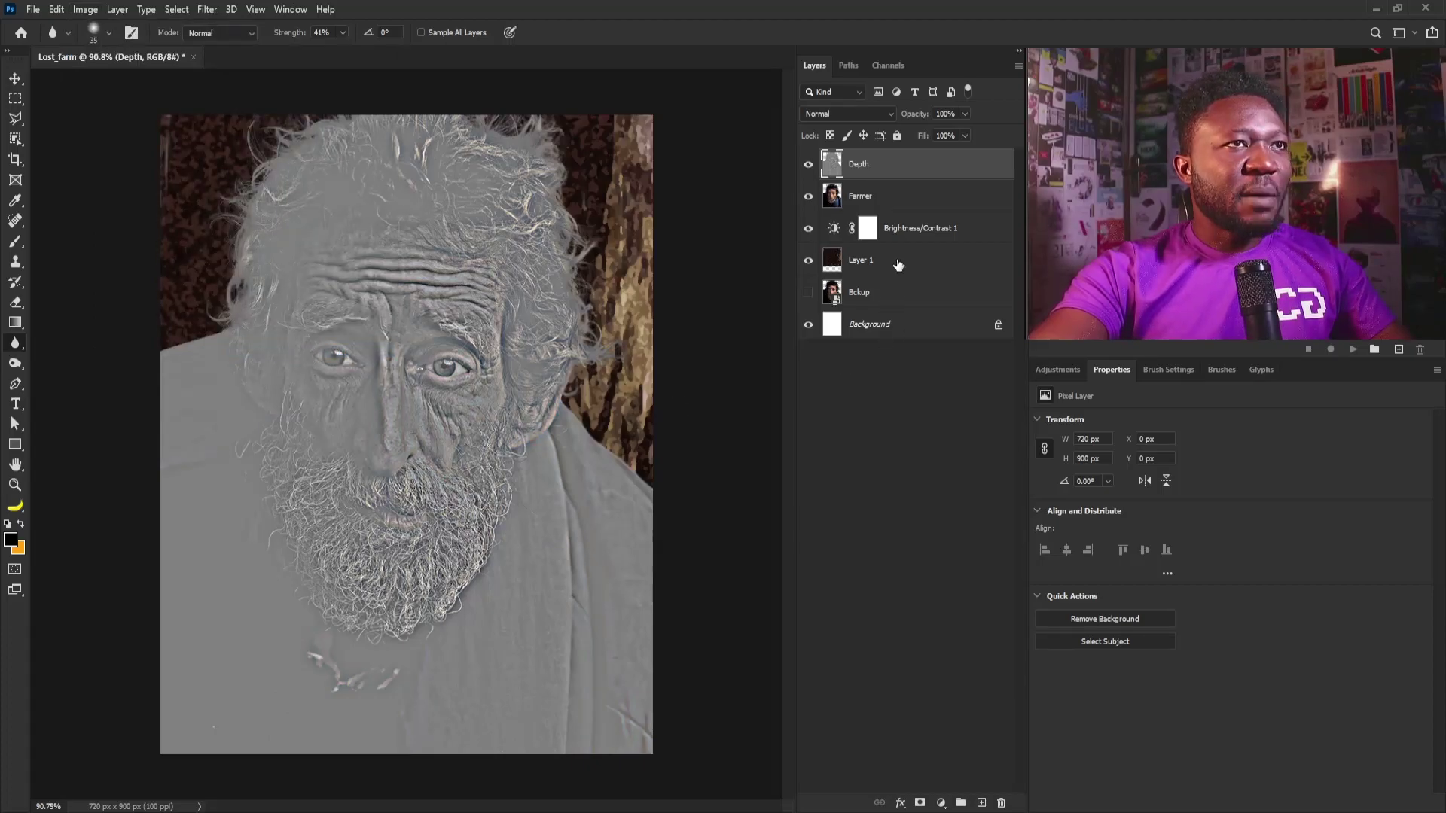
Increase the Depth layer's contrast with Levels, using input black 40 and white 197 and darkening the midtones
click(85, 9)
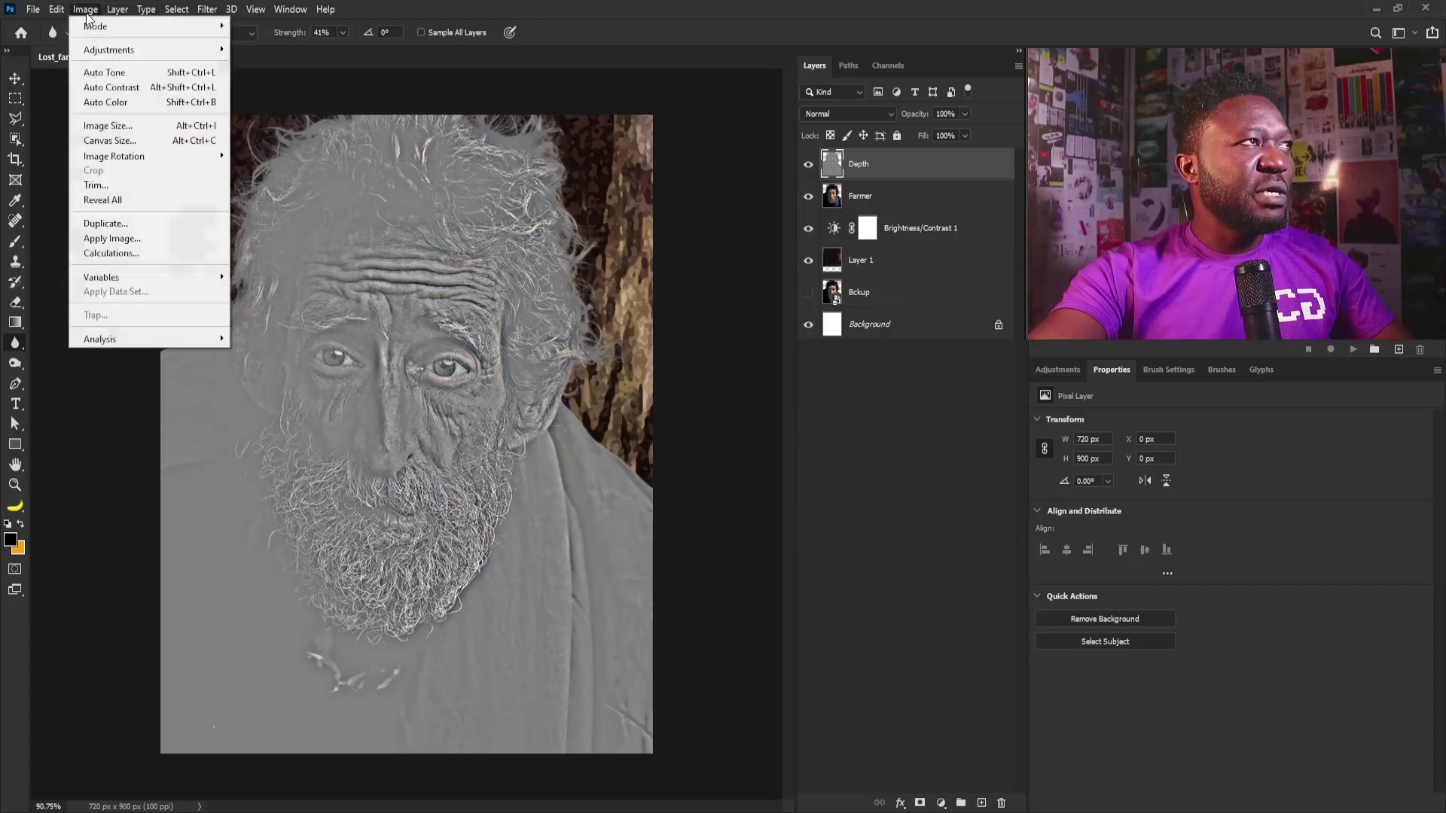
mouse_move(103, 51)
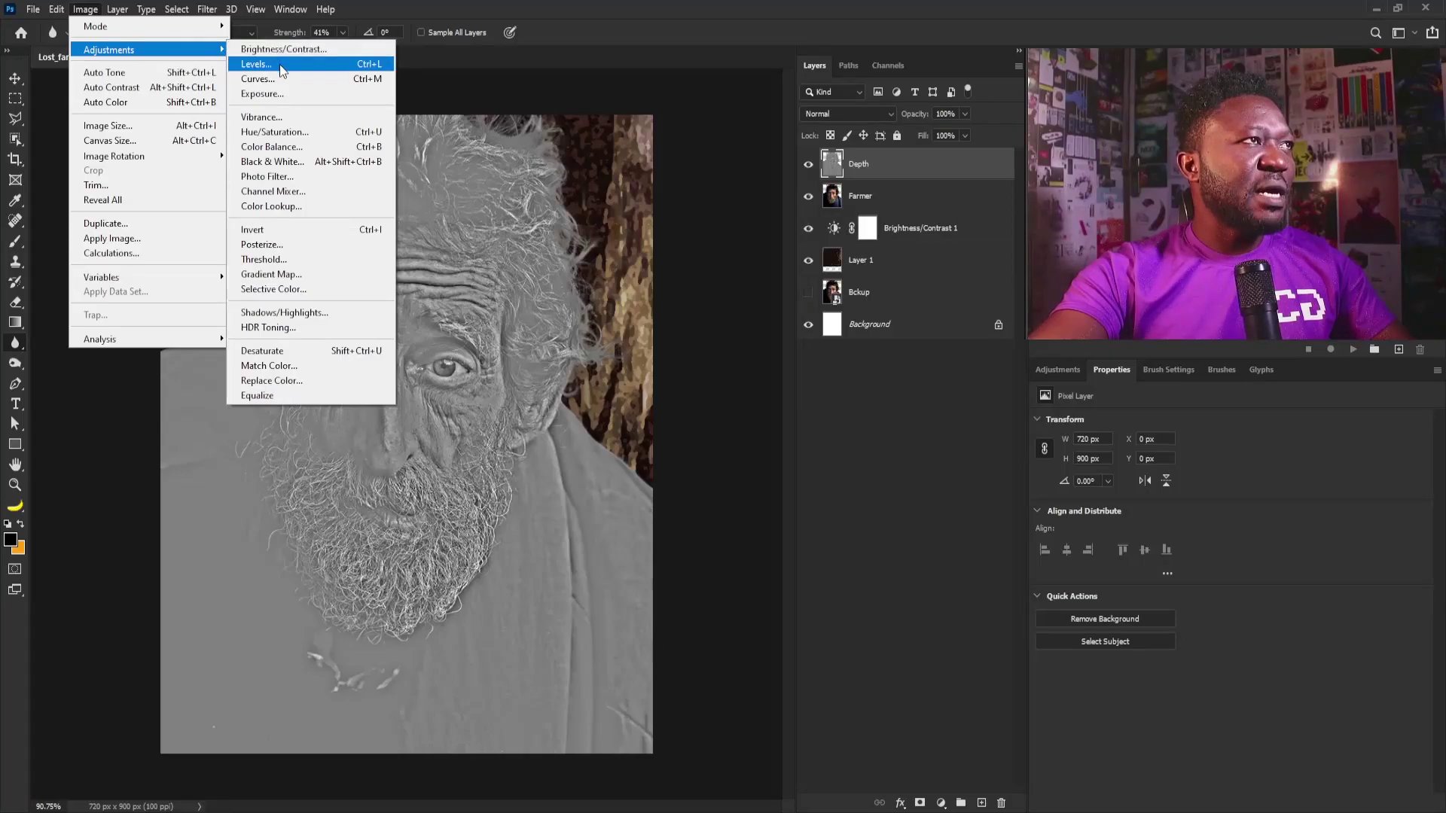
click(256, 64)
drag(1077, 666, 1140, 667)
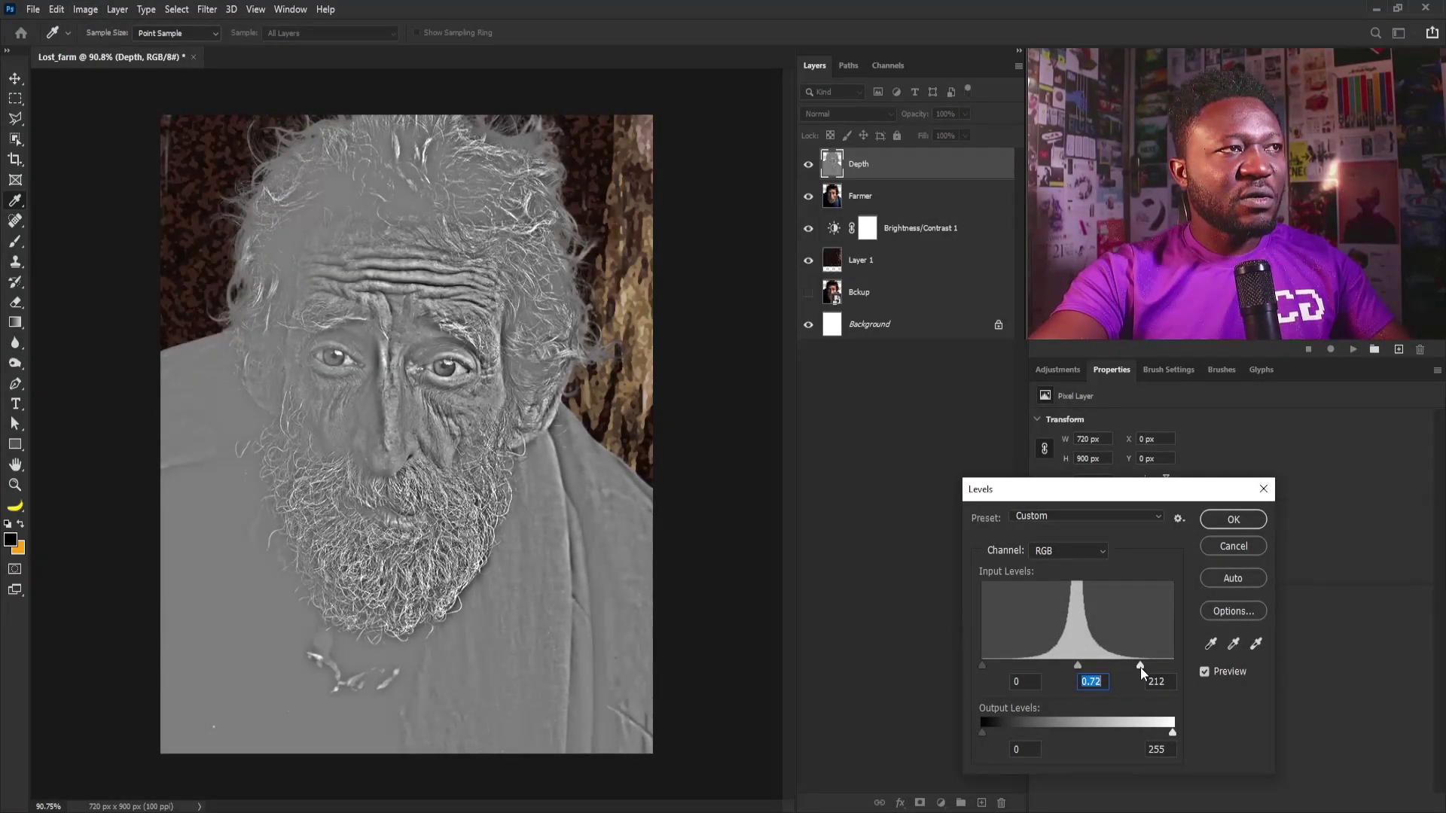
drag(981, 666, 1086, 667)
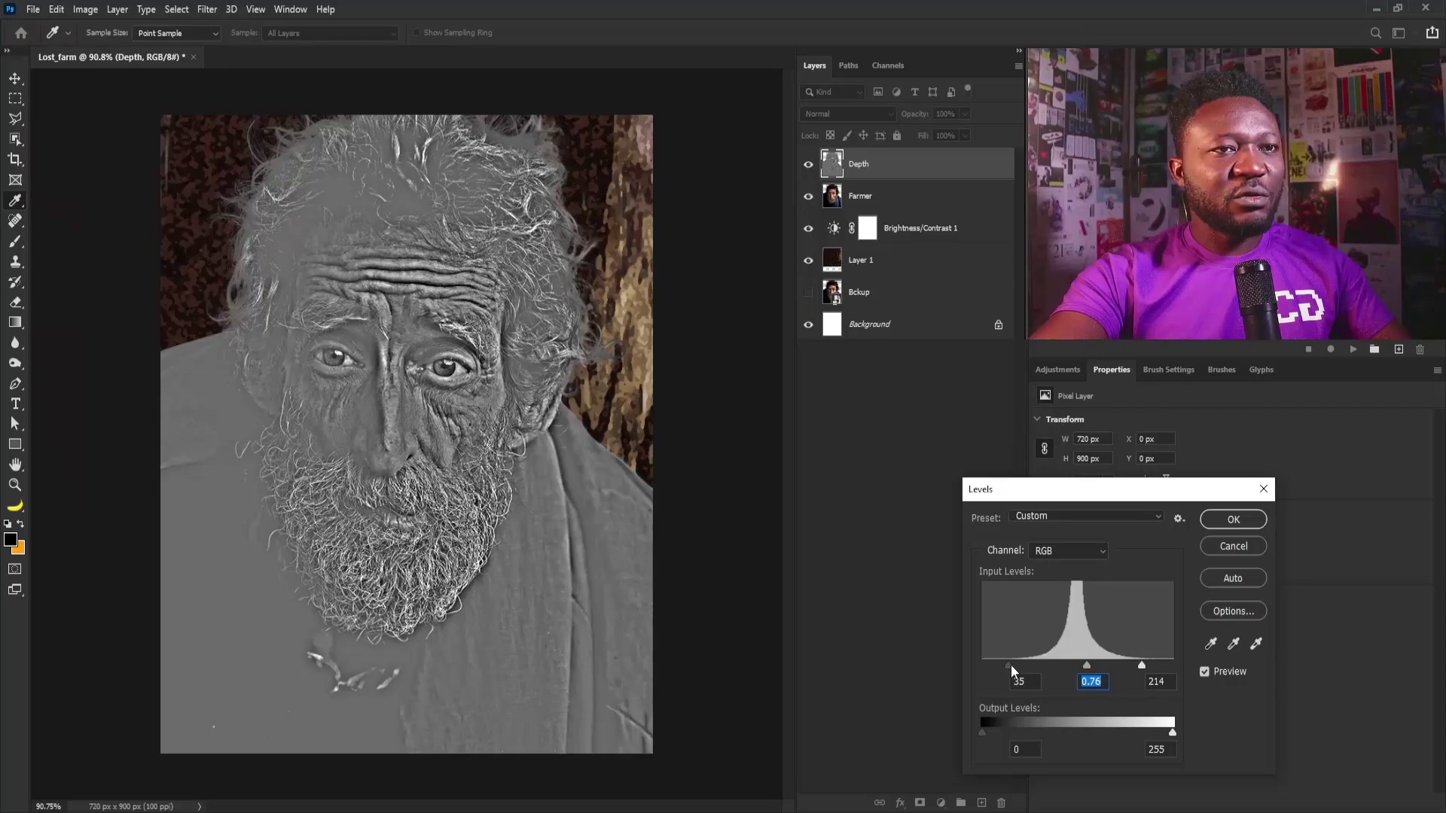
click(1012, 664)
drag(1145, 666, 1083, 666)
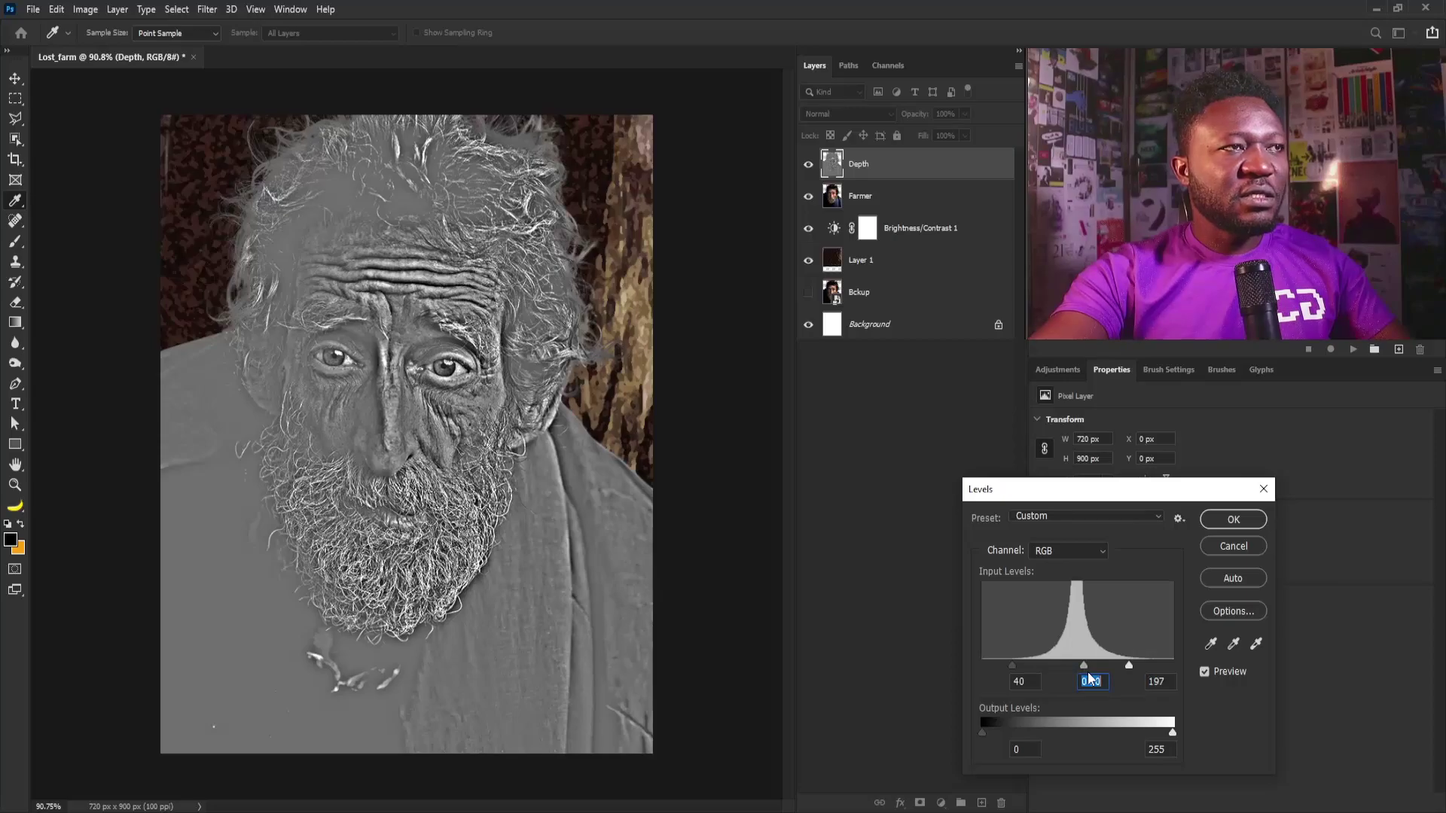
click(1233, 520)
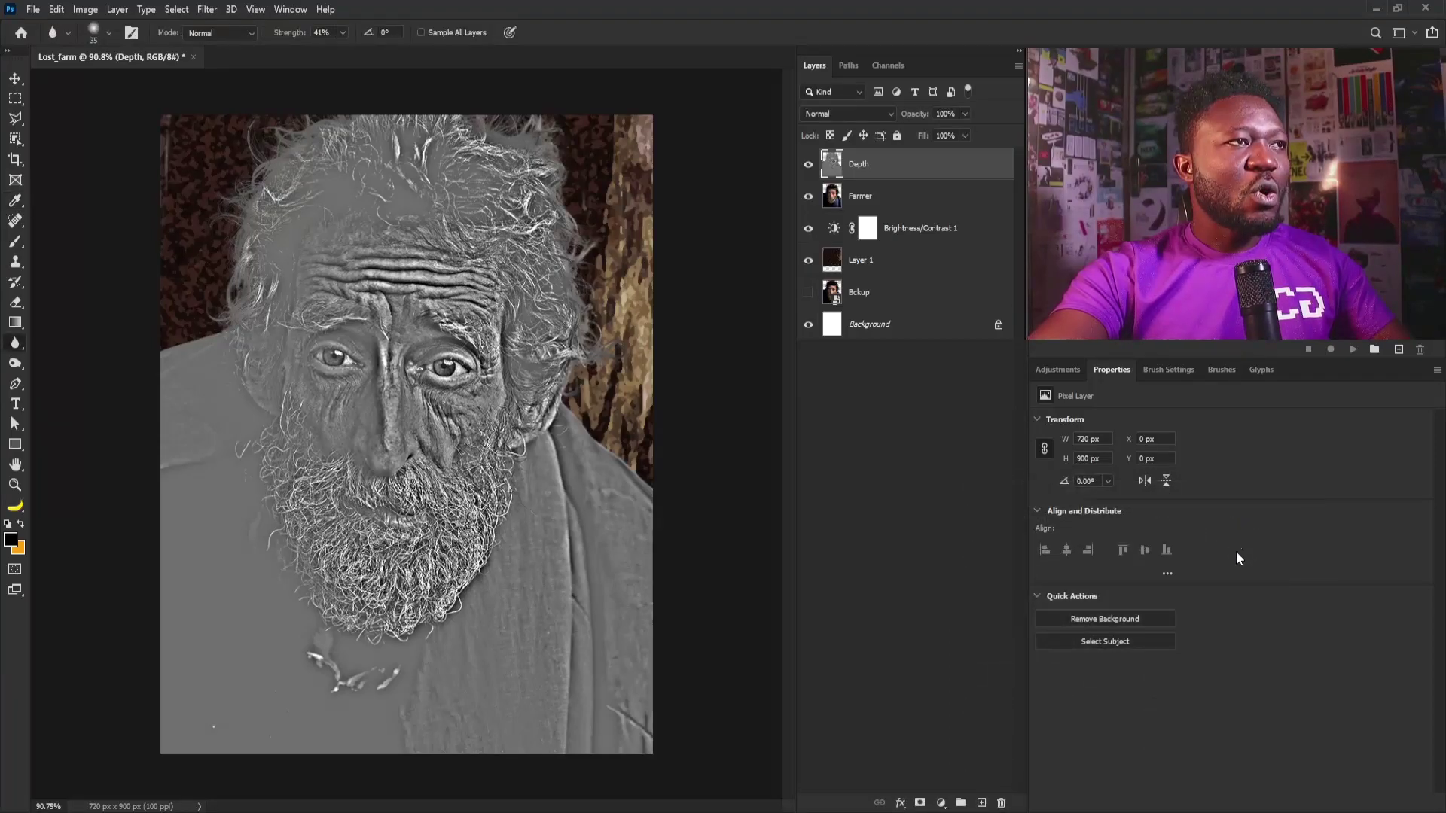
Set the Depth layer to Soft Light at 61% opacity and compare the portrait with and without it
click(839, 115)
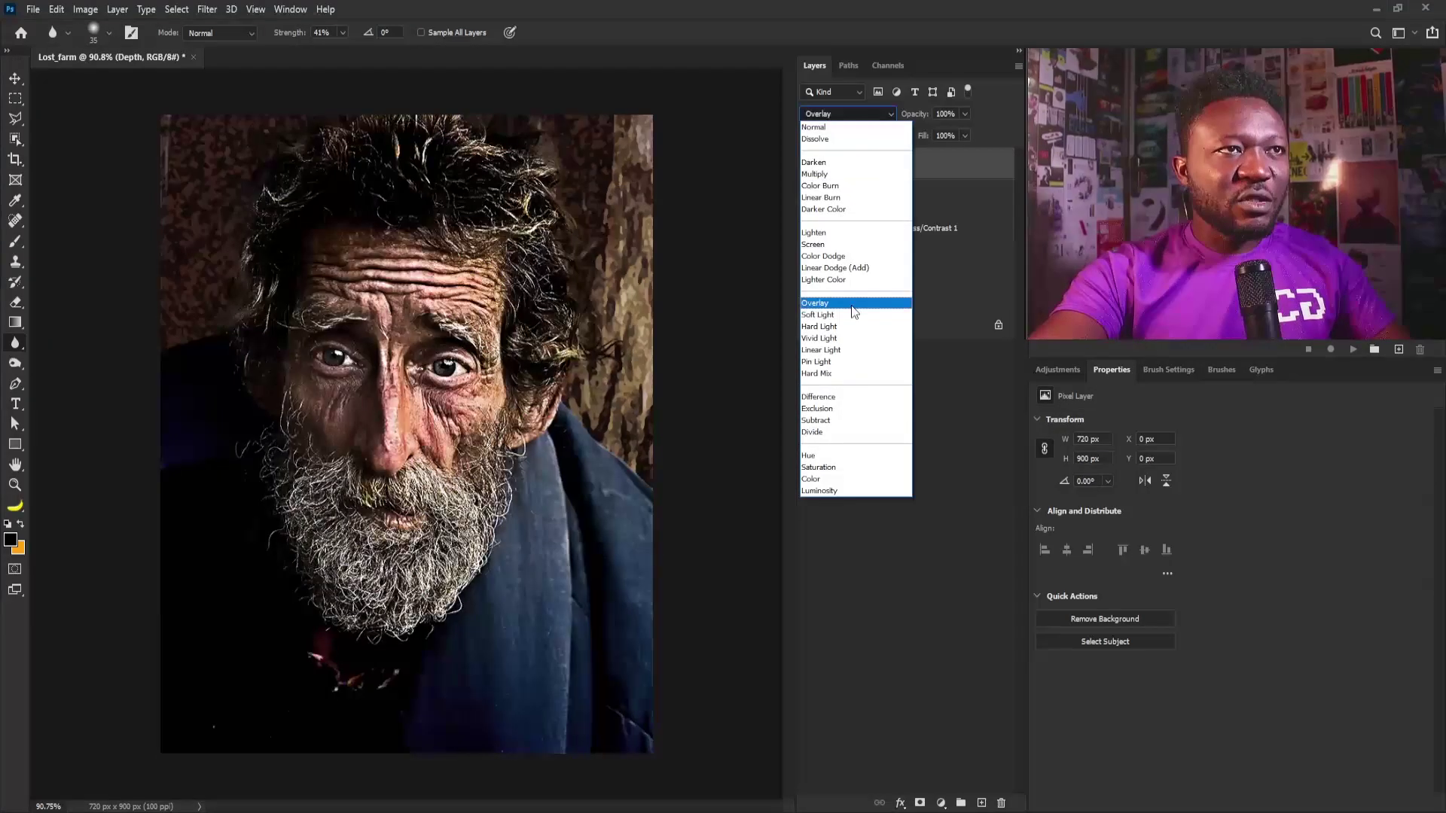
click(855, 315)
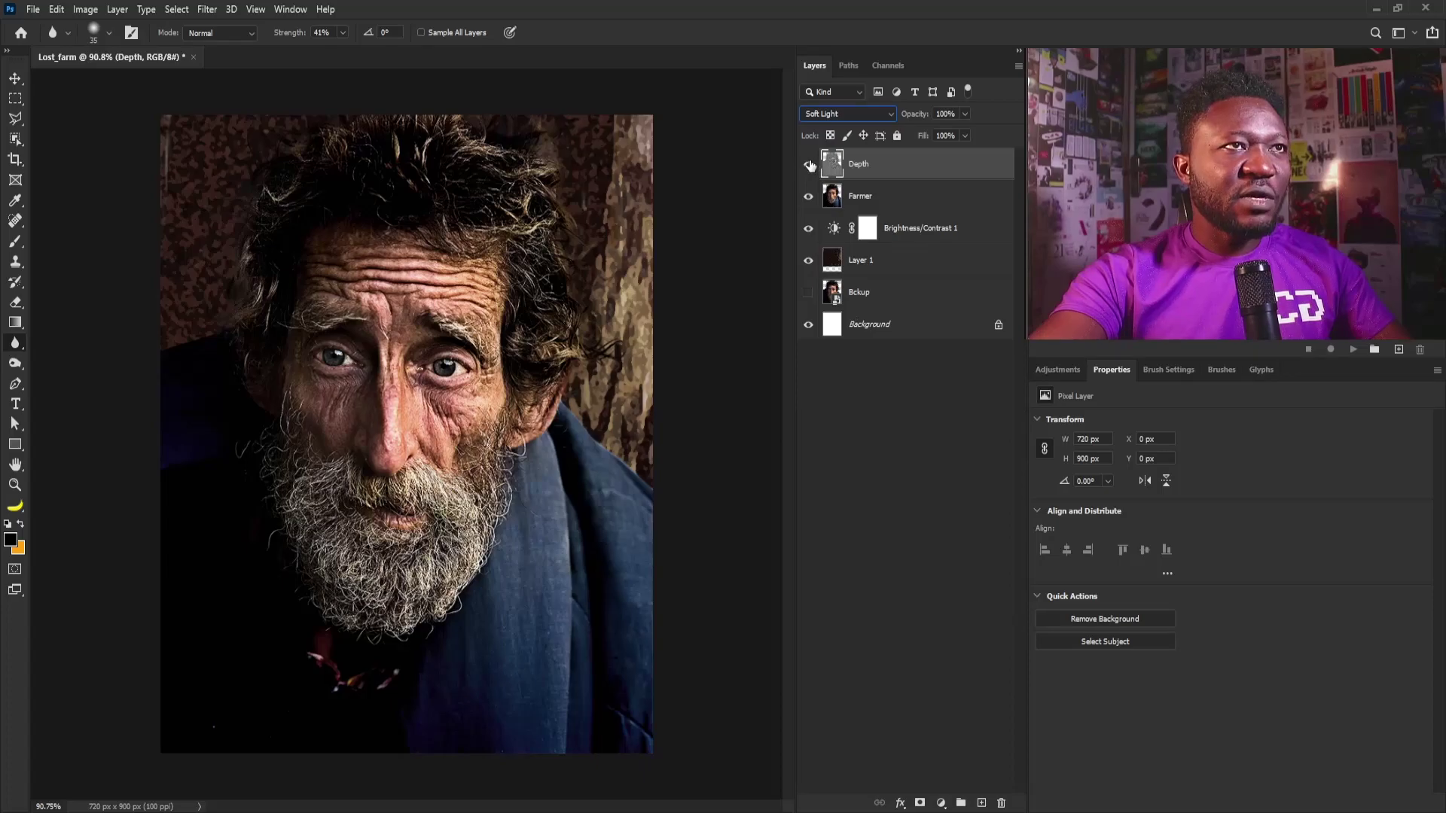
click(810, 165)
click(809, 168)
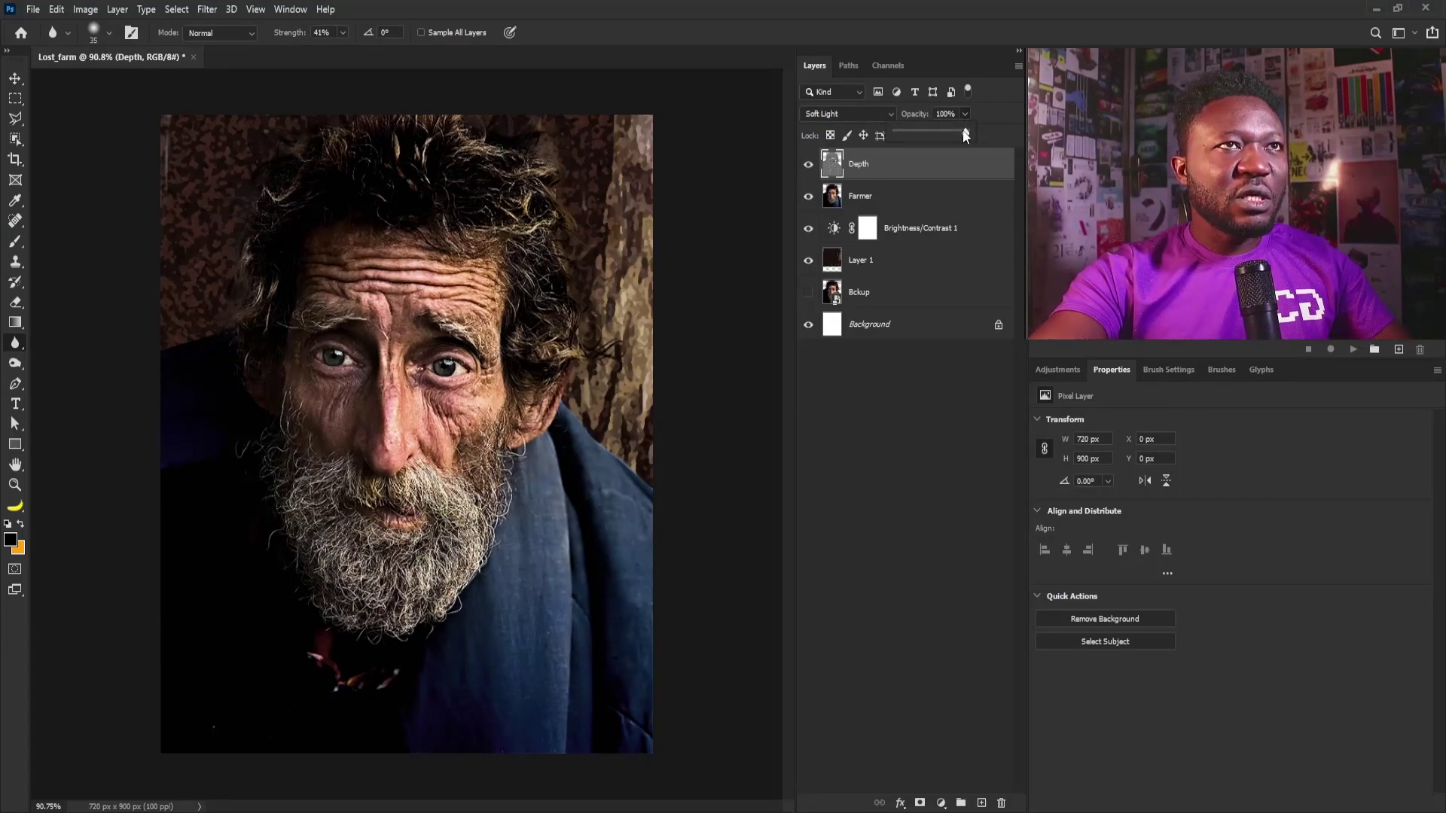
drag(936, 137, 922, 136)
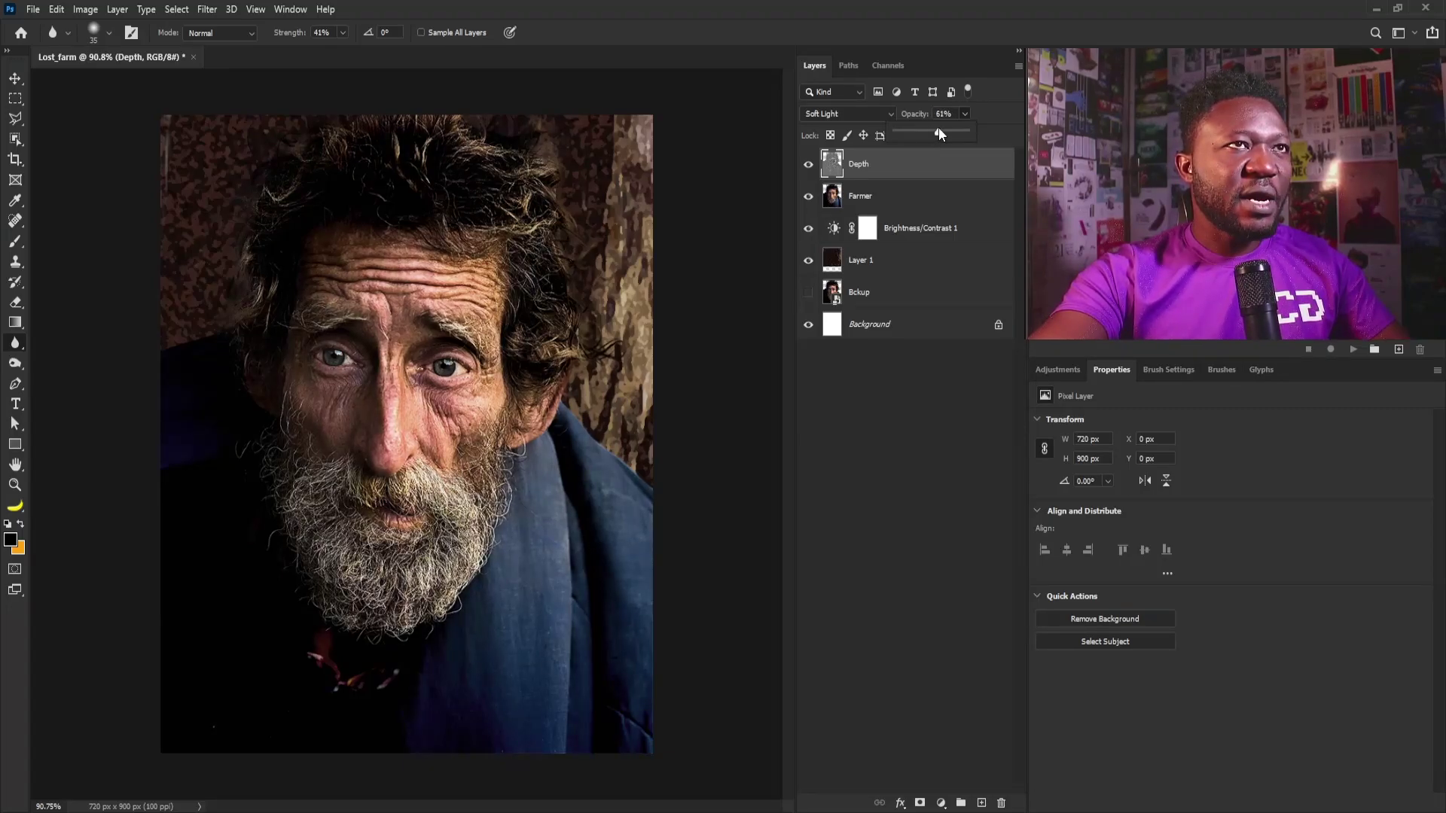
click(808, 163)
click(808, 163)
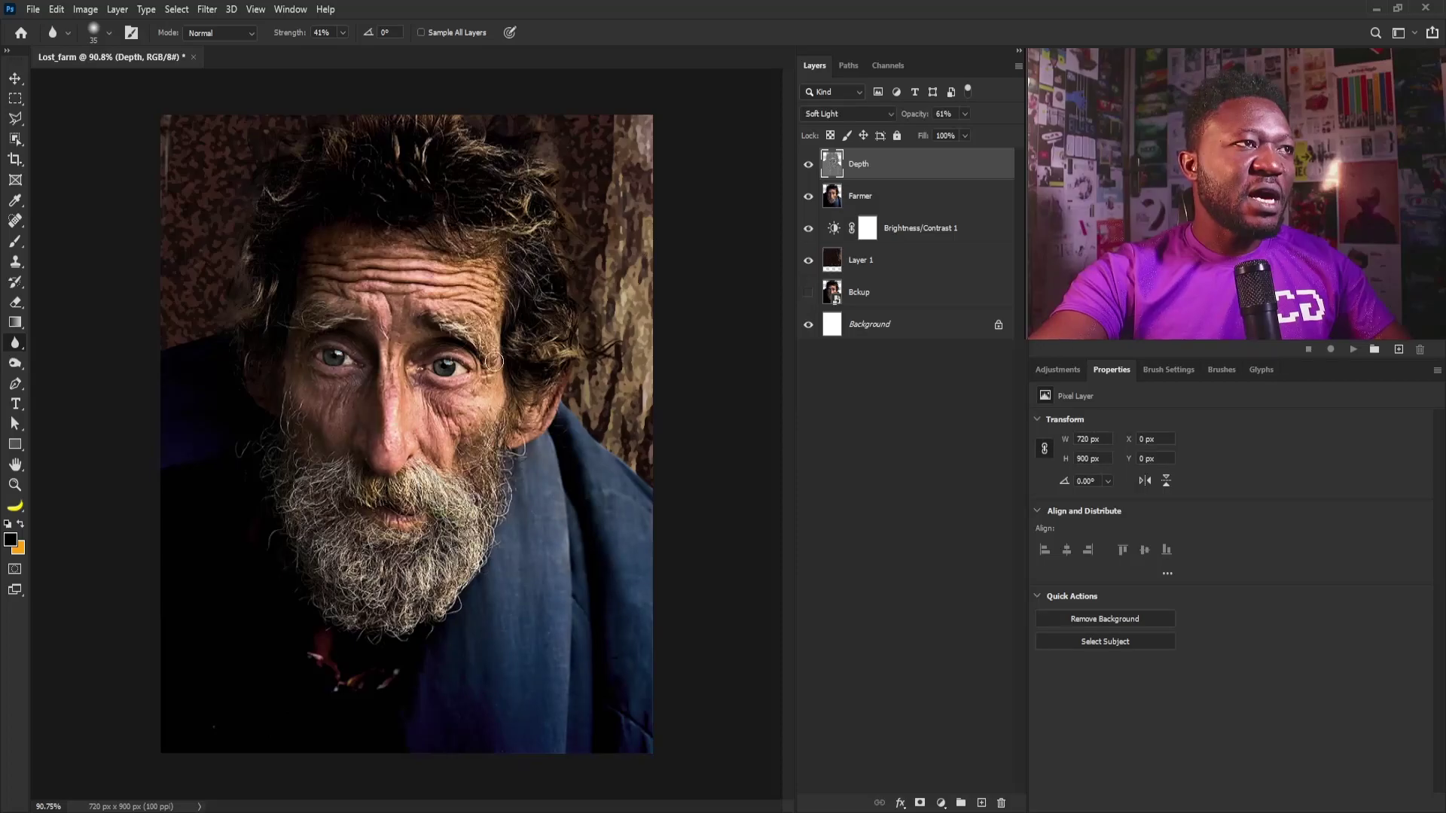
Add a Black & White adjustment above the Depth layer with Reds at 25 and compare the portrait before and after
key(v)
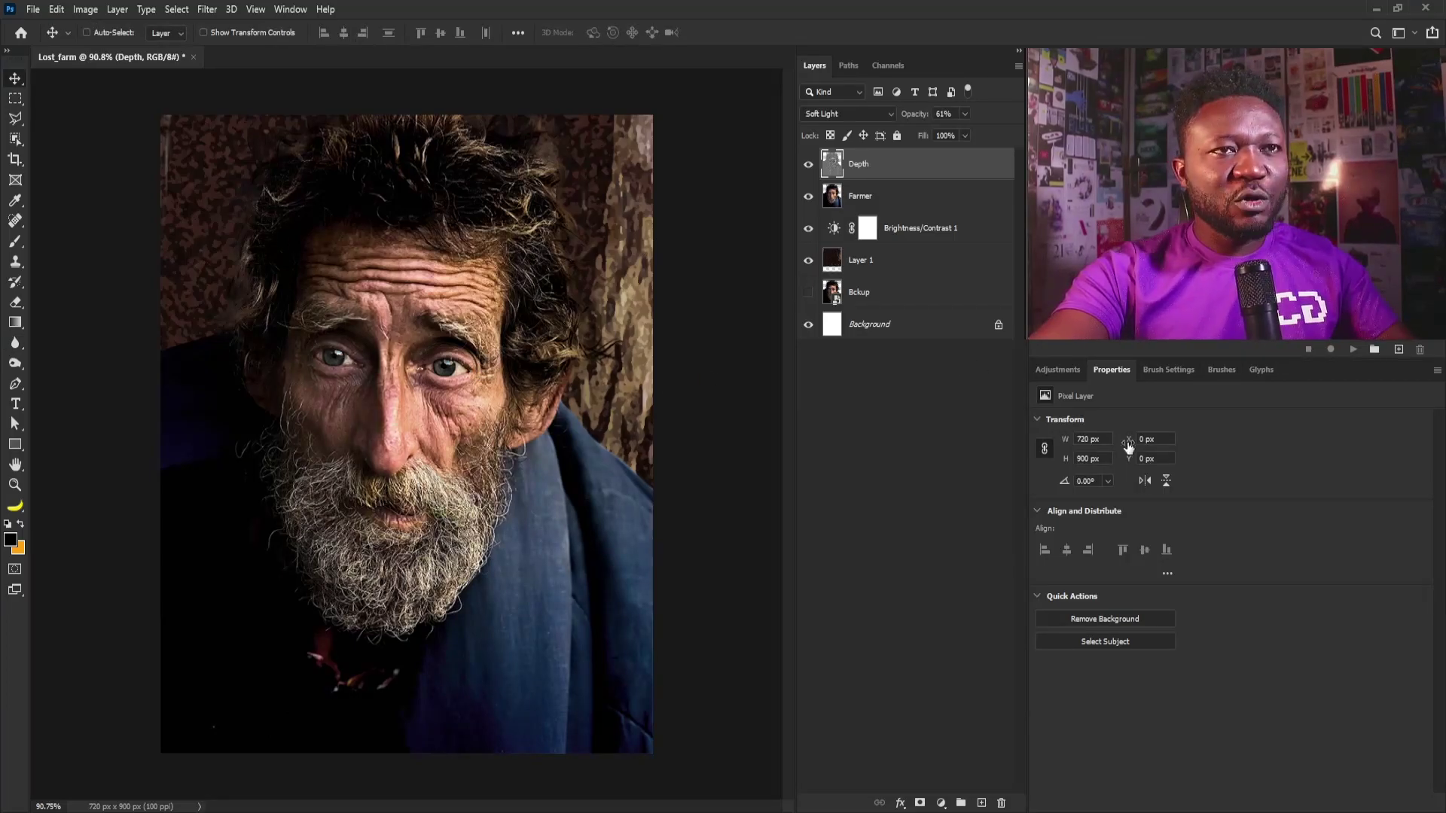
click(1058, 369)
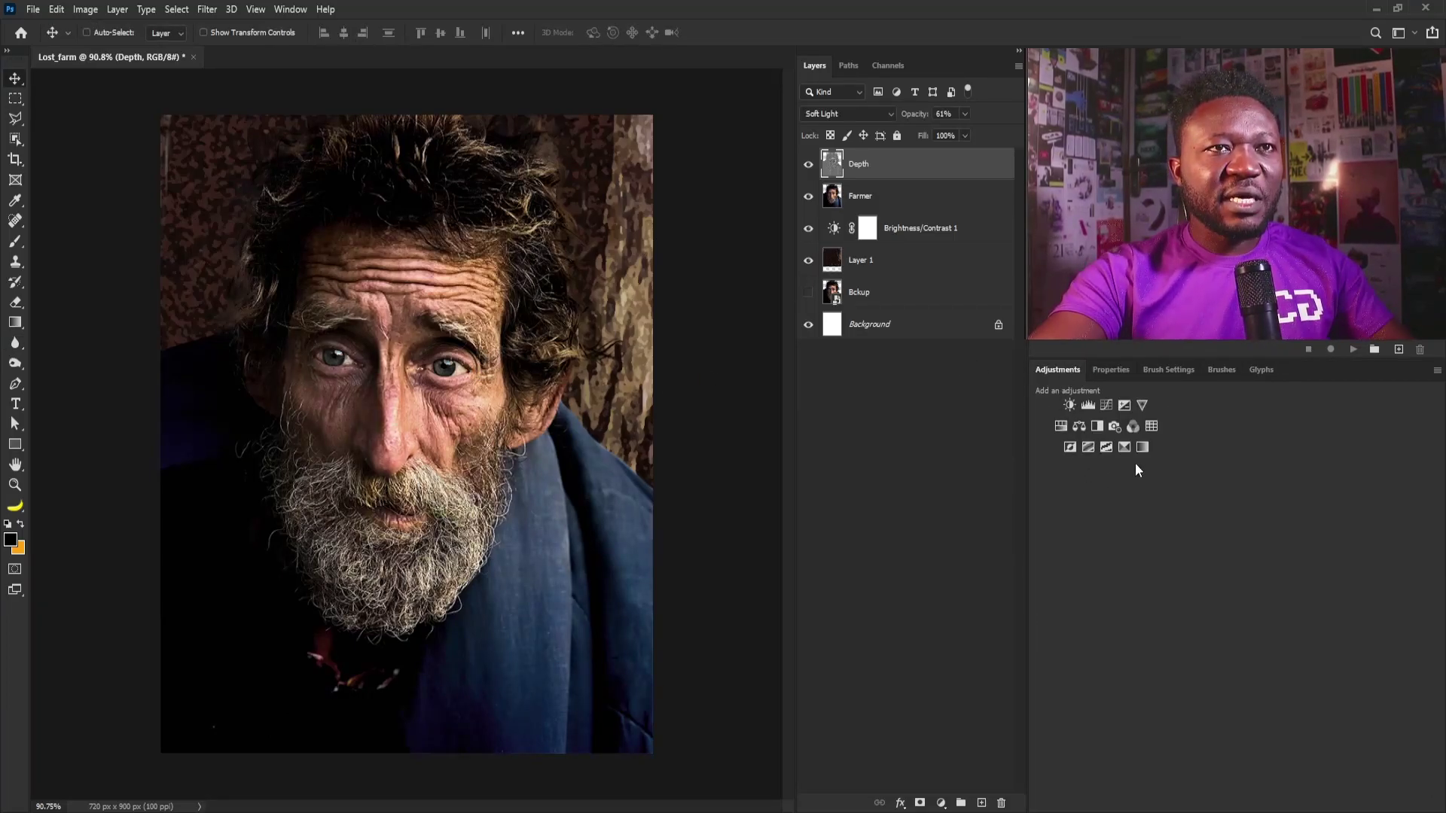
click(1097, 426)
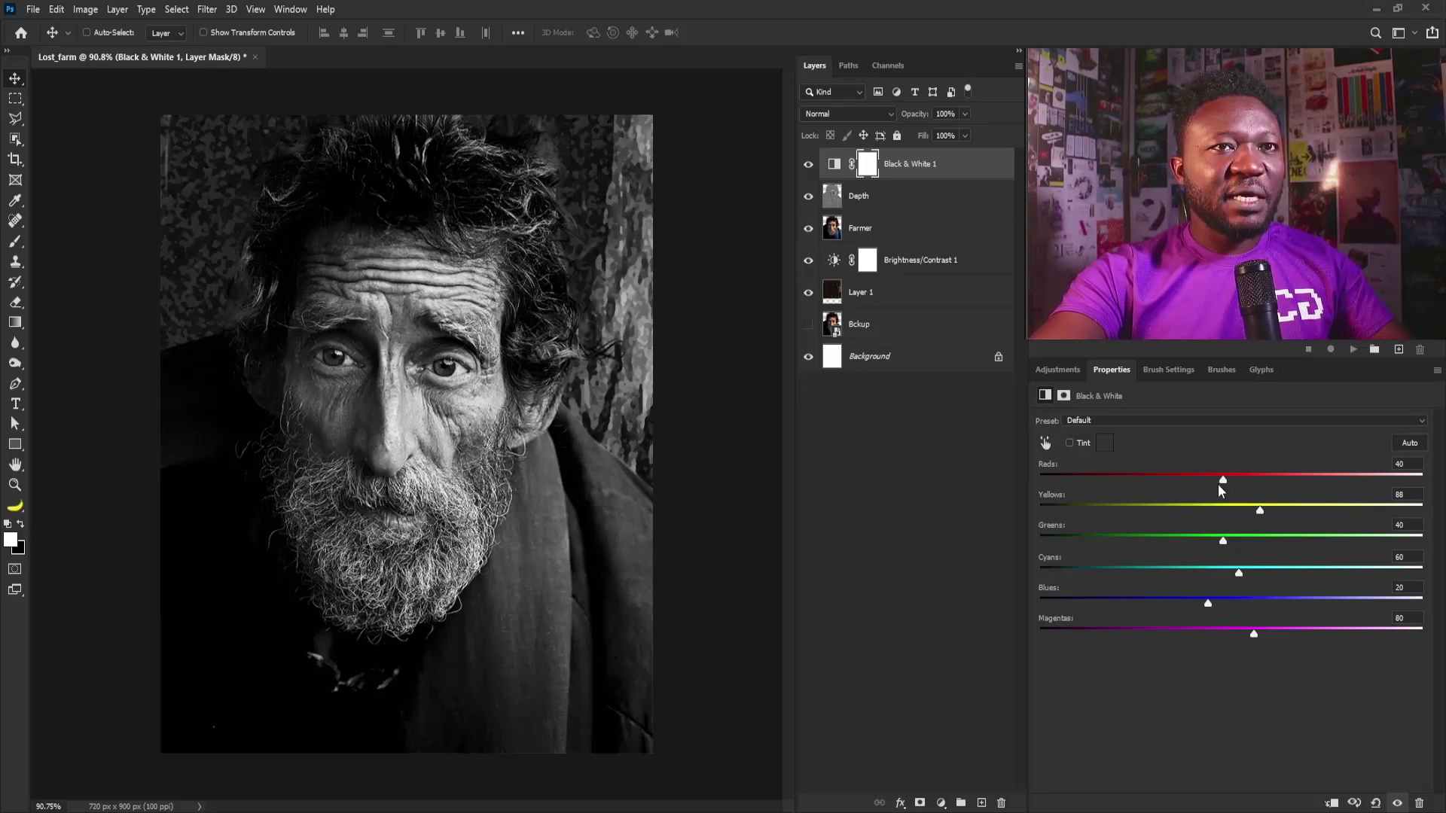
drag(1219, 486, 1209, 488)
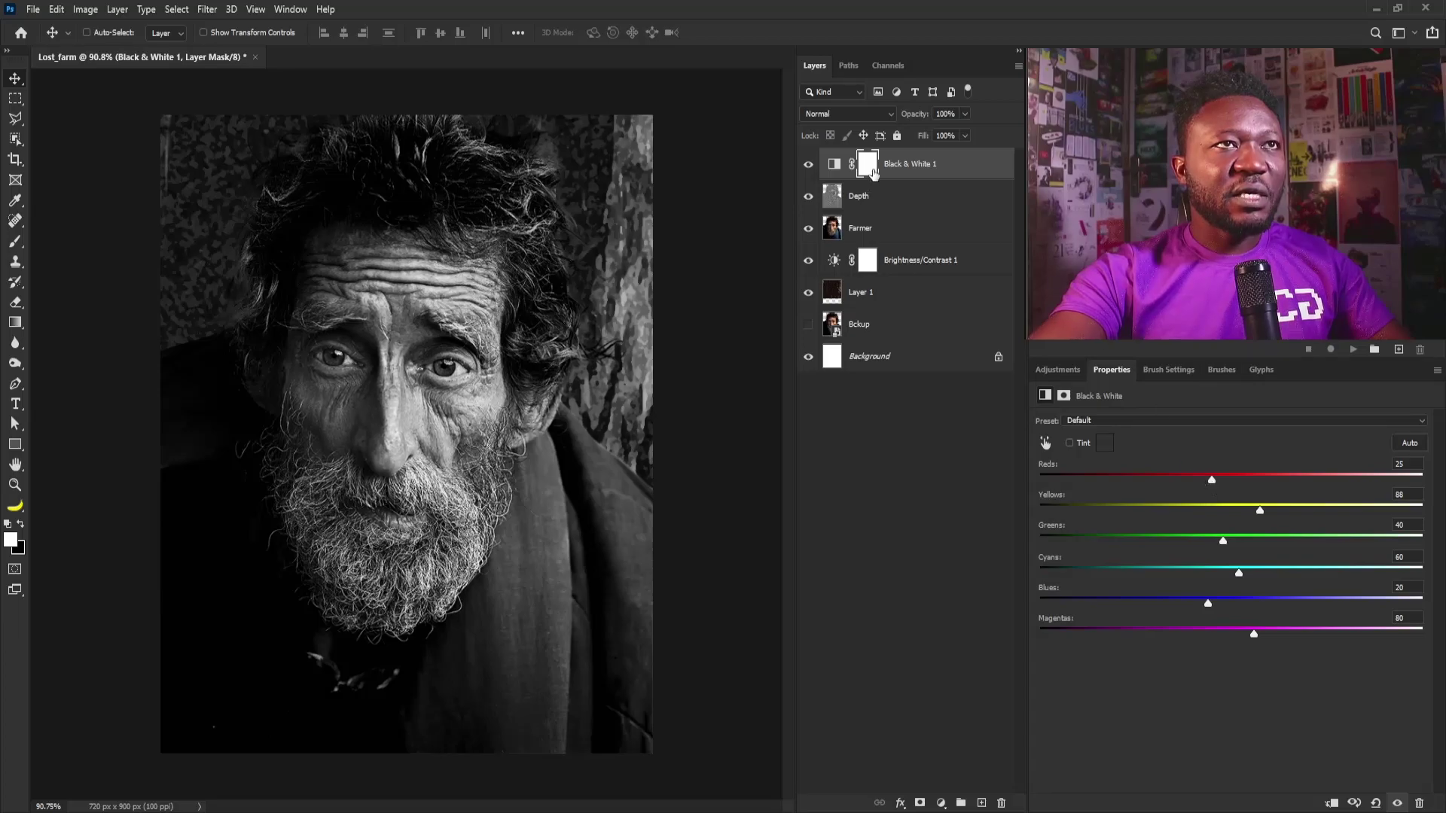
click(806, 164)
click(805, 164)
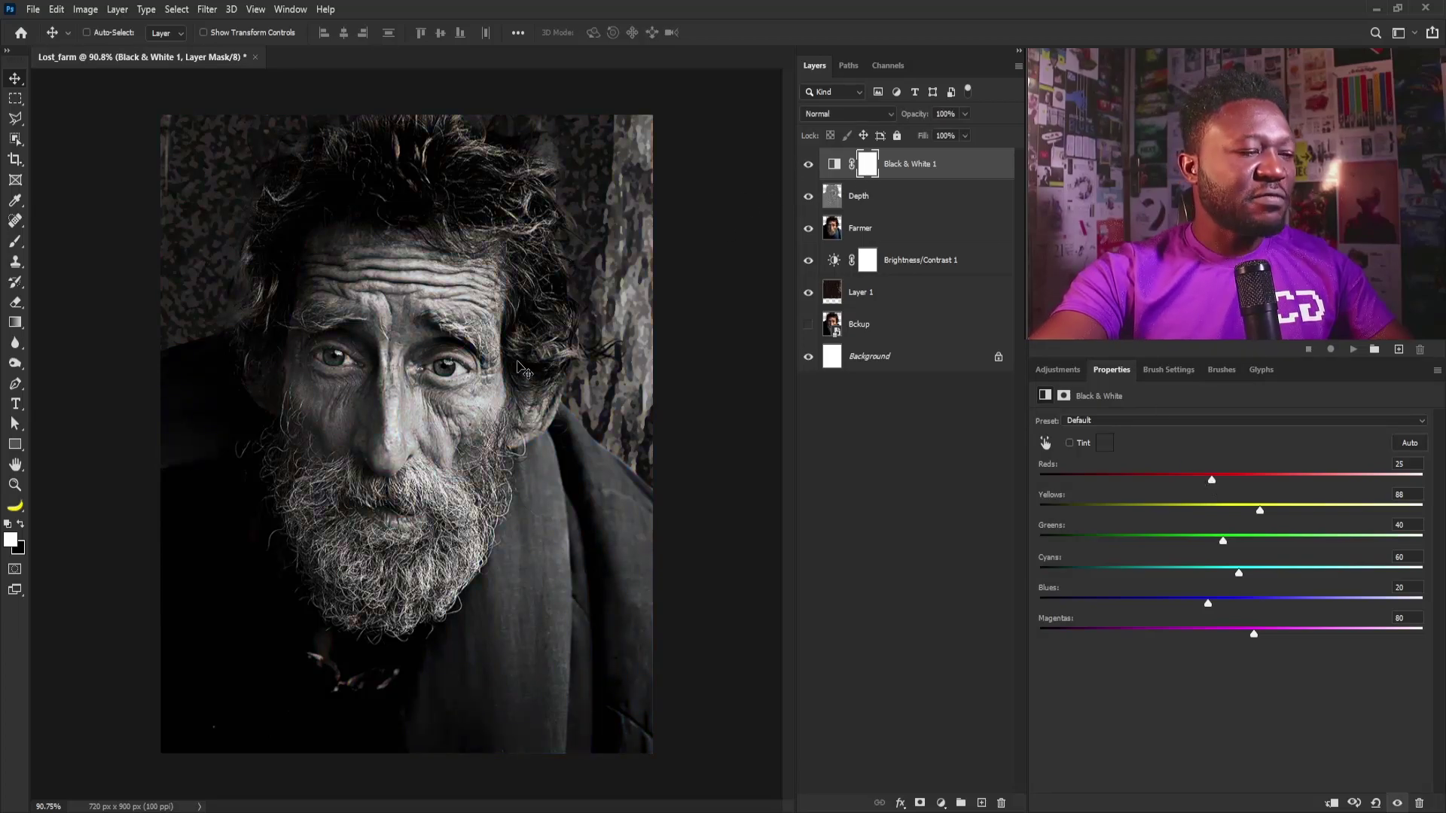
Add a Curves adjustment that brightens the image strongly, and invert its layer mask to black
click(1059, 370)
click(1105, 404)
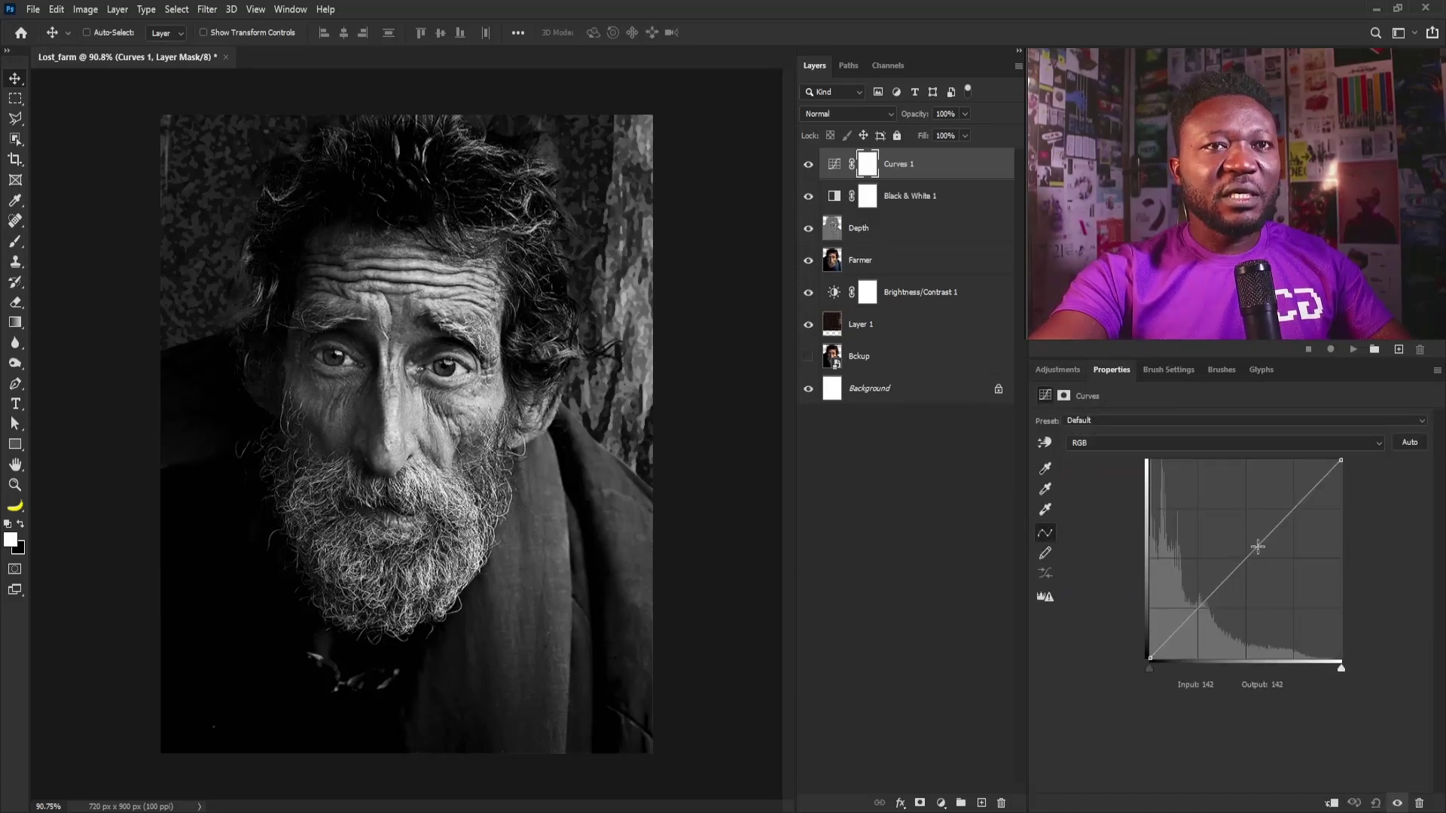
drag(1257, 546, 1178, 488)
click(868, 162)
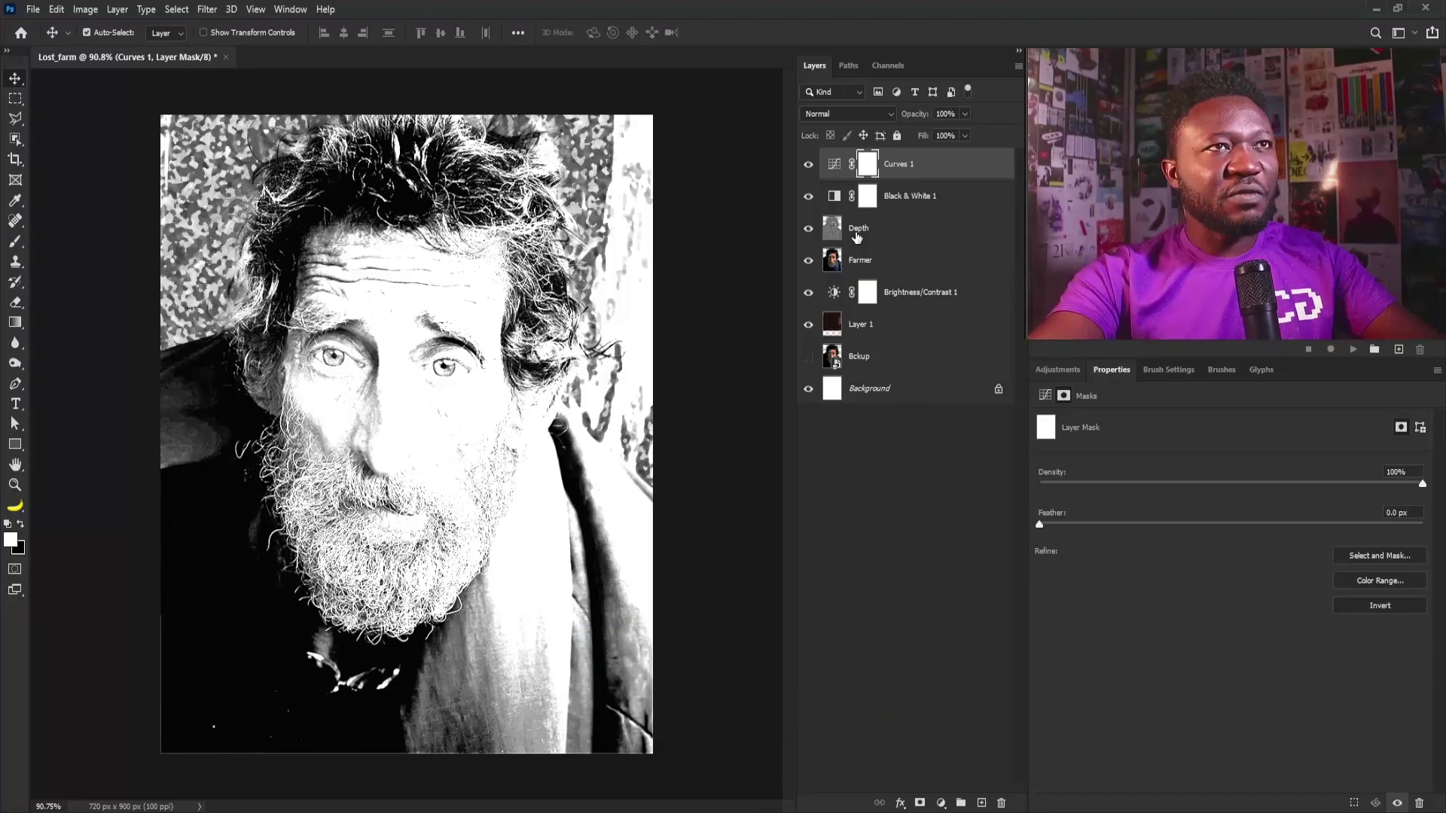
key(ctrl+i)
Set the hard round brush to 6 px and paint a bright strand on the Curves mask beside the man's temple
scroll(227, 154, up, 4)
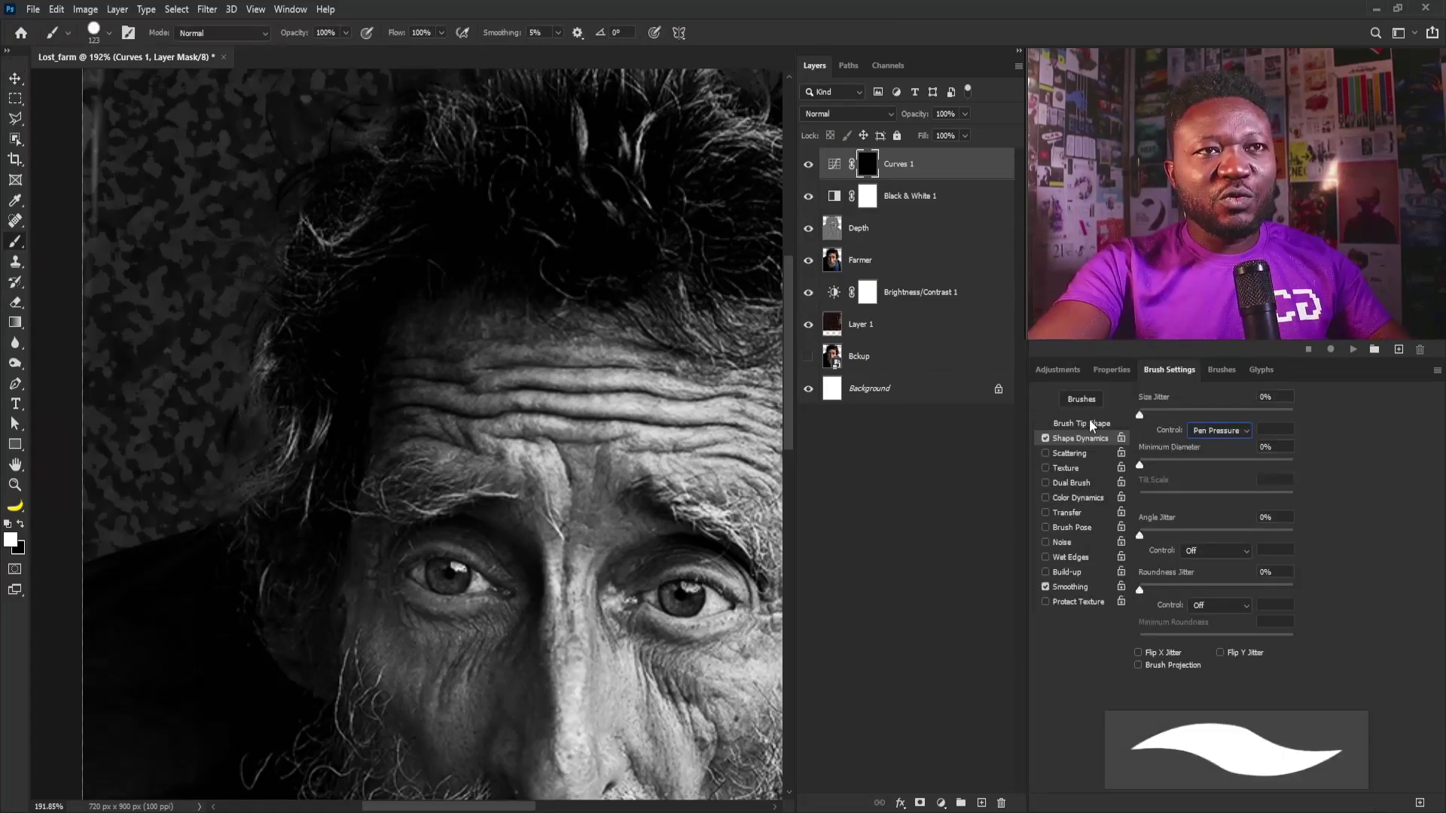
click(1091, 423)
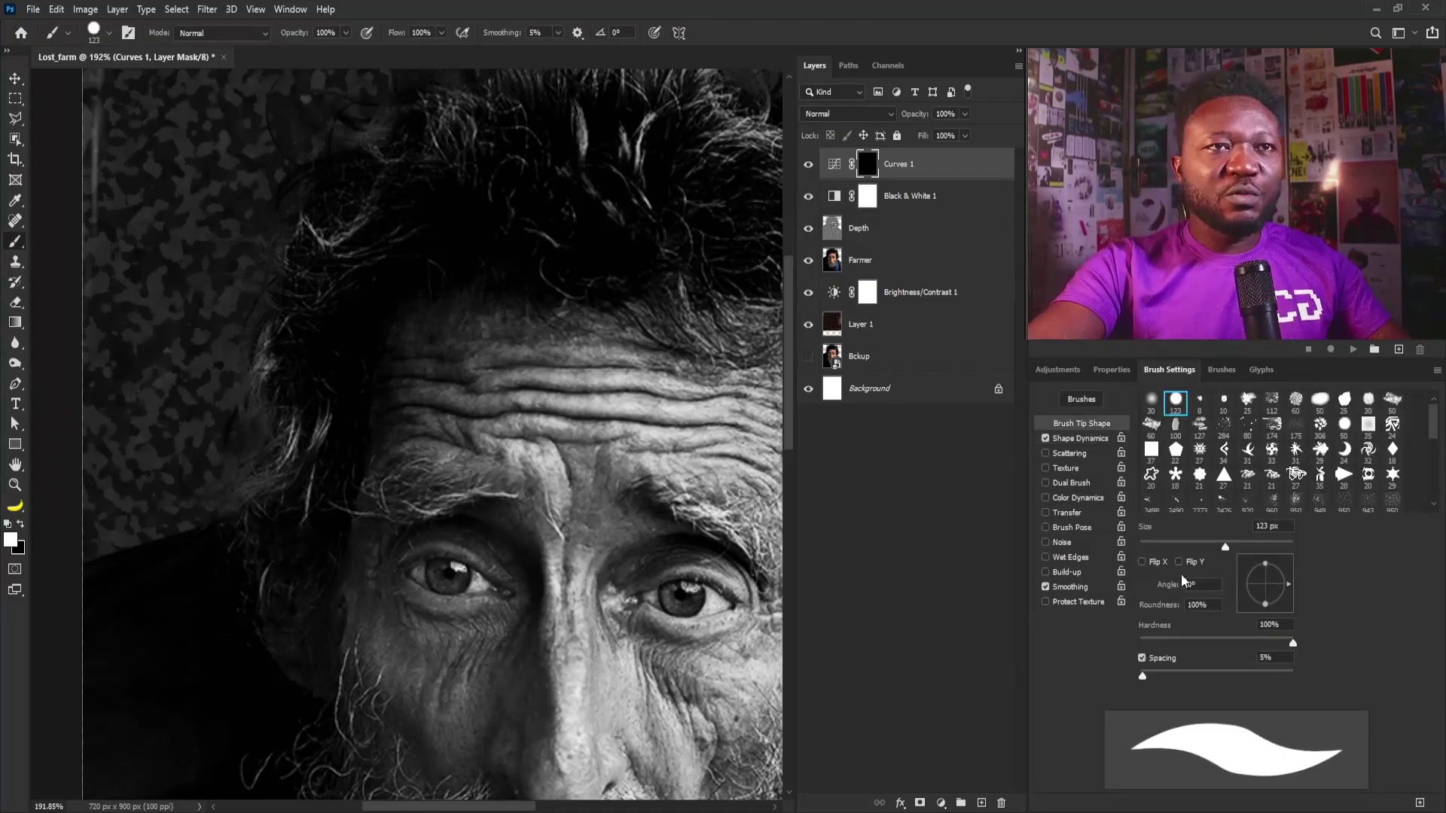
drag(1226, 547, 1143, 541)
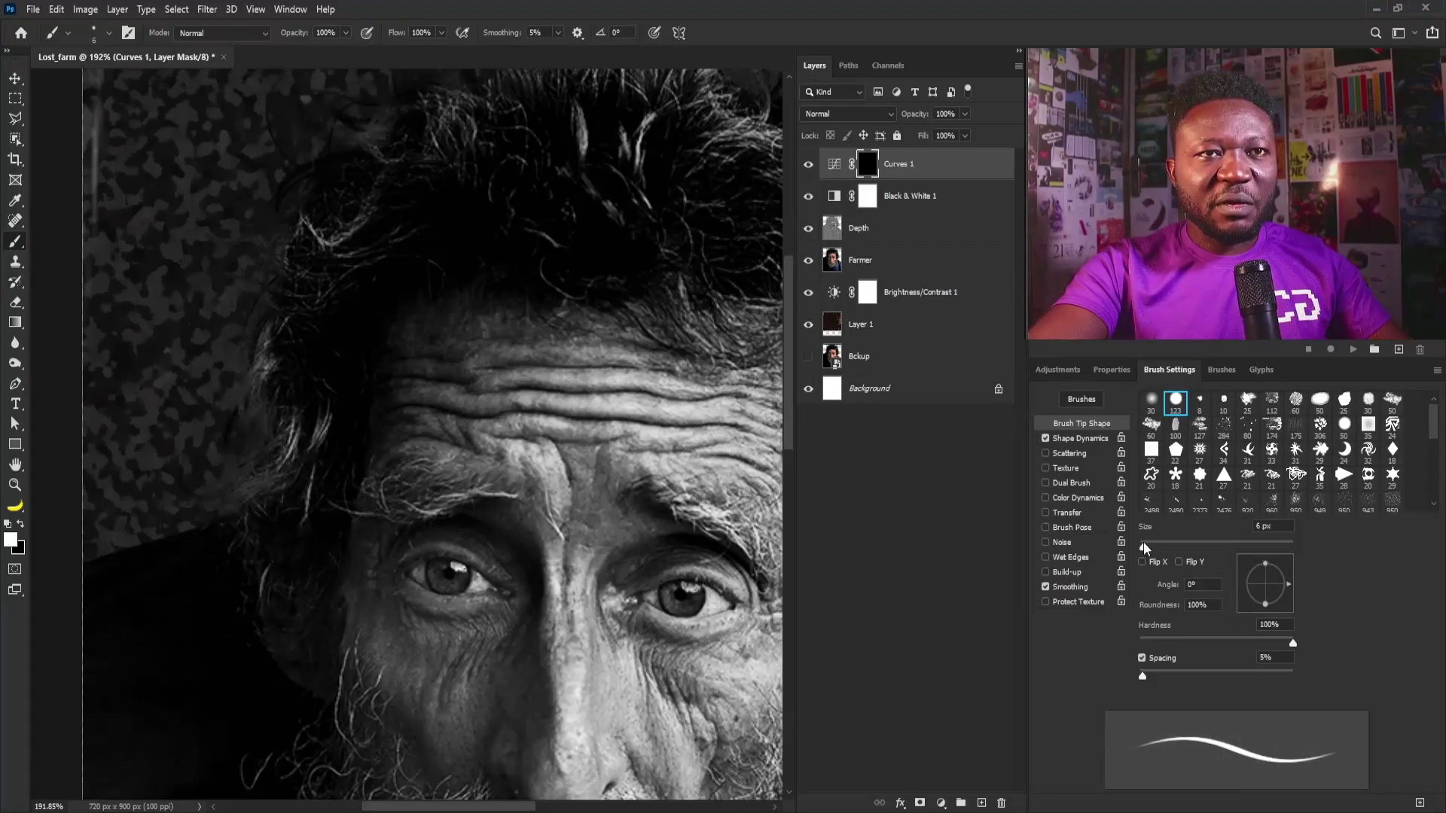
key(ctrl+plus)
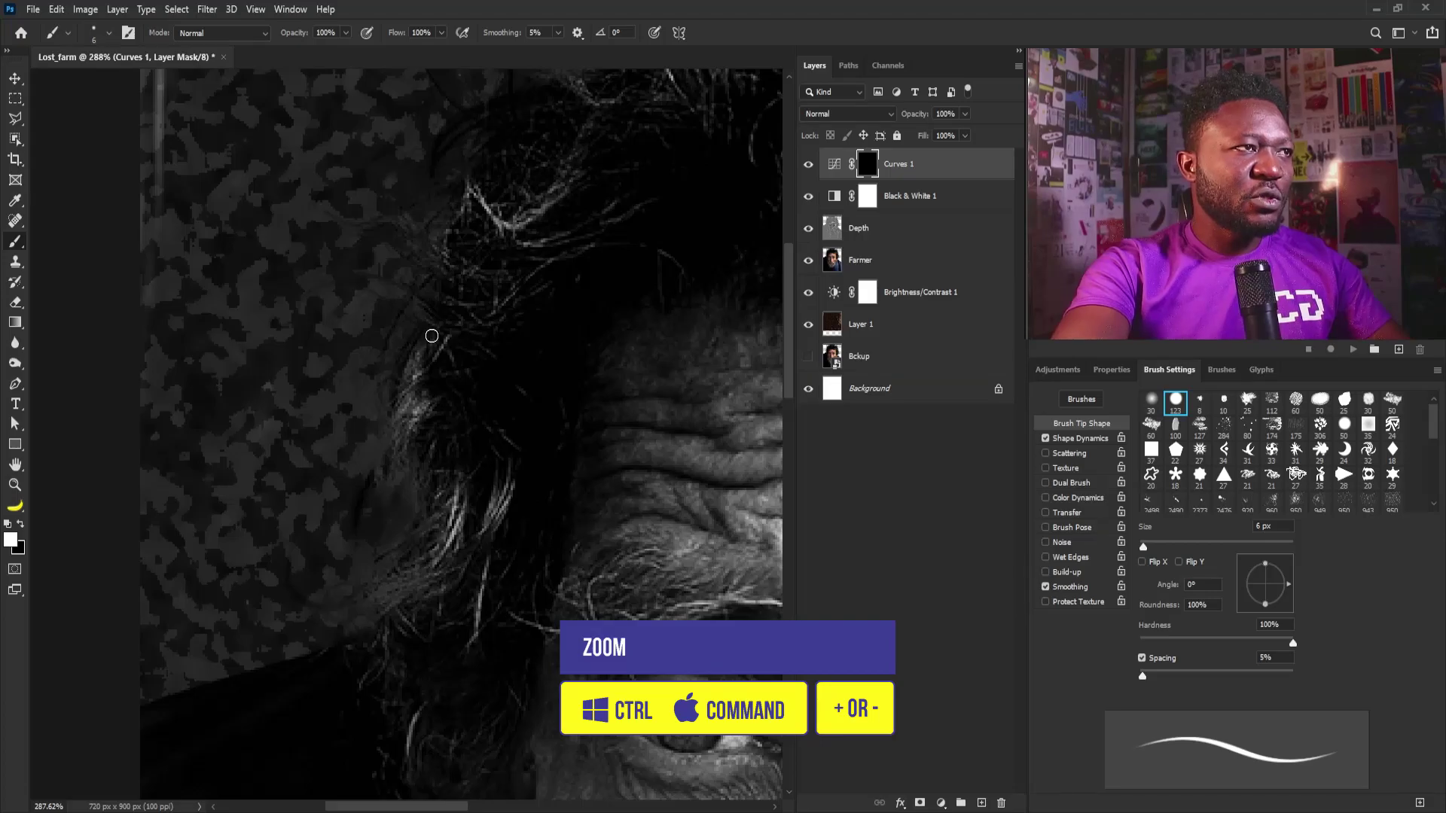
drag(432, 336, 383, 431)
Reduce the brush to 1 px and paint a fine hair highlight on the Curves mask above the temple strand
key(bracketleft)
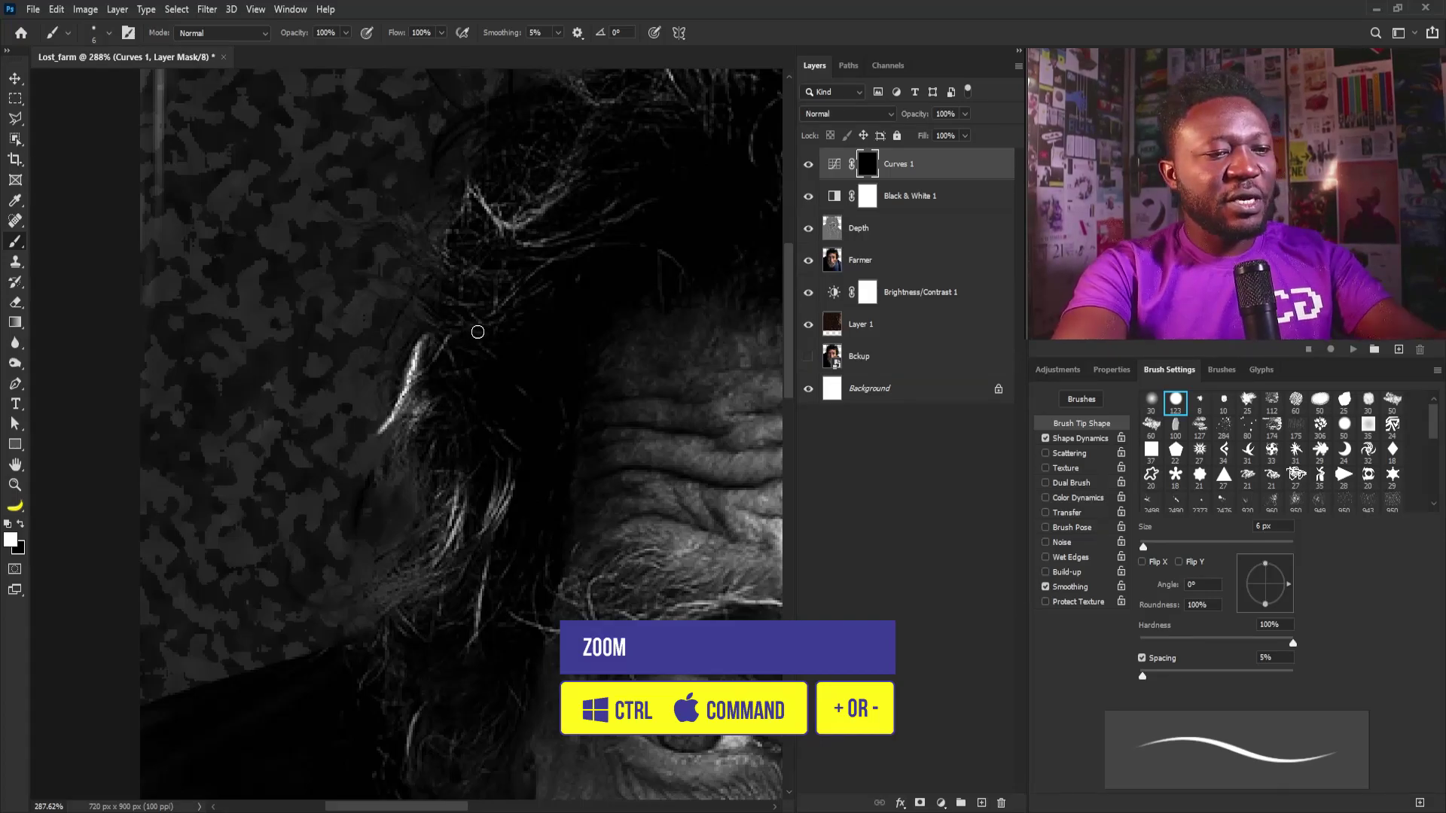
key(bracketleft)
key(bracketleft)
key(bracketleft)
key(bracketleft)
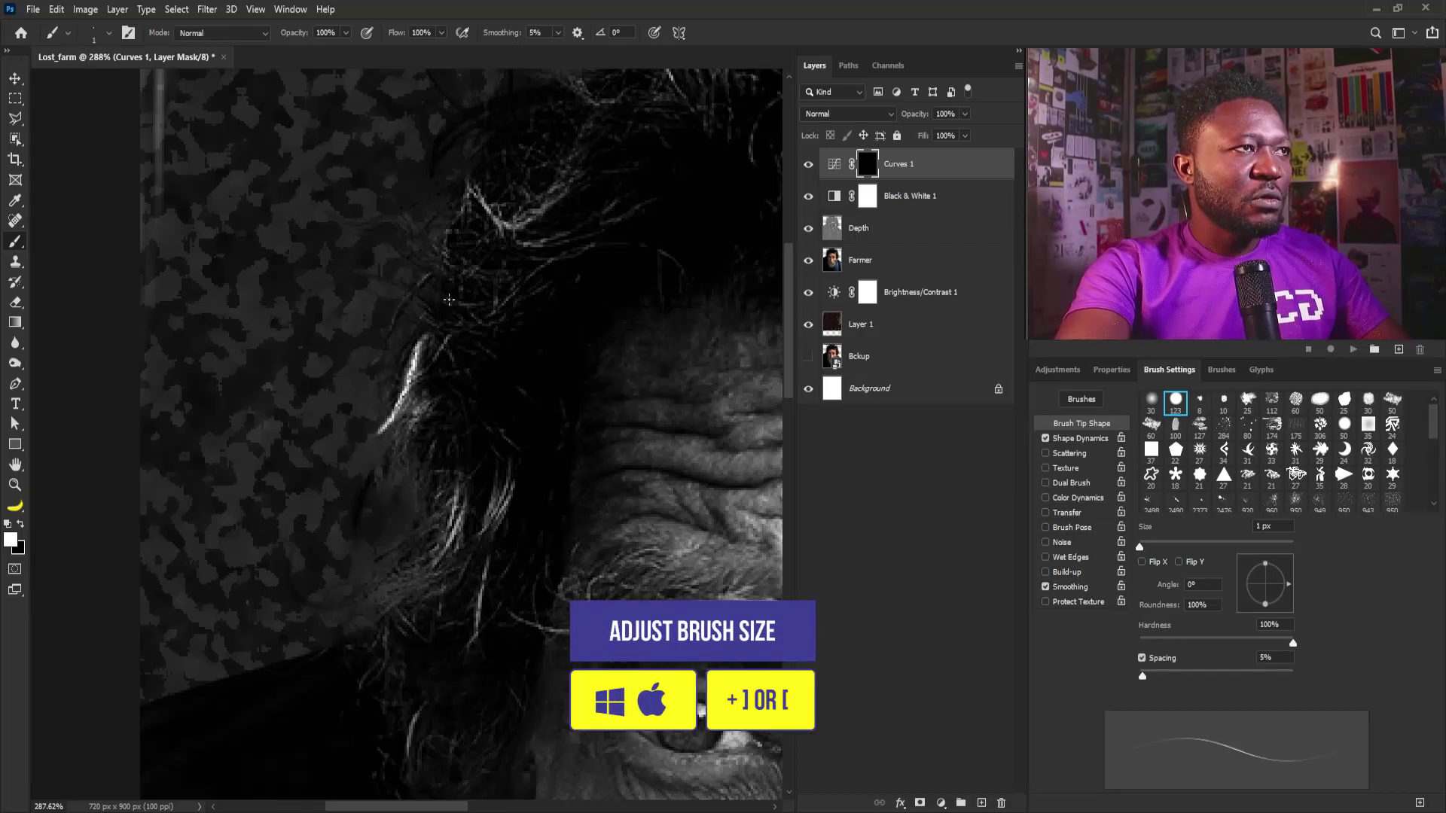
drag(478, 231, 445, 373)
Set the brush to 2 px and paint bright hair strands on the Curves mask around and above the man's temple
key(bracketright)
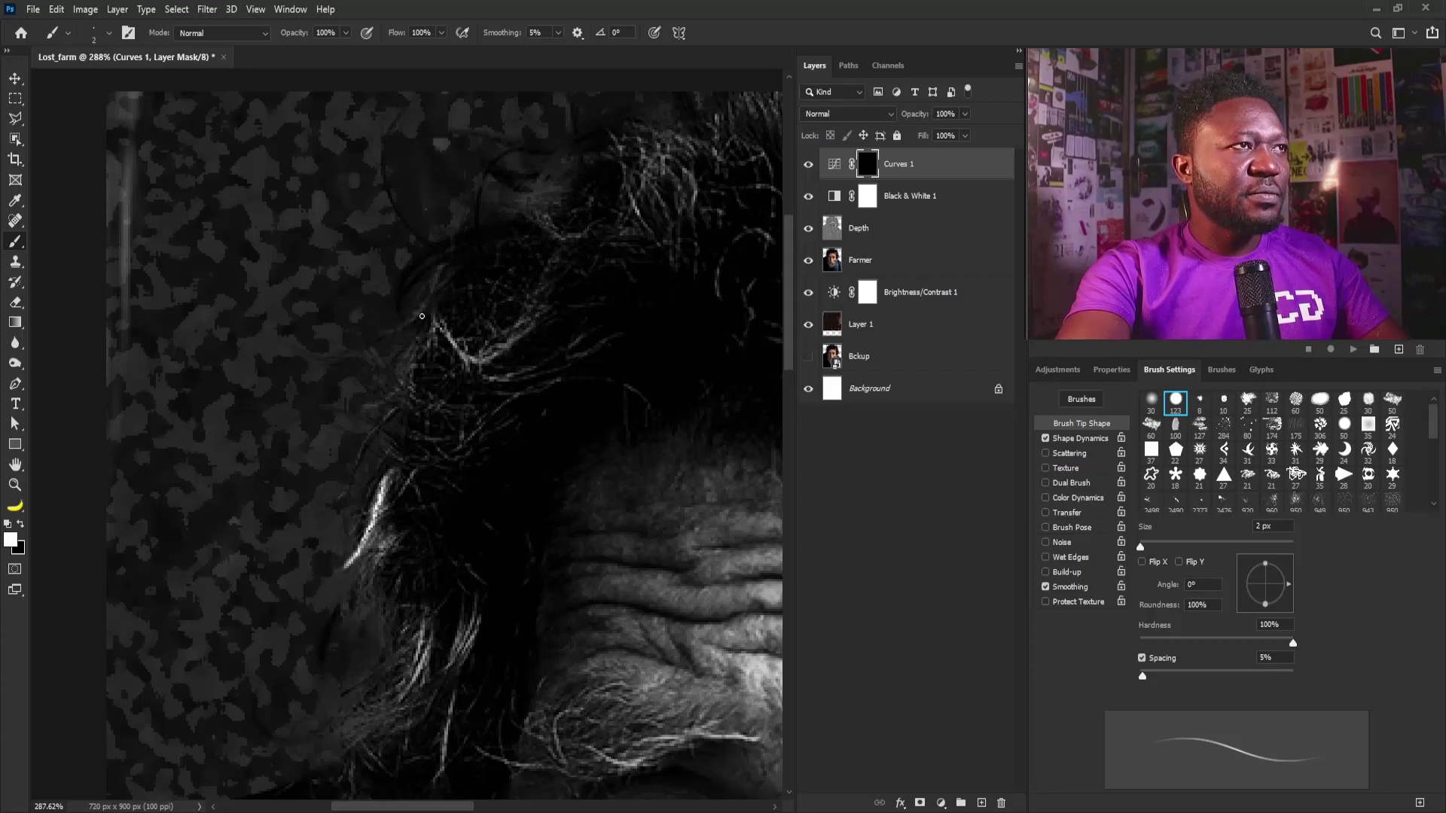
drag(451, 247, 381, 332)
mouse_move(575, 259)
mouse_down()
mouse_move(446, 452)
mouse_move(497, 328)
mouse_move(383, 344)
mouse_up()
drag(518, 317, 595, 353)
drag(317, 440, 243, 543)
mouse_move(316, 472)
mouse_down()
mouse_move(291, 506)
mouse_move(290, 587)
mouse_up()
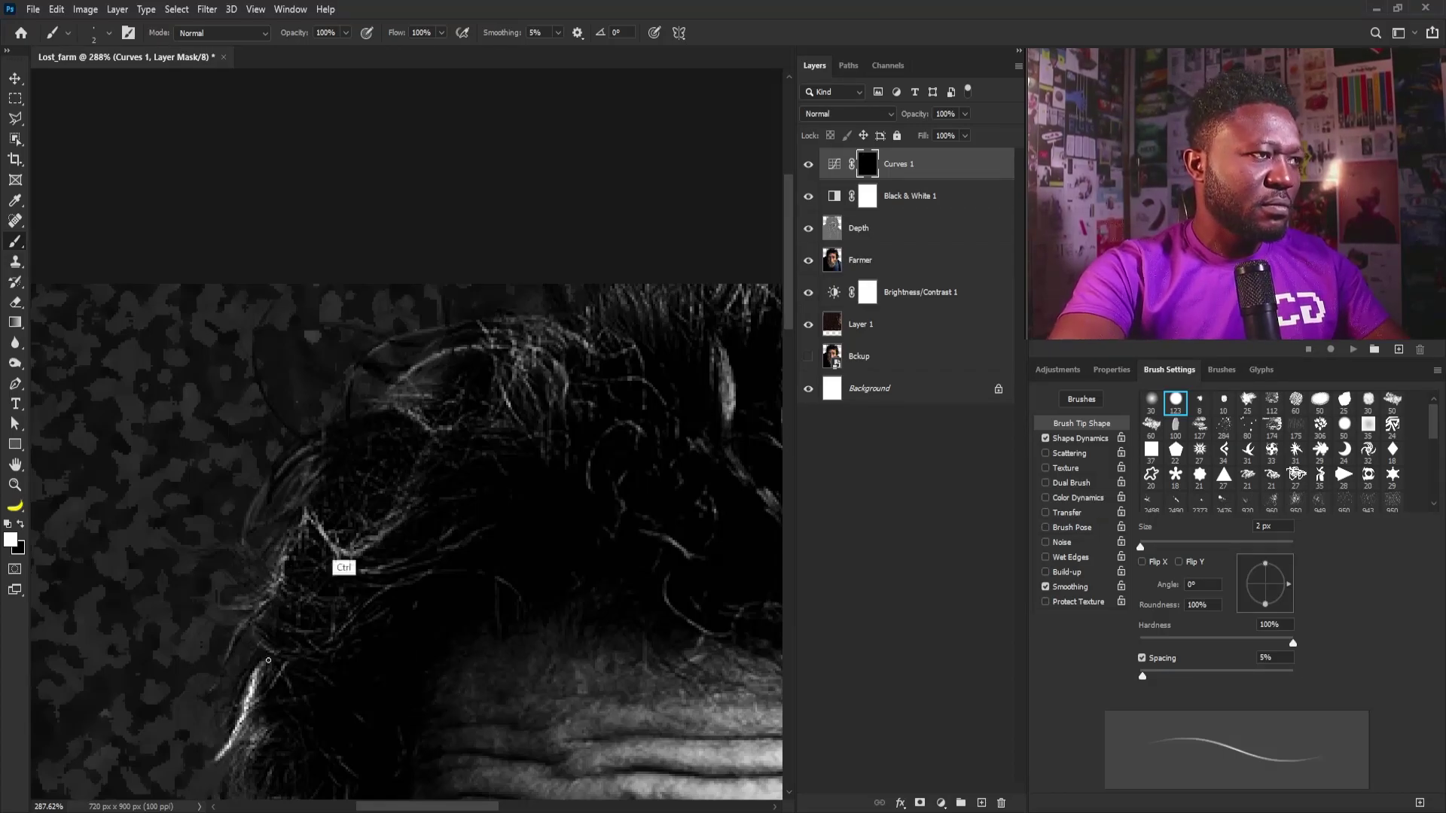
Paint fine bright strands on the Curves mask through the crown and the curly hair on the opposite side of the head
scroll(269, 661, down, 10)
scroll(432, 155, up, 10)
drag(461, 397, 499, 315)
drag(422, 339, 495, 284)
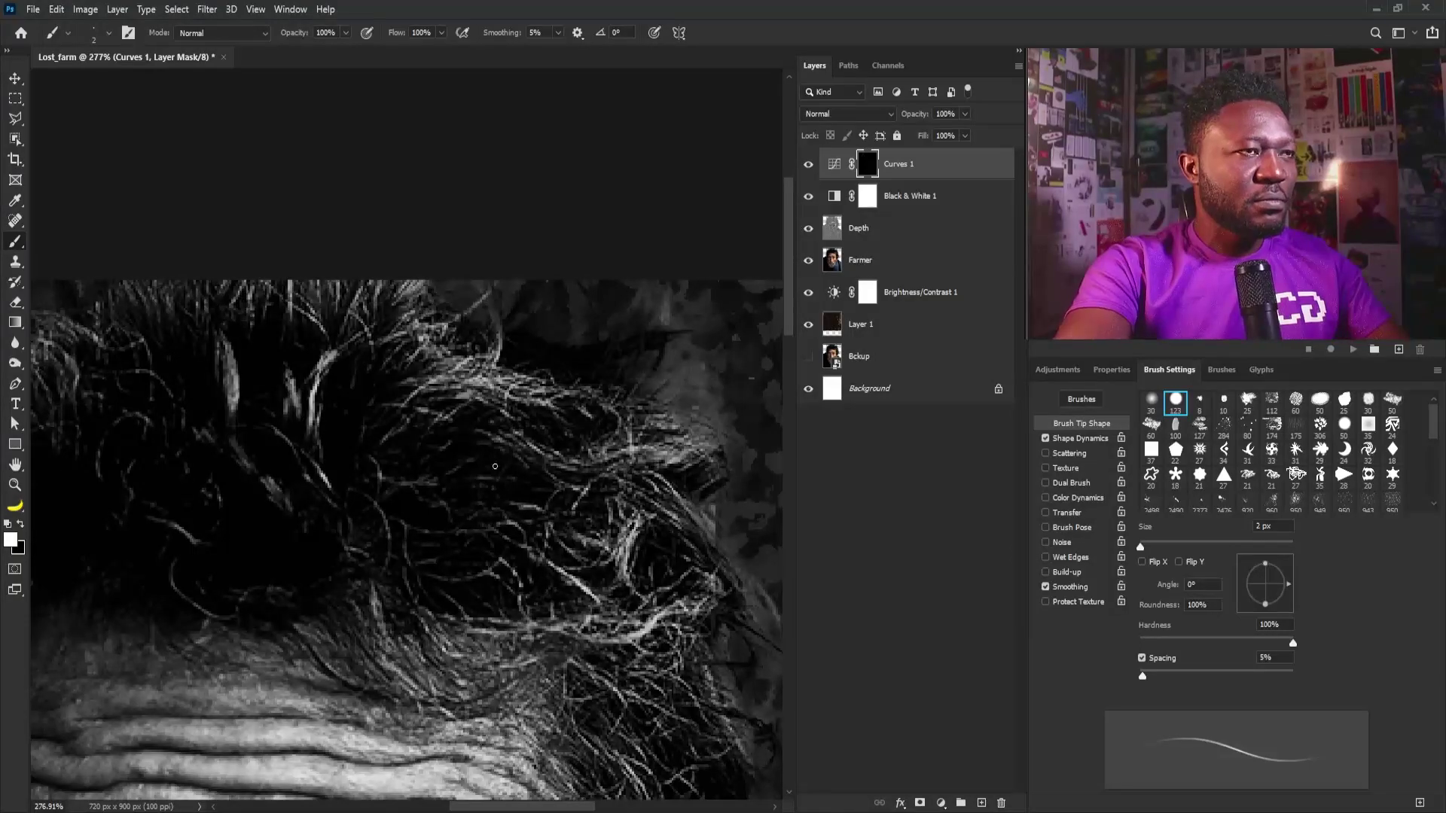
mouse_move(604, 410)
mouse_down()
mouse_move(702, 449)
mouse_move(613, 375)
mouse_up()
mouse_move(587, 335)
mouse_down()
mouse_move(667, 373)
mouse_move(568, 395)
mouse_up()
mouse_move(605, 396)
mouse_down()
mouse_move(566, 409)
mouse_move(681, 505)
mouse_up()
mouse_move(612, 427)
mouse_down()
mouse_move(709, 512)
mouse_move(716, 562)
mouse_up()
drag(684, 483, 726, 539)
mouse_move(625, 582)
mouse_down()
mouse_move(561, 428)
mouse_move(610, 482)
mouse_up()
drag(589, 364, 682, 448)
mouse_move(635, 651)
mouse_down()
mouse_move(617, 484)
mouse_move(649, 537)
mouse_up()
drag(640, 483, 653, 530)
drag(625, 431, 678, 509)
drag(609, 602, 708, 519)
mouse_move(657, 604)
mouse_down()
mouse_move(612, 460)
mouse_move(652, 489)
mouse_up()
drag(584, 474, 656, 490)
drag(533, 536, 529, 593)
drag(517, 545, 496, 595)
mouse_move(532, 343)
mouse_down()
mouse_move(542, 517)
mouse_move(555, 494)
mouse_move(536, 277)
mouse_move(581, 445)
mouse_up()
drag(582, 295, 539, 360)
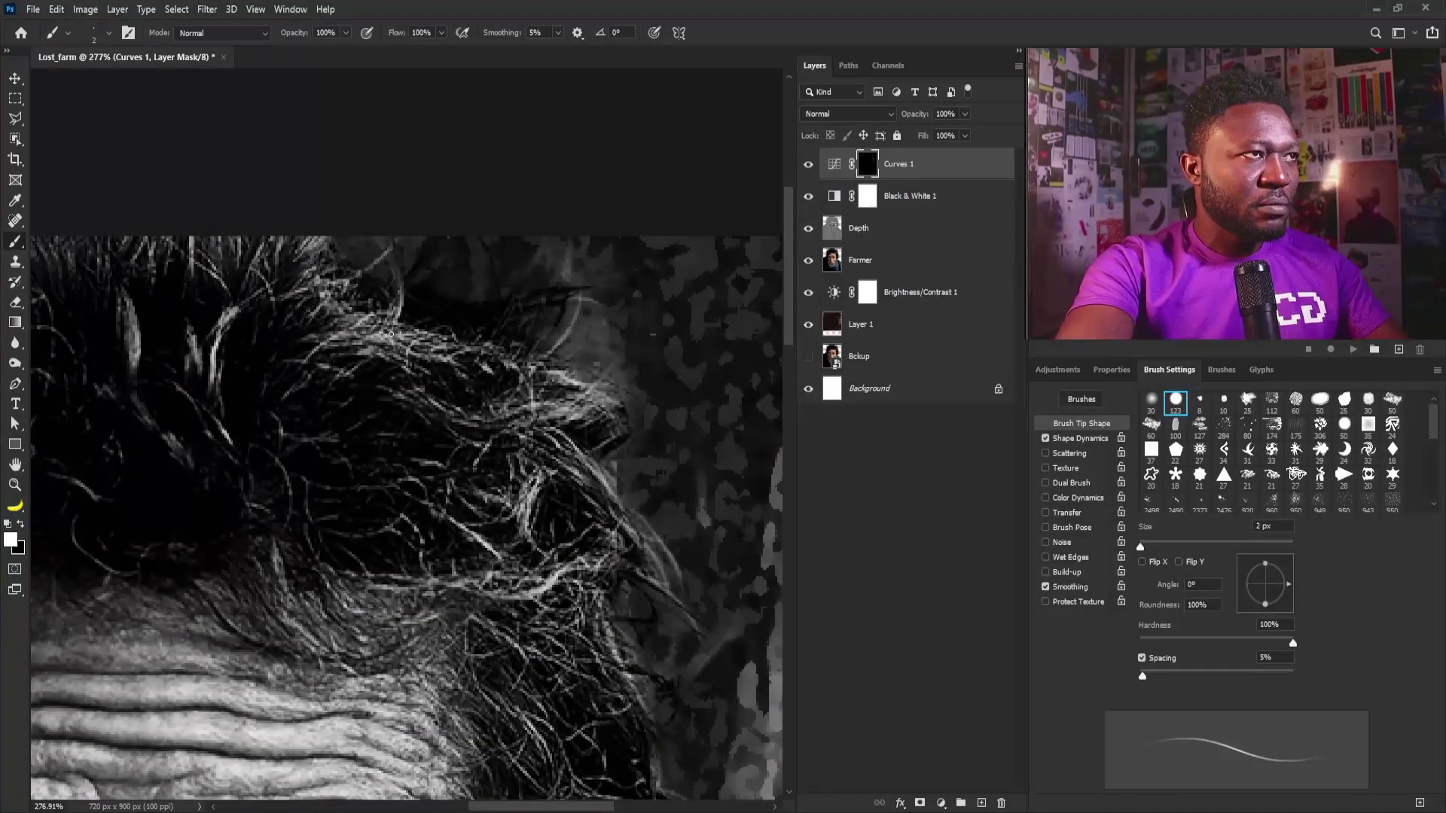
Paint a few more highlights on the Curves mask in the hair above the forehead, and fit the whole portrait in view
mouse_move(151, 327)
mouse_down()
mouse_move(383, 375)
mouse_move(265, 399)
mouse_up()
drag(265, 401, 485, 471)
drag(300, 431, 336, 413)
key(ctrl+0)
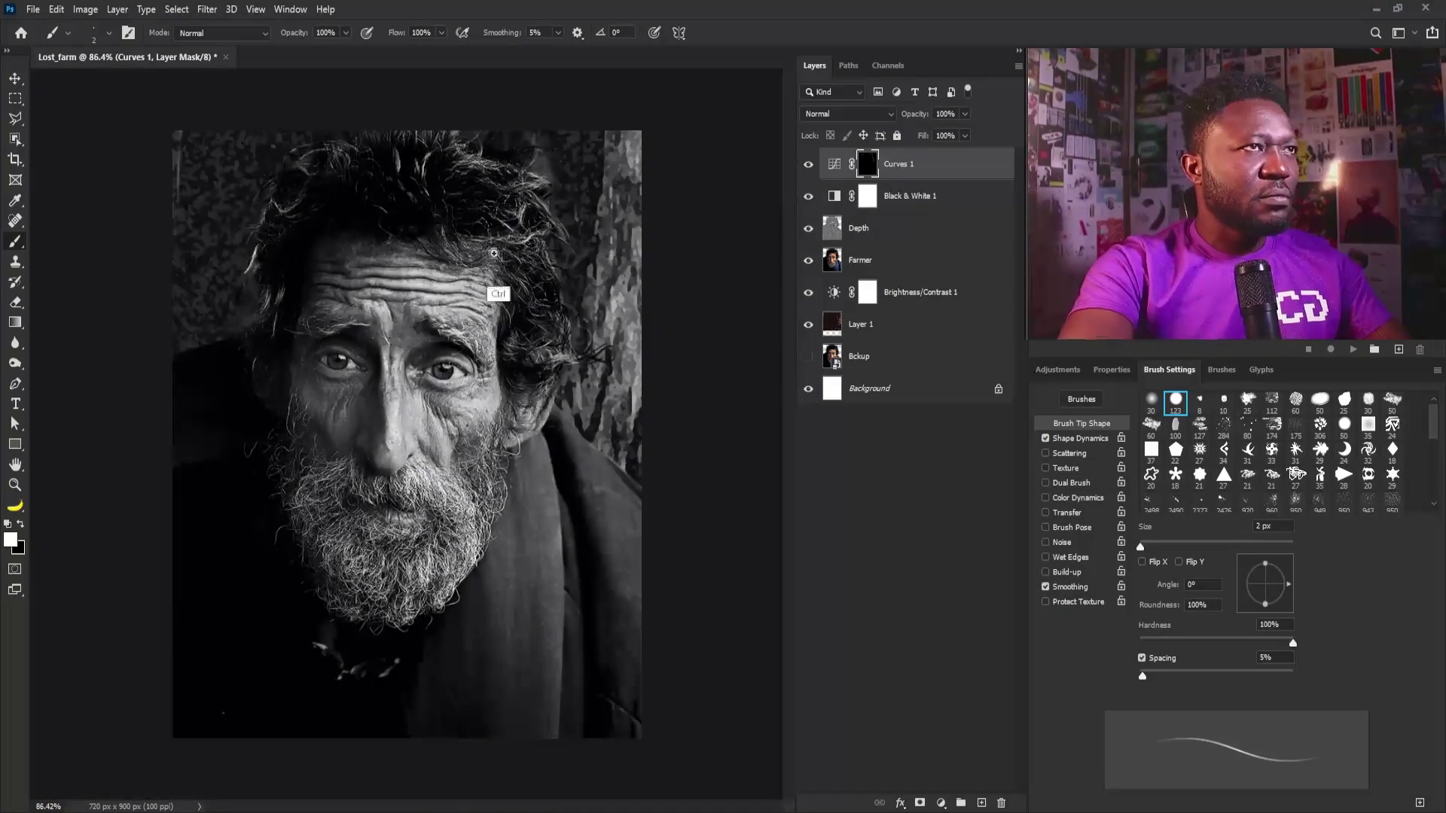
Add a Gradient Map adjustment above the Curves 1 layer
click(1058, 370)
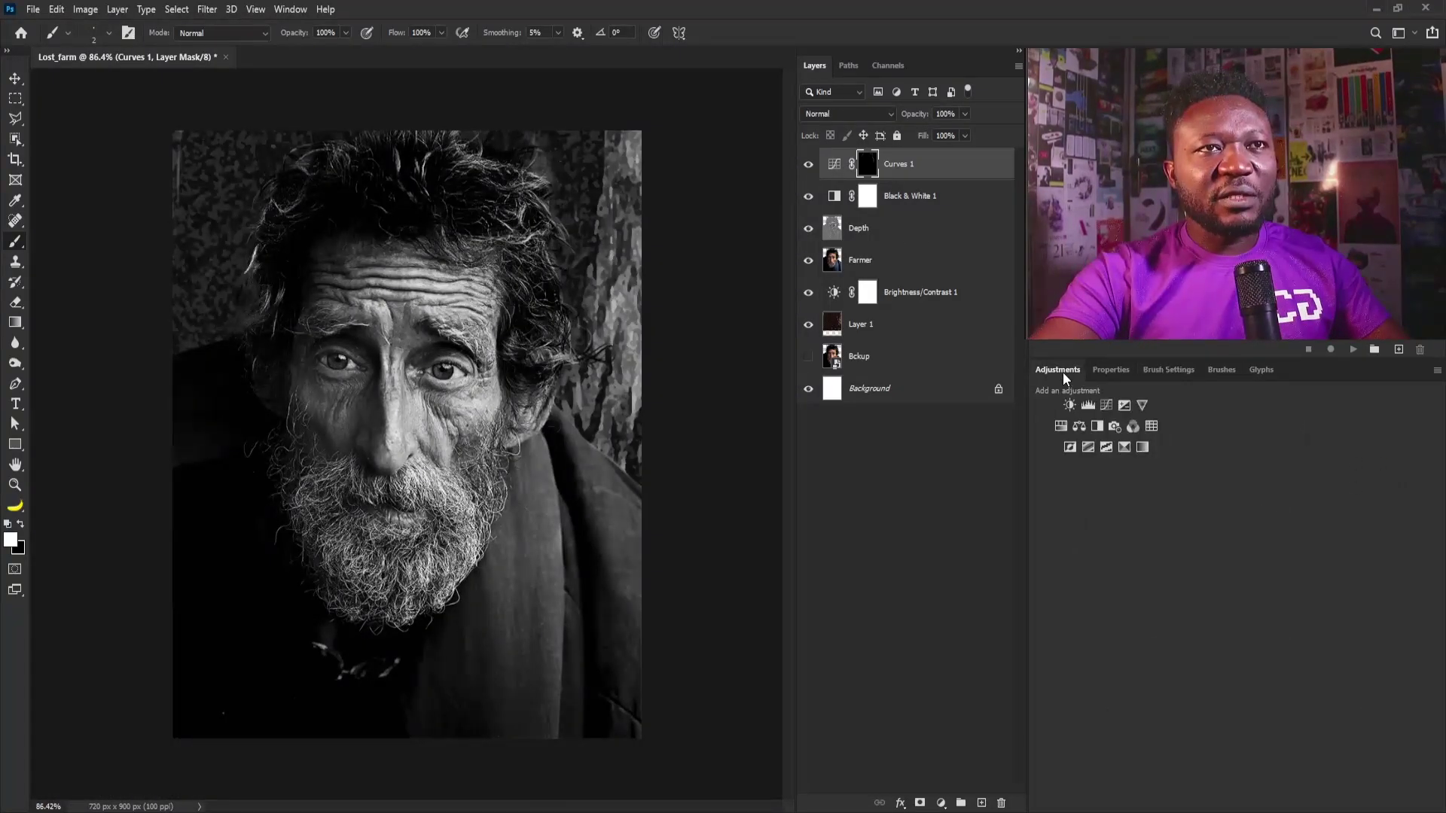
click(1142, 447)
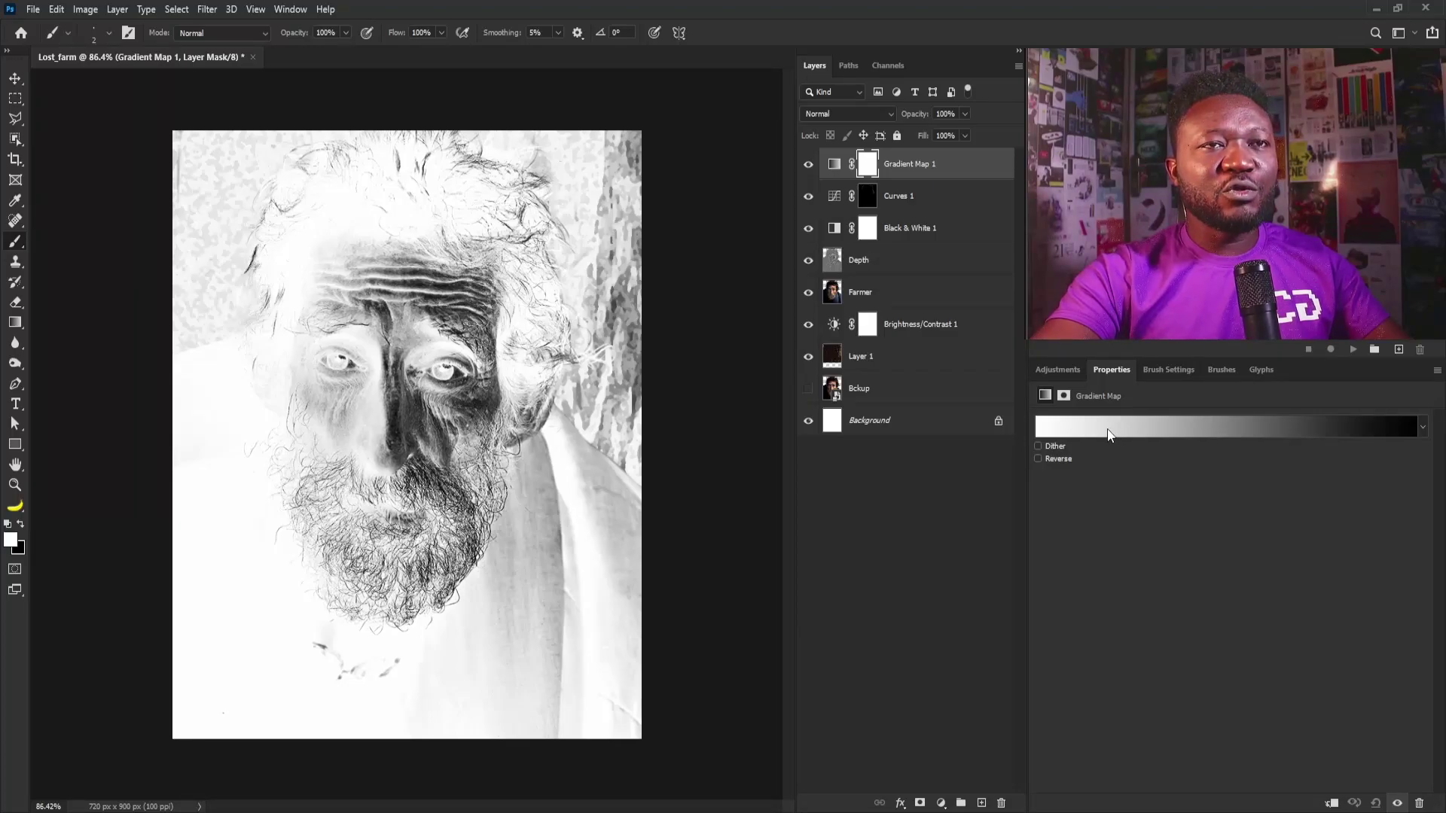
click(831, 166)
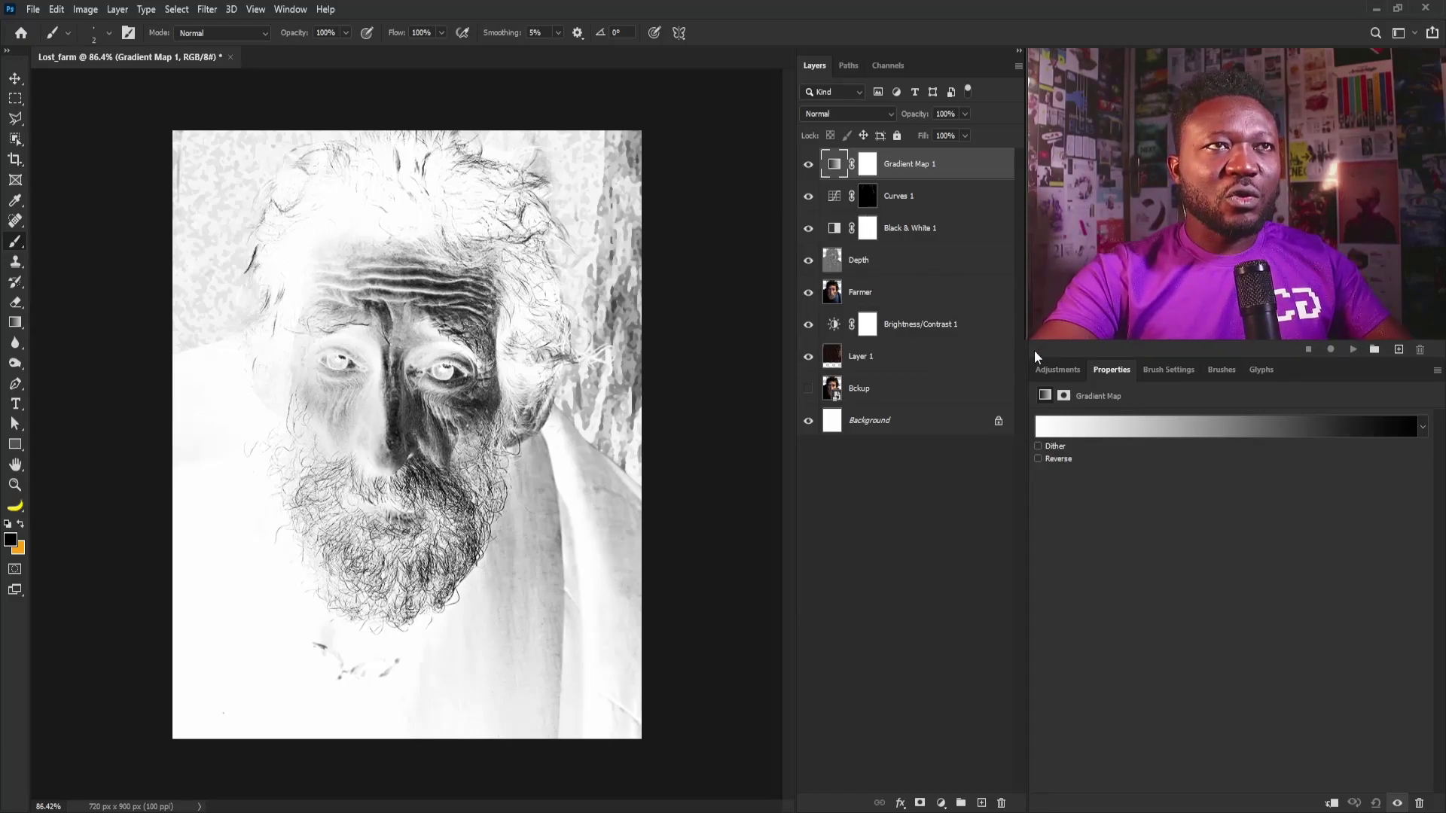
Set the Gradient Map's starting color stop to 000d16 and place it at 2%
click(1095, 424)
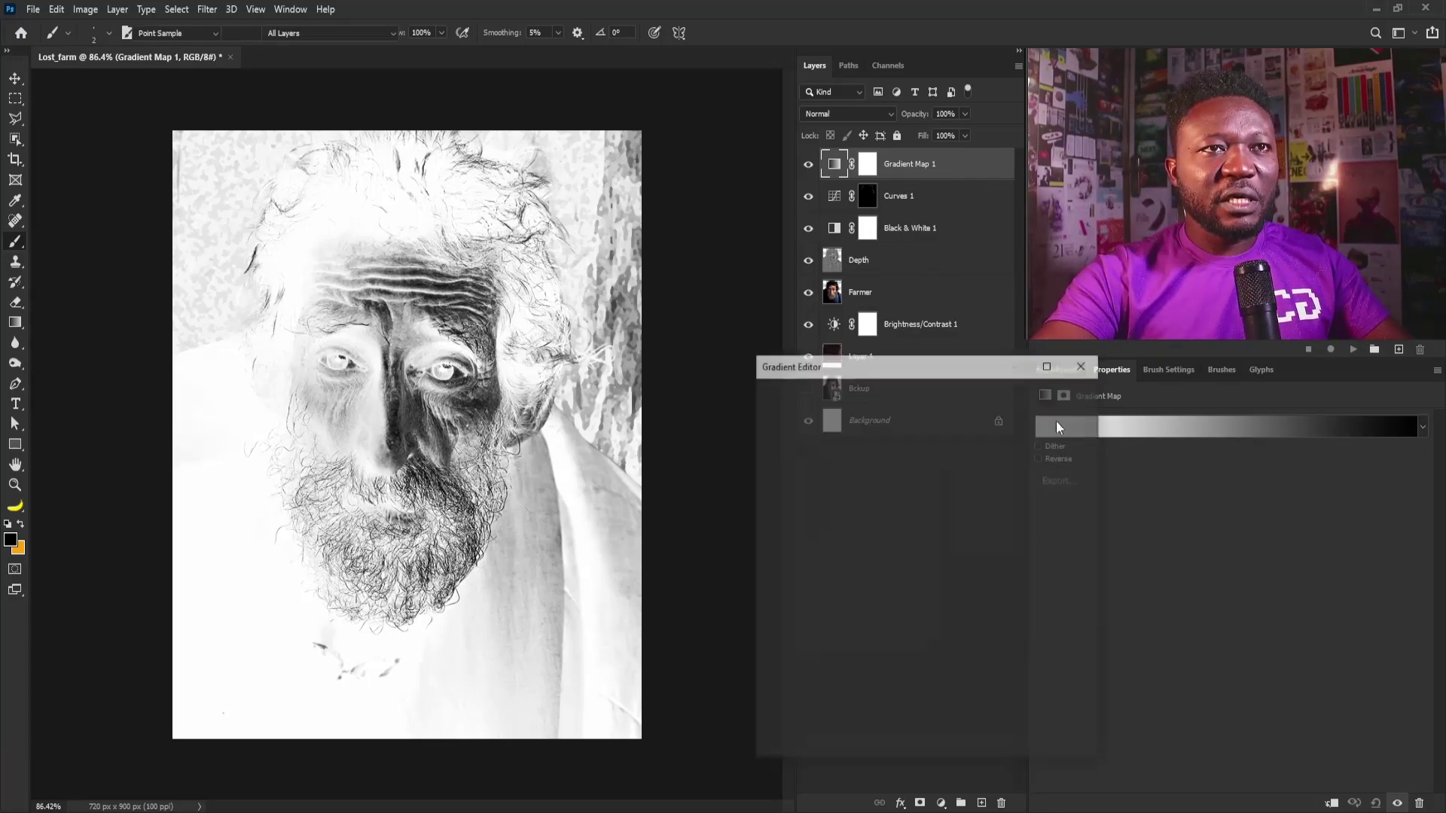
drag(905, 363, 987, 263)
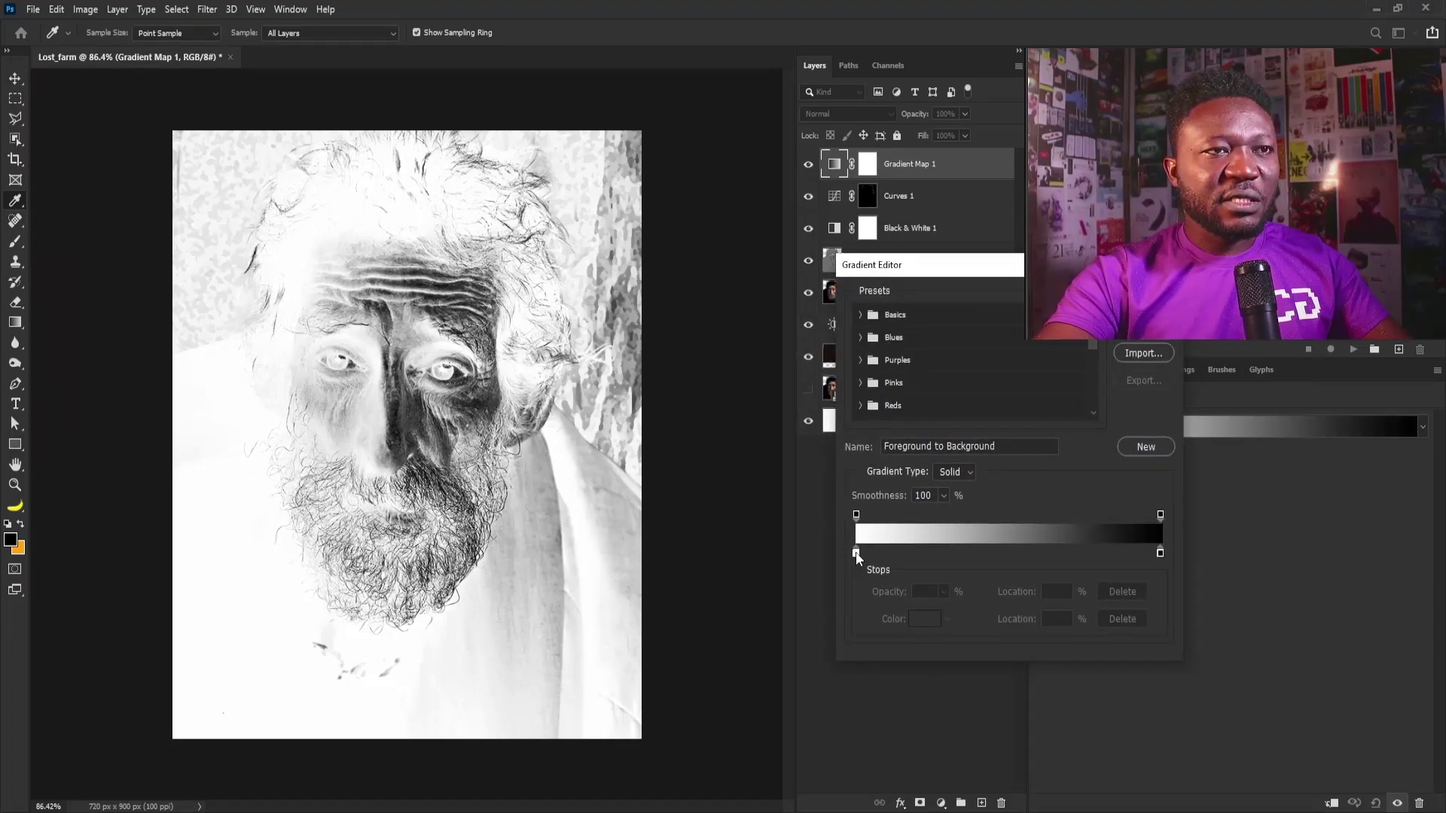
double_click(856, 554)
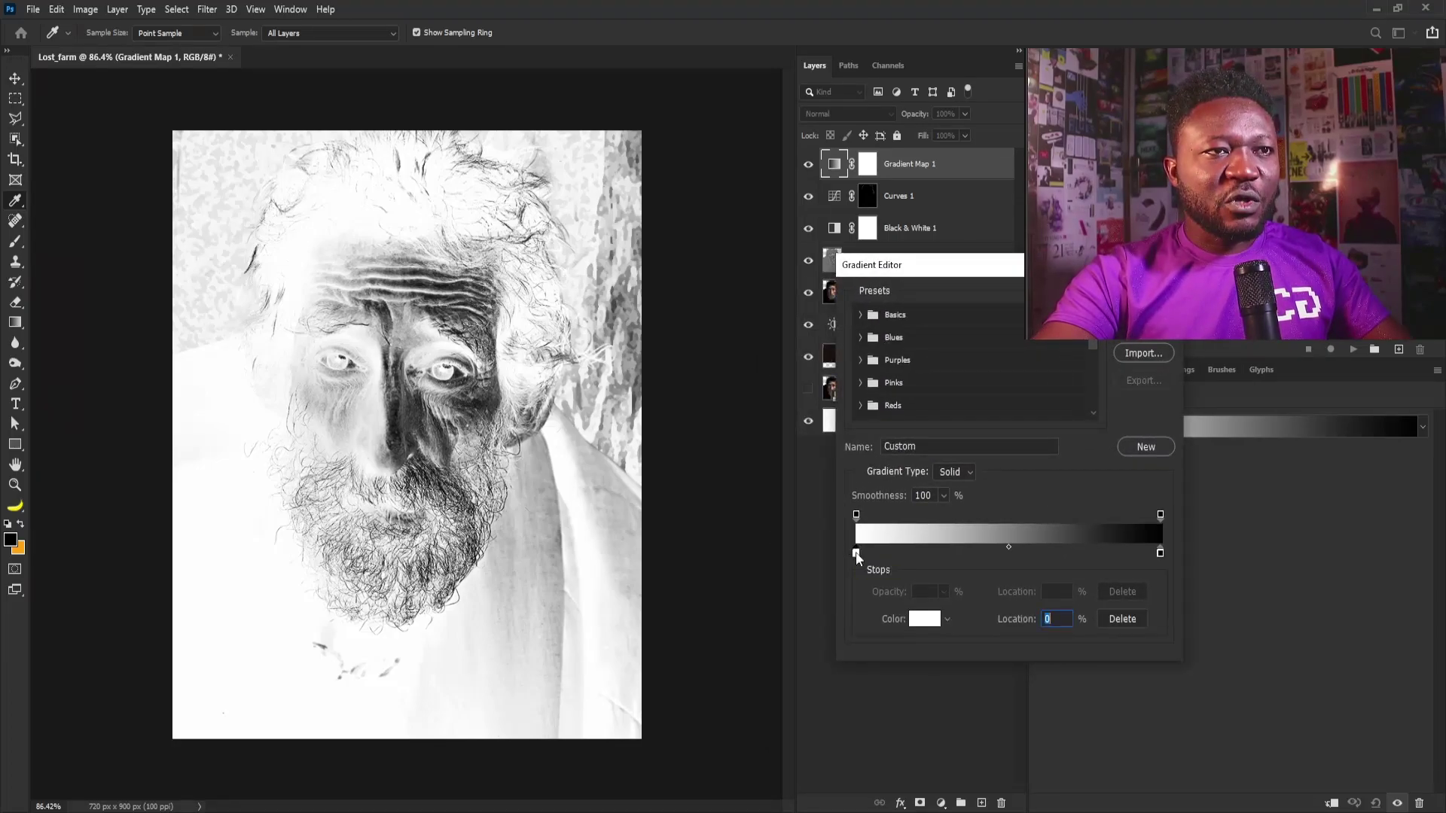
drag(924, 501, 921, 428)
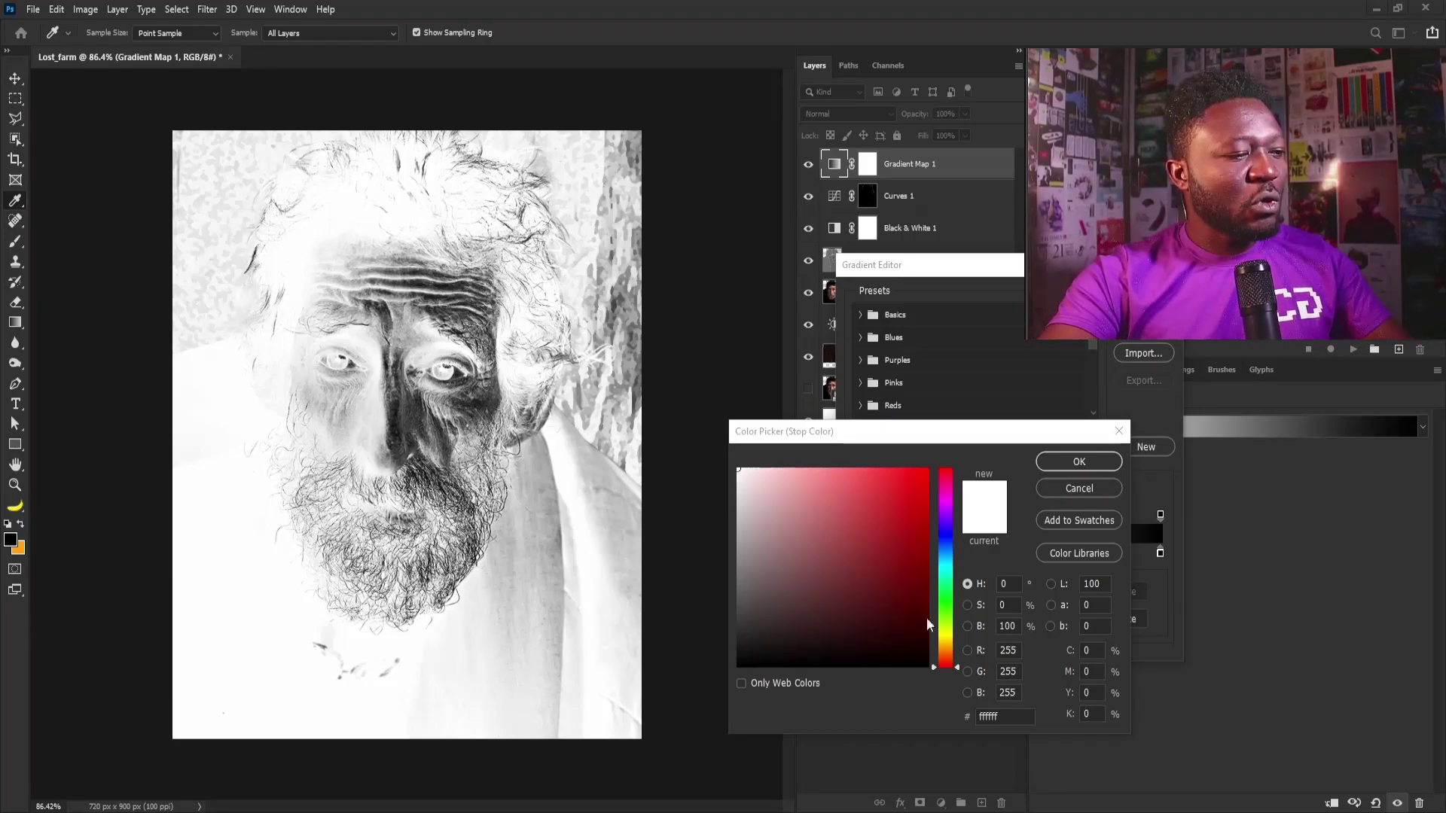
drag(1000, 722, 969, 720)
text(000d16)
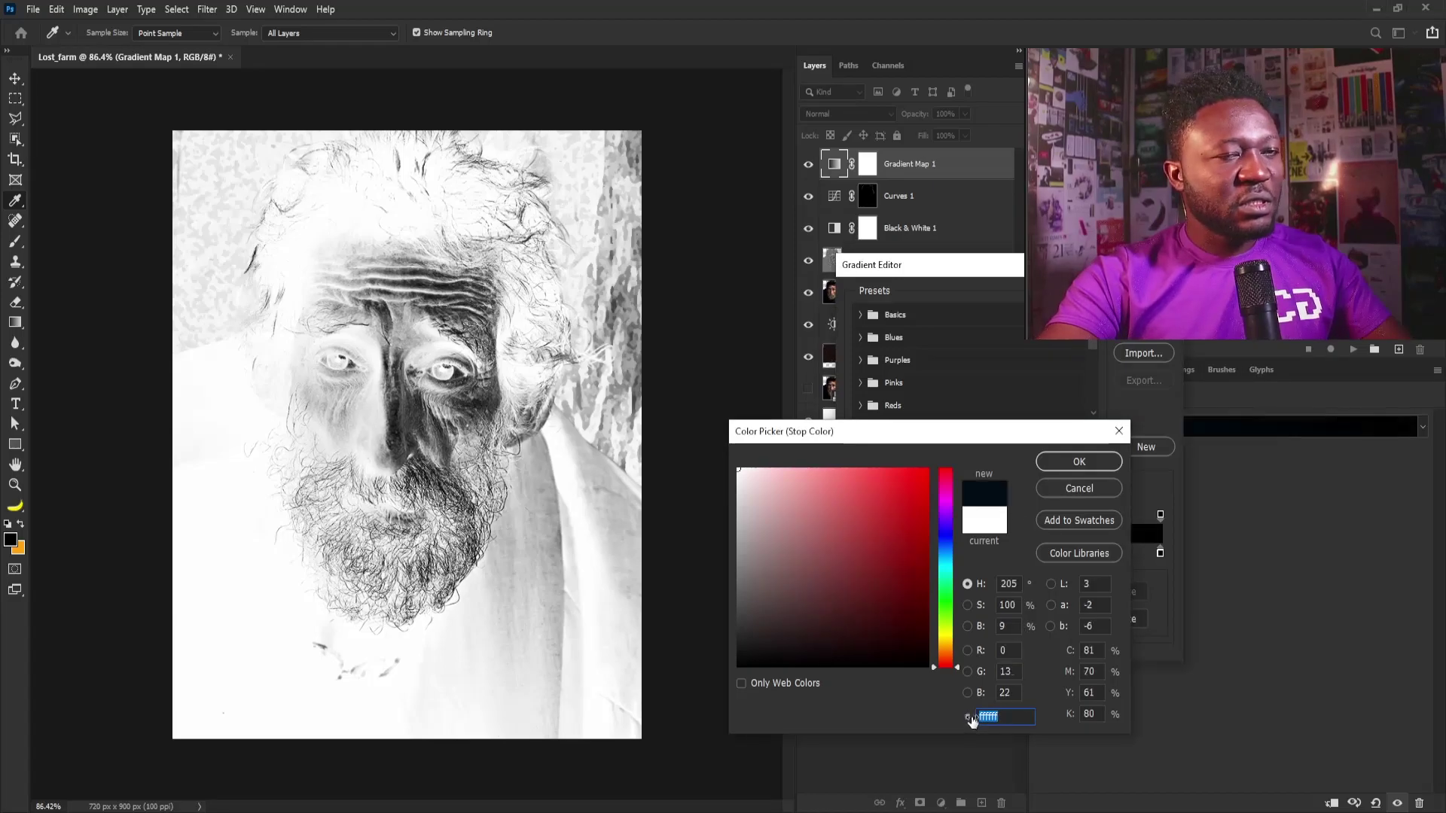
click(1080, 463)
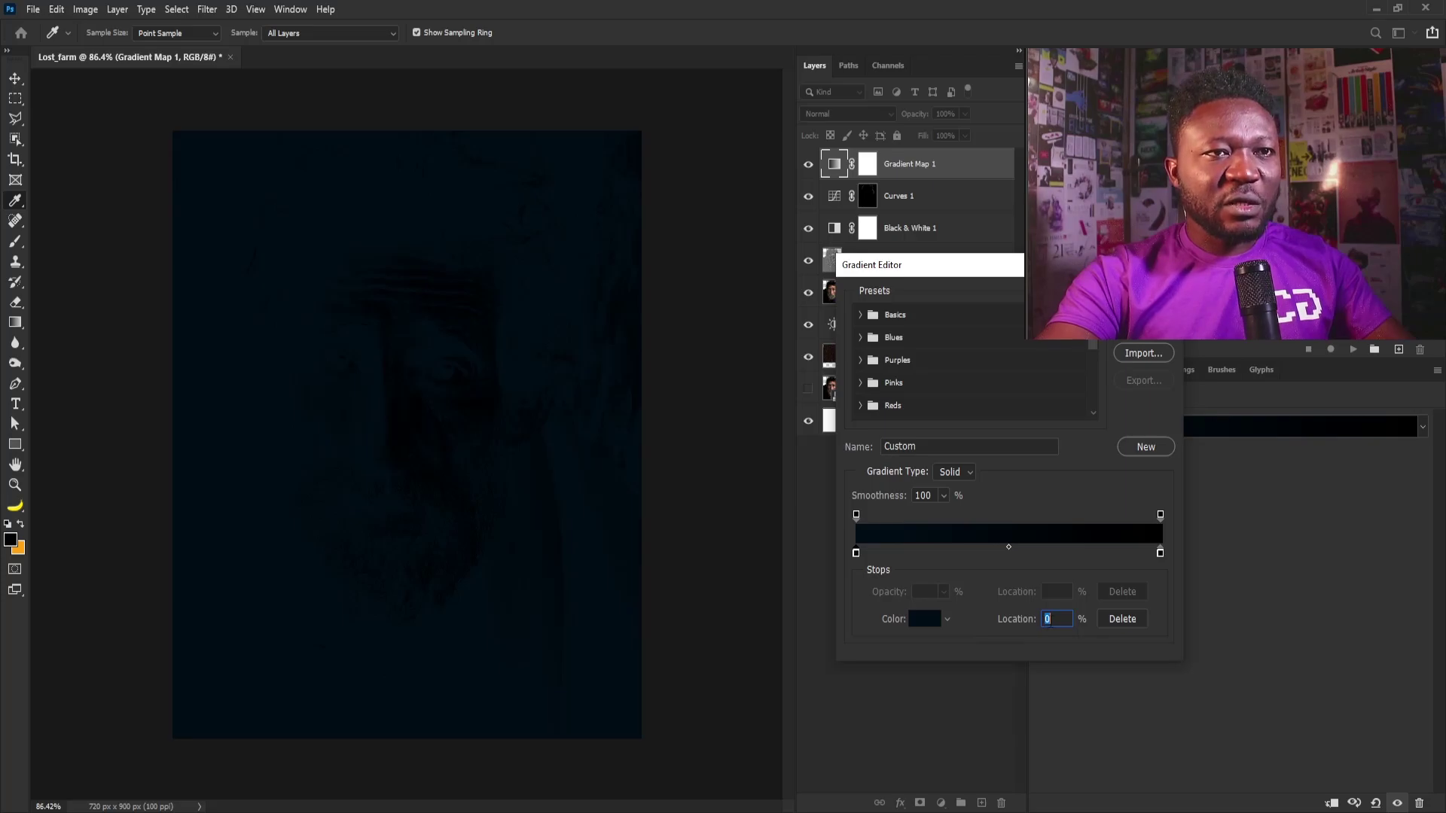
text(2)
Add a color stop of 007dcc to the gradient at location 70%
click(920, 555)
double_click(920, 555)
drag(939, 433, 699, 391)
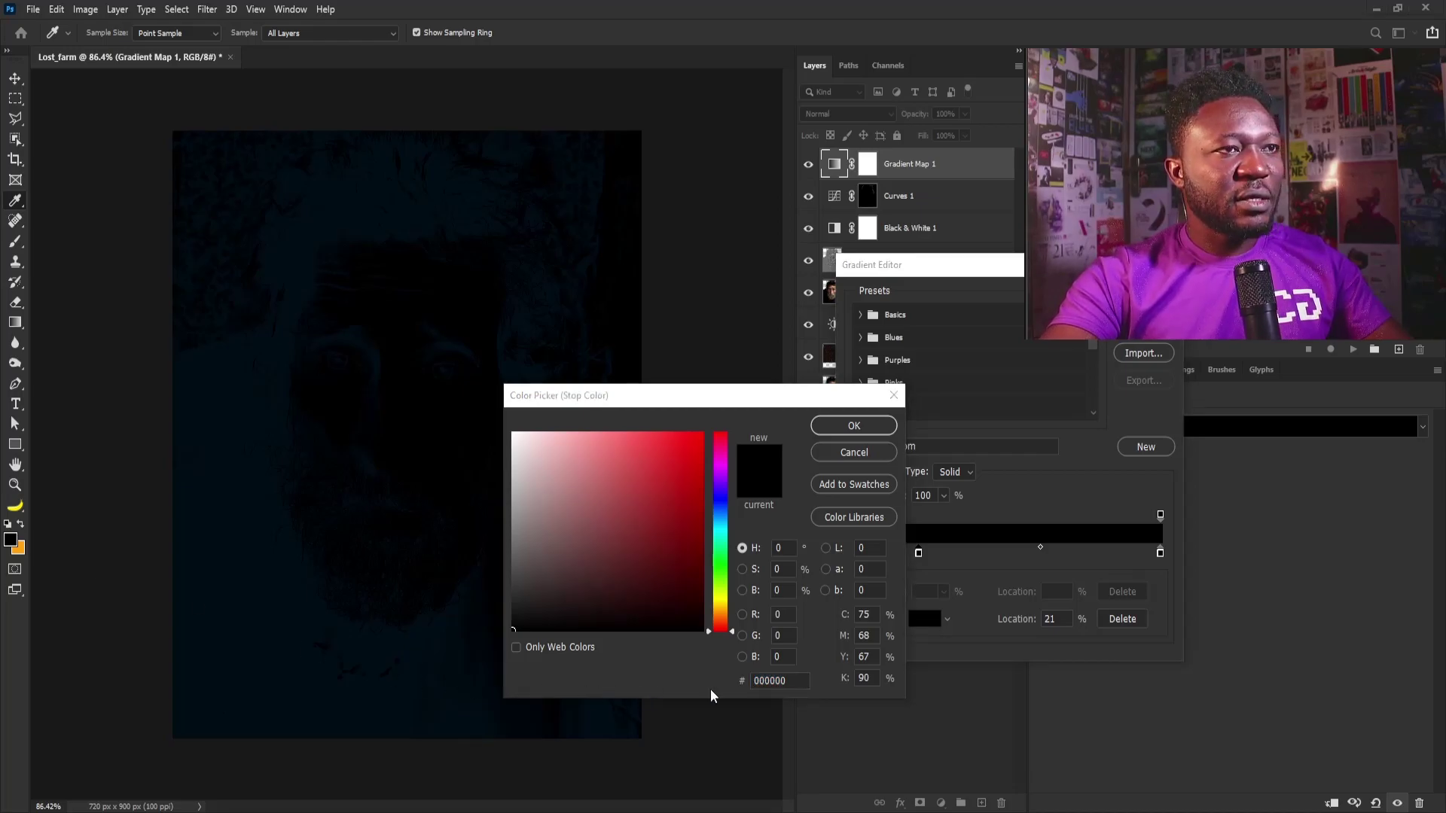
click(766, 674)
text(007dcc)
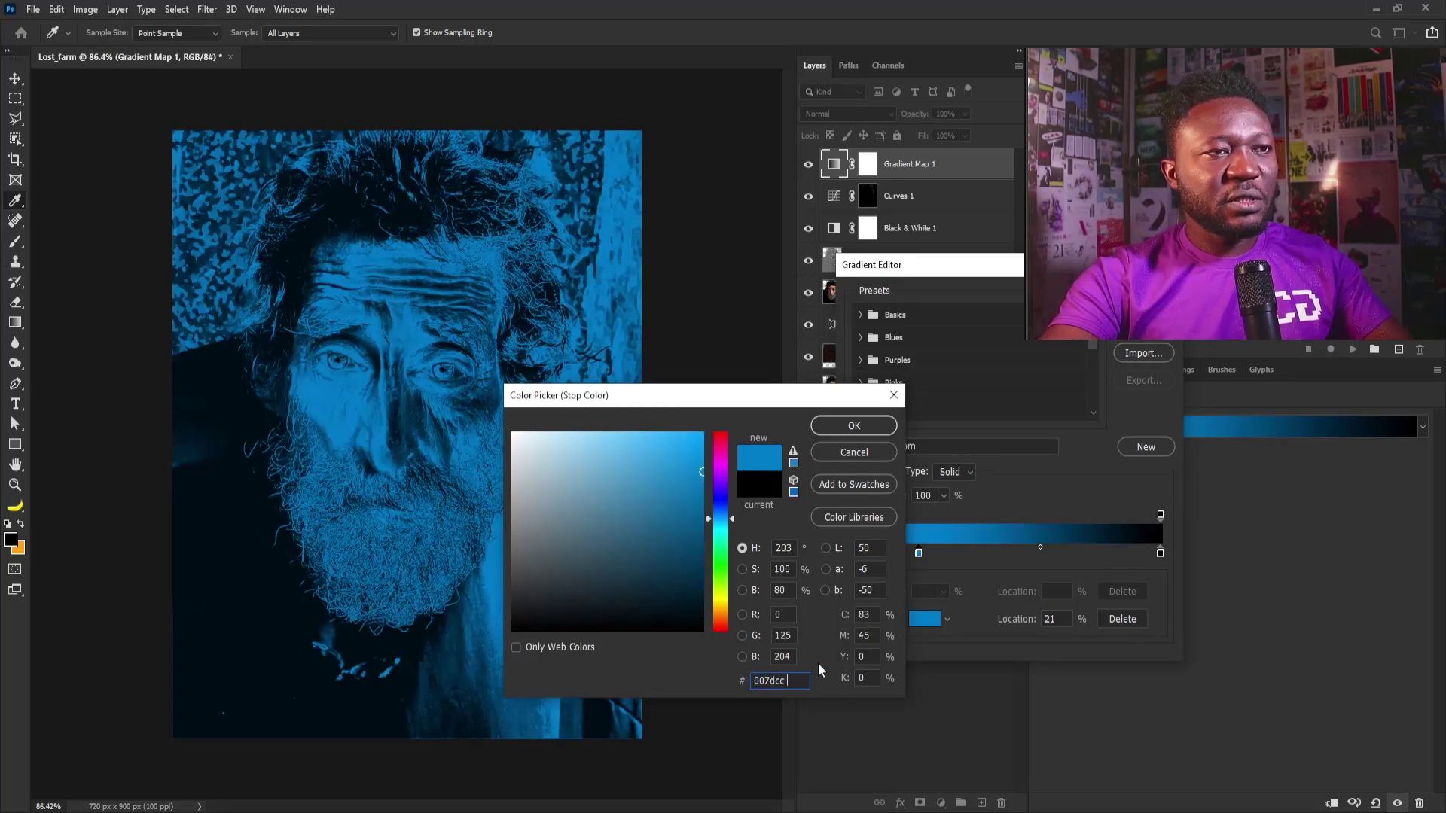
click(849, 427)
text(70)
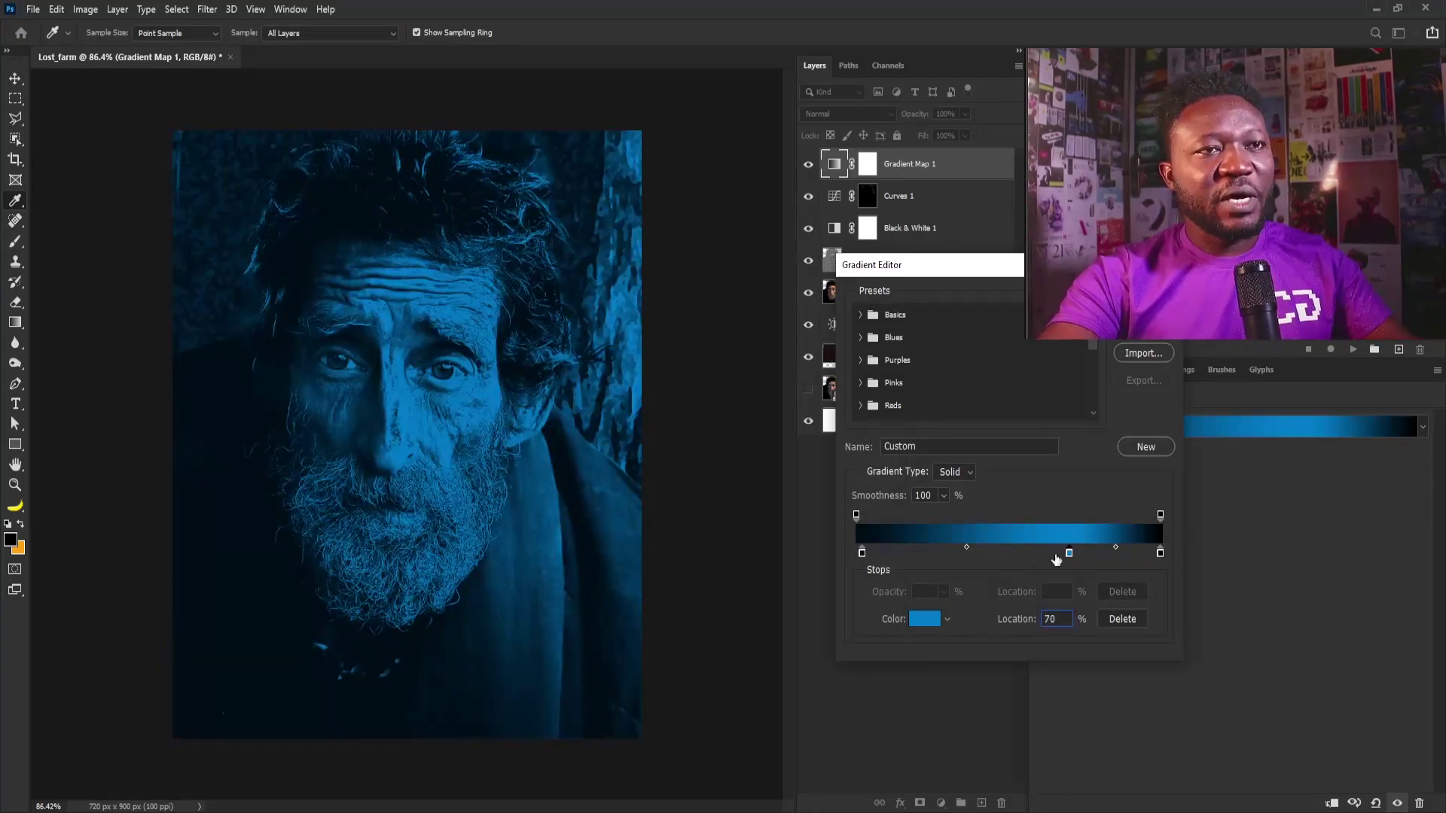
Add a lighter blue stop of 2badff to the gradient at location 79%
double_click(1093, 554)
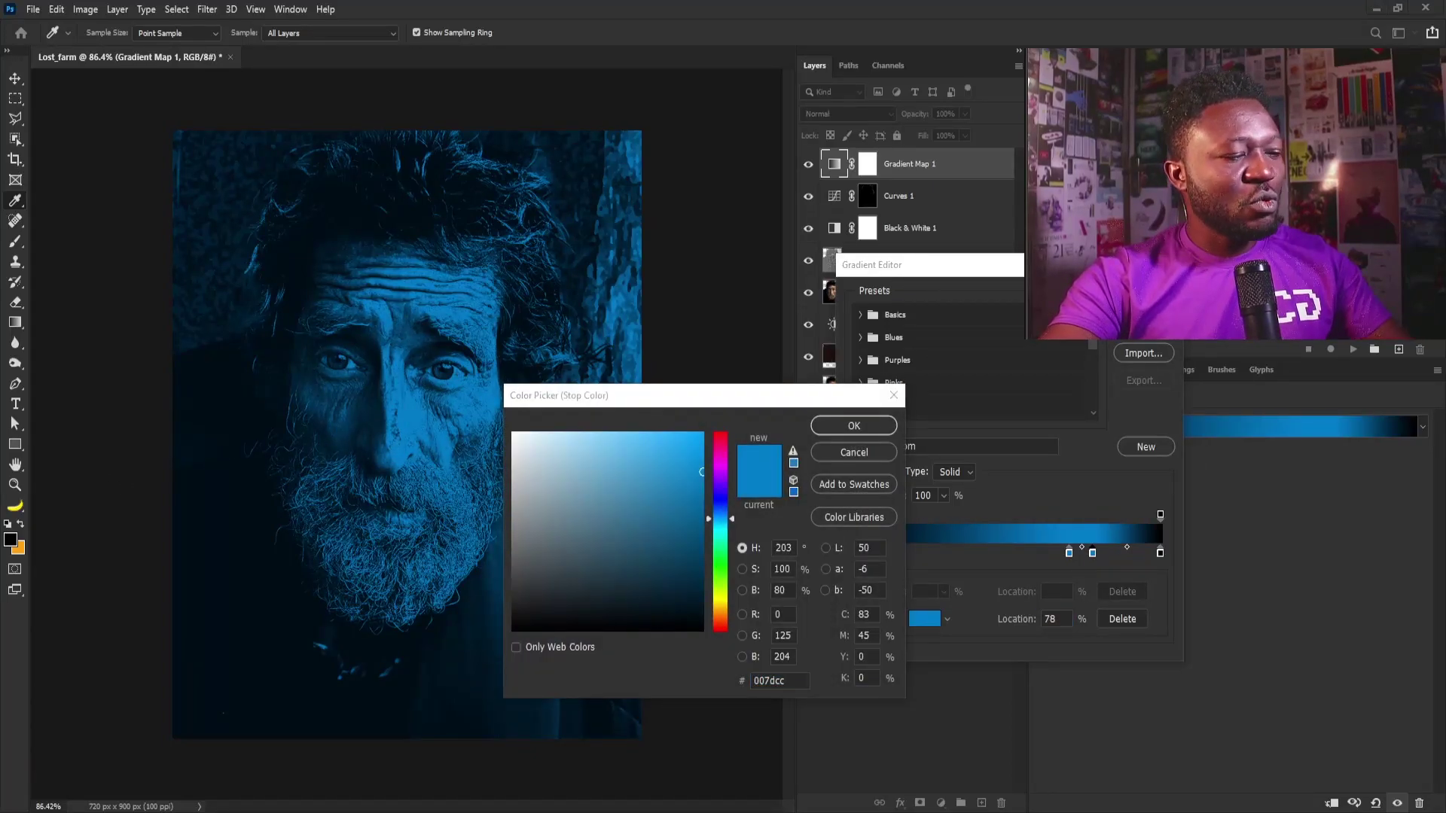
drag(802, 685, 683, 684)
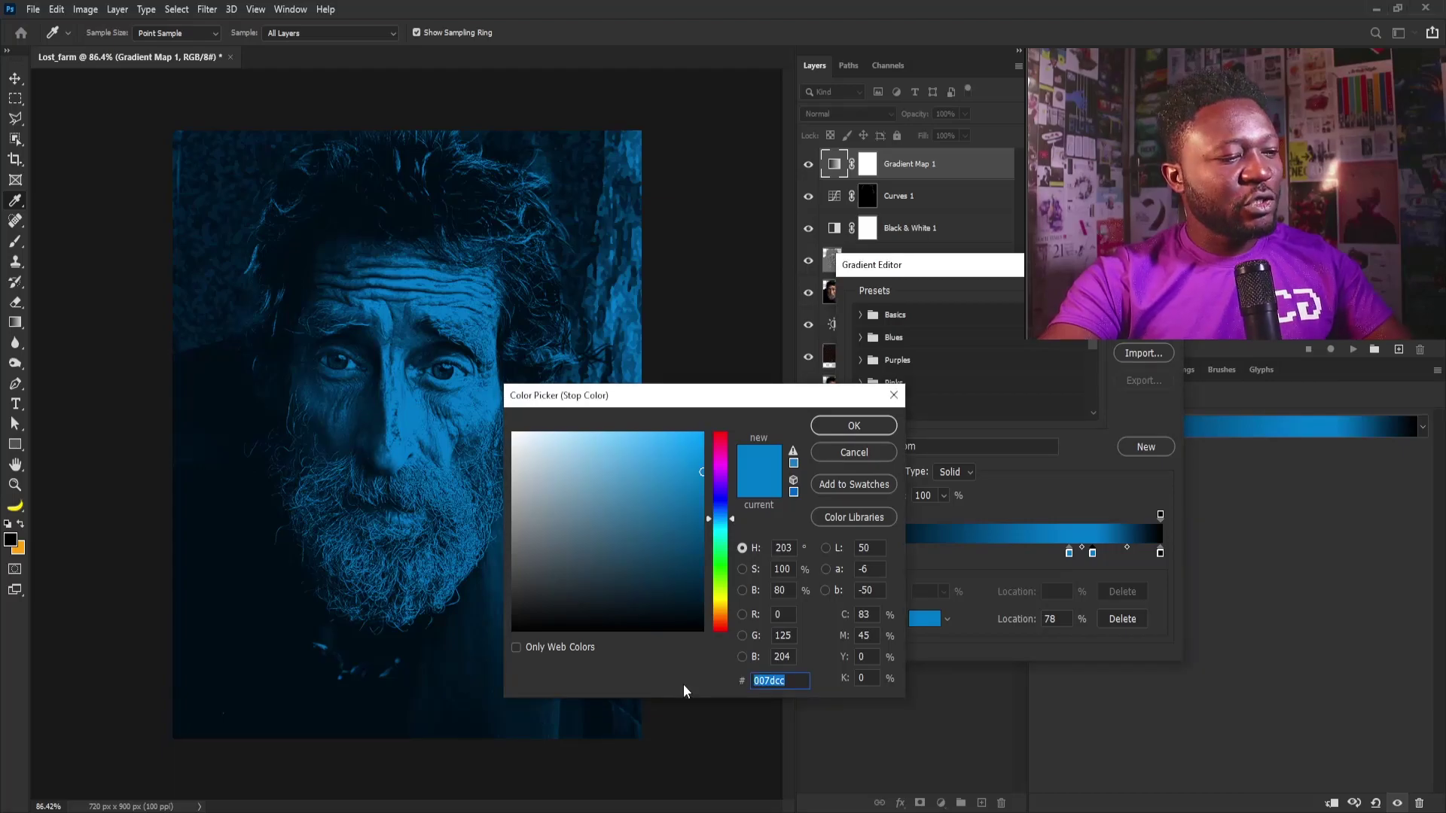
text(2badff)
click(860, 428)
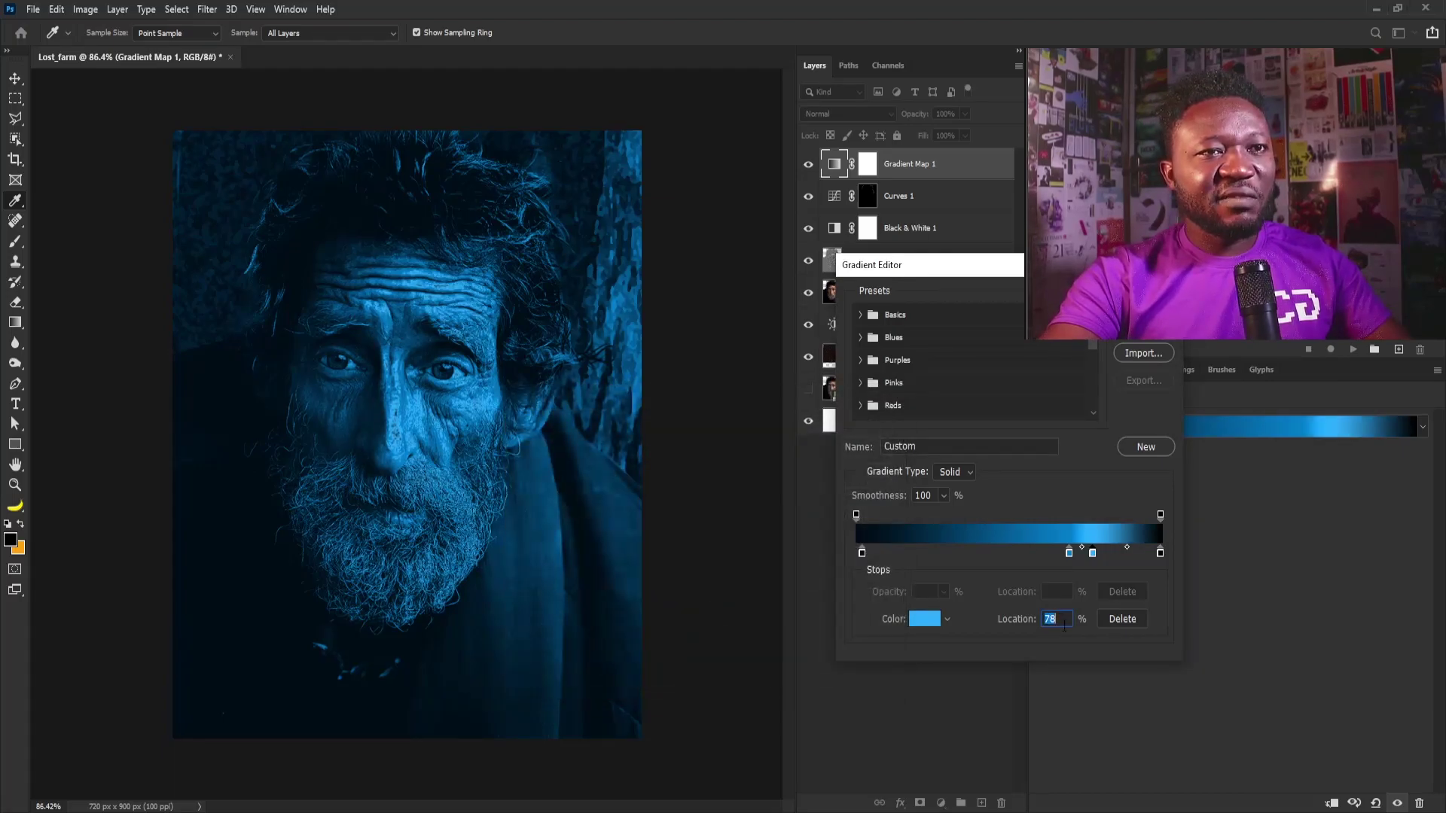
Set the gradient's end color stop to d5efff
double_click(1161, 553)
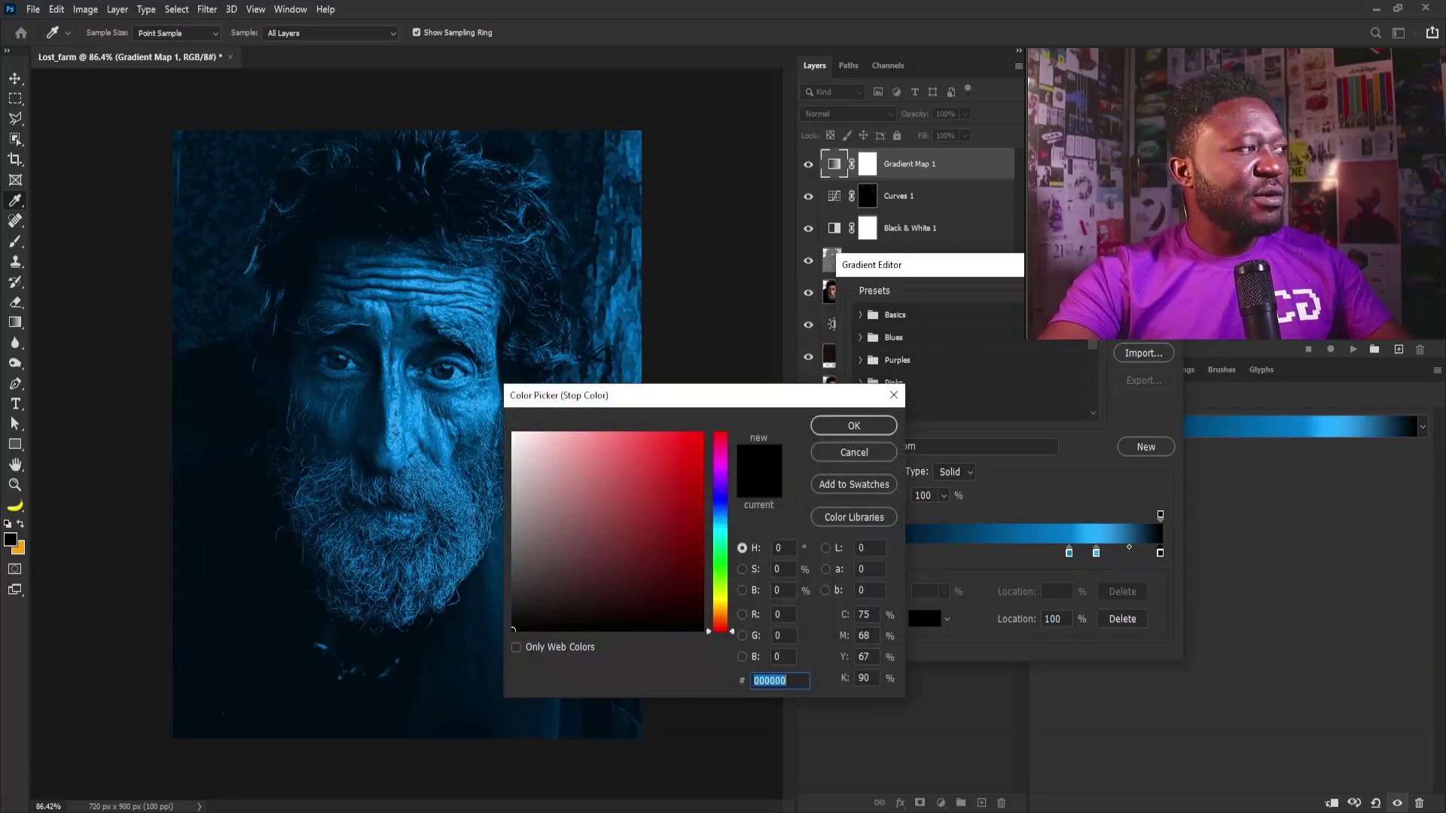
text(d5efff)
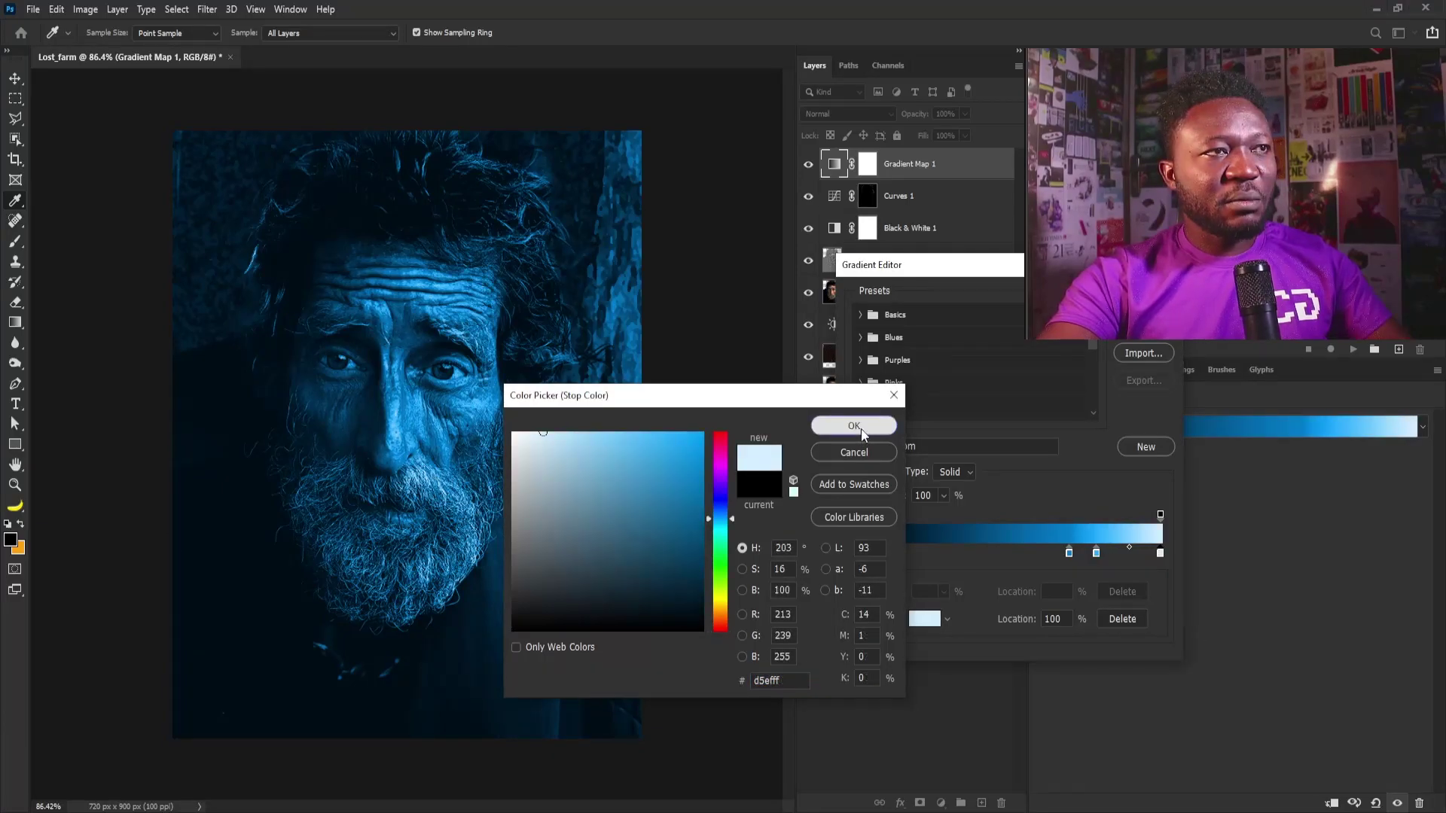
click(861, 427)
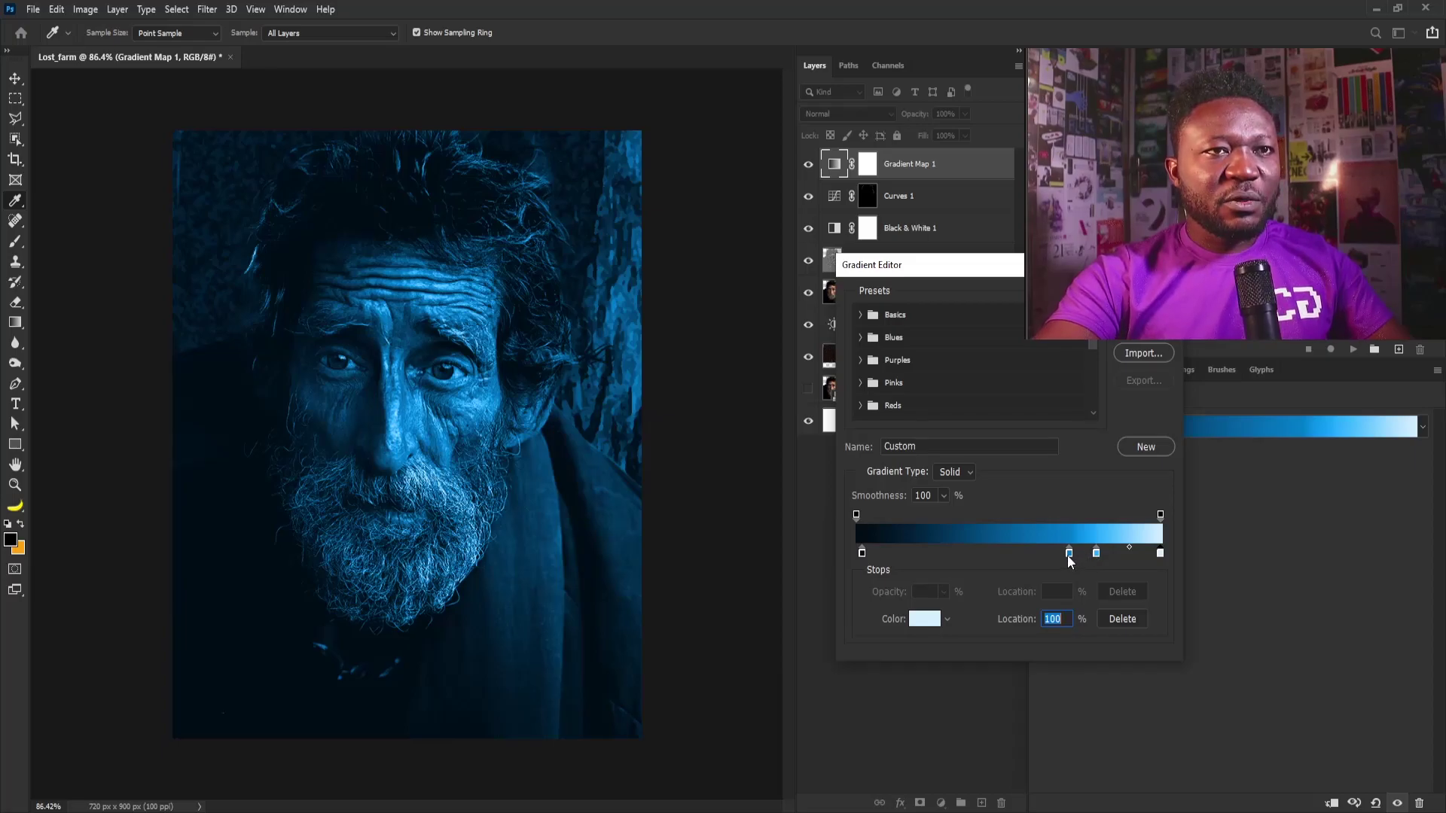
Set the midpoint between the two blue stops to 20% and the last midpoint to 9%, and accept the gradient
drag(1129, 548, 1124, 548)
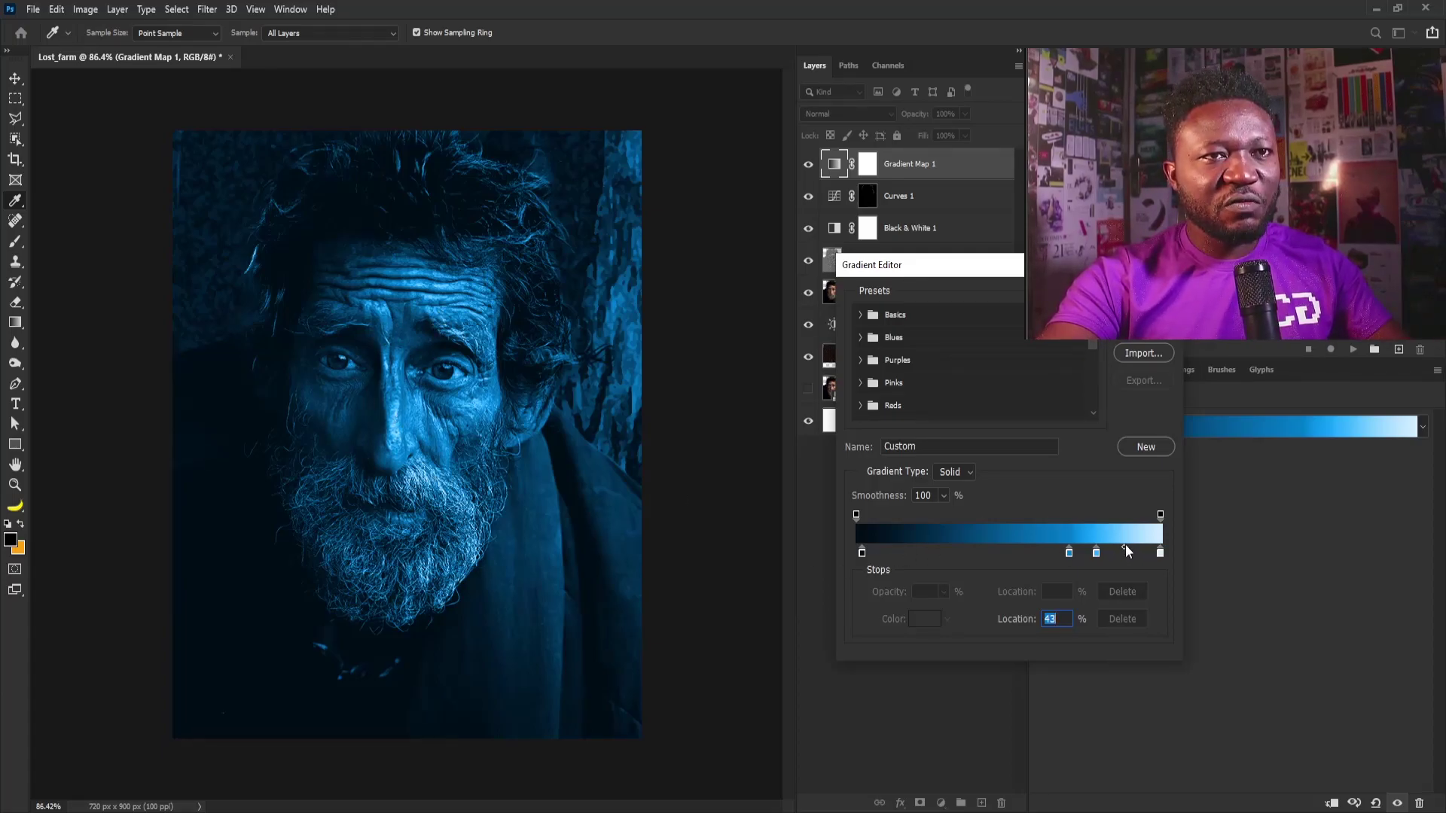
drag(1124, 544, 1107, 549)
click(1095, 554)
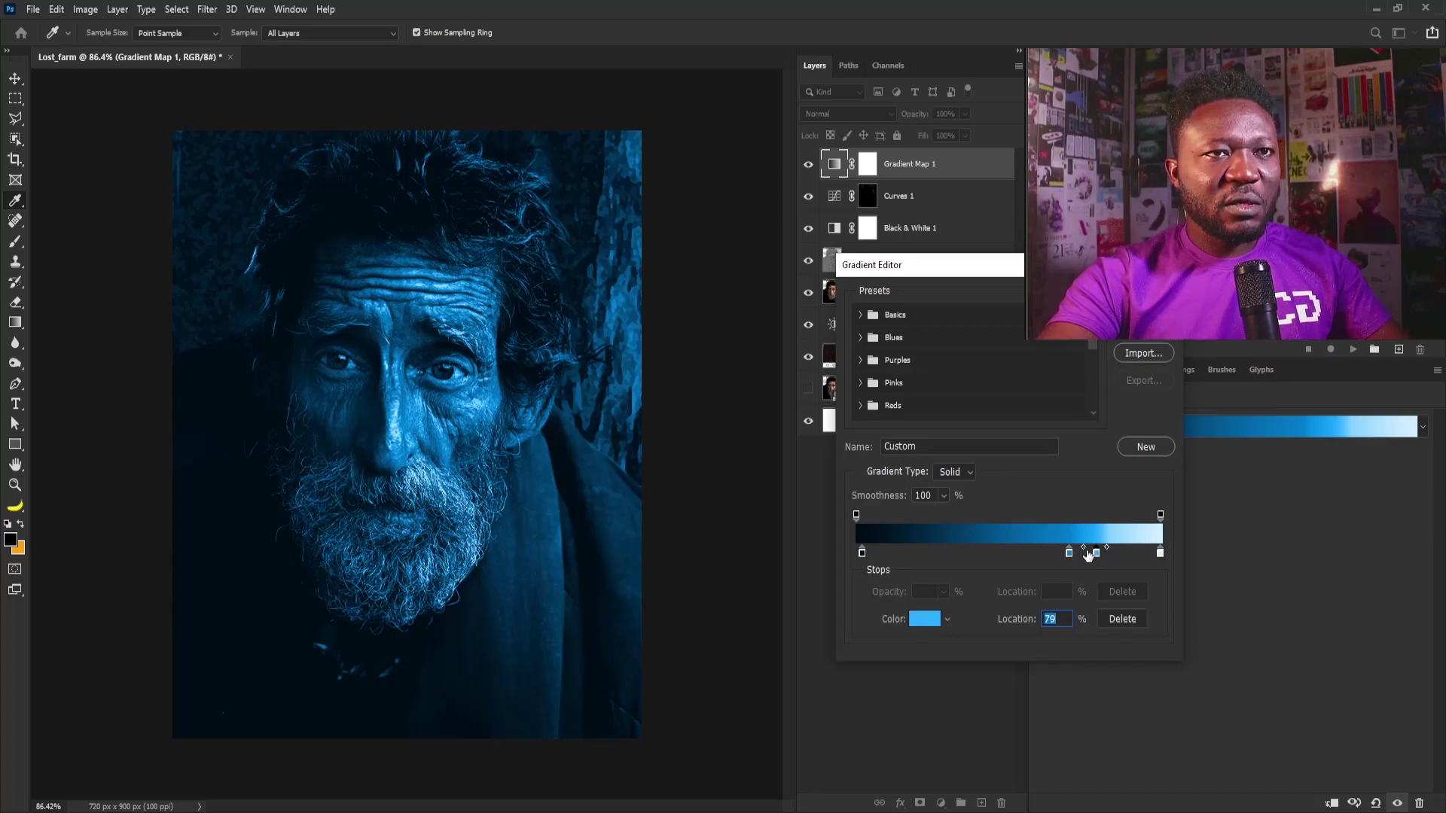
drag(1083, 549, 1077, 554)
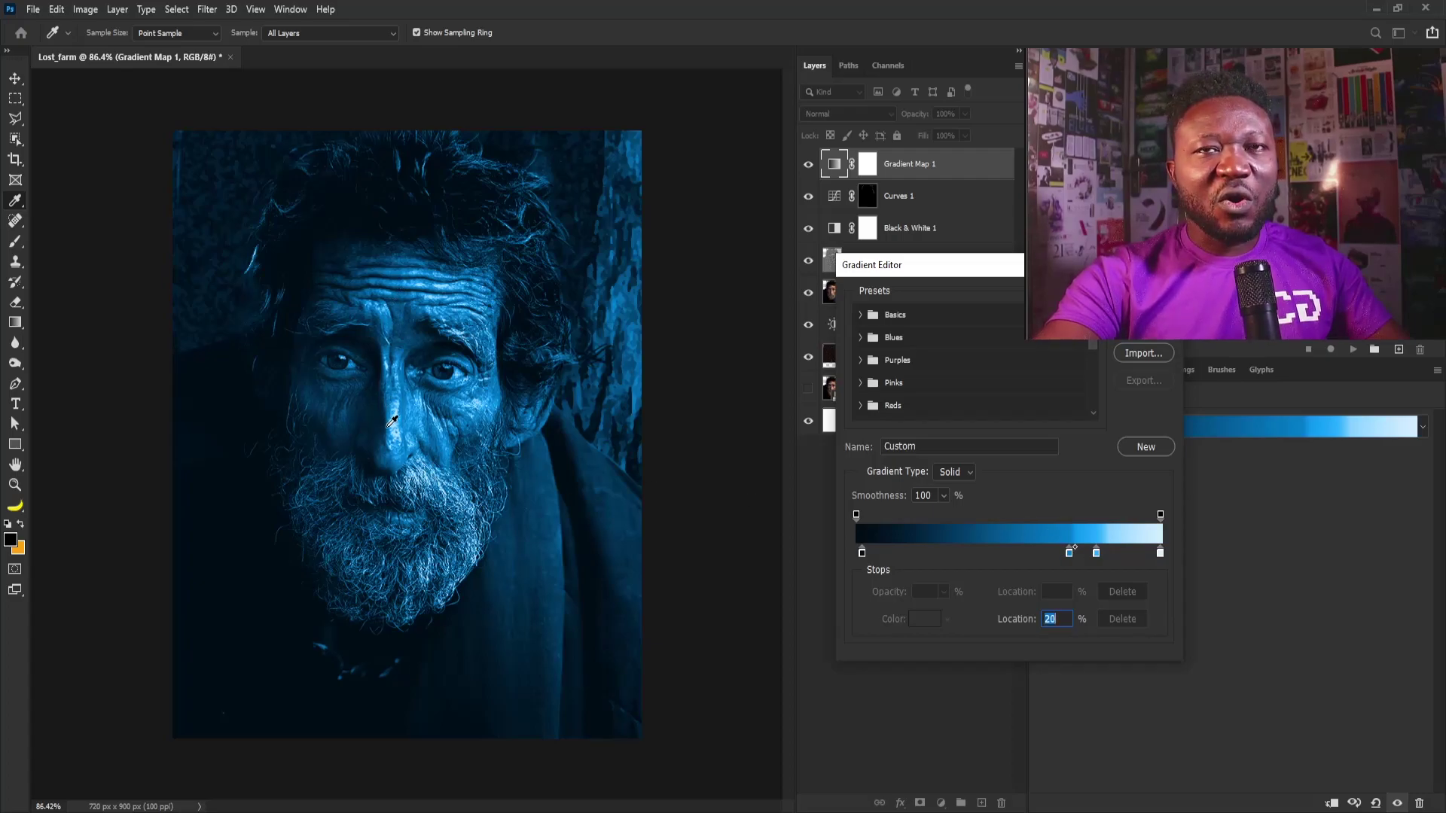
drag(1076, 549, 1106, 551)
click(1098, 553)
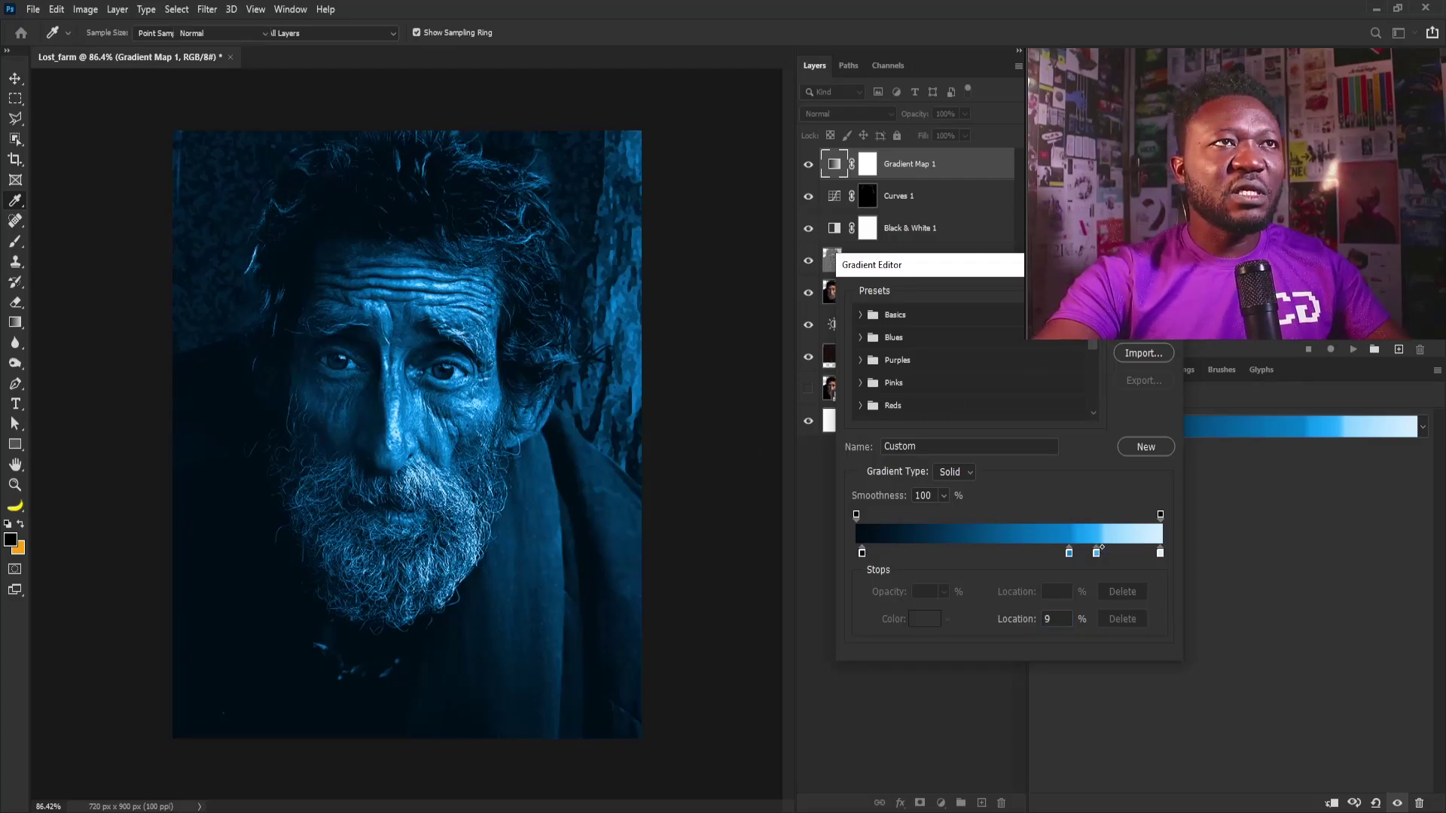
key(Return)
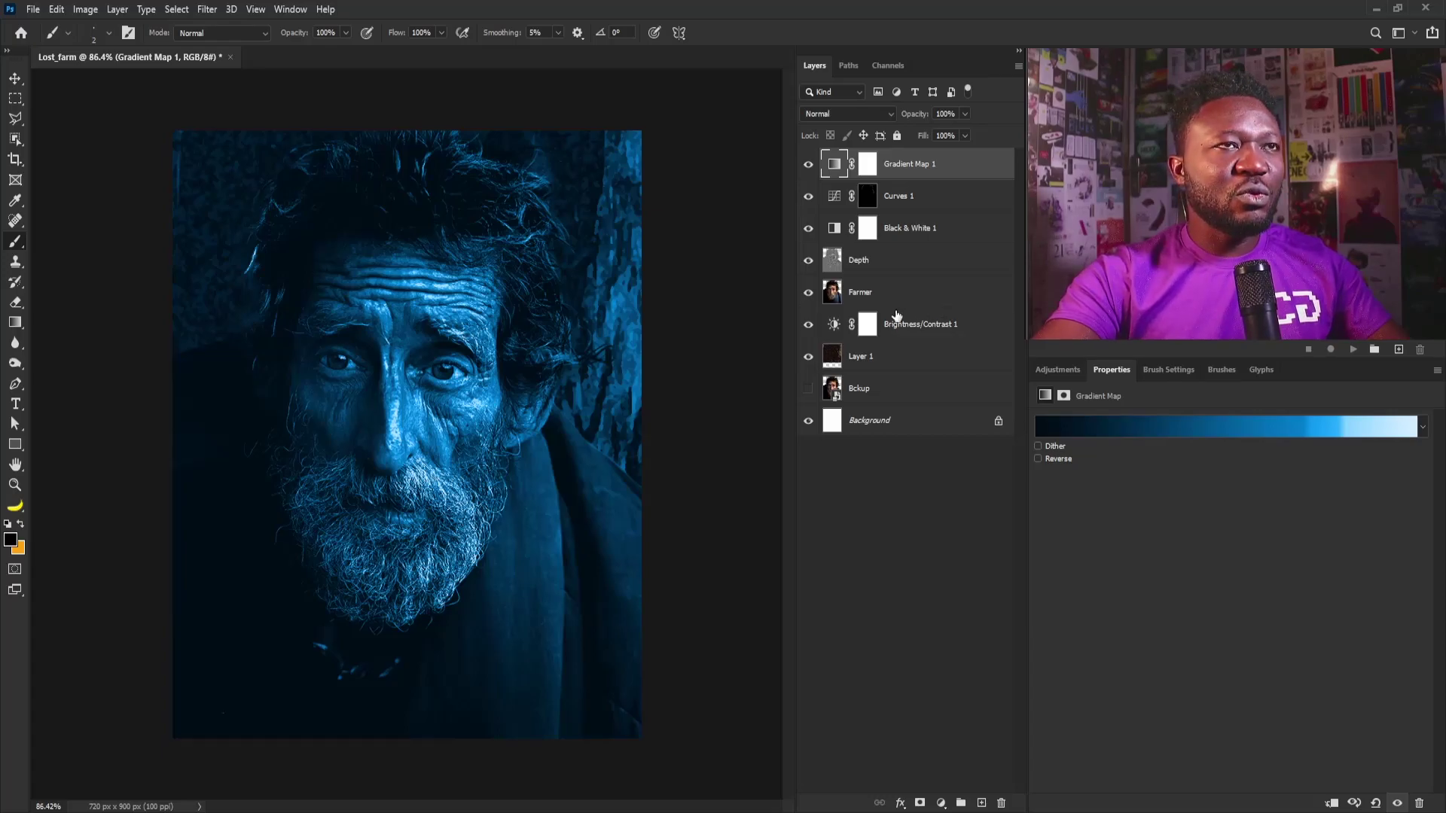
Add a Hue/Saturation adjustment above the Gradient Map with Saturation at -15
click(1054, 370)
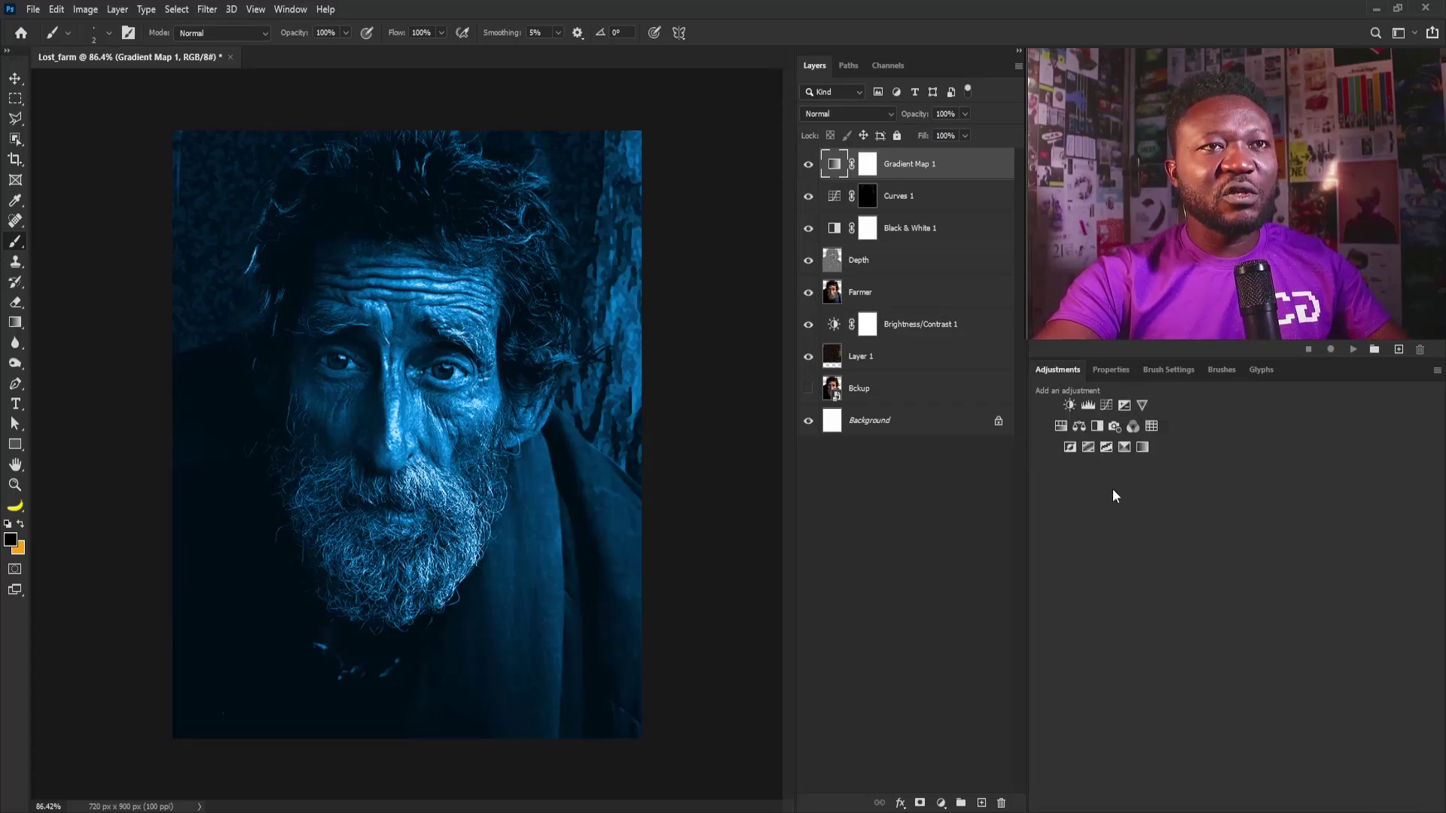
click(1062, 427)
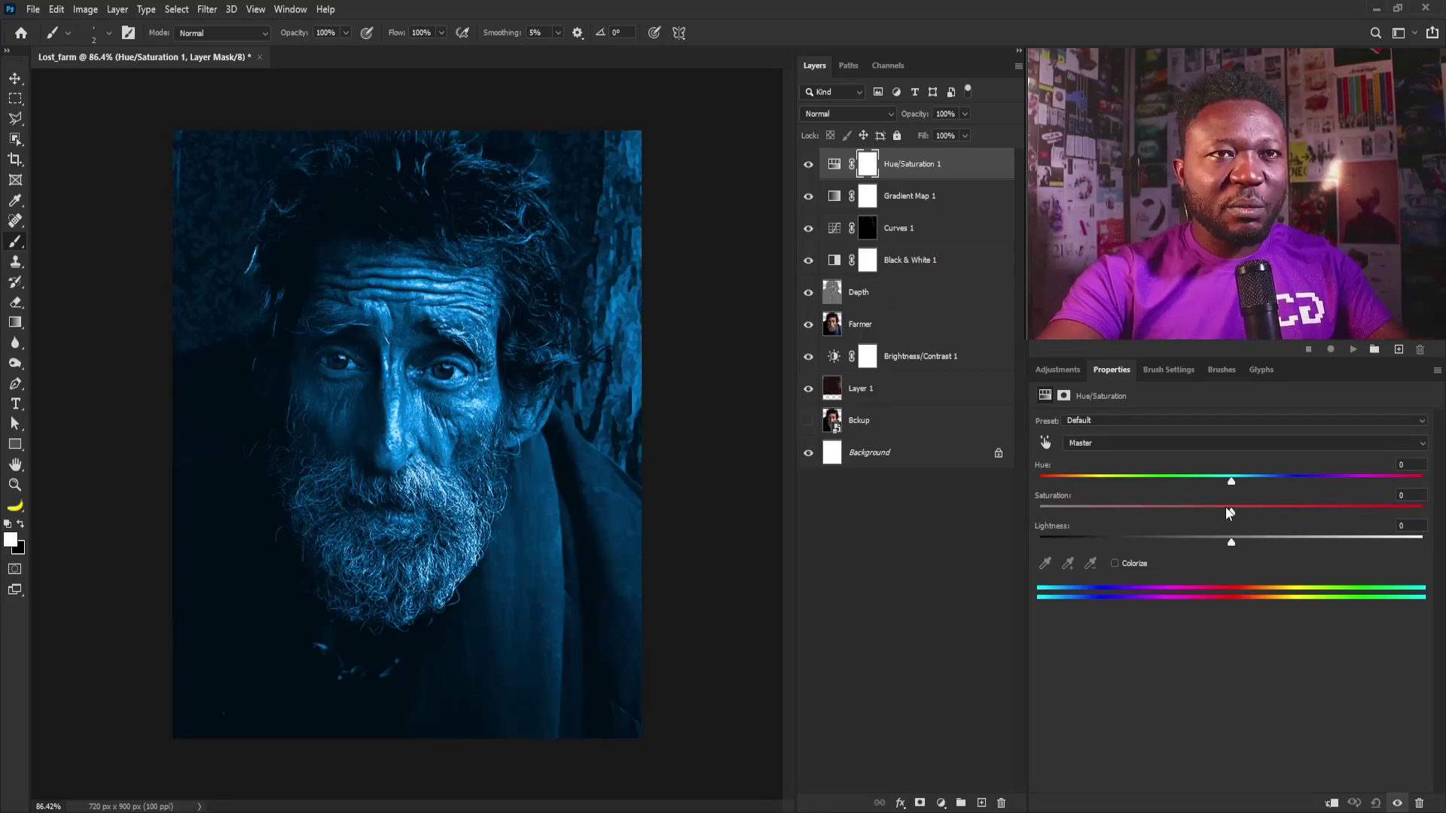
drag(1231, 514, 1226, 520)
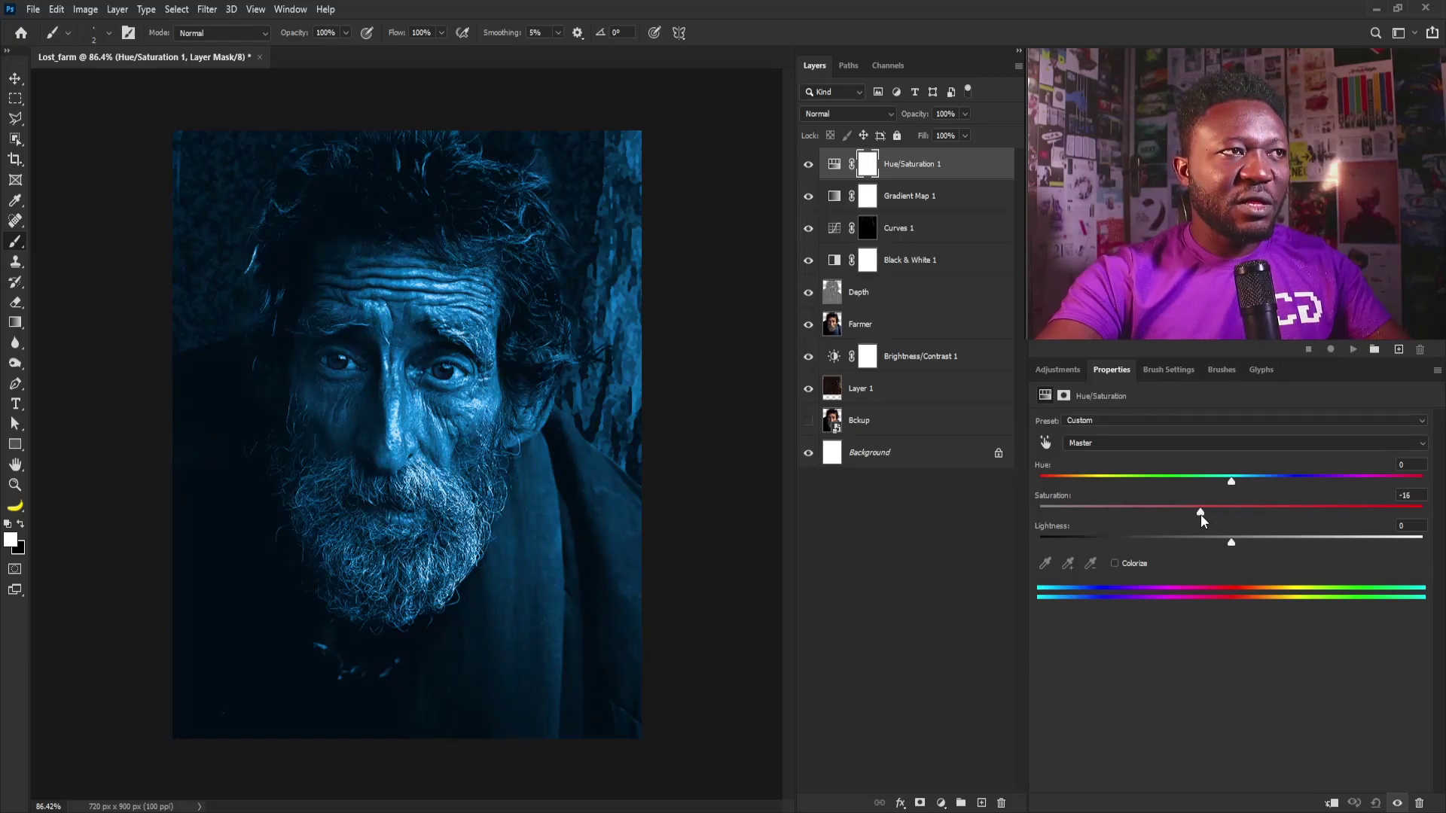
drag(1204, 520, 1202, 519)
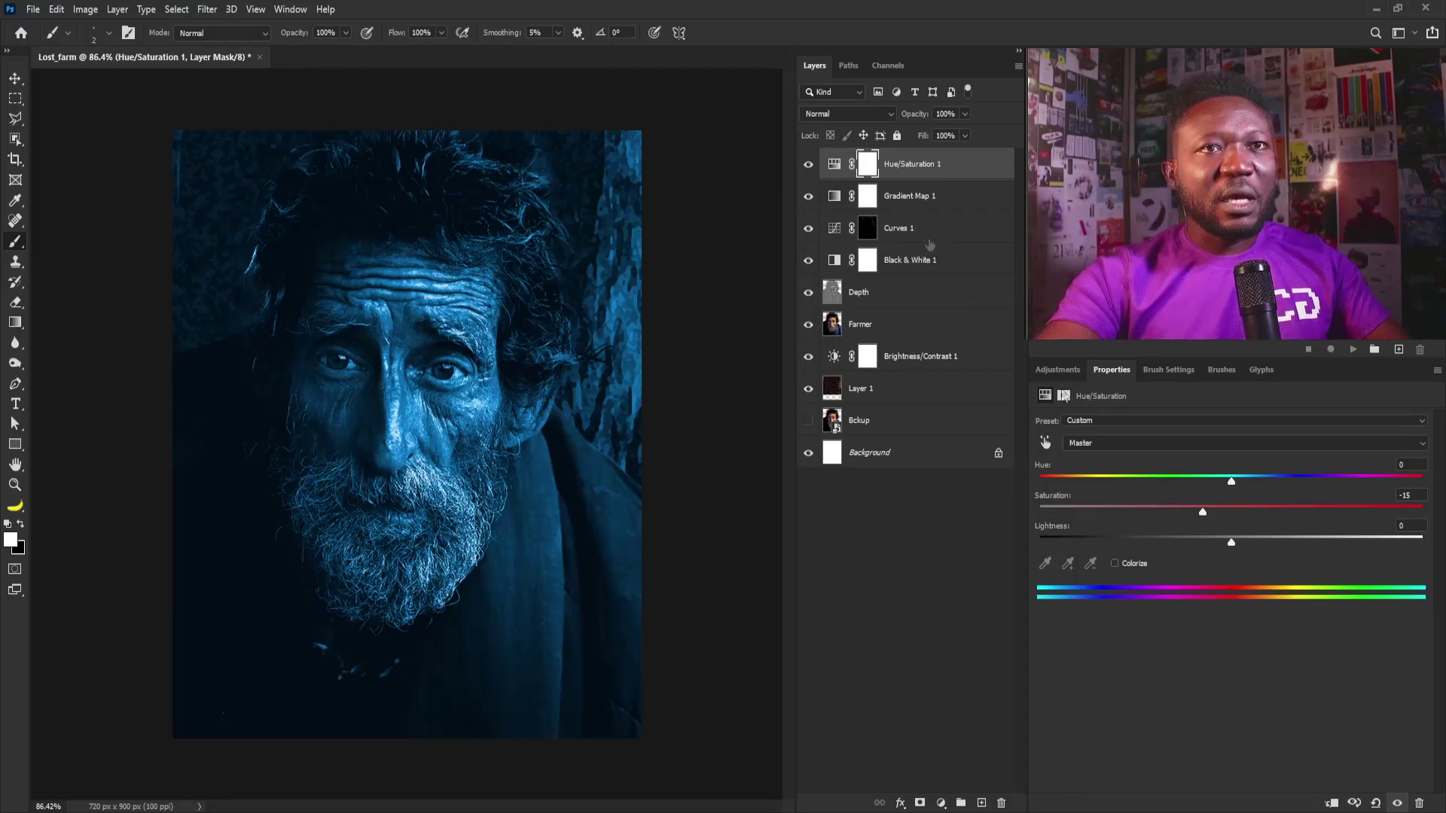
Add a Curves adjustment above Hue/Saturation and darken the RGB curve with a point at input 78, output 69
click(1062, 372)
click(1105, 404)
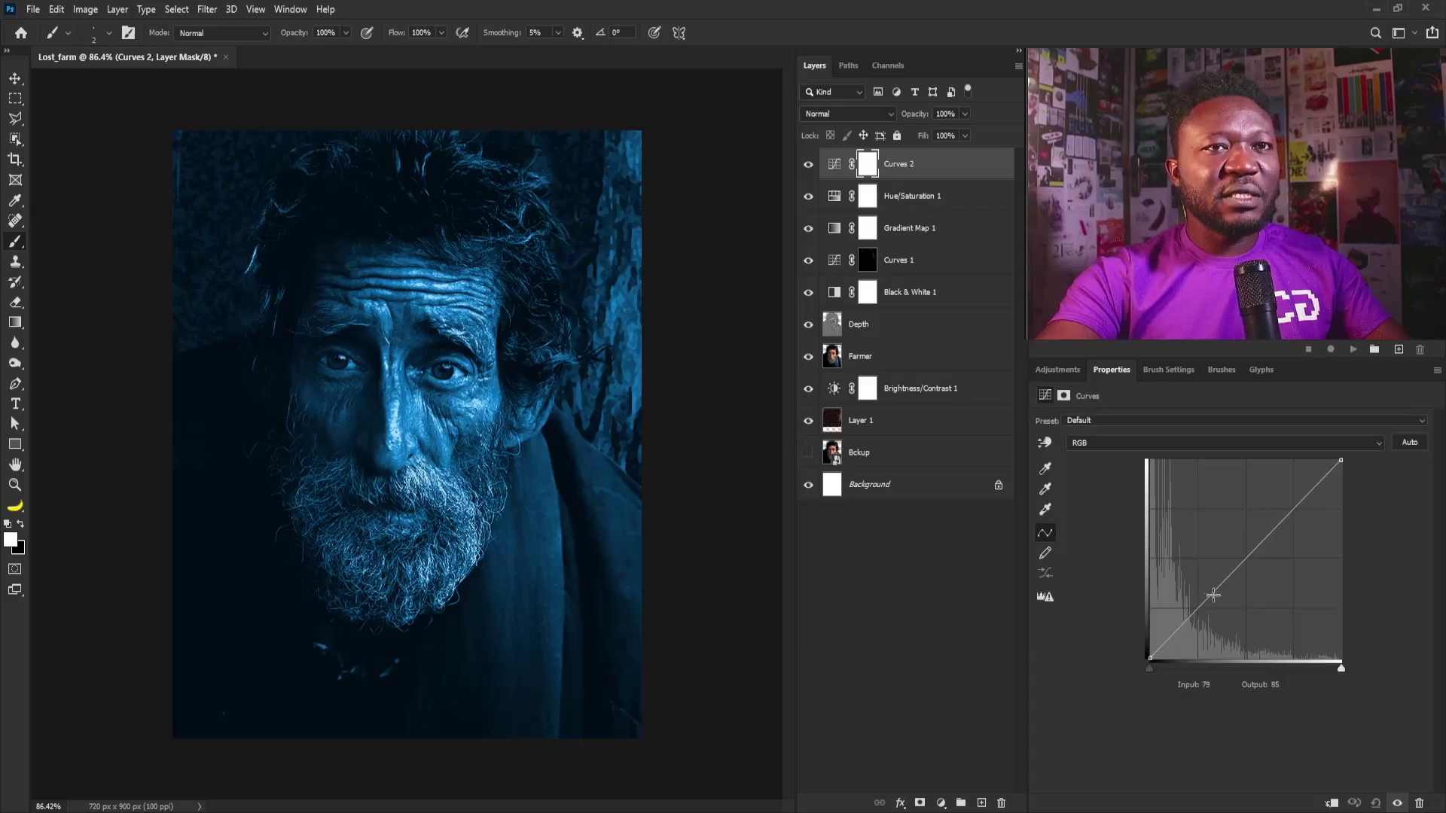
drag(1205, 599, 1208, 606)
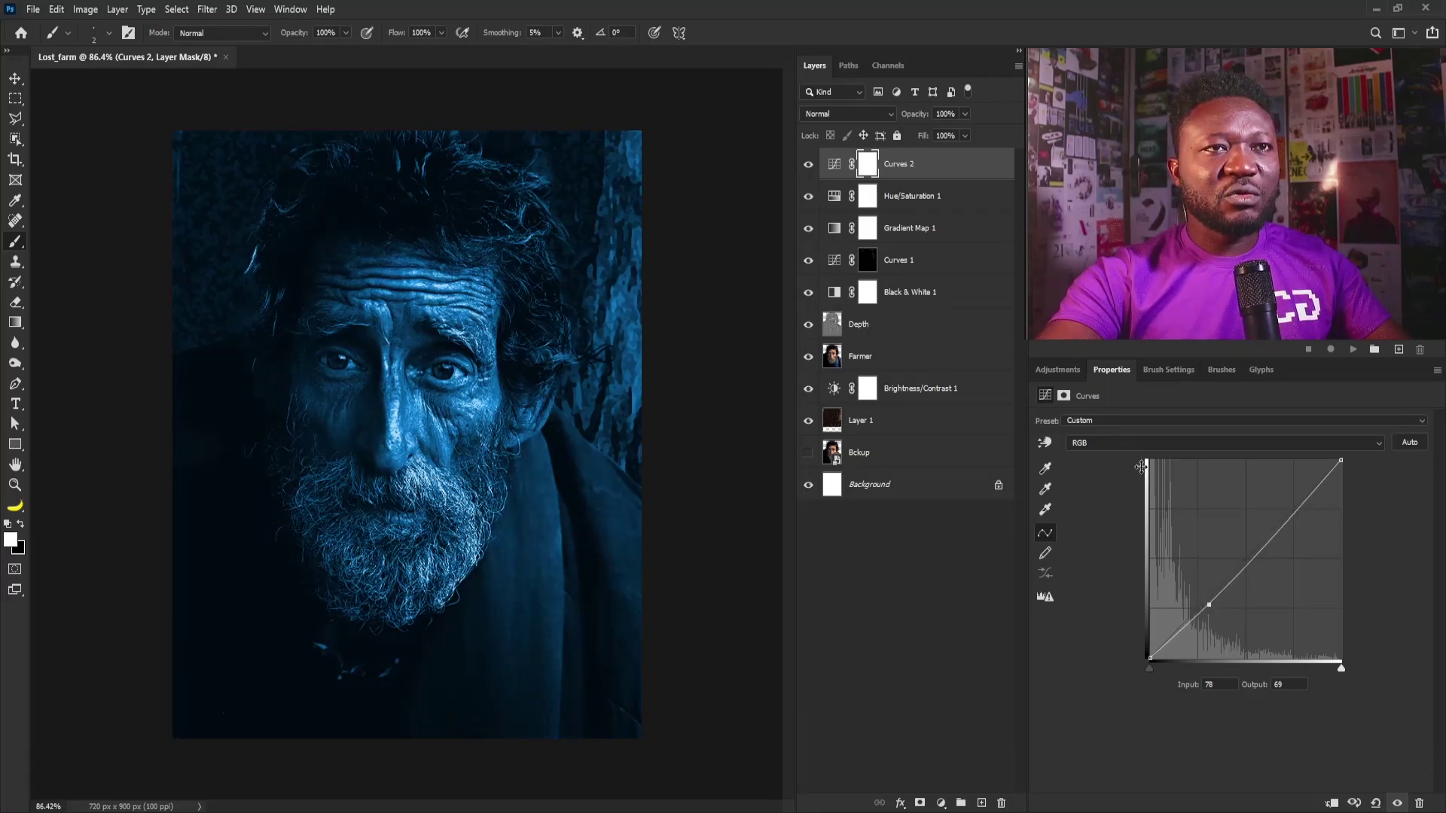
Lower the shadows of the Blue channel curve slightly and hold the highlights with a point at input 206, output 203
click(1117, 444)
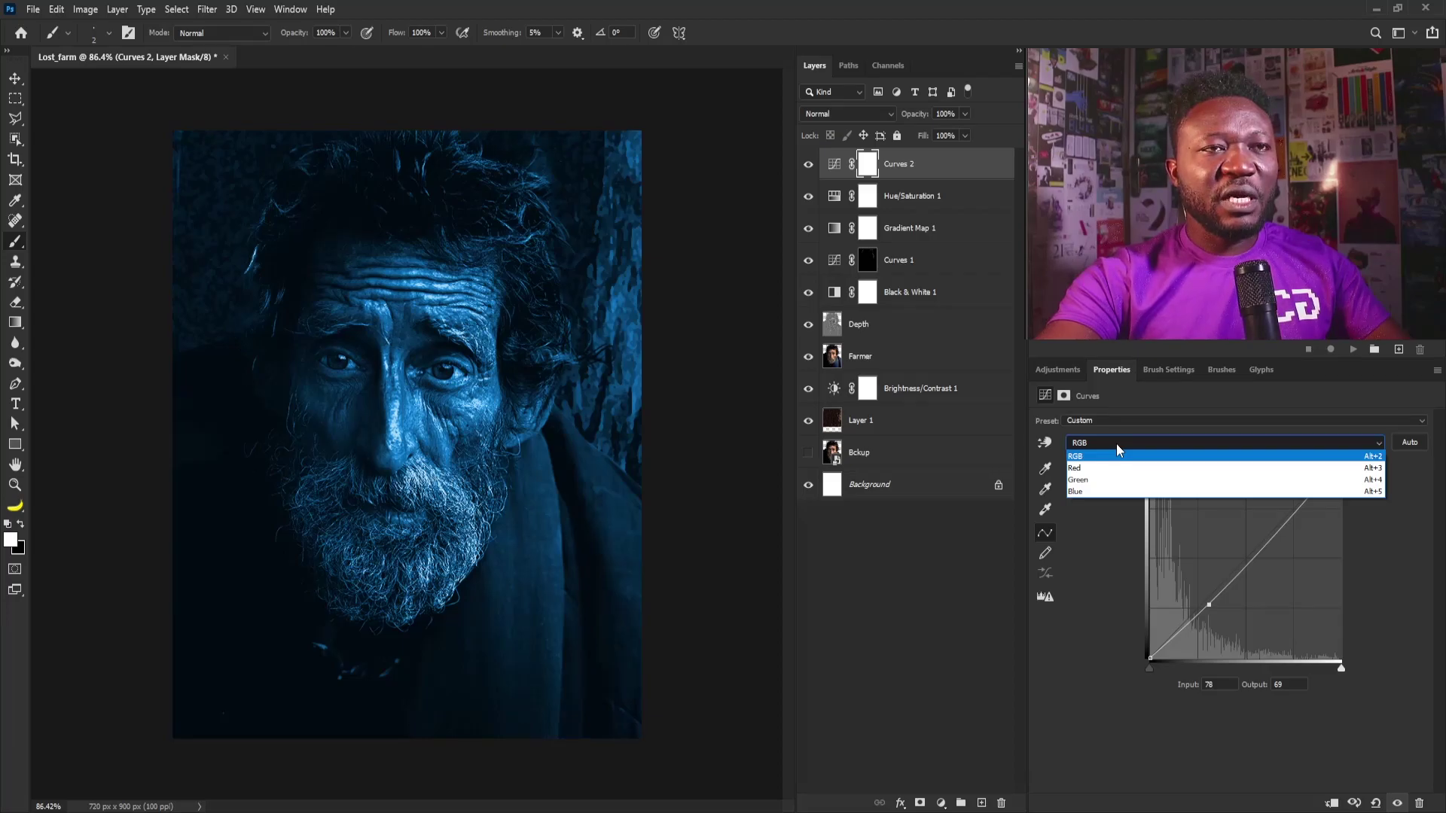
click(1112, 490)
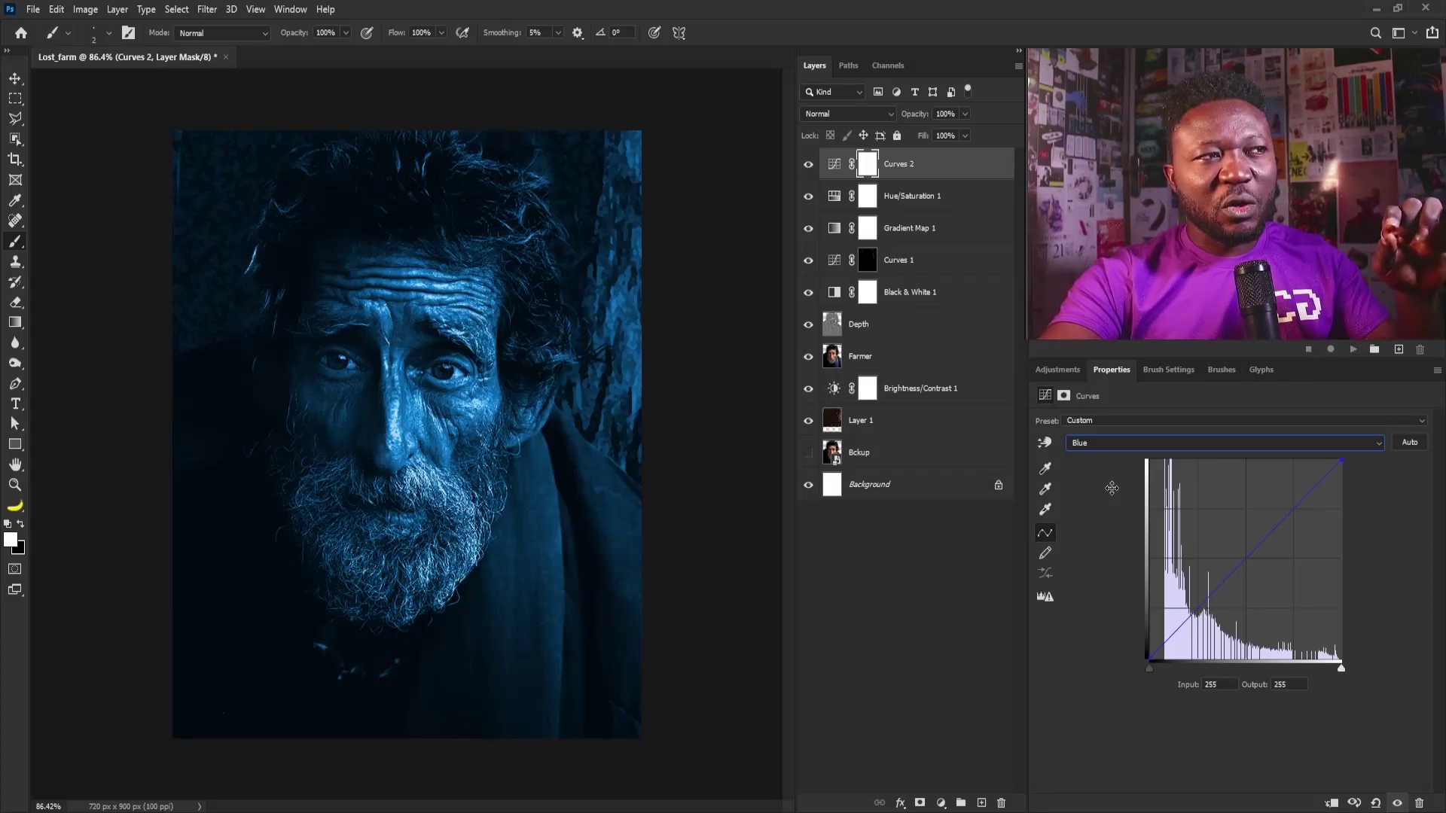
click(1182, 623)
drag(1181, 623, 1188, 628)
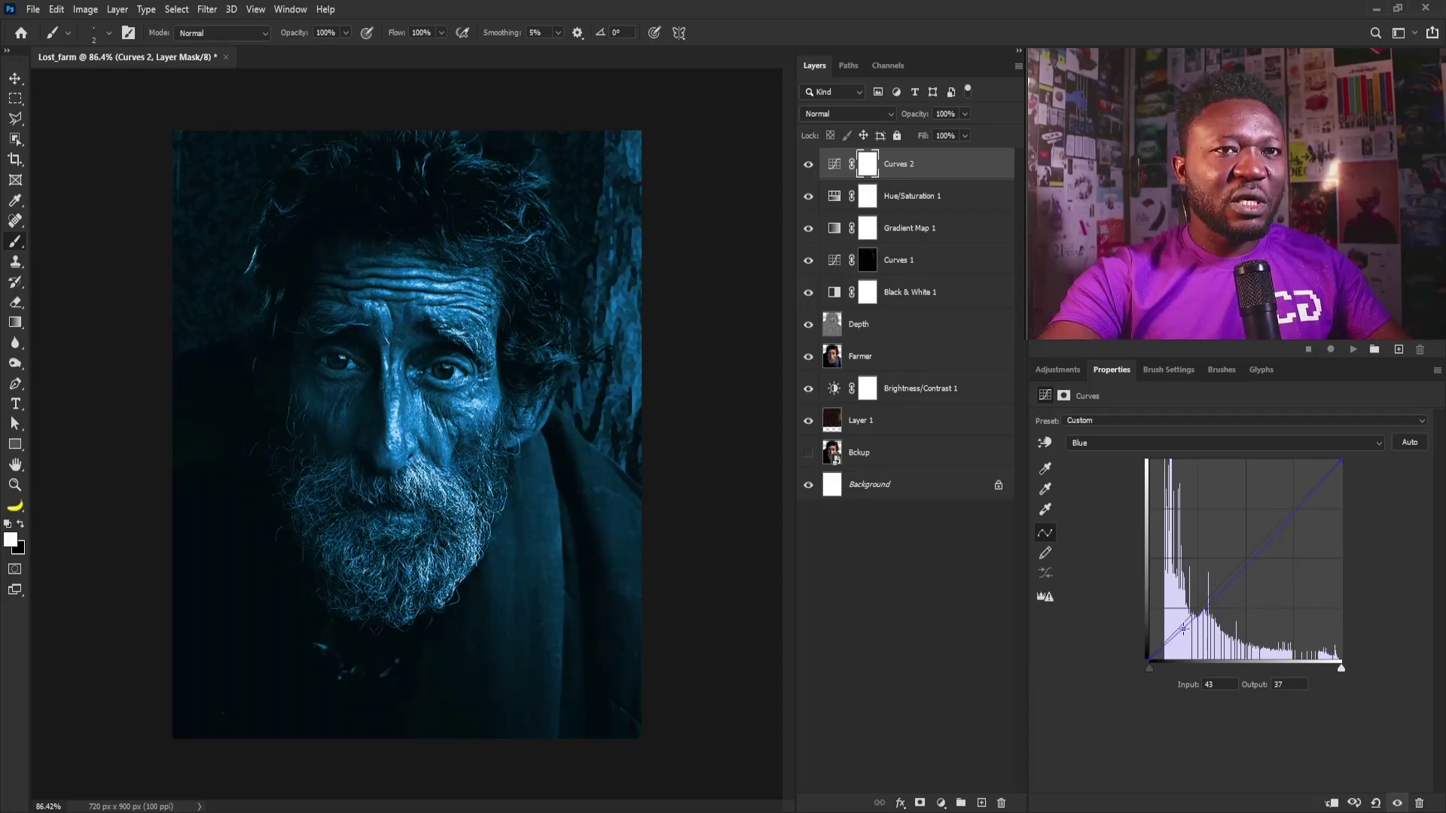
mouse_move(1183, 628)
mouse_down()
mouse_move(1190, 642)
mouse_move(1187, 625)
mouse_up()
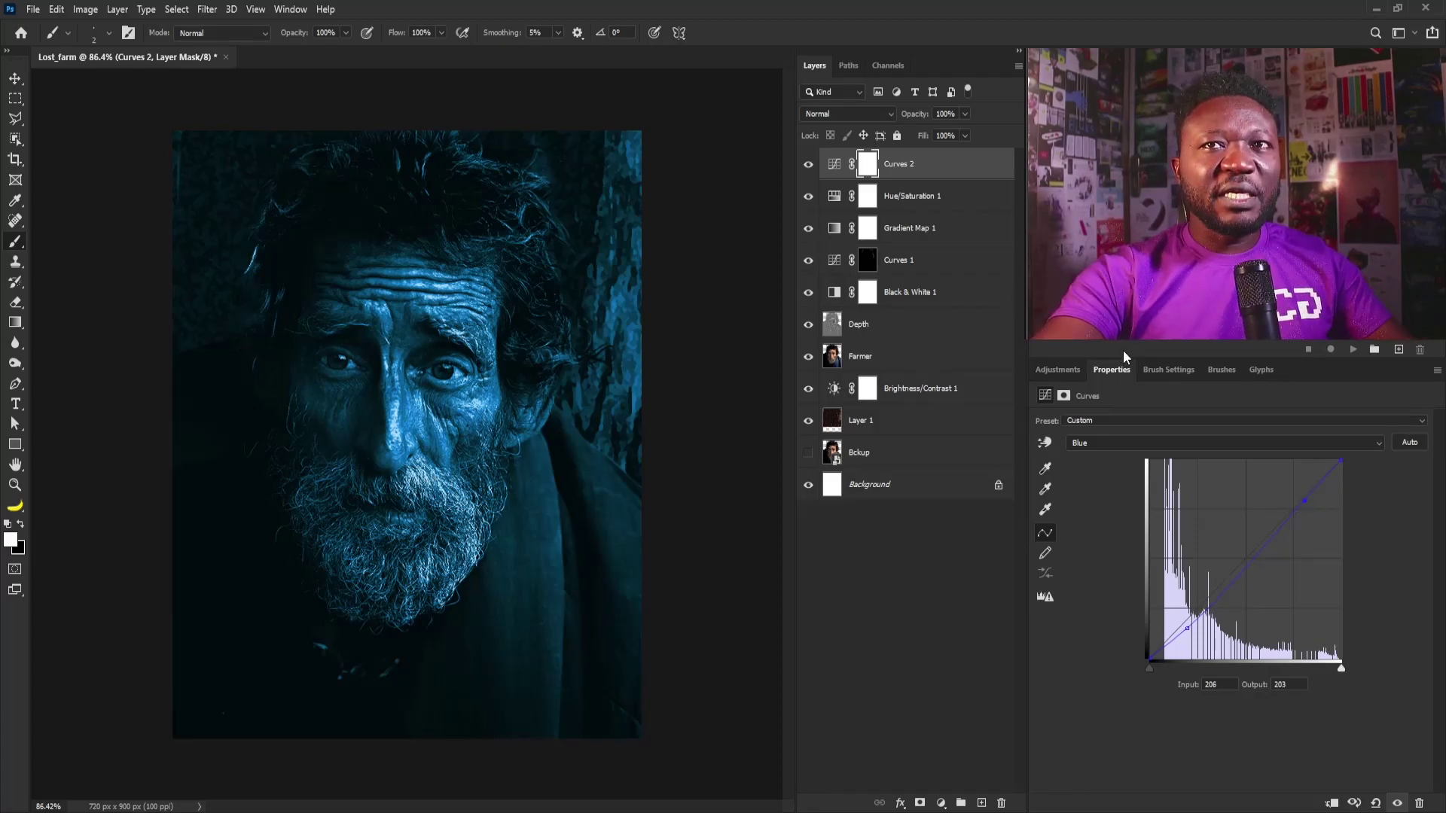
Create a layer named Eye_light in Color Dodge mode, filled with the neutral black color, above the Curves adjustment
scroll(358, 384, up, 3)
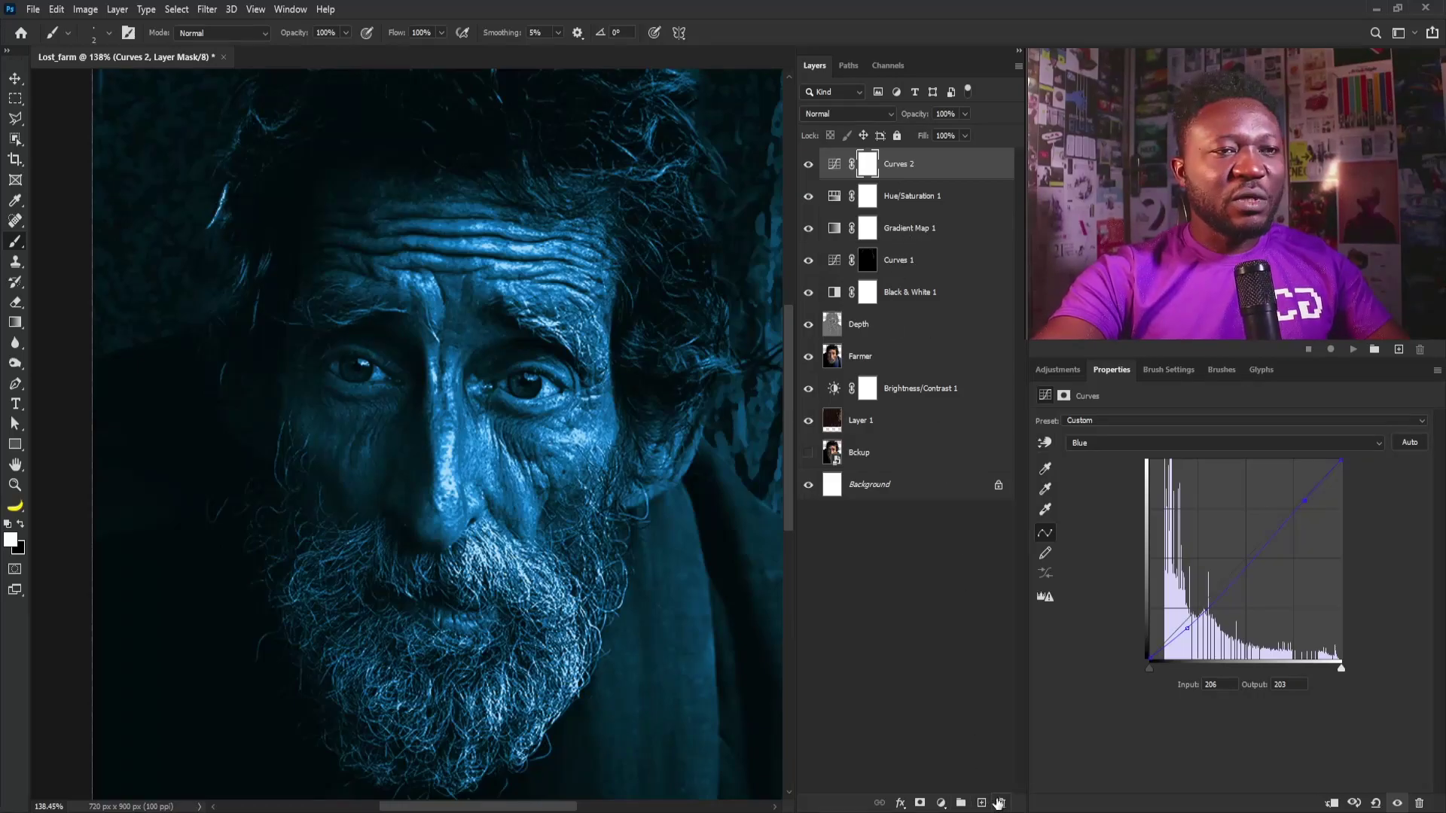
alt+click(983, 804)
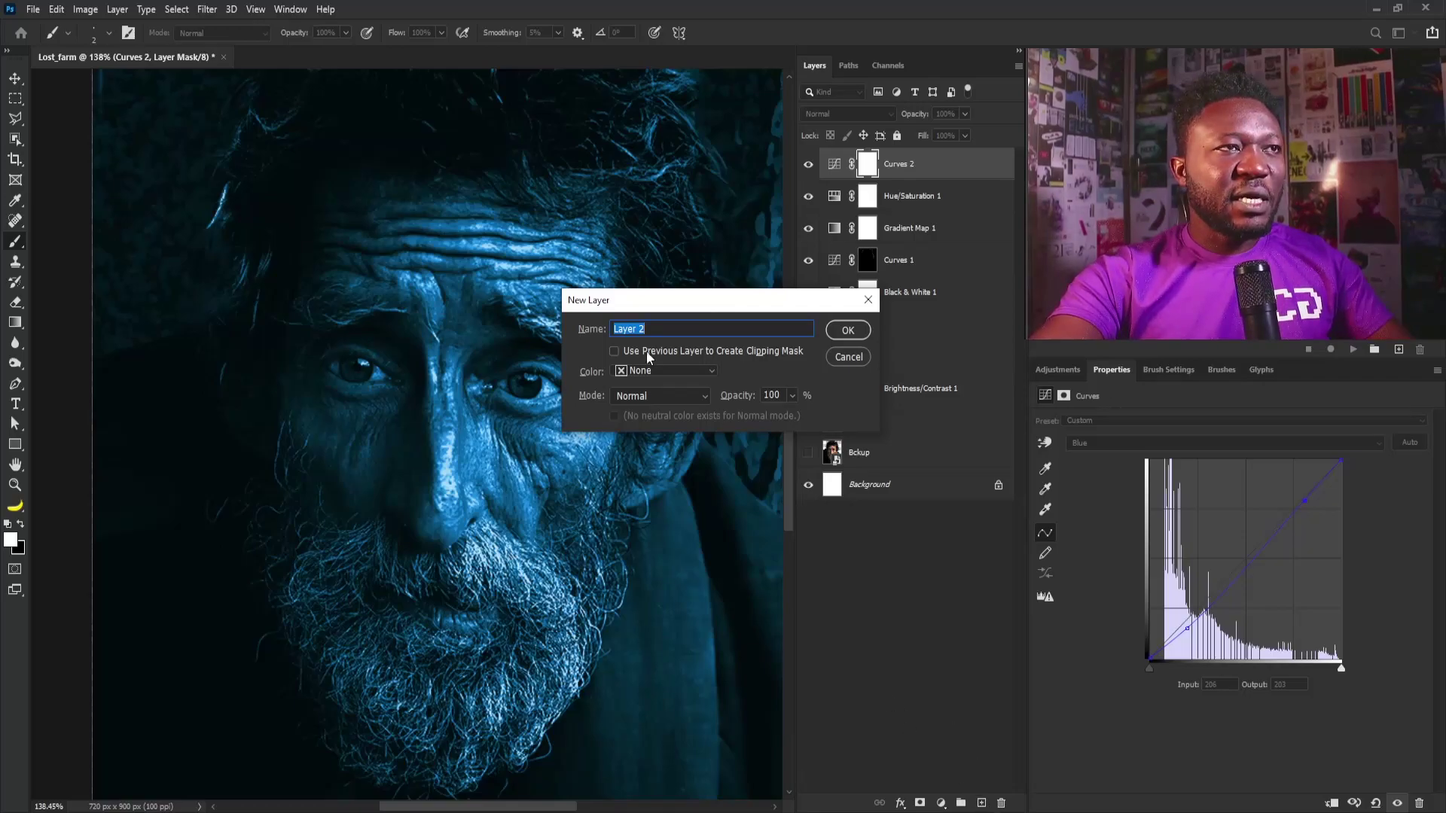
text(E)
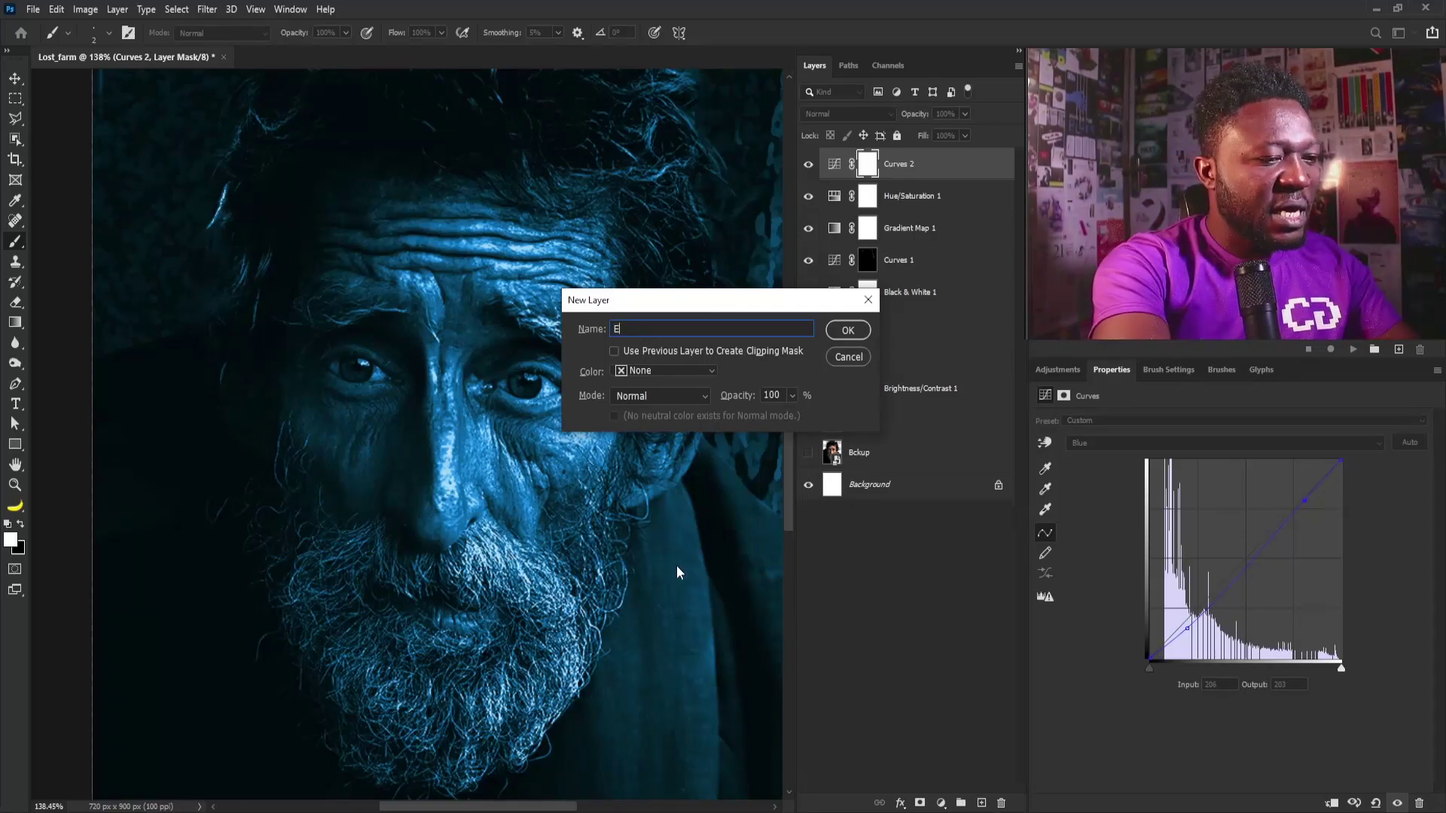
text(ye_light)
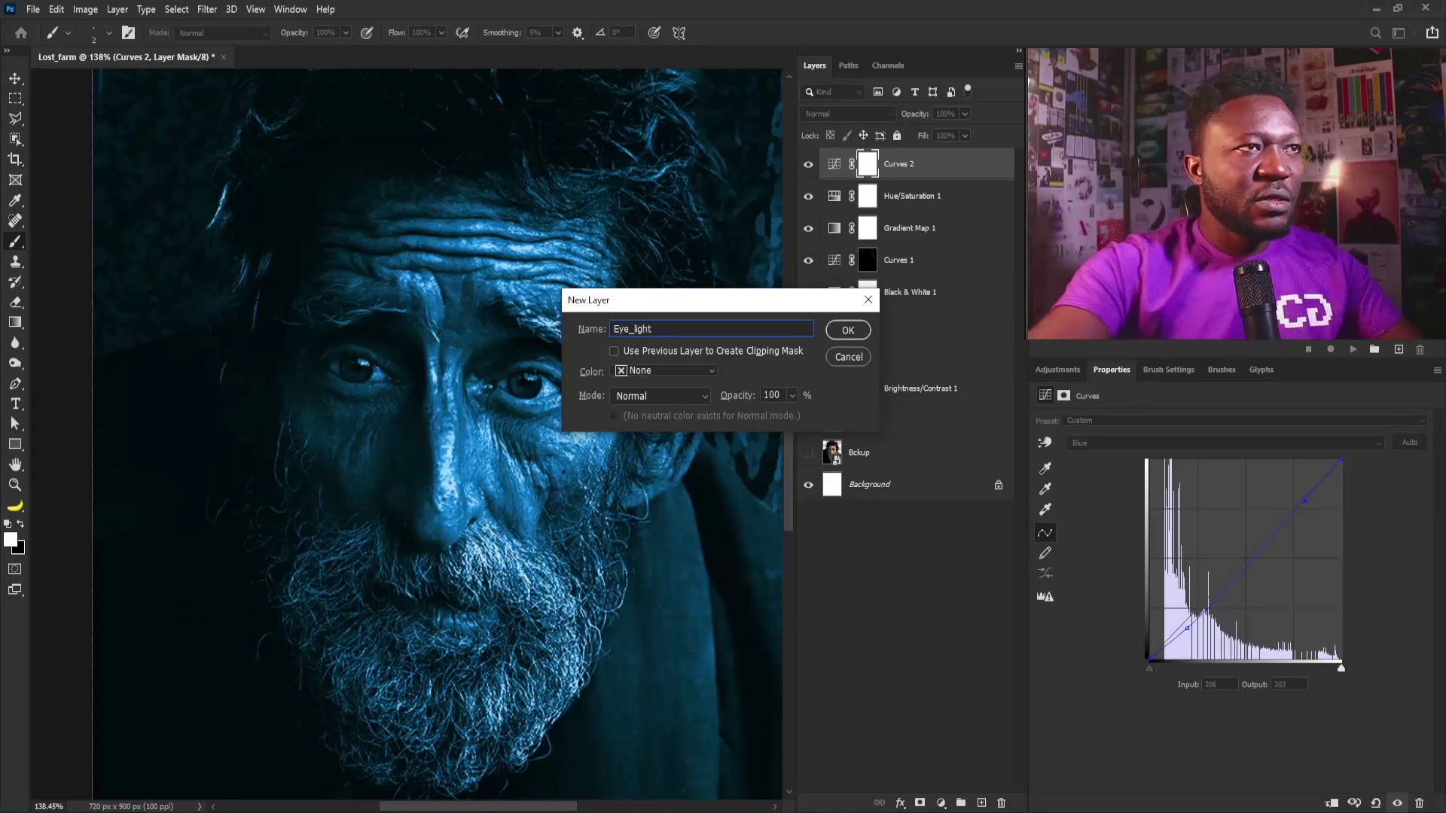
click(650, 400)
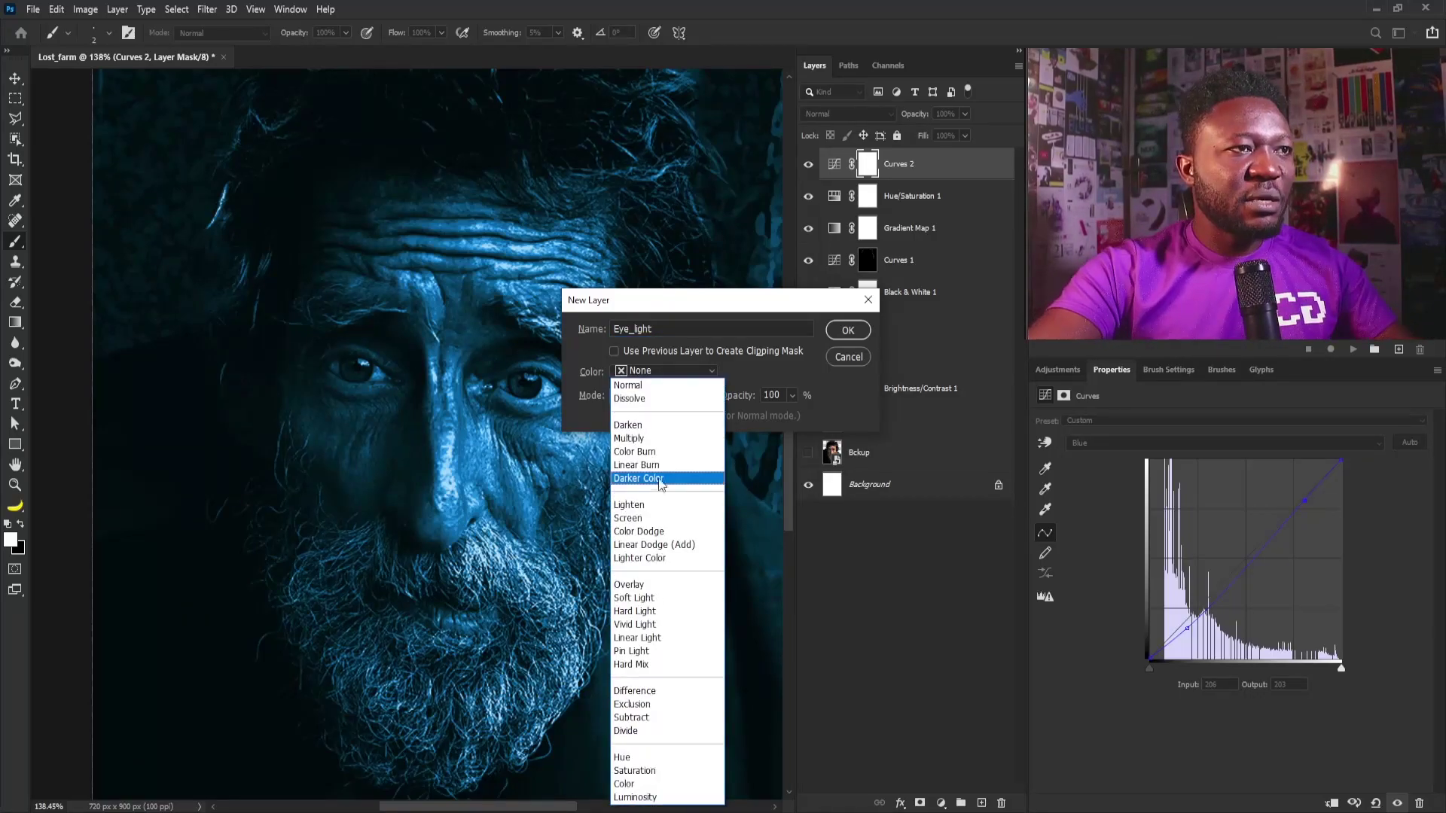
click(640, 527)
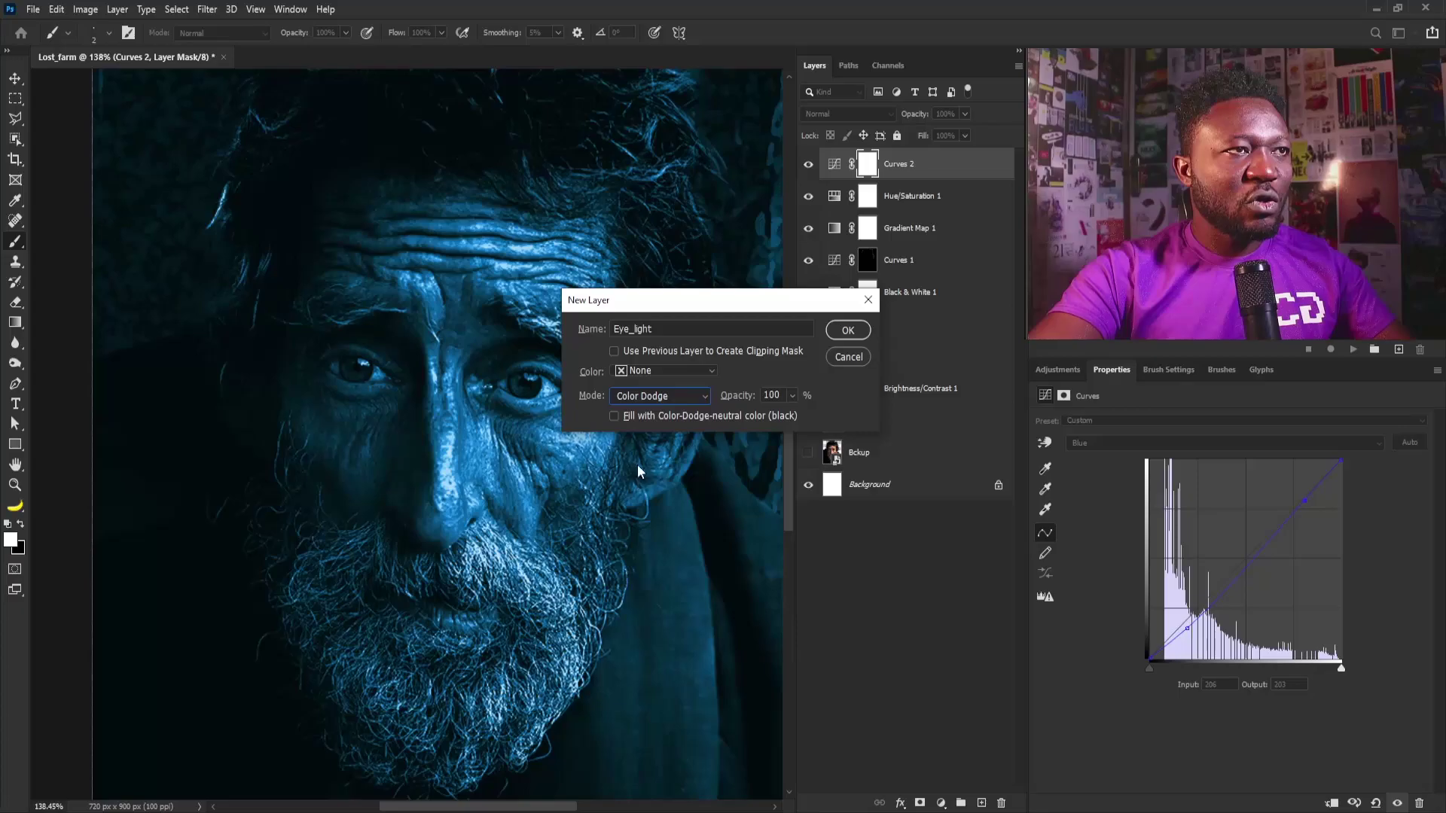
click(616, 418)
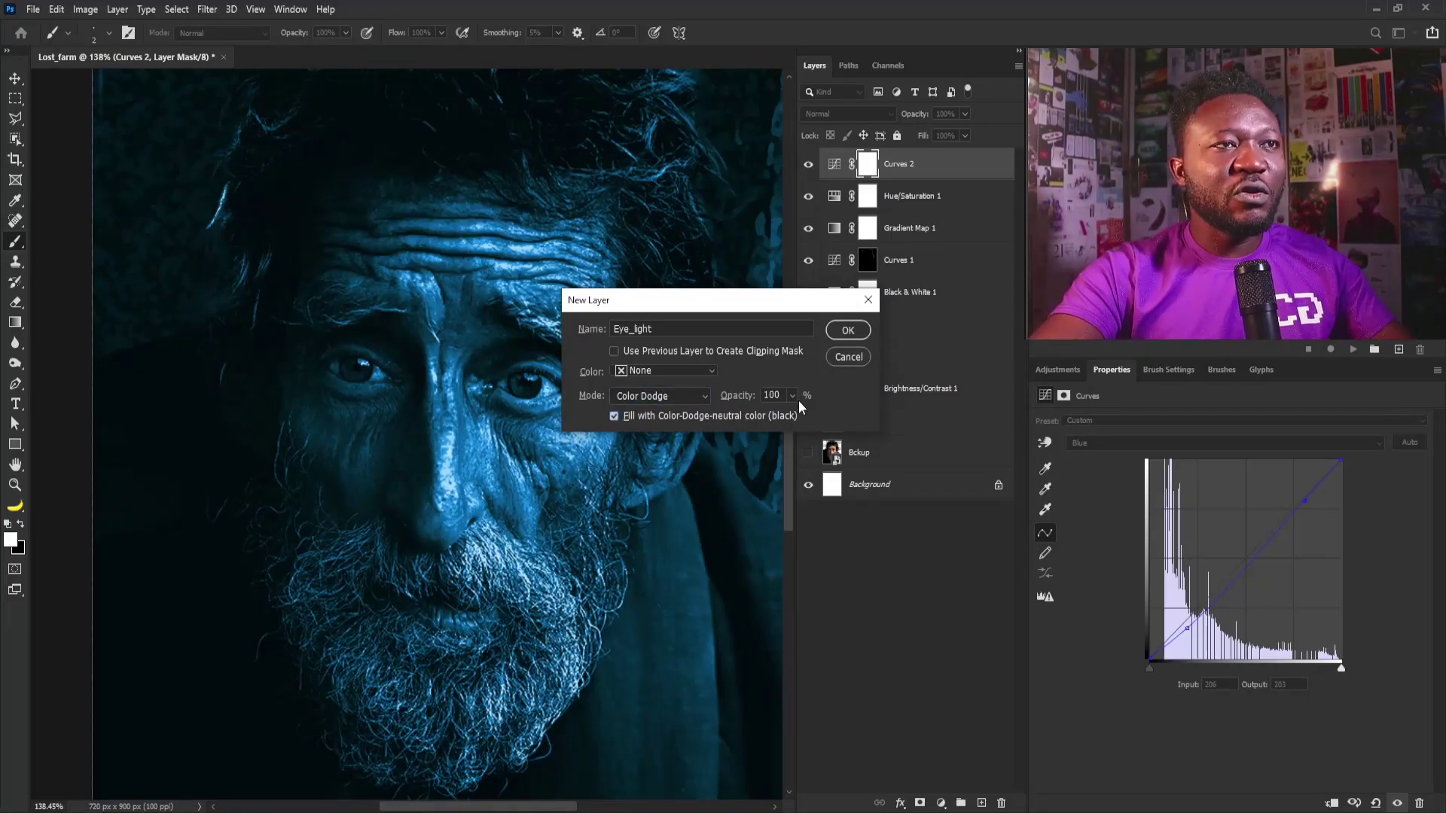
click(848, 331)
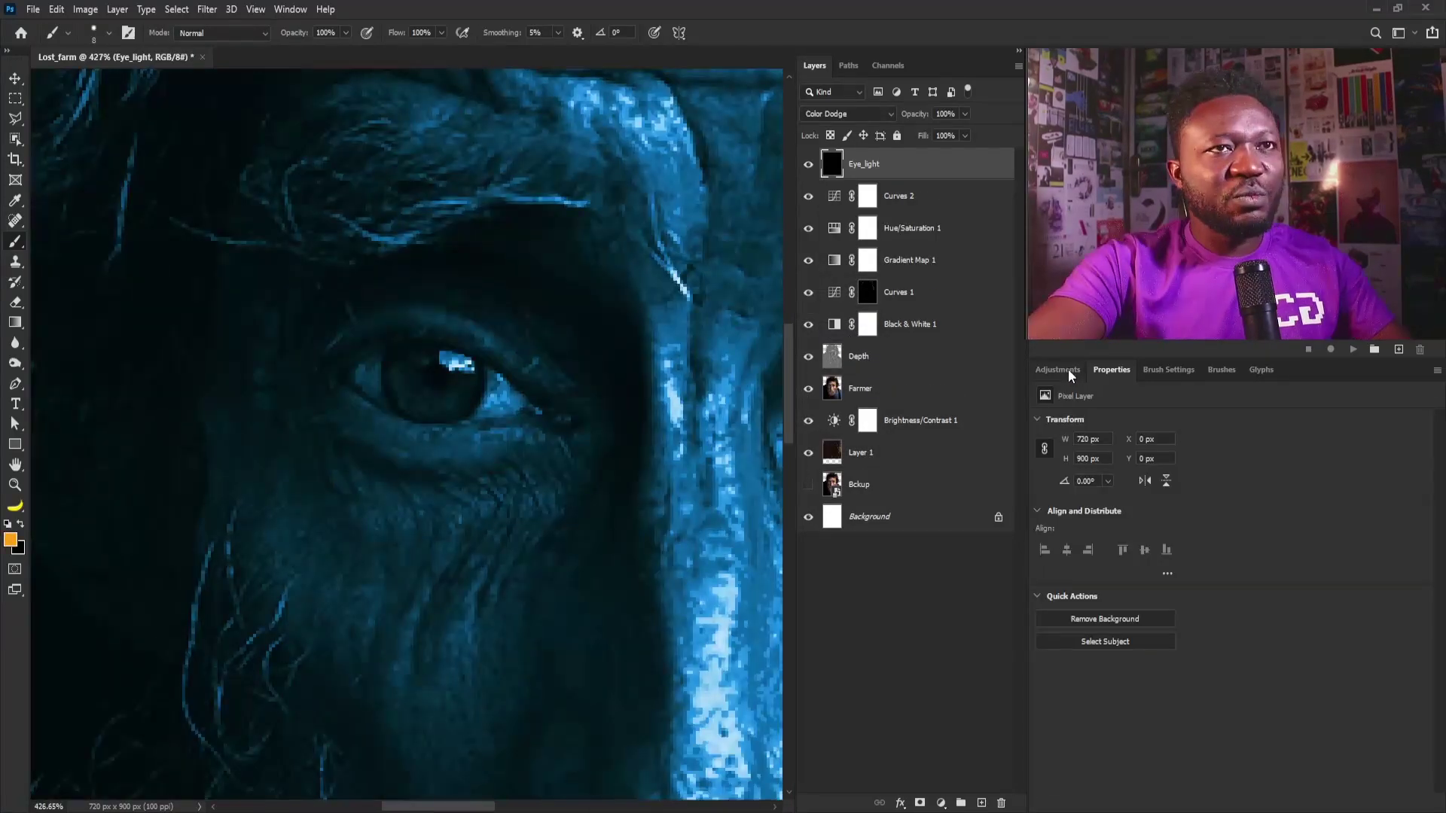
Set up a soft round 30 px brush with Shape Dynamics turned off and Transfer turned on
click(1068, 371)
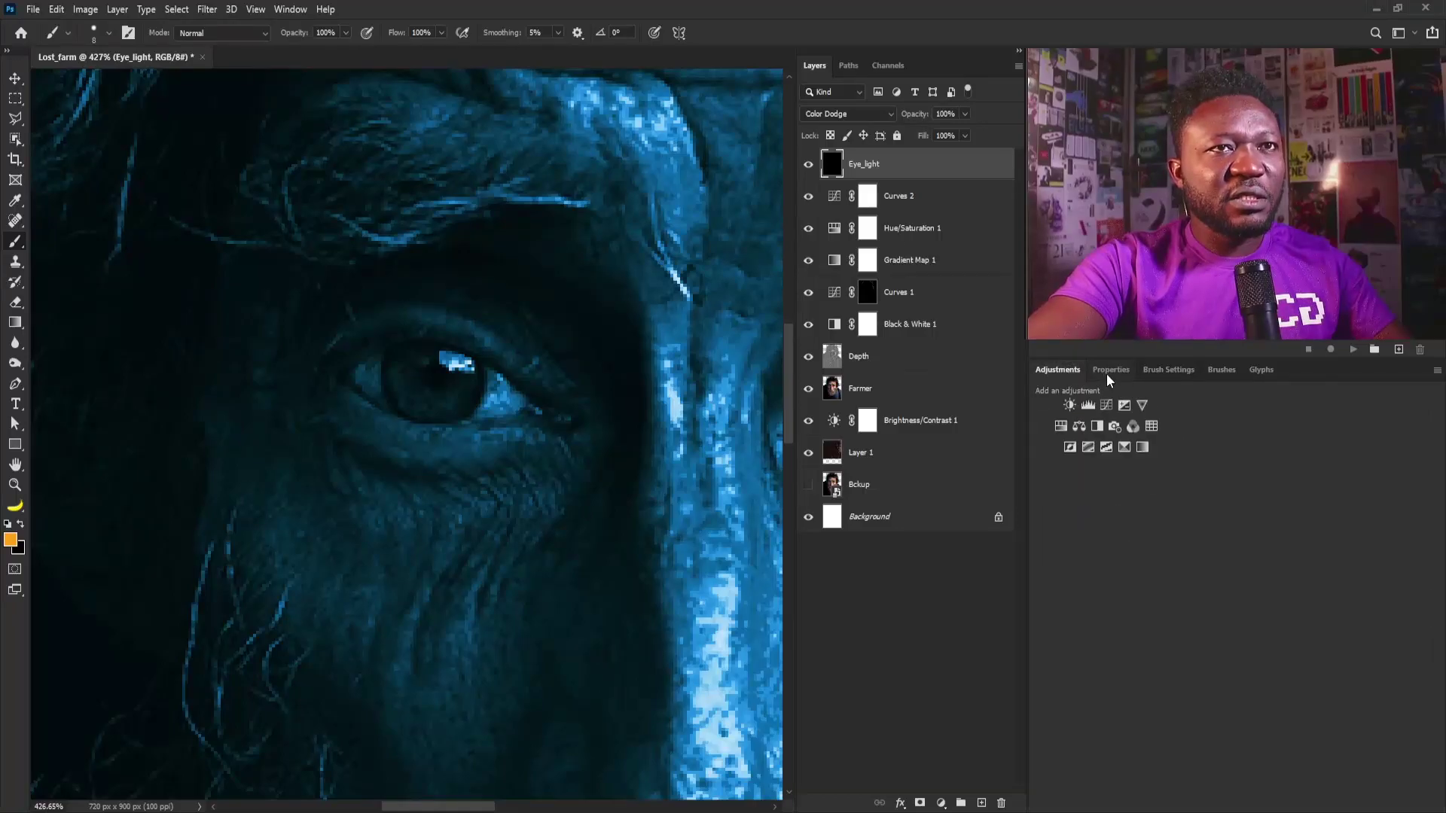
click(1156, 372)
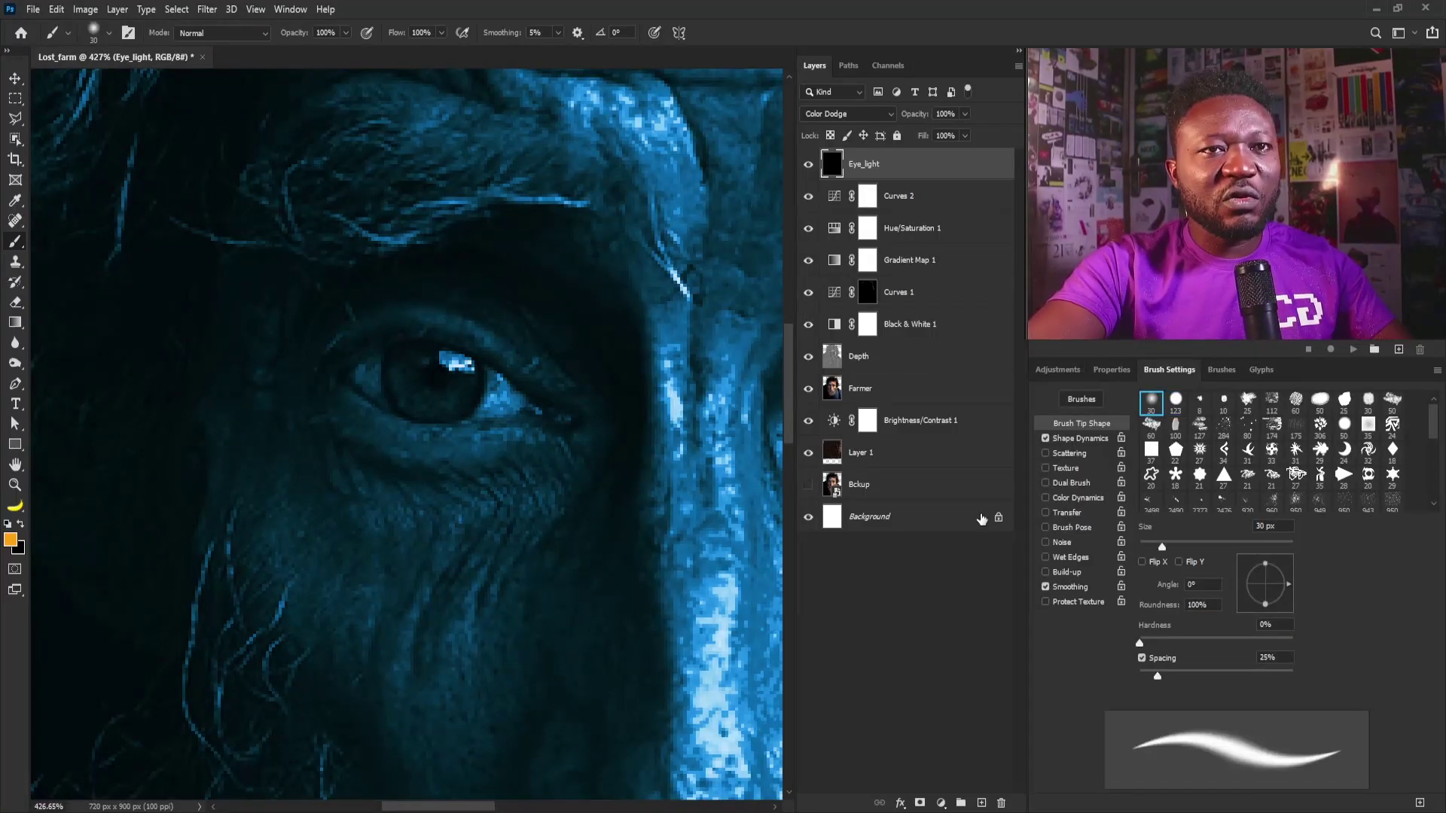
click(1046, 438)
click(1045, 512)
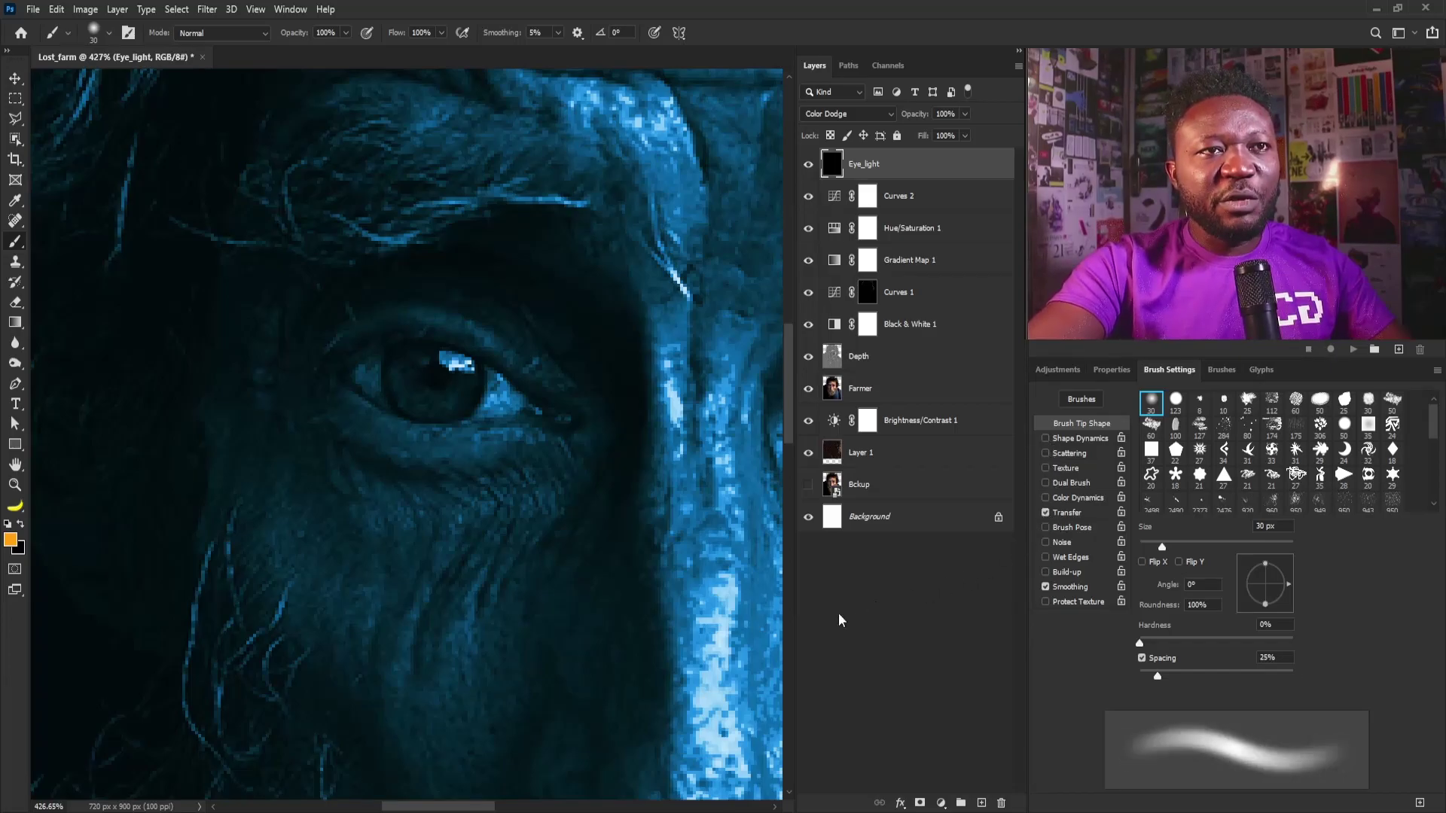
drag(429, 384, 430, 387)
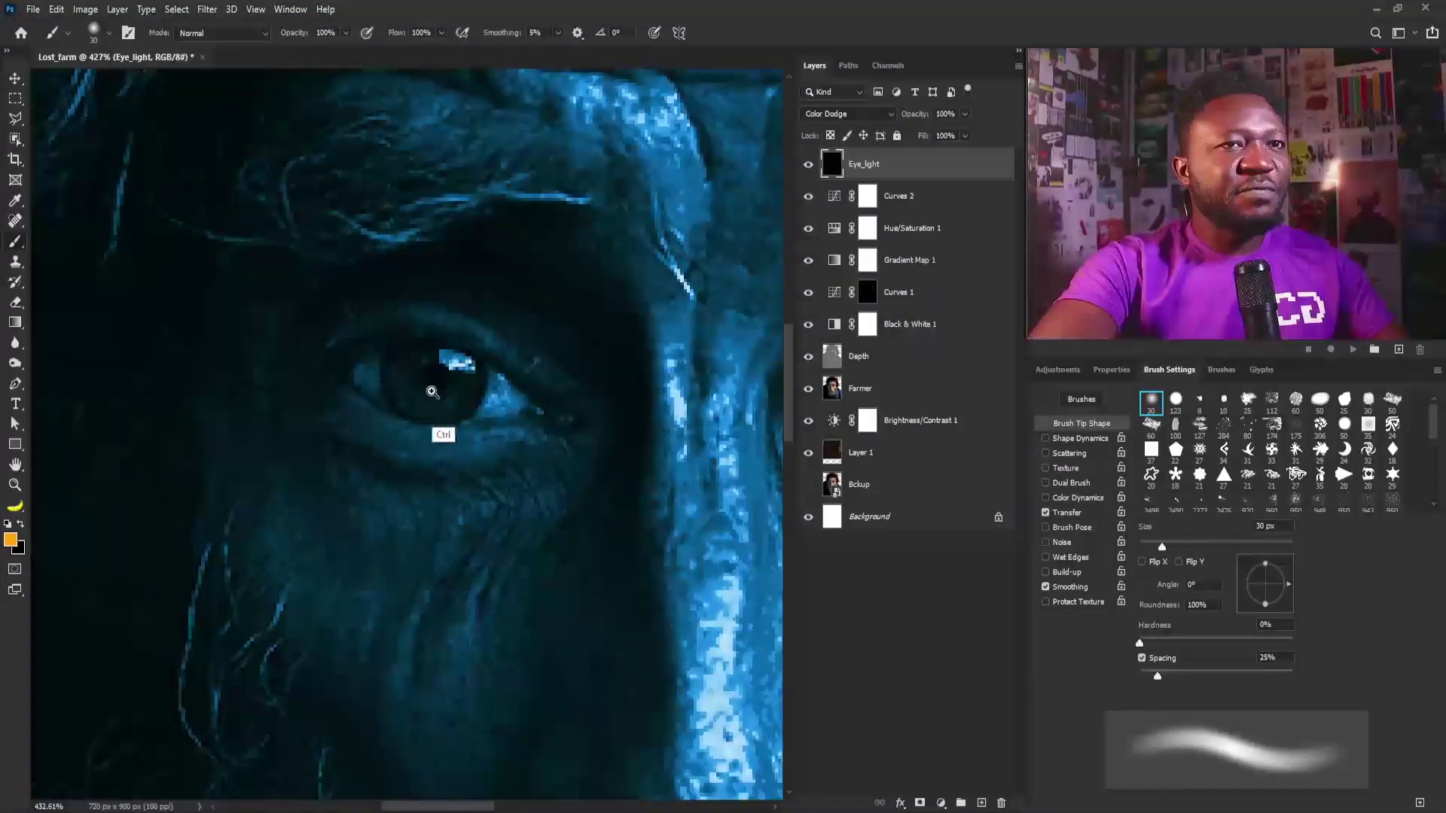
click(1067, 513)
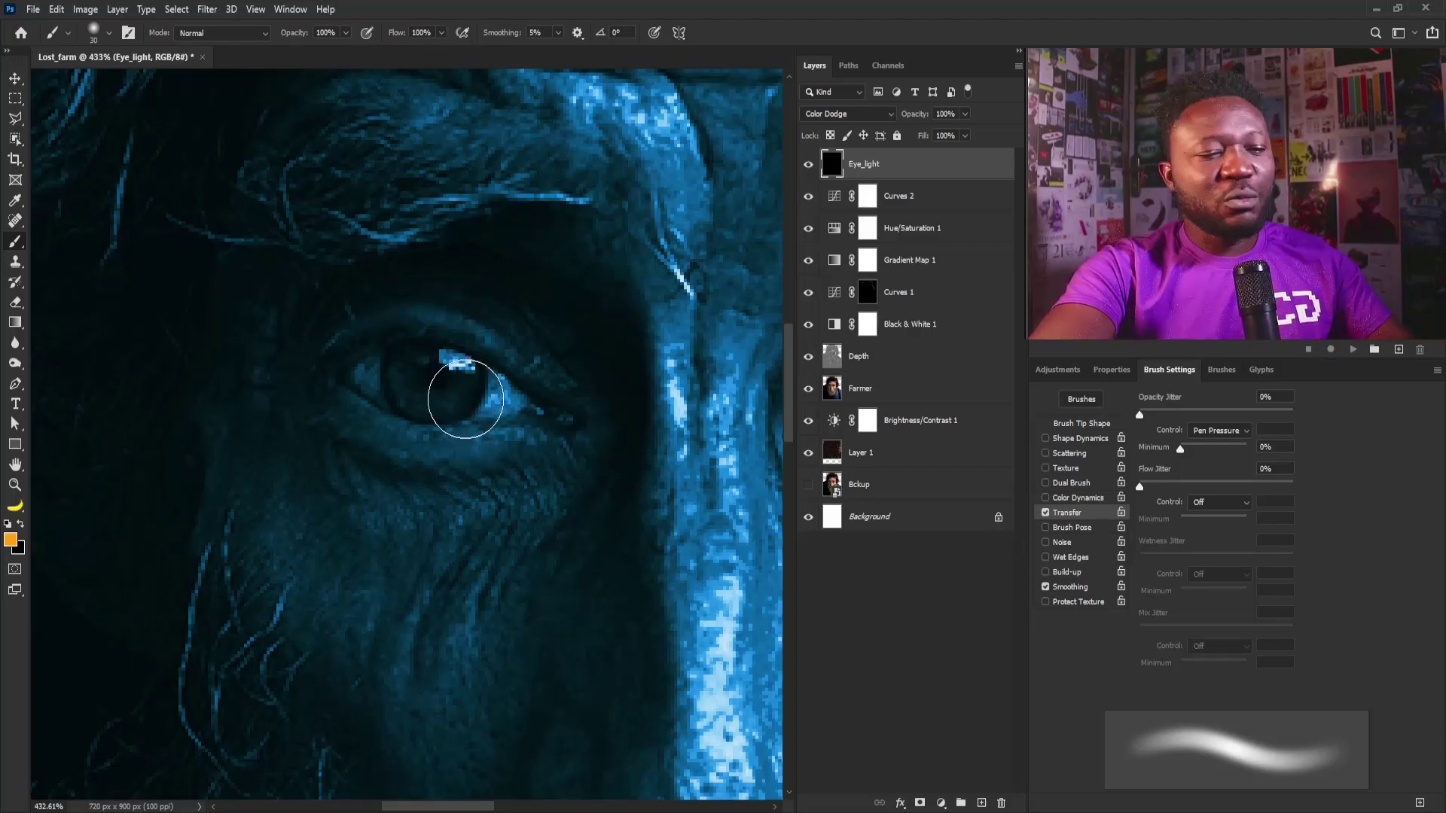
Reduce the brush to 8 px and paint orange light over the lower irises of both eyes on the Eye_light layer
key(bracketleft)
key(bracketleft)
key(bracketleft)
key(bracketleft)
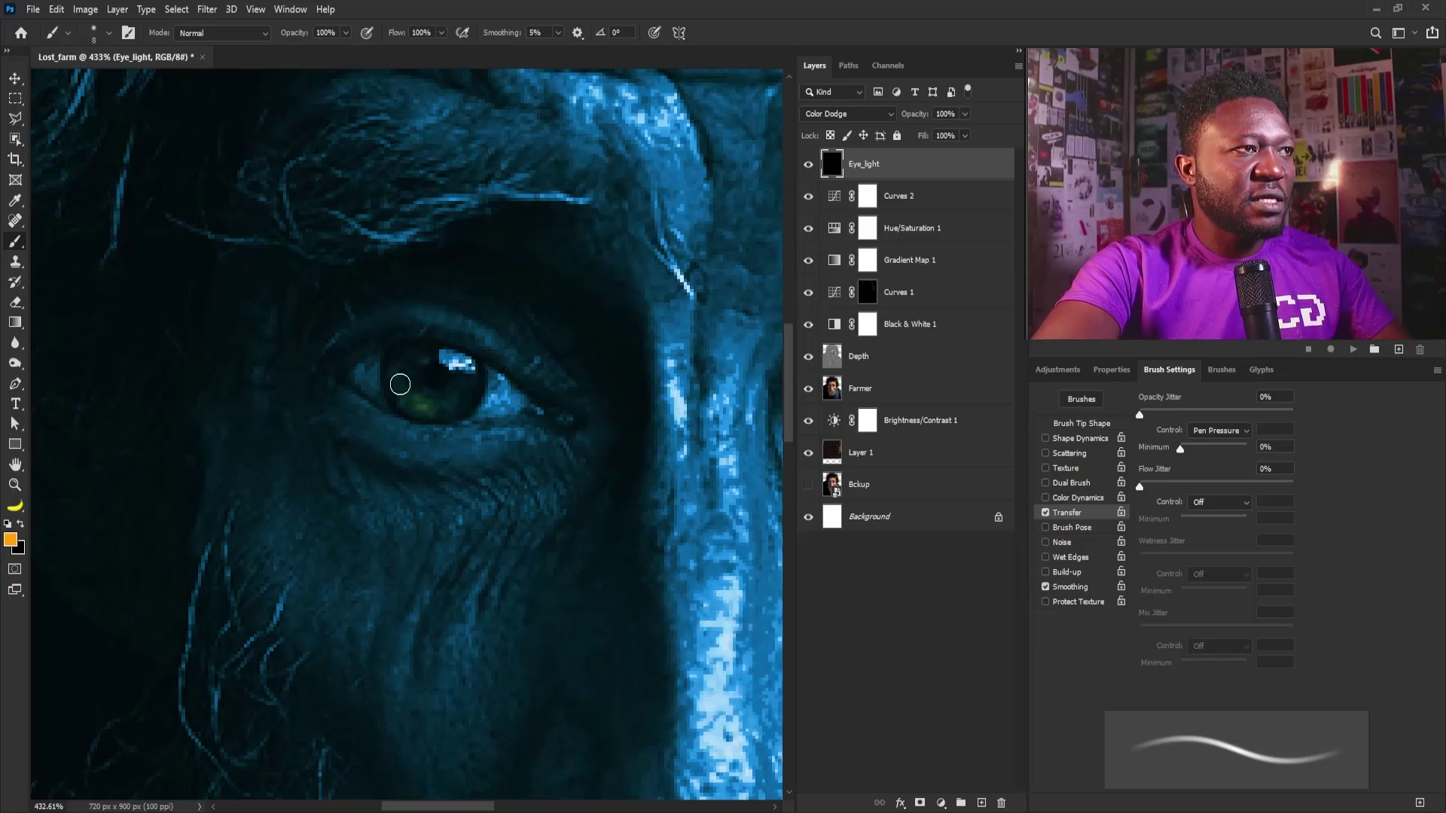
drag(603, 361, 305, 373)
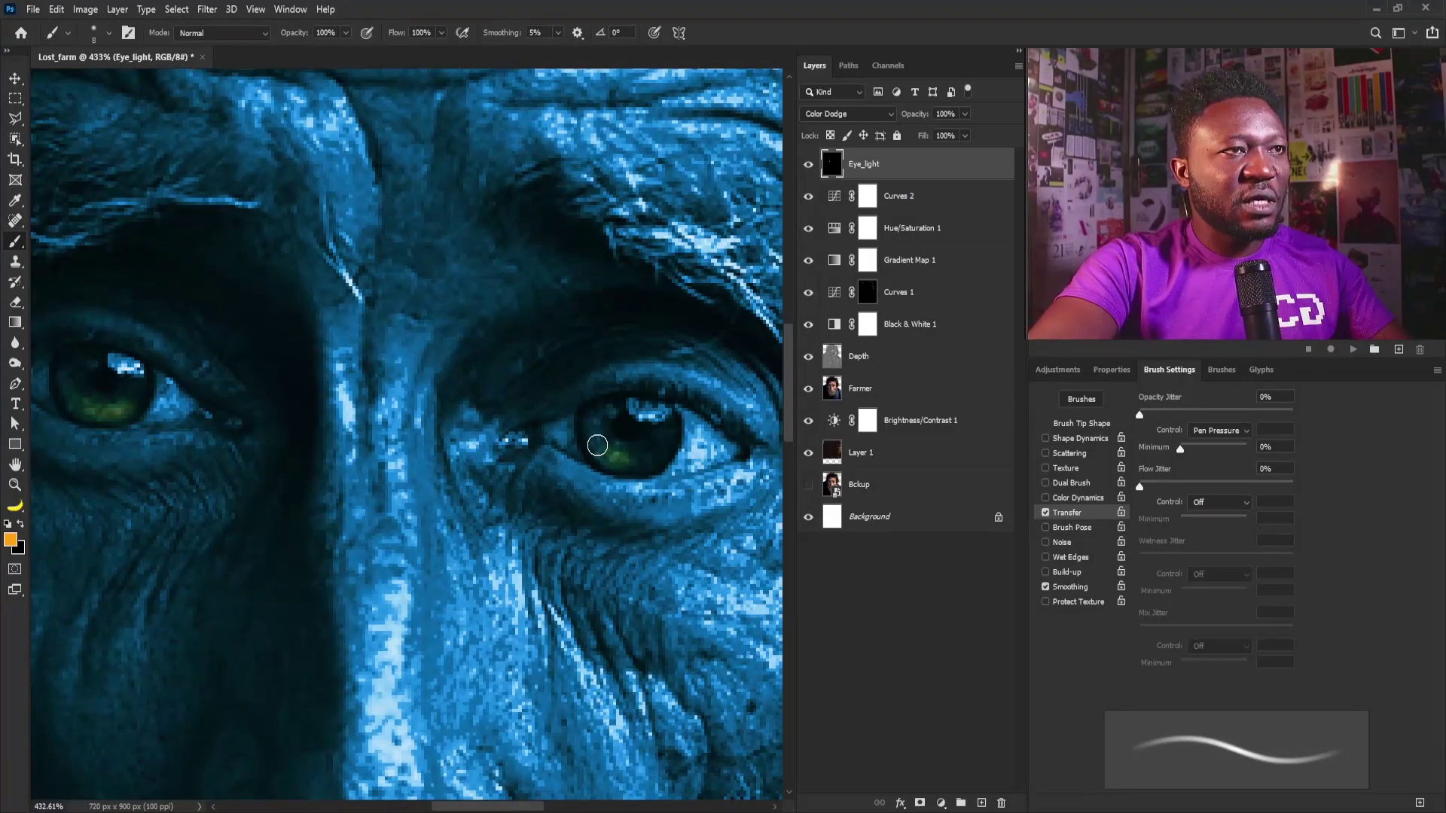
Paint white on the Curves 1 mask over the lower irises of both eyes to brighten them, redoing an overly strong stroke
click(869, 297)
drag(417, 437, 515, 461)
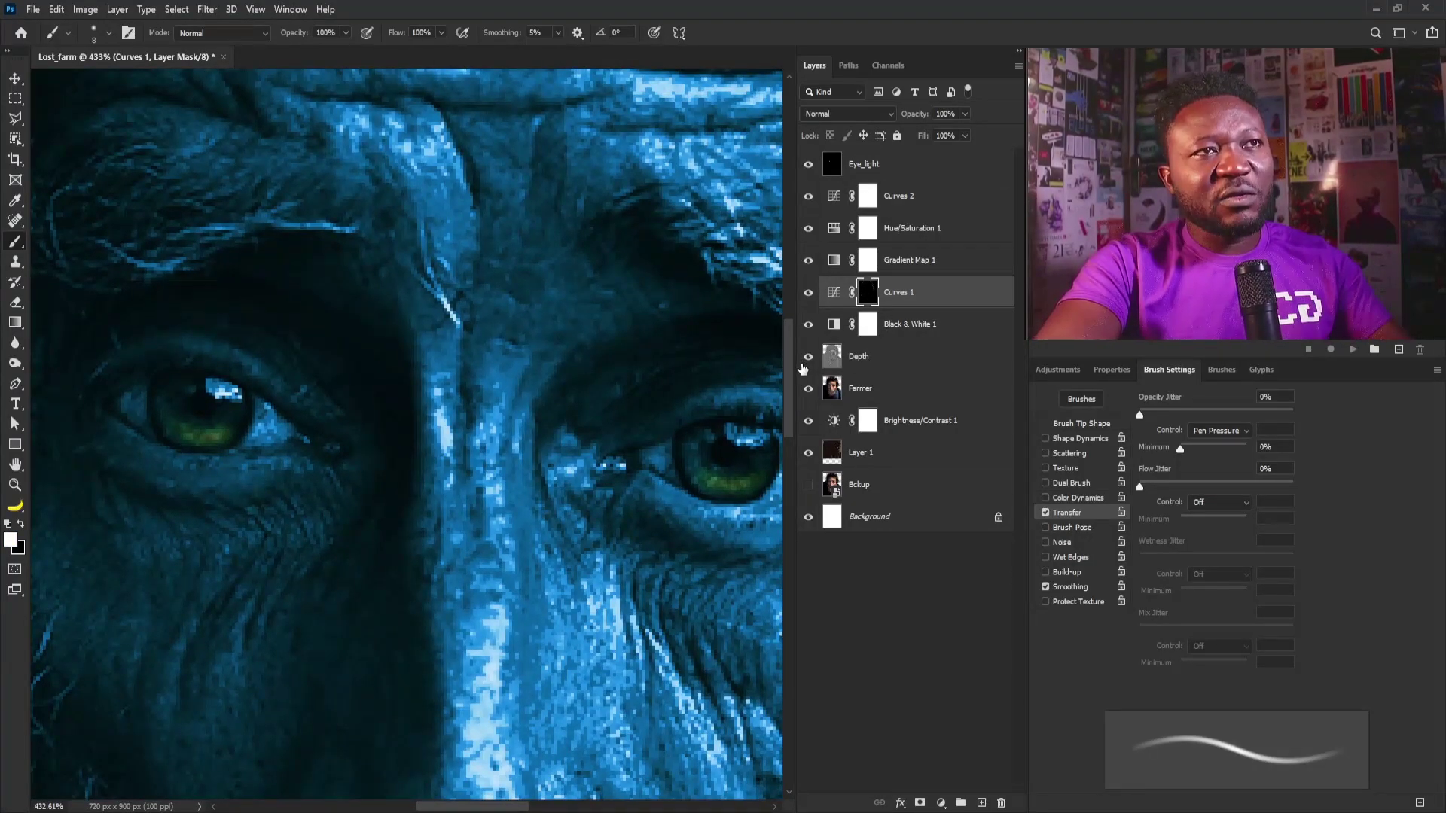
drag(314, 433, 417, 446)
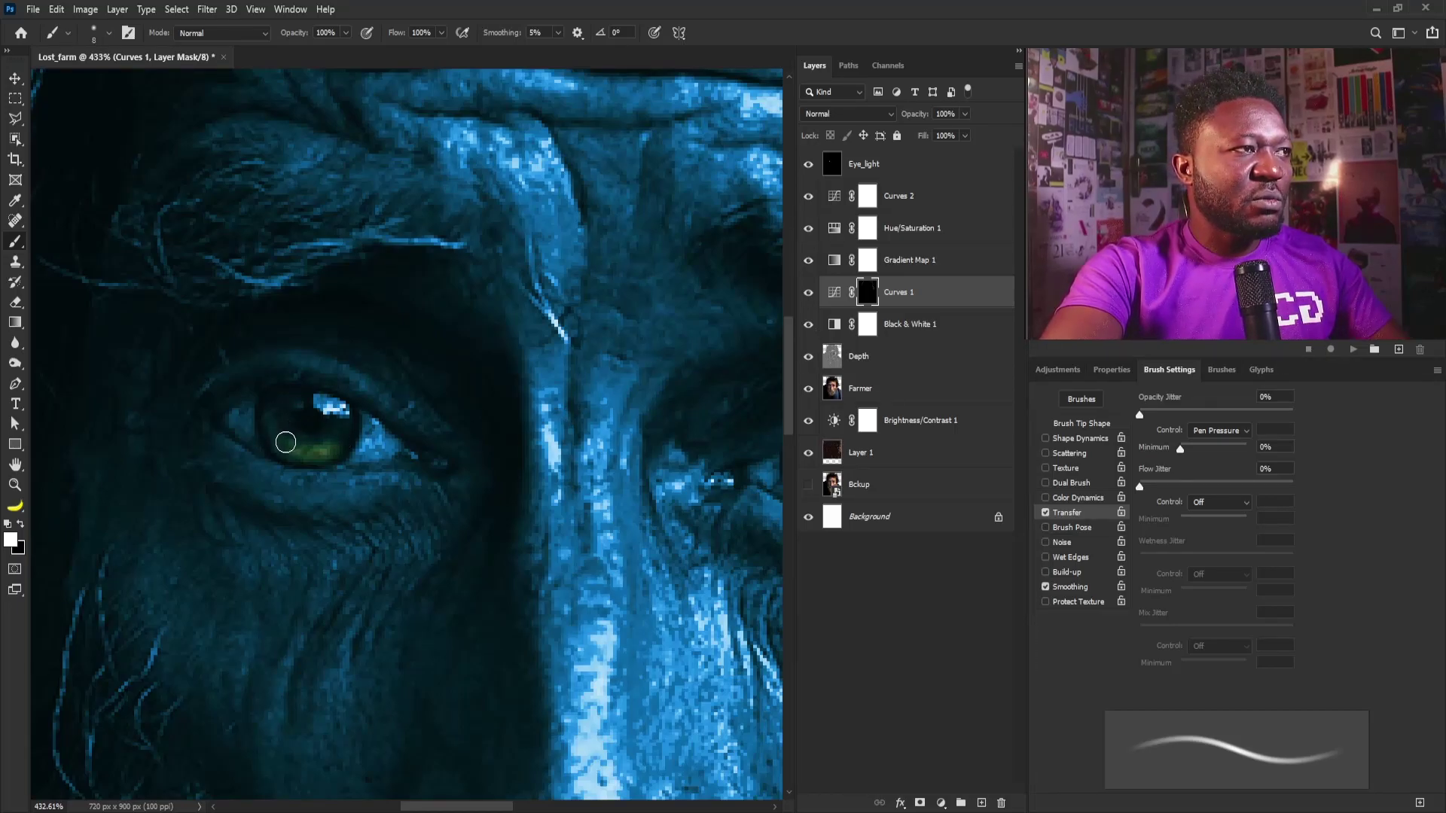
drag(285, 442, 333, 450)
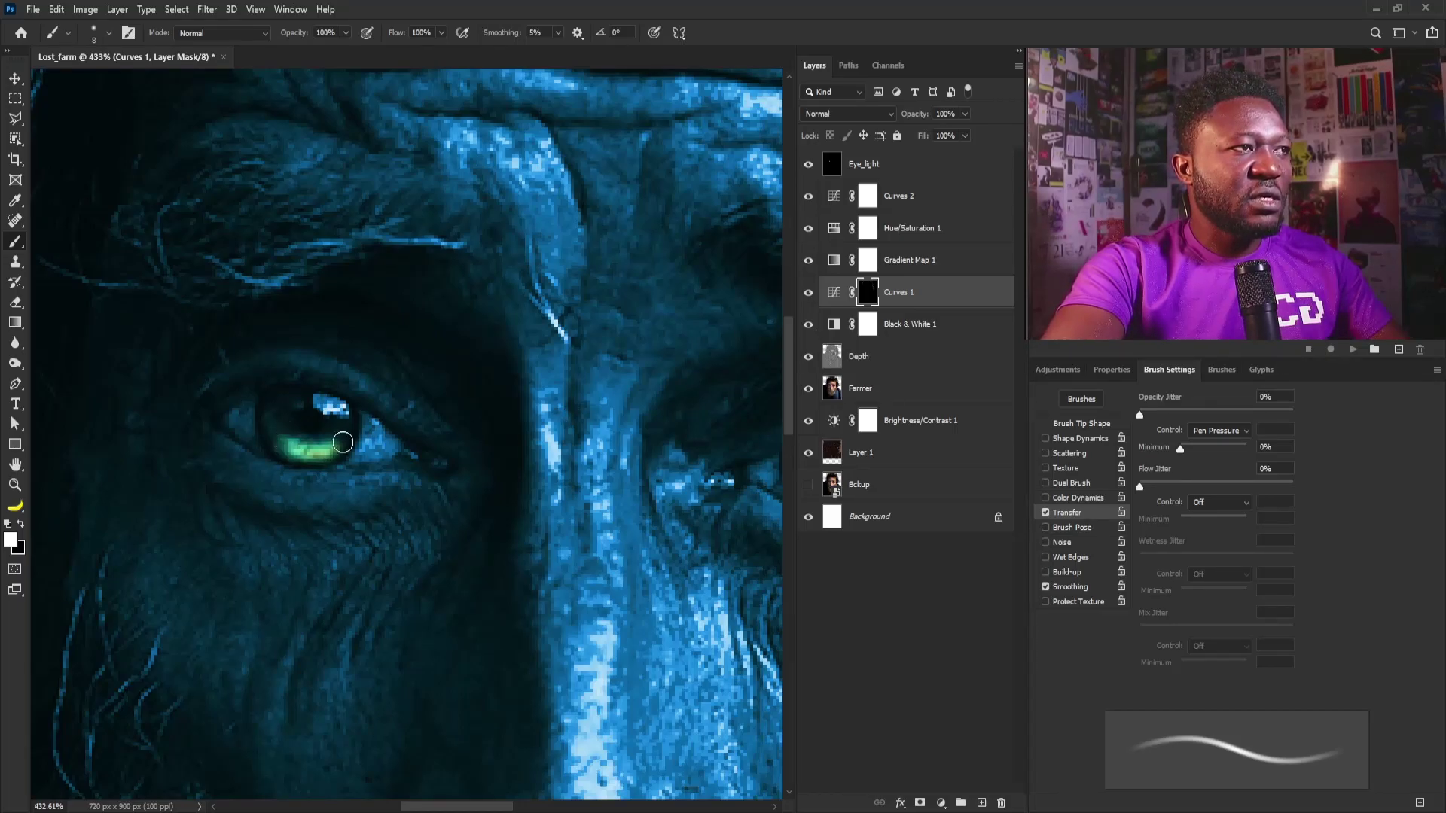
key(ctrl+z)
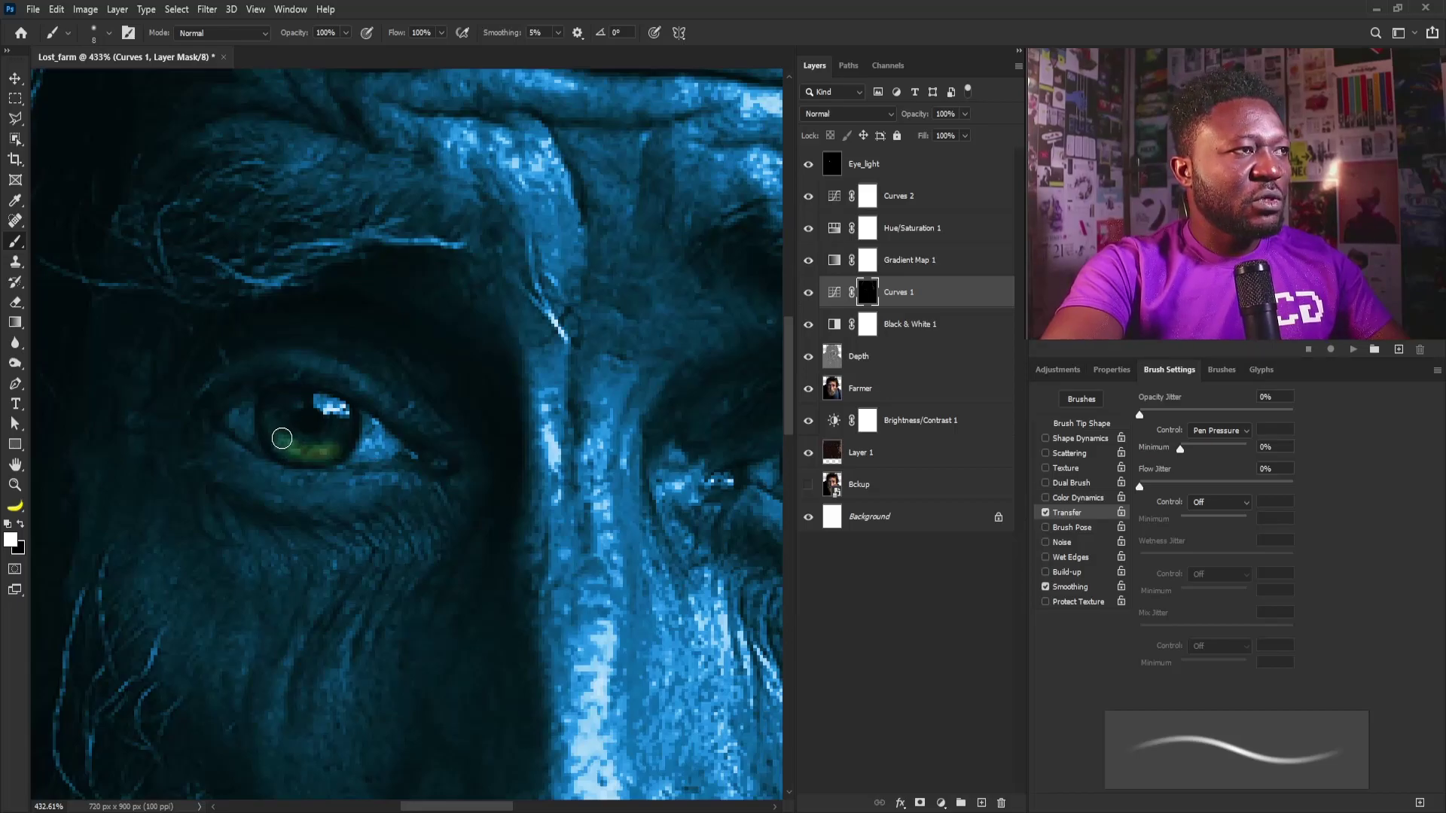
drag(522, 423, 238, 420)
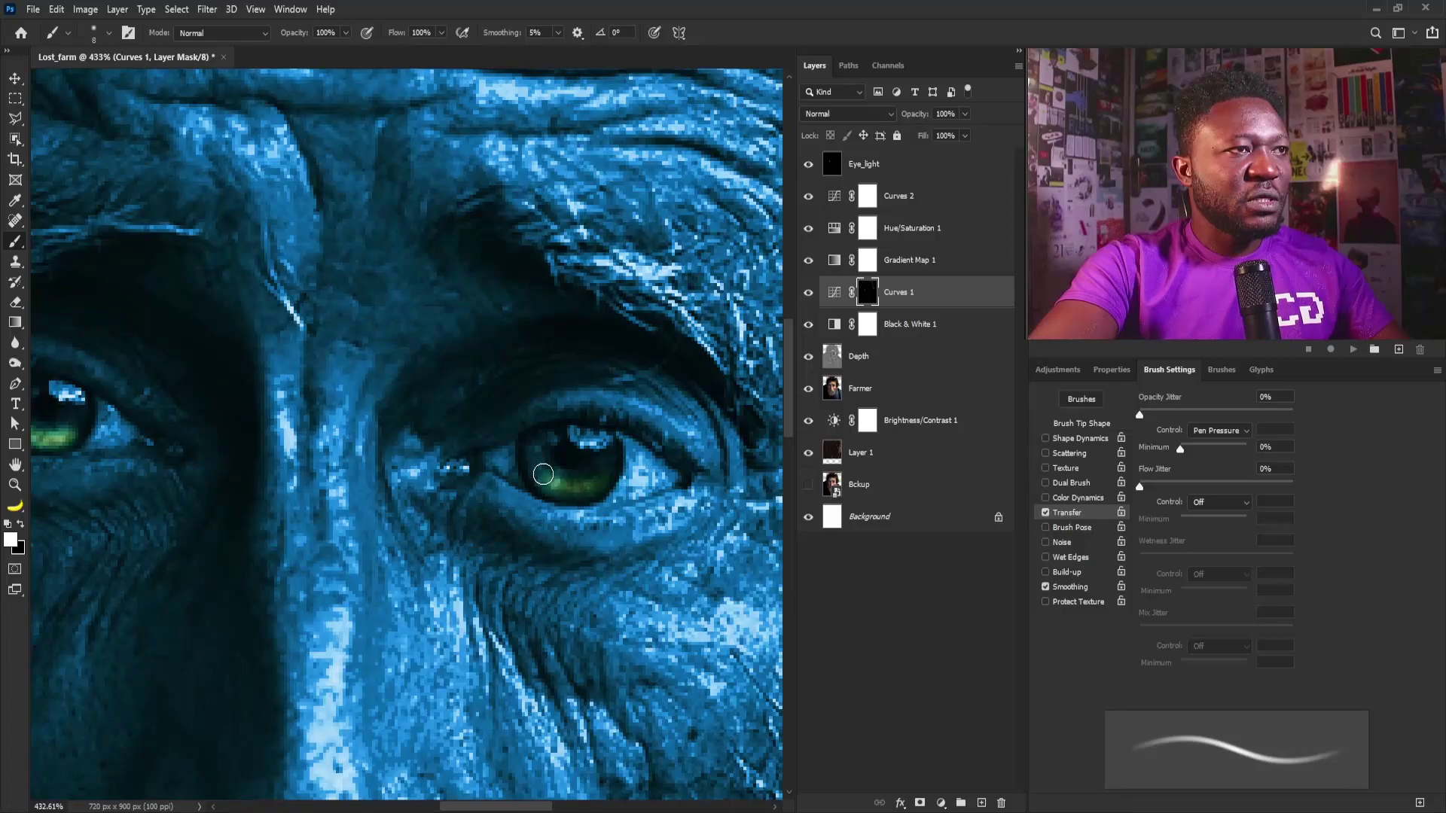
mouse_move(670, 340)
mouse_down()
mouse_move(565, 377)
mouse_move(594, 384)
mouse_move(478, 361)
mouse_move(524, 434)
mouse_move(219, 422)
mouse_move(159, 393)
mouse_move(255, 428)
mouse_up()
drag(564, 444, 402, 436)
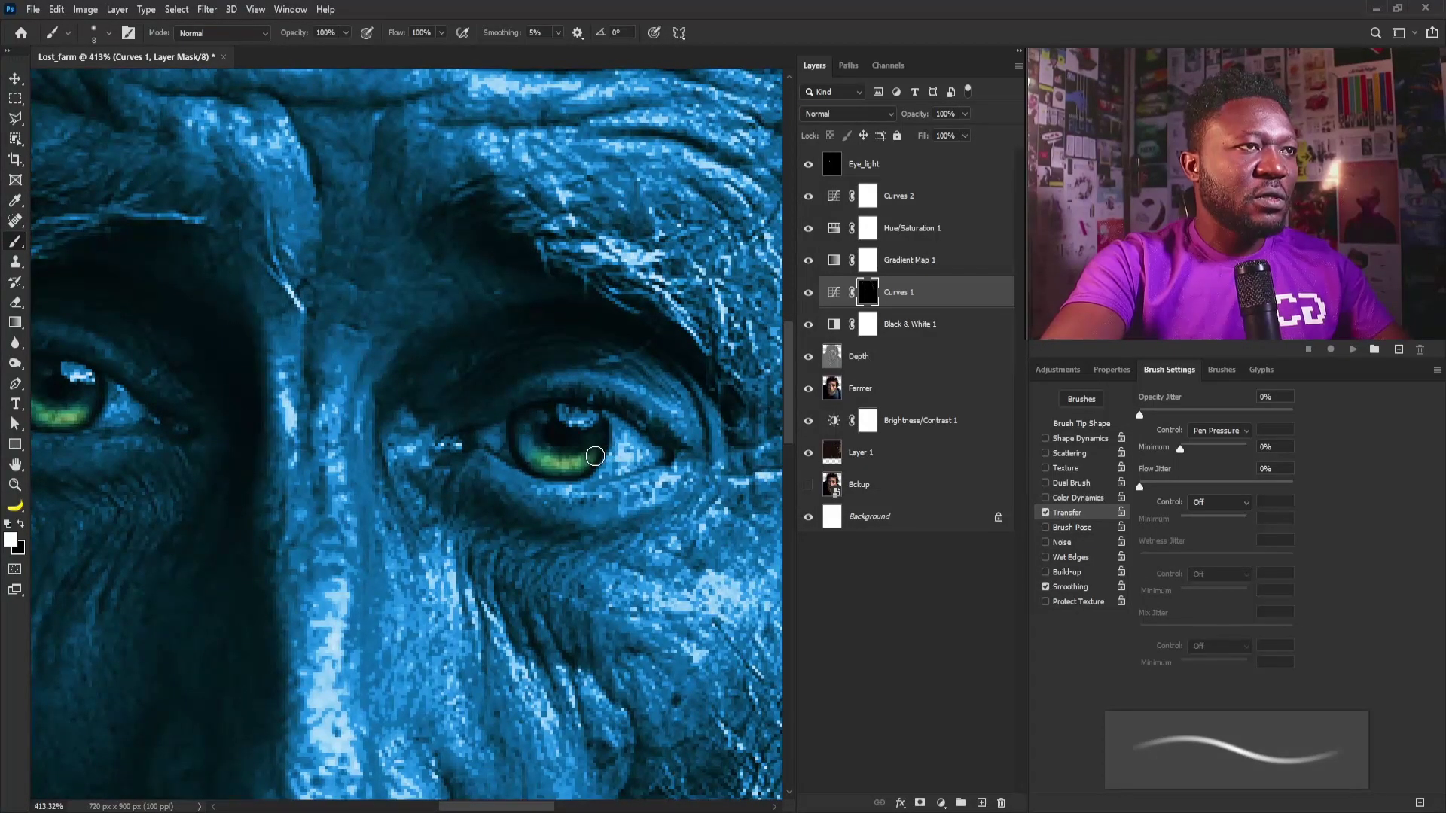
drag(581, 371, 526, 393)
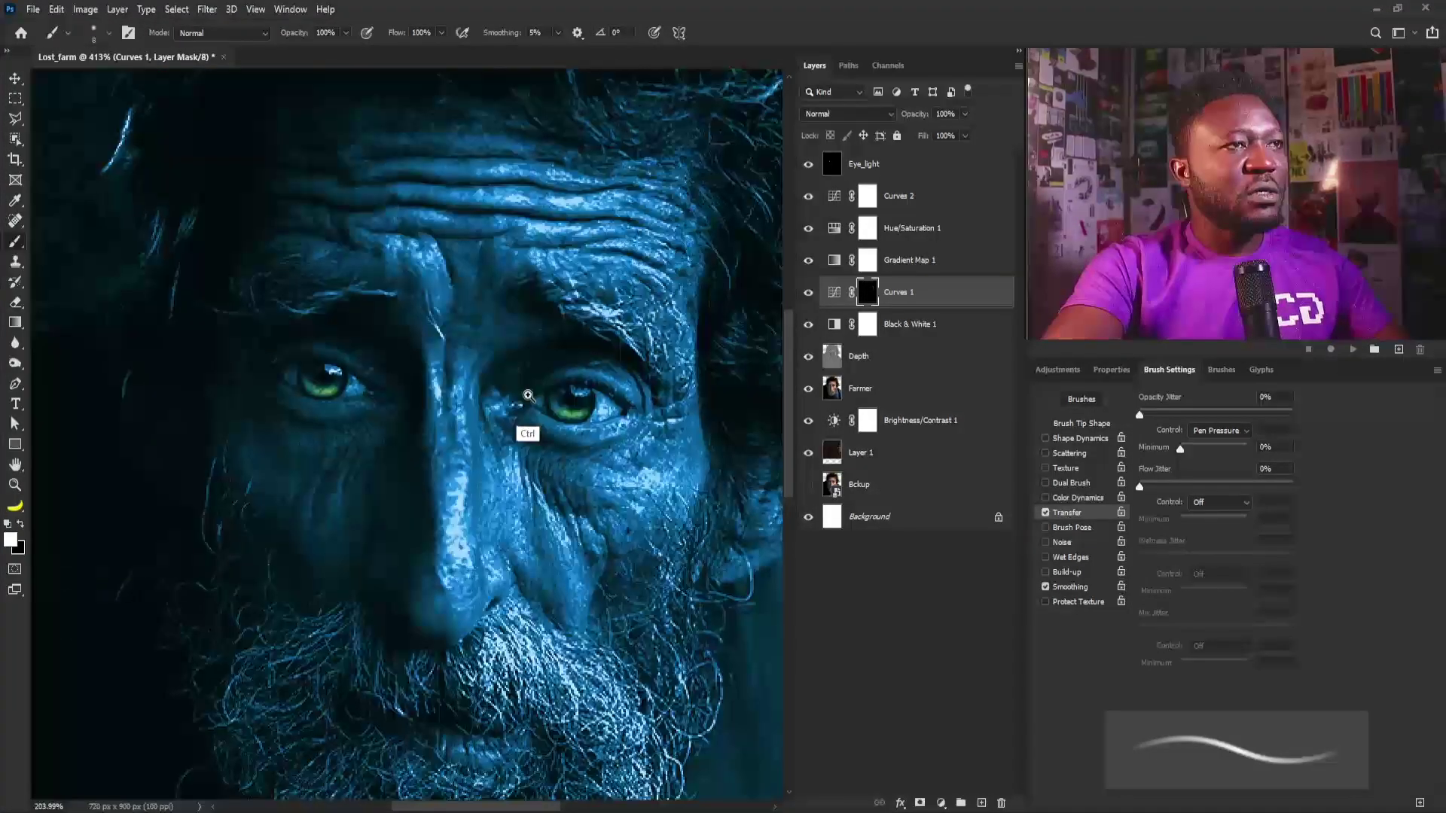
Create a layer named Eye_glow above Eye_light and set its blend mode to Screen
click(886, 175)
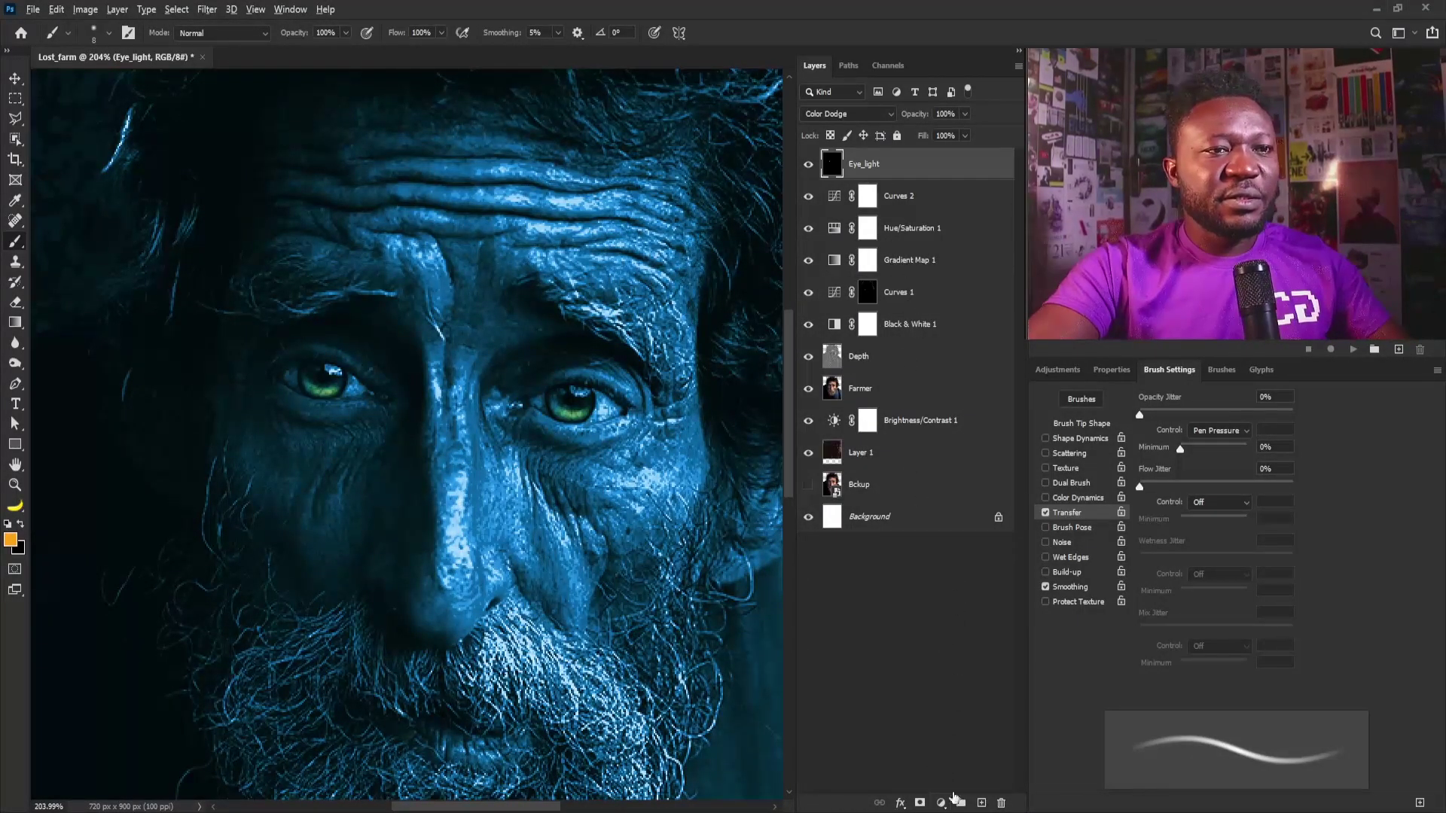
alt+click(981, 803)
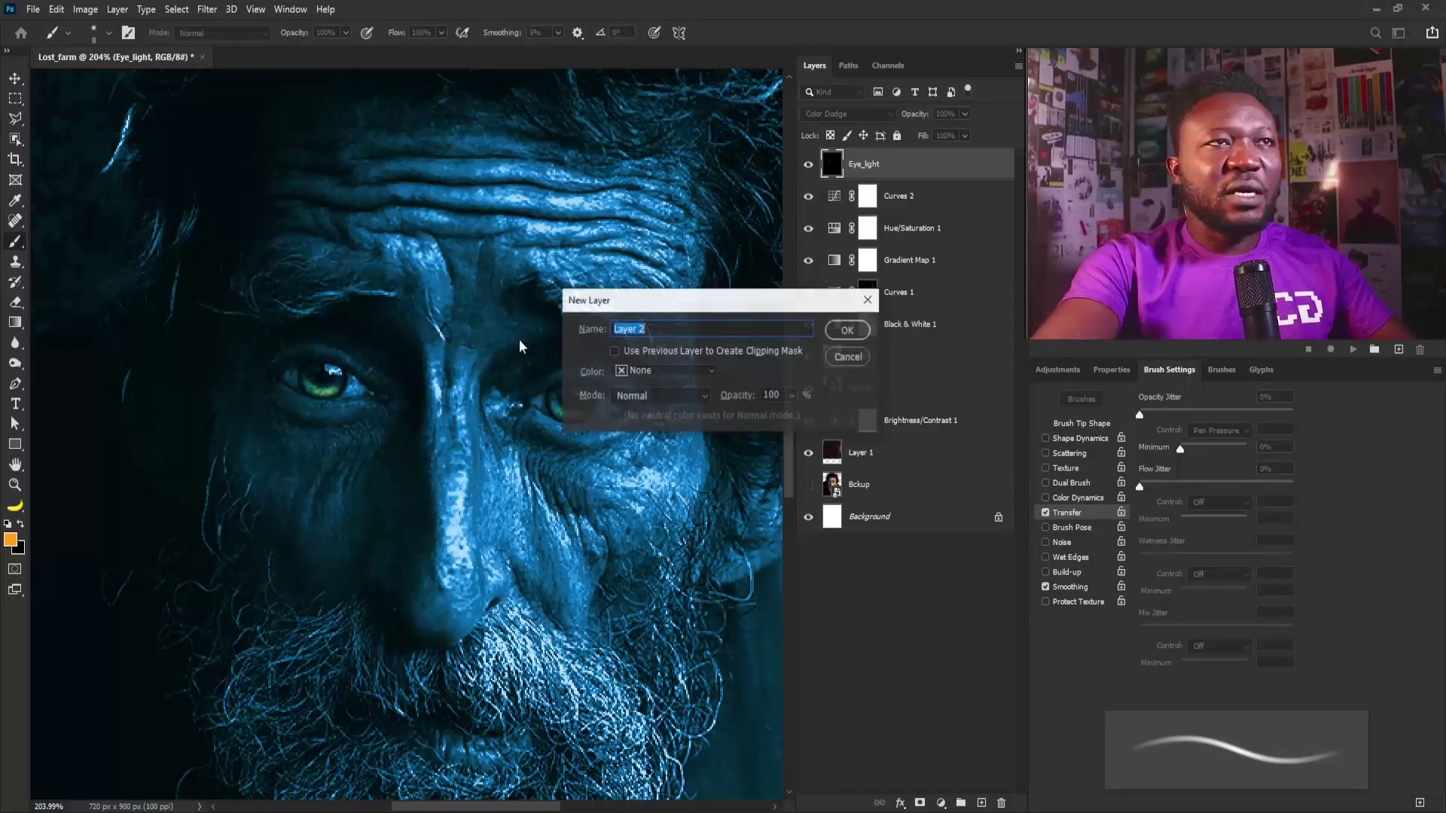
text(Eye)
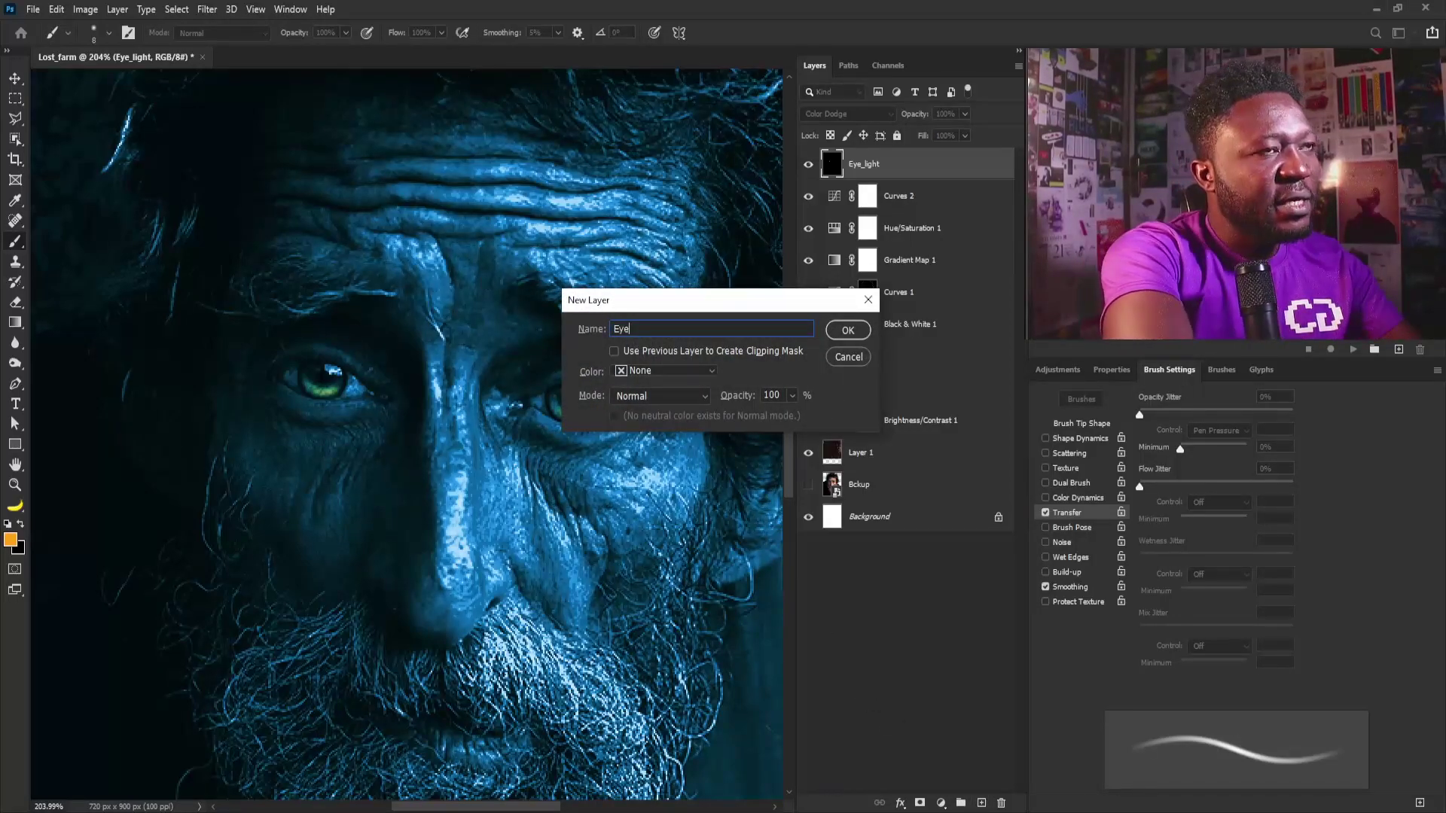
text(_glow)
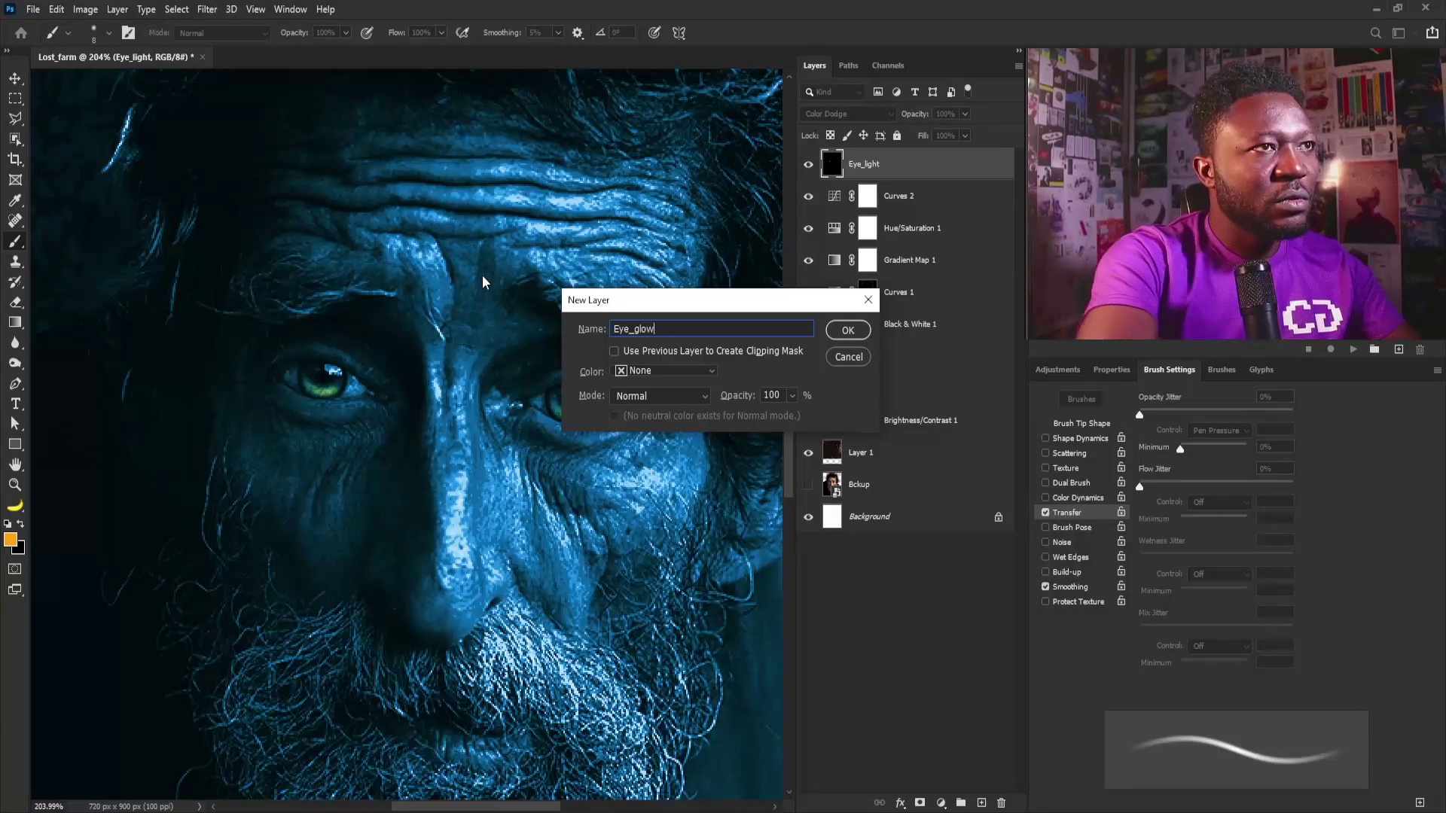
click(847, 331)
click(846, 113)
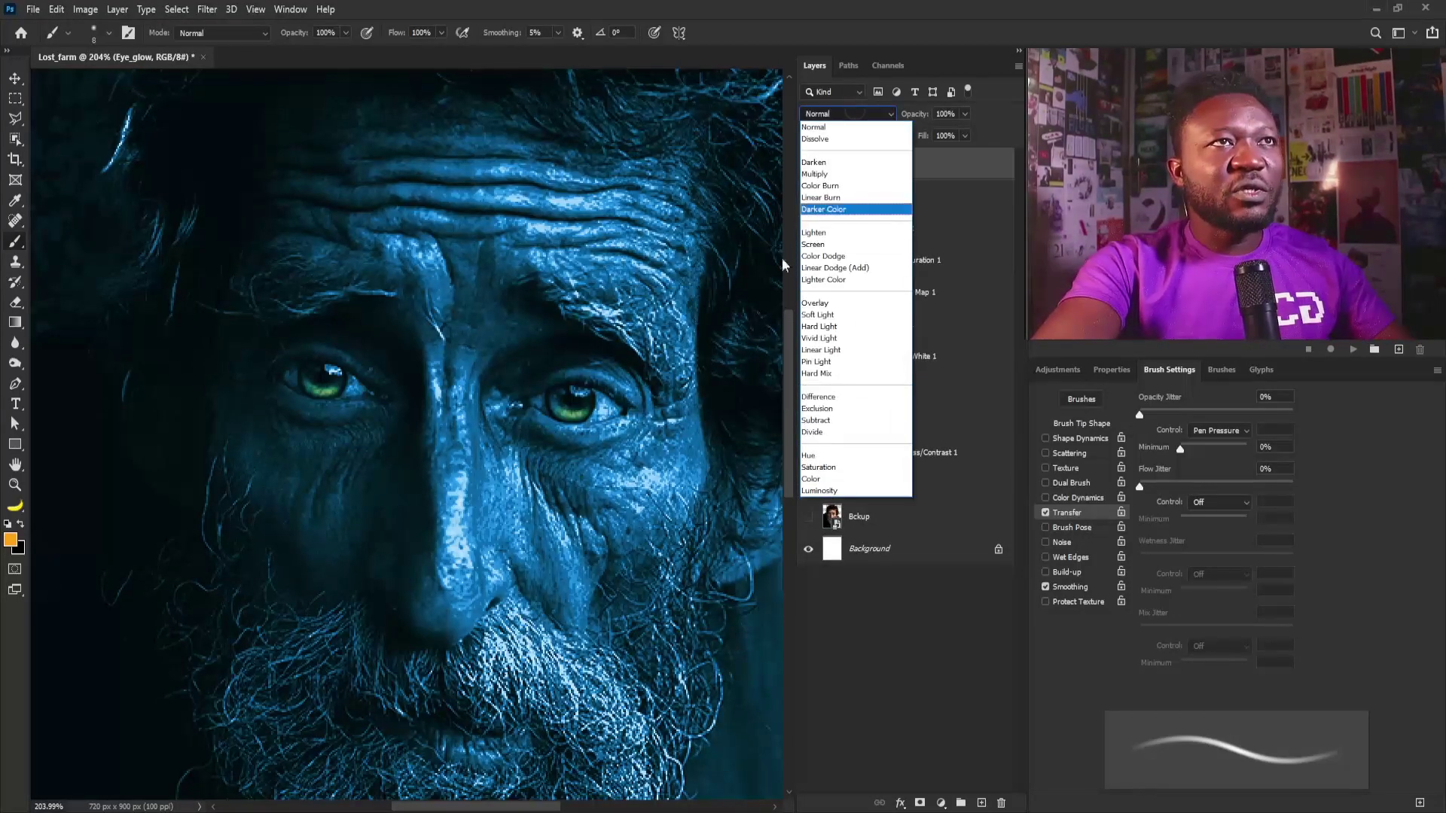
click(815, 244)
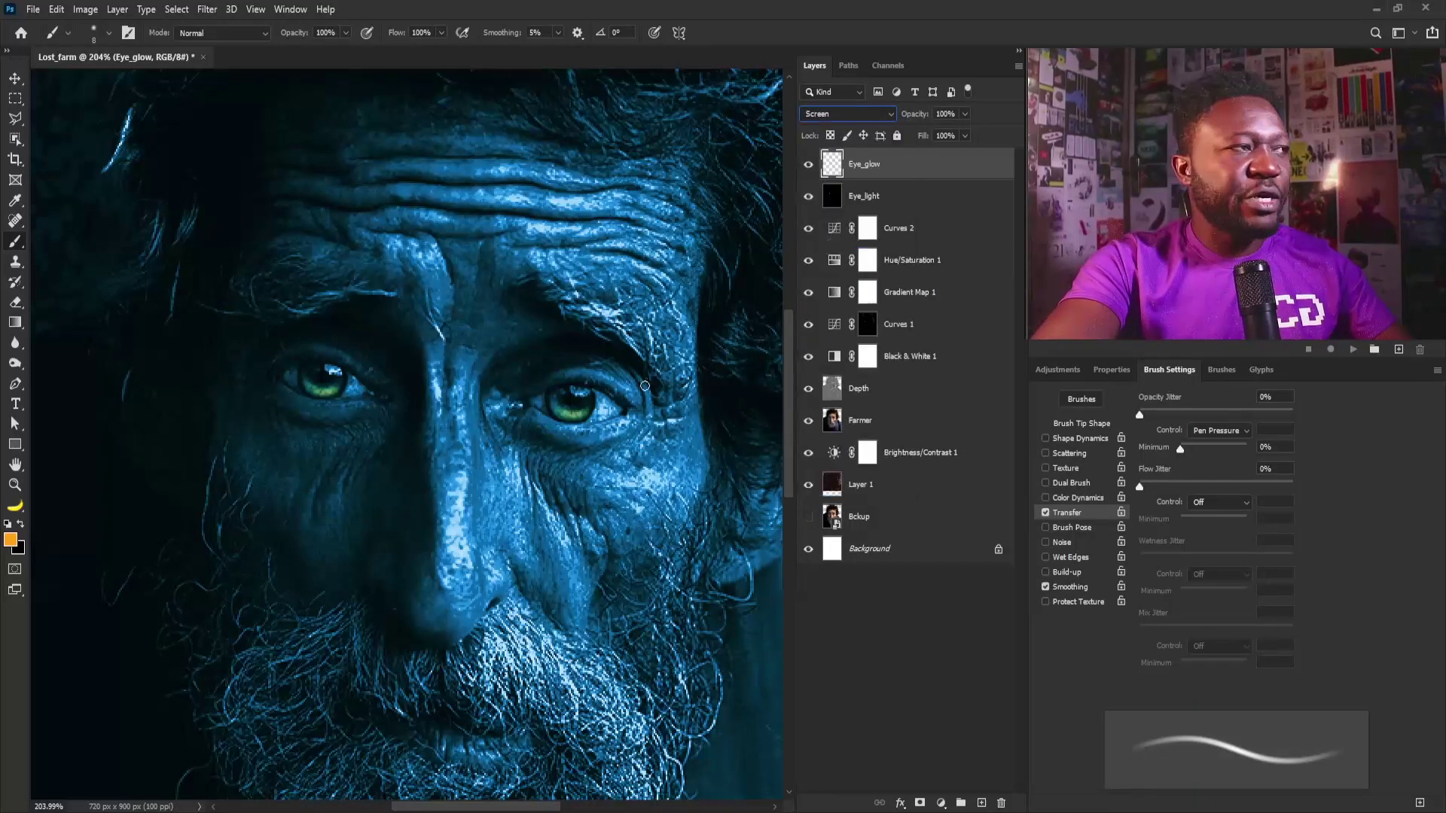
Paint soft orange glow over the irises of both eyes on the Eye_glow layer, redoing the first stroke
mouse_move(296, 406)
mouse_down()
mouse_move(352, 460)
mouse_move(426, 417)
mouse_move(407, 399)
mouse_move(451, 396)
mouse_move(471, 377)
mouse_up()
key(ctrl+z)
mouse_move(358, 360)
mouse_down()
mouse_move(407, 396)
mouse_move(473, 382)
mouse_up()
drag(599, 321, 152, 379)
drag(495, 410, 234, 403)
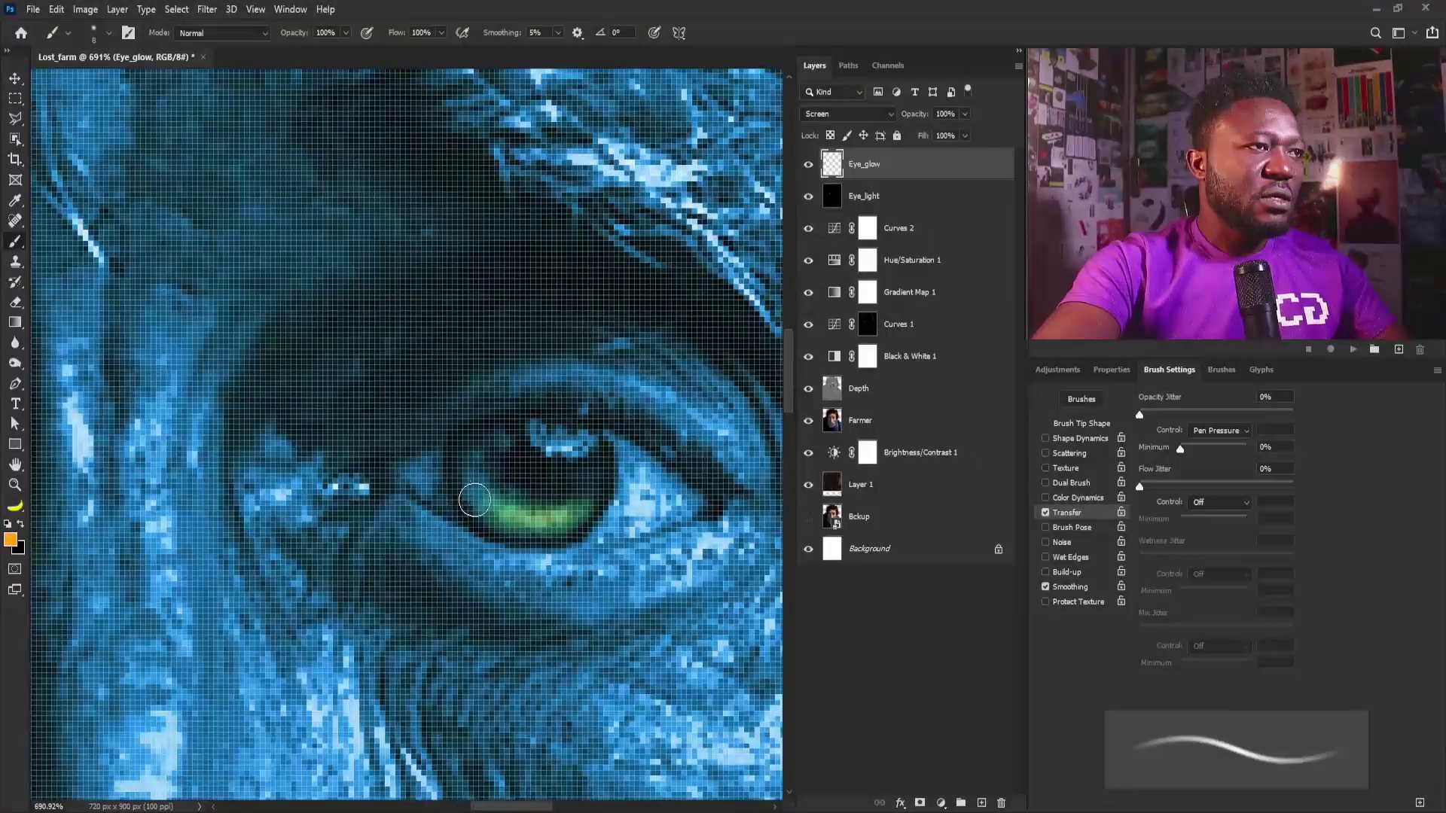
drag(480, 494, 603, 468)
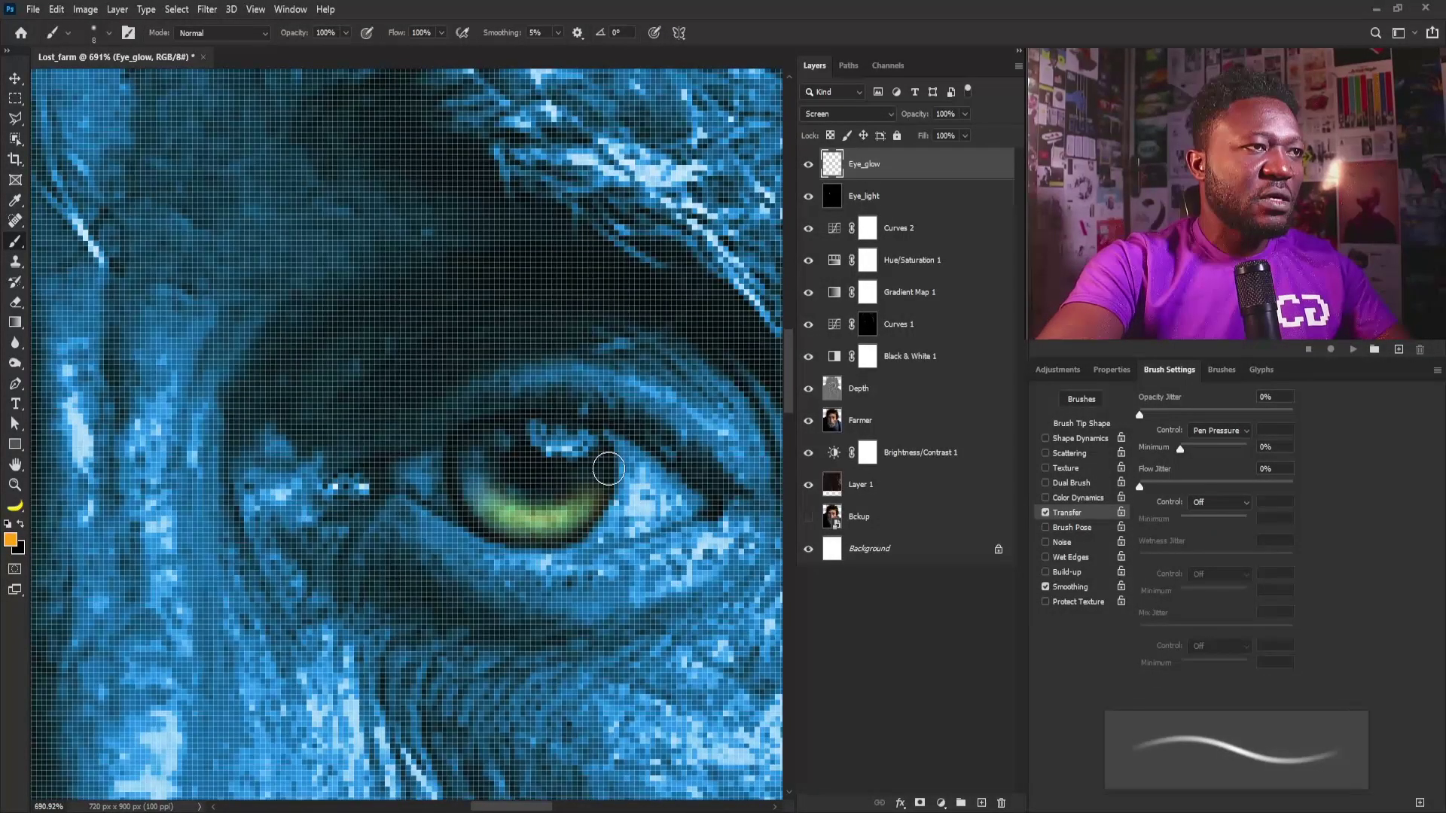
drag(588, 280, 434, 347)
mouse_move(517, 268)
mouse_down()
mouse_move(484, 391)
mouse_move(779, 267)
mouse_move(640, 407)
mouse_up()
Enlarge the placed campfire image, shift it toward the portrait's lower-left corner and set its blend mode to Screen
key(v)
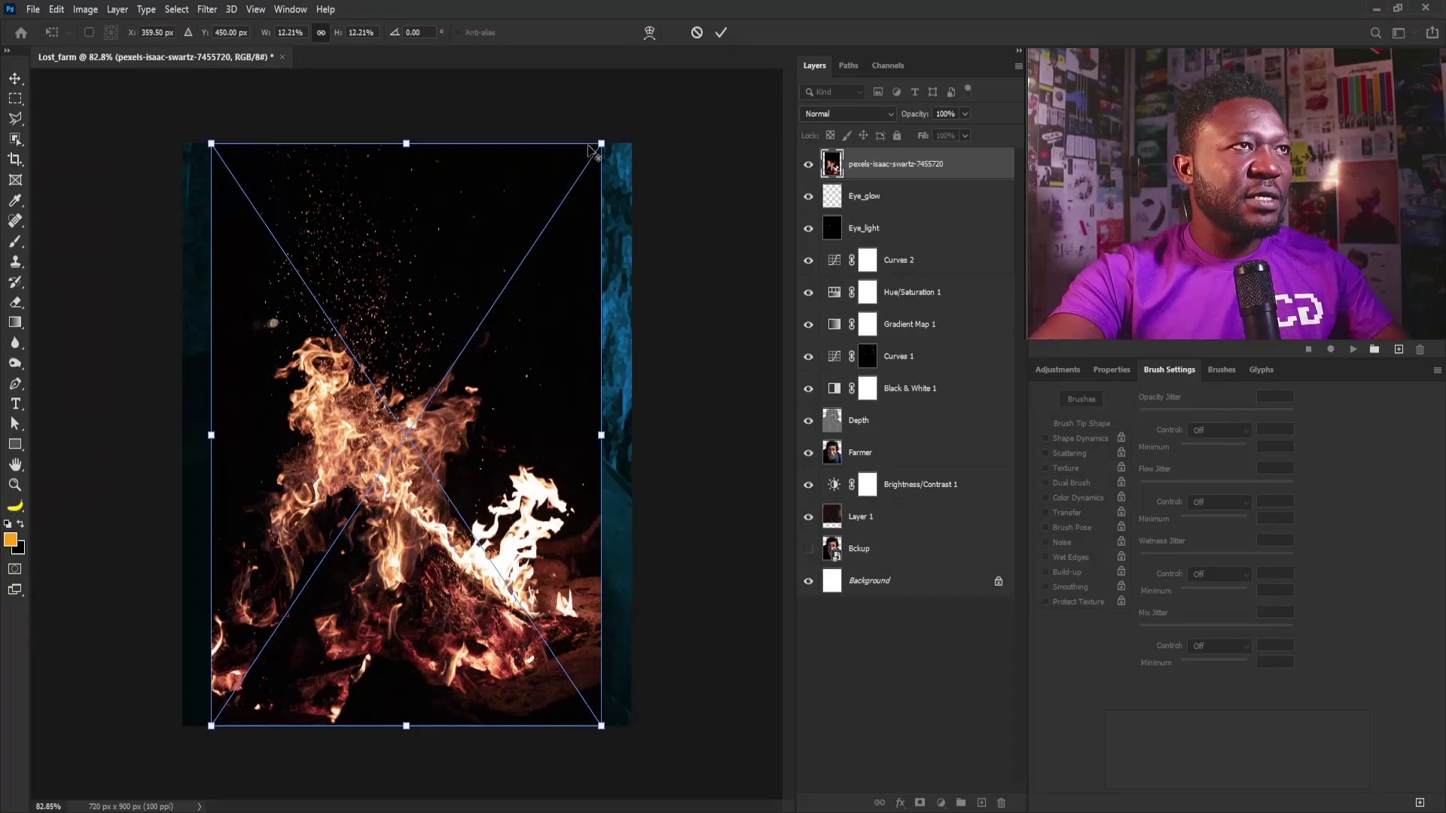
drag(601, 143, 717, 83)
drag(425, 272, 325, 616)
key(Return)
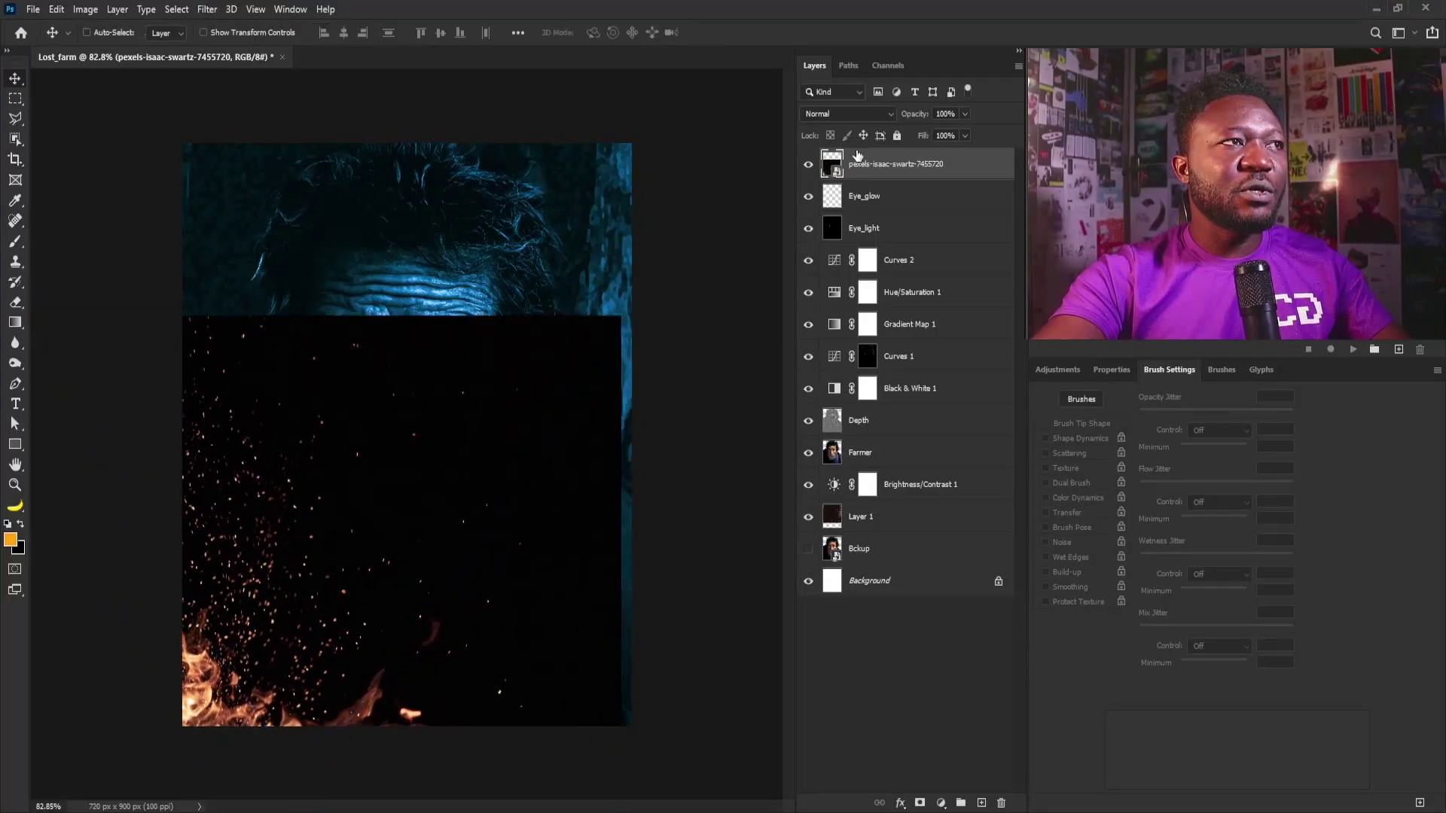
click(869, 119)
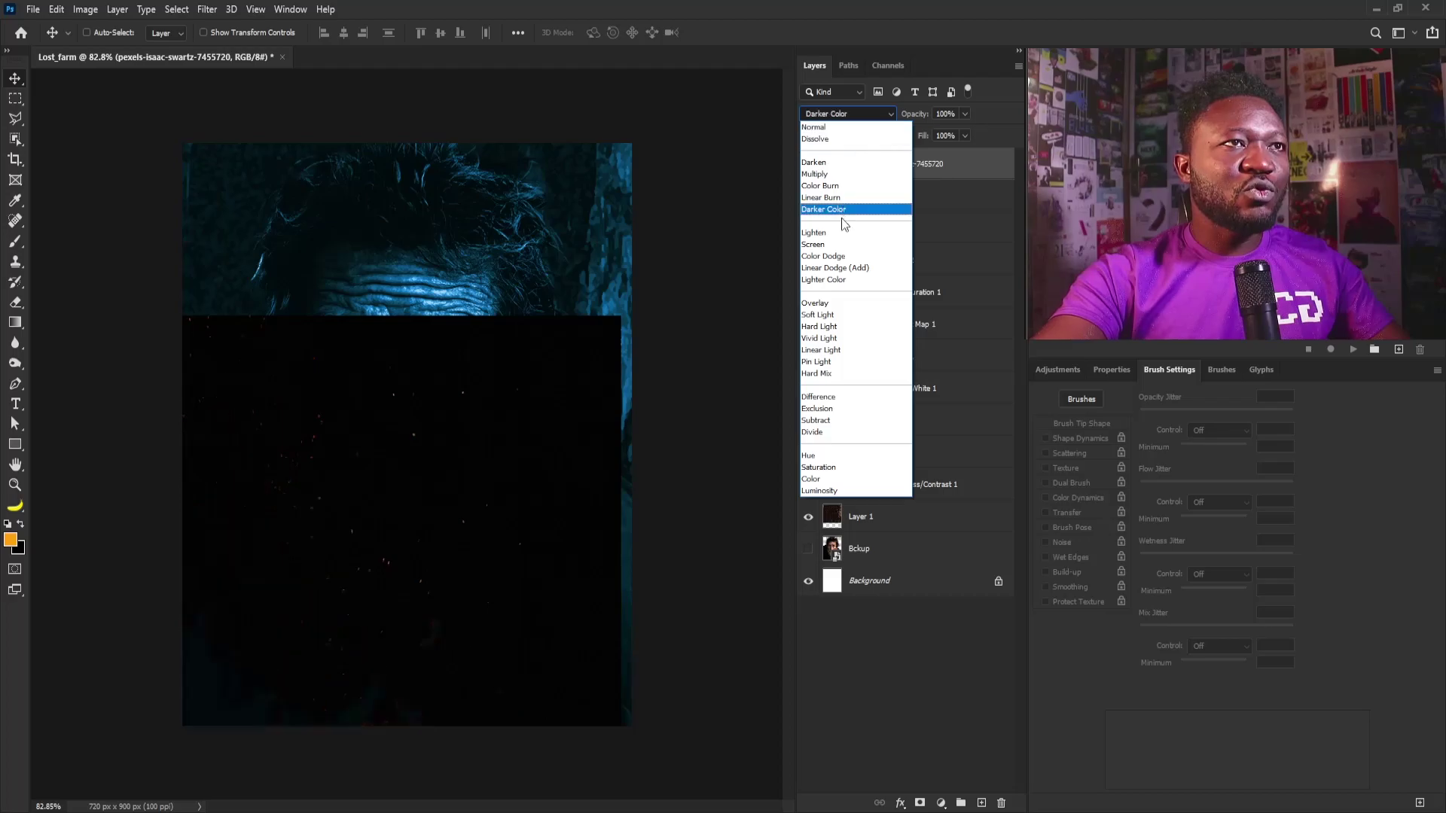
click(840, 244)
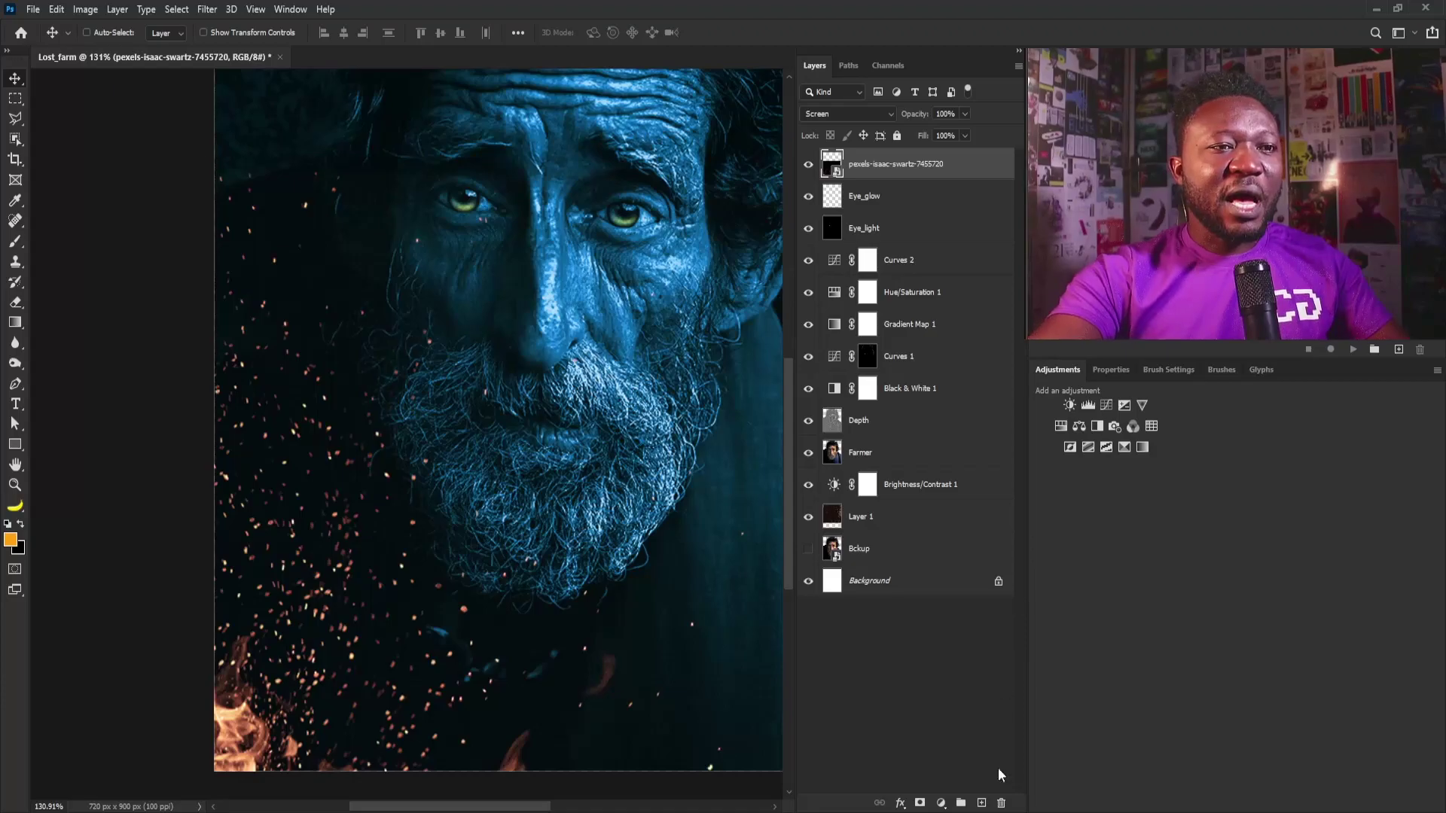
Add a Curves adjustment above the fire image and clip it to that layer
click(1105, 406)
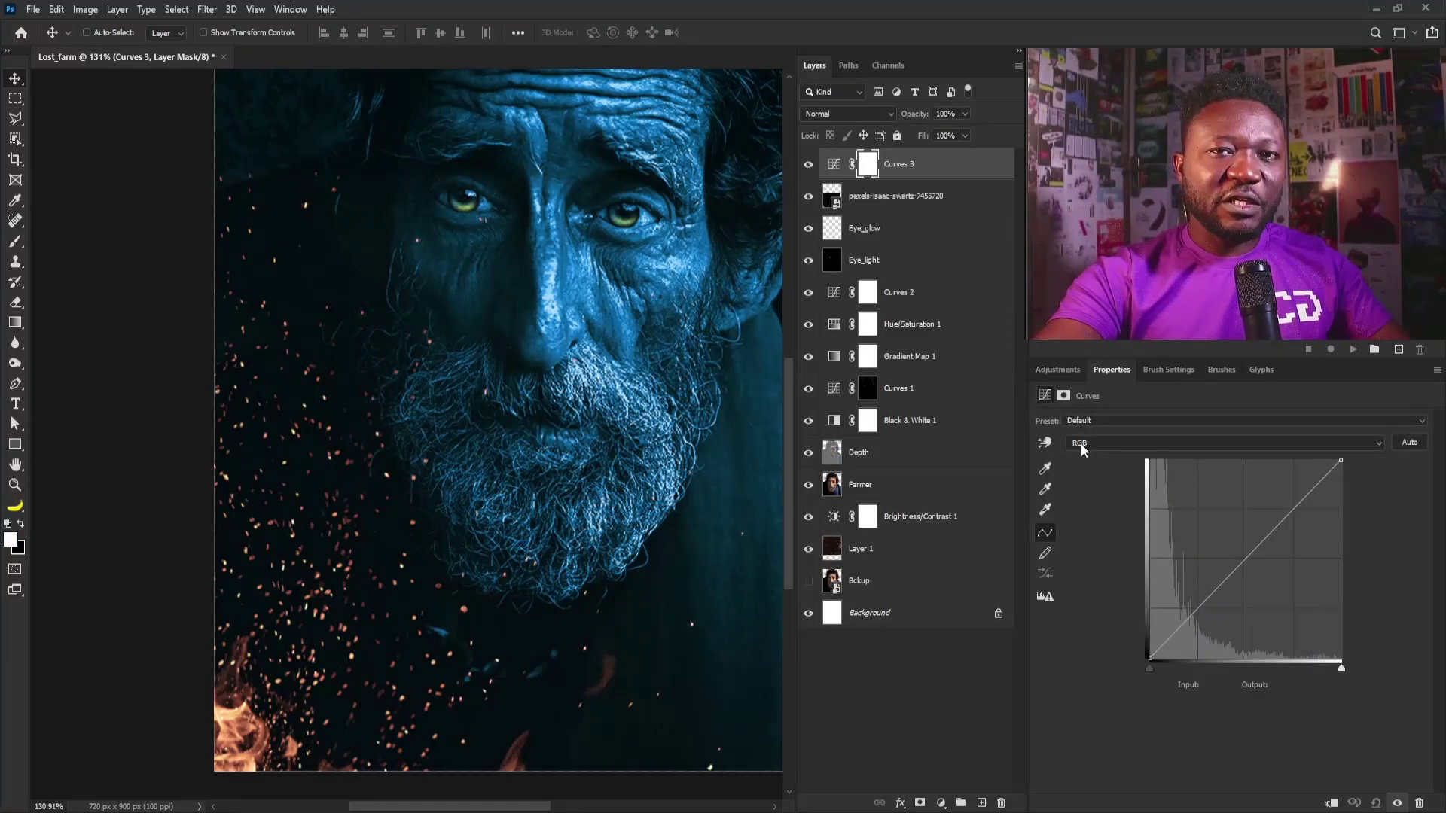
click(1138, 444)
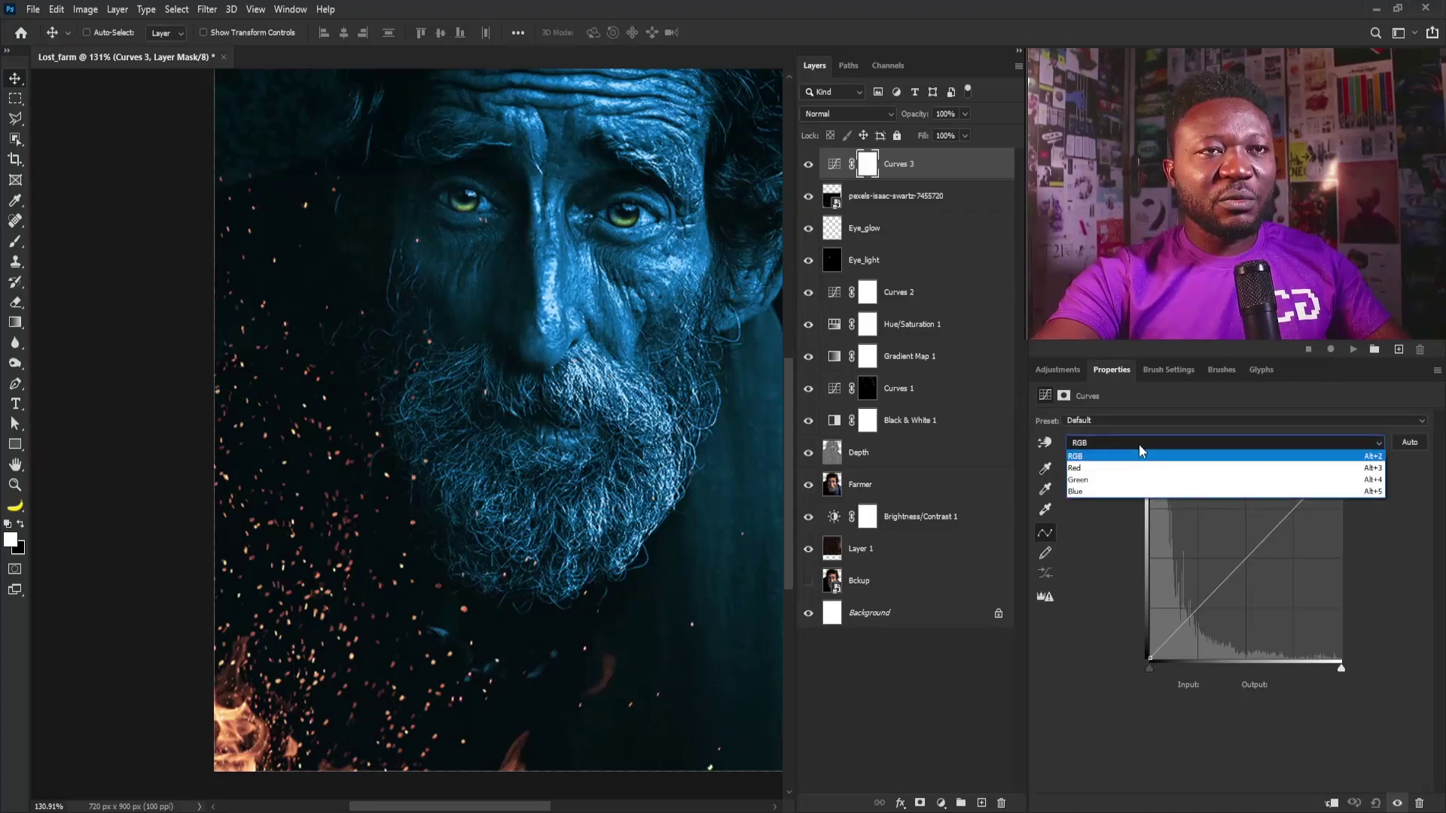
click(1122, 491)
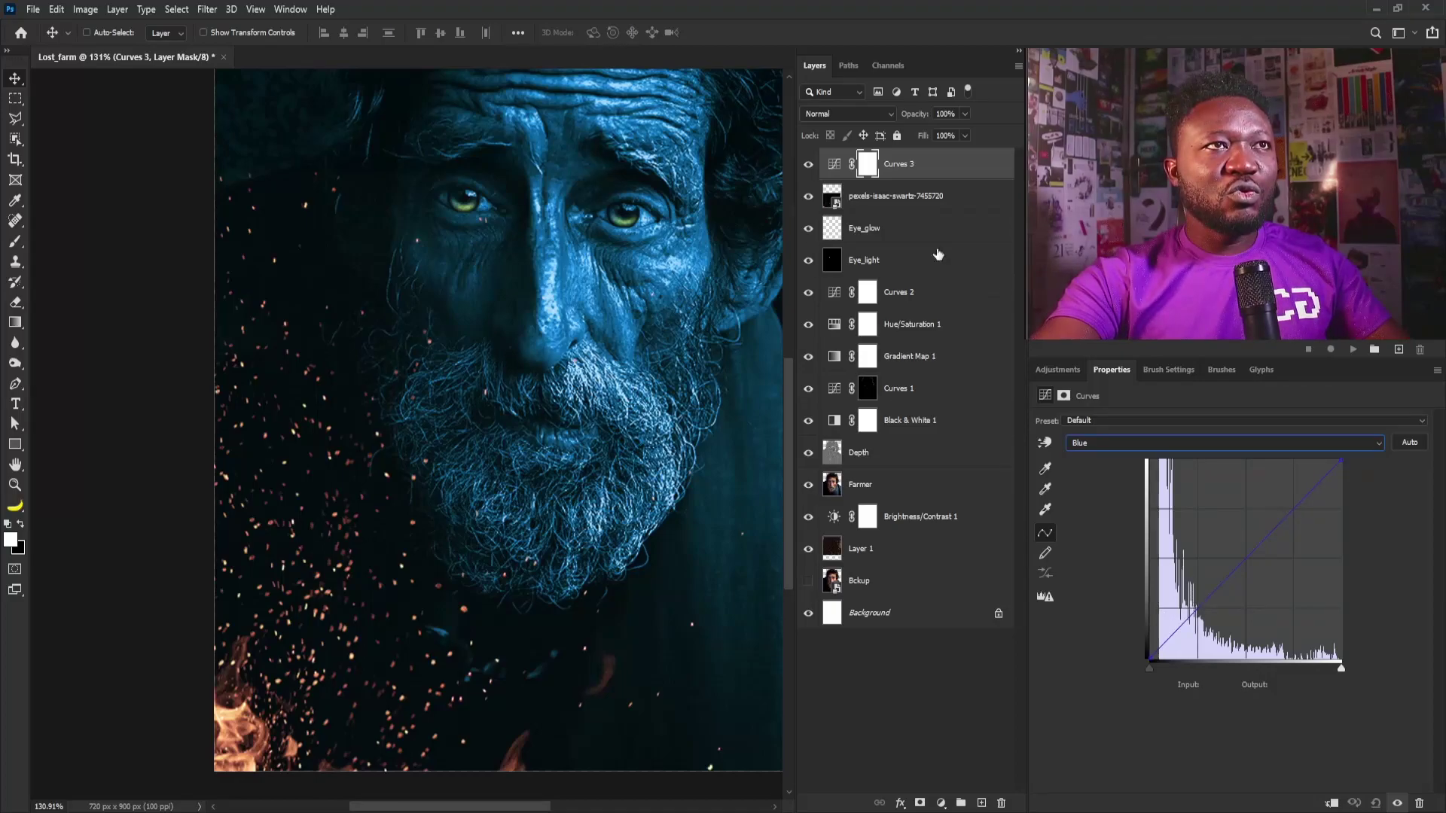
click(1332, 803)
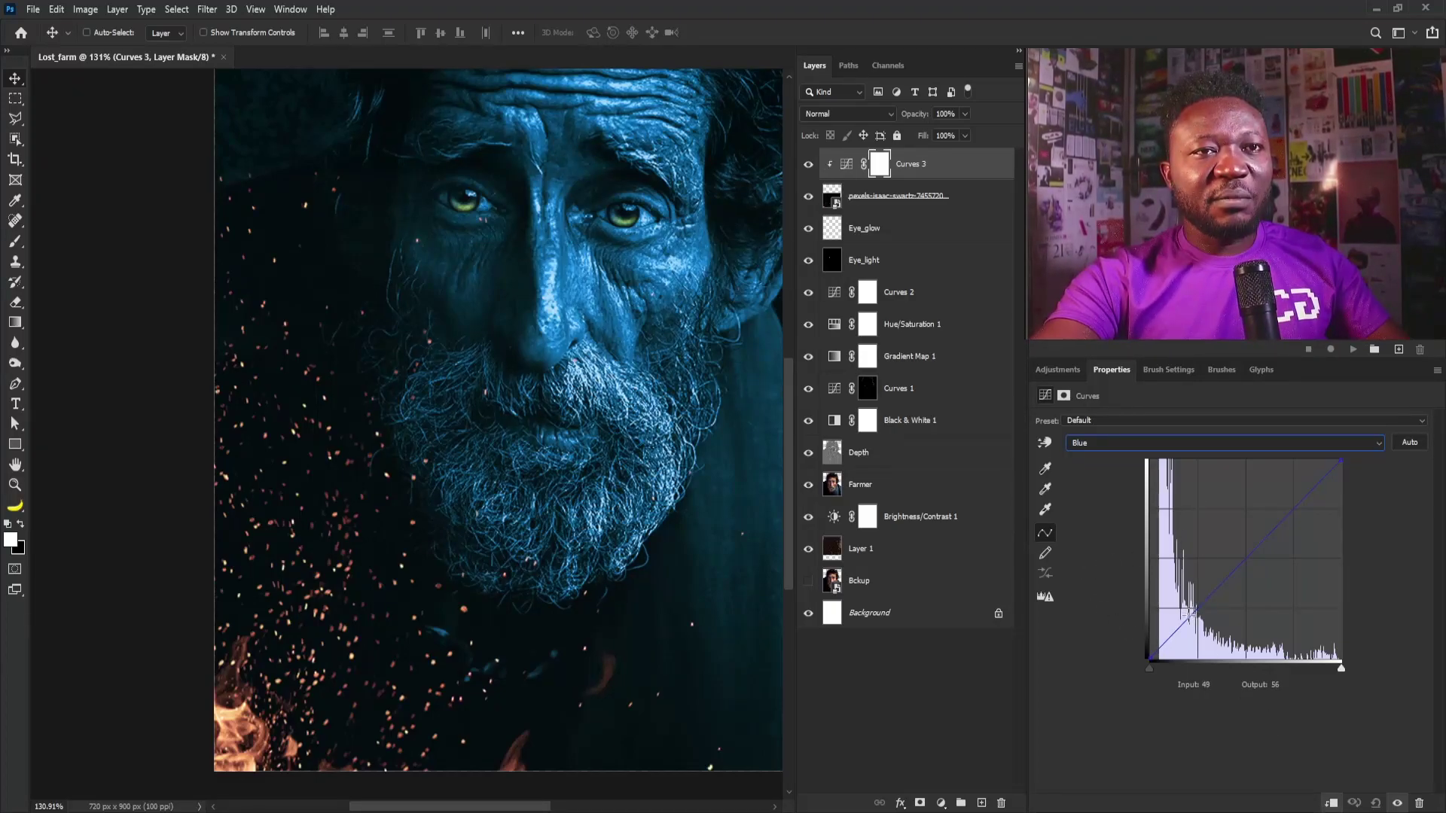
Lower the Blue channel of the clipped Curves adjustment to about input 79, output 43 to warm the fire
click(1263, 447)
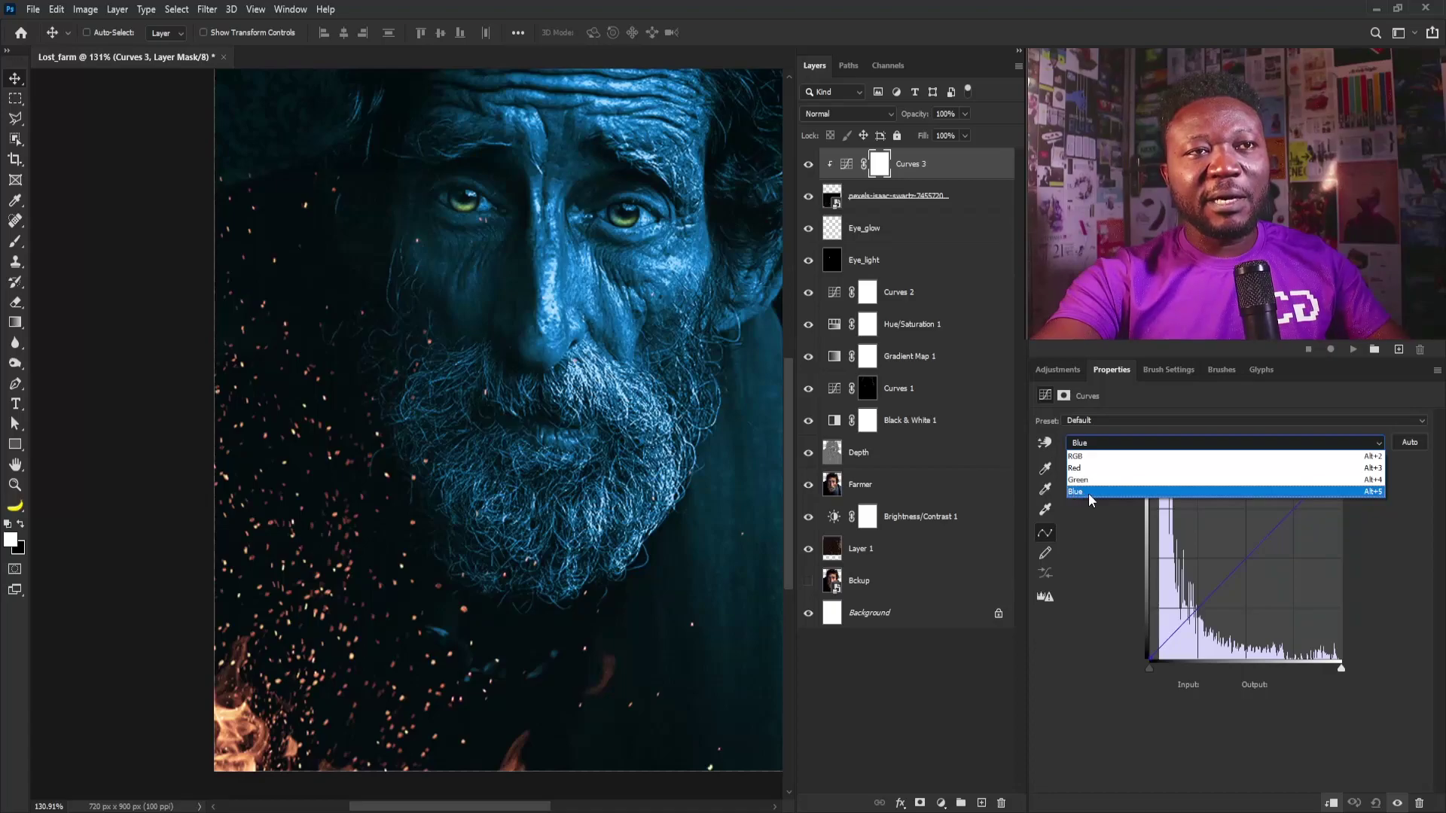
click(1312, 493)
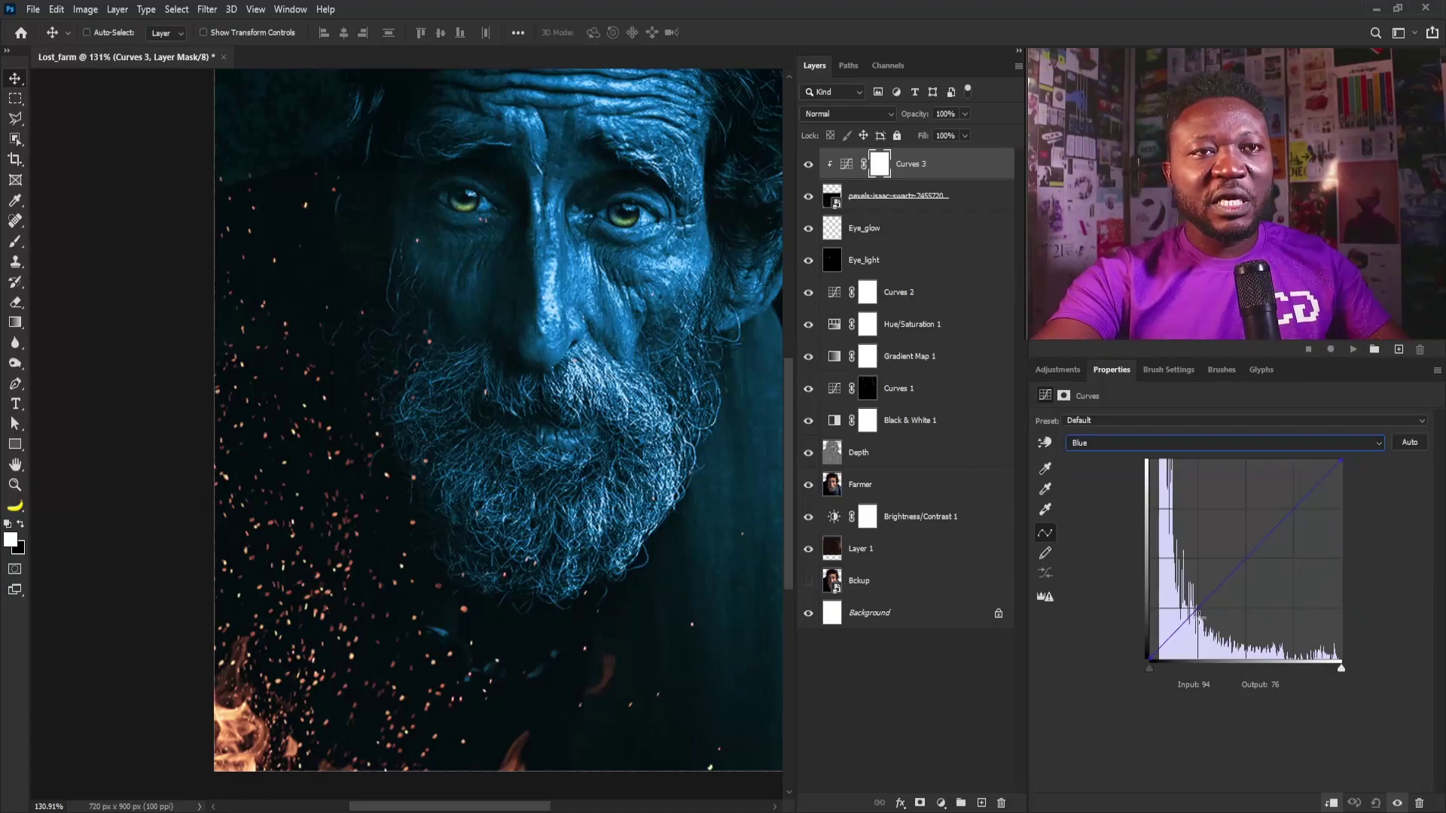
drag(1192, 617, 1199, 626)
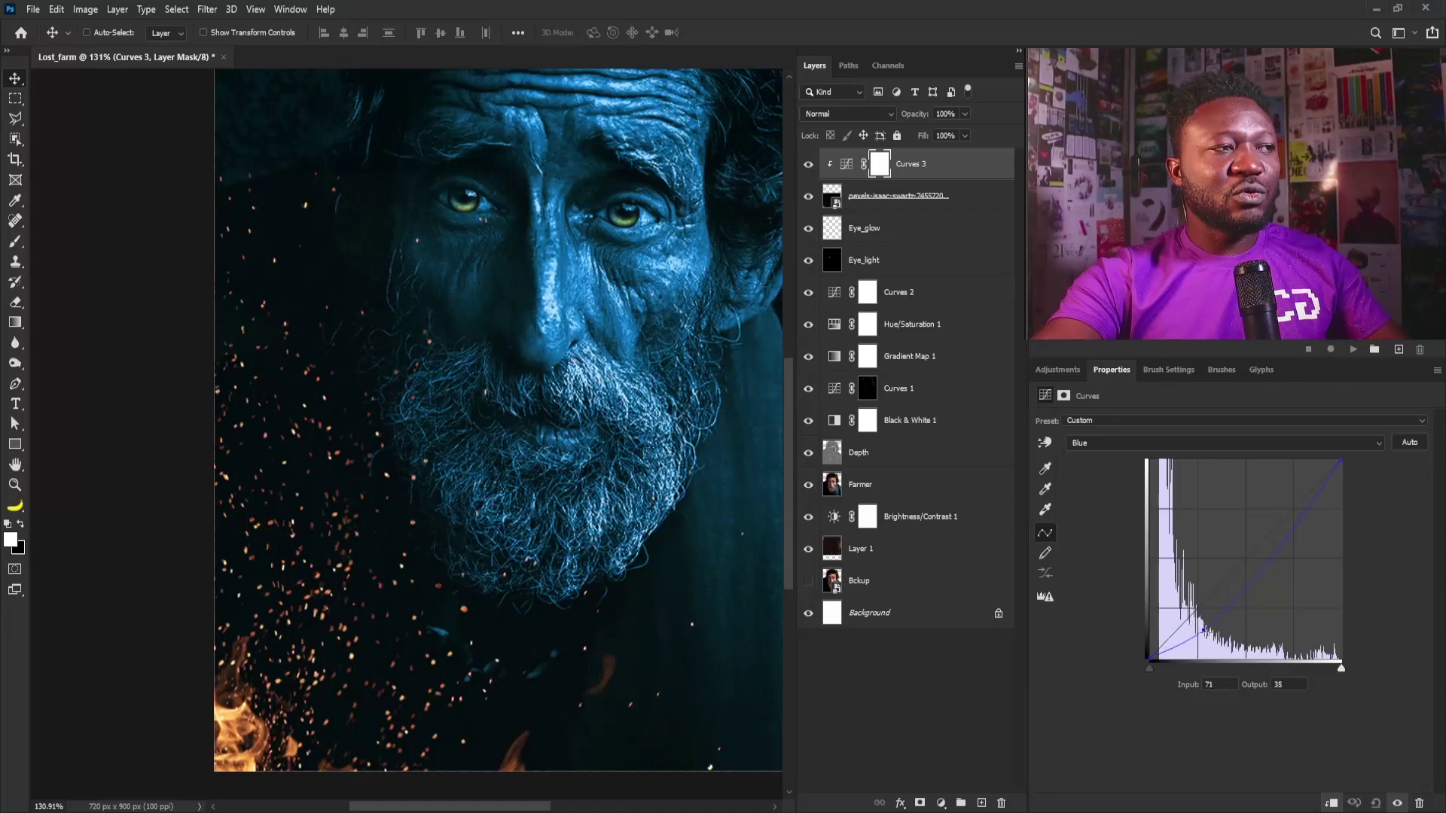
drag(1205, 633, 1209, 623)
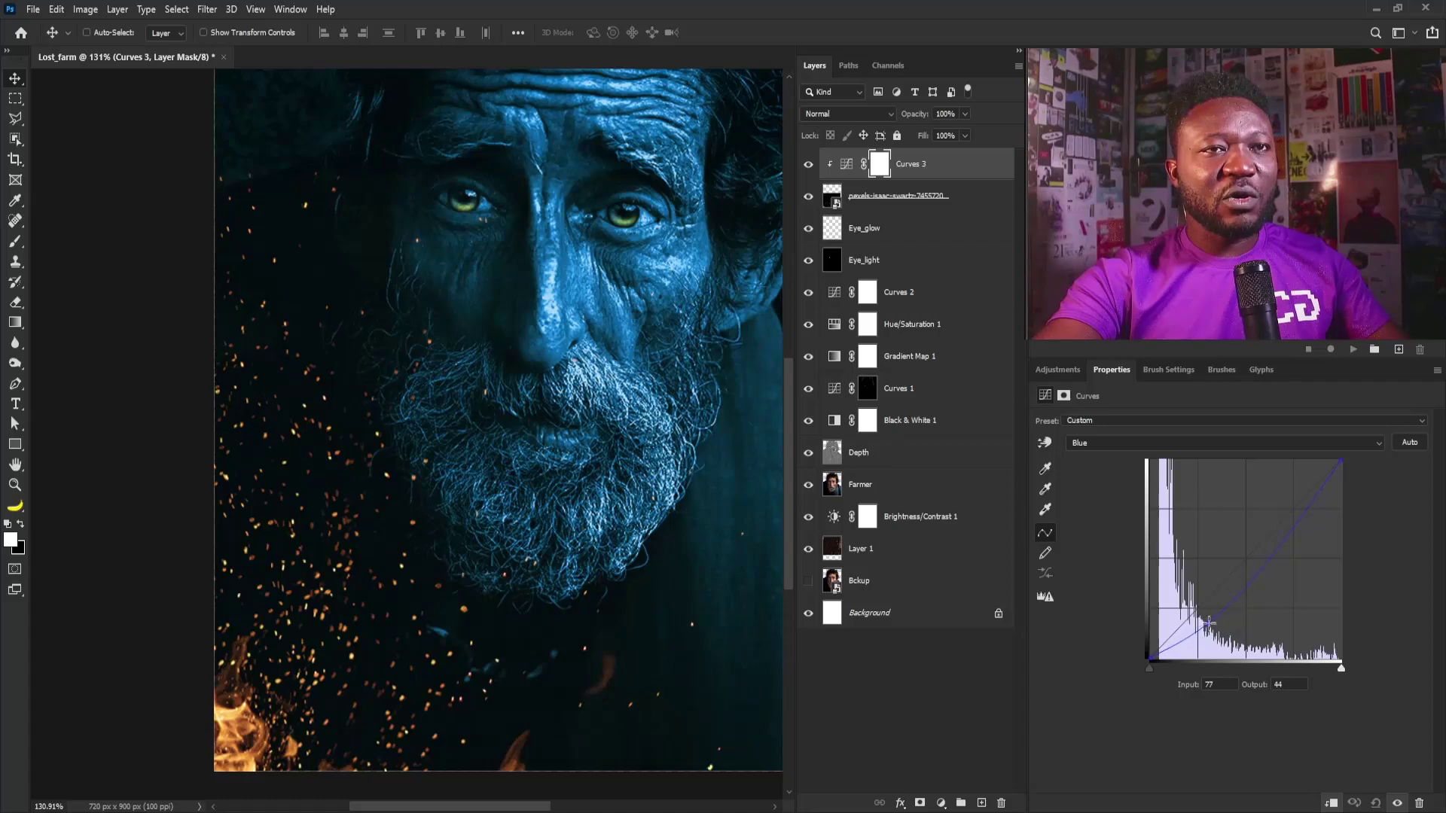
Lower the Green channel of the clipped Curves adjustment to input 72, output 56
click(1197, 444)
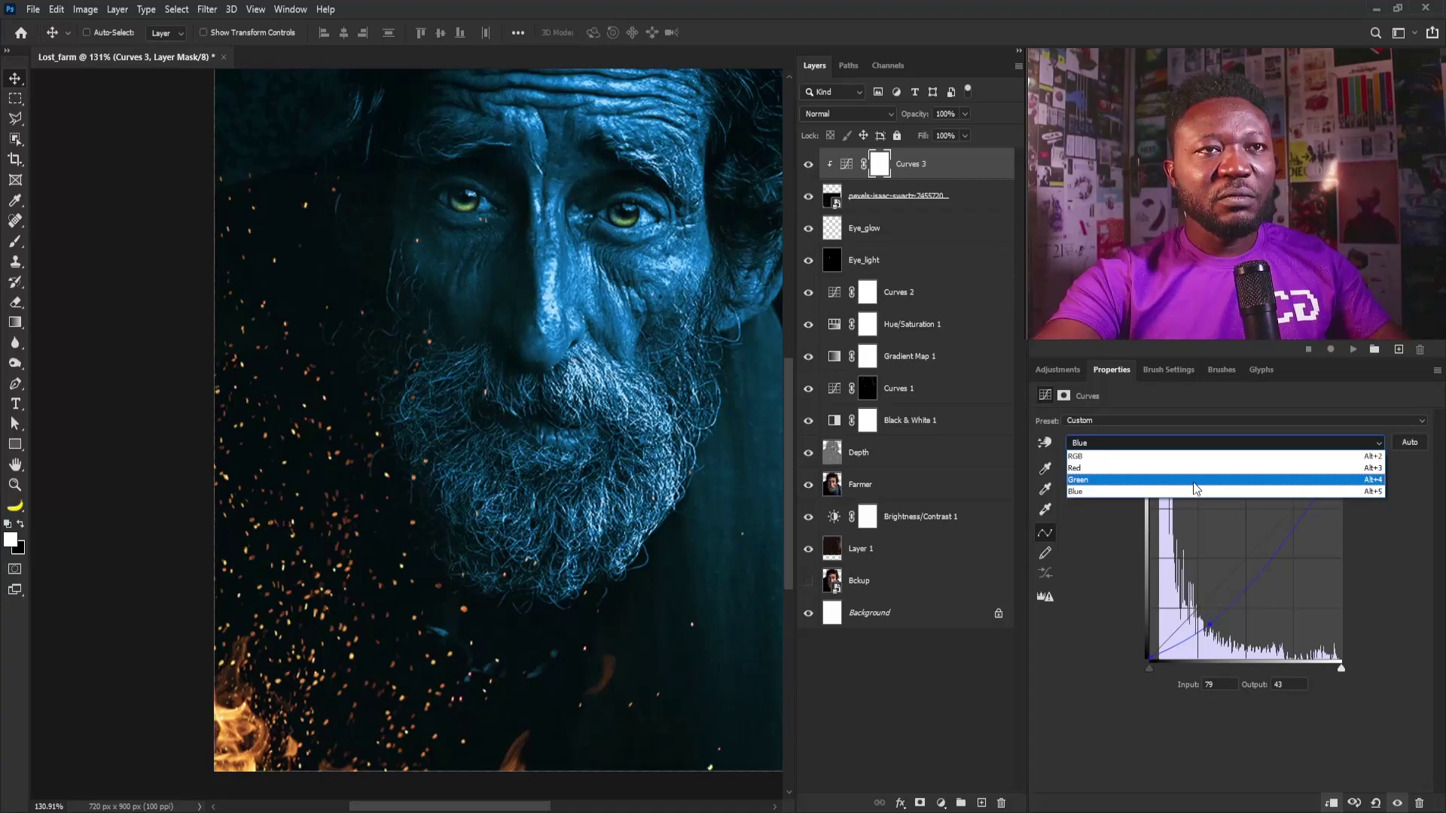
click(1193, 482)
click(1195, 449)
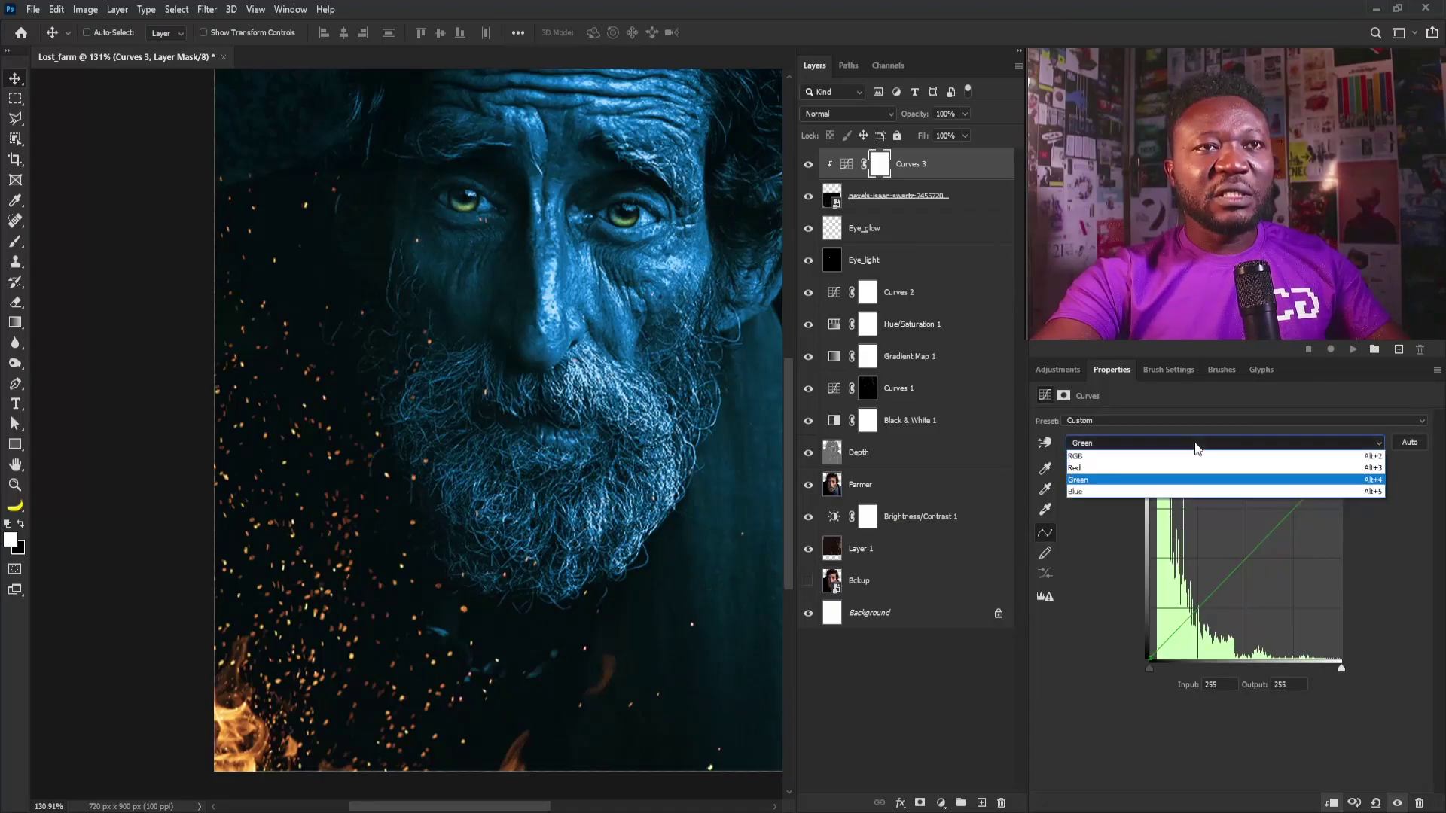
click(1197, 448)
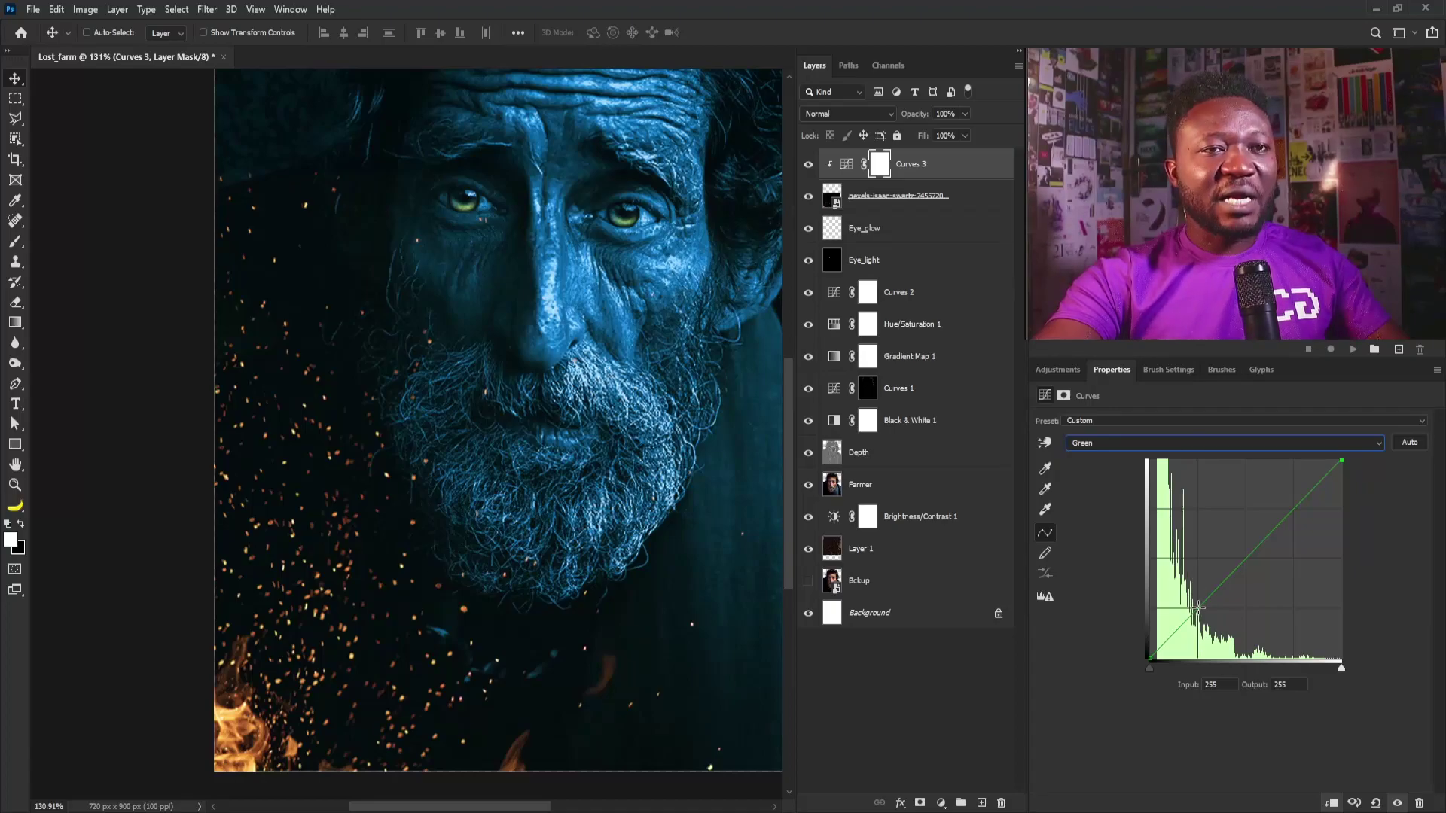
drag(1197, 606, 1206, 616)
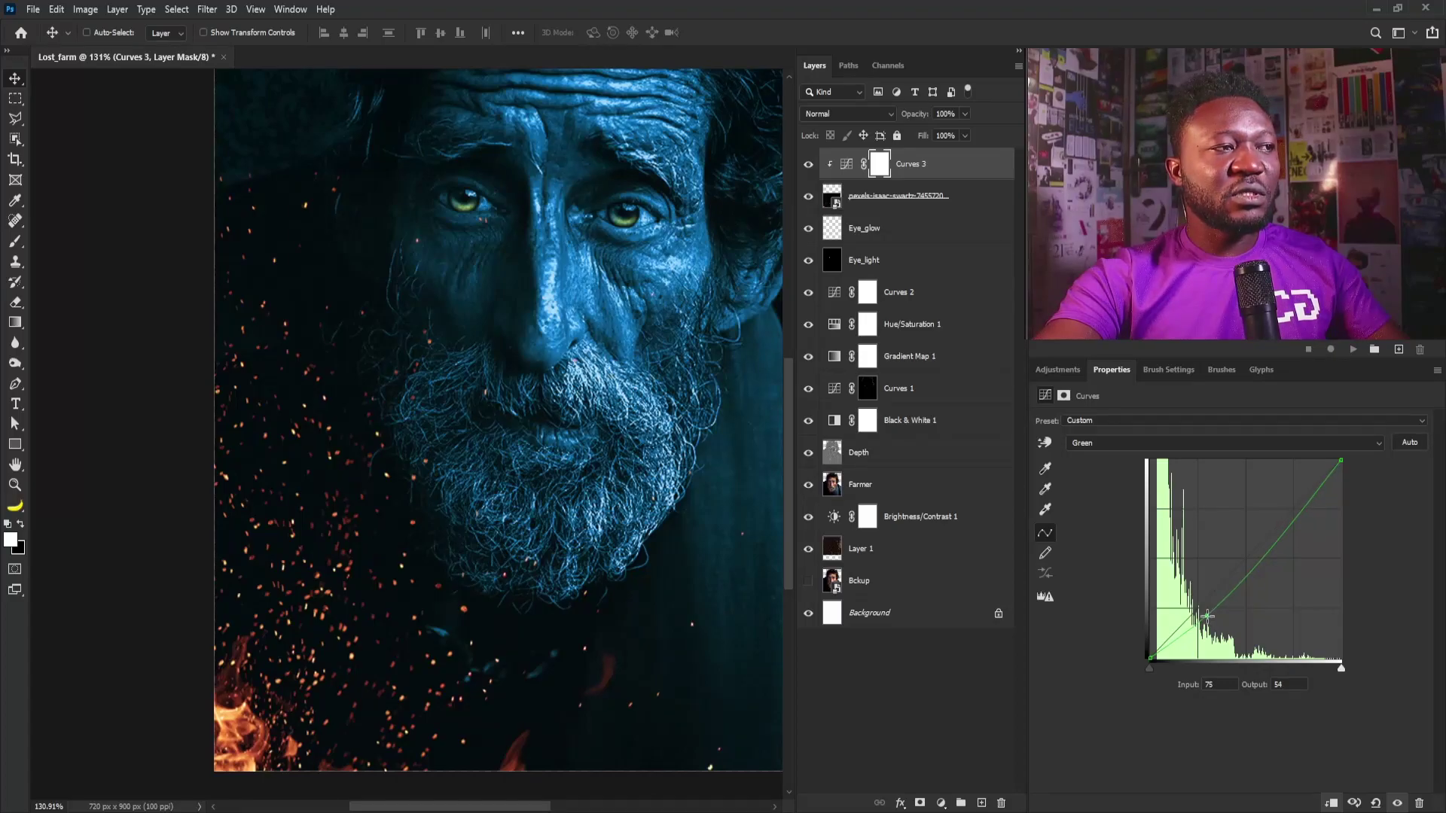
drag(1207, 616, 1205, 614)
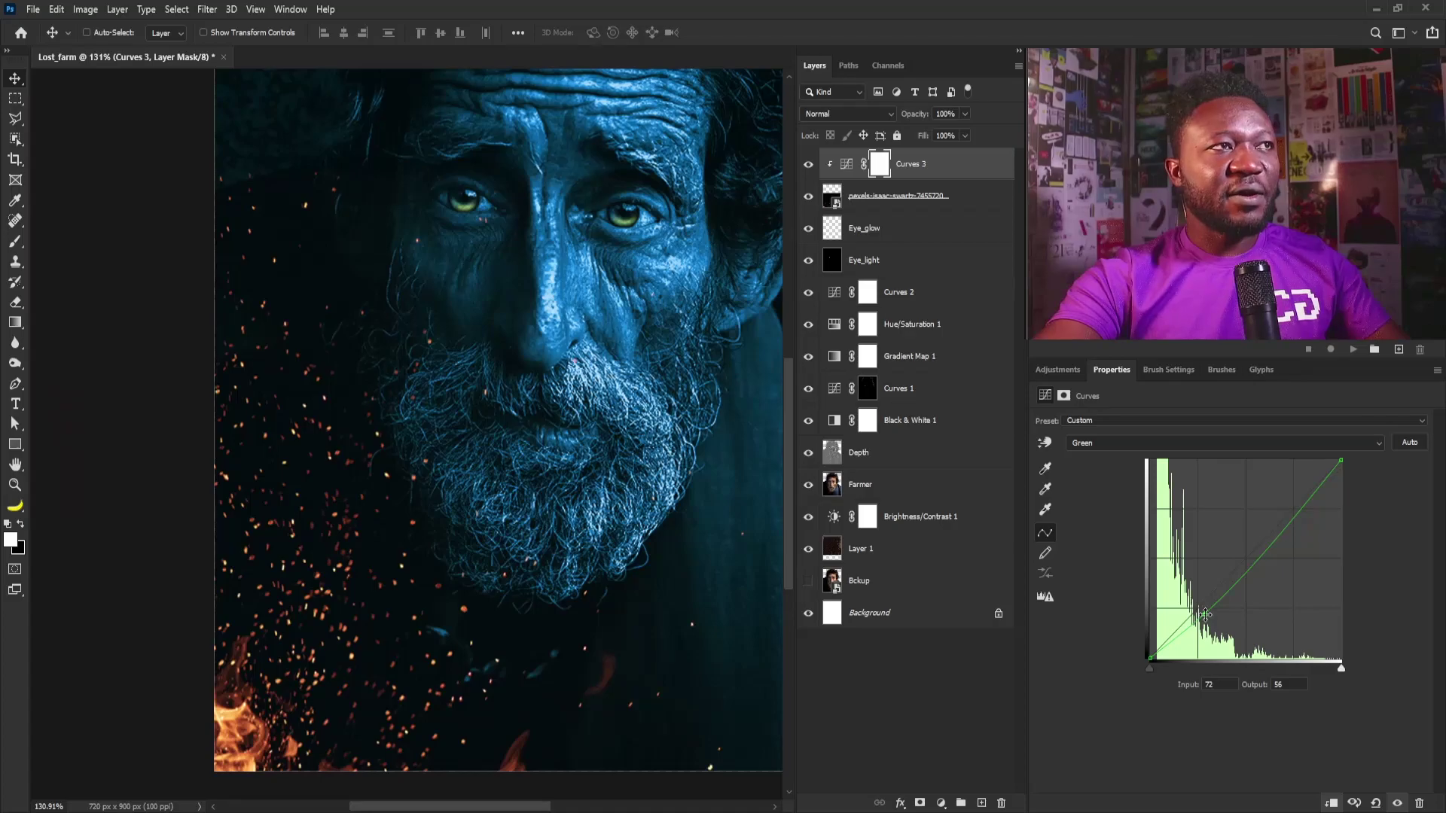
Move the fire image up slightly to about X -307 px, Y 266 px so more flames show along the lower edge
drag(484, 389, 371, 380)
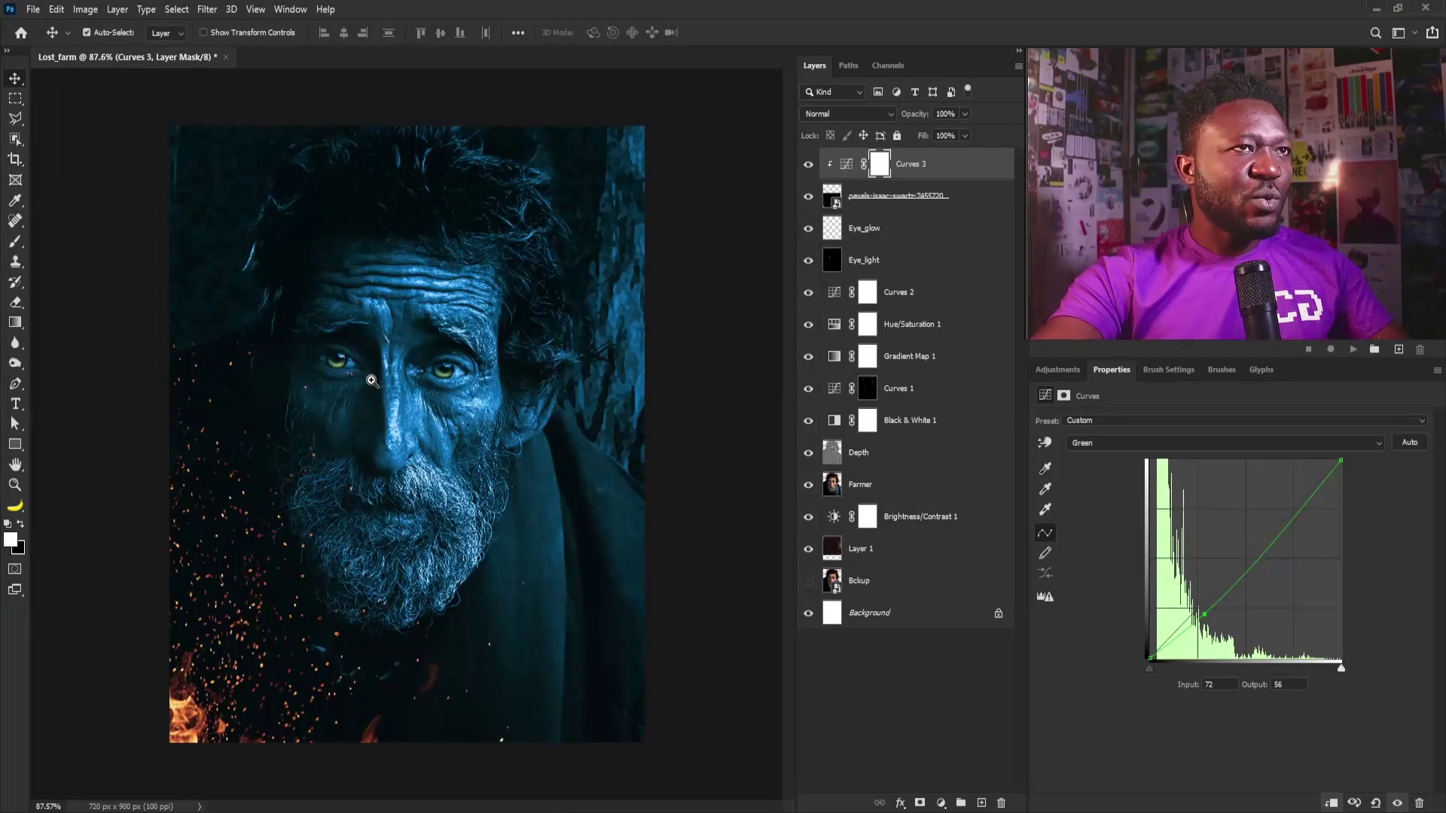
click(908, 204)
drag(907, 203, 393, 333)
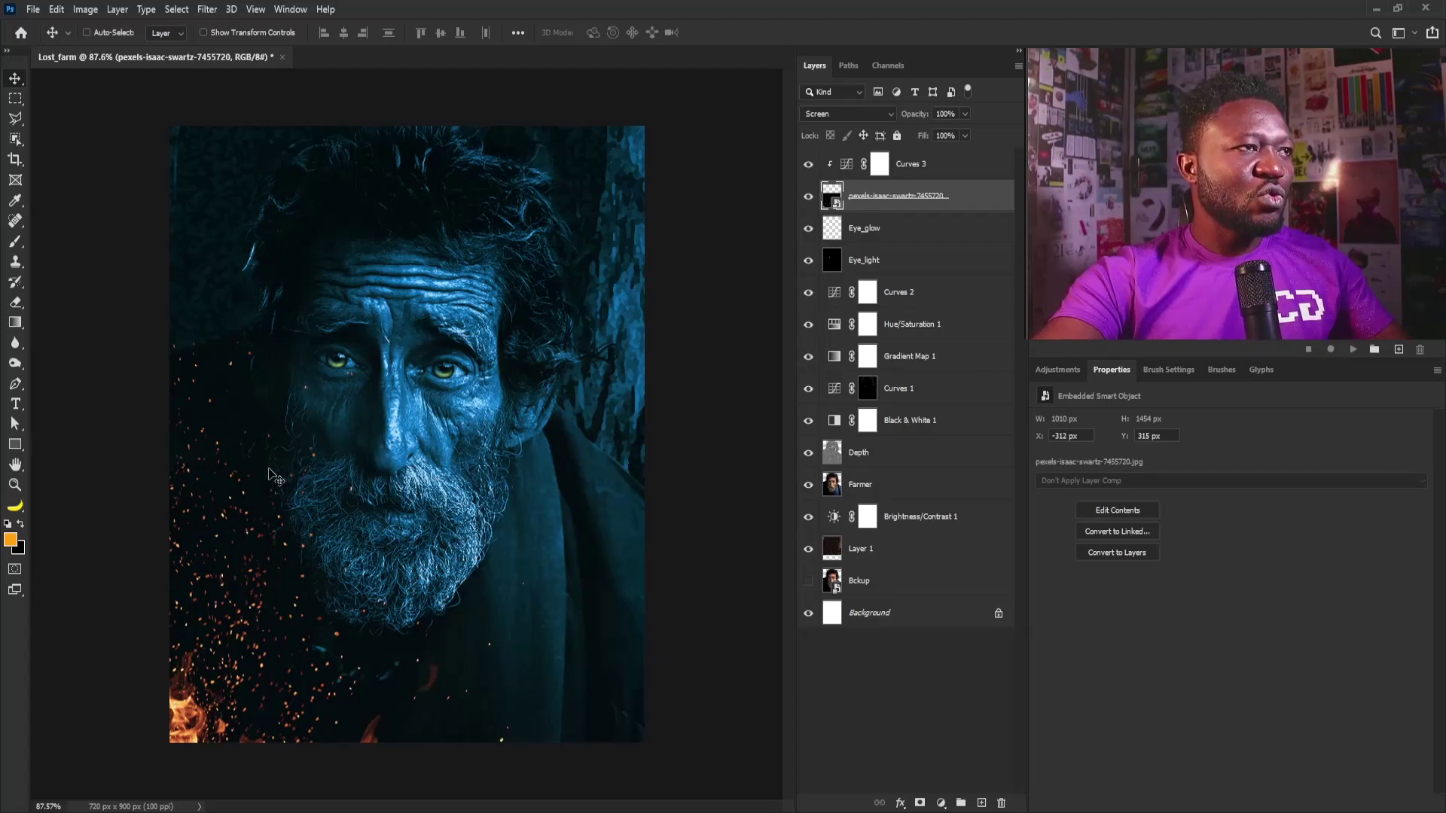
drag(271, 476, 274, 444)
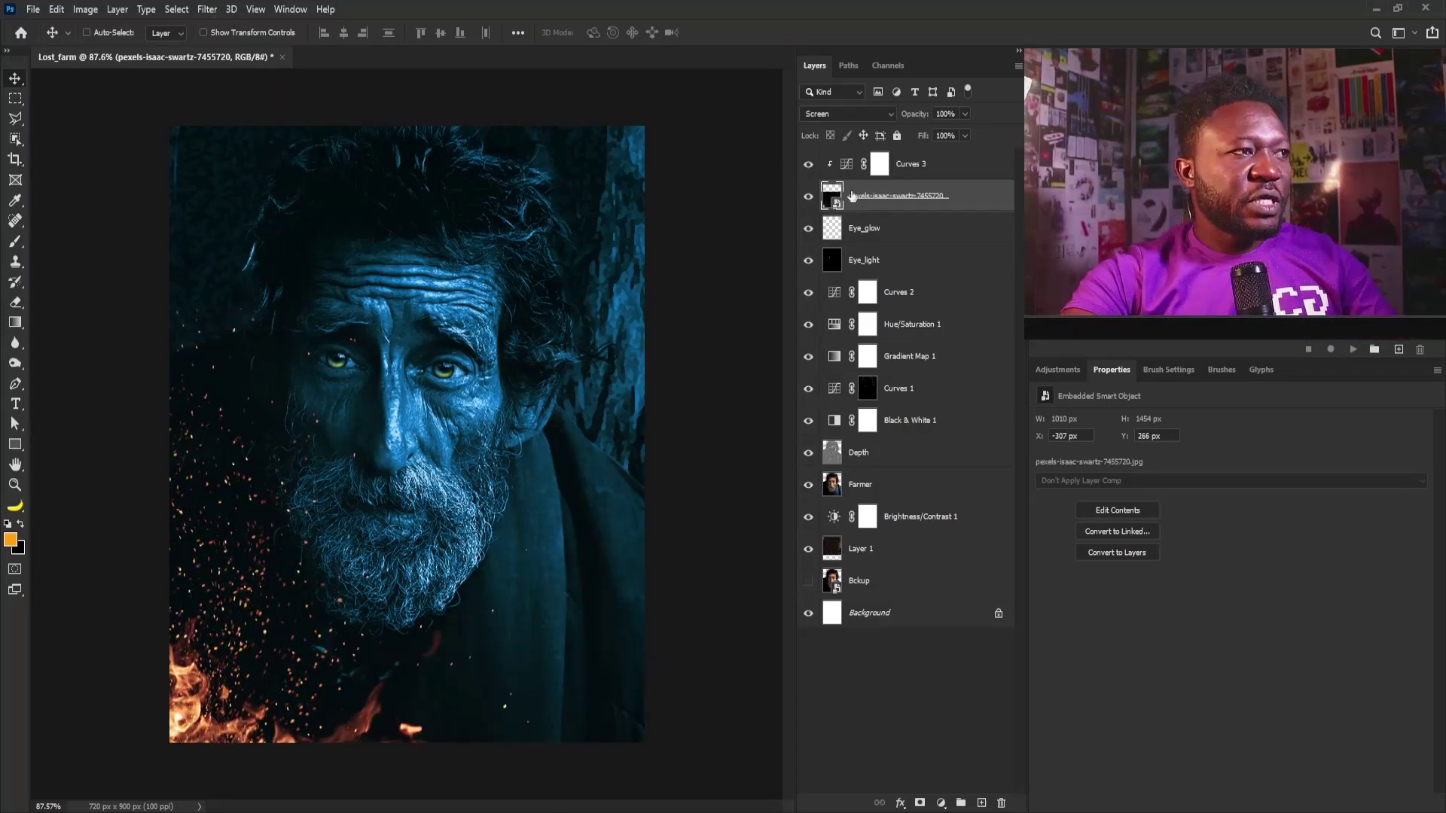
Apply a 2 px Field Blur from the Blur Gallery to the fire image
click(207, 9)
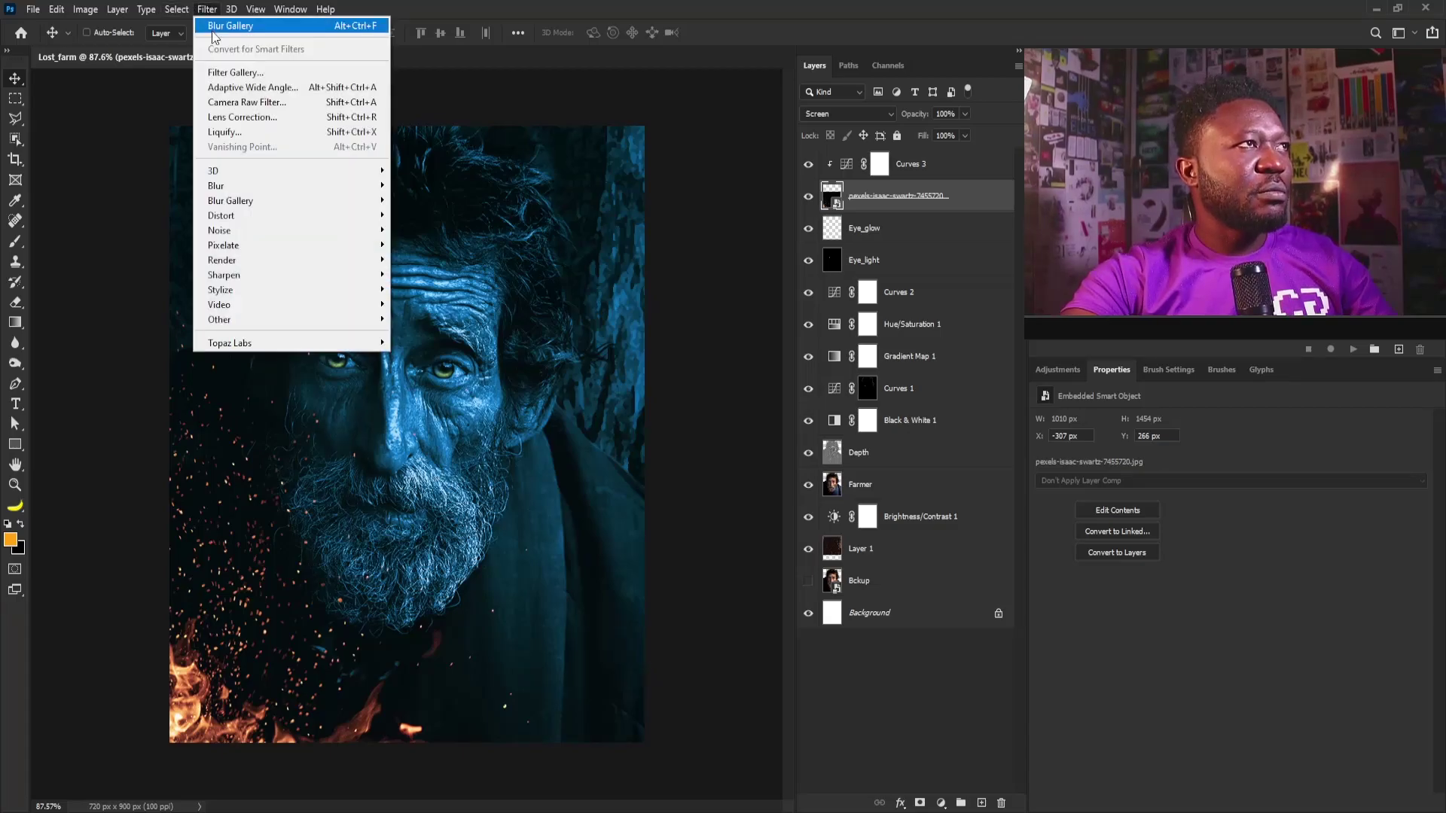
mouse_move(242, 202)
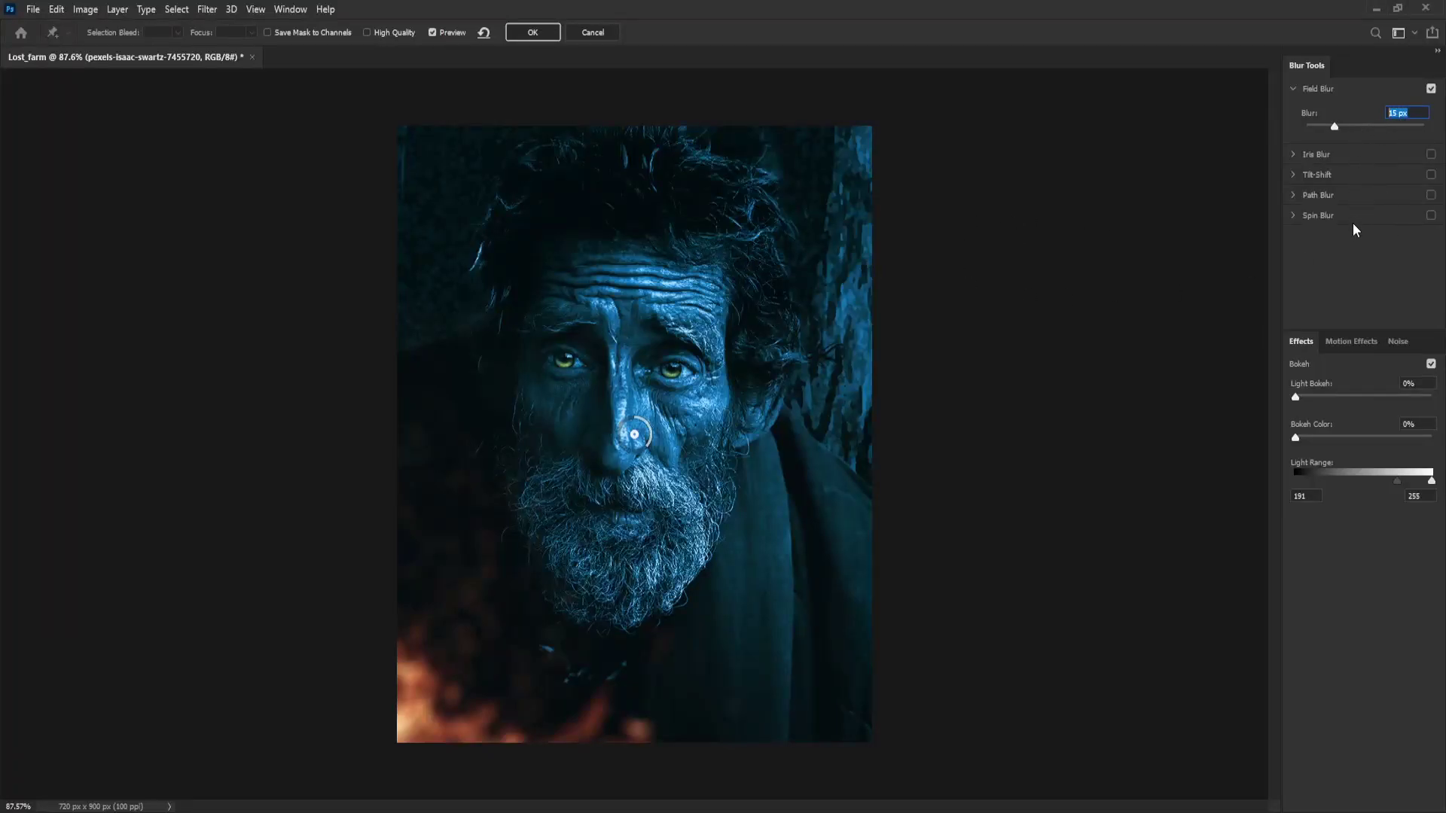
text(2)
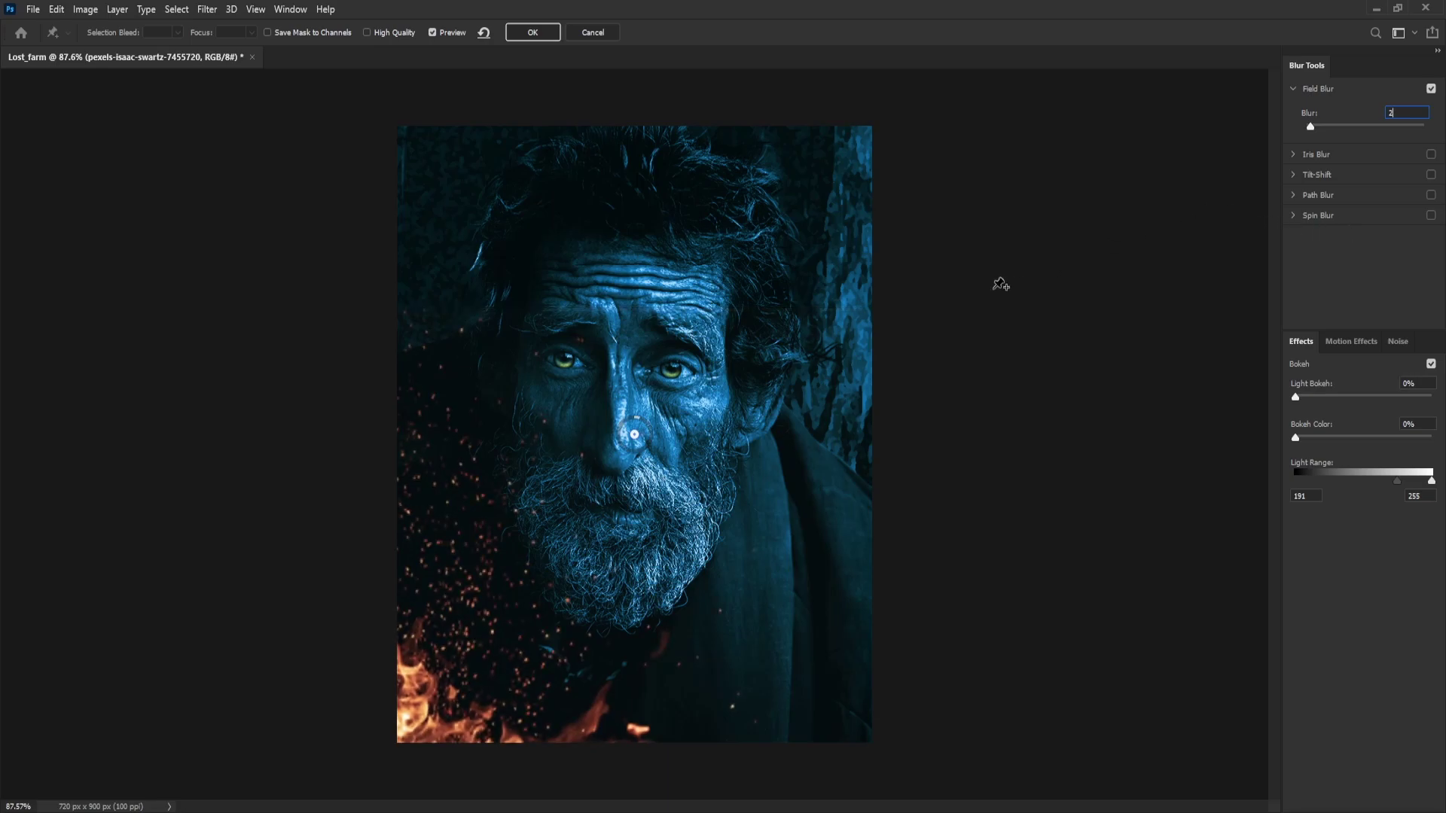
click(532, 35)
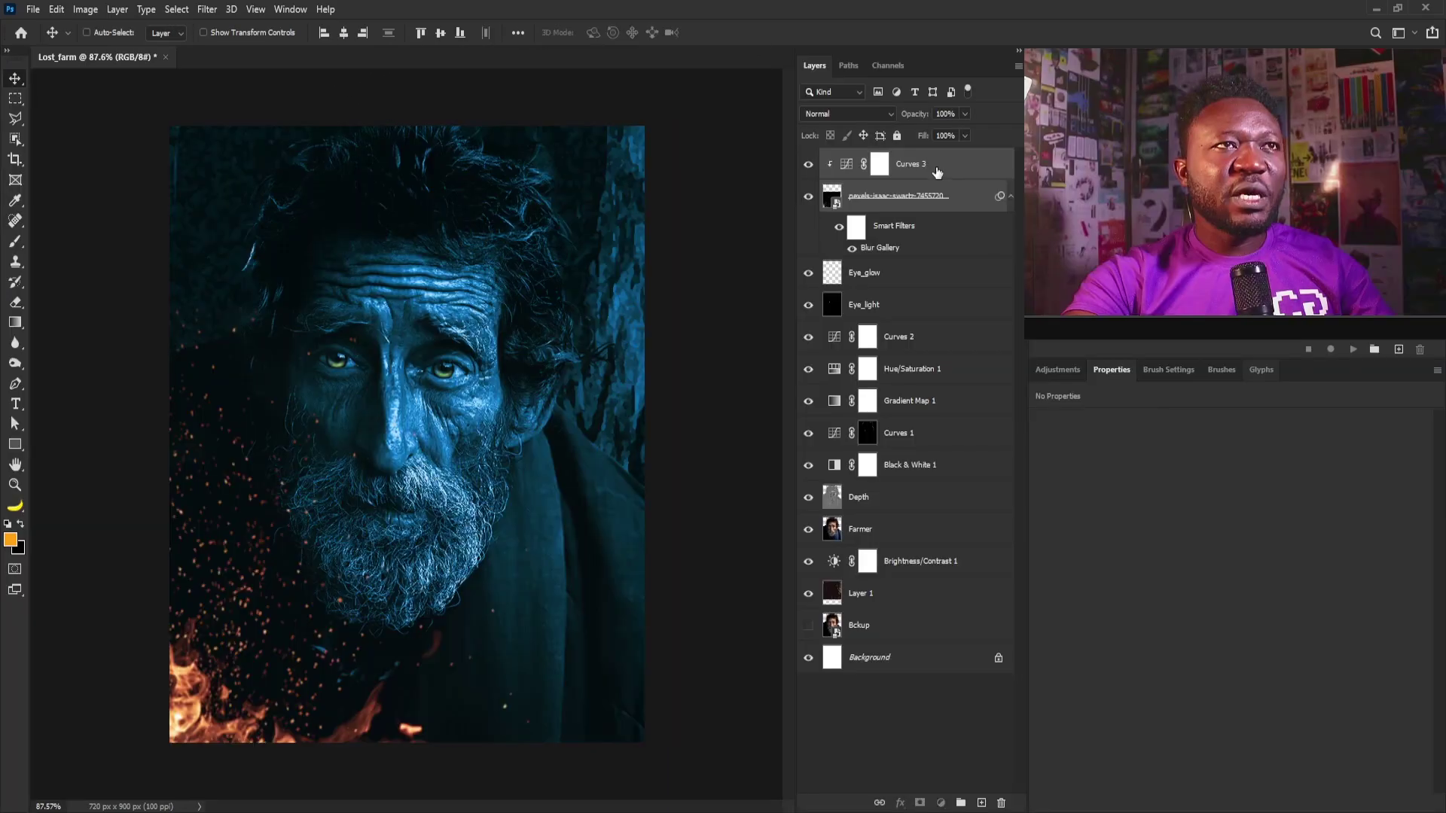
Duplicate the fire image with its clipped Curves adjustment and increase the Field Blur on the copy
drag(938, 171, 981, 803)
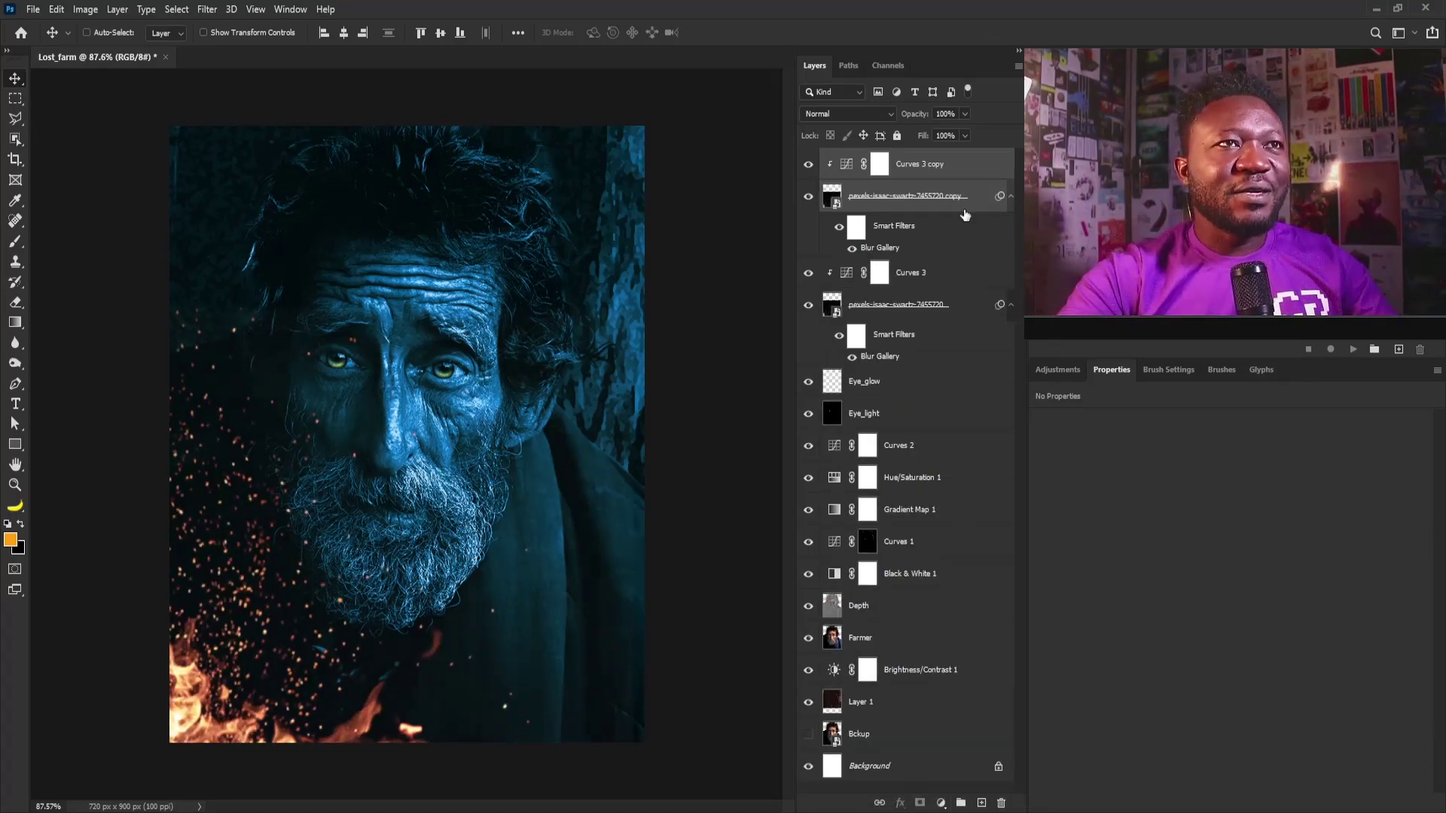
click(894, 228)
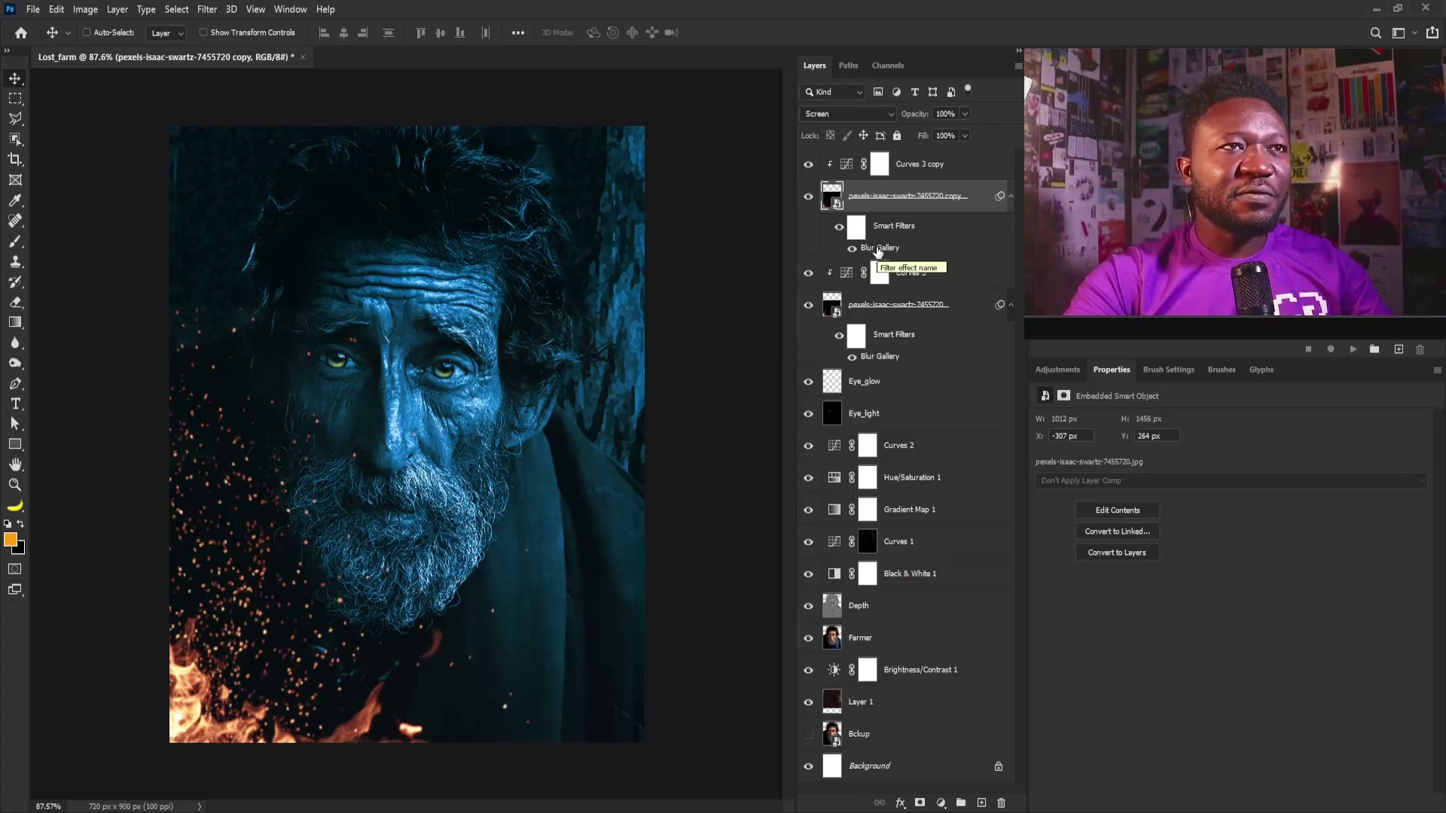
double_click(878, 248)
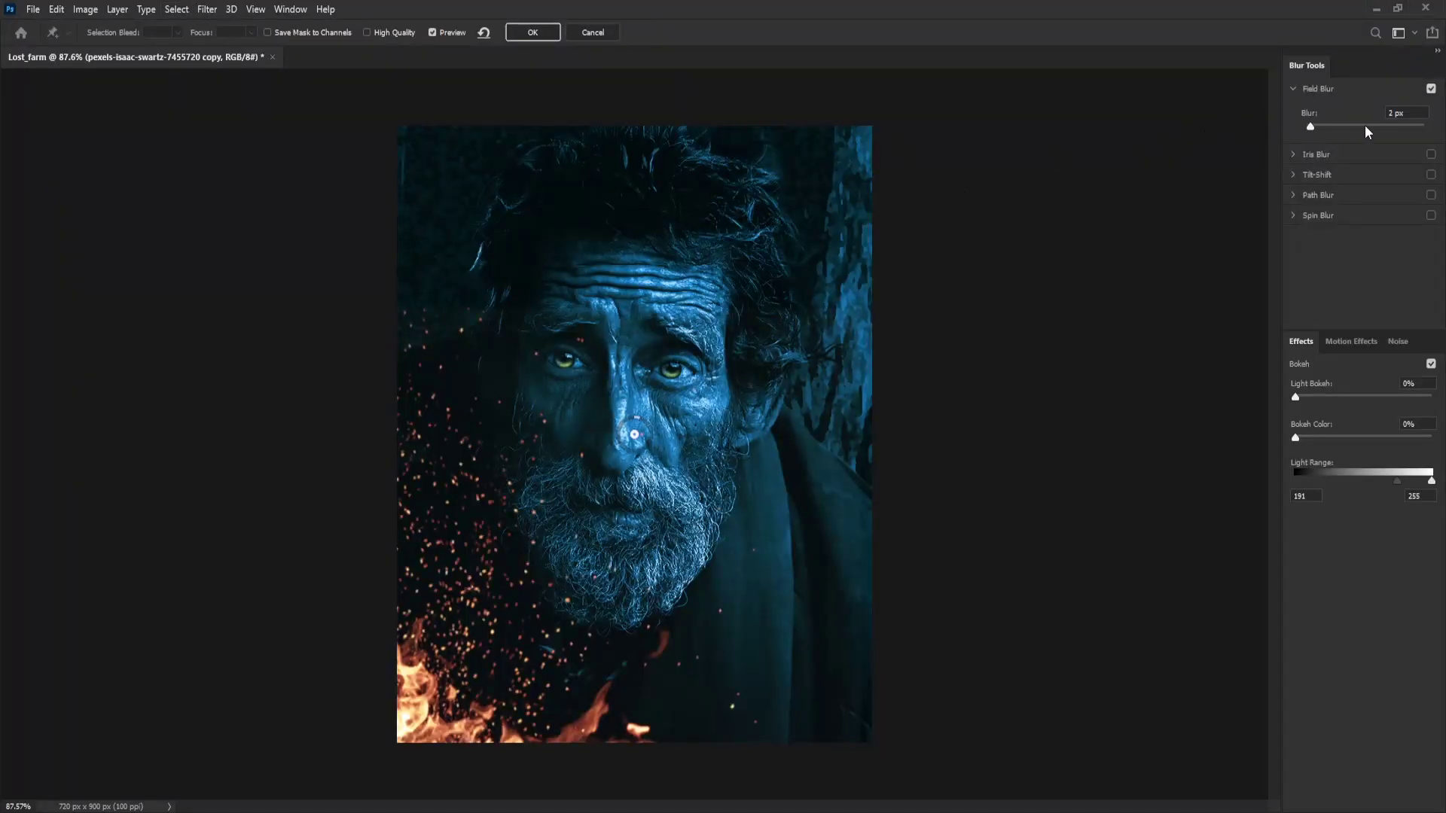
drag(1314, 120, 1348, 124)
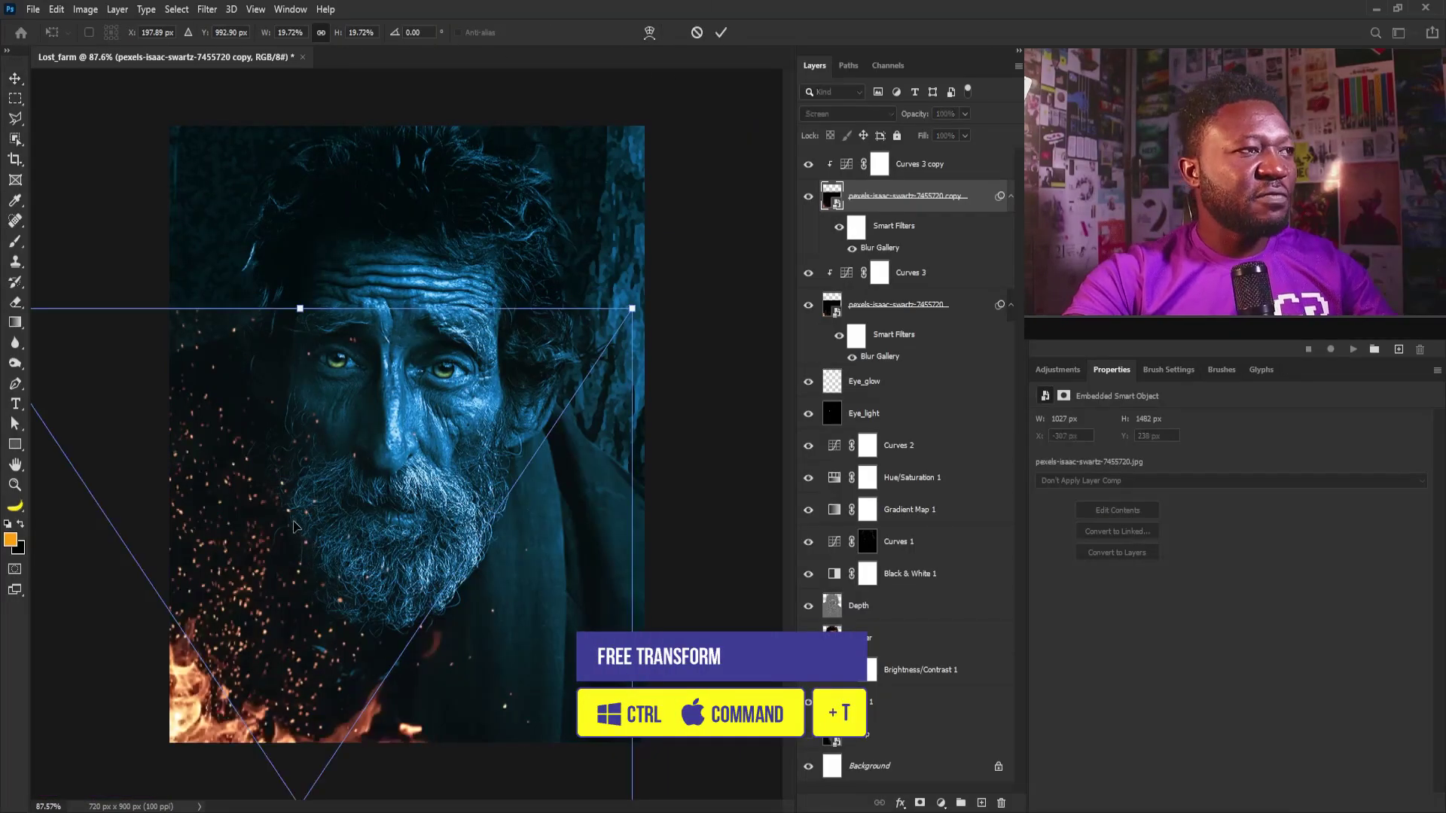
Flip the fire copy horizontally and move it down over the portrait's lower-left corner to overlap the original sparks
right_click(293, 518)
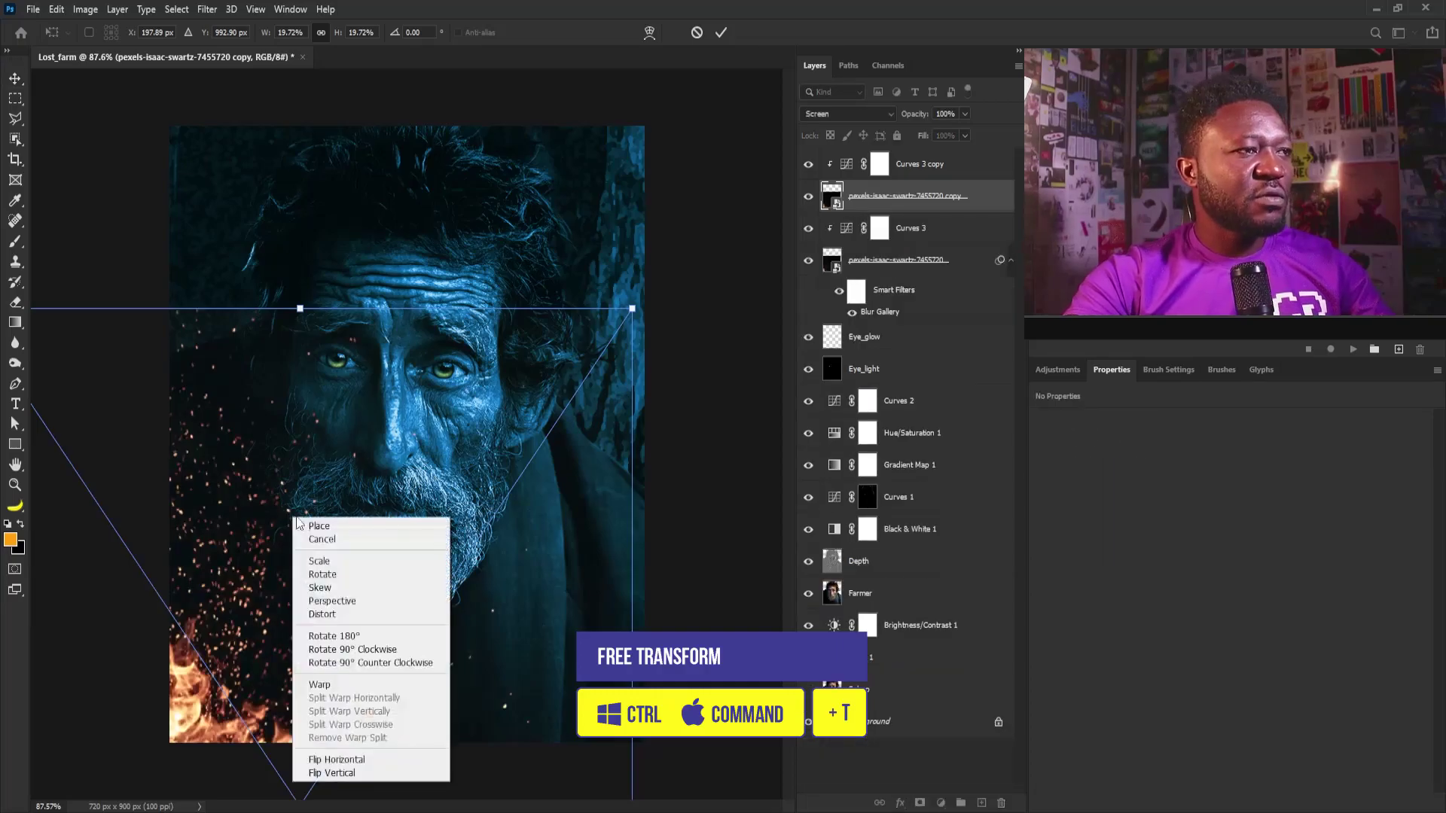
click(364, 773)
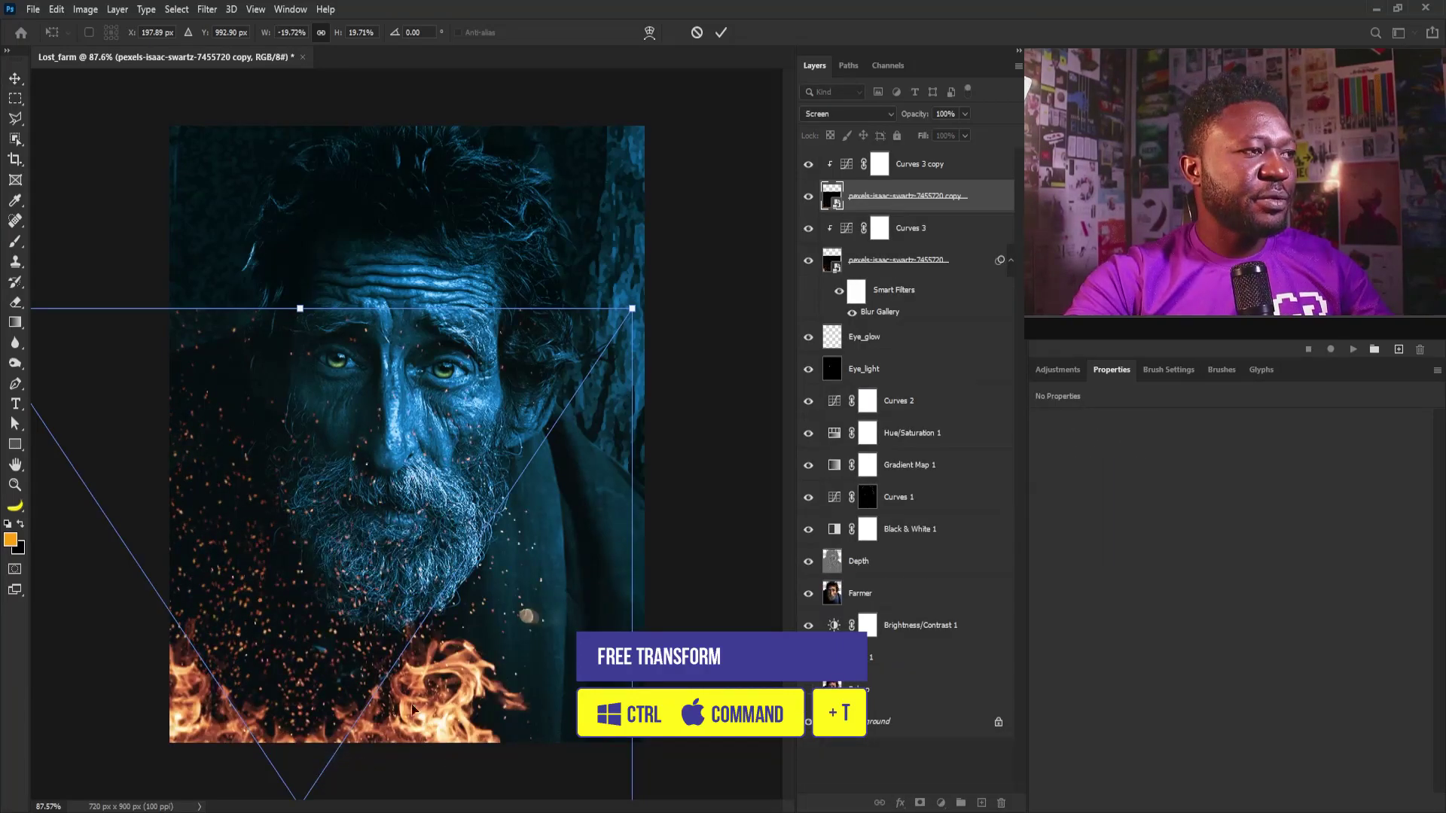
drag(433, 570, 241, 665)
key(Return)
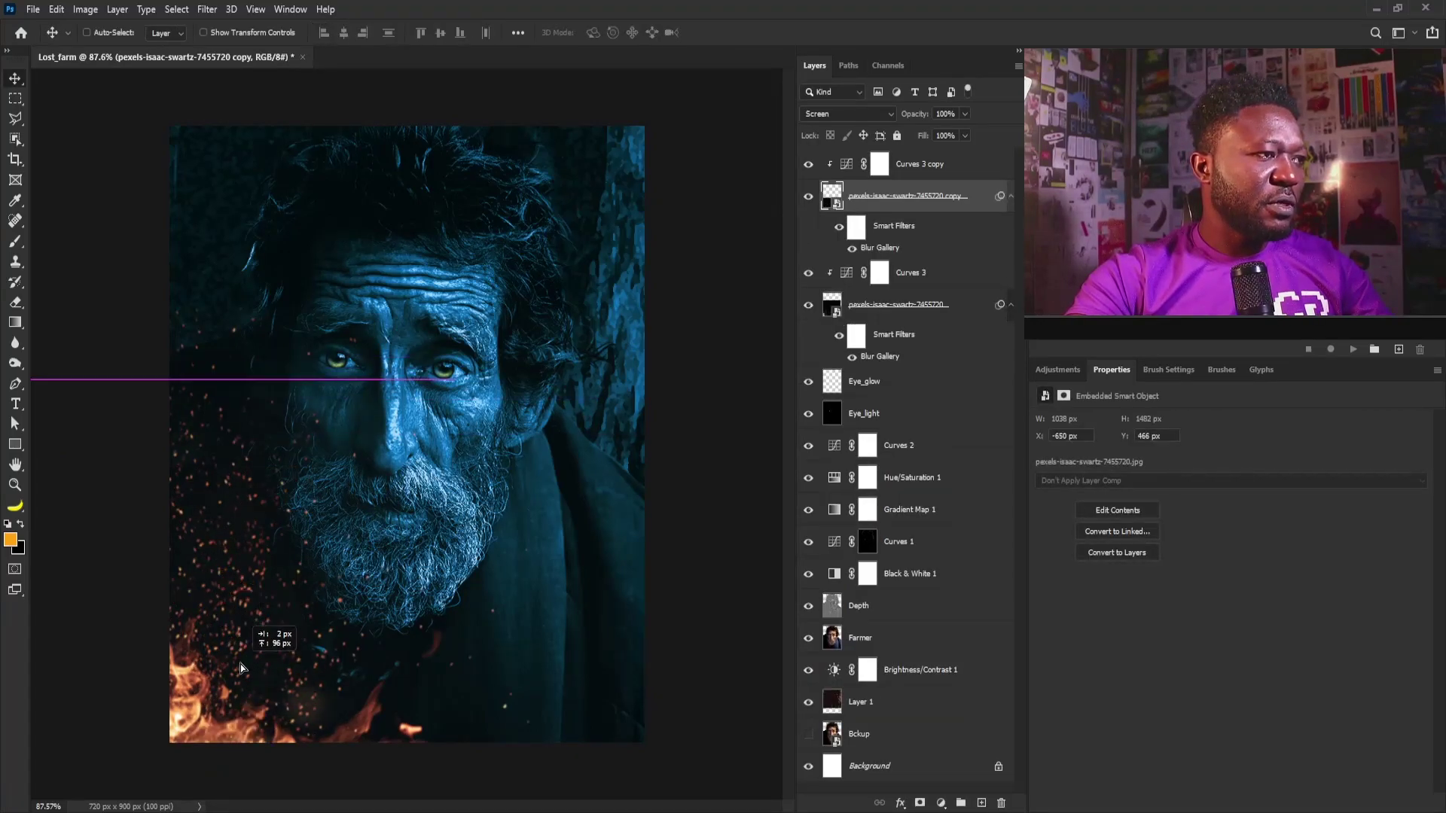
Group both fire images together with their clipped Curves adjustments
shift+click(909, 305)
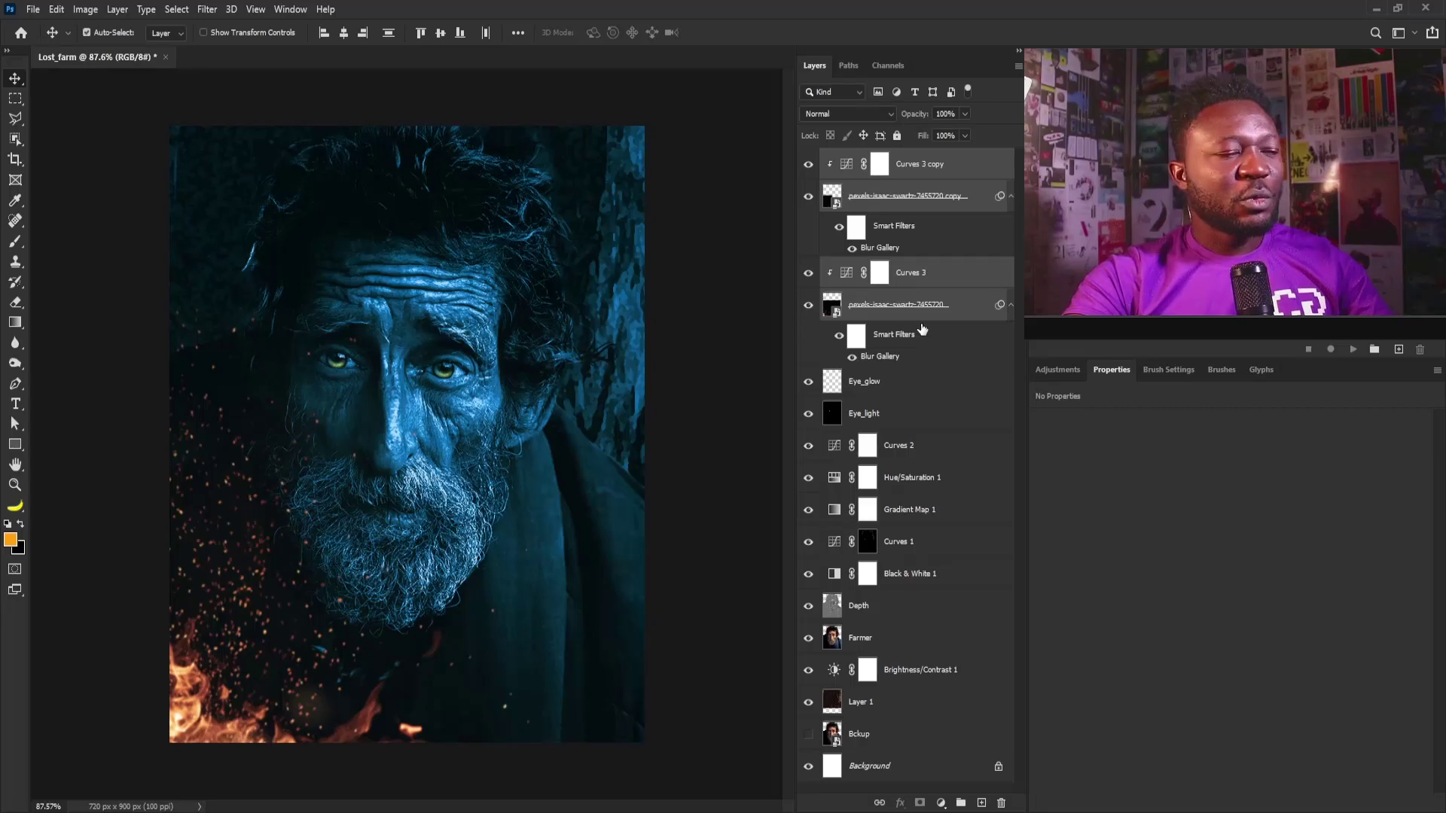
key(ctrl+g)
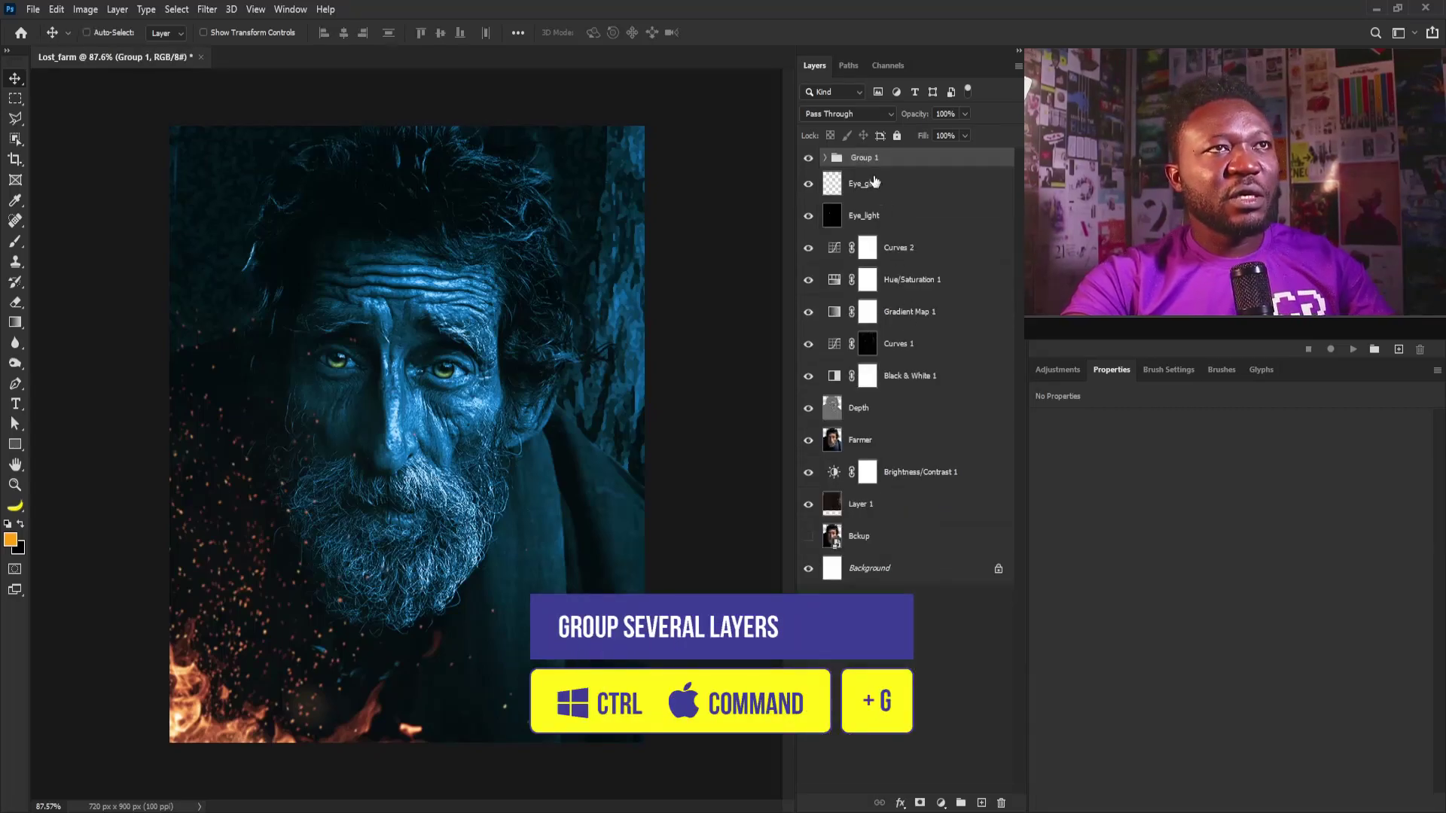
Rename the fire group Flame and add a new layer named Fire_Glow_1 above the Eye_glow layer
text(Flame)
click(906, 189)
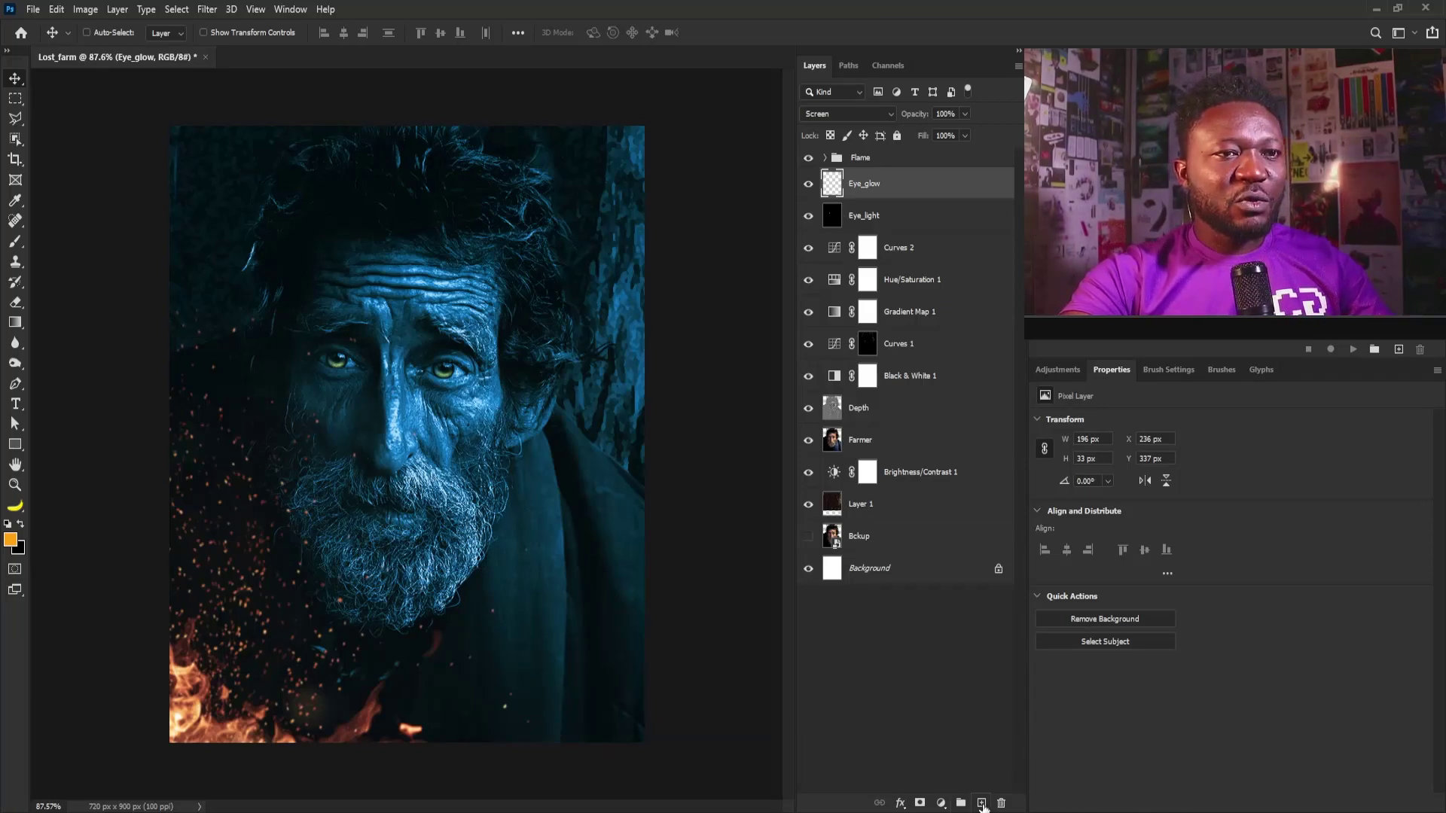
alt+click(982, 803)
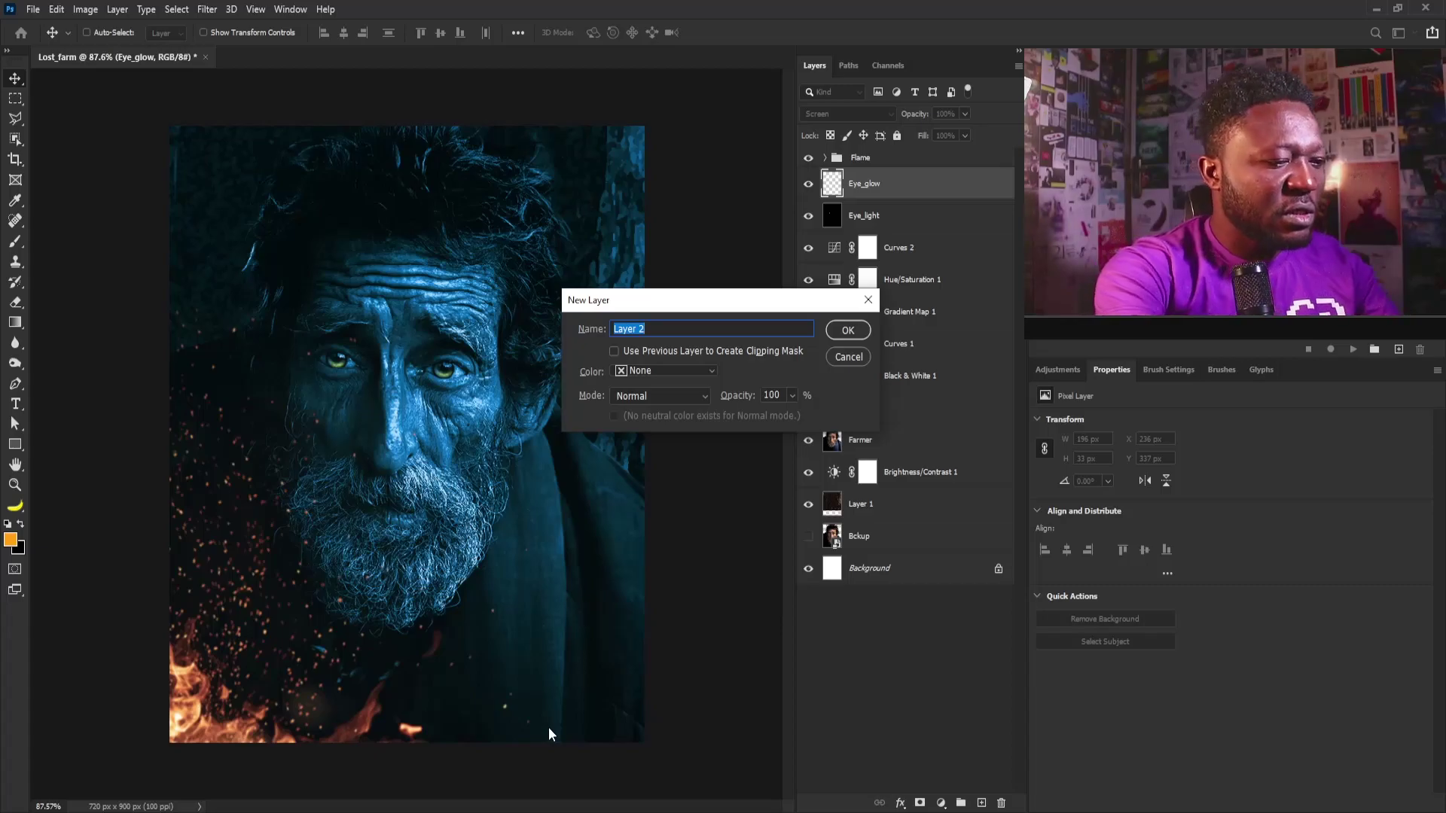
text(Fire_Glow_1)
key(Return)
Enlarge the soft brush to 125 px and paint a single orange spot over the farmer's nose and moustache on the Fire_Glow_1 layer
key(b)
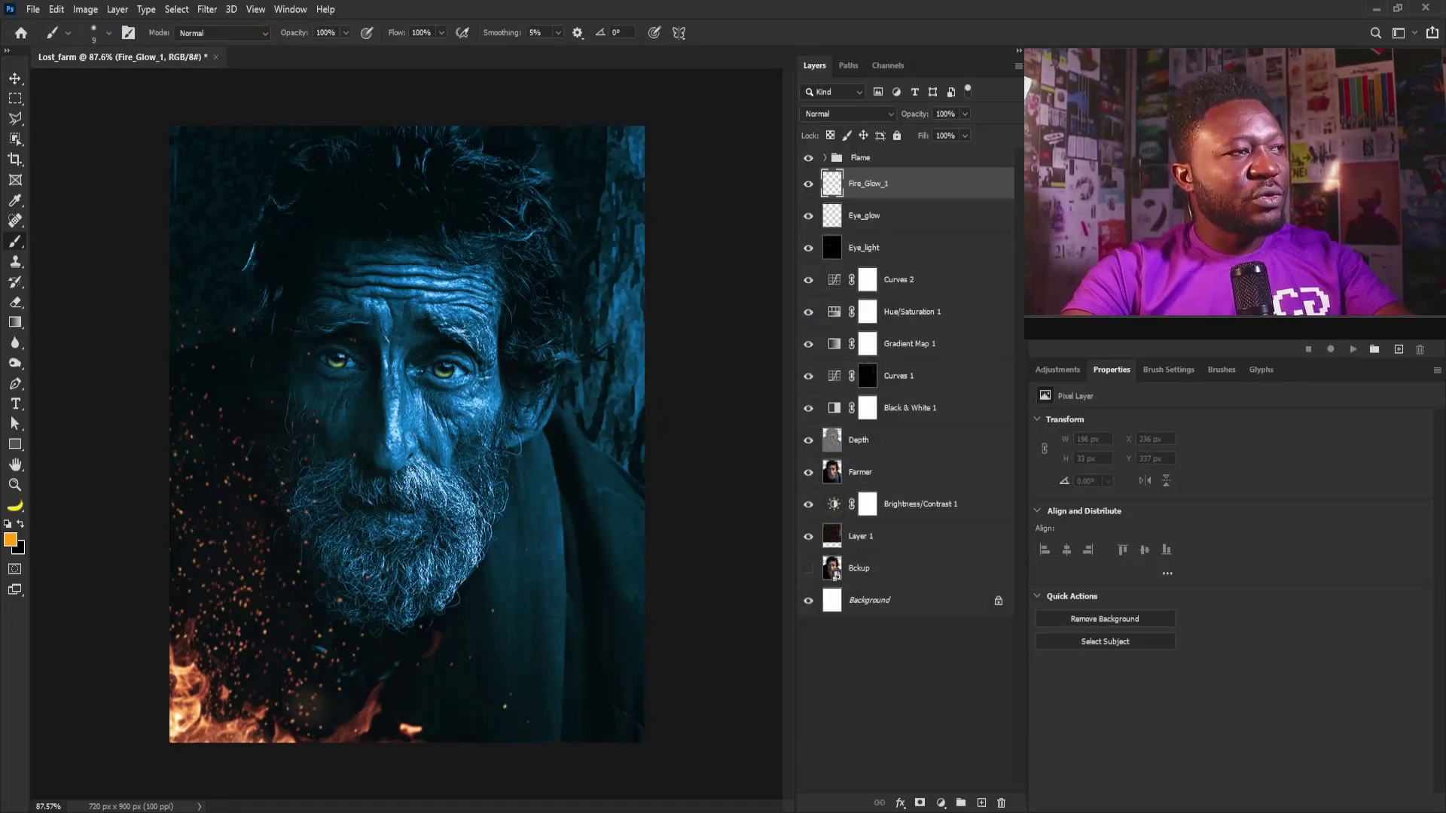
key(bracketright)
key(bracketright)
key(bracketright)
key(bracketright)
key(bracketright)
key(bracketright)
key(bracketright)
key(bracketright)
key(bracketright)
key(bracketright)
key(bracketright)
key(bracketright)
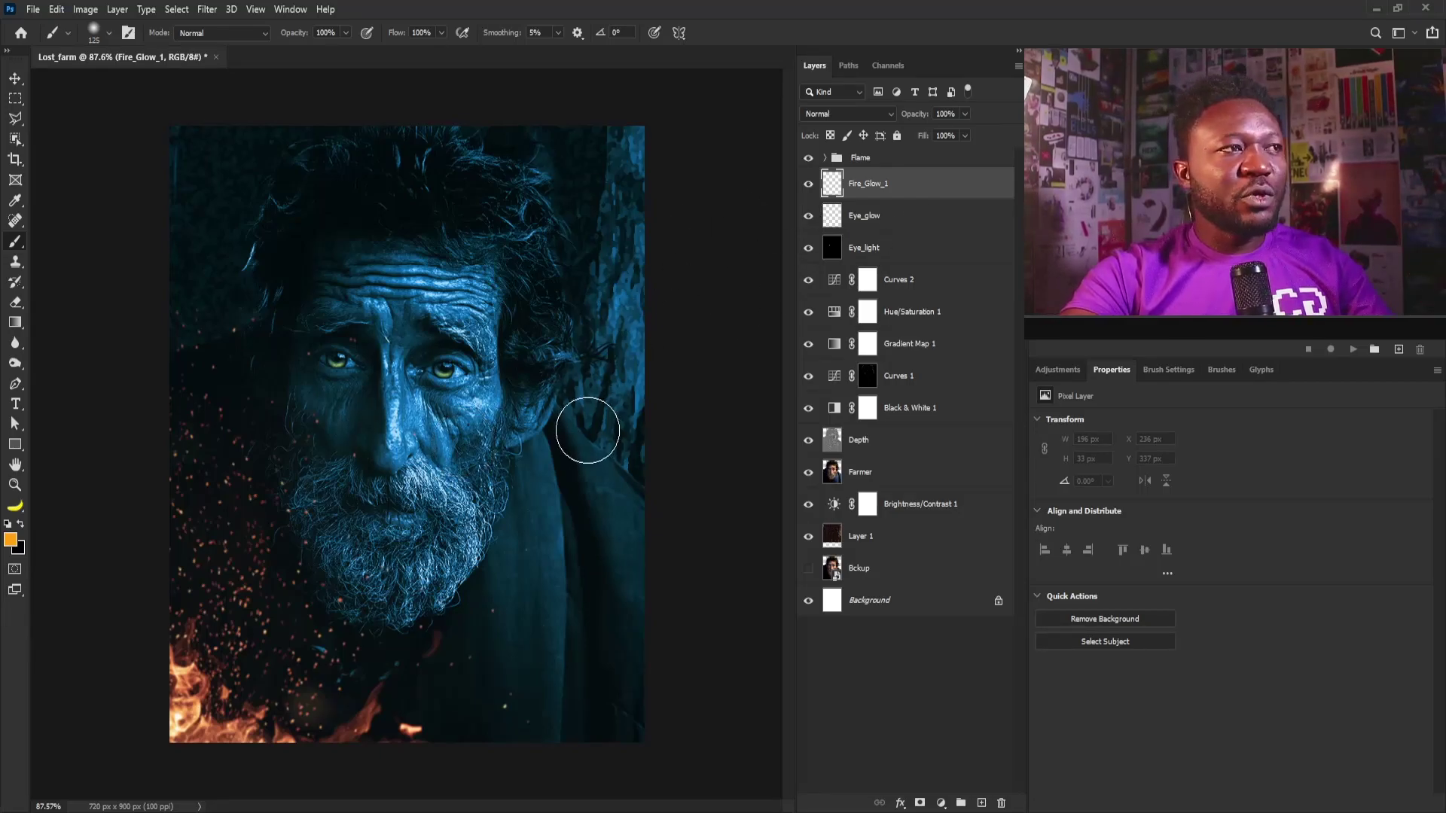
click(398, 475)
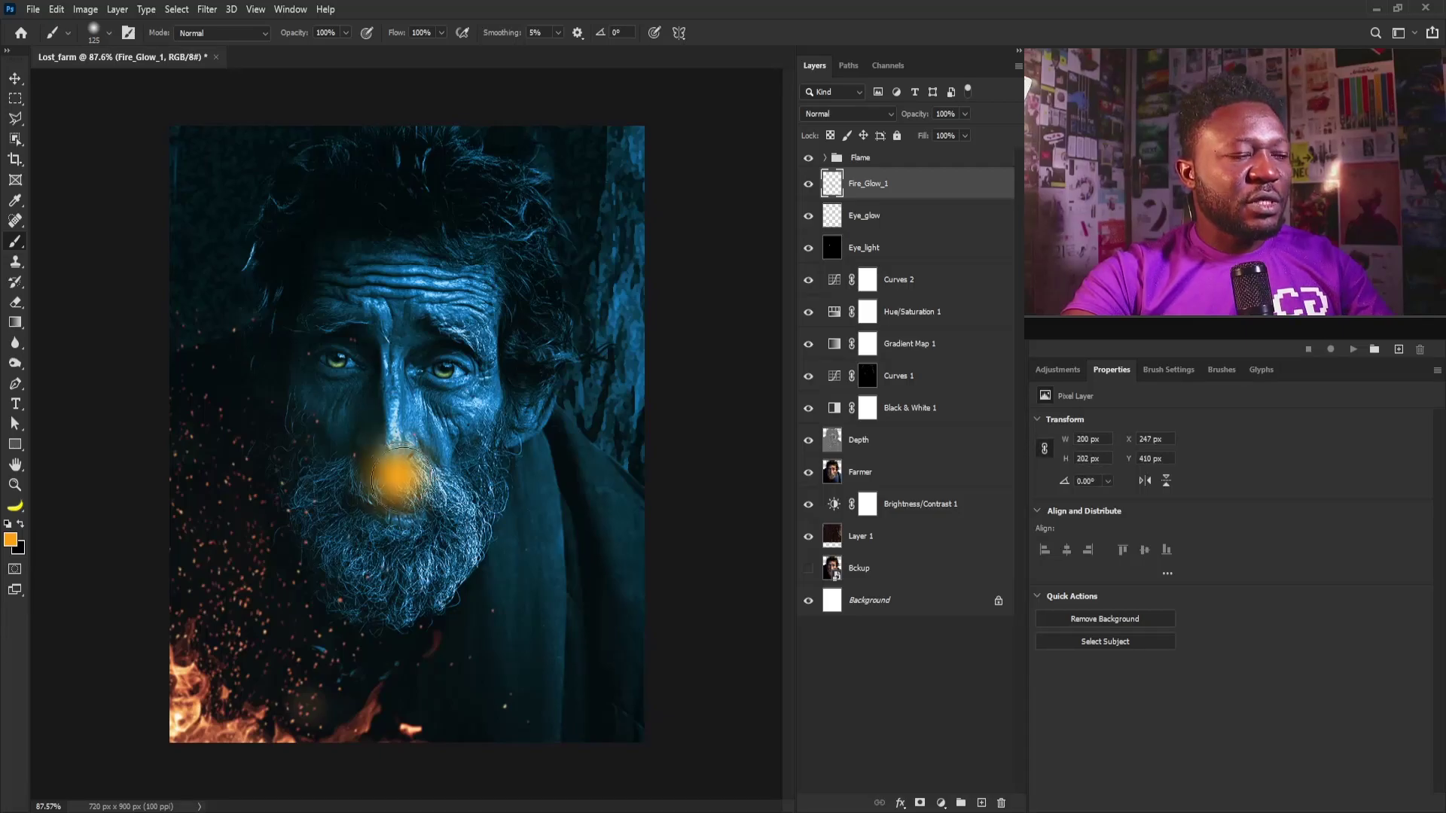
Set Fire_Glow_1 to Screen blending, then scale the orange spot up to about 1099 px wide over the flames in the portrait's lower-left corner
click(855, 113)
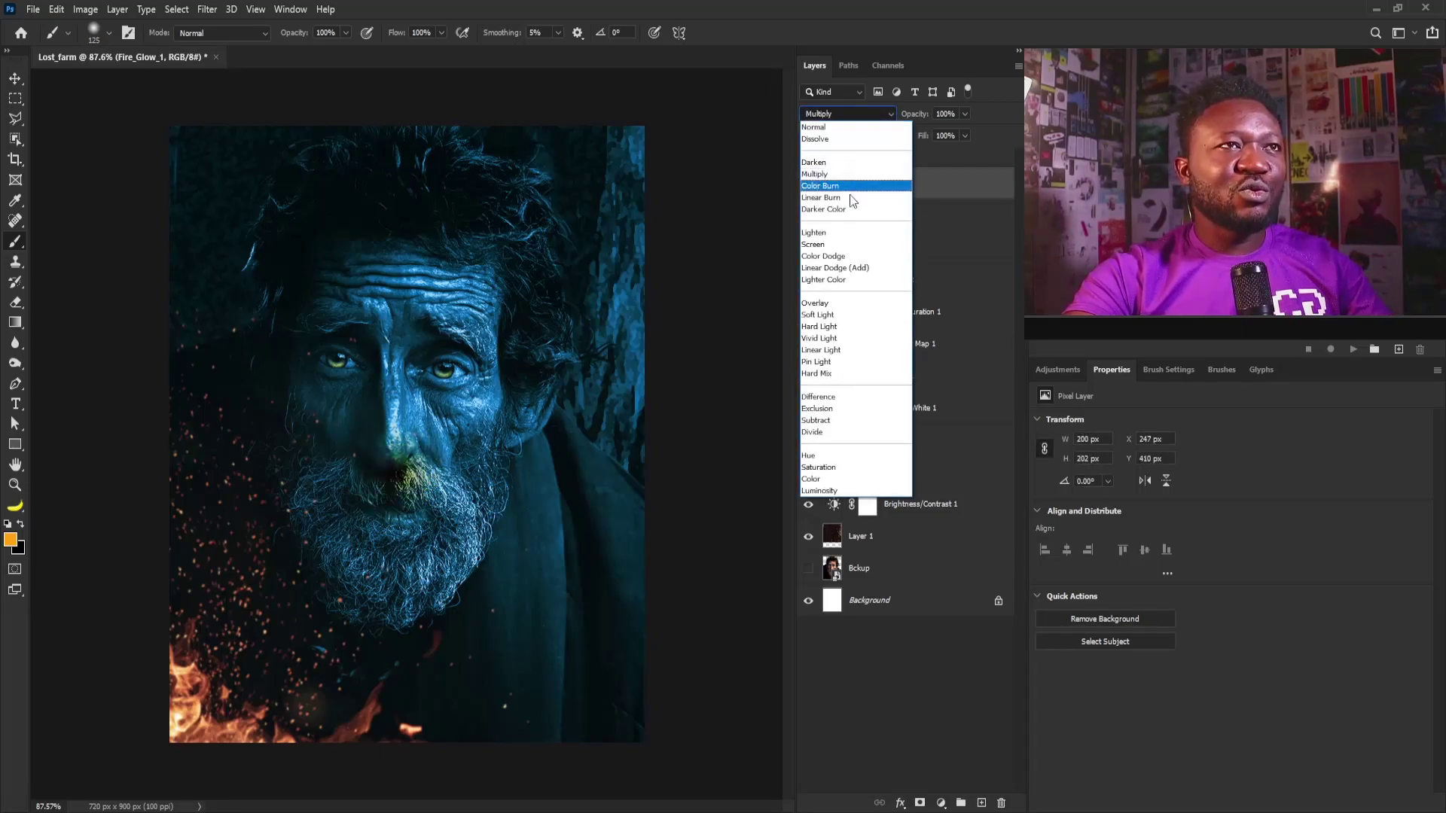
click(813, 243)
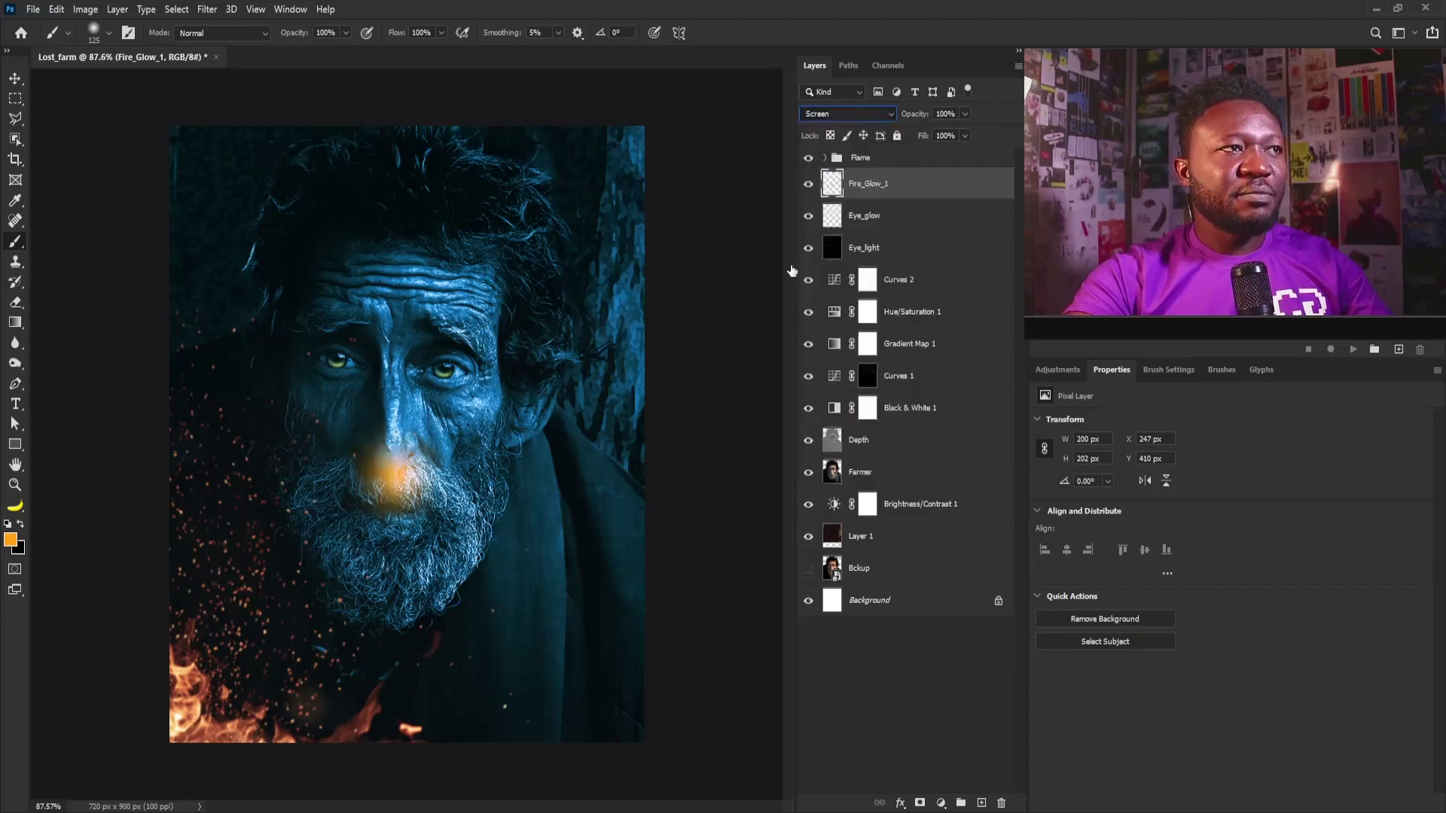
key(ctrl+t)
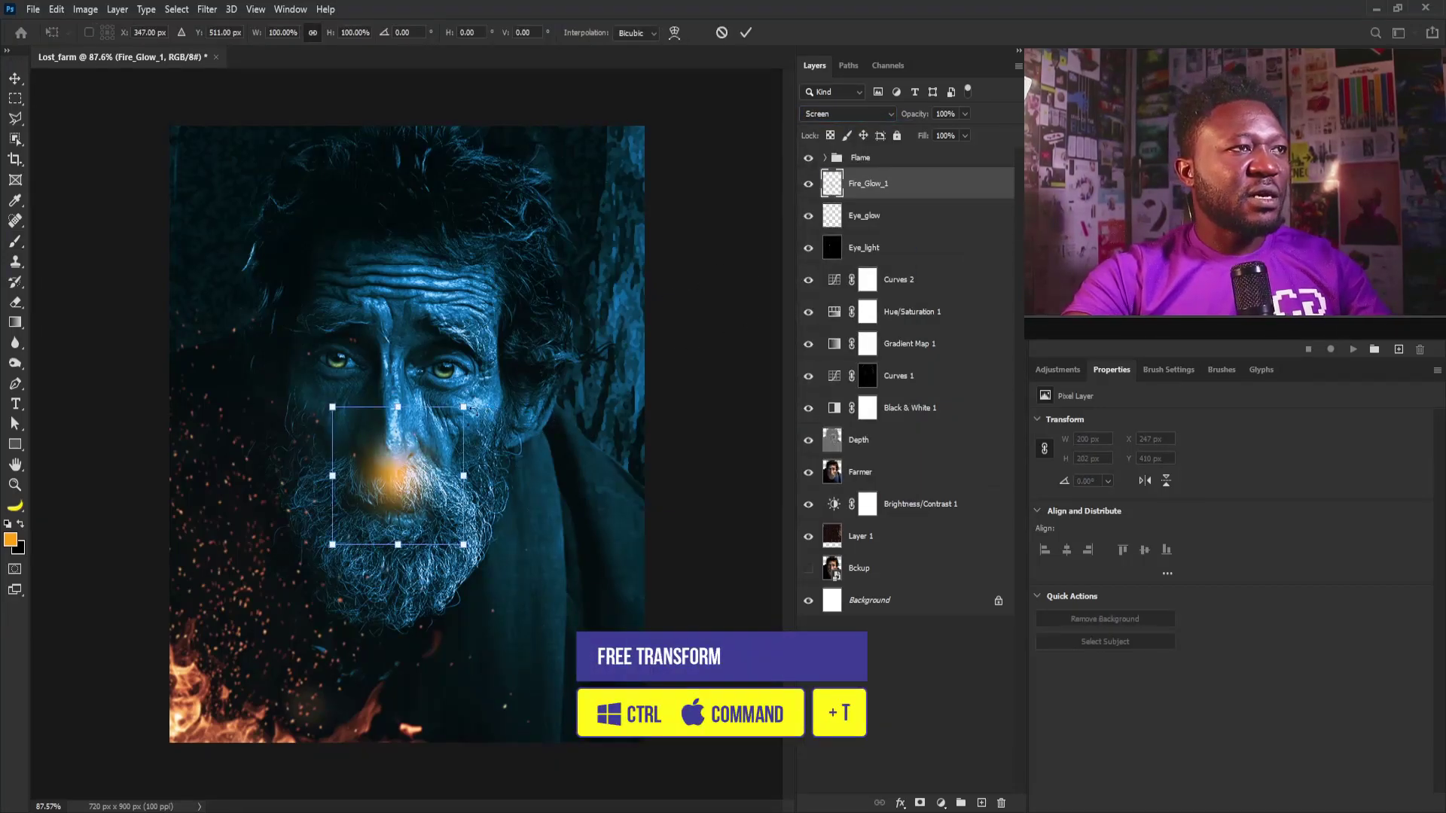
drag(462, 408, 166, 716)
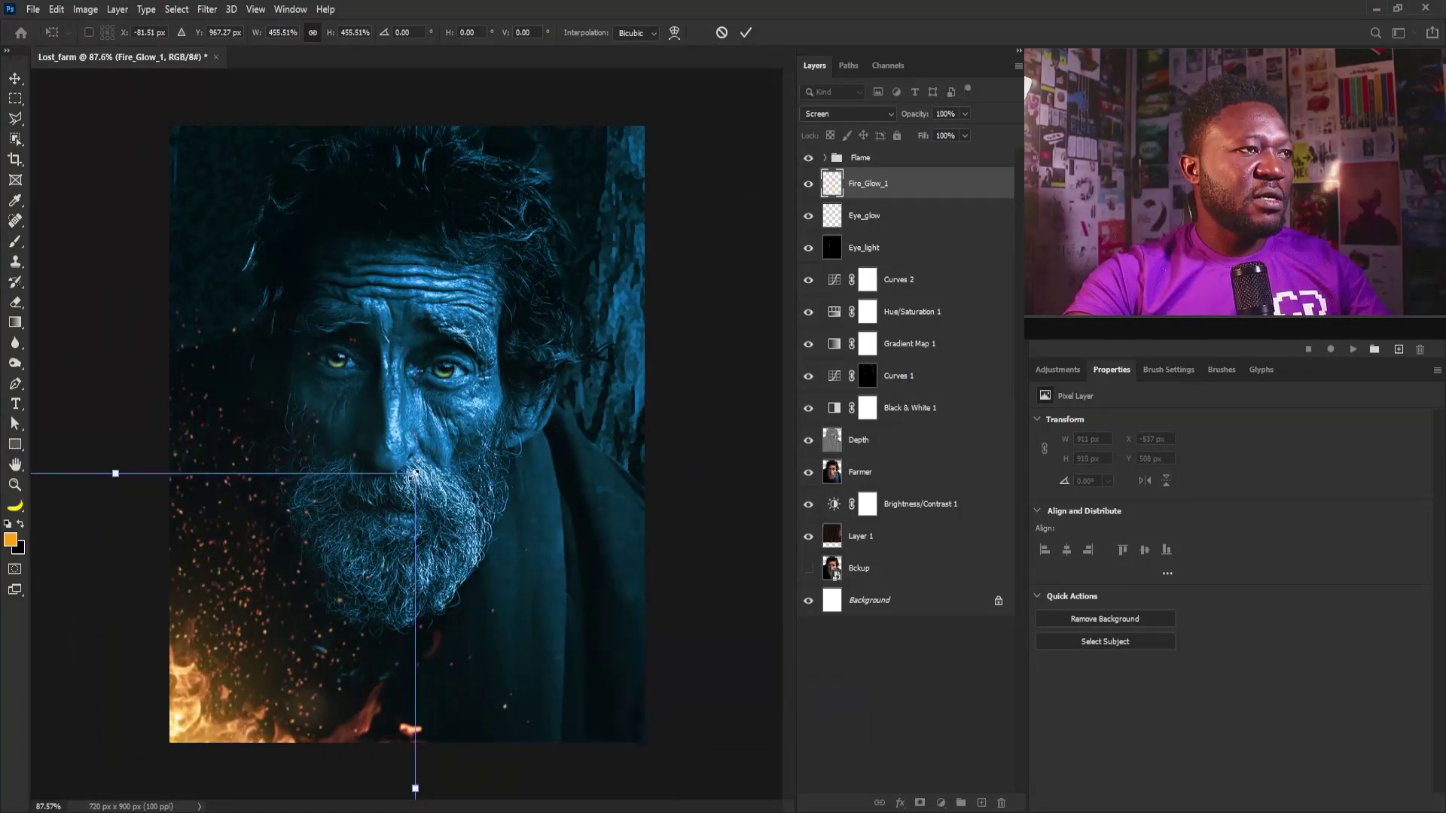
drag(416, 479, 486, 420)
drag(294, 606, 209, 666)
key(Return)
key(b)
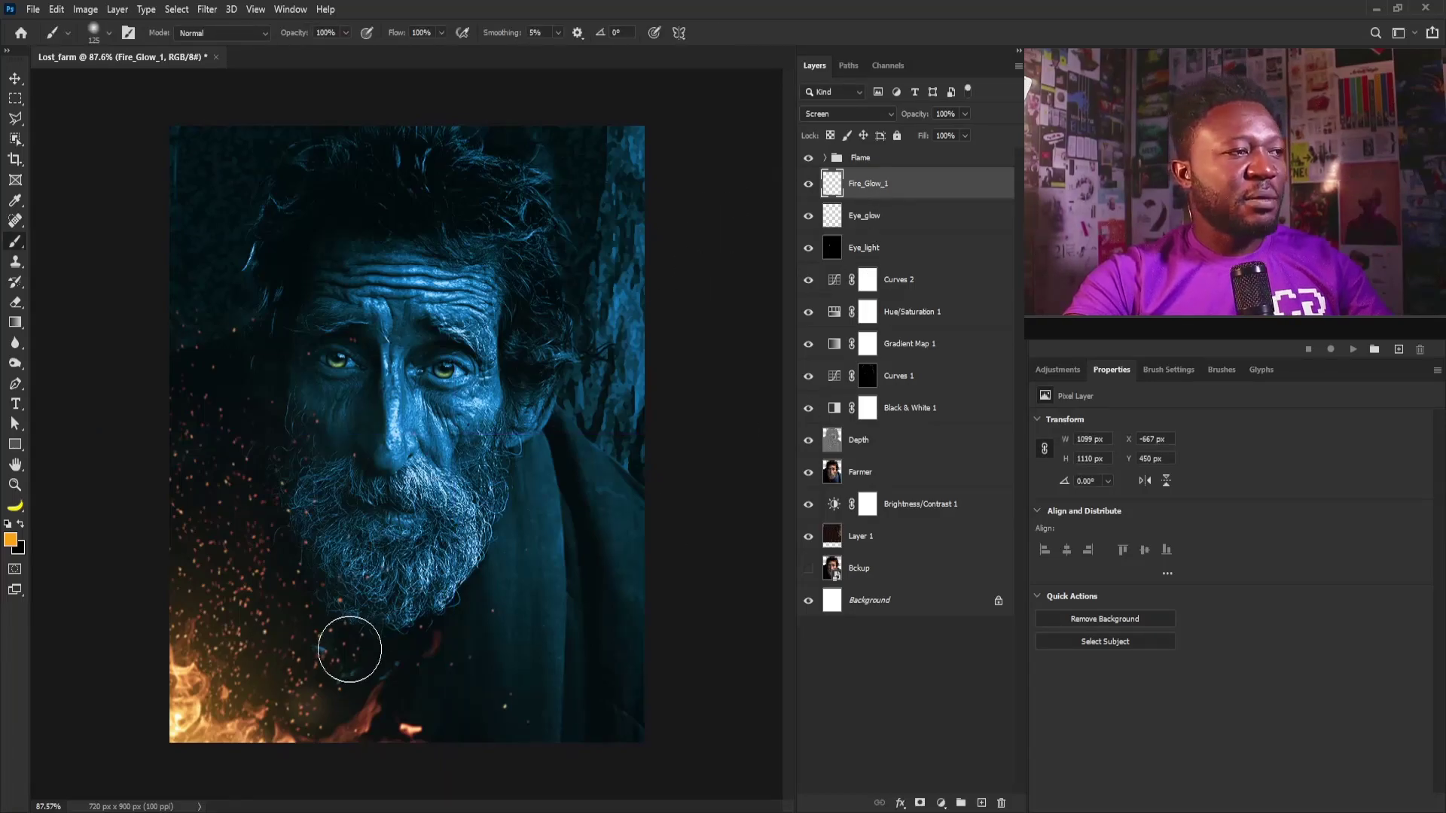
key(v)
mouse_move(268, 464)
mouse_down()
mouse_move(254, 569)
mouse_move(357, 498)
mouse_move(158, 394)
mouse_move(258, 490)
mouse_move(371, 532)
mouse_move(355, 496)
mouse_move(301, 595)
mouse_move(288, 670)
mouse_move(229, 711)
mouse_move(224, 676)
mouse_move(214, 702)
mouse_up()
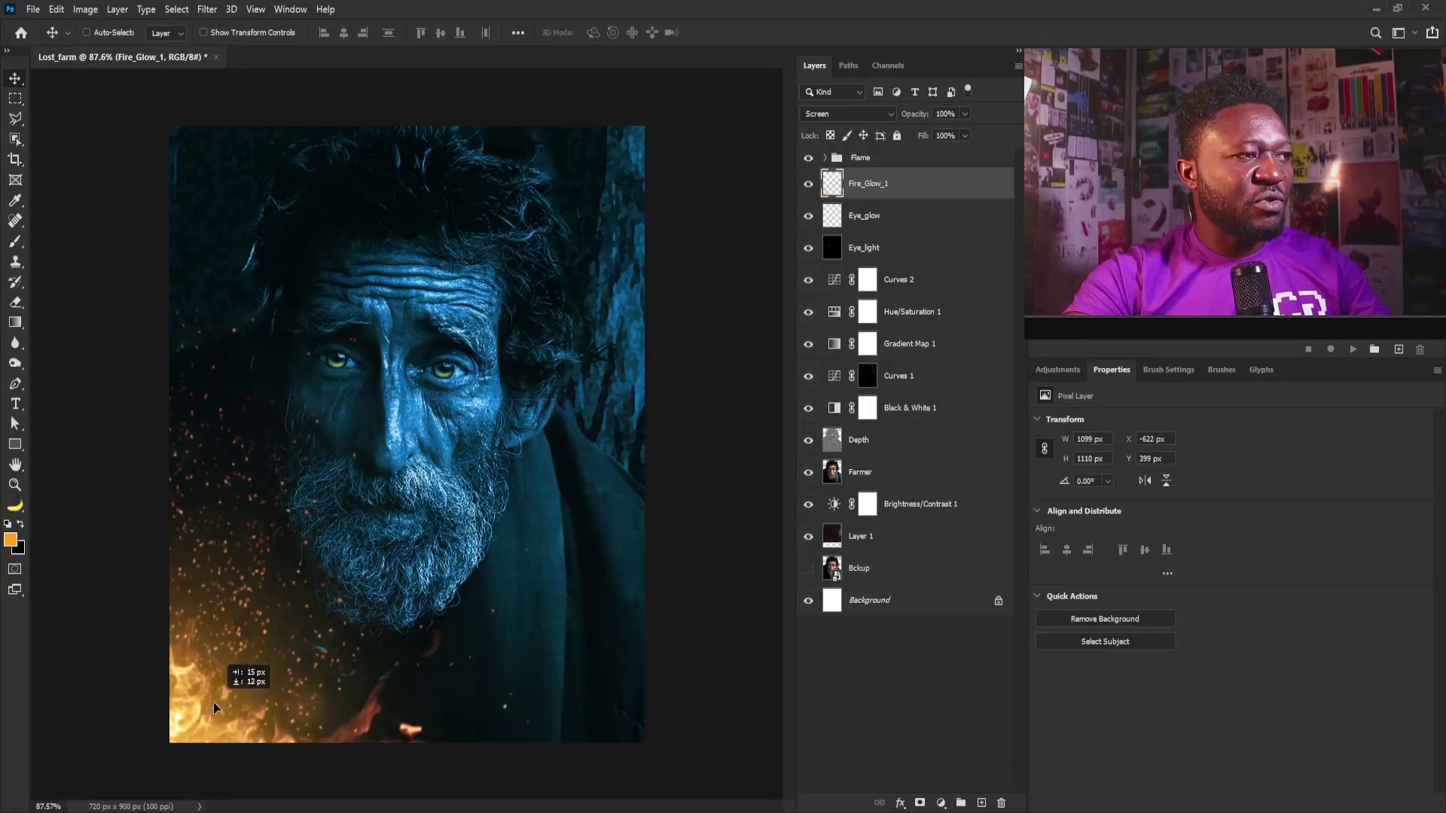
Set the glow's Levels midtone to 0.51 and shift the glow further into the portrait's lower-left corner
key(ctrl)
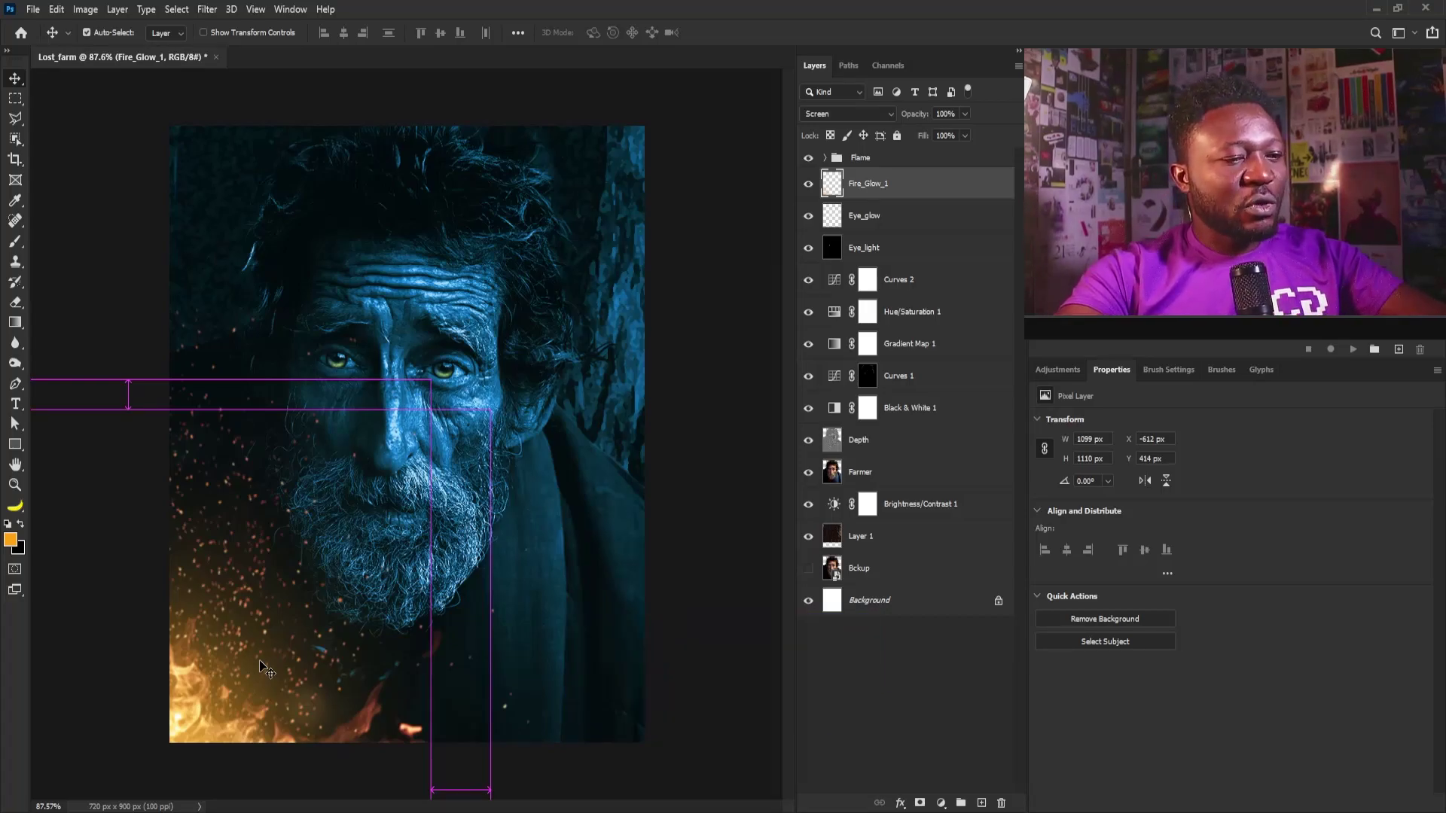
key(ctrl+l)
drag(1057, 495, 947, 483)
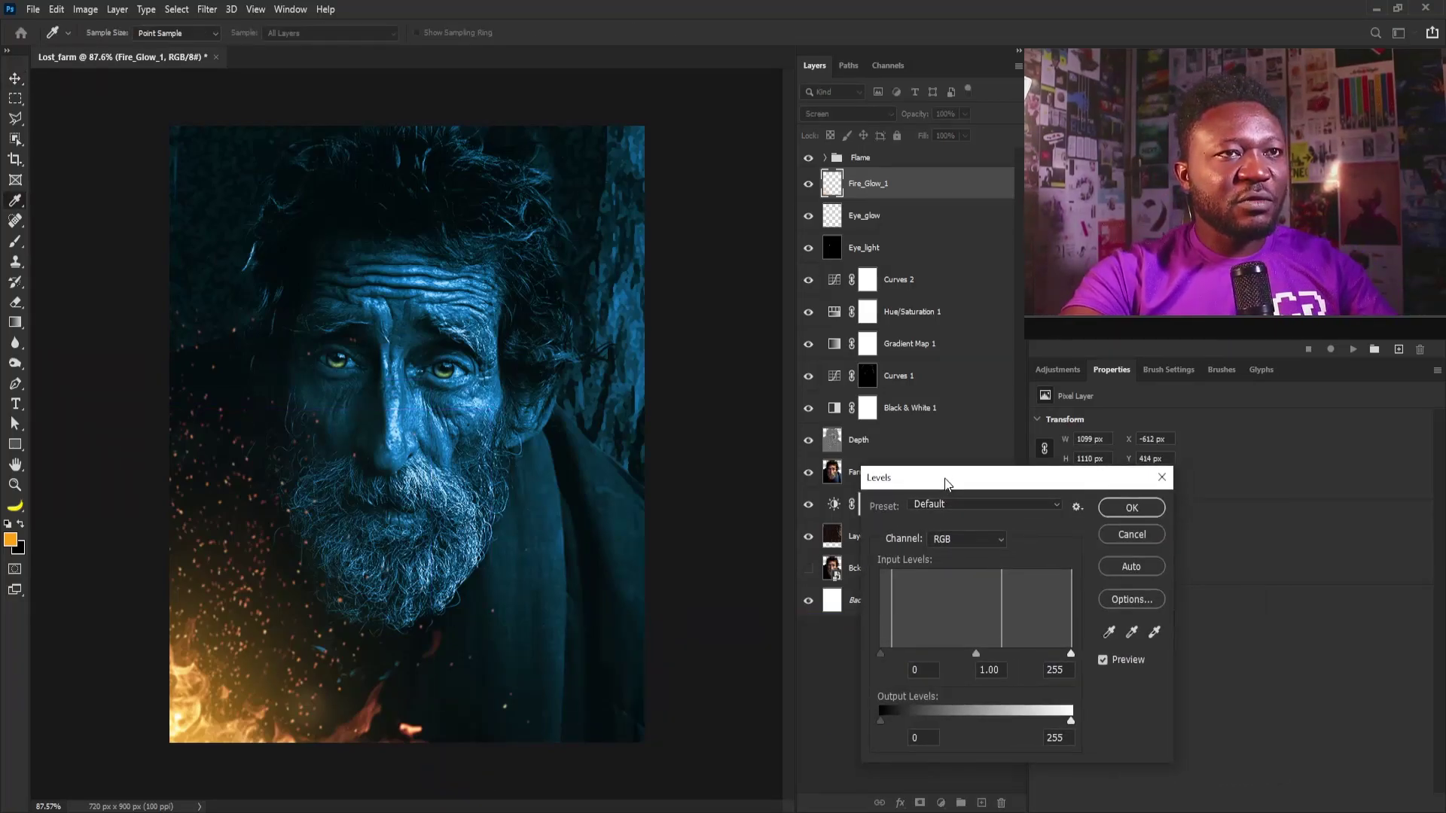
drag(974, 652, 1014, 651)
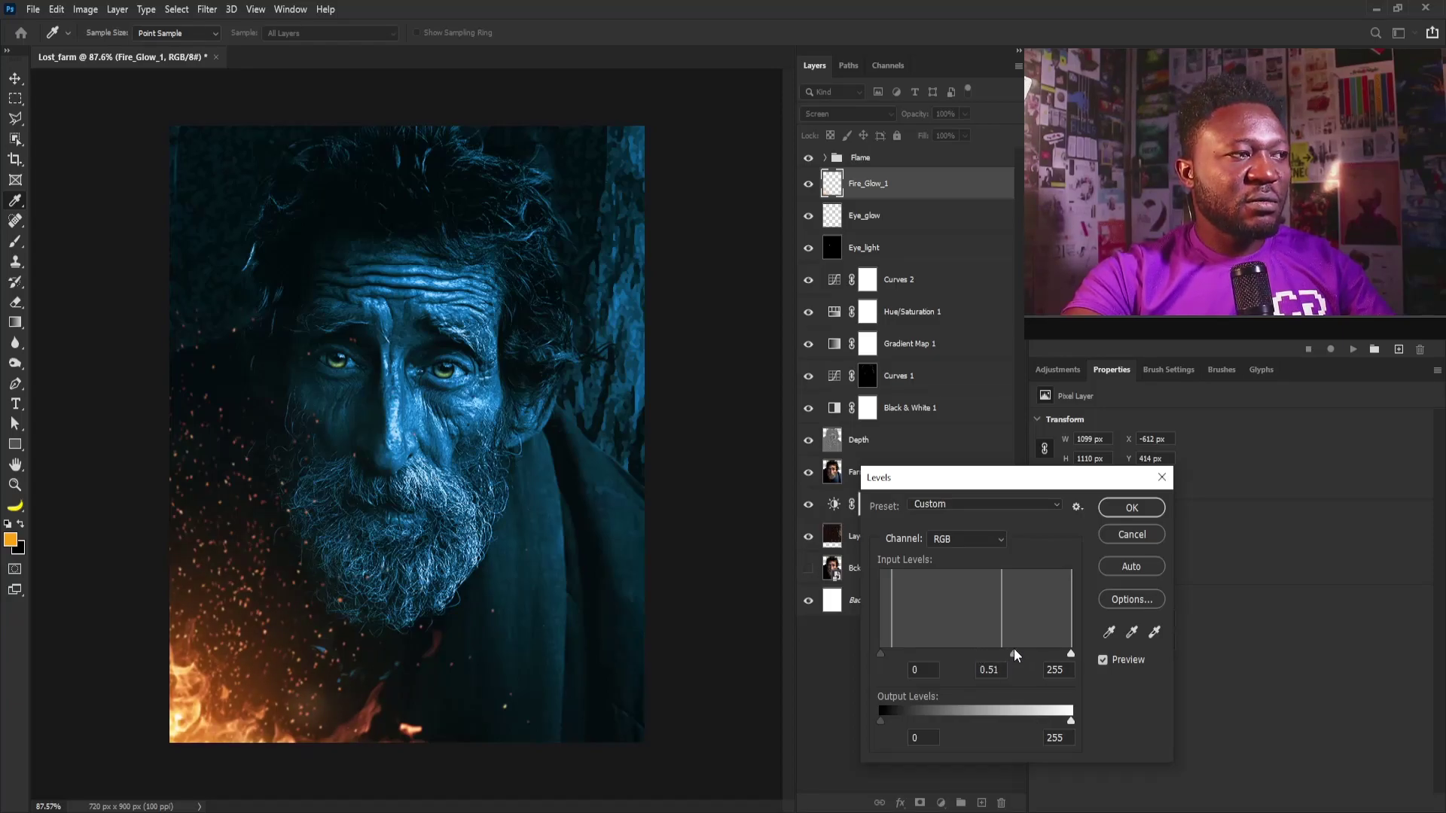
click(1132, 506)
drag(276, 687, 225, 739)
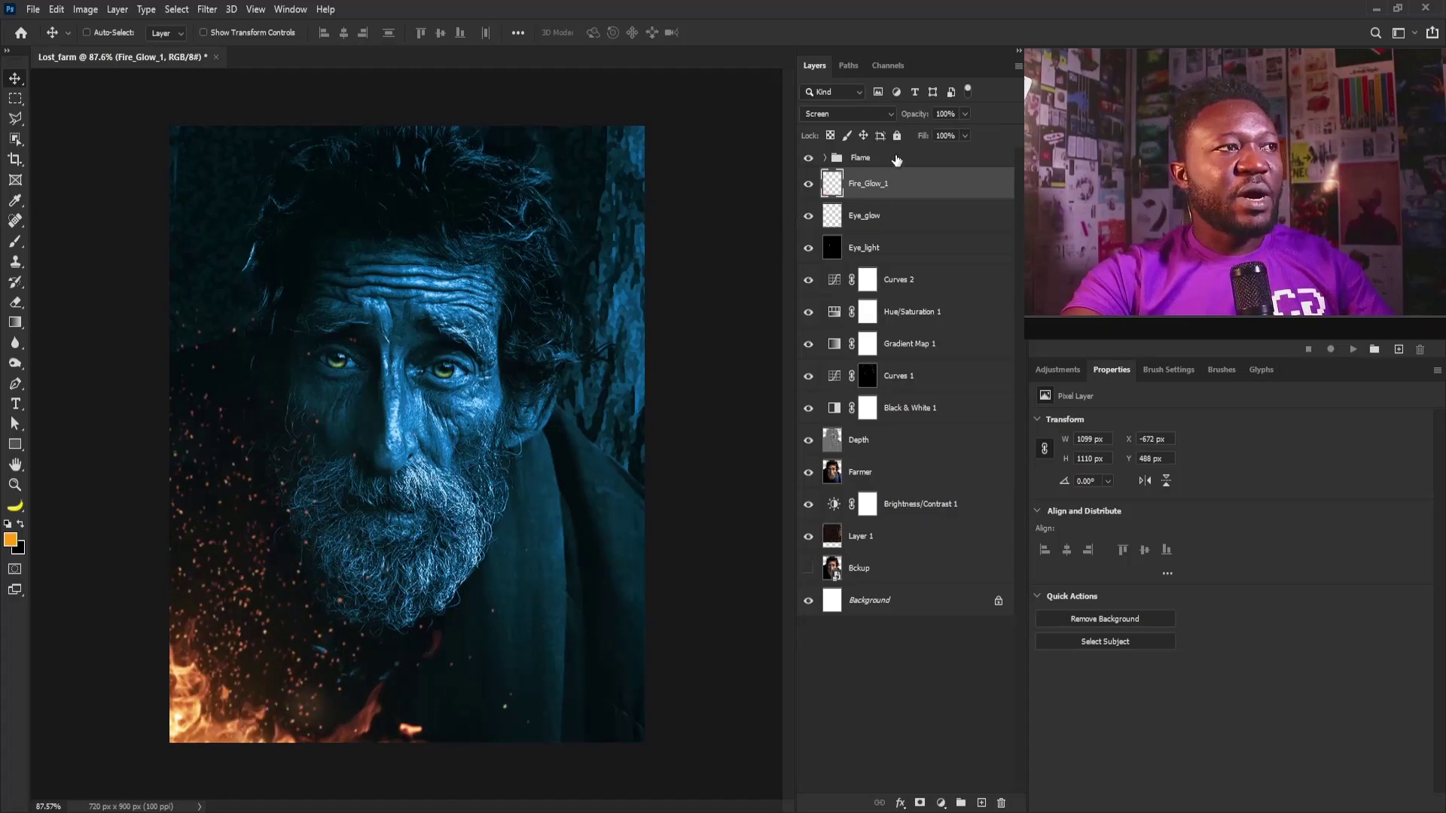
drag(296, 658, 286, 658)
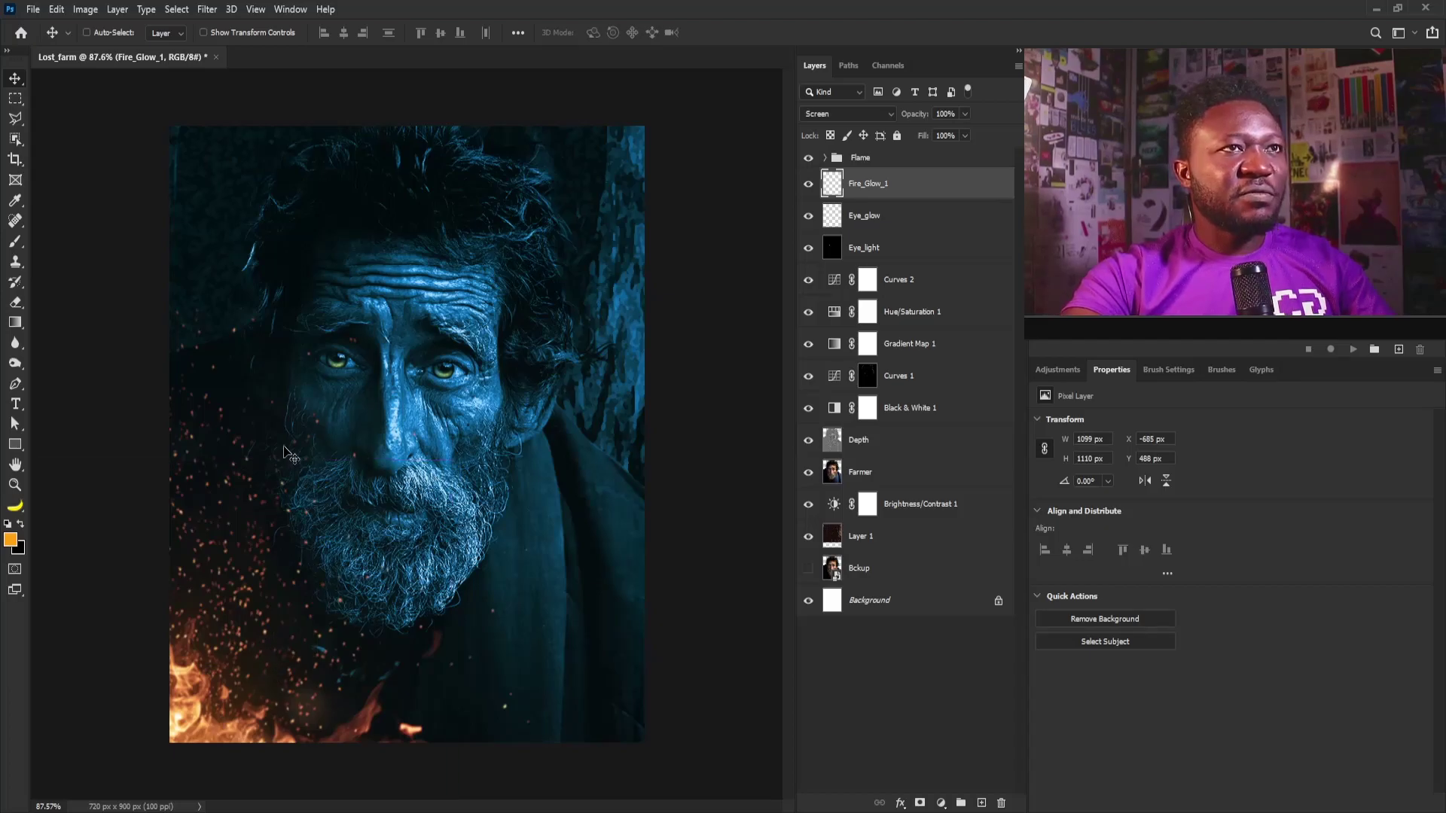
Duplicate the fire glow as Fire_Glow_2 and move the copy up along the portrait's left edge behind the sparks
drag(891, 185, 981, 801)
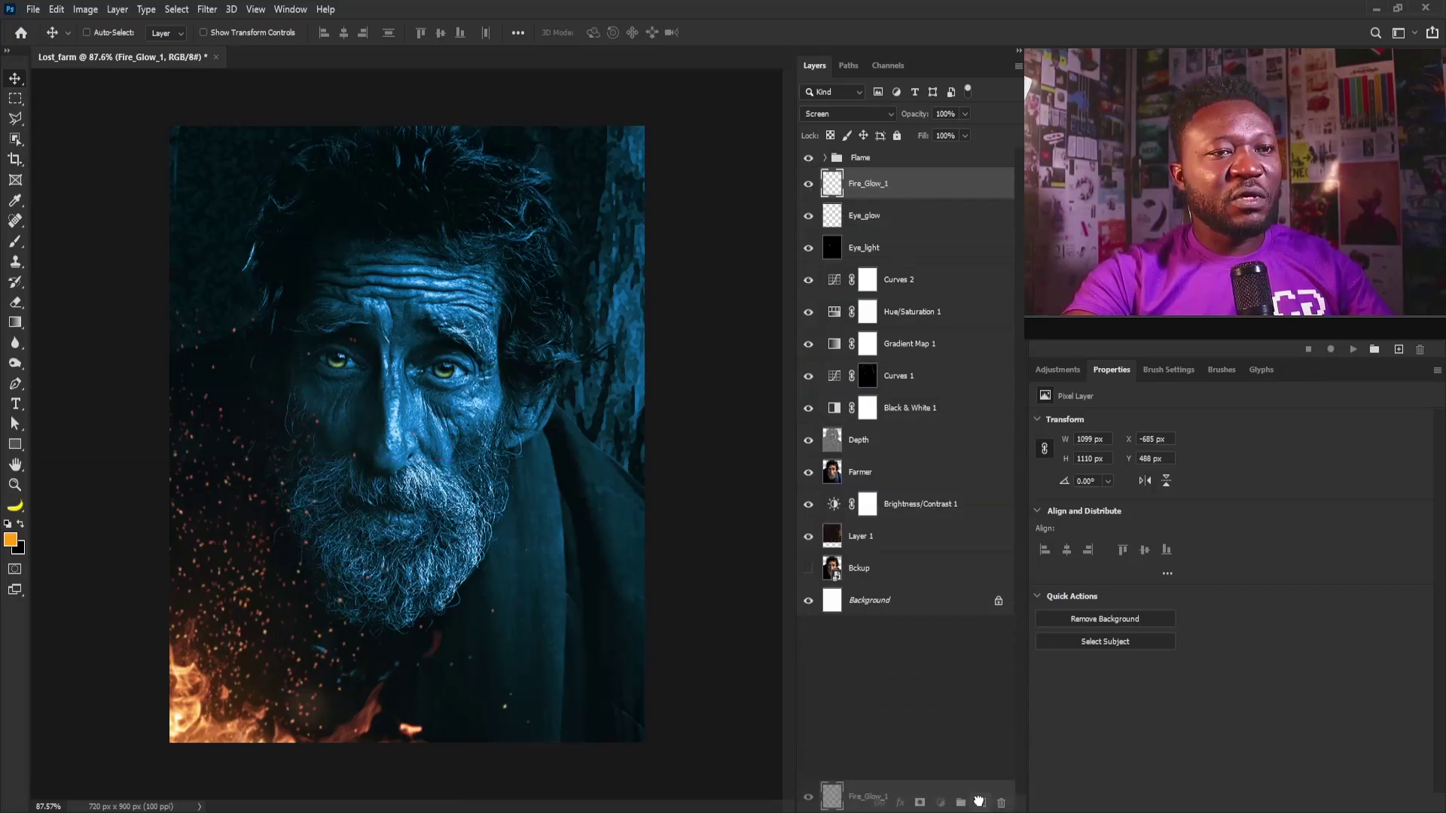
double_click(890, 185)
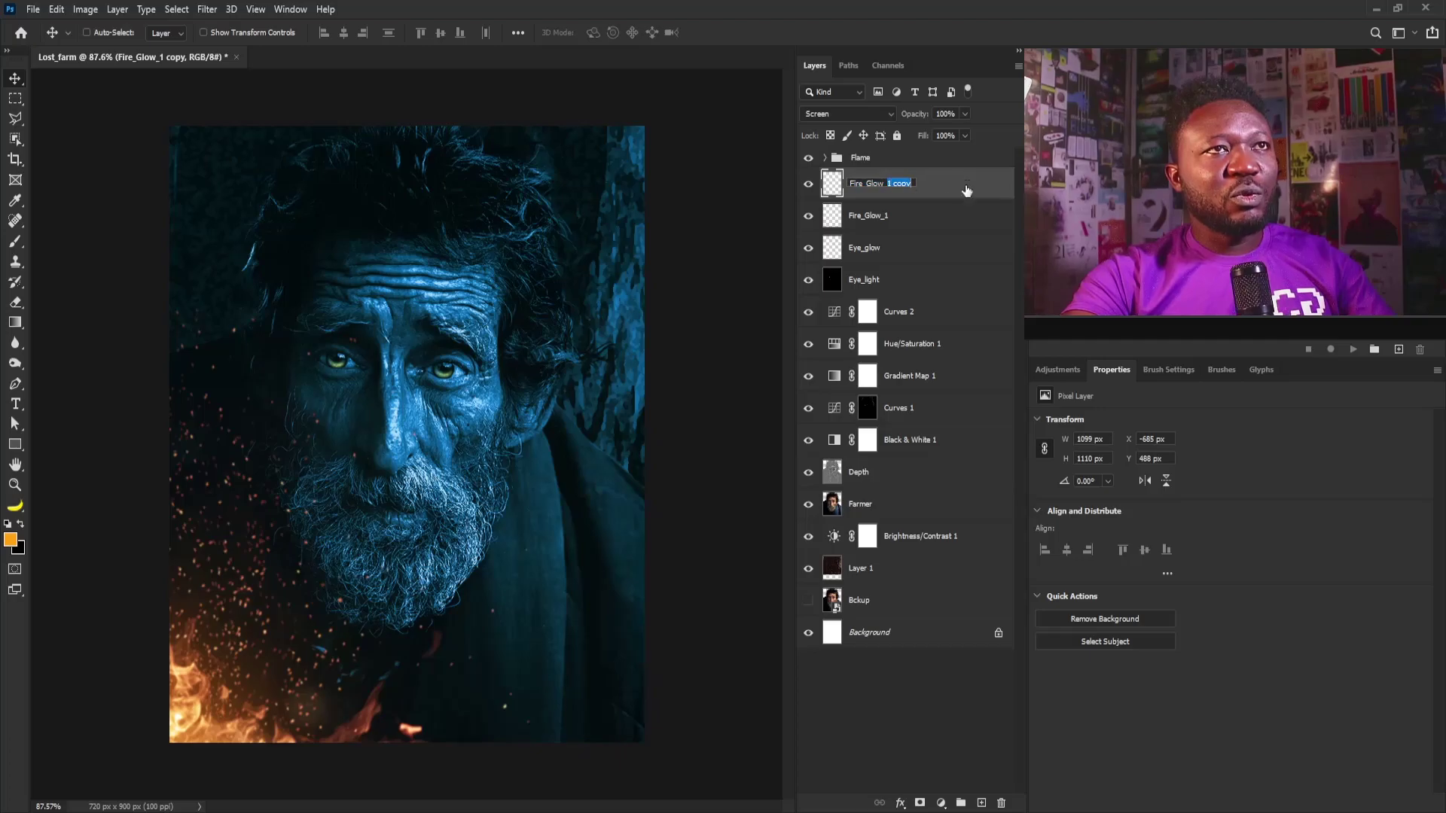
key(Return)
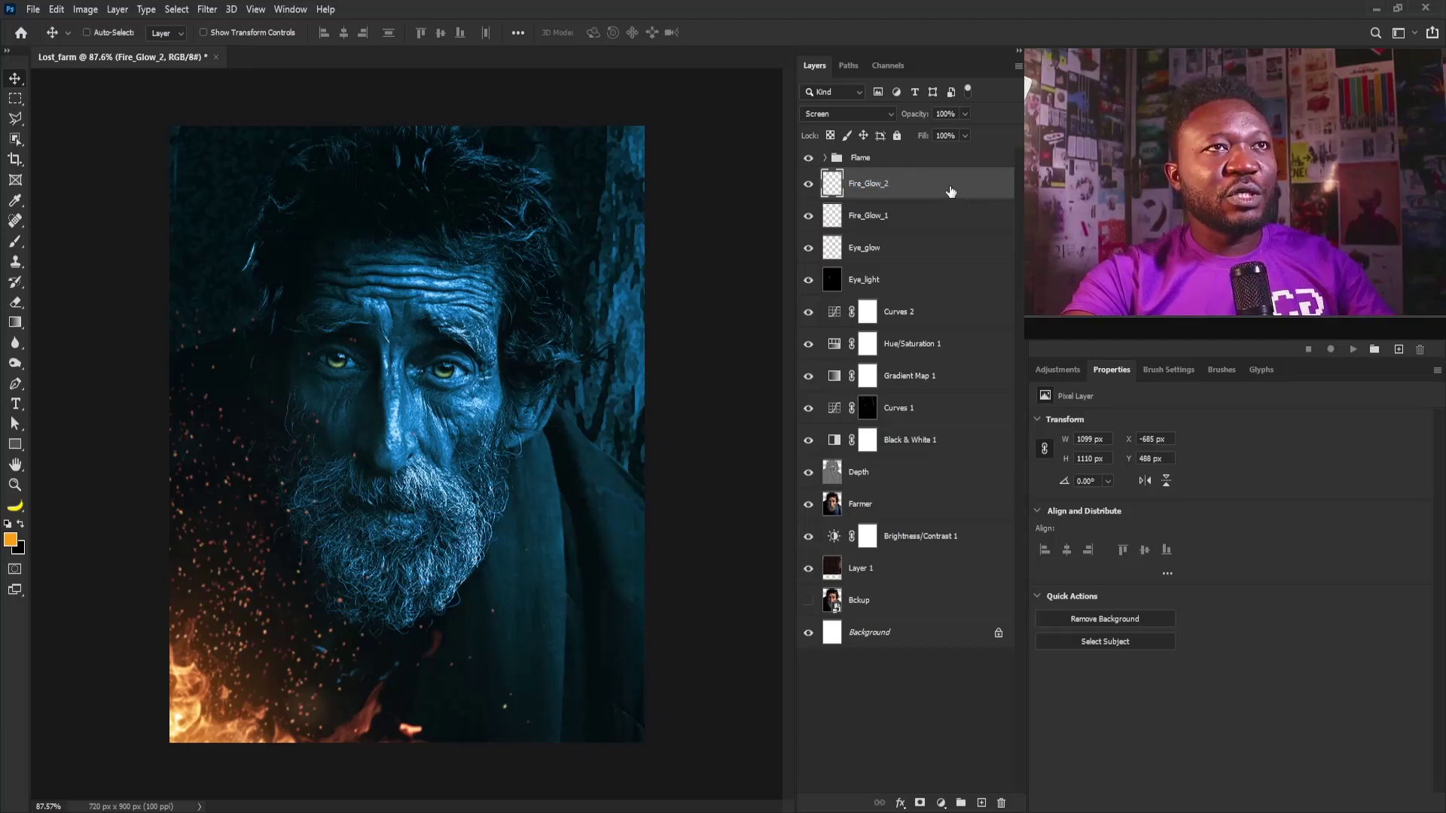
drag(326, 699, 206, 439)
Add a Soft Light layer named Noise above the Flame group, filled with the neutral 50% gray
click(890, 158)
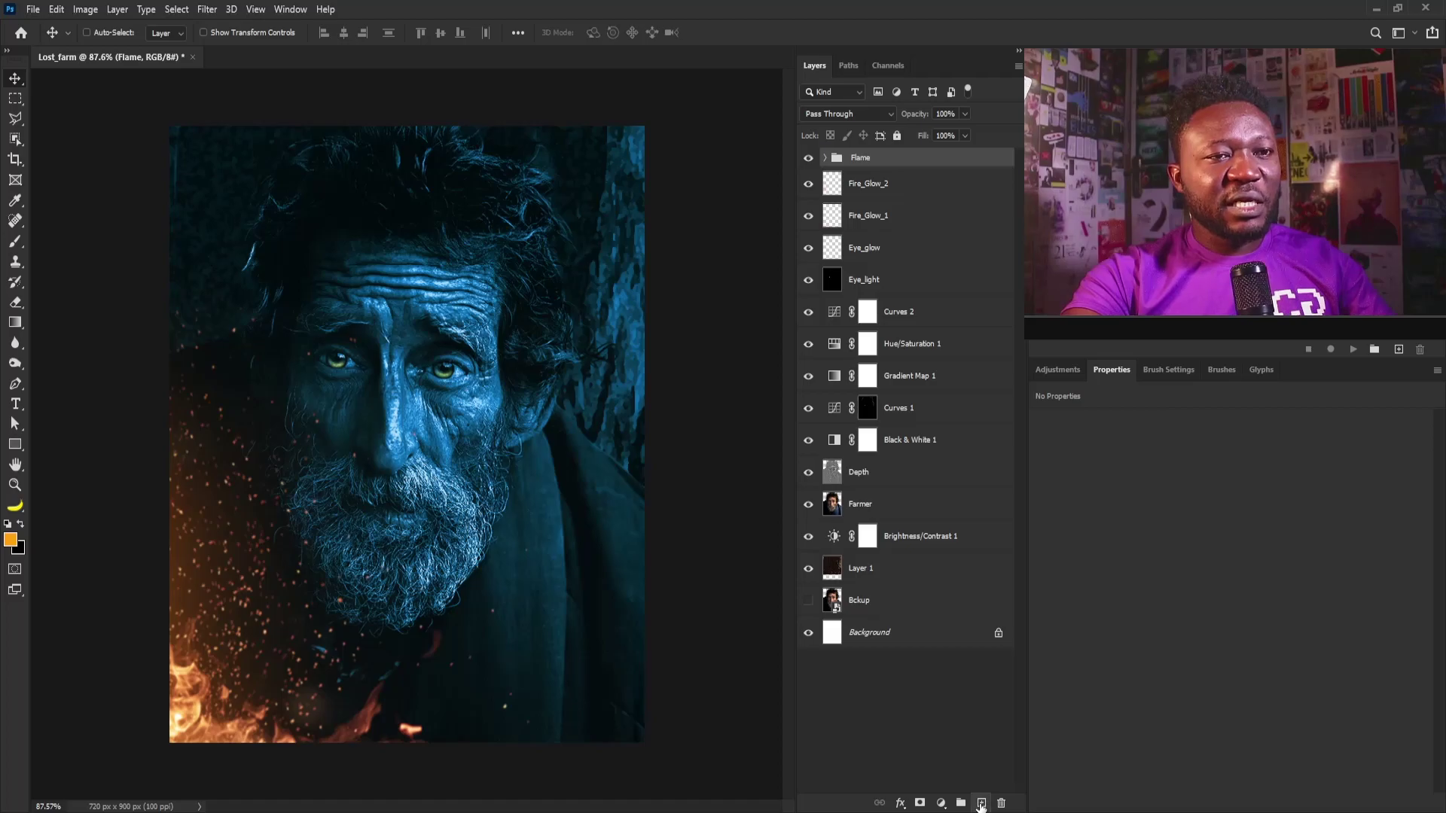
alt+click(981, 805)
text(Noise)
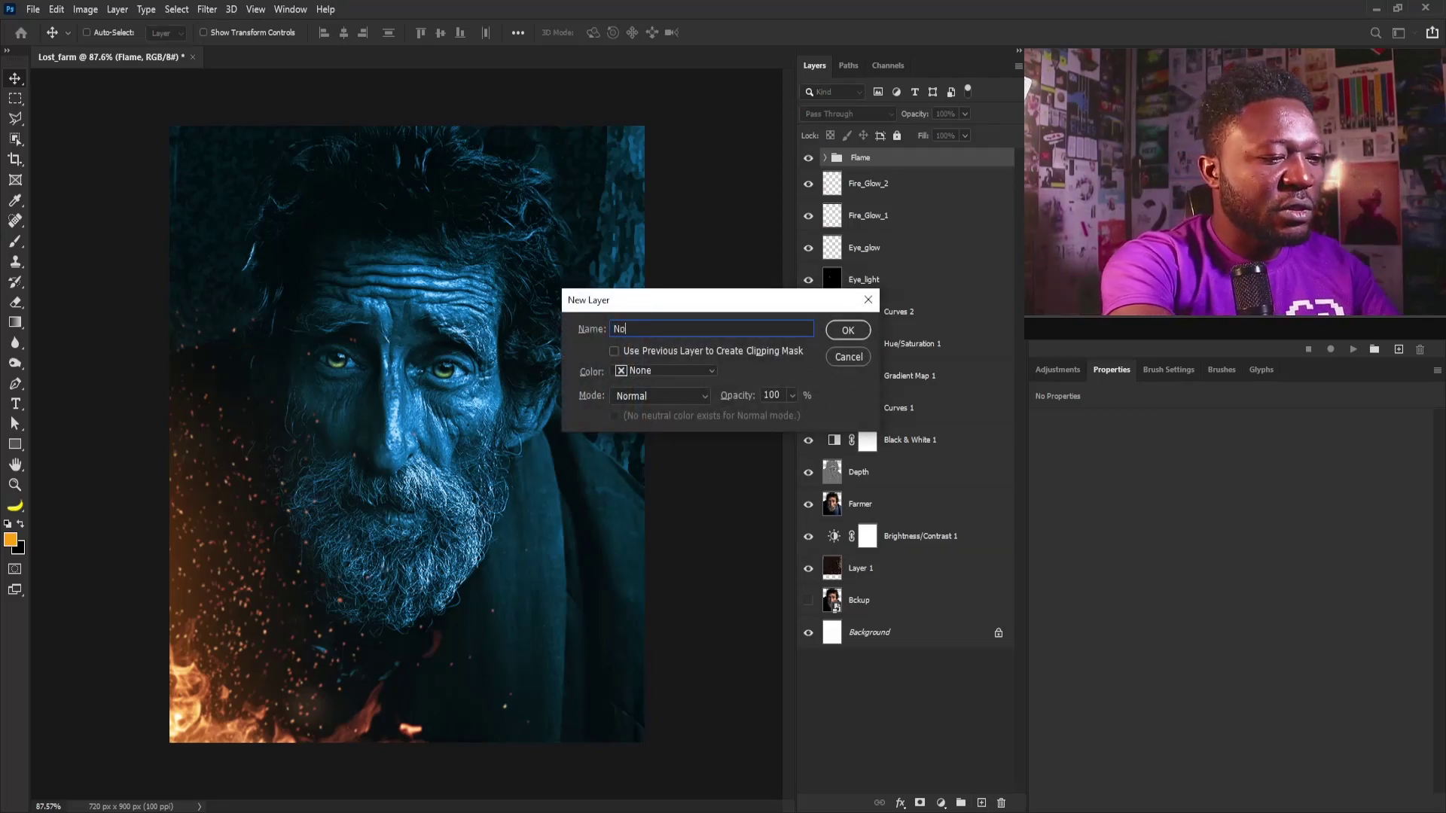
click(678, 396)
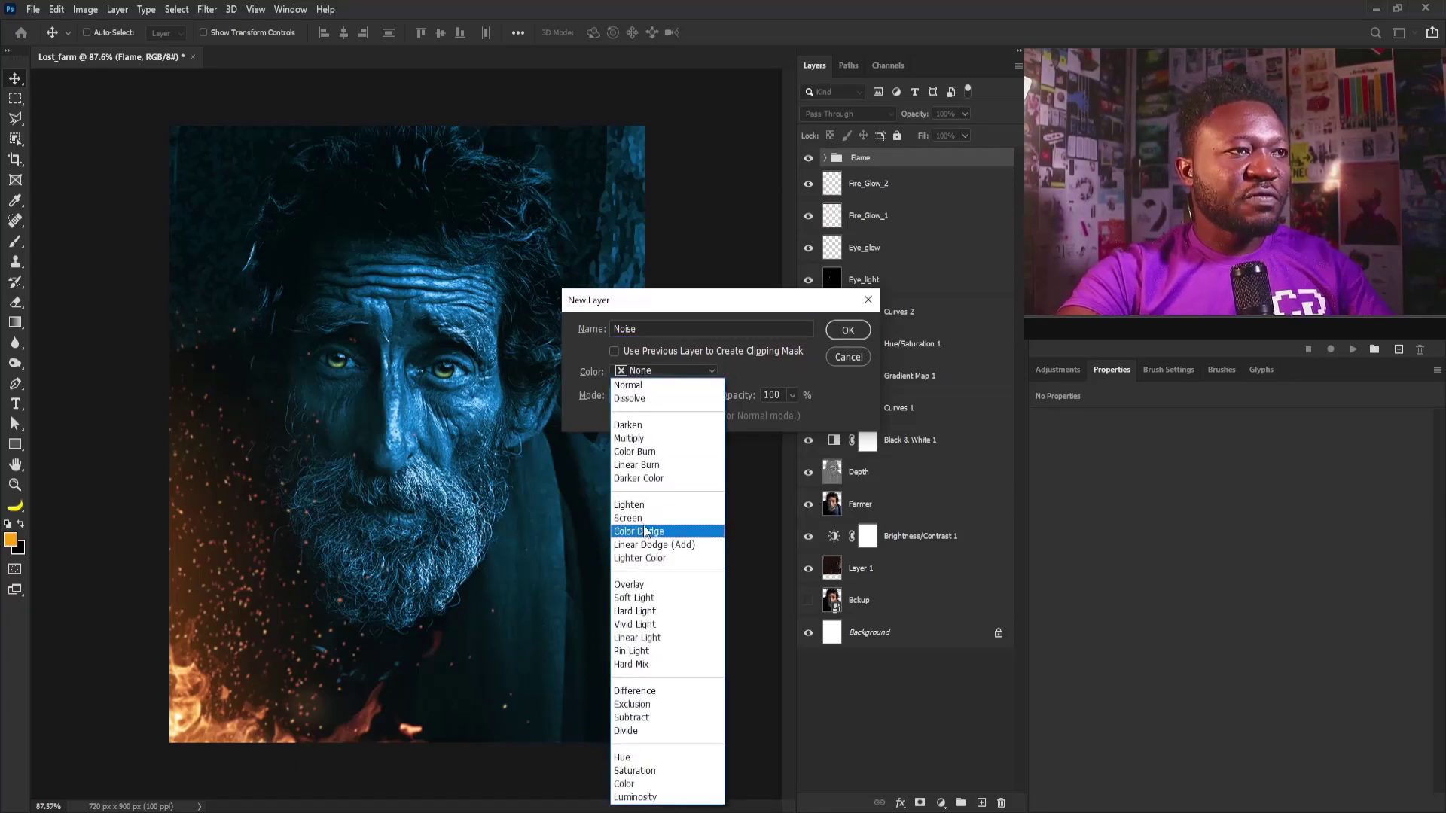
click(644, 597)
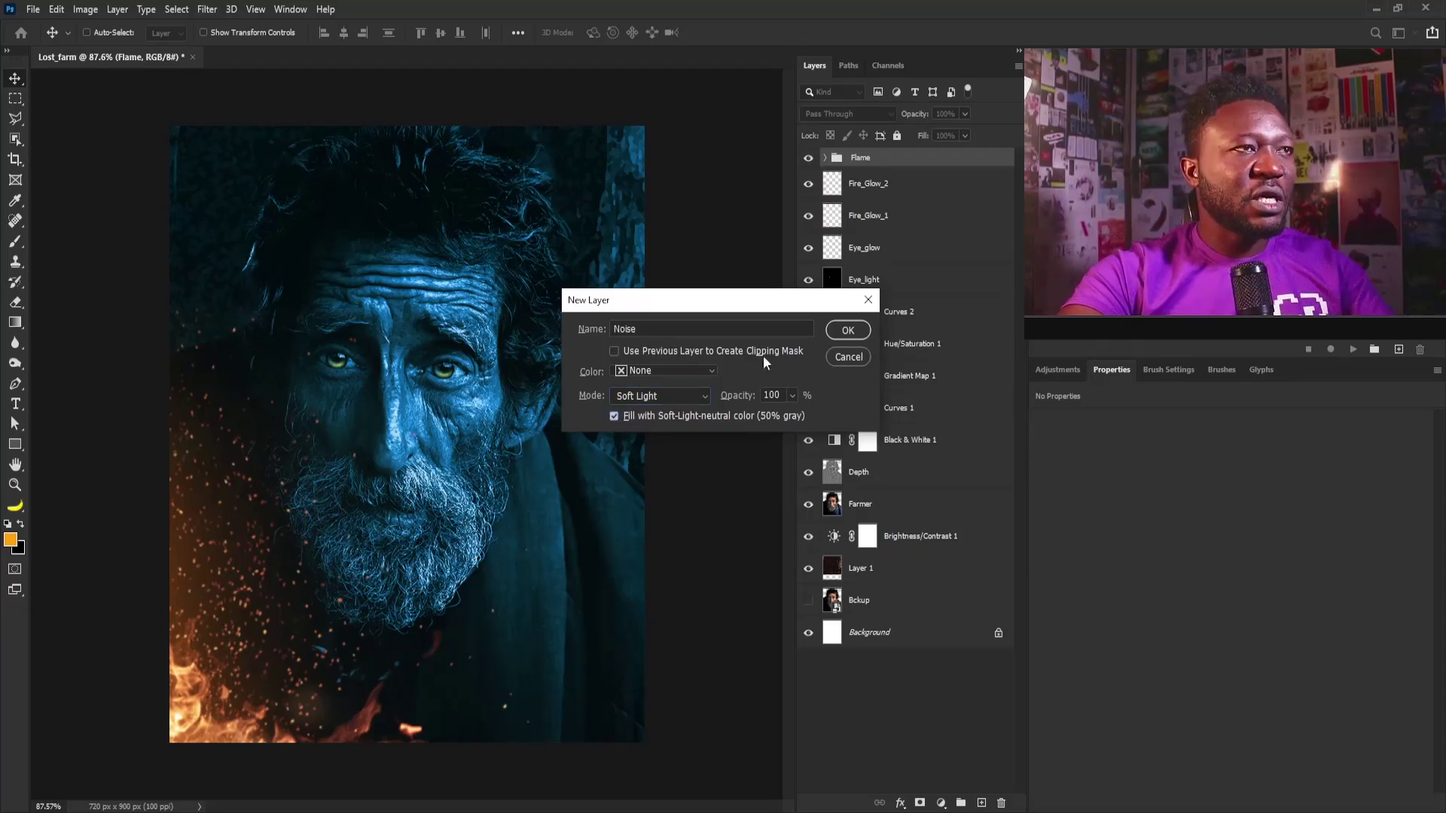
click(848, 332)
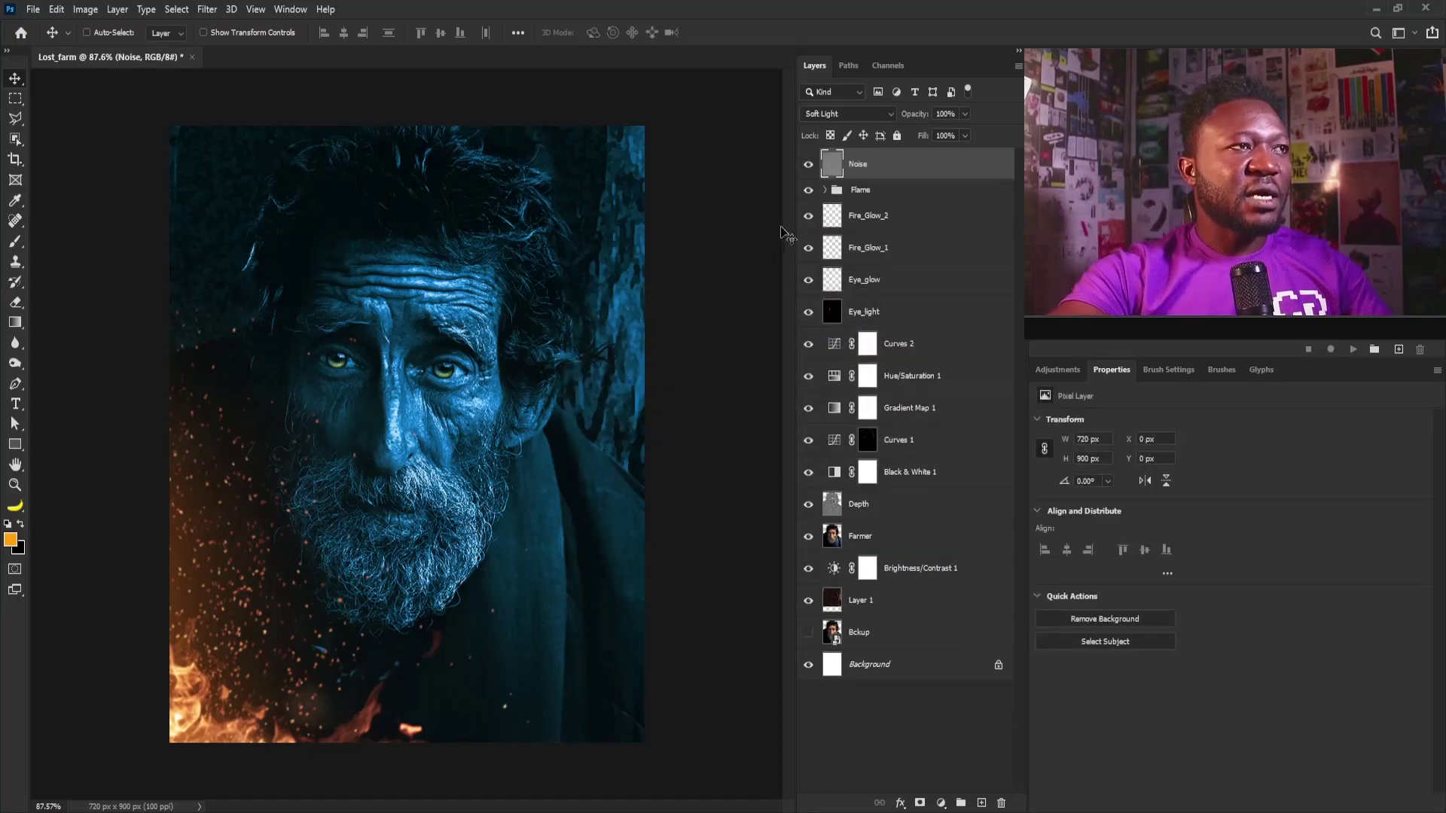
Apply the Add Noise filter to the Noise layer at 17%, Uniform and Monochromatic
click(206, 9)
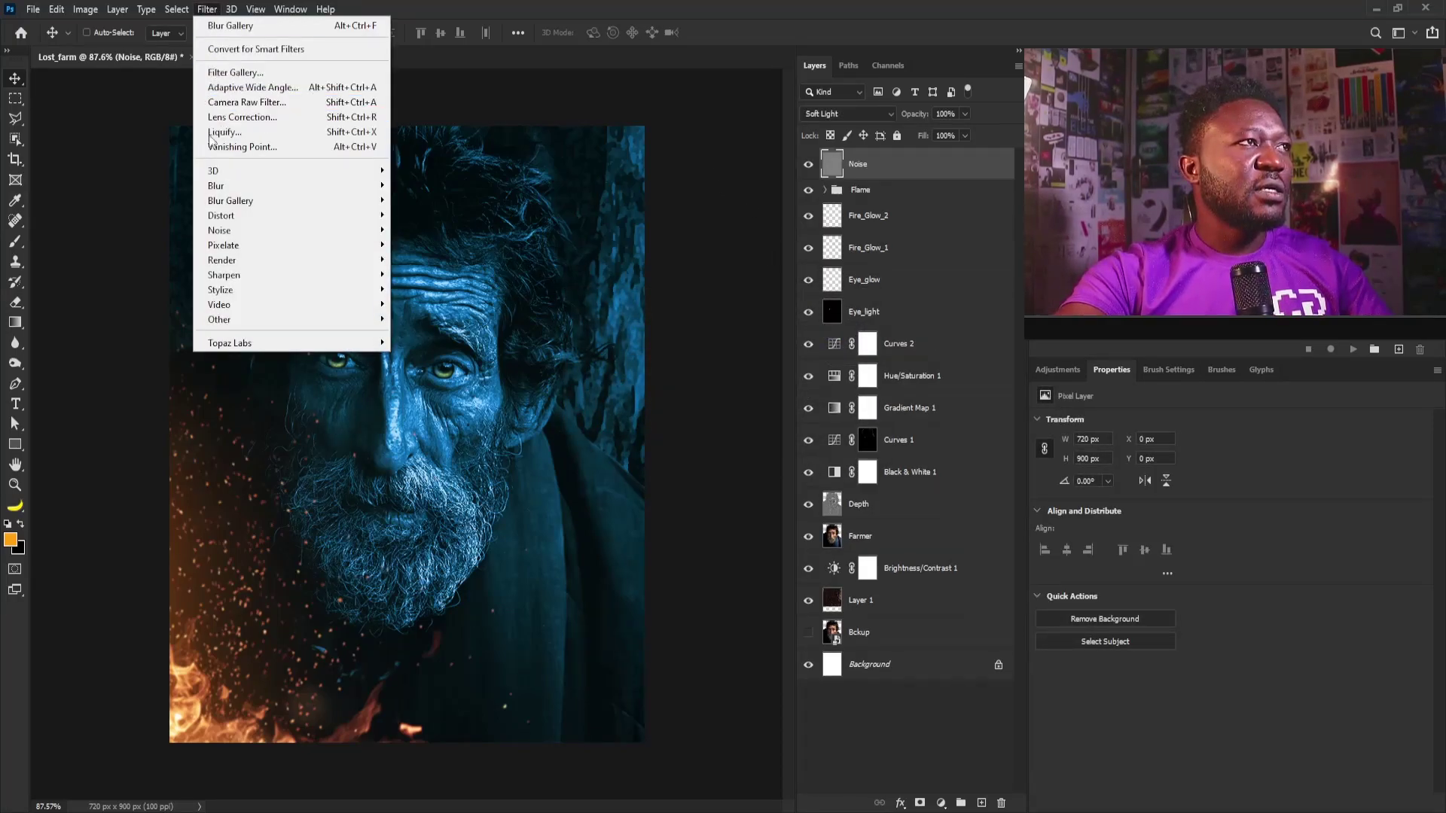
mouse_move(265, 229)
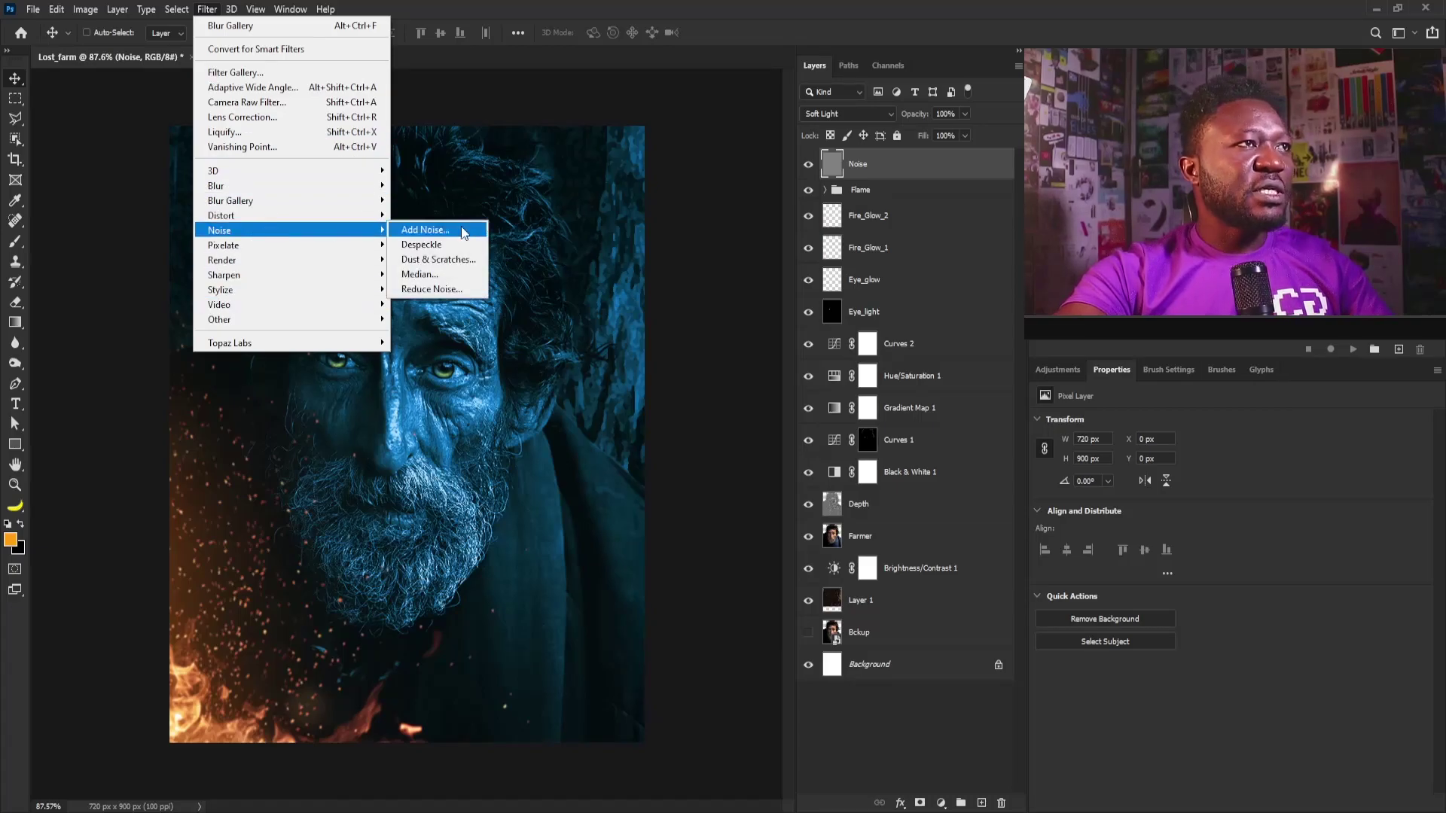
click(463, 233)
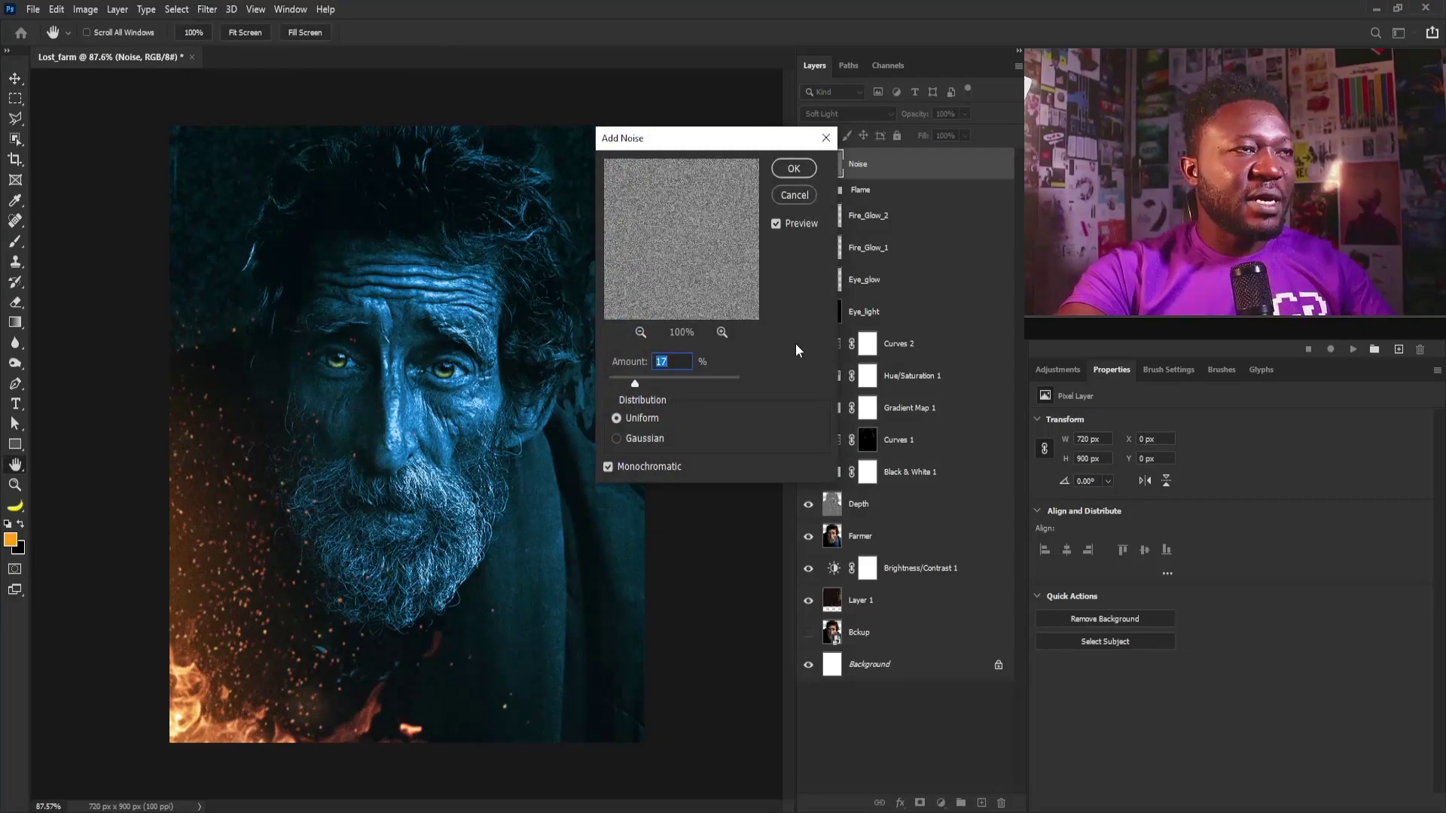
click(808, 171)
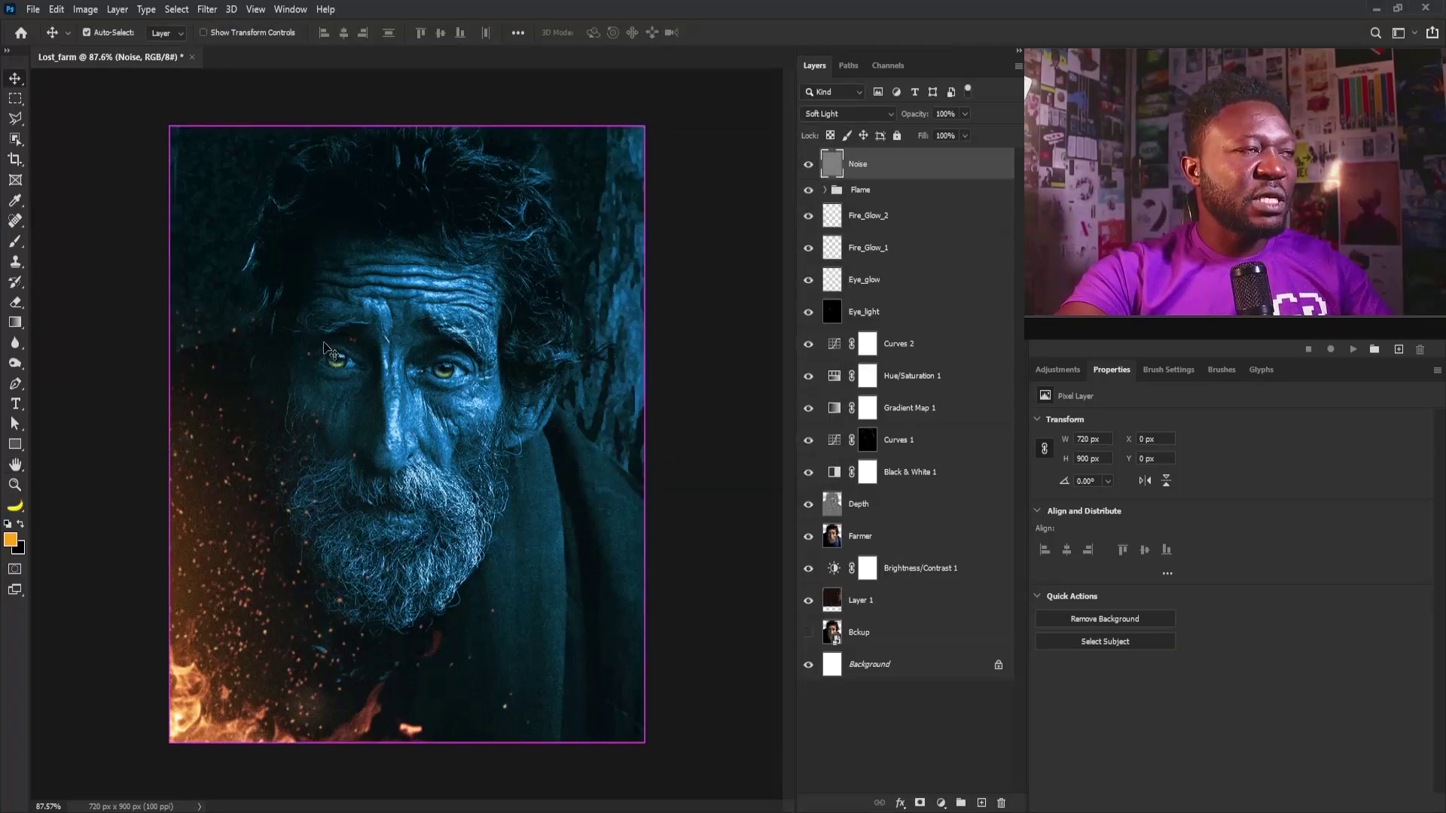
Select the Eye_light layer for painting with the Brush tool and show the brush's Transfer settings with Pen Pressure opacity control
drag(337, 336, 357, 401)
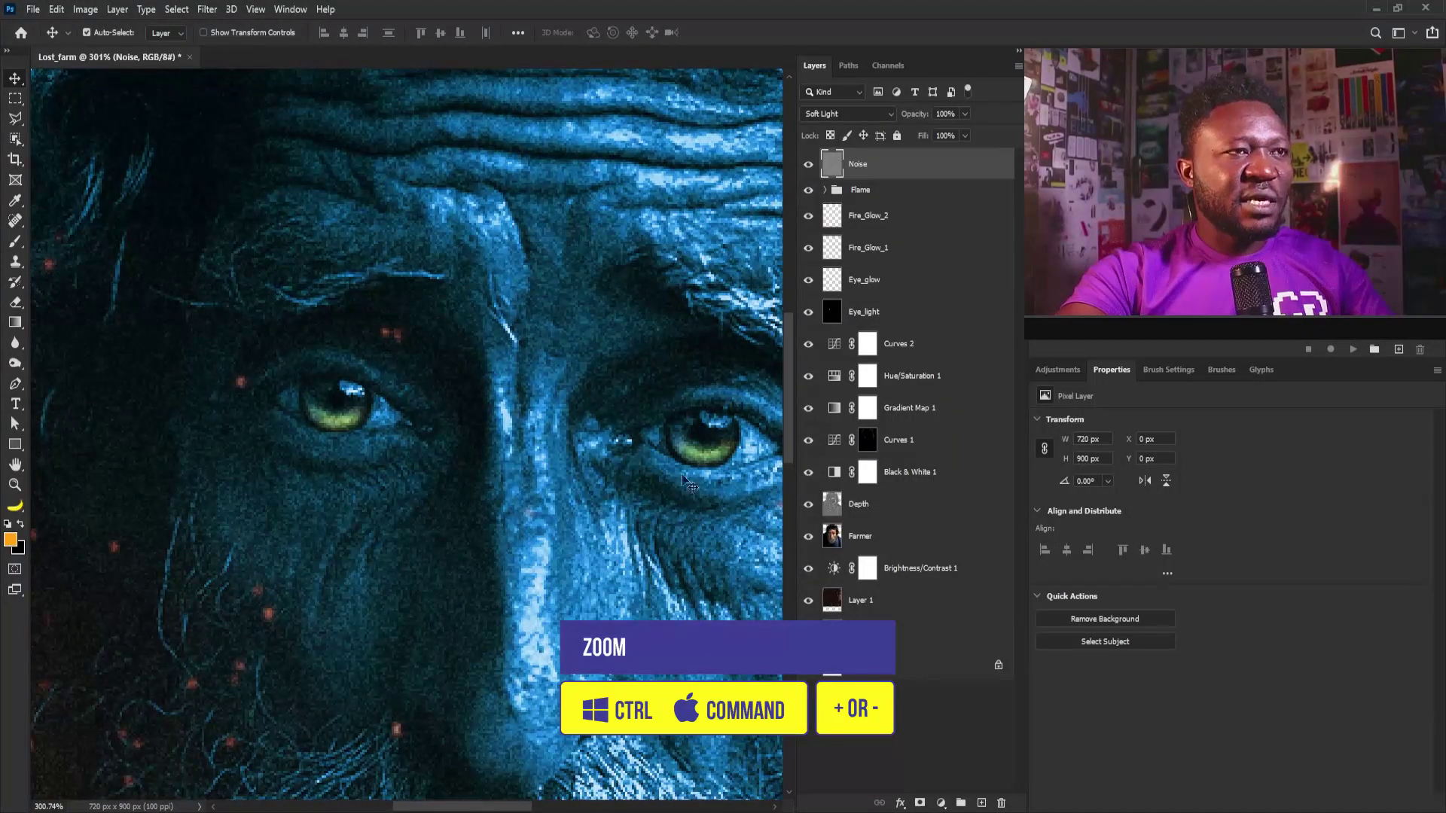
click(853, 318)
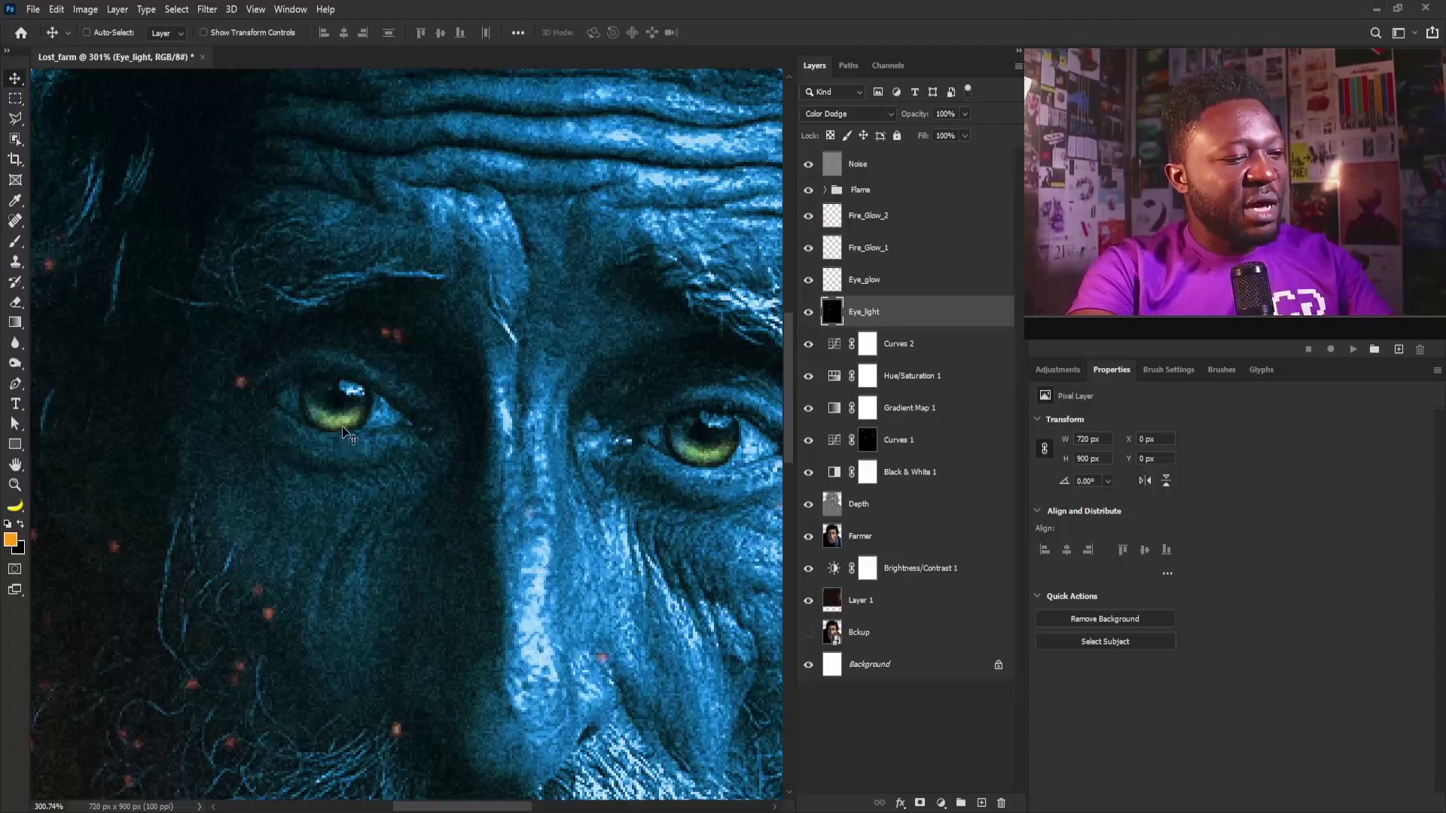
key(b)
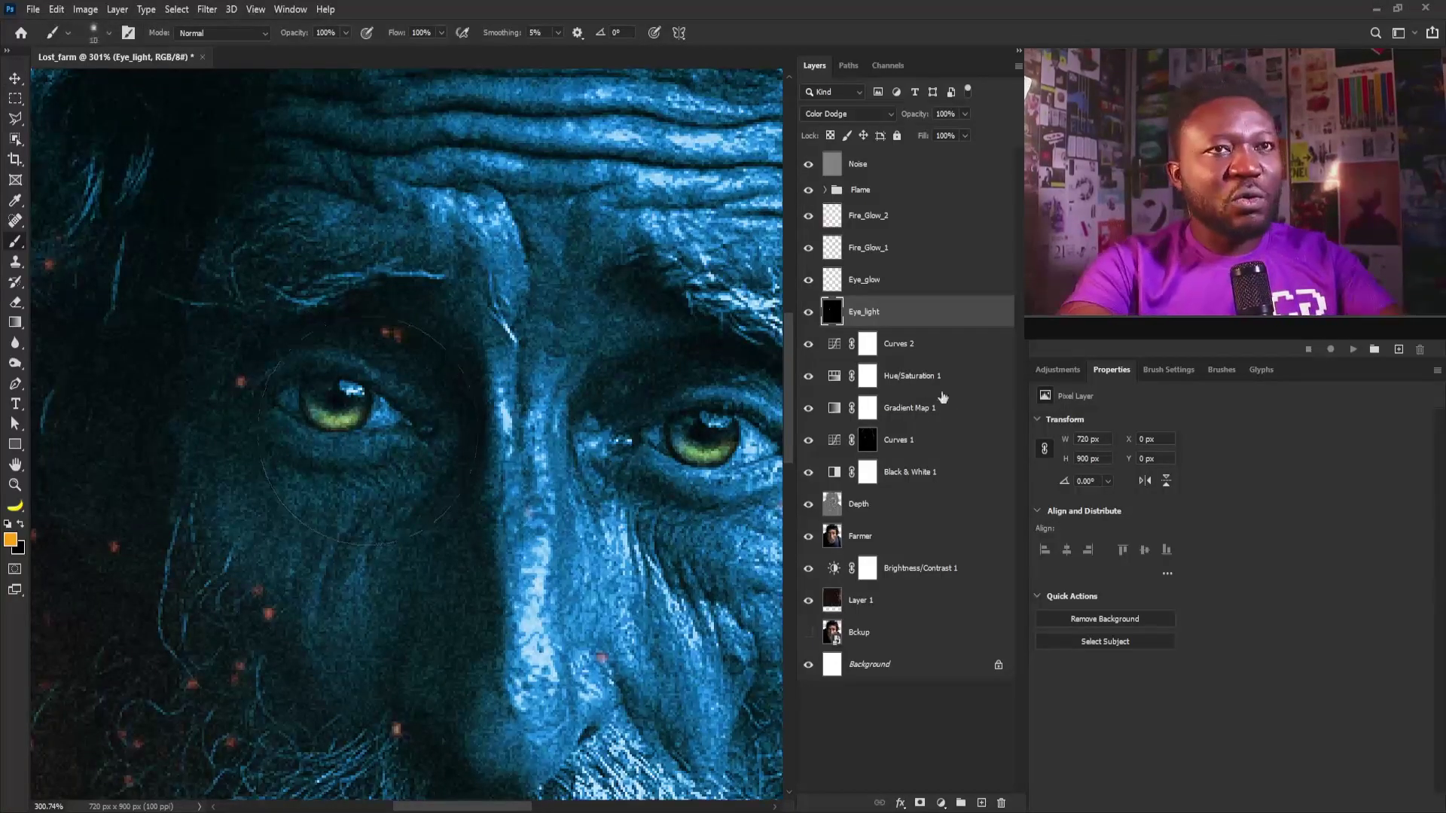
click(1058, 369)
click(1153, 370)
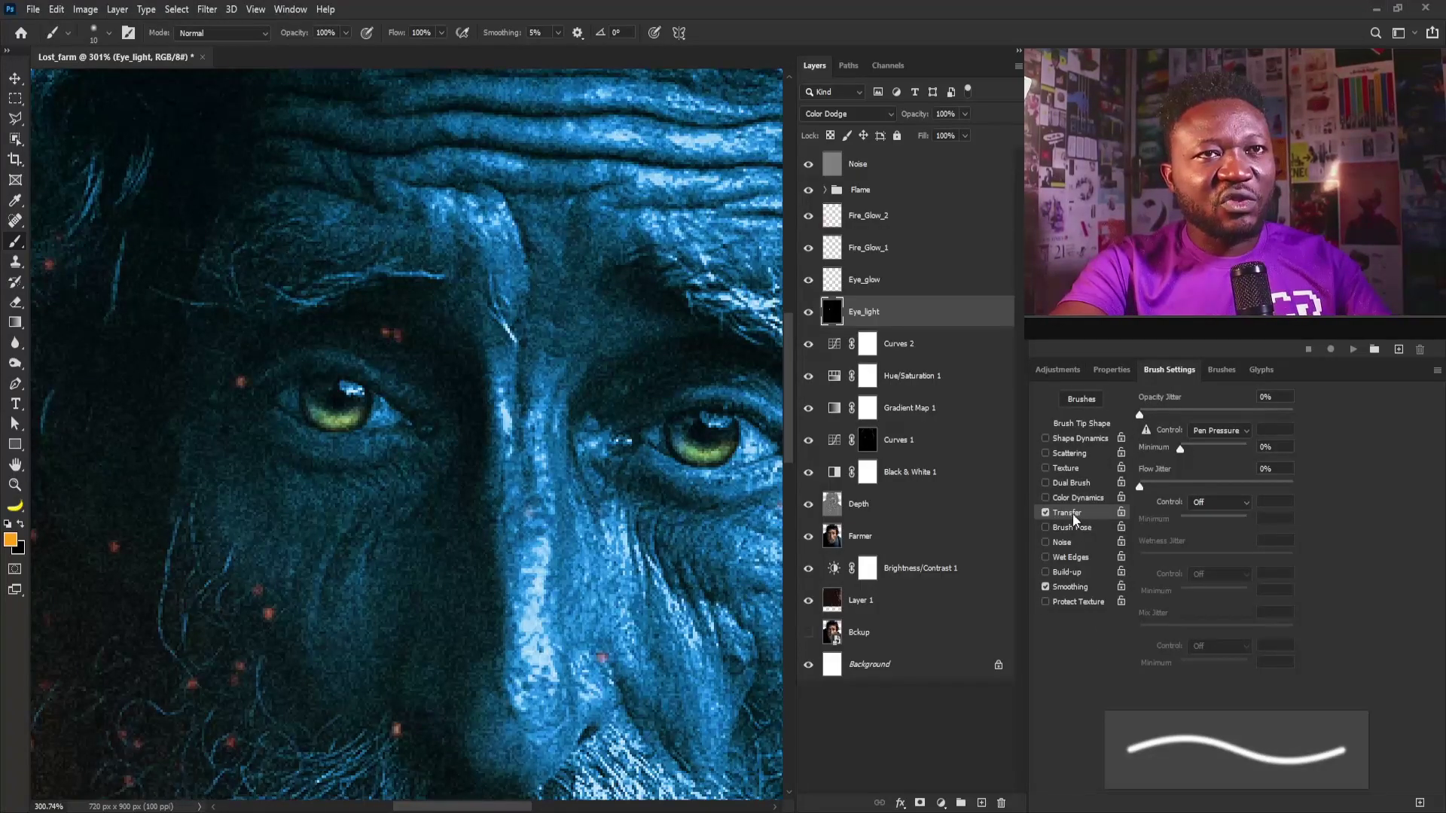
Reduce the brush to 5 px and paint orange light along the lower part of both irises on the Eye_light layer
mouse_move(287, 381)
mouse_down()
mouse_move(337, 413)
mouse_move(374, 471)
mouse_up()
key(bracketleft)
key(bracketleft)
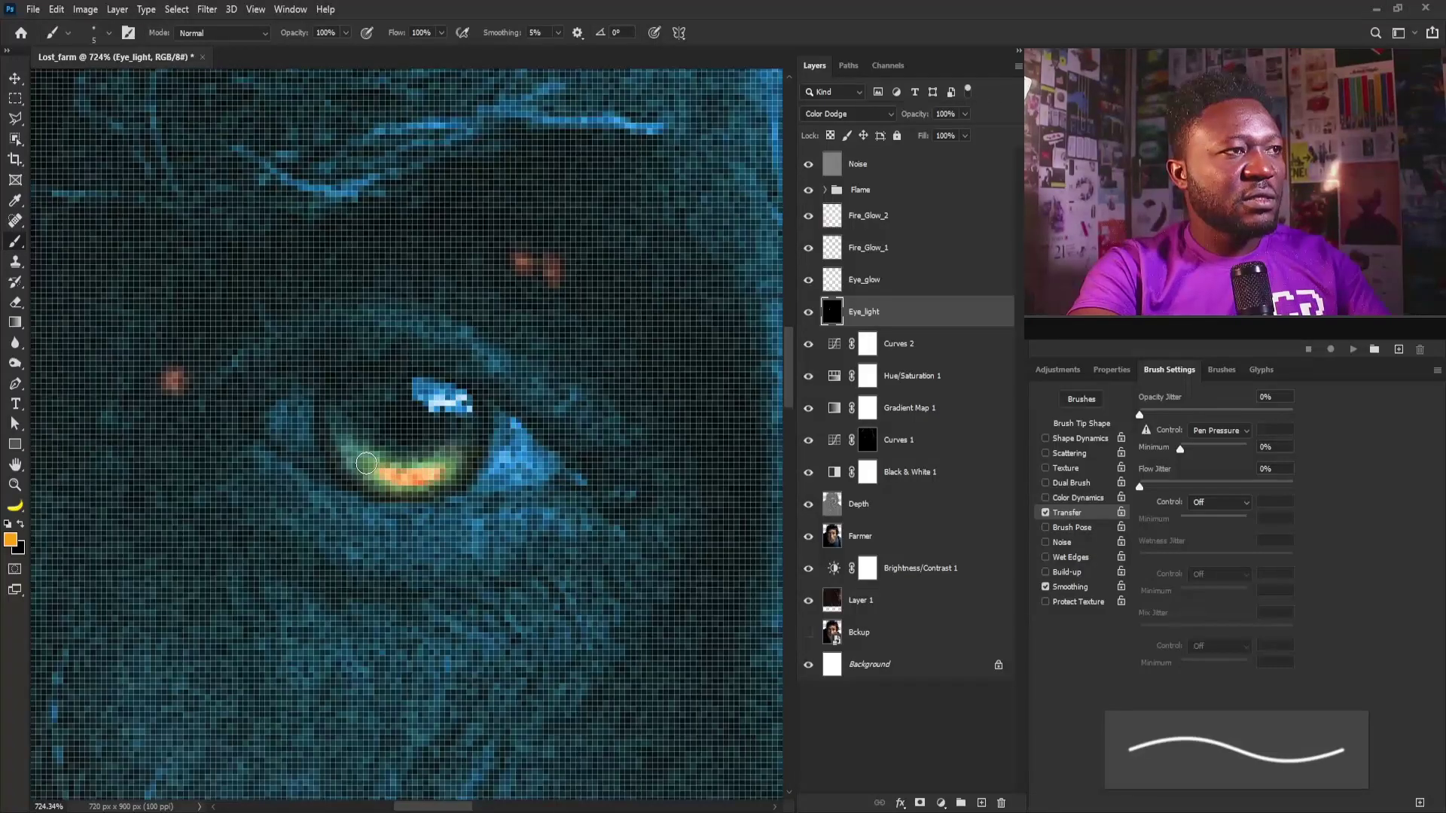
drag(636, 331, 131, 295)
drag(530, 411, 325, 412)
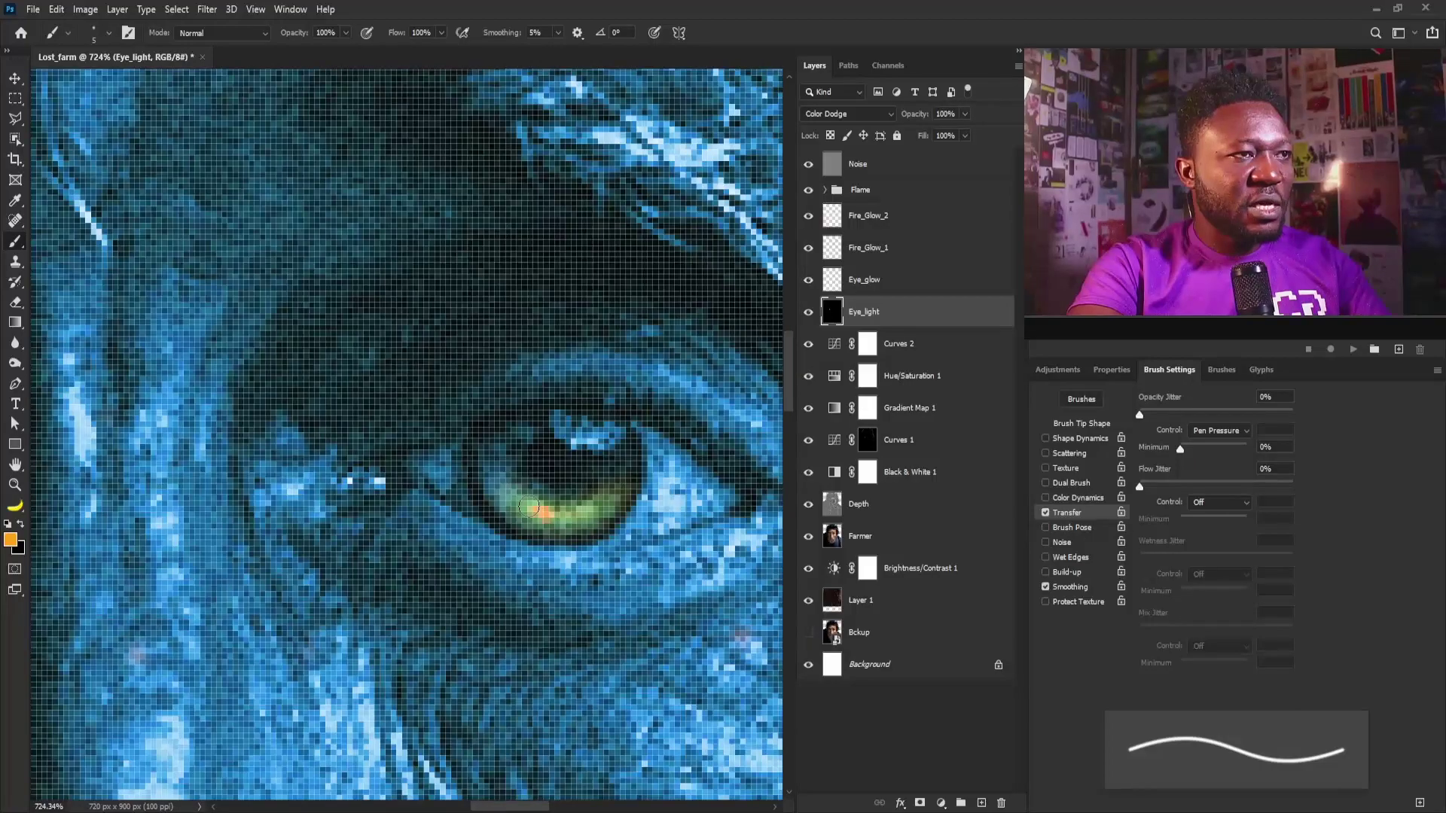
drag(671, 330, 535, 376)
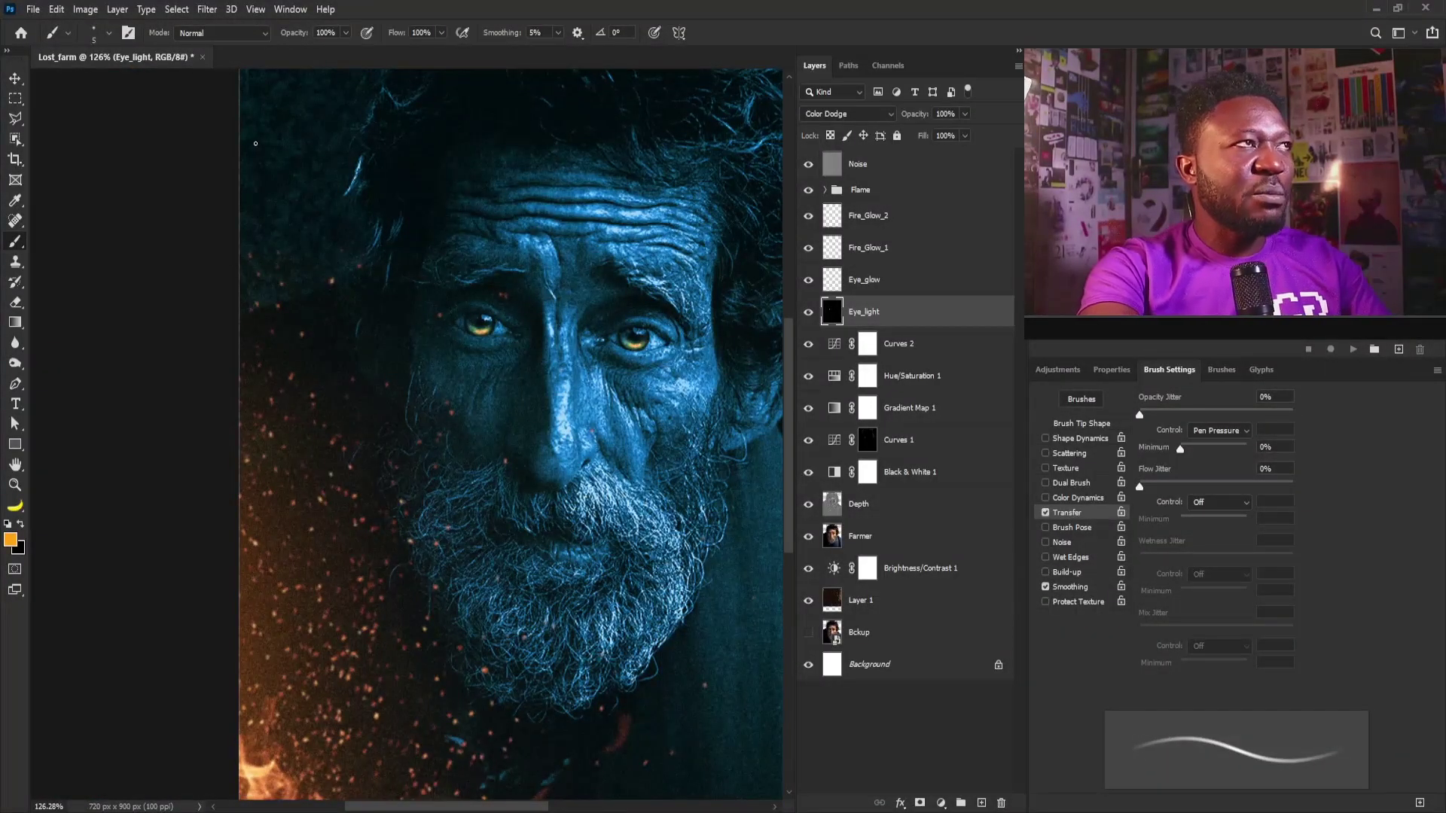
Apply a Gaussian Blur with a 1.4 pixel radius to the Eye_light layer
click(207, 9)
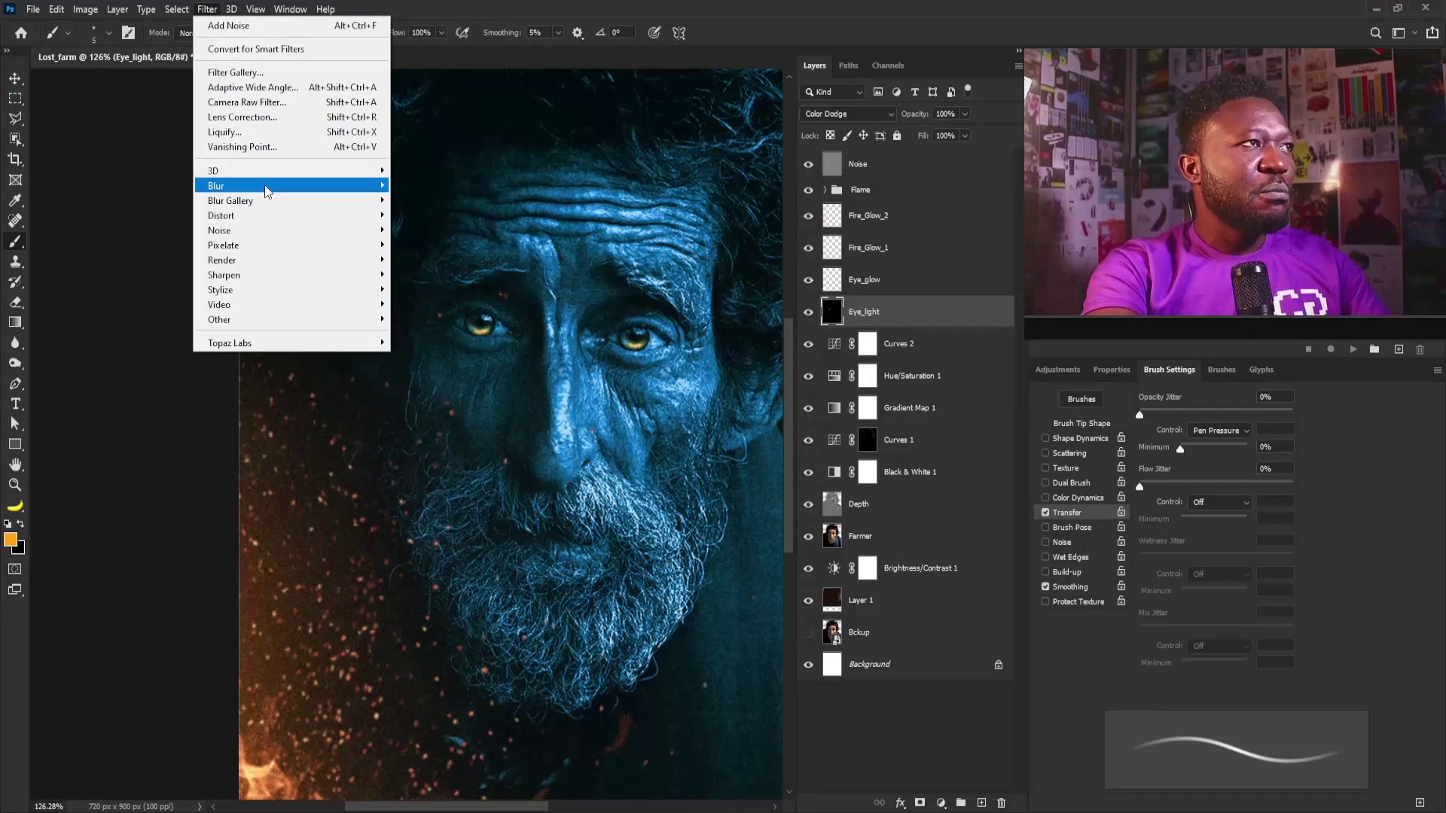
mouse_move(271, 186)
click(442, 246)
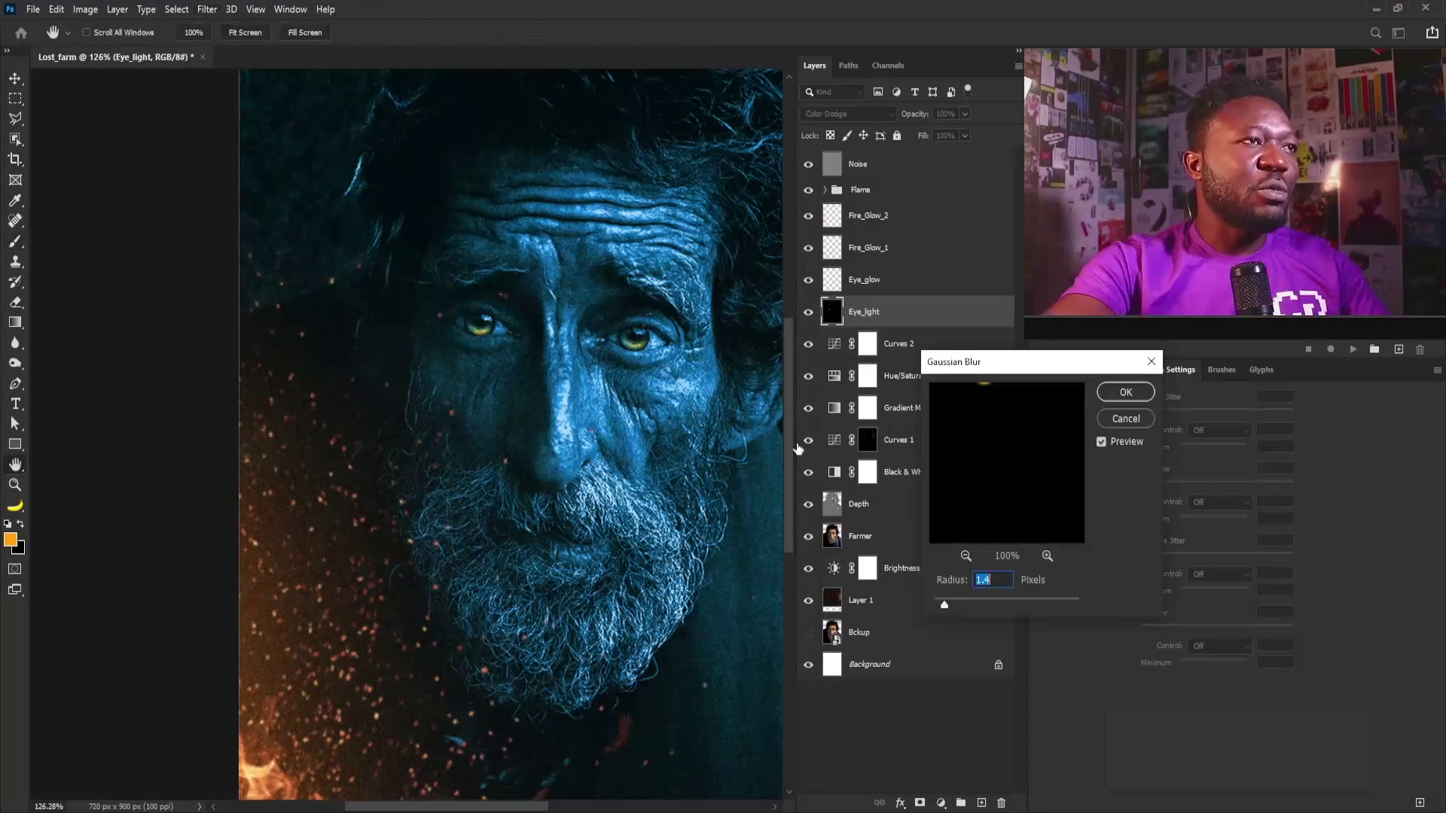
click(1125, 392)
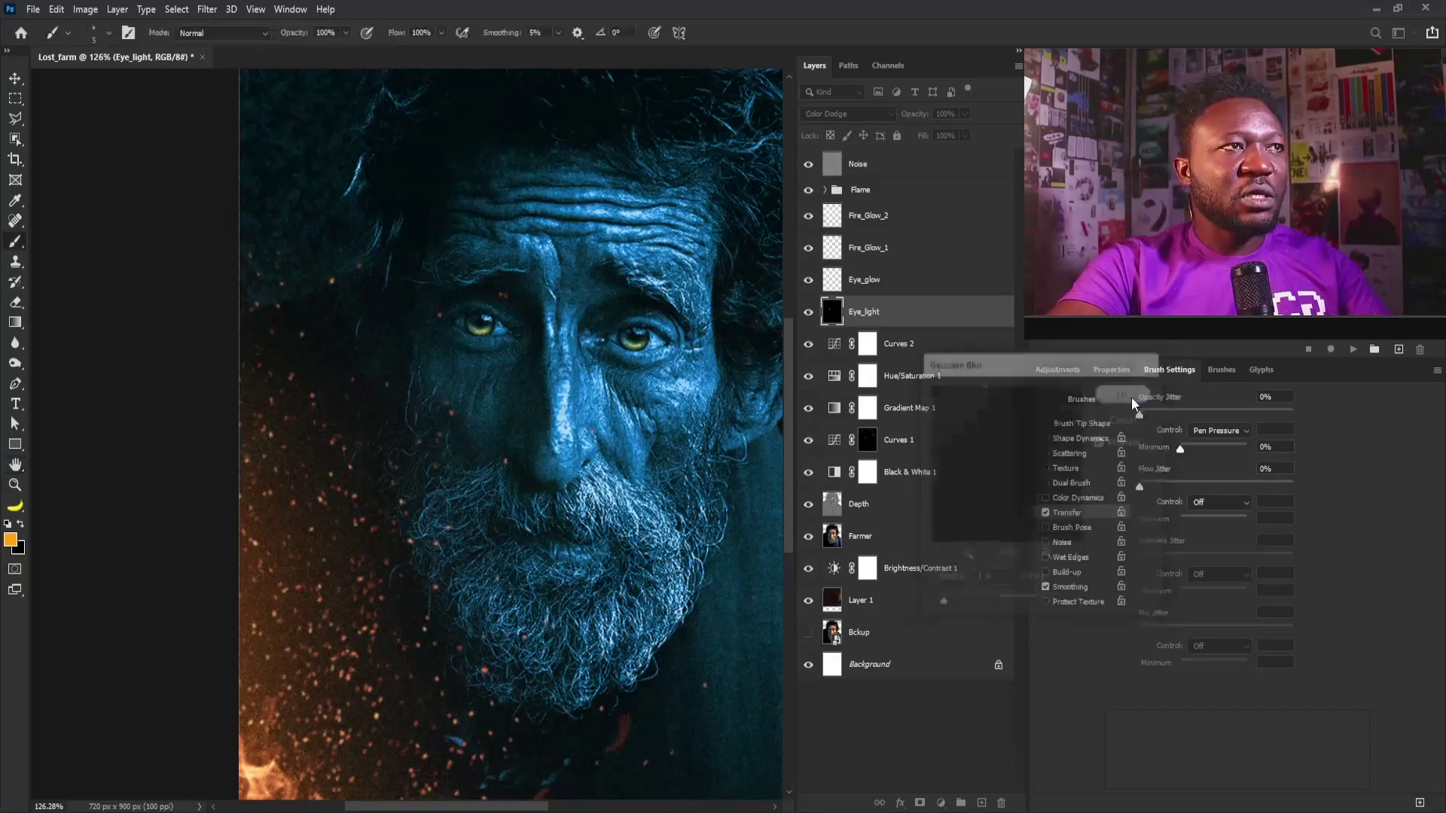
scroll(581, 306, down, 3)
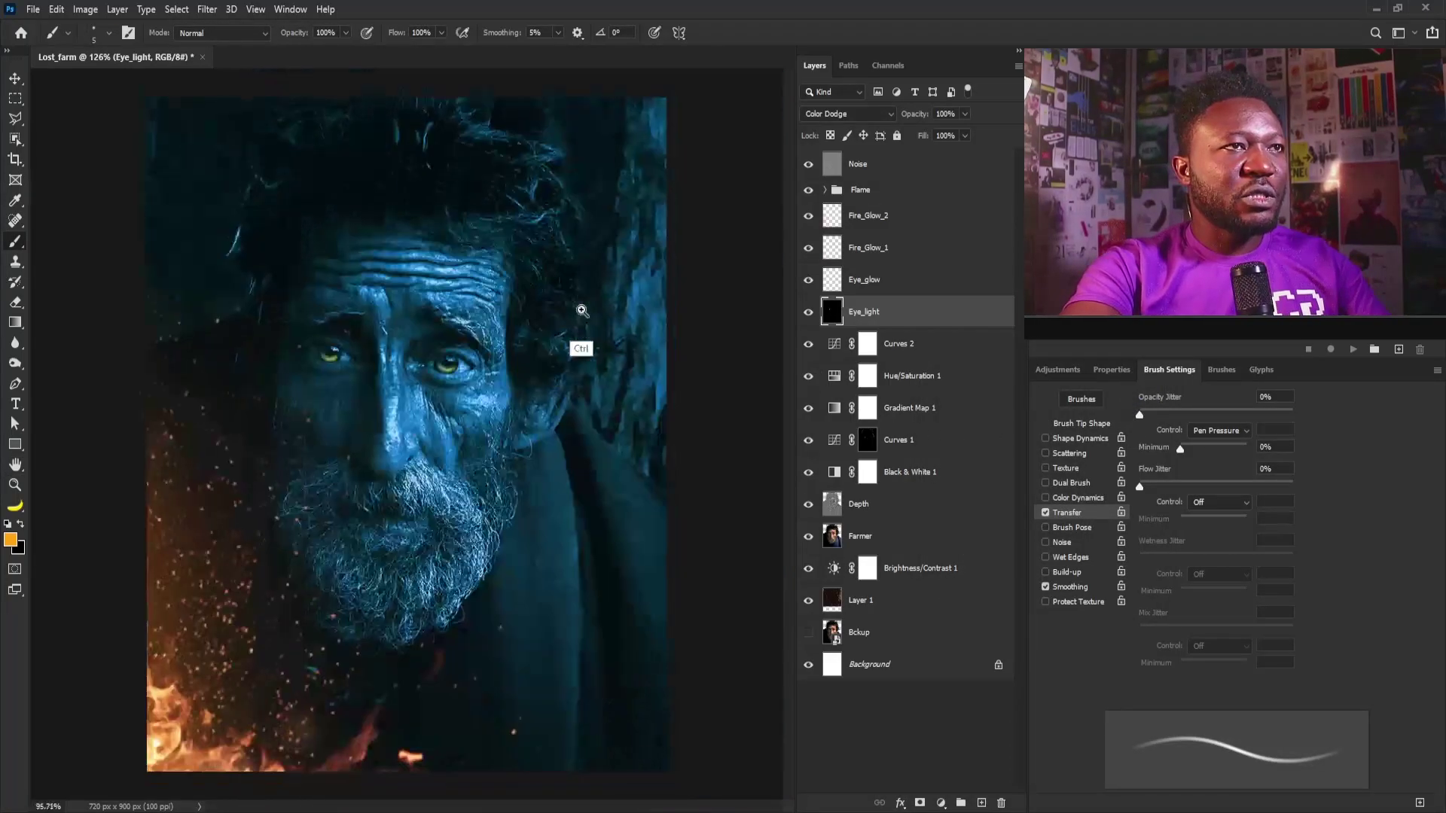
Group the layers from Fire_Glow_2 down to Farmer and name the group Subject
click(866, 191)
click(871, 215)
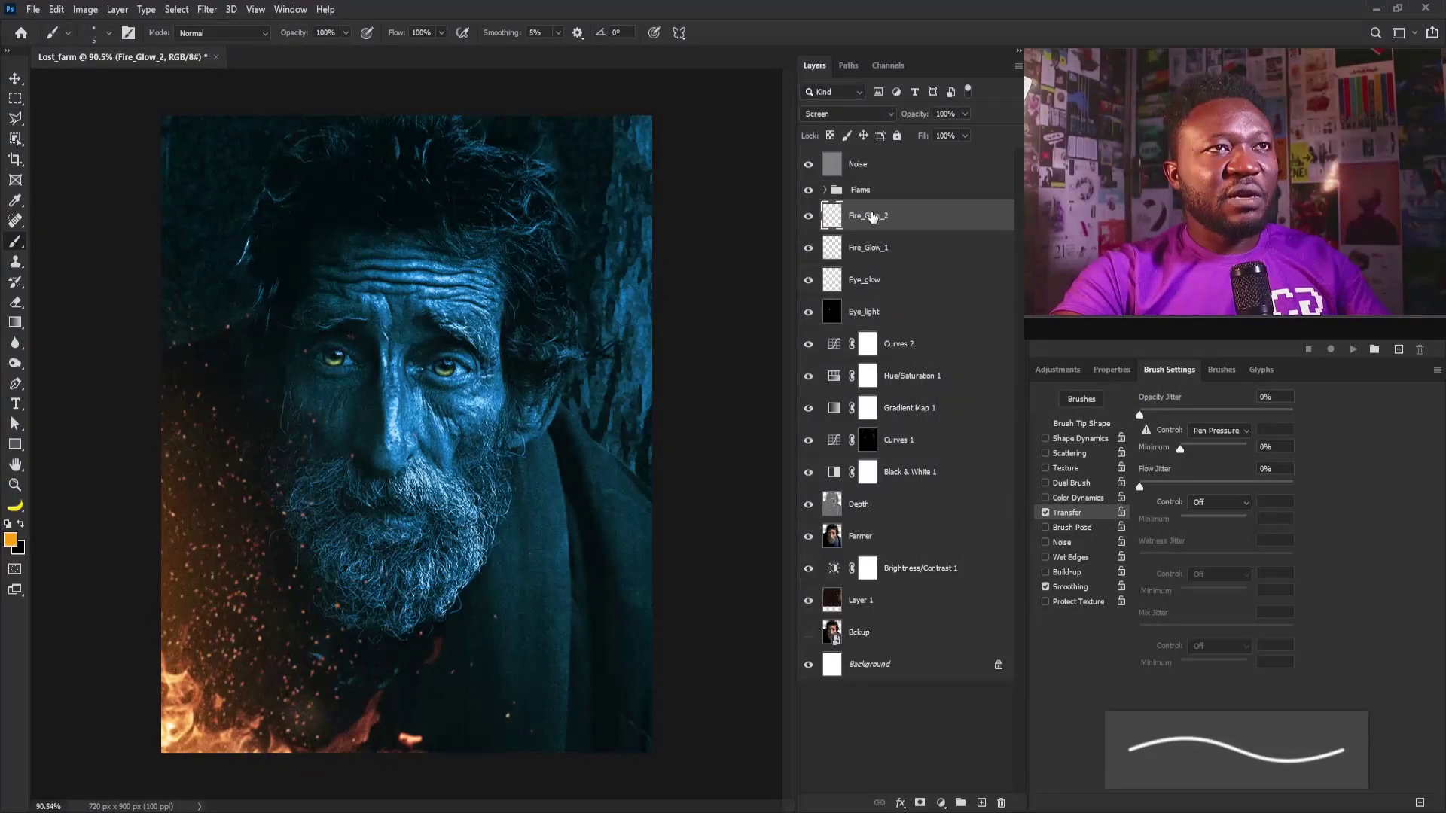
shift+click(890, 539)
key(ctrl+g)
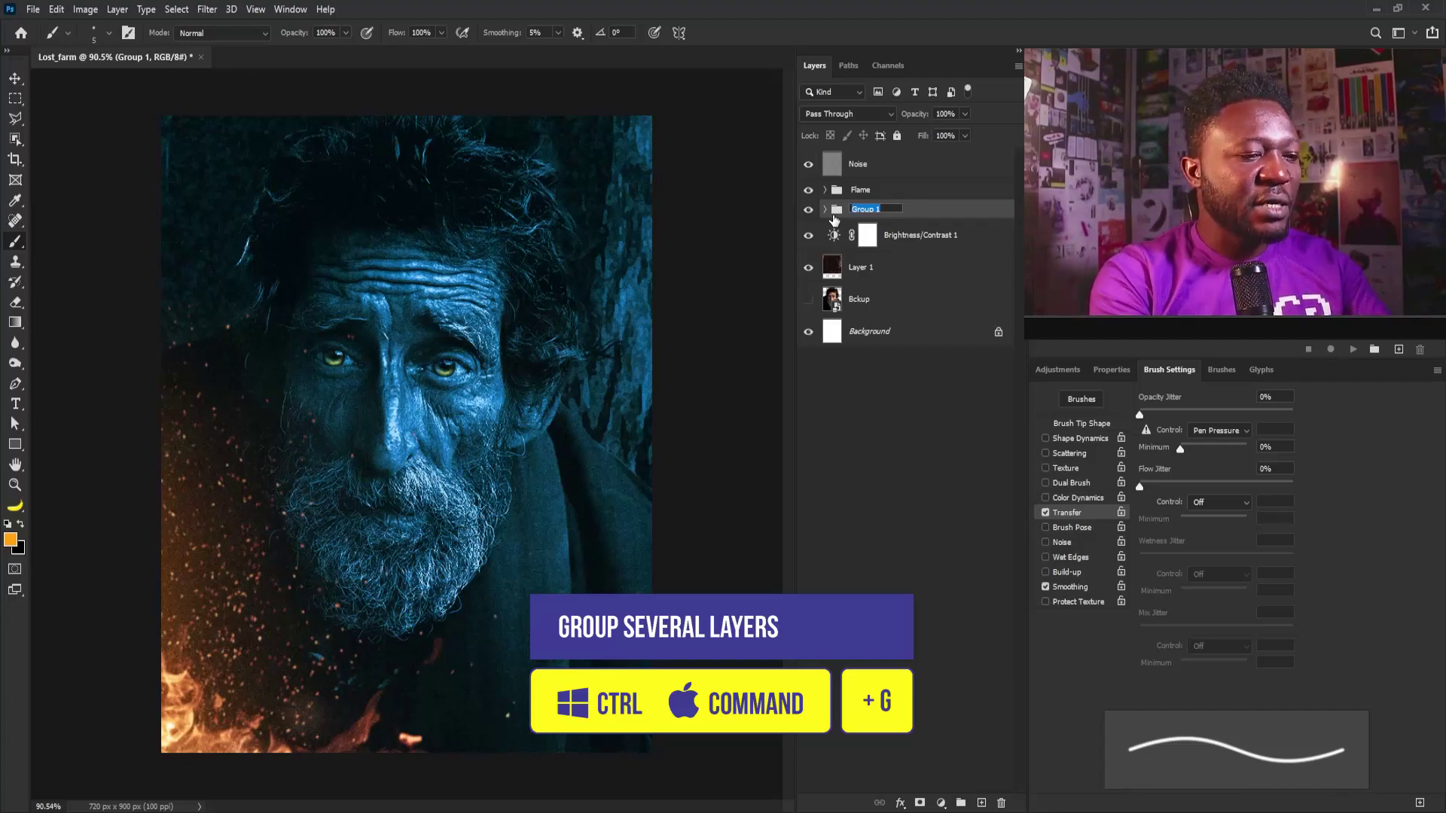
text(Sub)
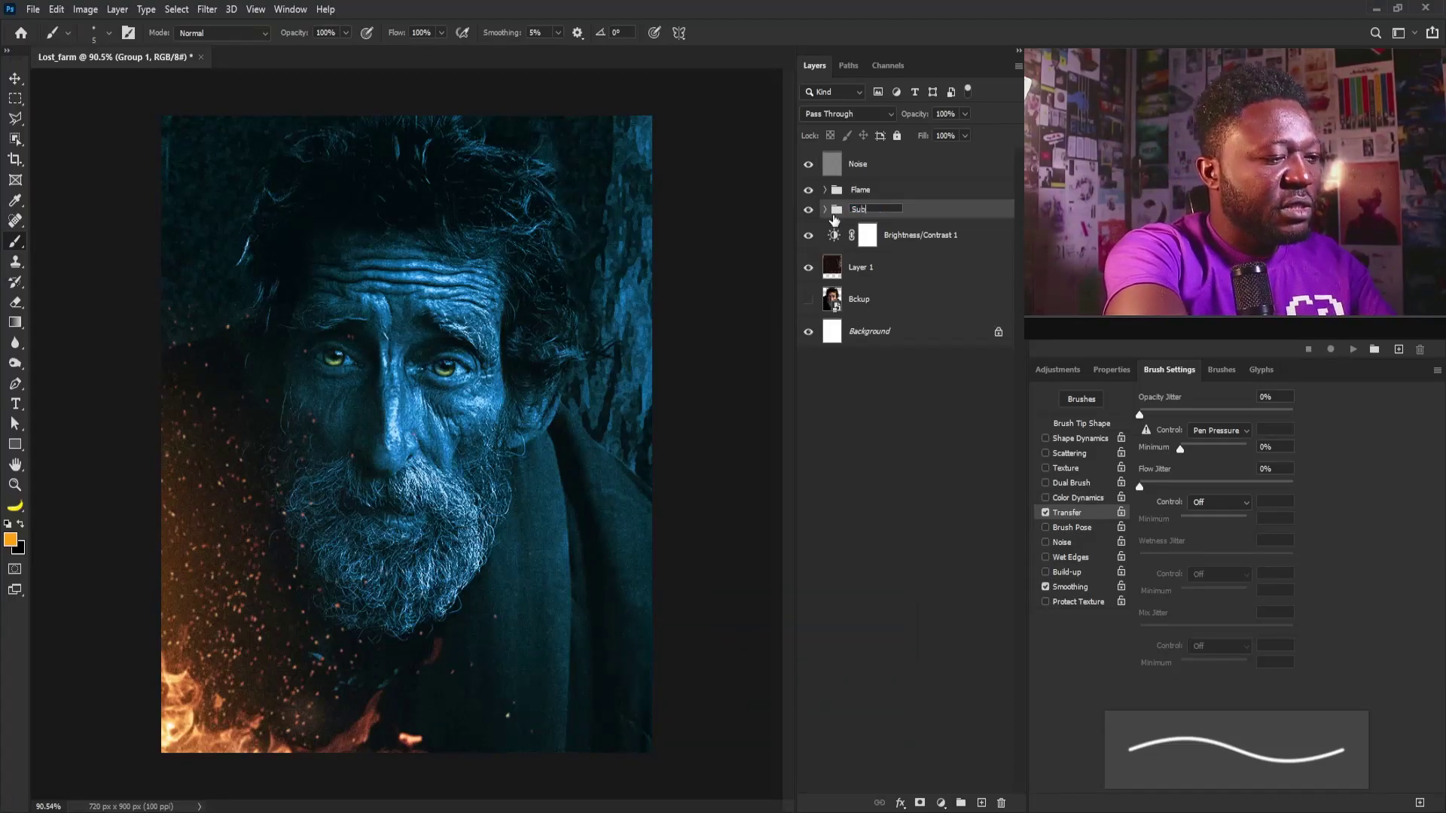
text(ject)
key(Return)
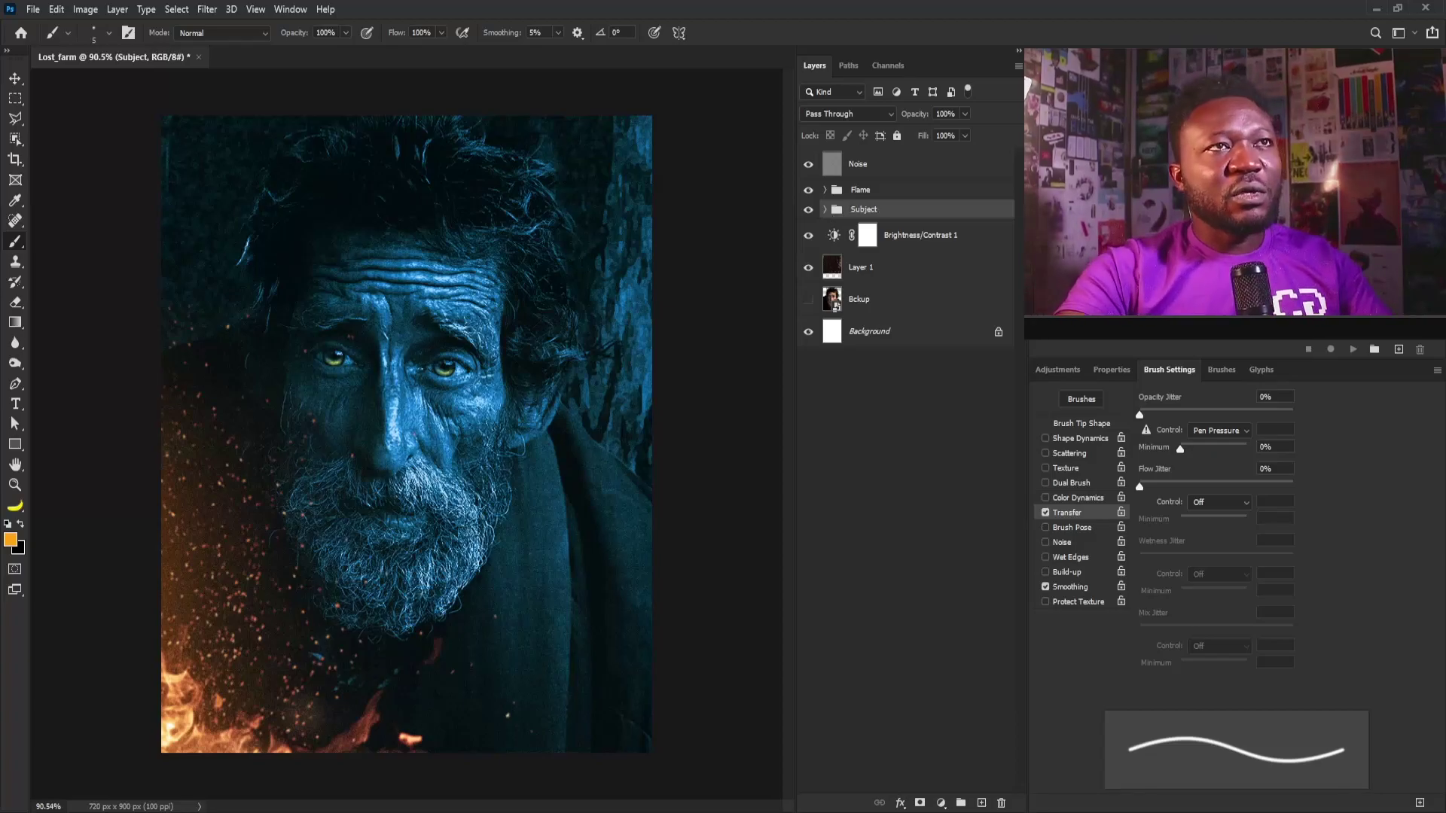
Add an Exposure adjustment above the Noise layer at +1.32 and invert its mask to black
click(896, 164)
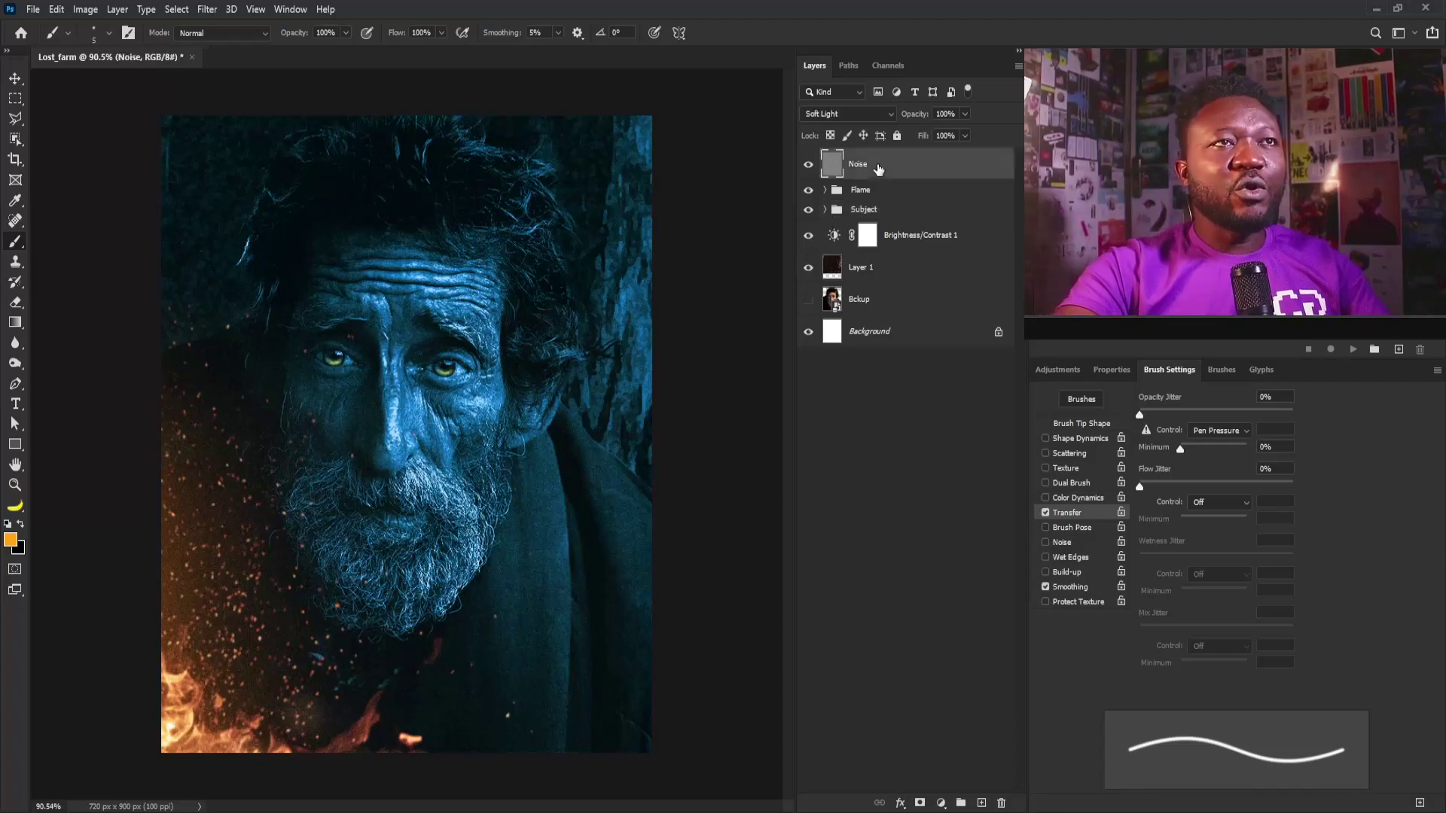
click(1067, 367)
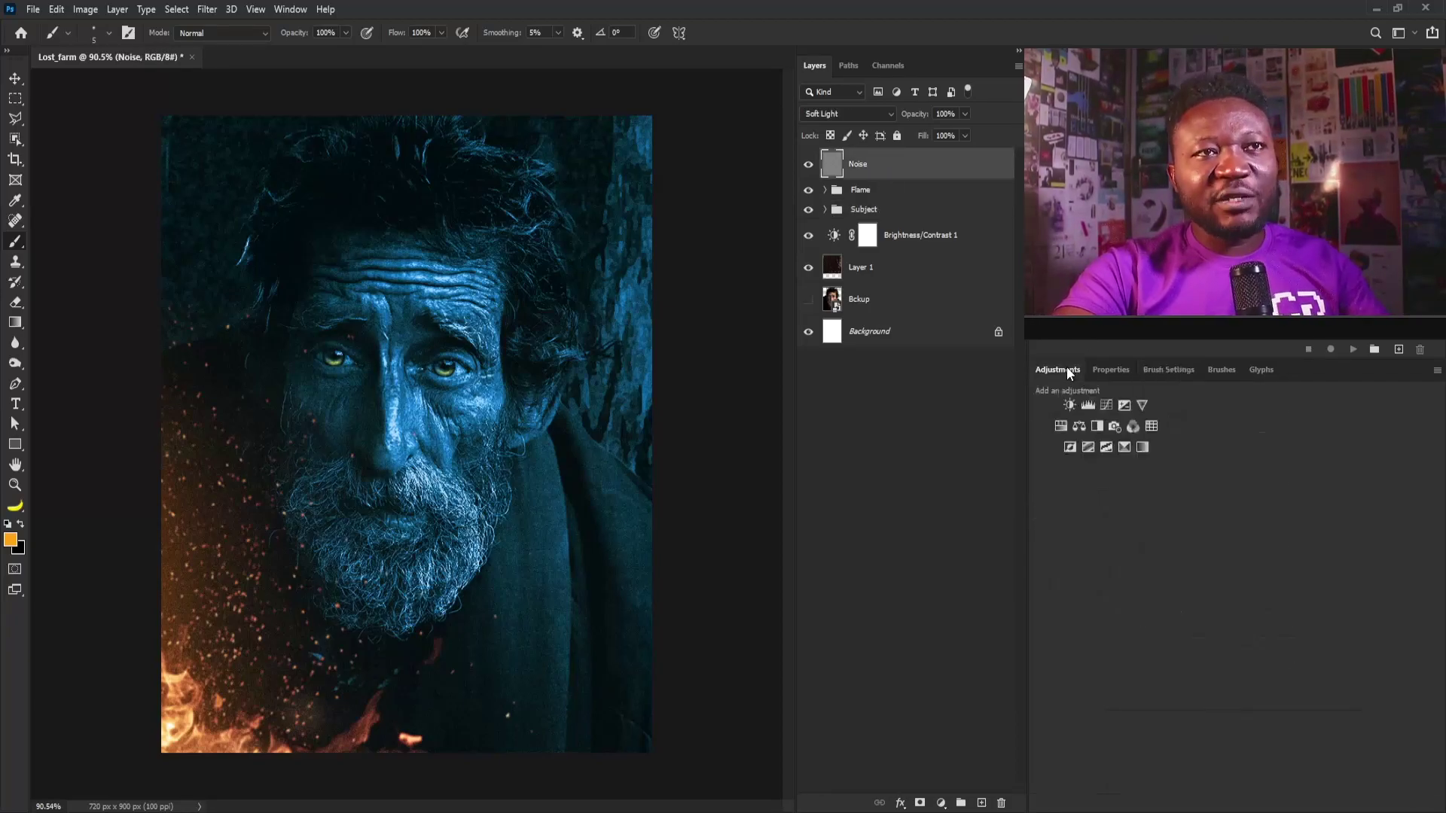
click(1123, 406)
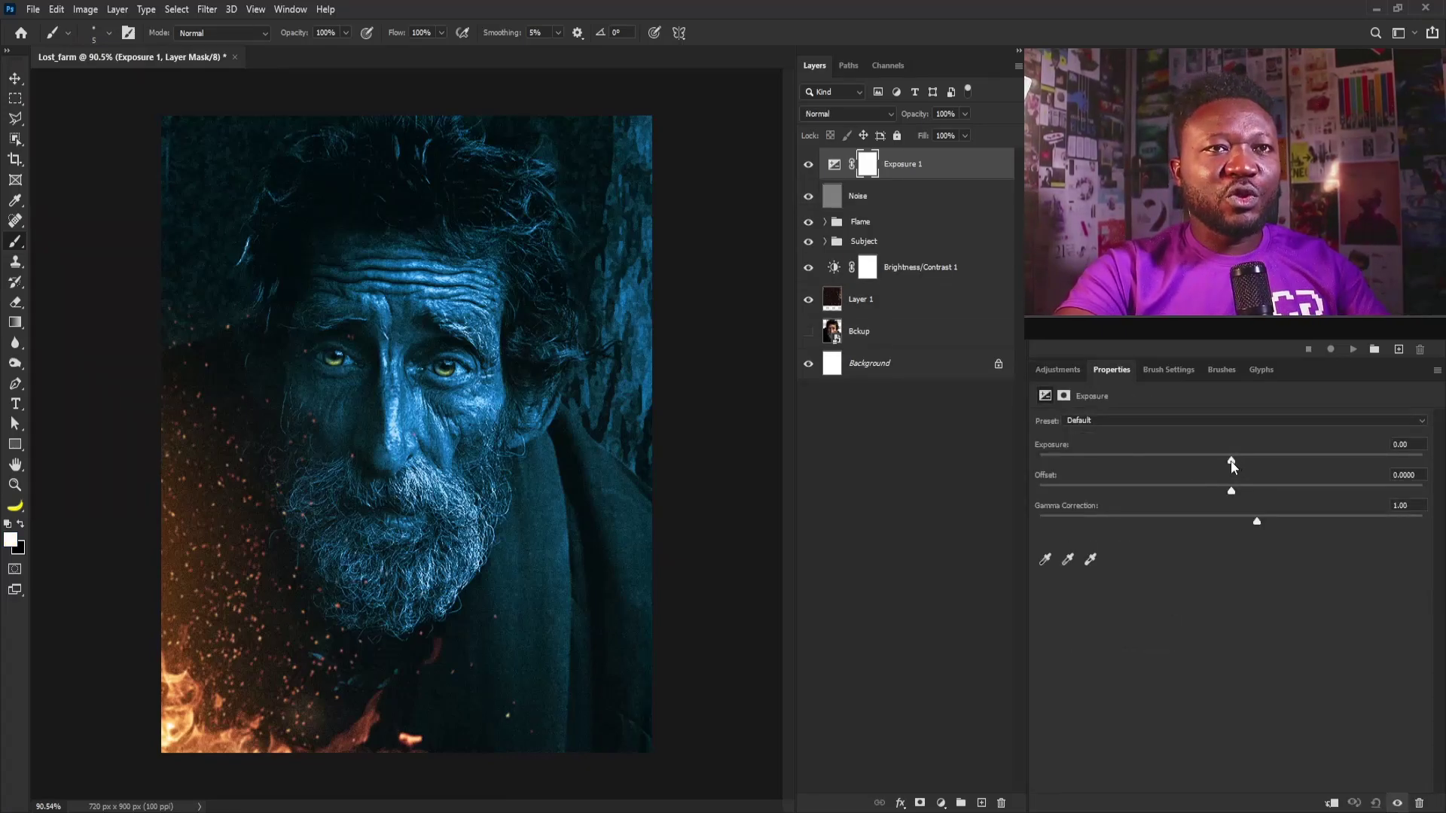
drag(1231, 459, 1262, 458)
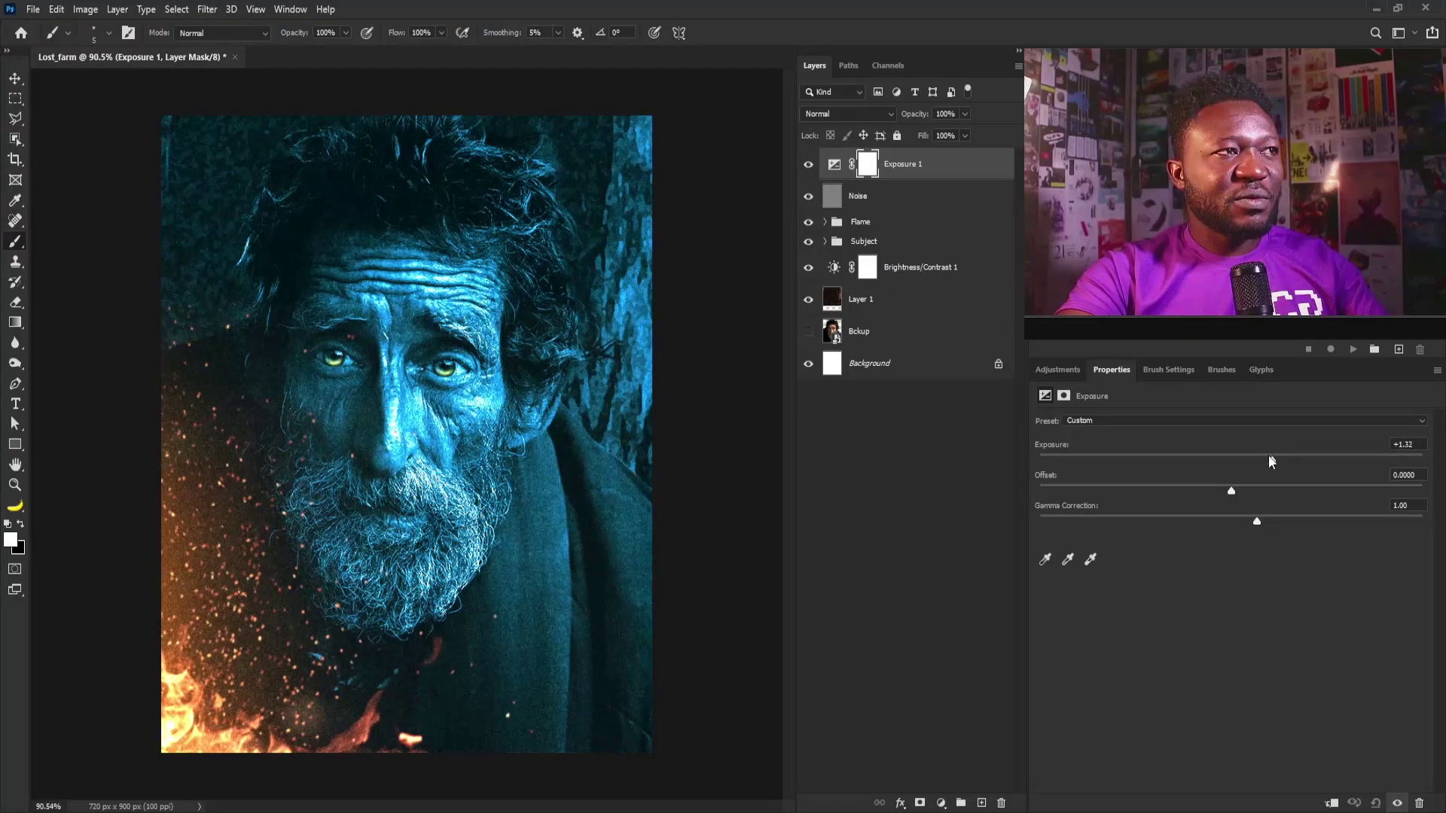
click(867, 164)
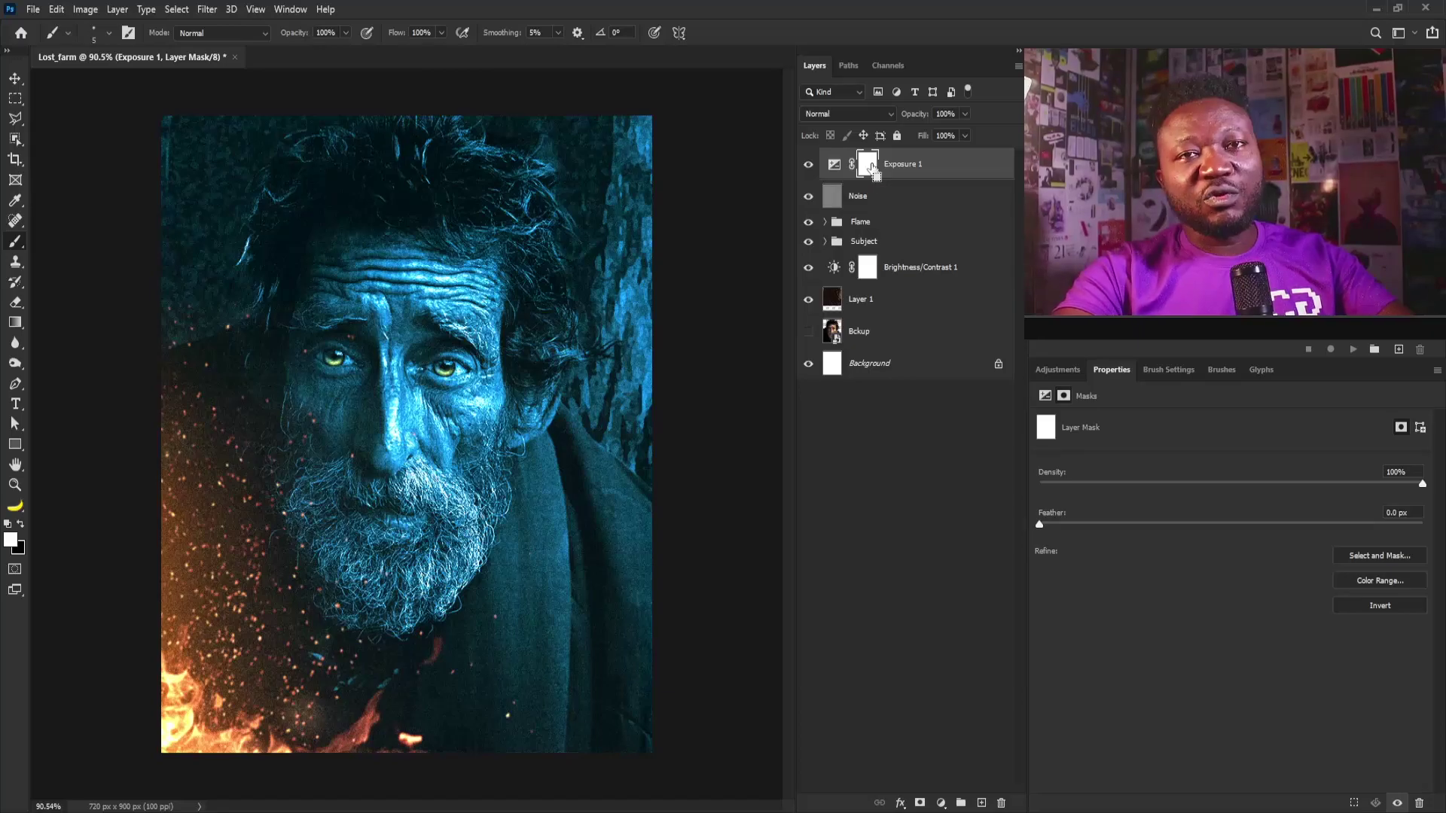
key(ctrl+i)
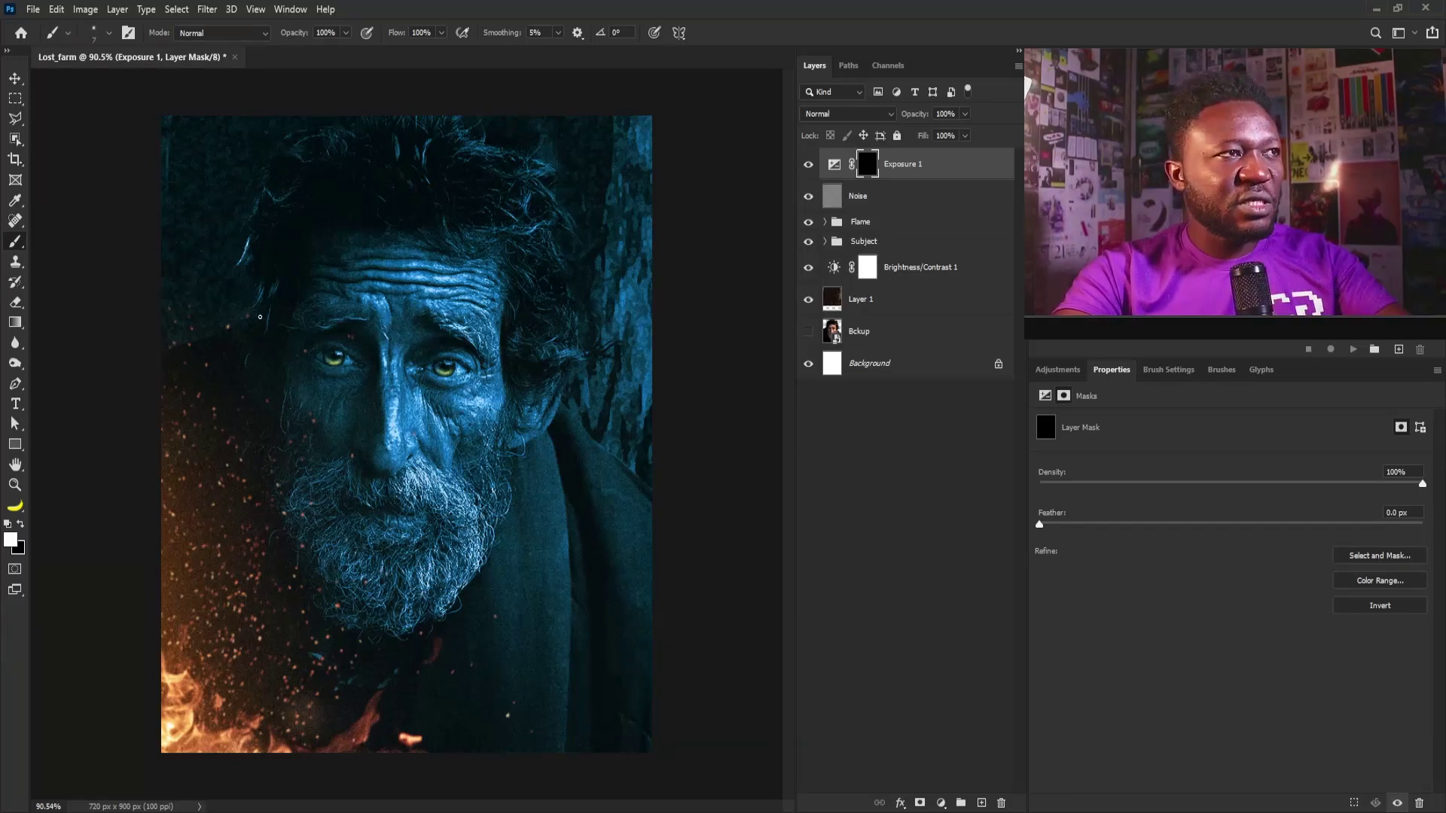
Enlarge the soft round brush to 60 px and paint white on the Exposure mask over the fire-facing side of the face
key(bracketright)
key(bracketright)
key(bracketright)
key(bracketright)
key(bracketright)
key(bracketright)
key(bracketright)
key(bracketright)
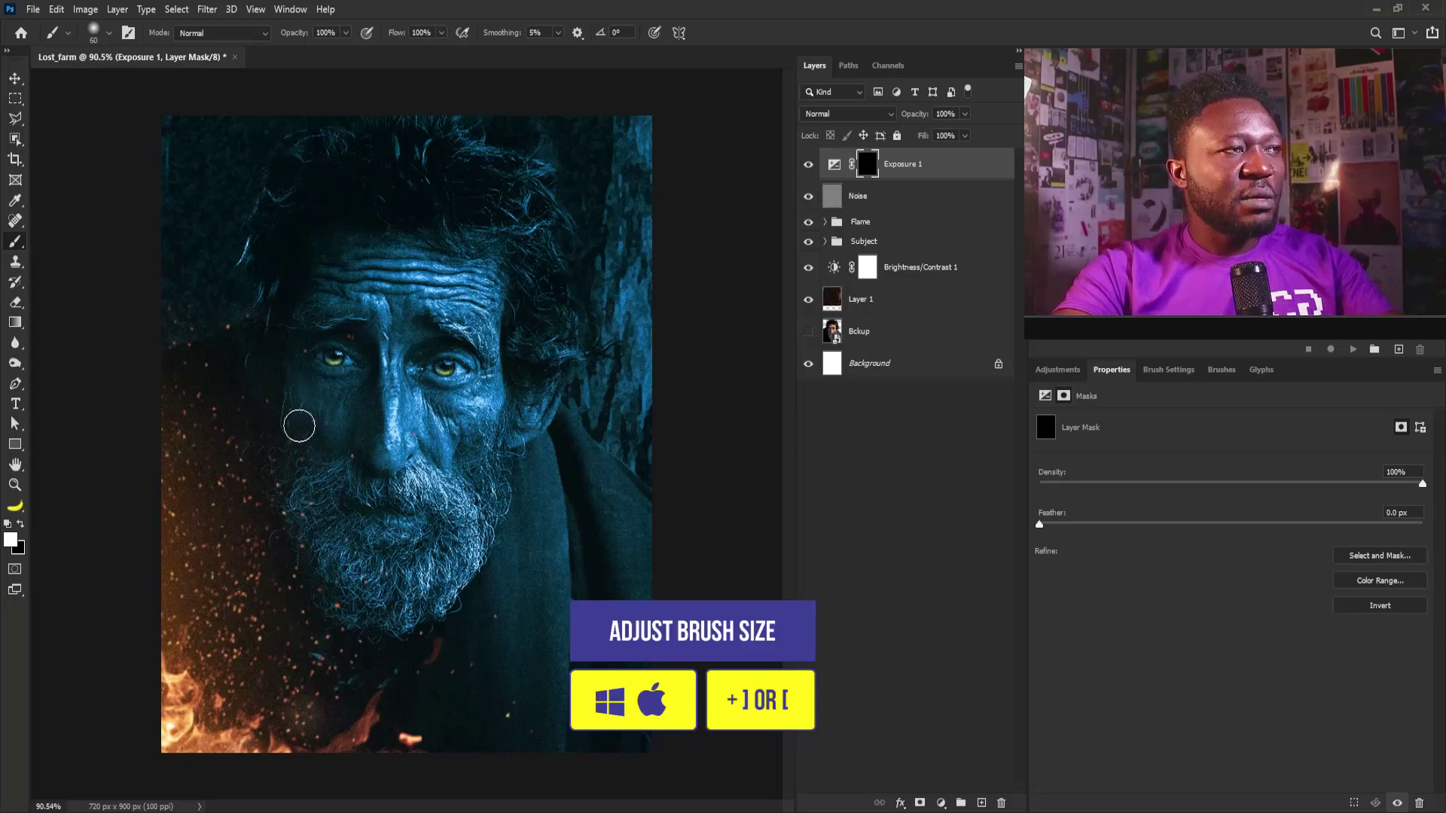
drag(223, 327, 271, 377)
drag(347, 493, 381, 431)
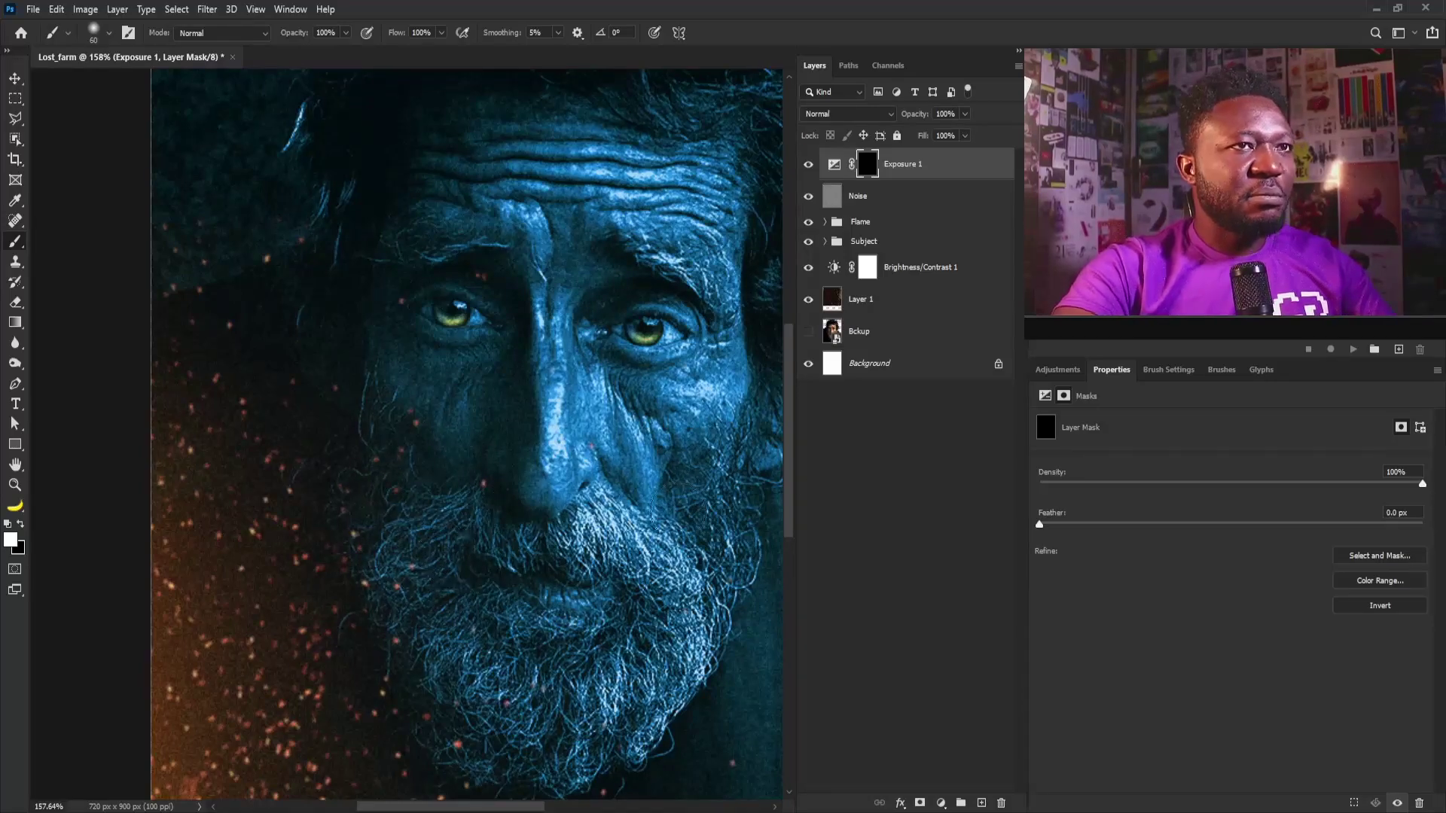
click(1164, 371)
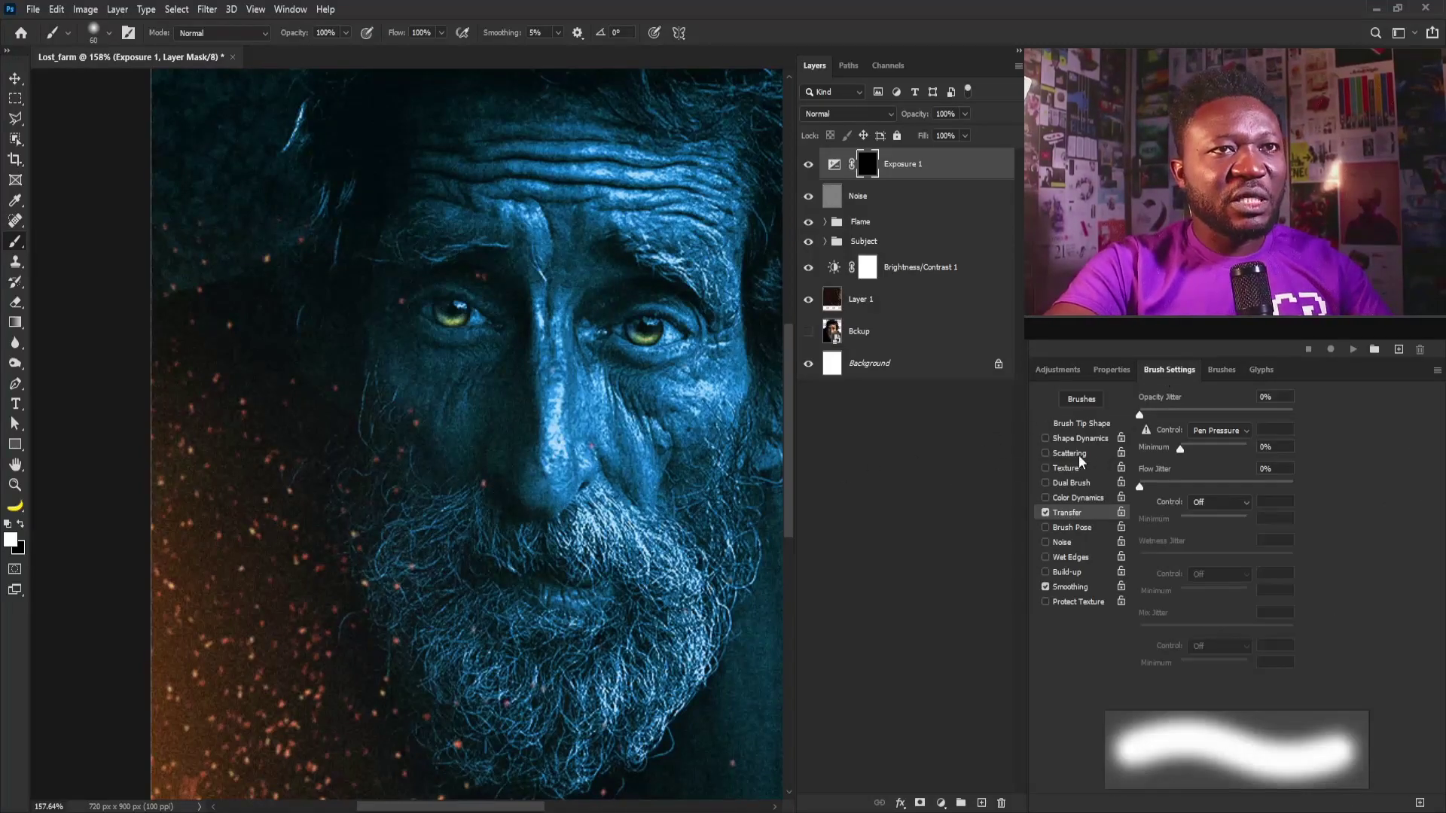
click(1070, 424)
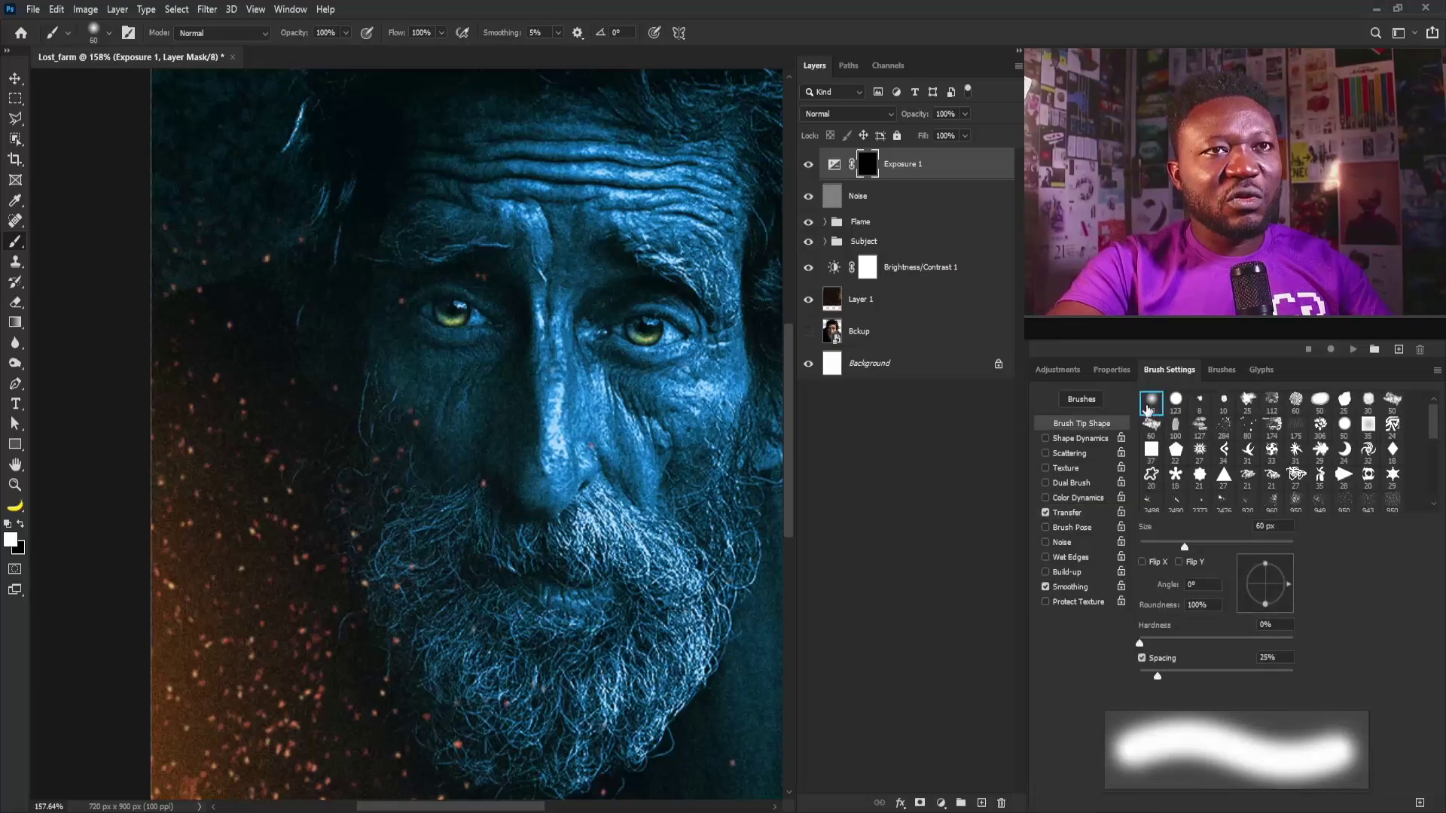
drag(469, 331, 419, 332)
mouse_move(381, 389)
mouse_down()
mouse_move(426, 437)
mouse_move(469, 440)
mouse_move(455, 418)
mouse_move(470, 478)
mouse_move(447, 480)
mouse_move(485, 540)
mouse_move(471, 579)
mouse_move(496, 688)
mouse_move(469, 616)
mouse_move(476, 655)
mouse_move(467, 493)
mouse_move(482, 422)
mouse_move(457, 409)
mouse_move(506, 410)
mouse_move(517, 340)
mouse_move(491, 308)
mouse_move(503, 304)
mouse_move(472, 293)
mouse_move(549, 337)
mouse_up()
Refine the Exposure mask with white strokes along the fire-side forehead, cheek and beard, using brush sizes of 35 and 60 px
key(bracketleft)
key(bracketleft)
key(bracketleft)
key(bracketleft)
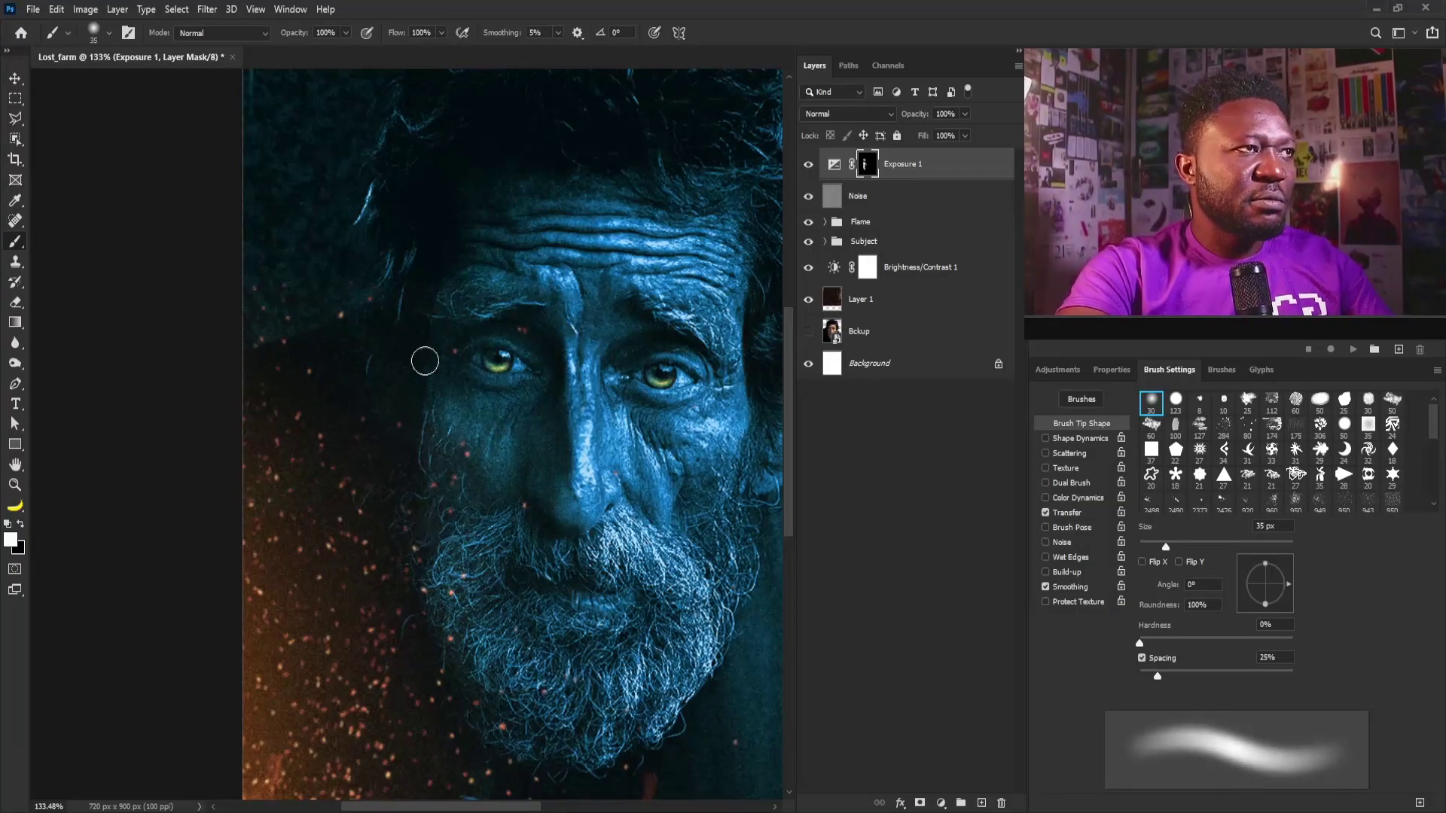
scroll(425, 361, up, 4)
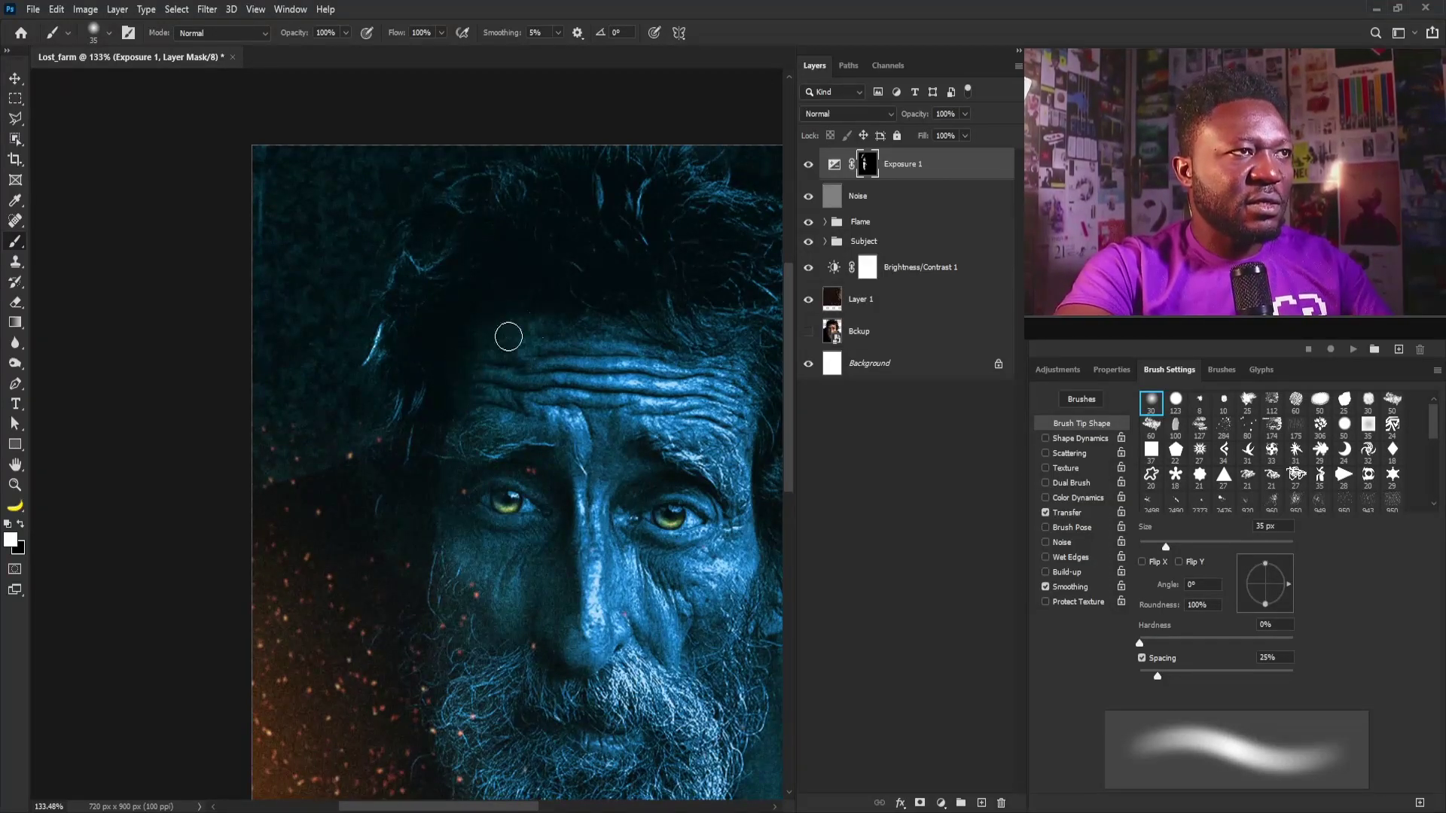
key(bracketright)
key(bracketright)
key(bracketright)
key(bracketright)
key(bracketright)
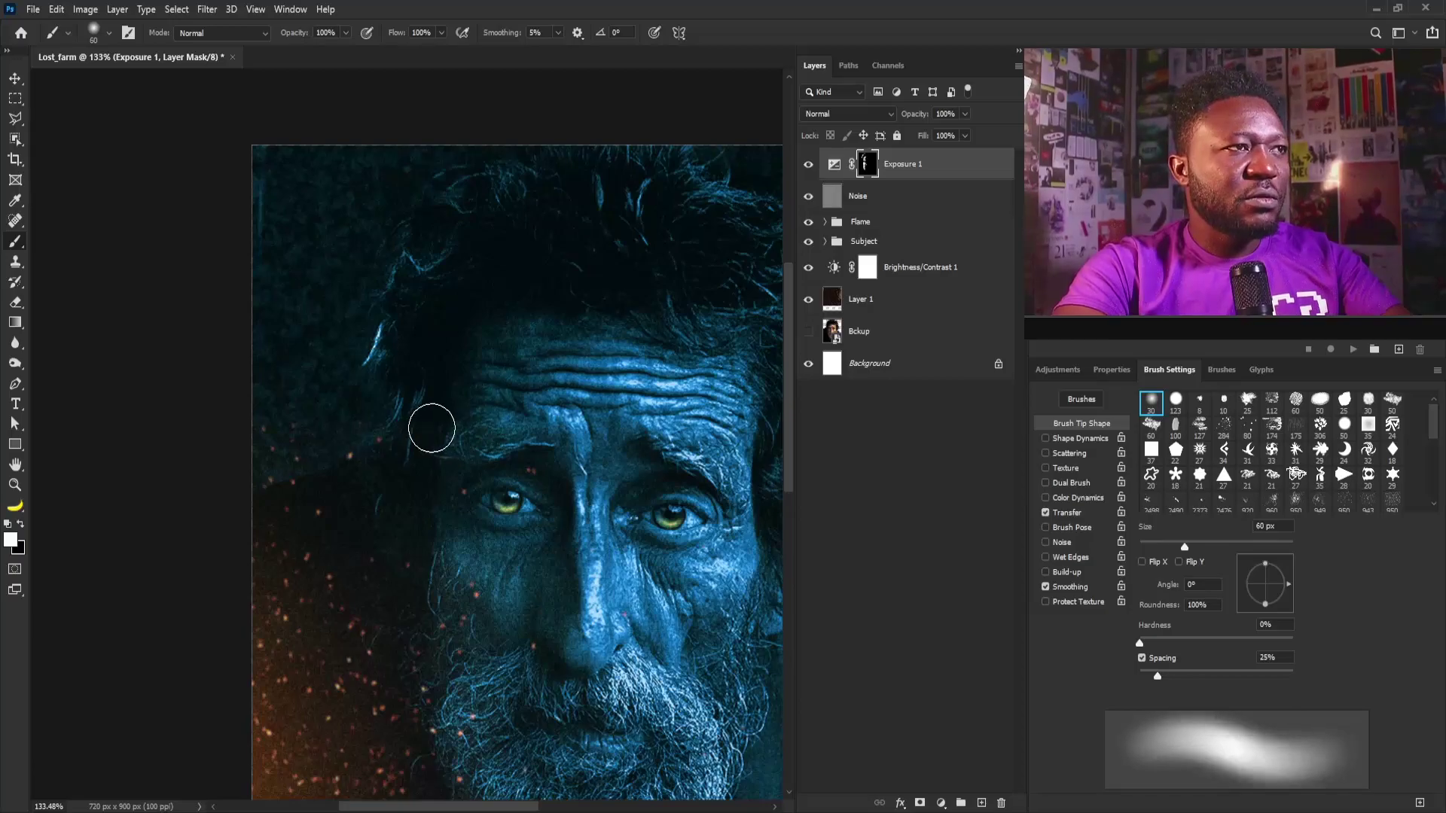
scroll(448, 542, down, 6)
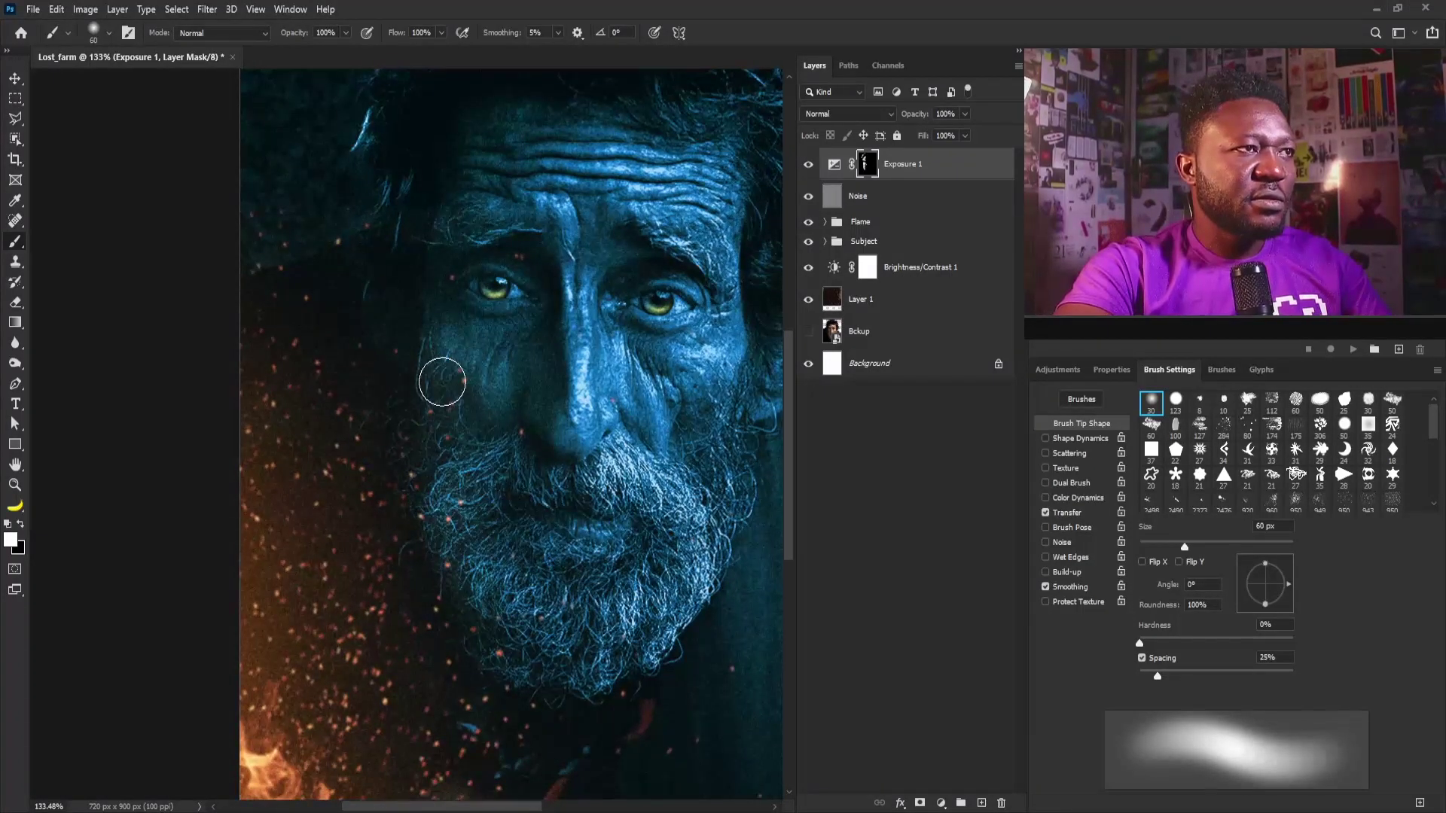
drag(451, 286, 463, 367)
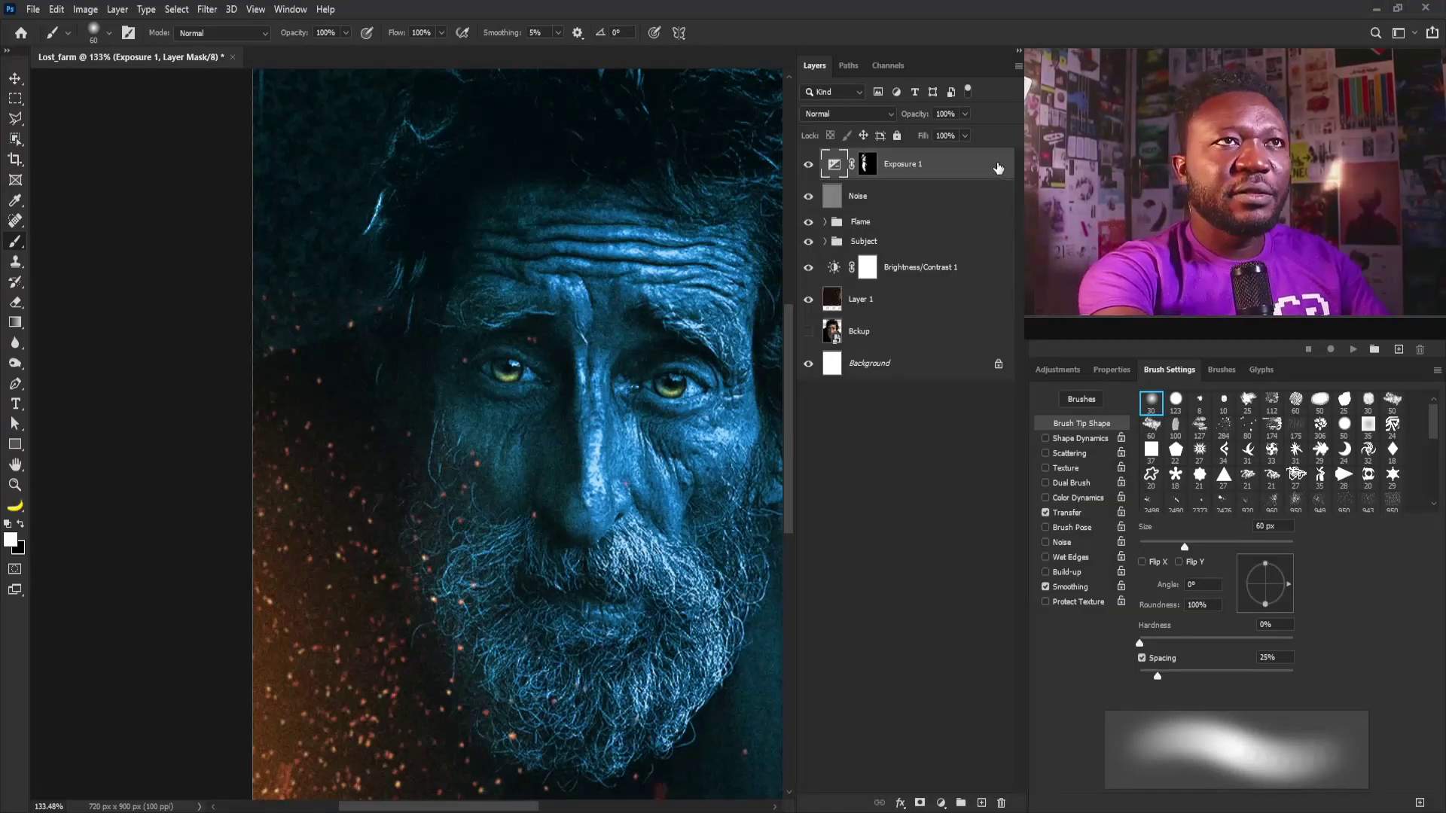
Split the Exposure layer's Underlying Layer Blend If shadow range to 17 / 83
double_click(997, 168)
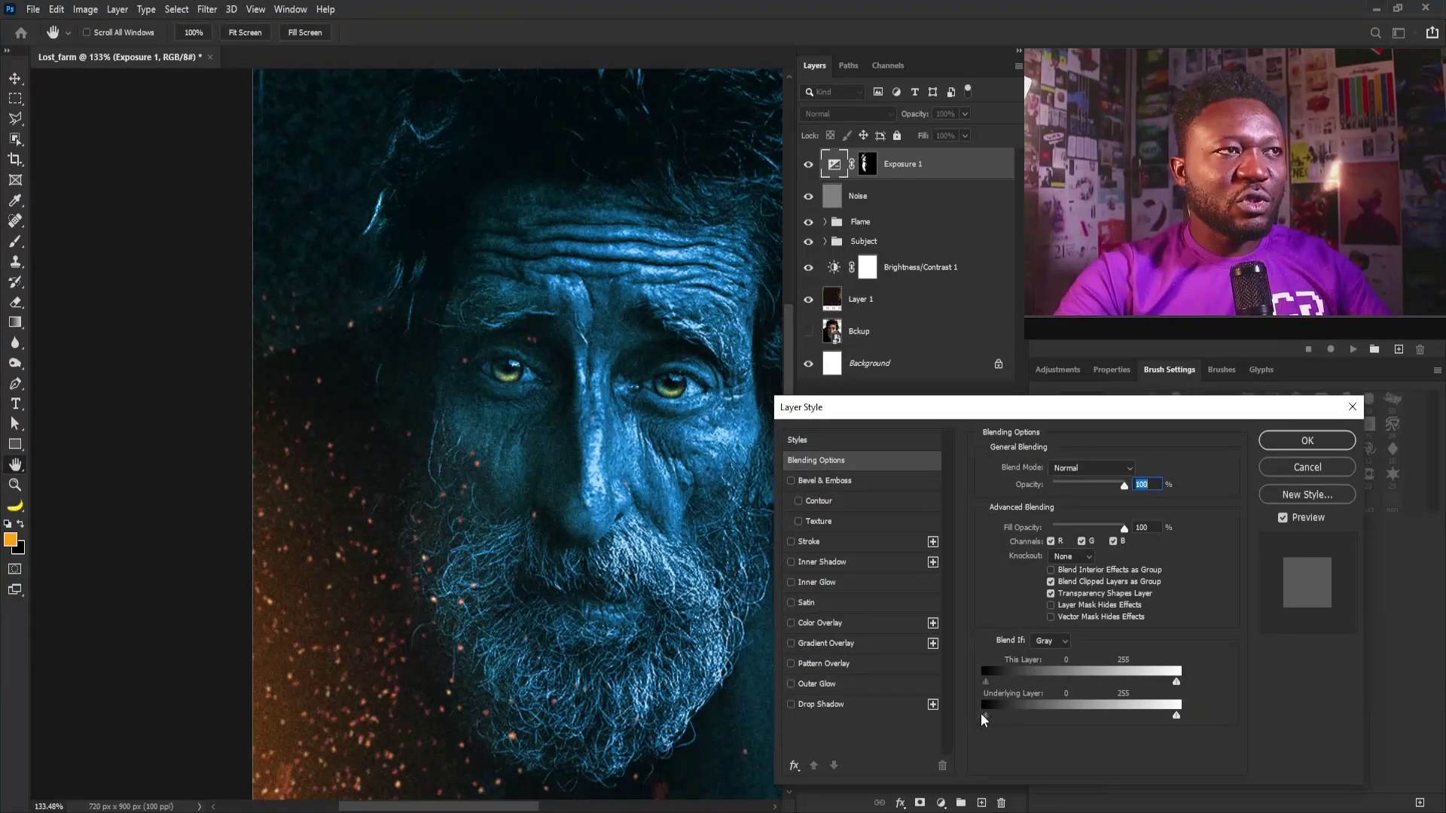
drag(985, 717, 1021, 720)
key(alt)
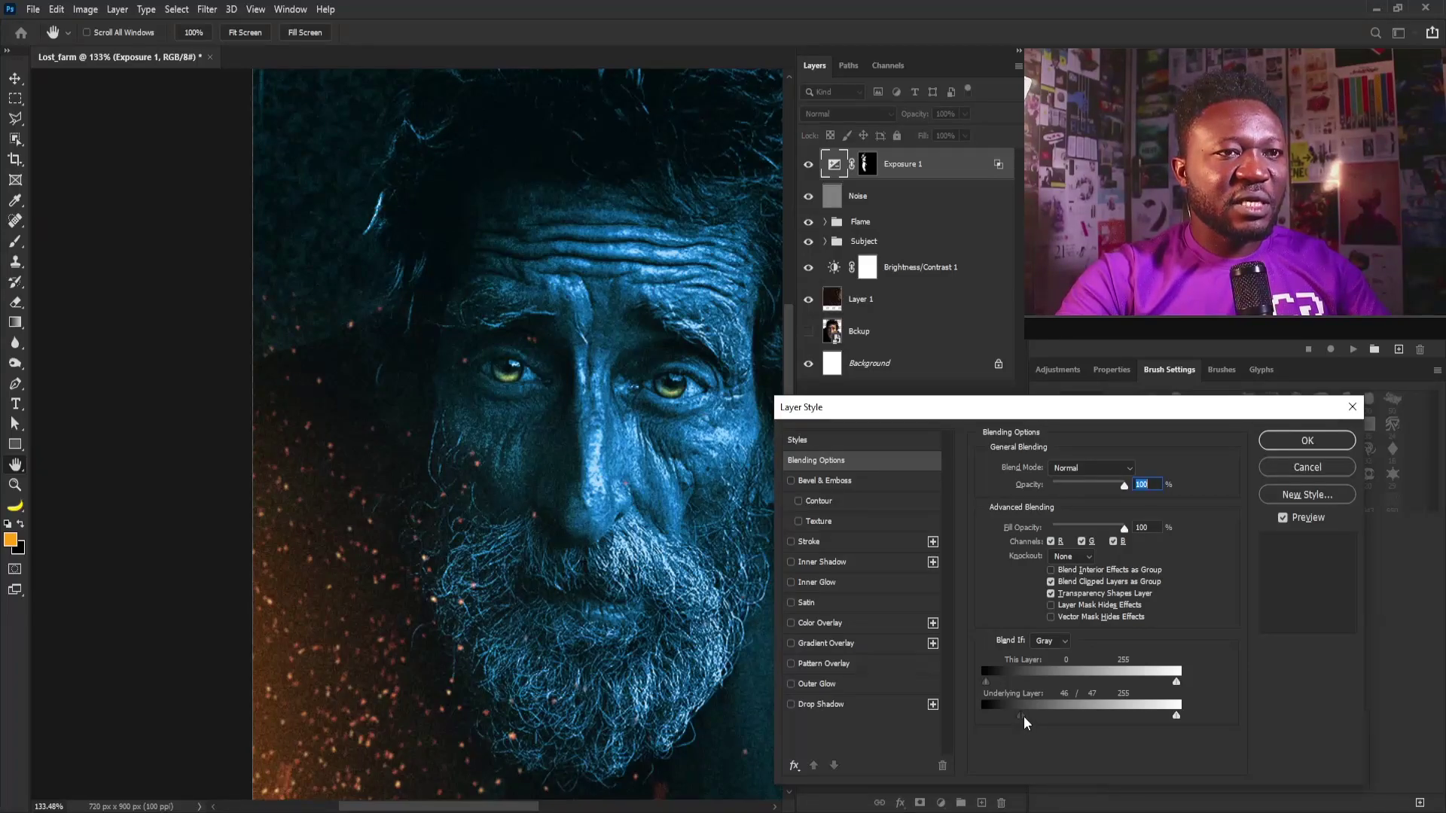
mouse_move(1027, 716)
mouse_down()
mouse_move(1043, 717)
mouse_move(1005, 715)
mouse_move(1048, 715)
mouse_up()
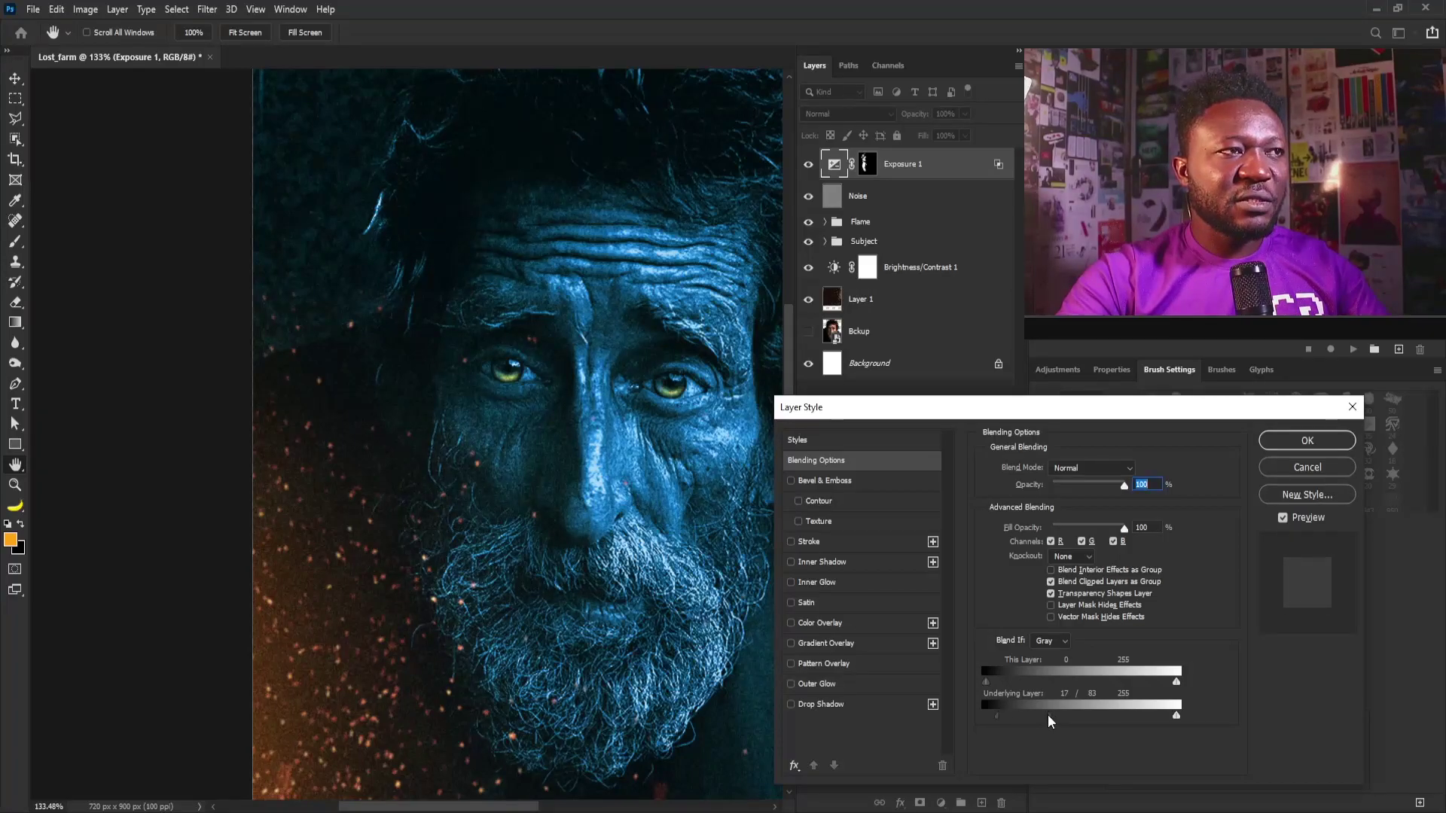
click(1308, 440)
key(b)
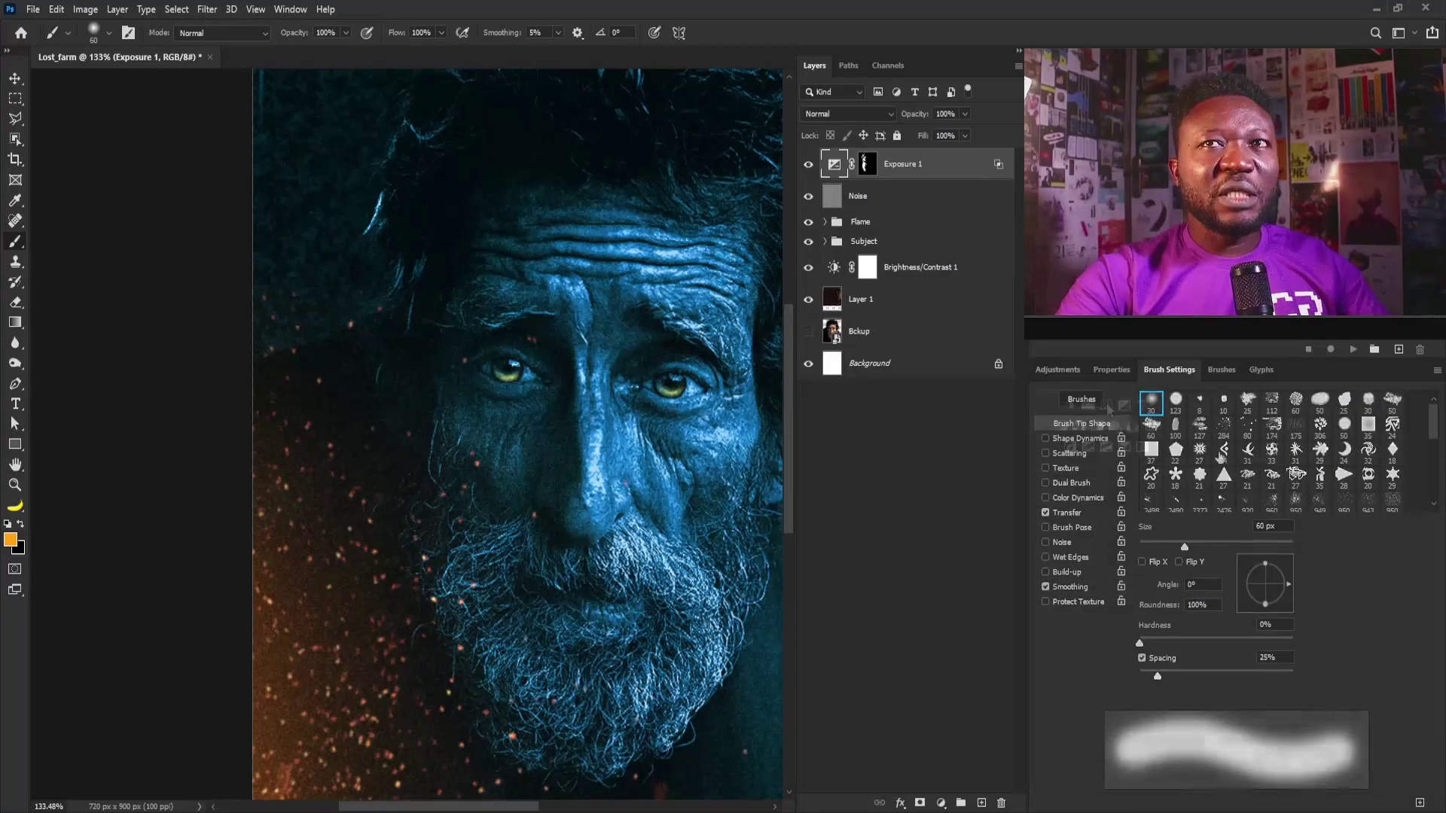
Add a Curves adjustment above the Exposure layer and brighten its midtones with a point at input 125, output 196
click(1105, 403)
drag(1273, 540, 1244, 506)
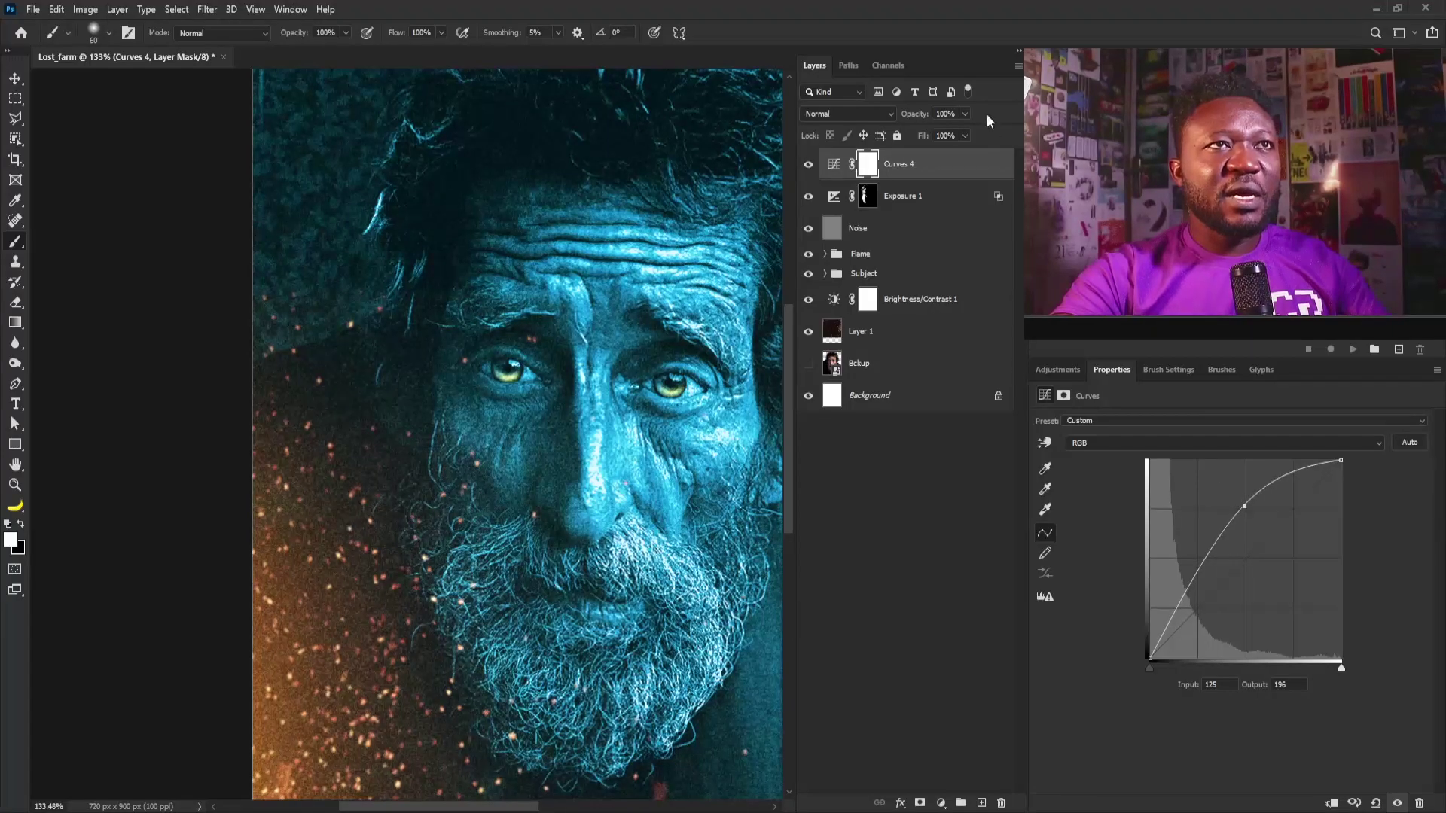
Split the new Curves layer's Underlying Layer Blend If shadows to 33 / 96 and replace its mask with a copy of the Exposure mask
double_click(991, 168)
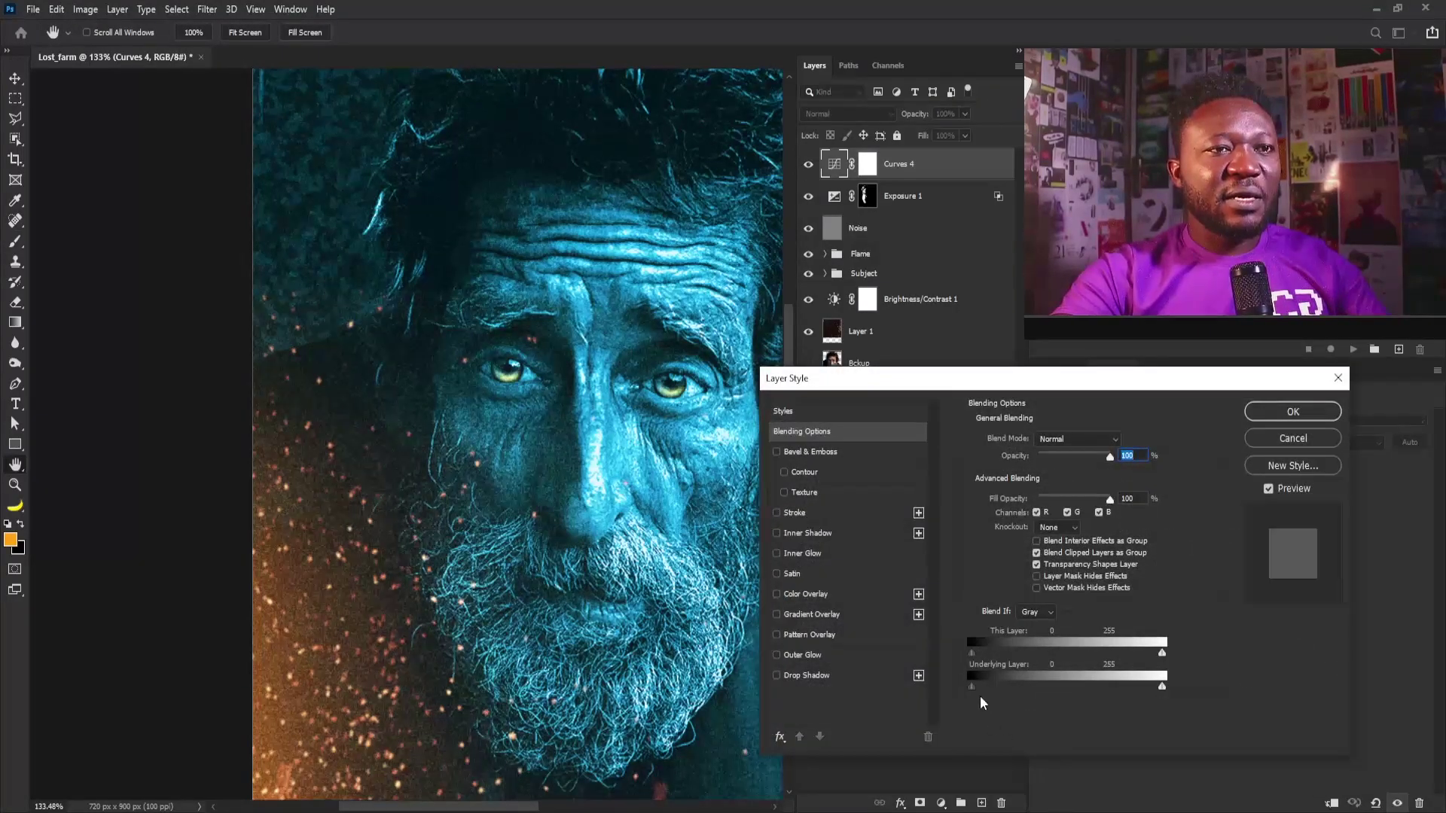
drag(971, 686, 1039, 684)
key(alt)
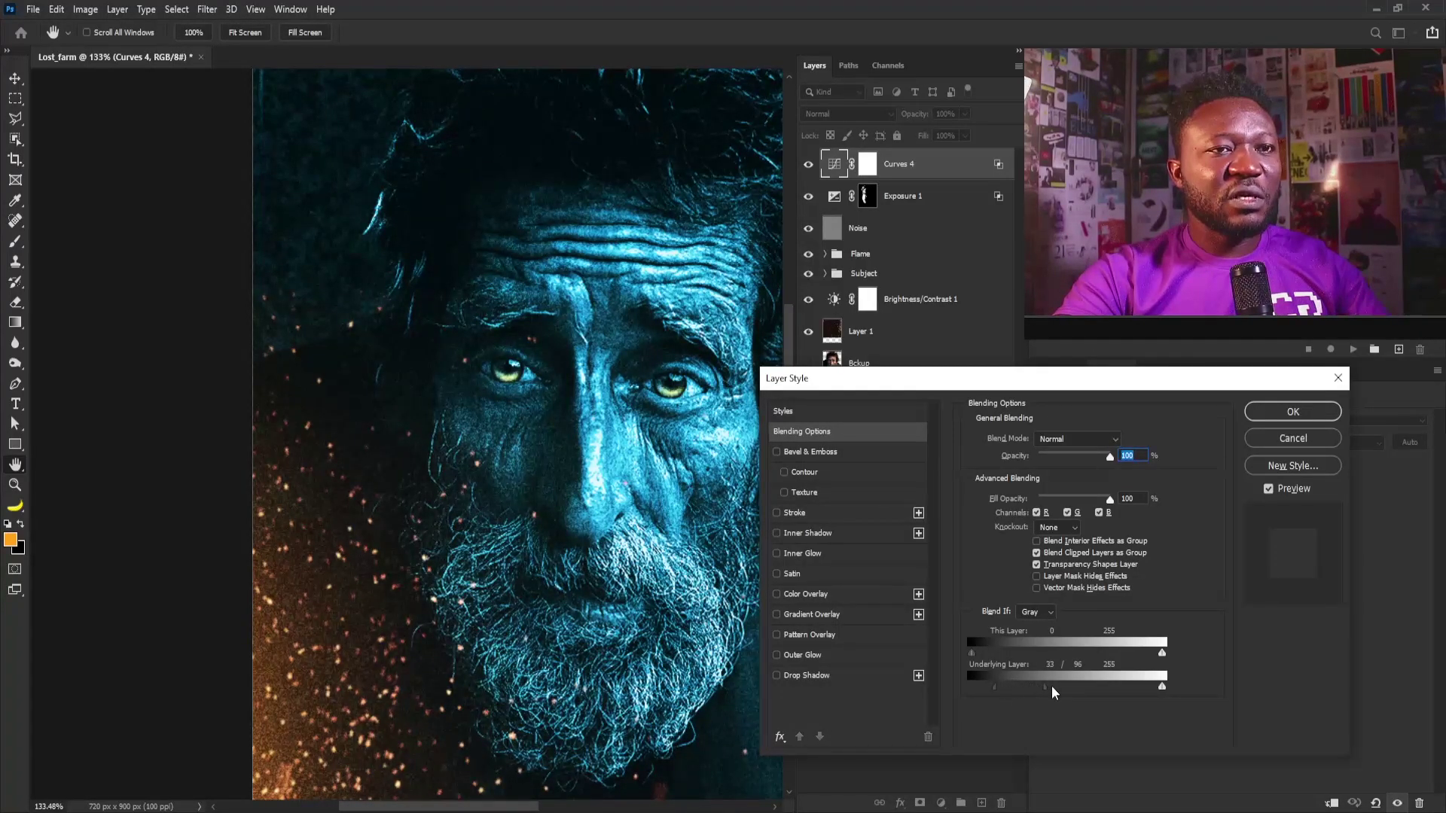
click(1293, 412)
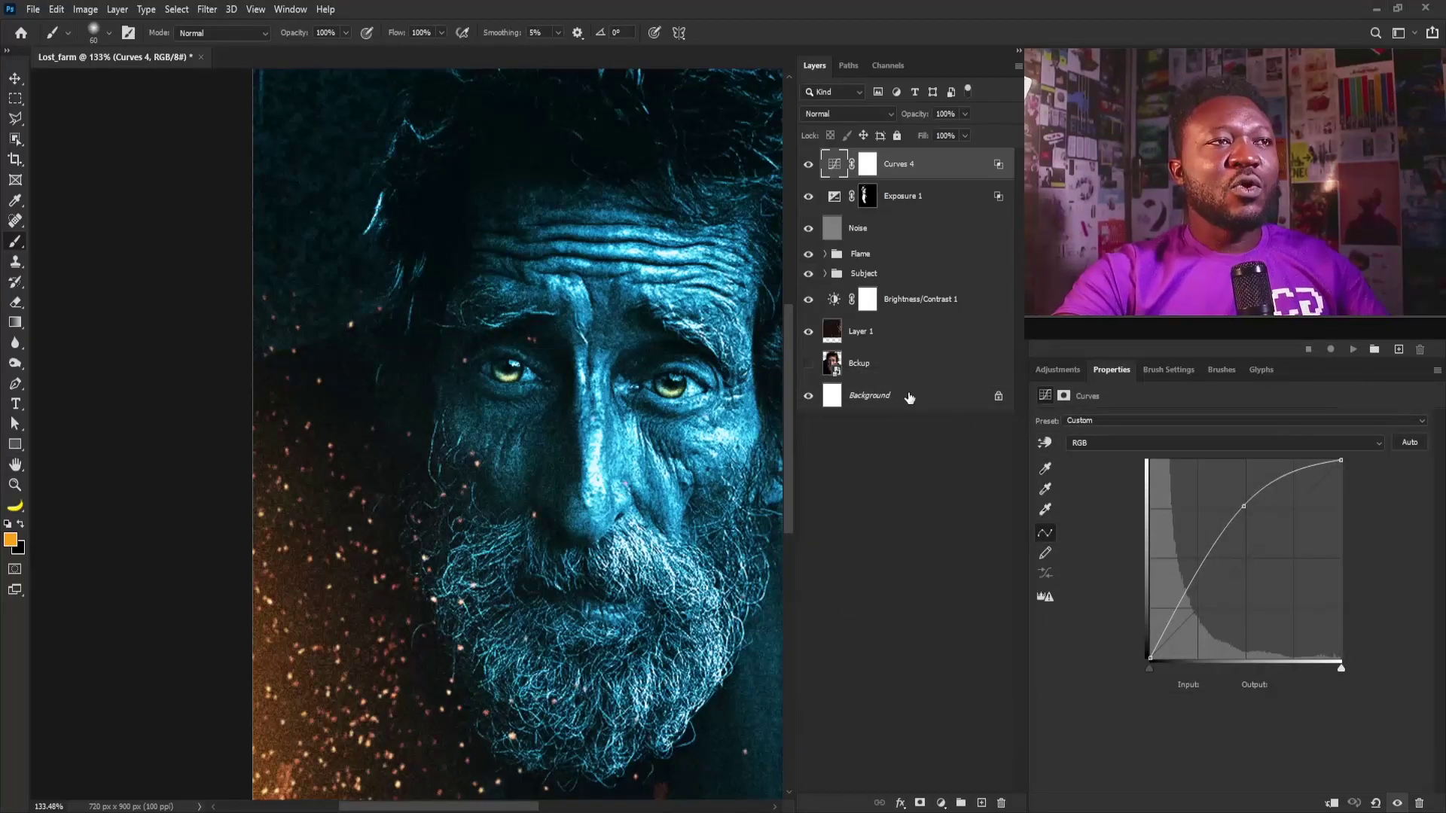
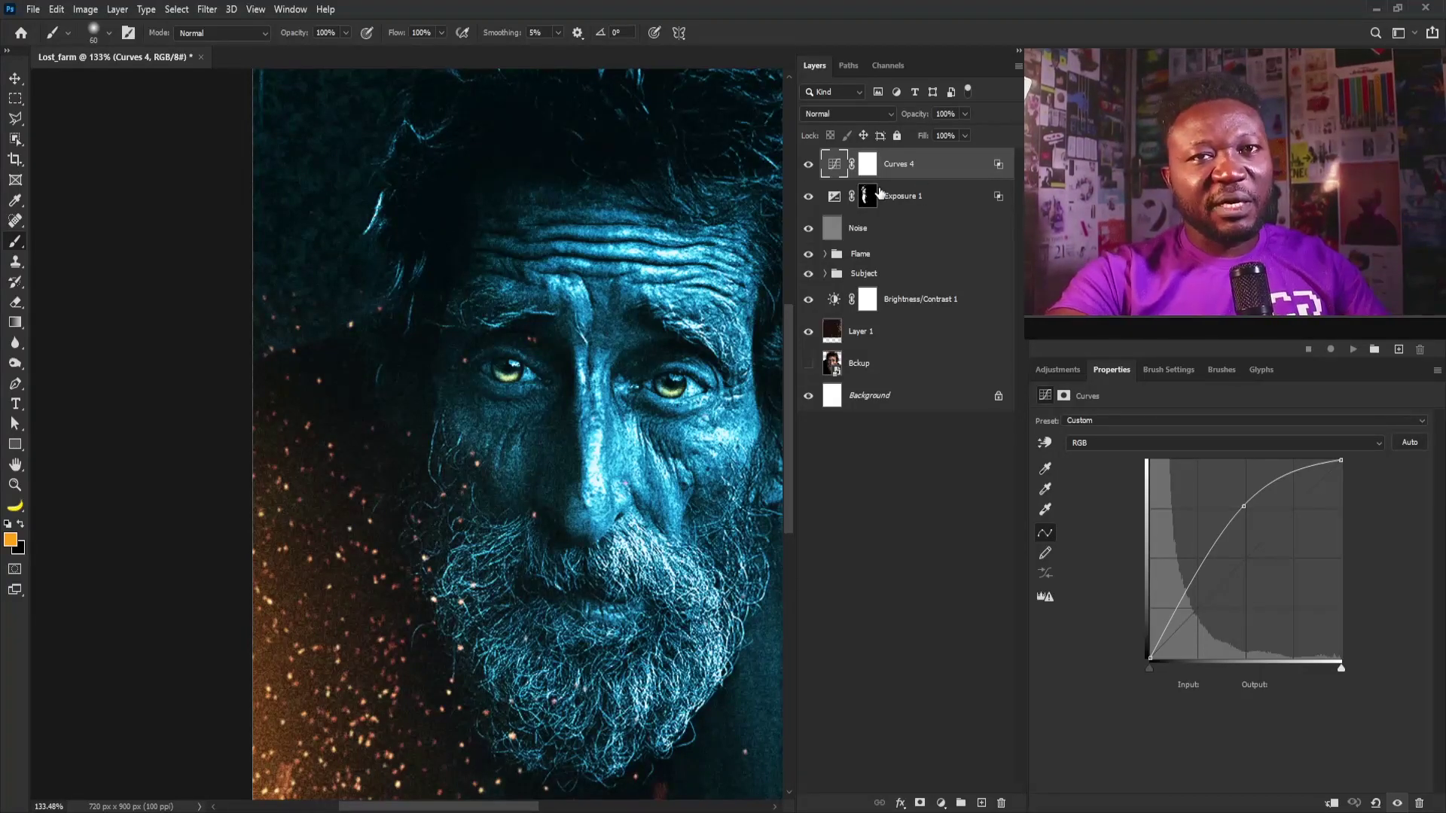
drag(869, 198, 870, 172)
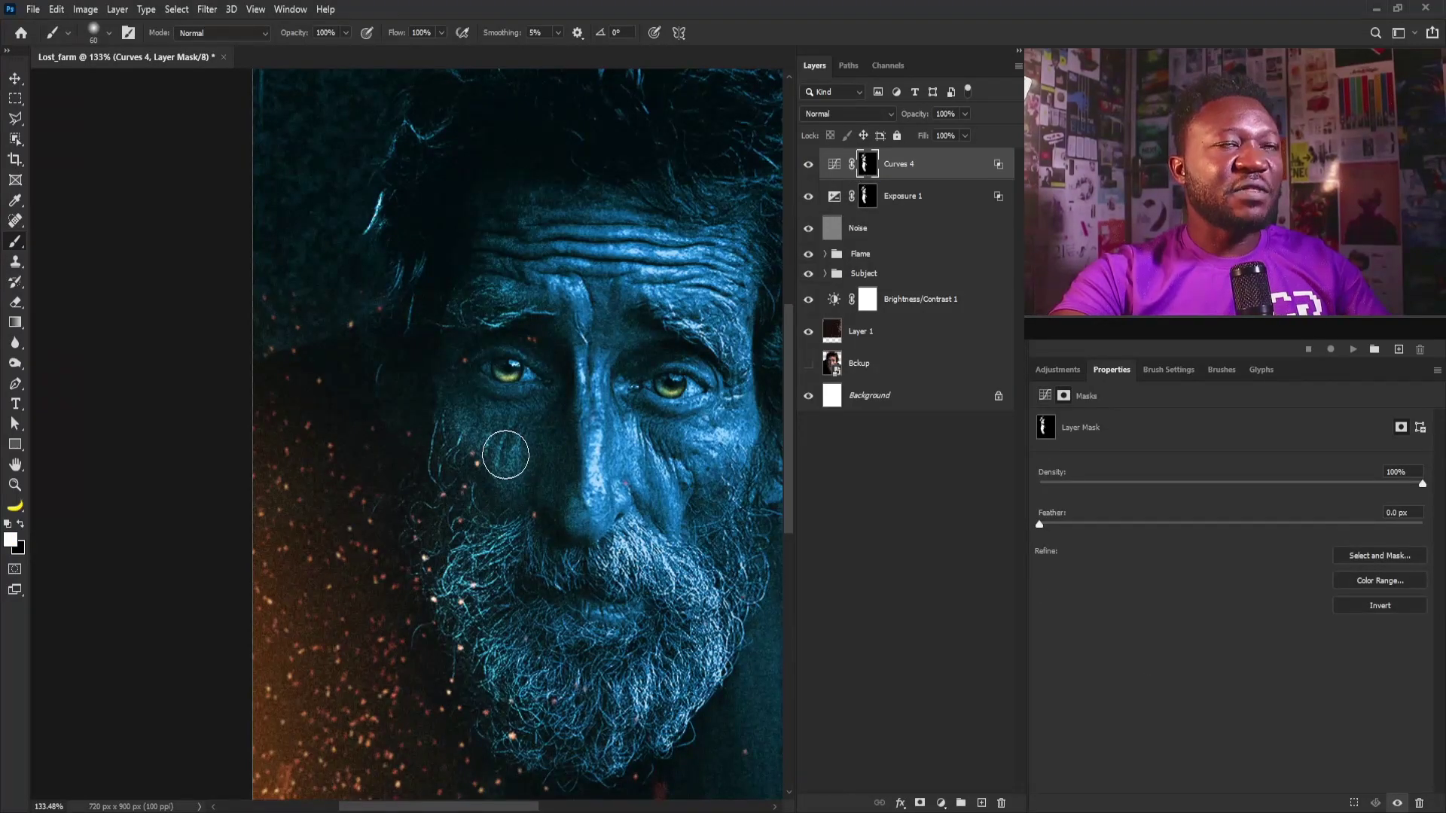
Add a new empty layer named Face_Light in Normal mode above the top Curves adjustment
key(ctrl+0)
alt+click(981, 803)
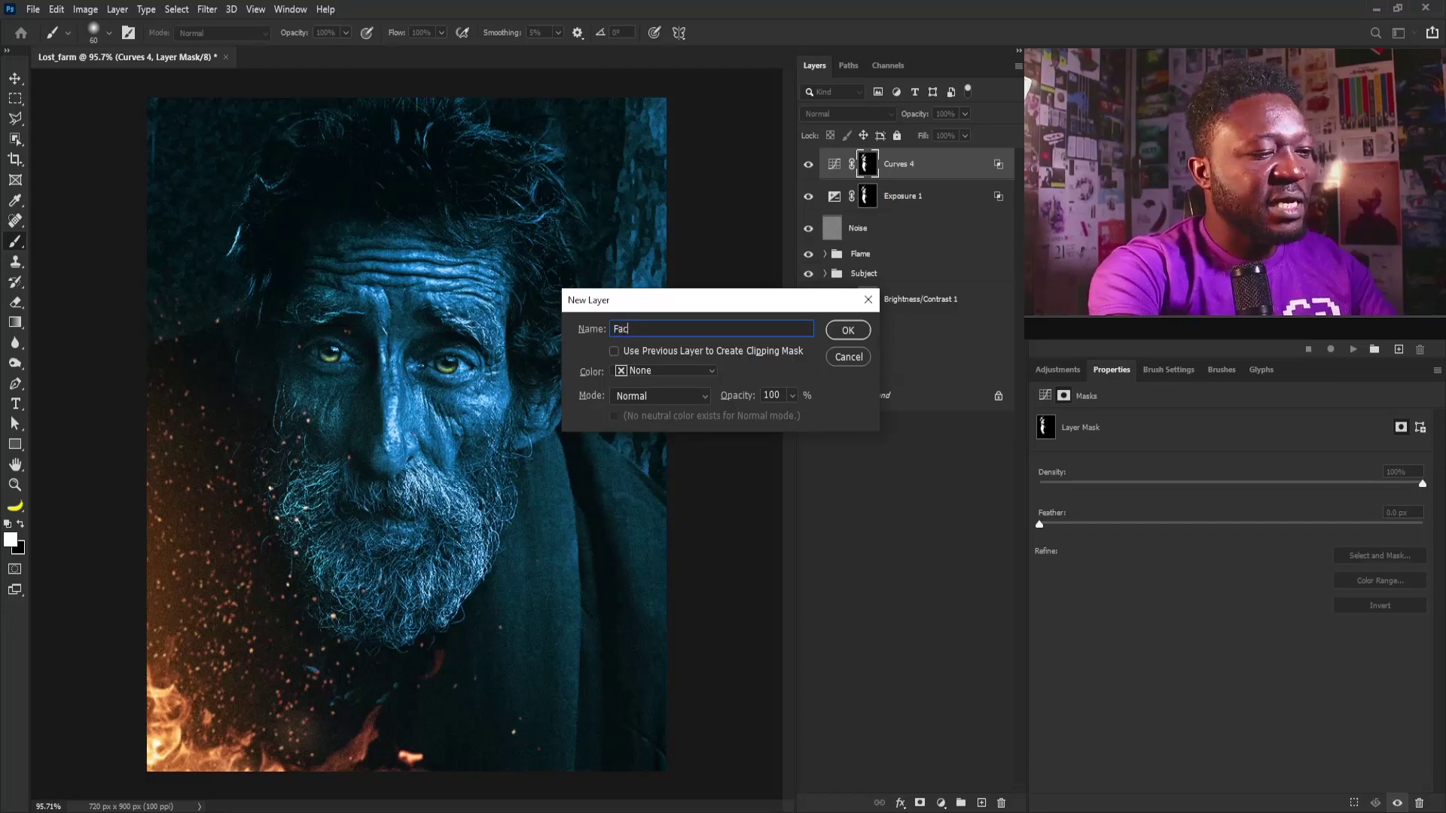
text(Face_Light)
key(Return)
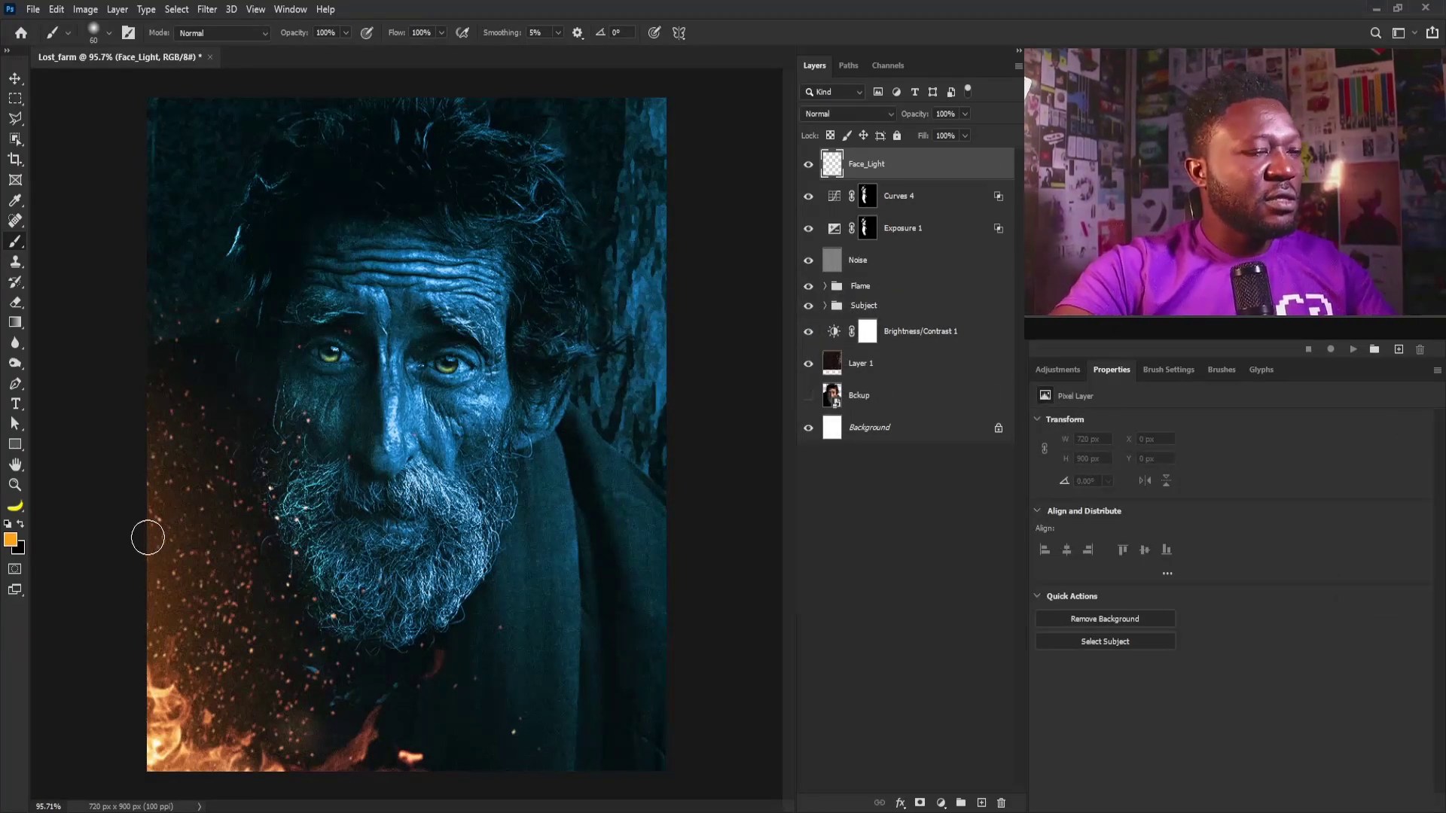
Paint a soft orange patch over the fire-side cheek on Face_Light with a 125 px brush
key(bracketright)
key(bracketright)
key(bracketright)
key(bracketright)
key(bracketright)
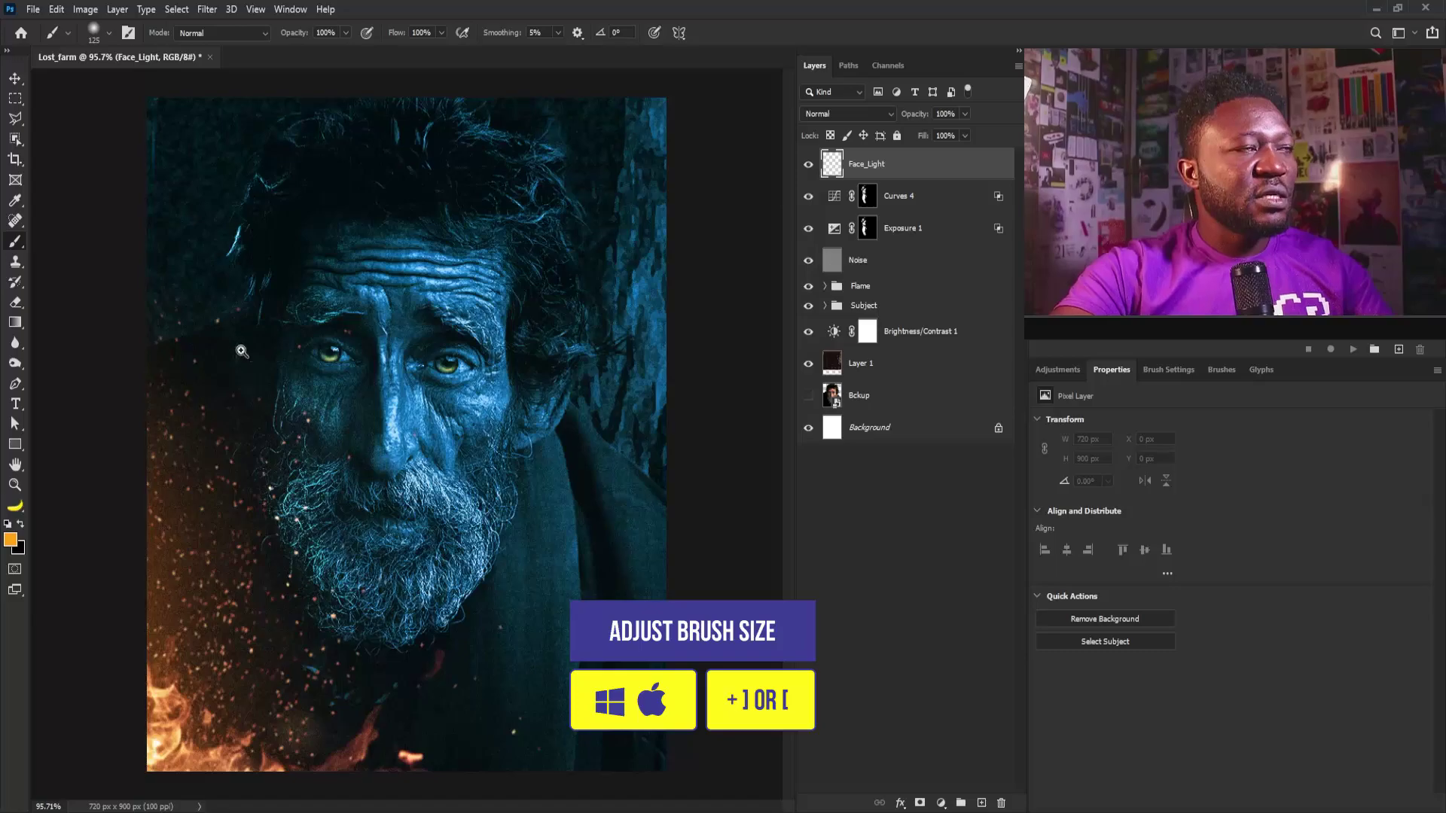
drag(240, 350, 268, 371)
mouse_move(371, 445)
mouse_down()
mouse_move(410, 461)
mouse_move(425, 490)
mouse_up()
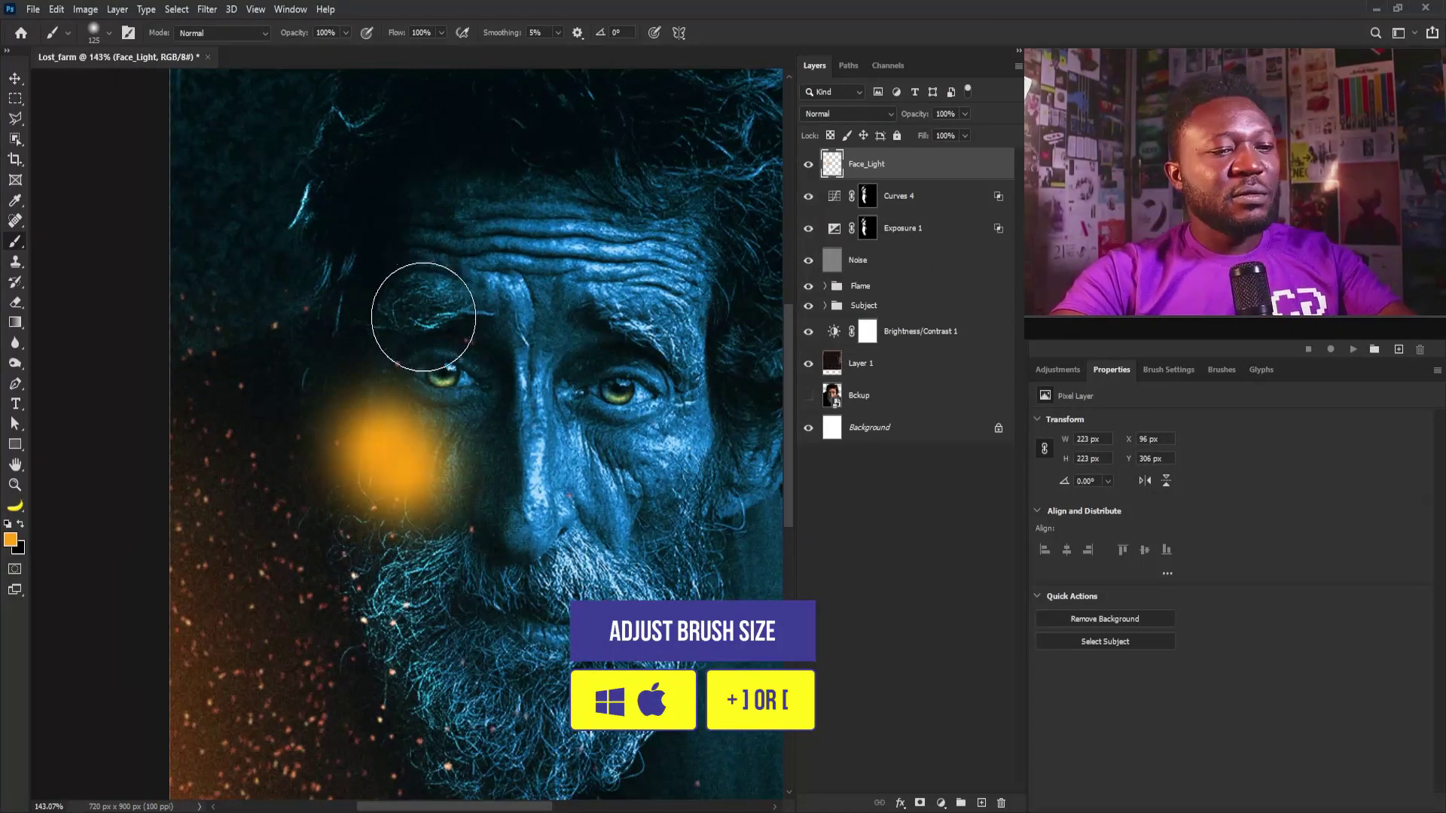
Paint a short orange stroke over the fire-side eyebrow with a 60 px brush
key(bracketleft)
key(bracketleft)
key(bracketleft)
key(bracketleft)
key(bracketleft)
key(bracketleft)
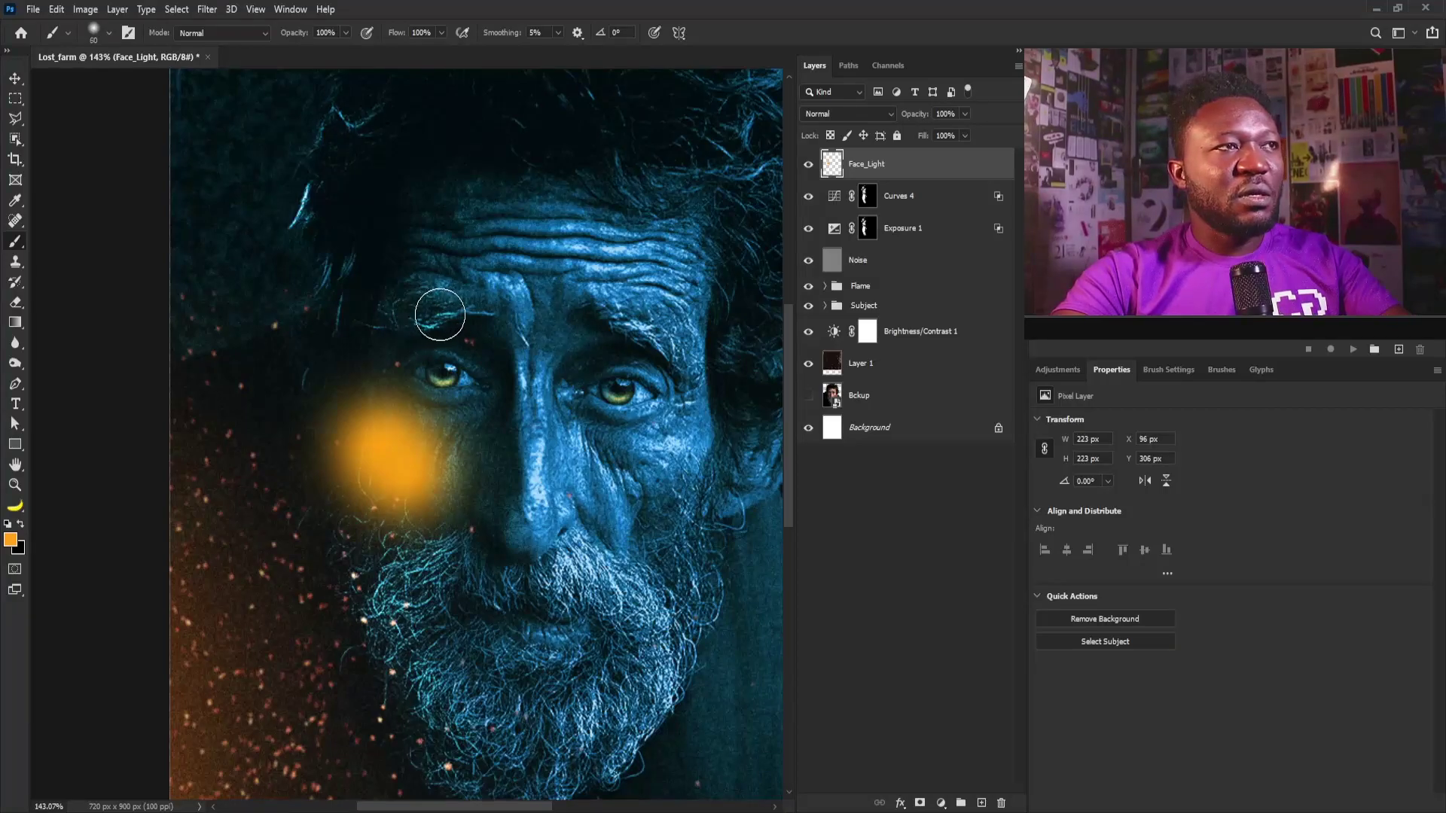
drag(445, 307, 412, 313)
Paint orange patches down the fire-side edge of the beard with a 90 px brush
key(bracketleft)
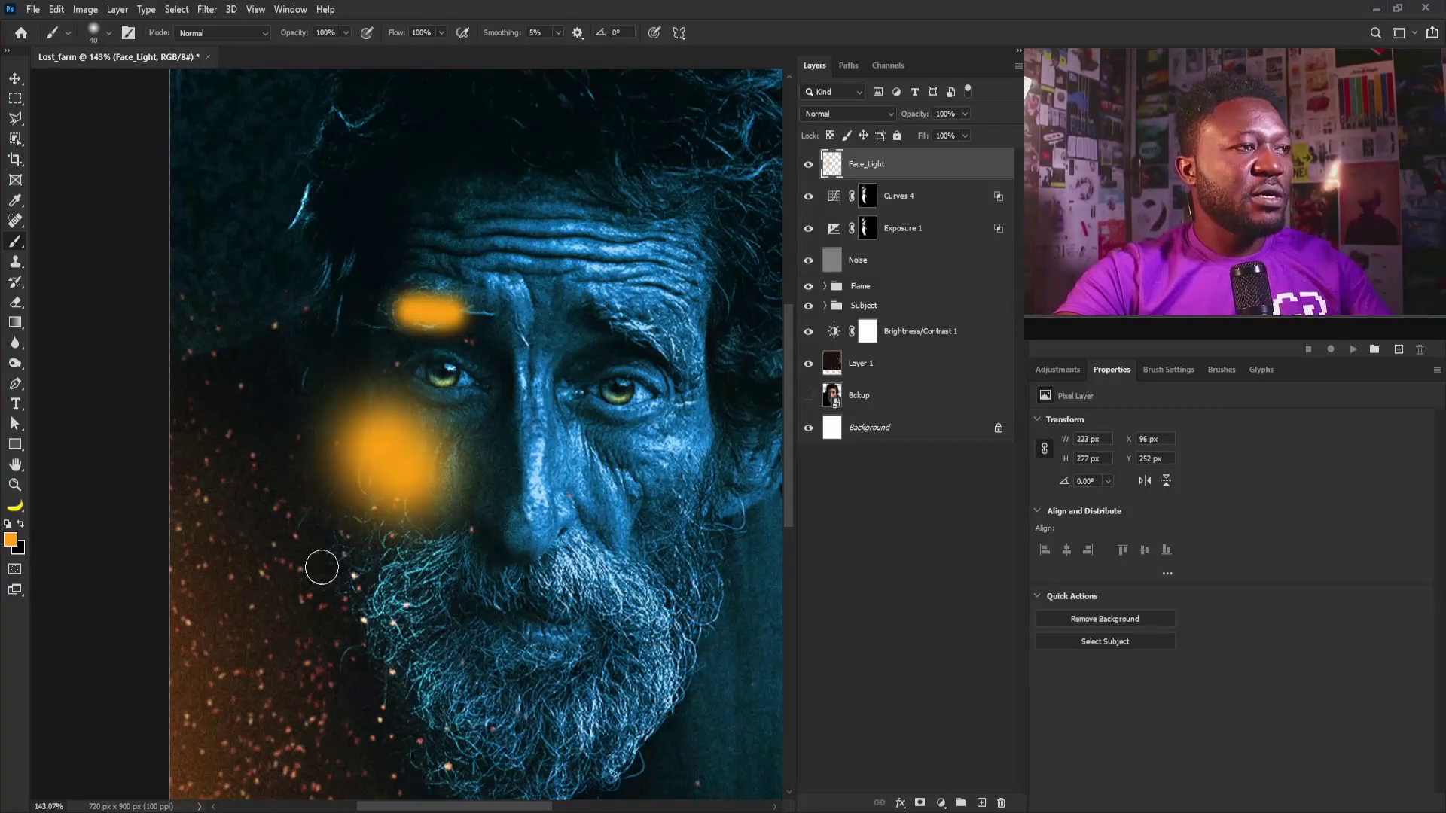
key(bracketright)
key(bracketright)
key(bracketright)
key(bracketright)
key(bracketright)
drag(418, 571, 372, 626)
click(412, 697)
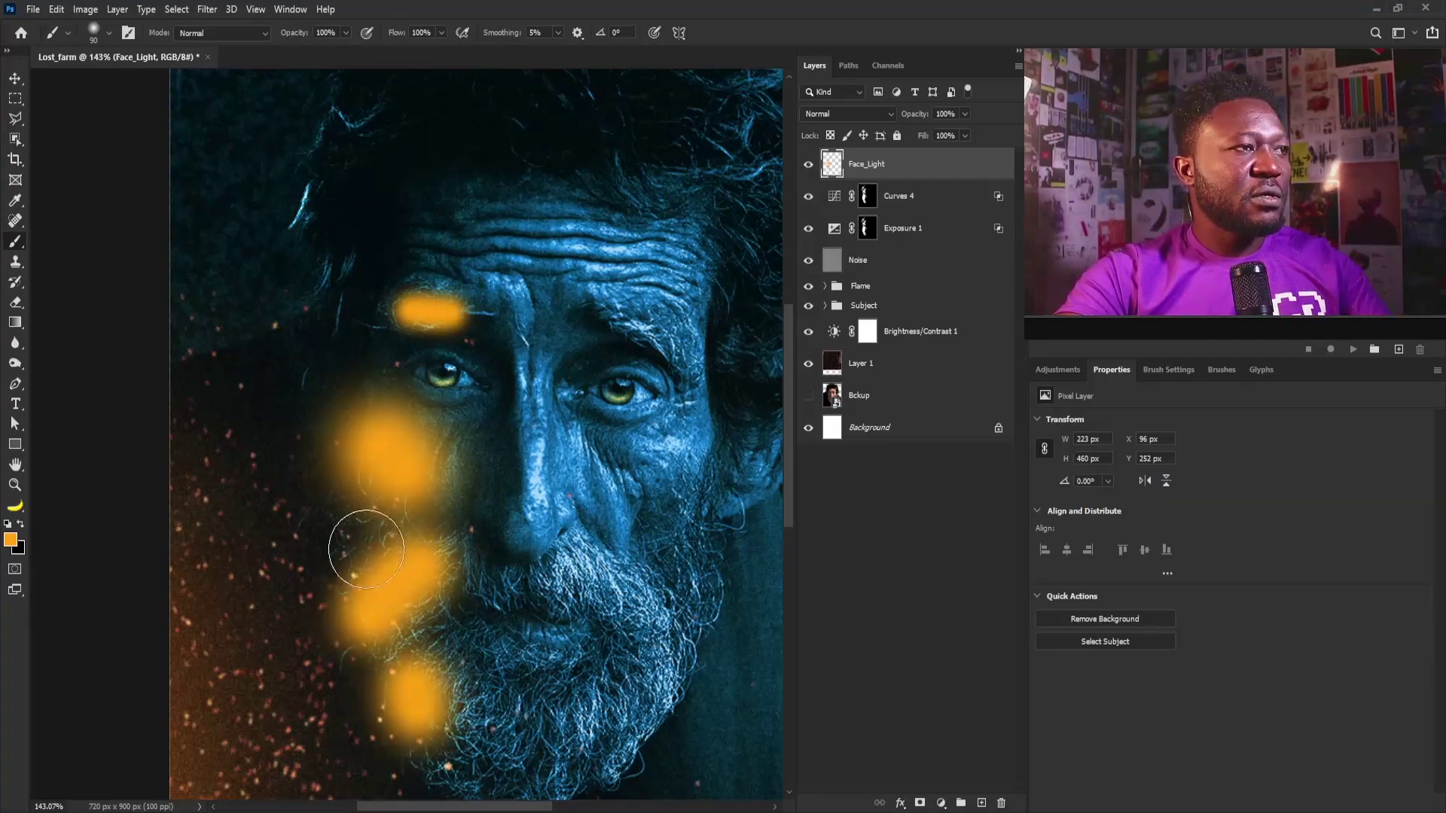
Fill the gaps between the cheek and beard patches with orange and extend the paint to the lower beard
click(350, 538)
scroll(465, 629, down, 3)
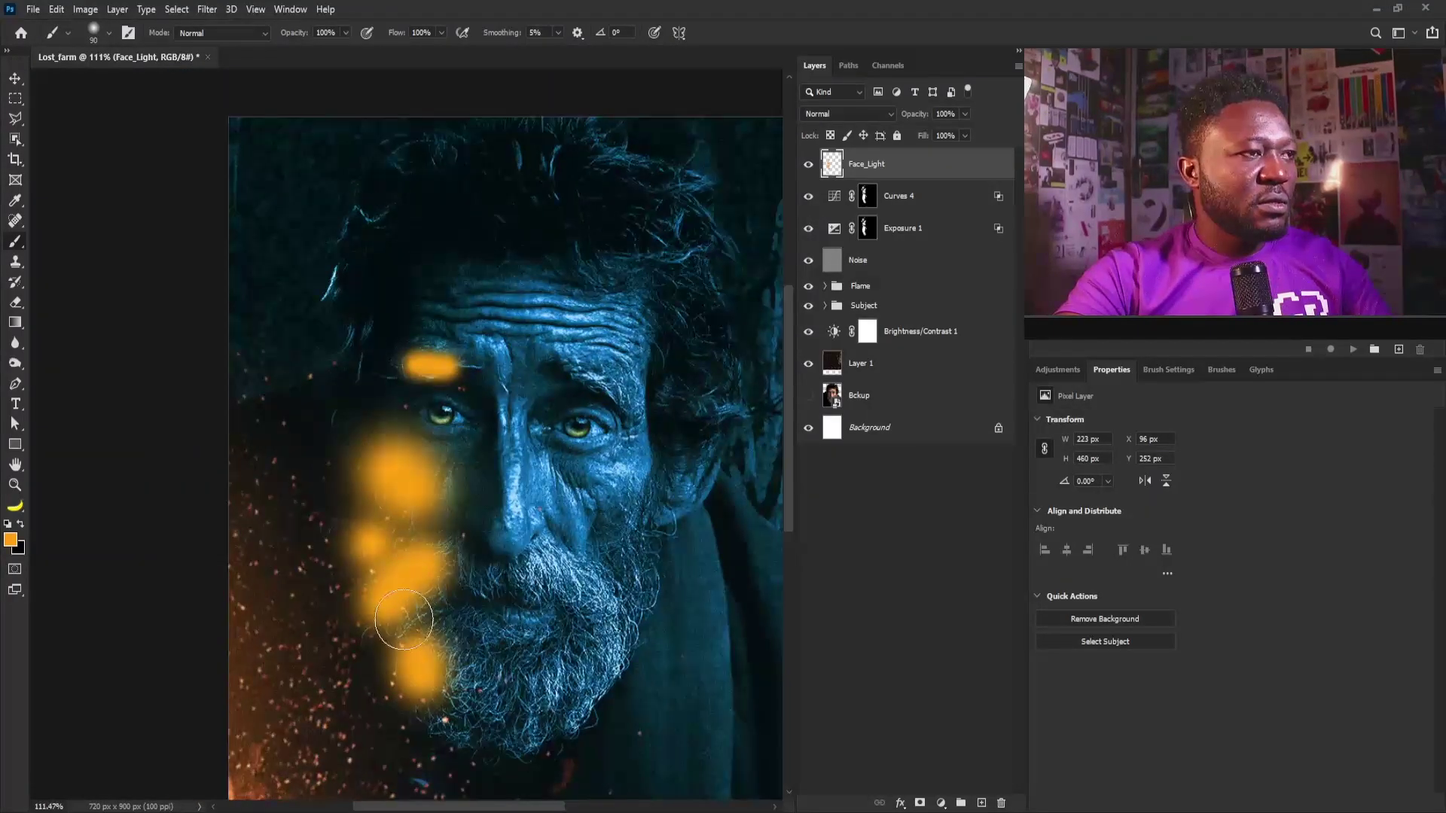
click(403, 531)
click(421, 557)
click(401, 506)
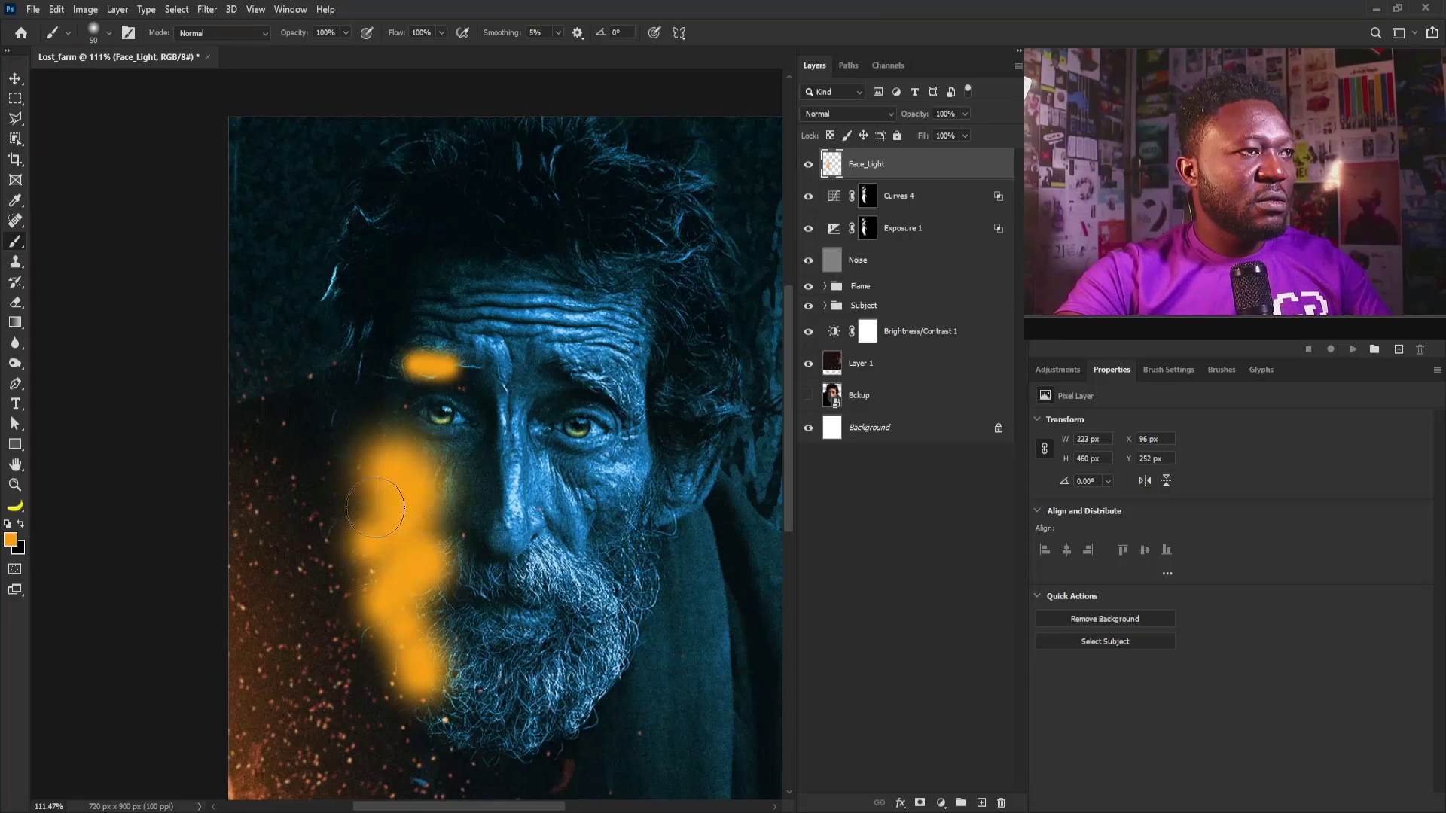
click(368, 521)
mouse_move(389, 632)
mouse_down()
mouse_move(420, 716)
mouse_move(441, 720)
mouse_up()
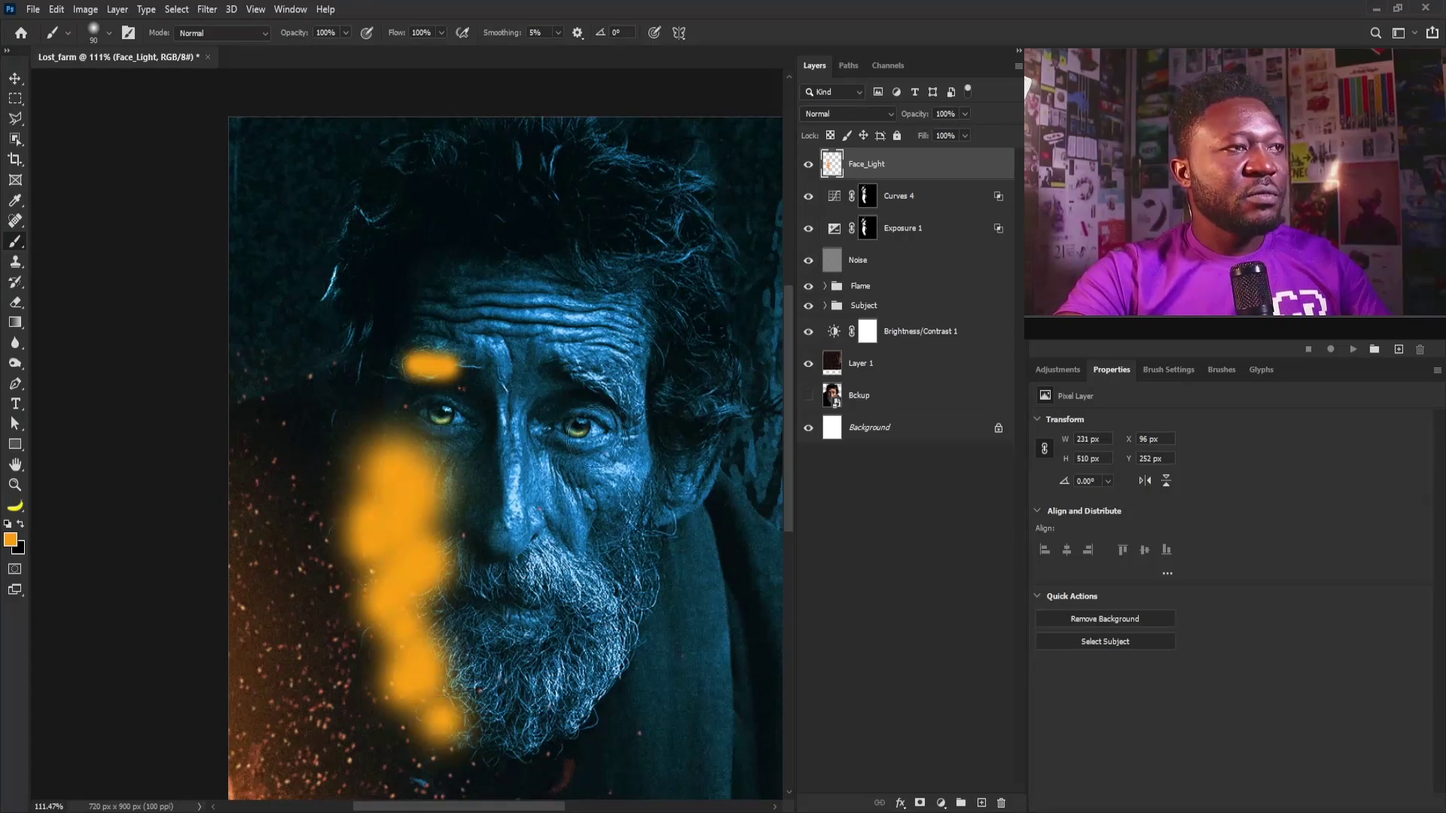
Blend Face_Light in Linear Light mode and split its Underlying Layer Blend If shadows to 15 / 197
click(852, 119)
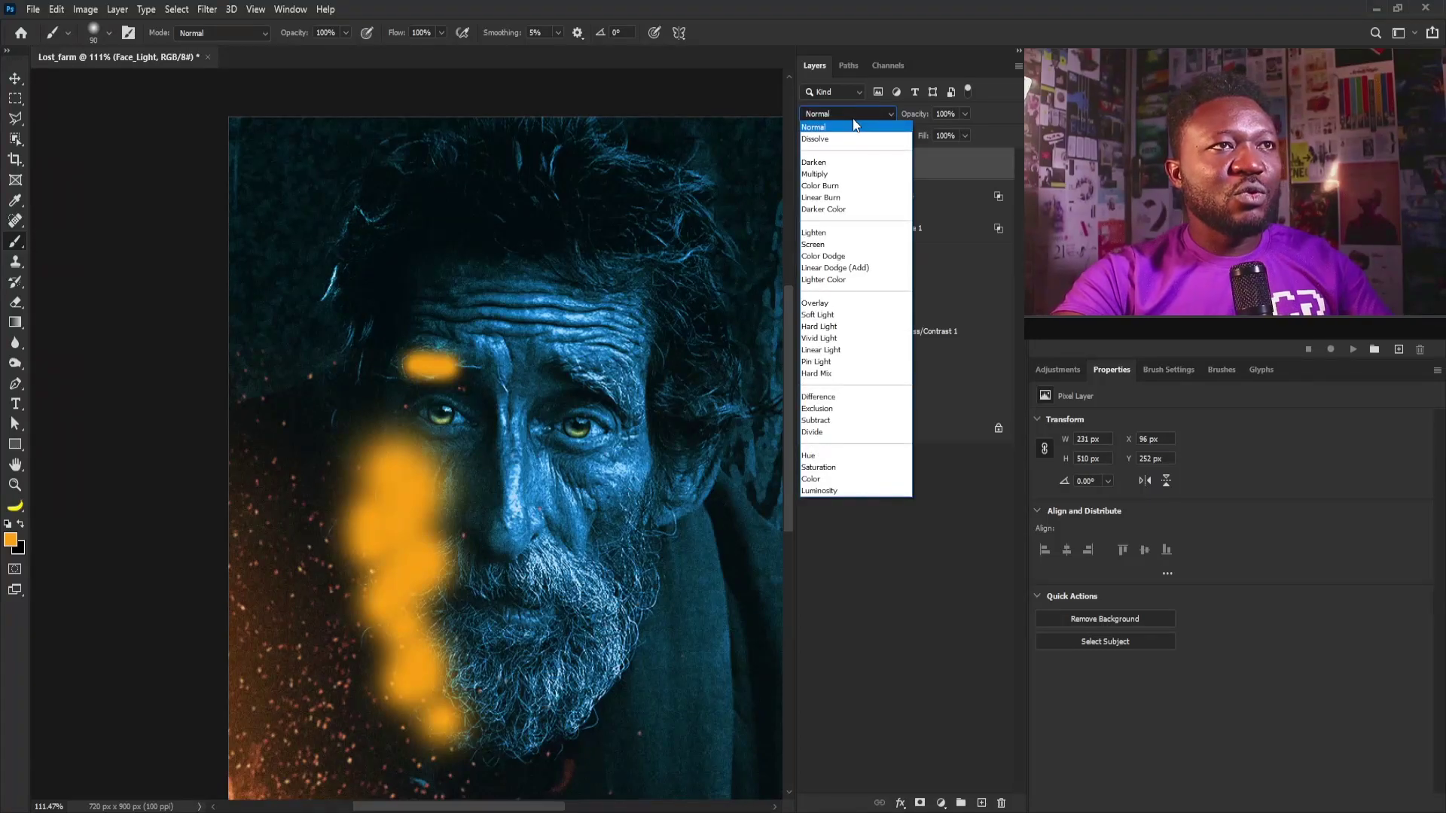
click(821, 350)
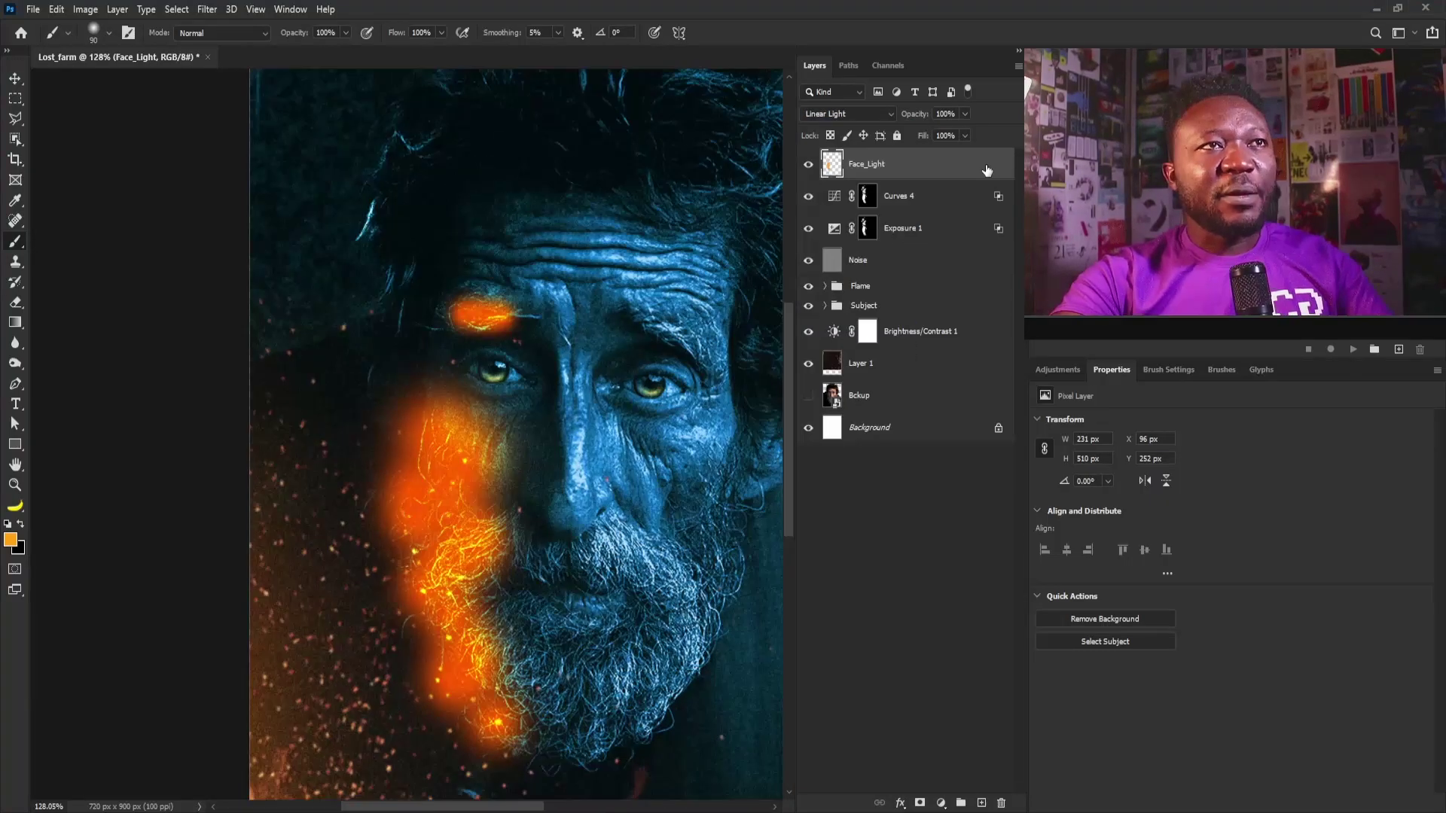
double_click(995, 169)
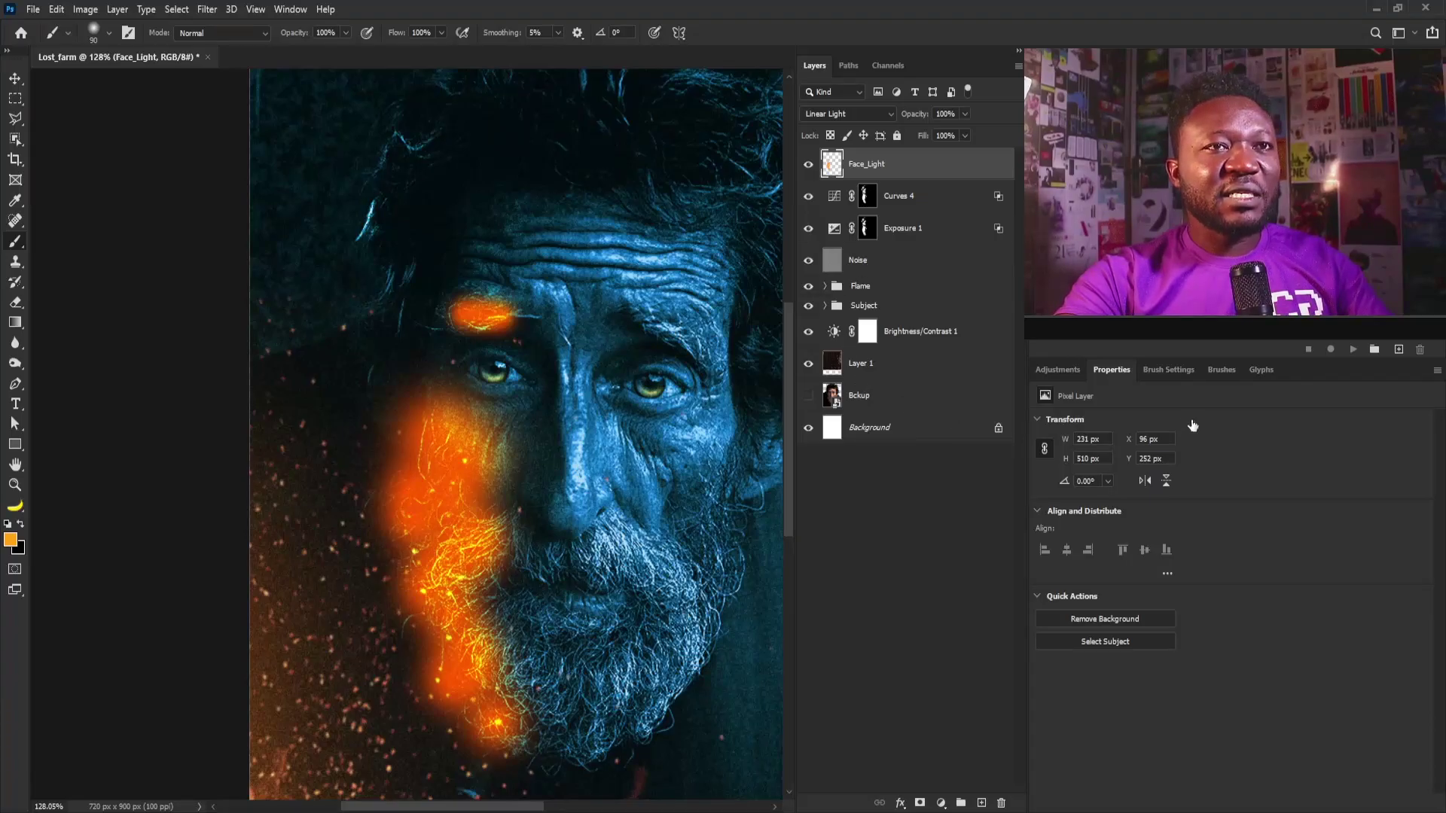
drag(972, 713, 1010, 719)
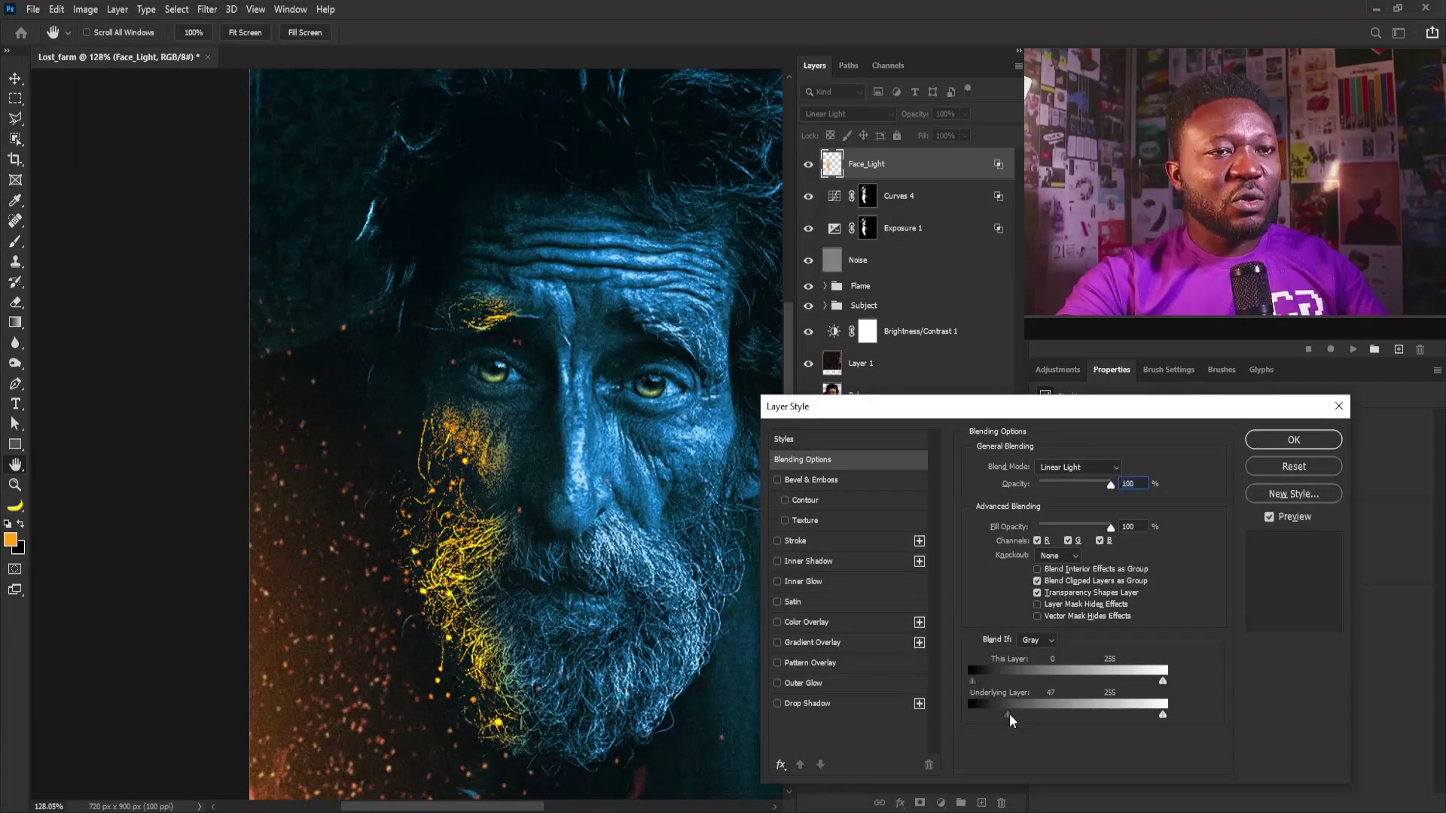
drag(1011, 720, 1059, 721)
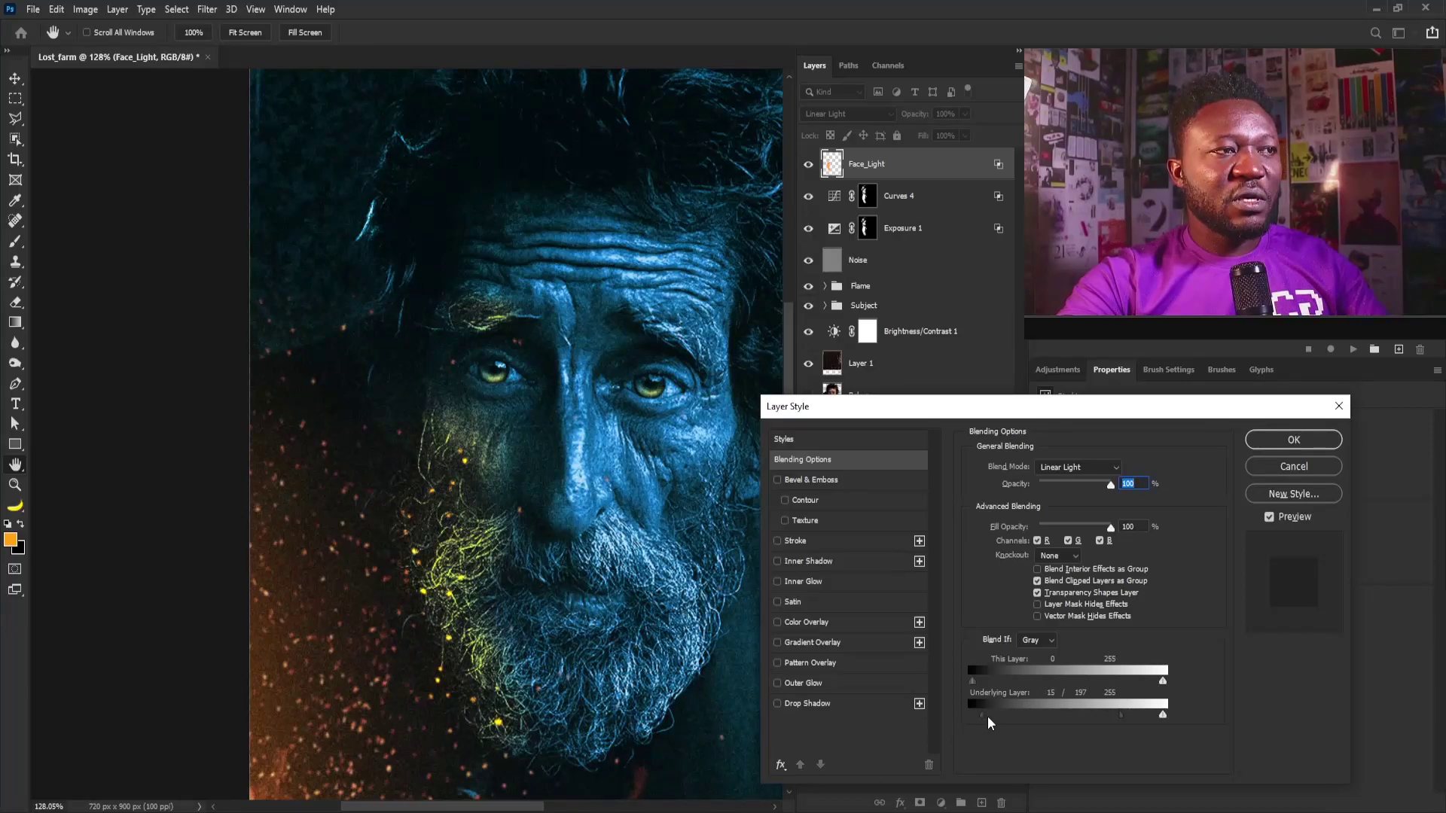
click(1278, 440)
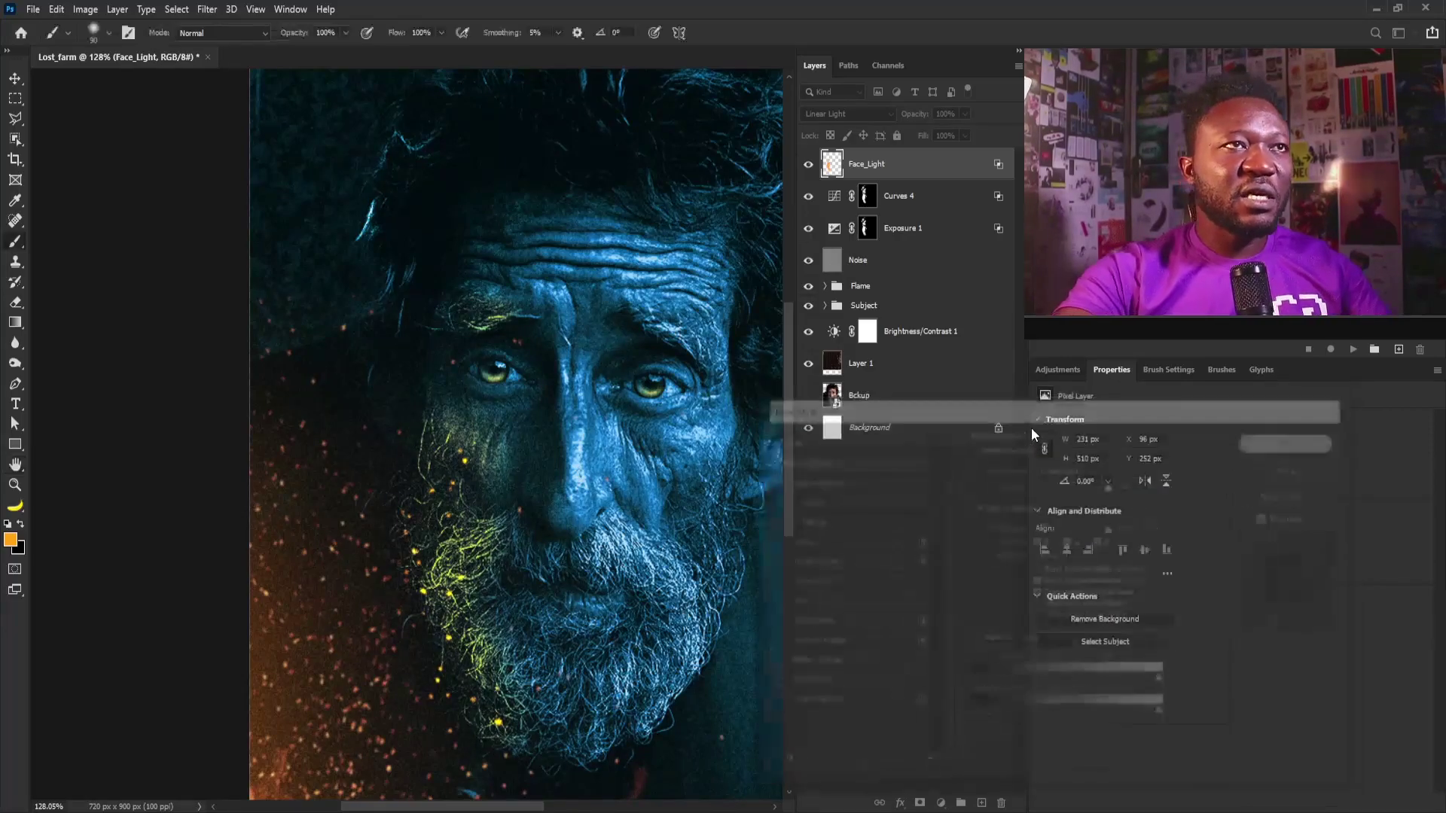
Paint orange light over the fire-side forehead above the eyebrow with an 80 px brush
key(b)
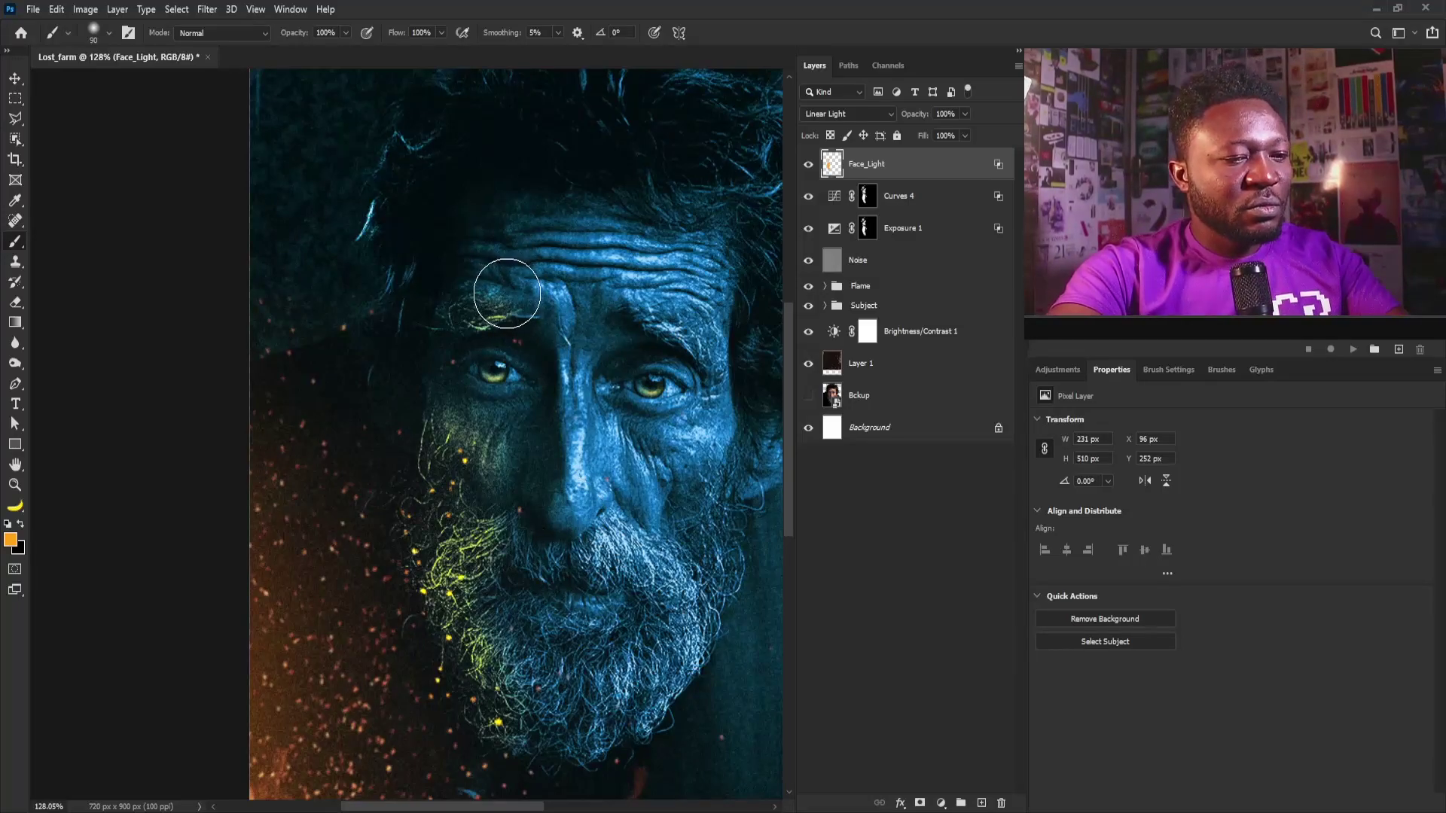
drag(406, 247, 465, 302)
drag(465, 302, 452, 414)
mouse_move(559, 371)
mouse_down()
mouse_move(477, 394)
mouse_move(482, 381)
mouse_up()
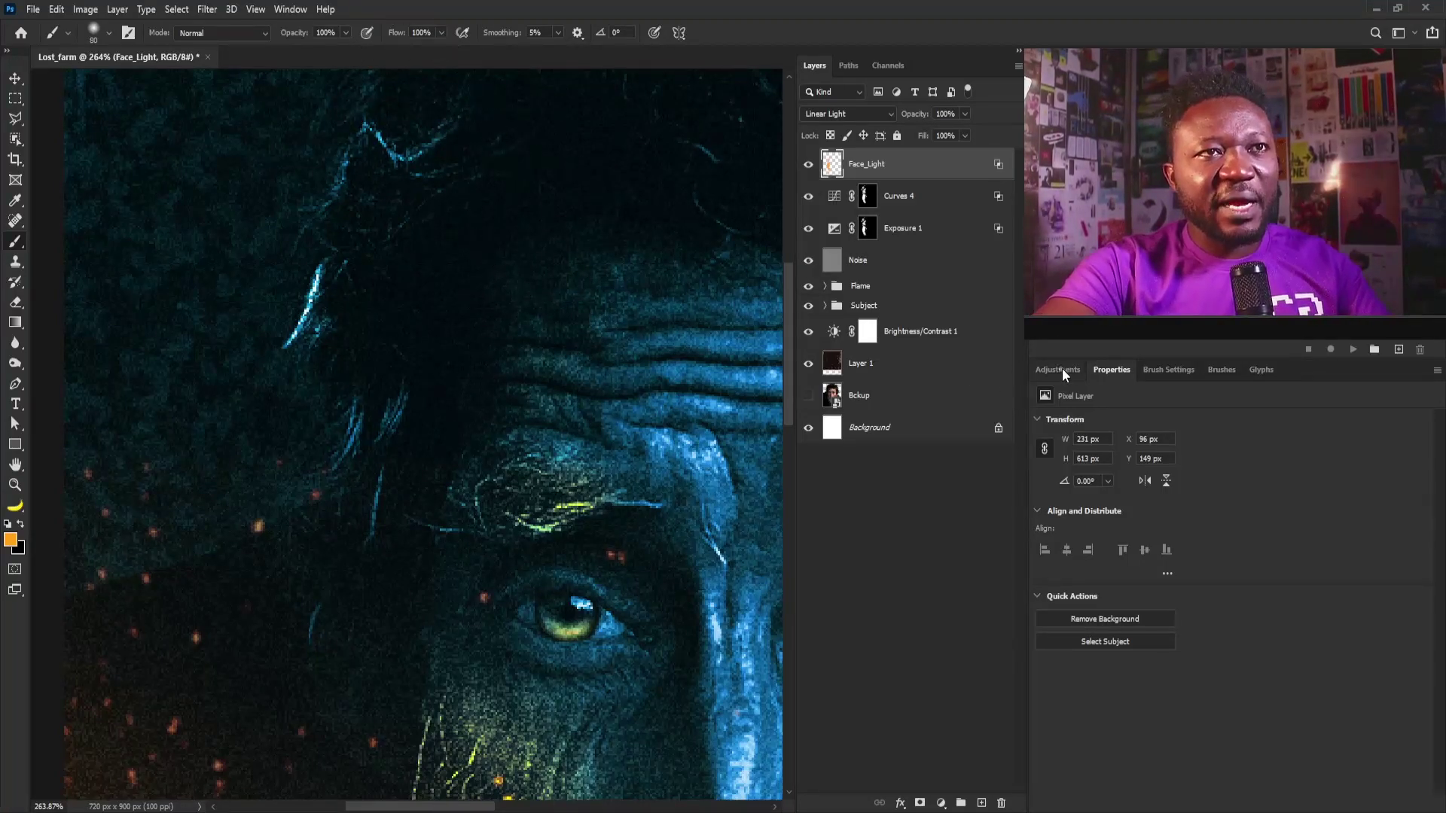
Show the brush's Transfer options with Pen Pressure opacity control and touch up the orange light under the fire-side eye with a 35 px brush
key(F5)
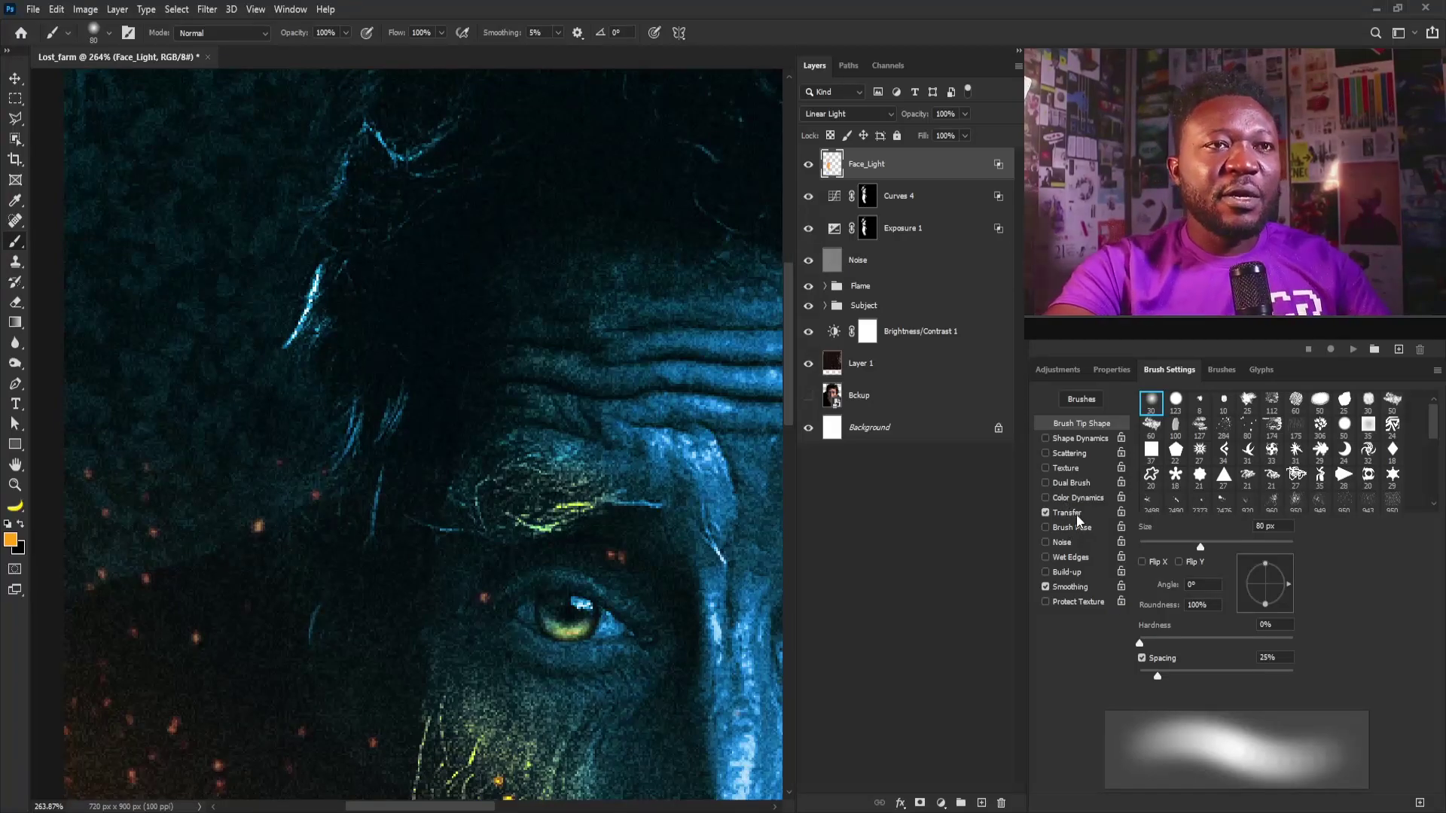
click(1073, 513)
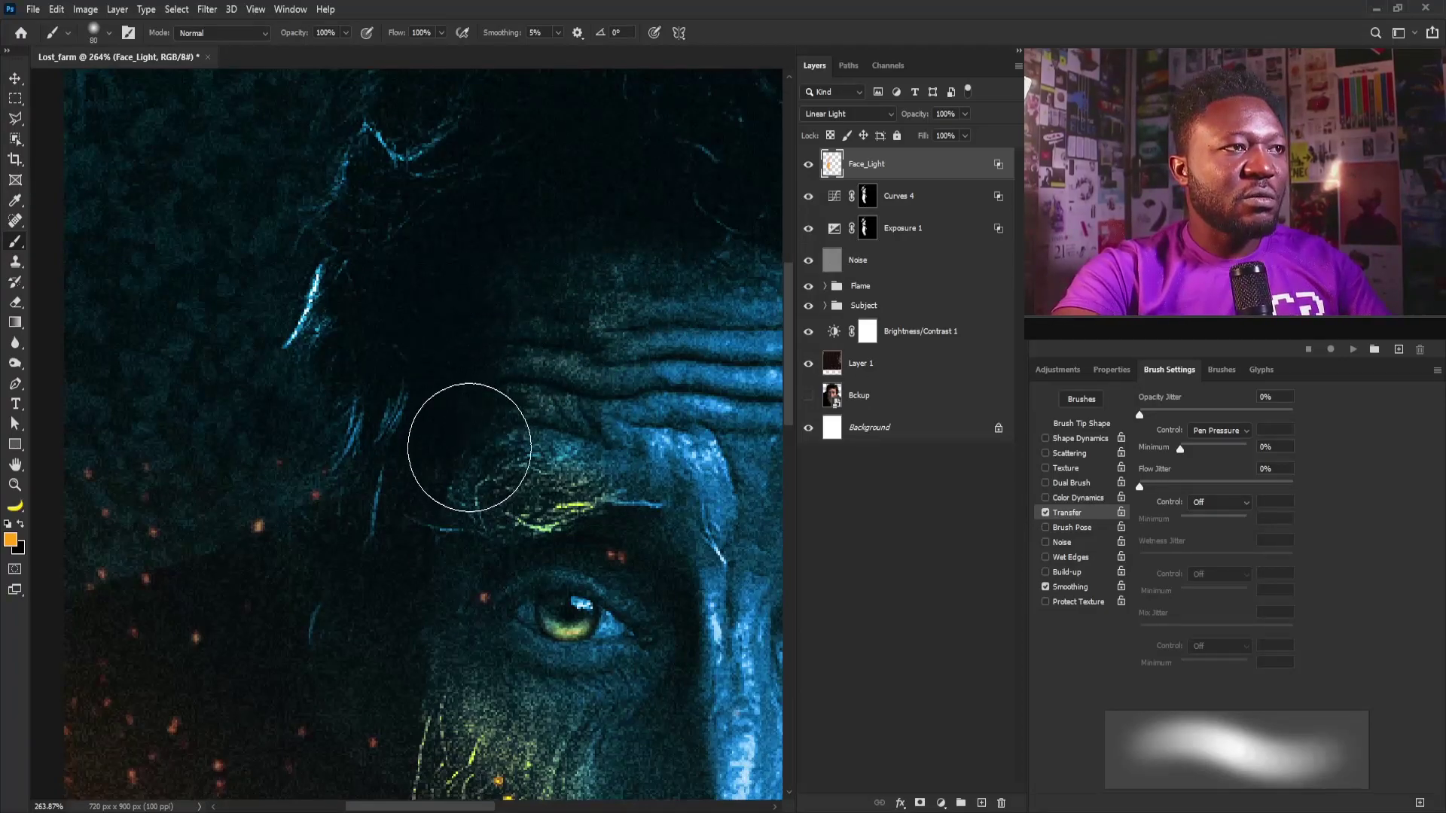
key(bracketleft)
key(bracketleft)
key(bracketleft)
key(bracketleft)
key(bracketleft)
key(bracketleft)
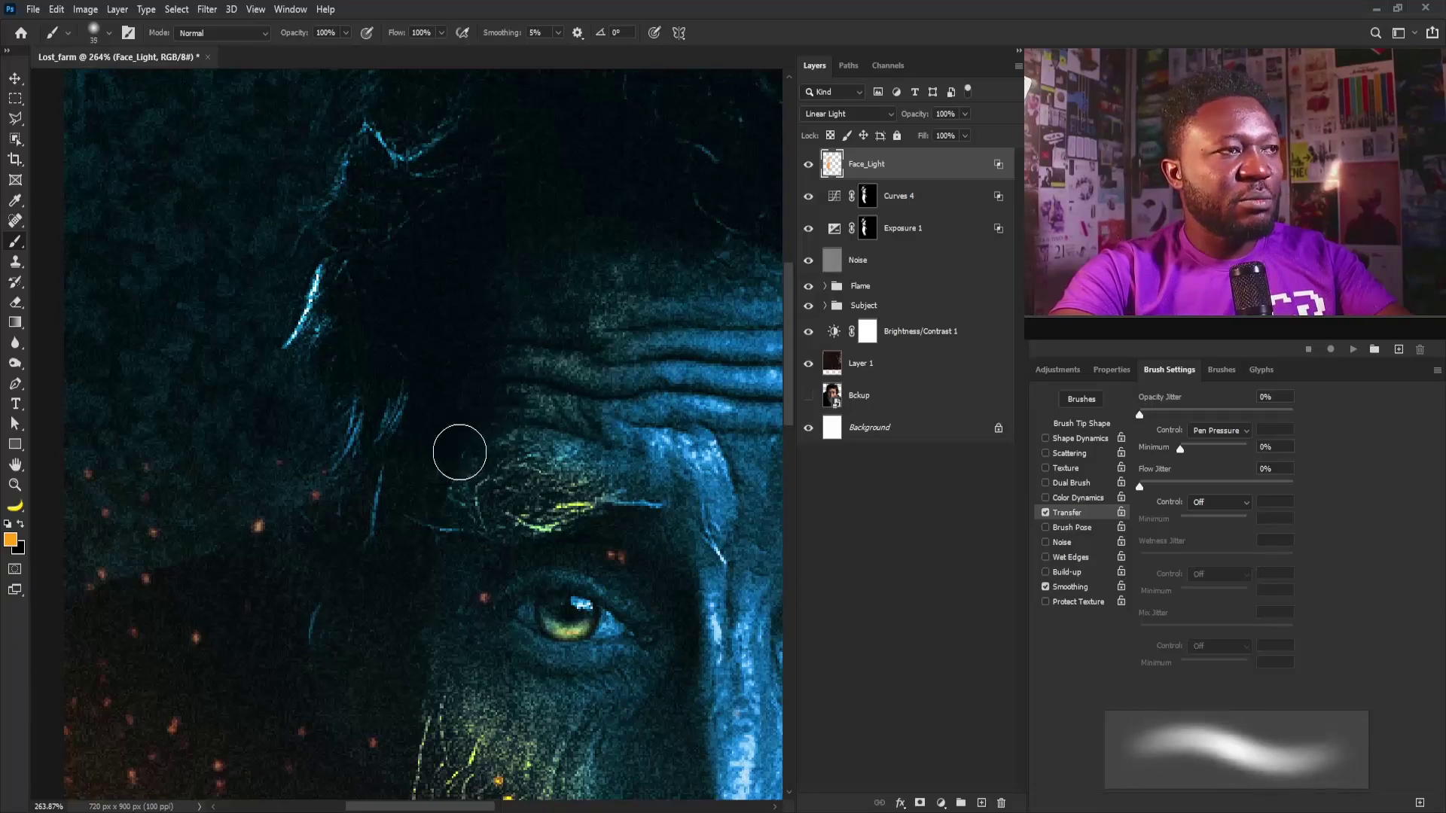
drag(480, 532, 438, 354)
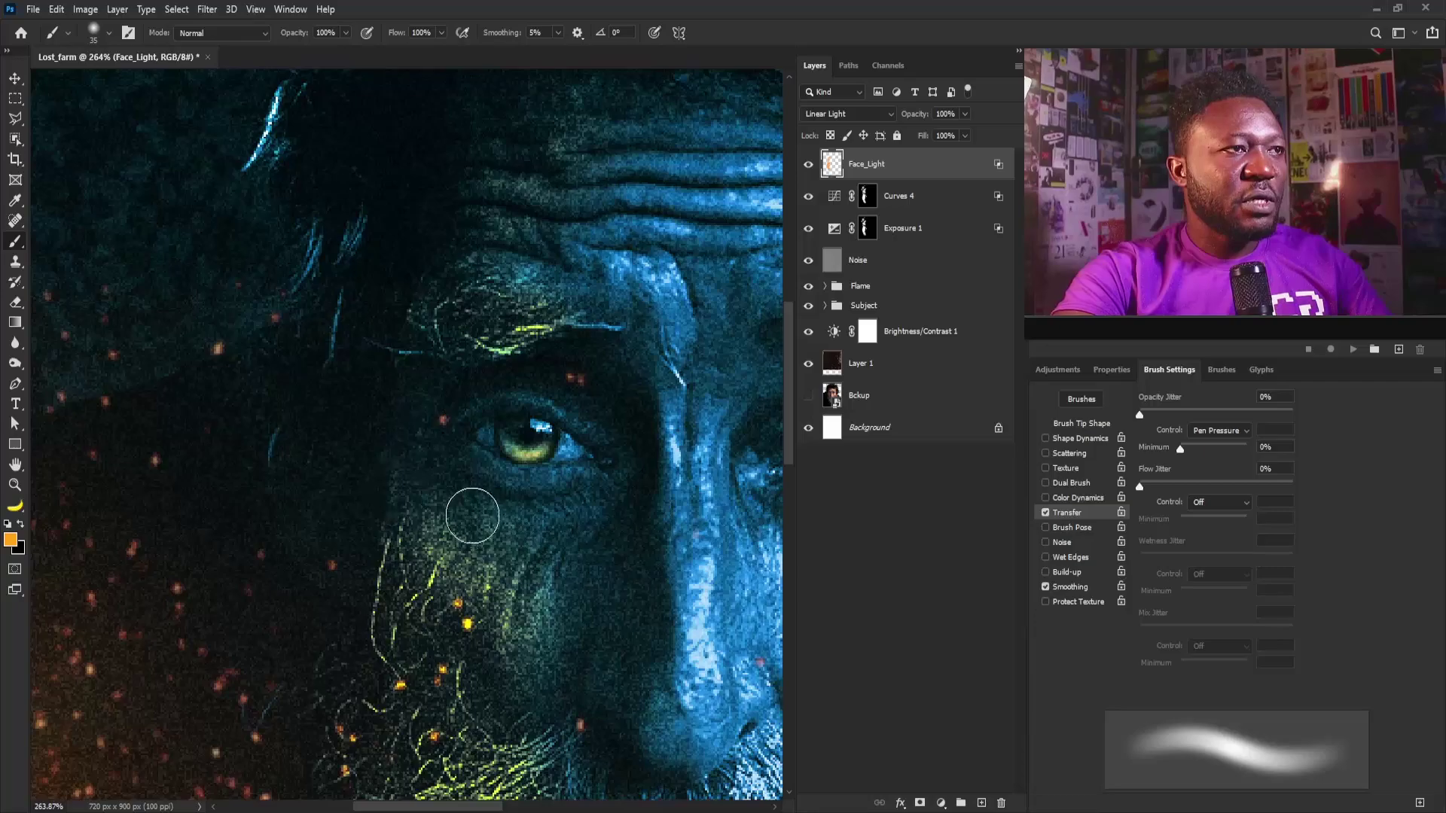
scroll(527, 467, down, 5)
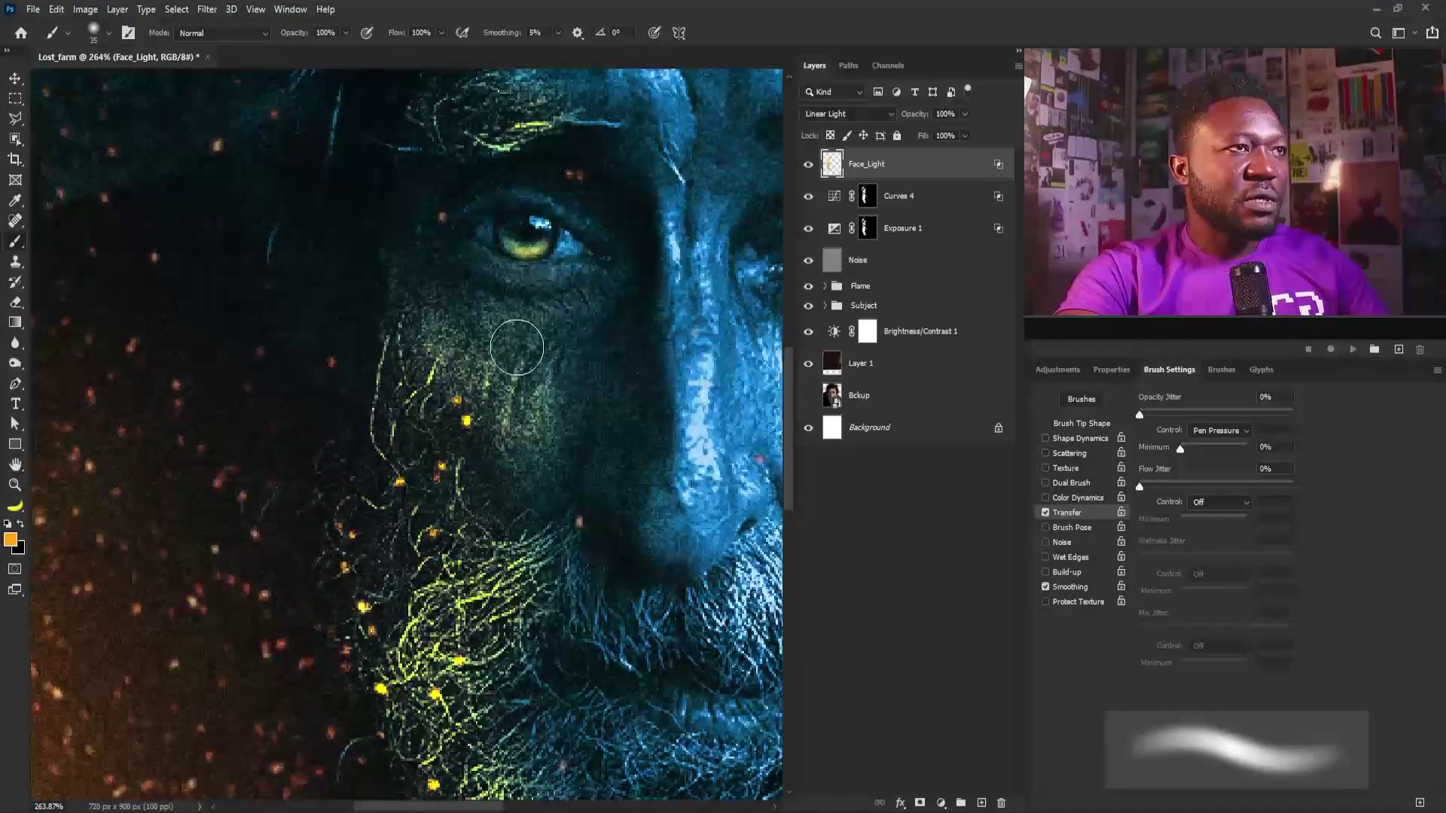
scroll(379, 583, down, 5)
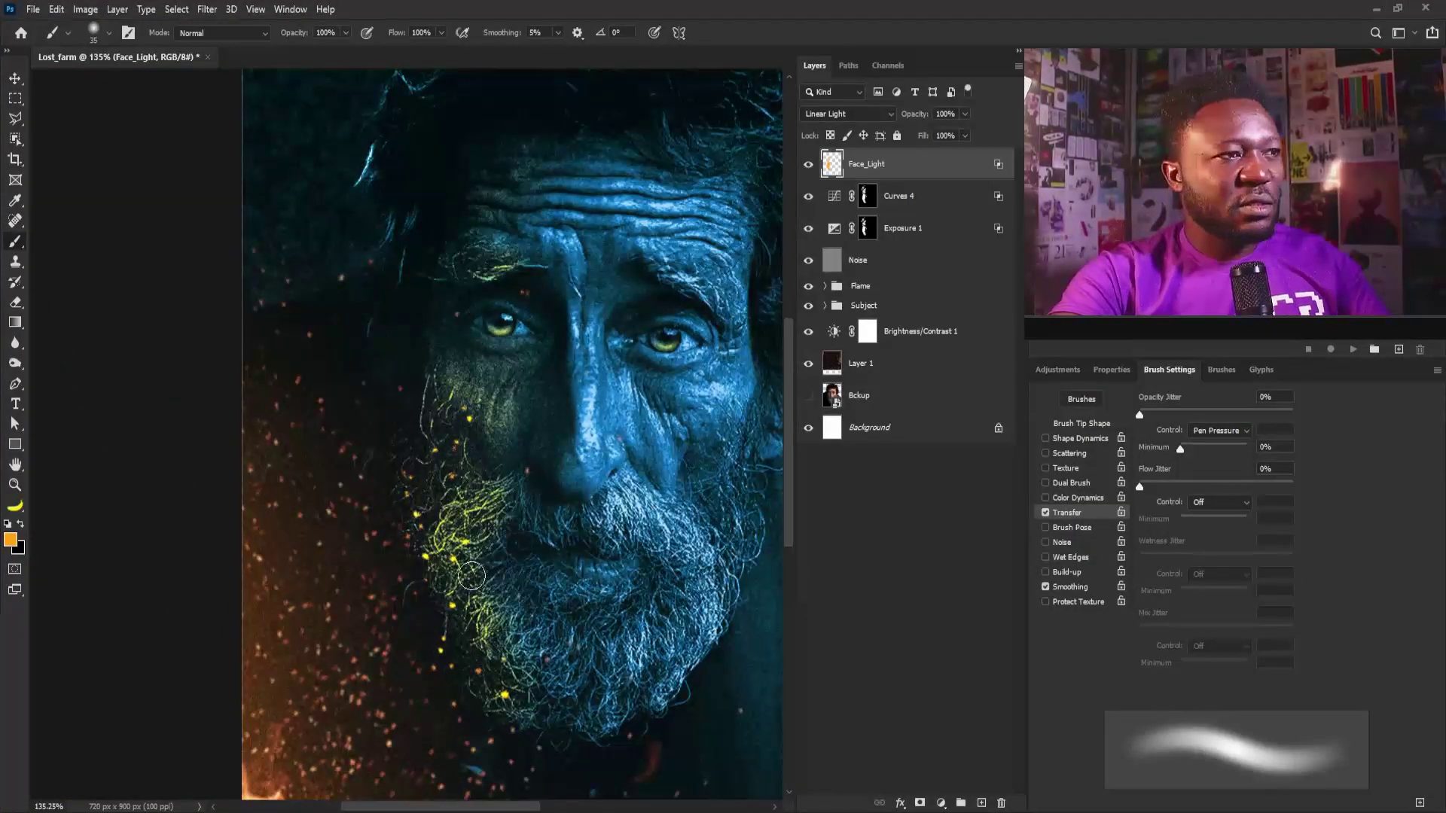
Paint an orange highlight along the nose with a 50 px brush
key(bracketright)
key(bracketright)
key(bracketright)
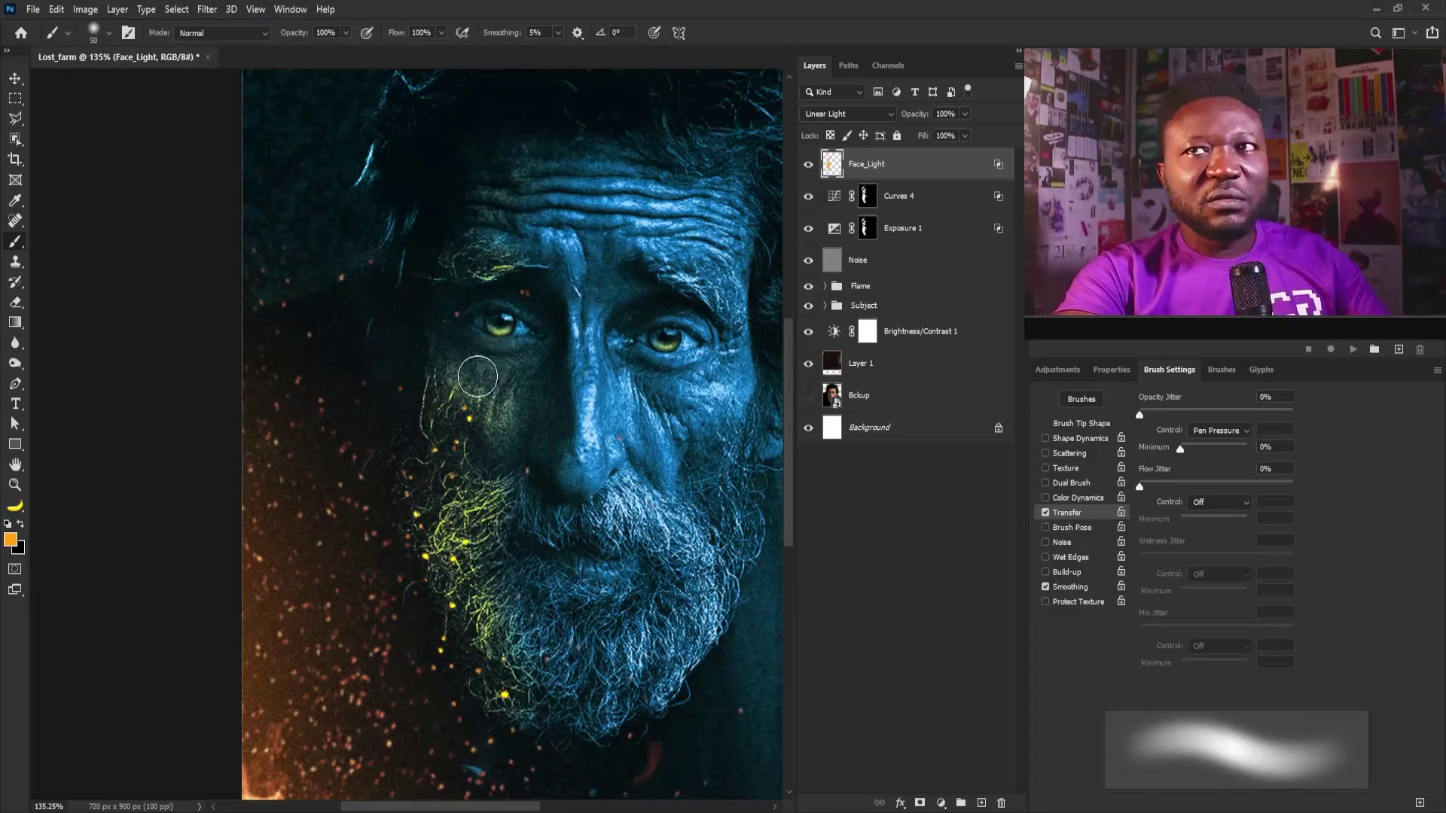
drag(582, 397, 585, 443)
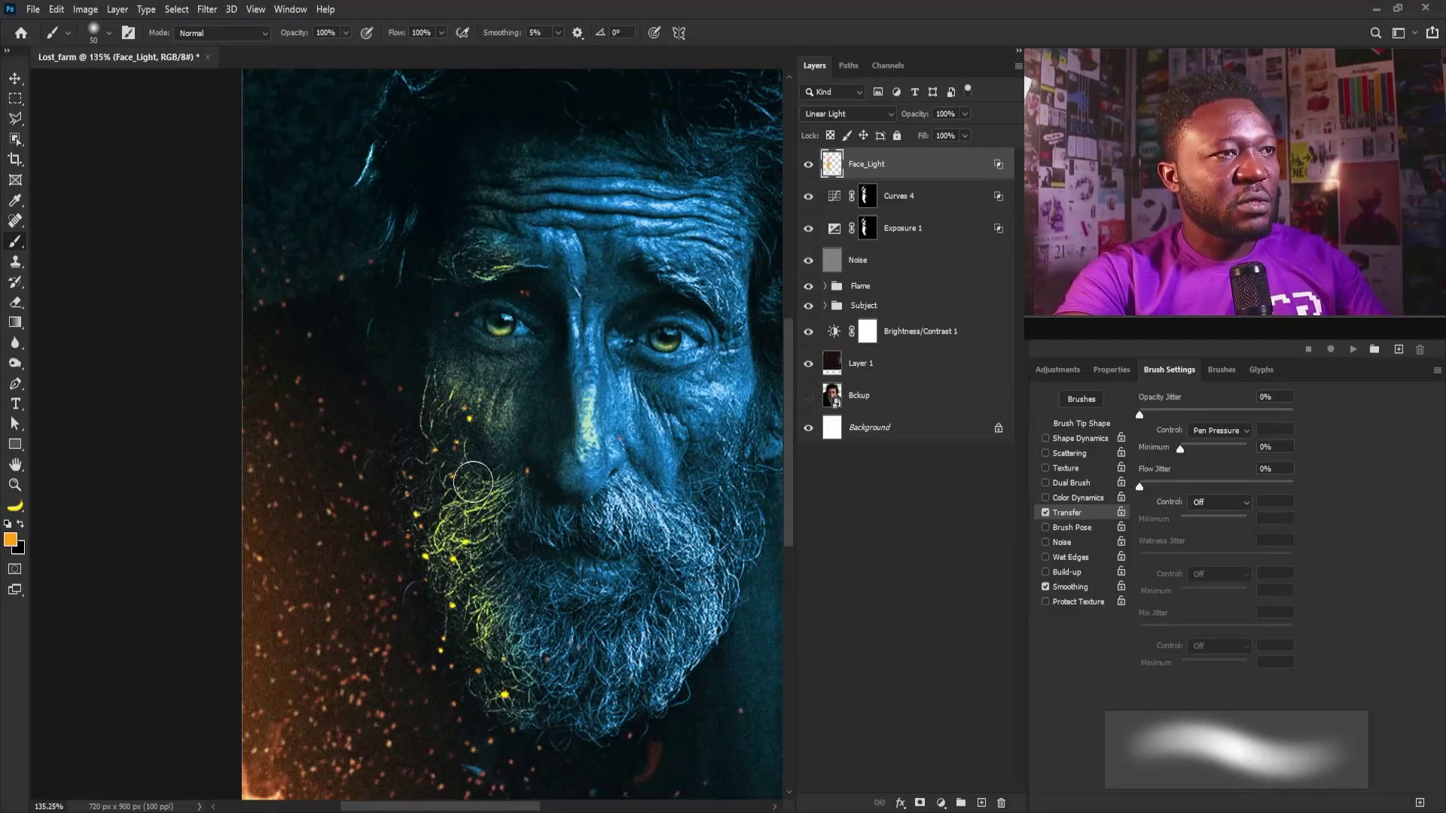
Erase the excess orange light along the nose with a 50 px soft eraser and return to the Brush tool
key(e)
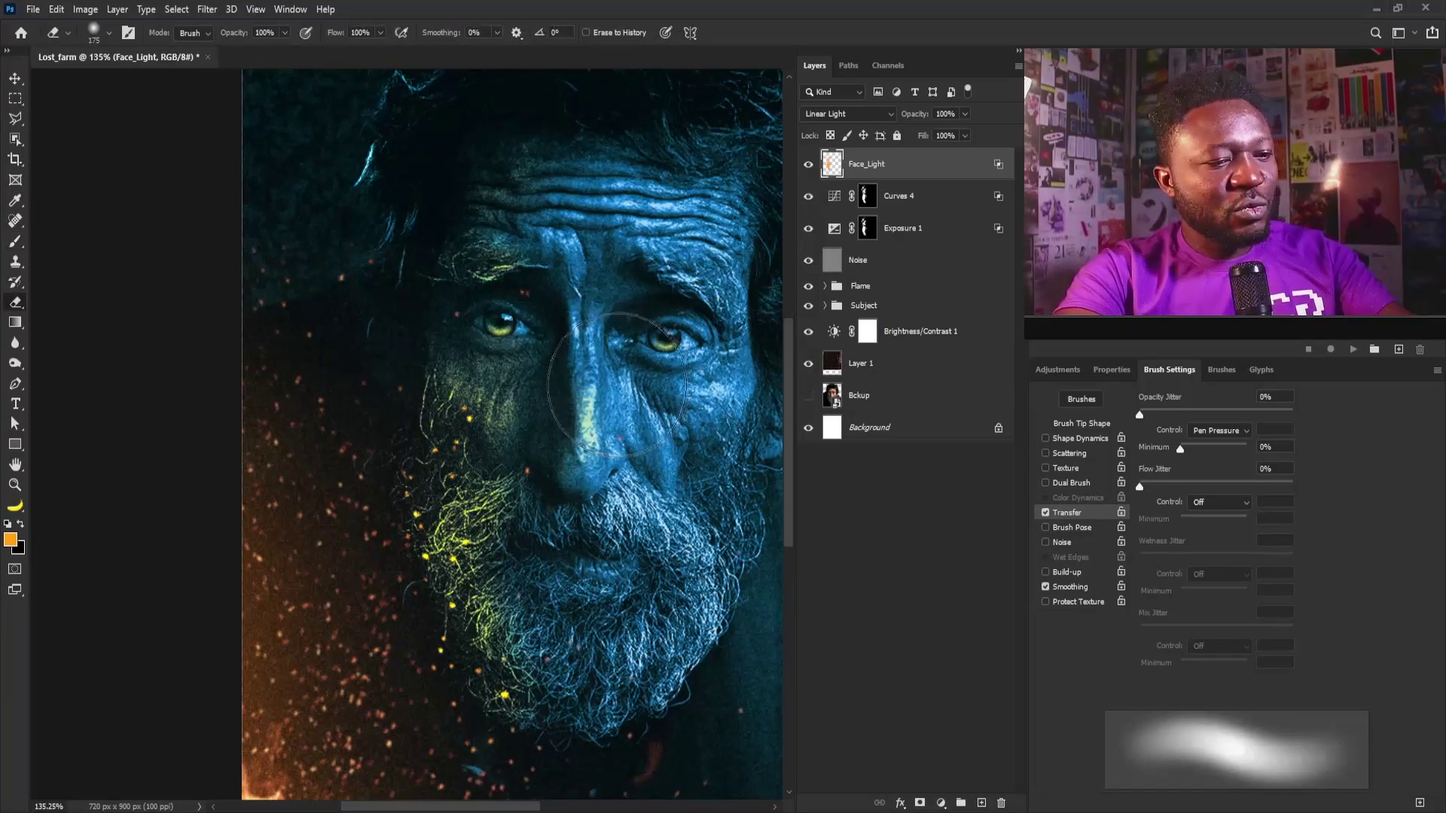
key(bracketleft)
key(bracketleft)
key(bracketleft)
key(bracketleft)
key(bracketleft)
key(bracketleft)
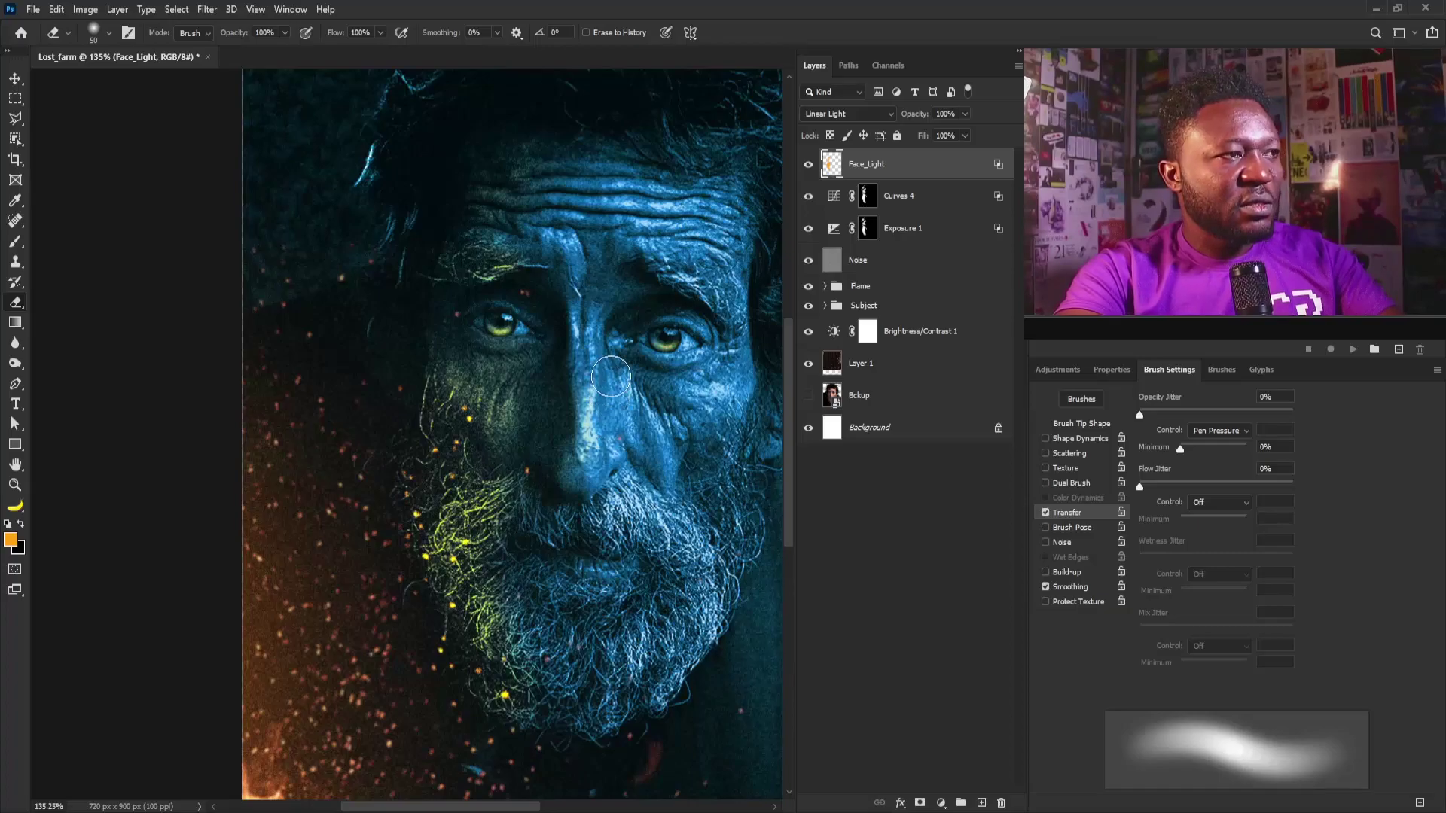
key(b)
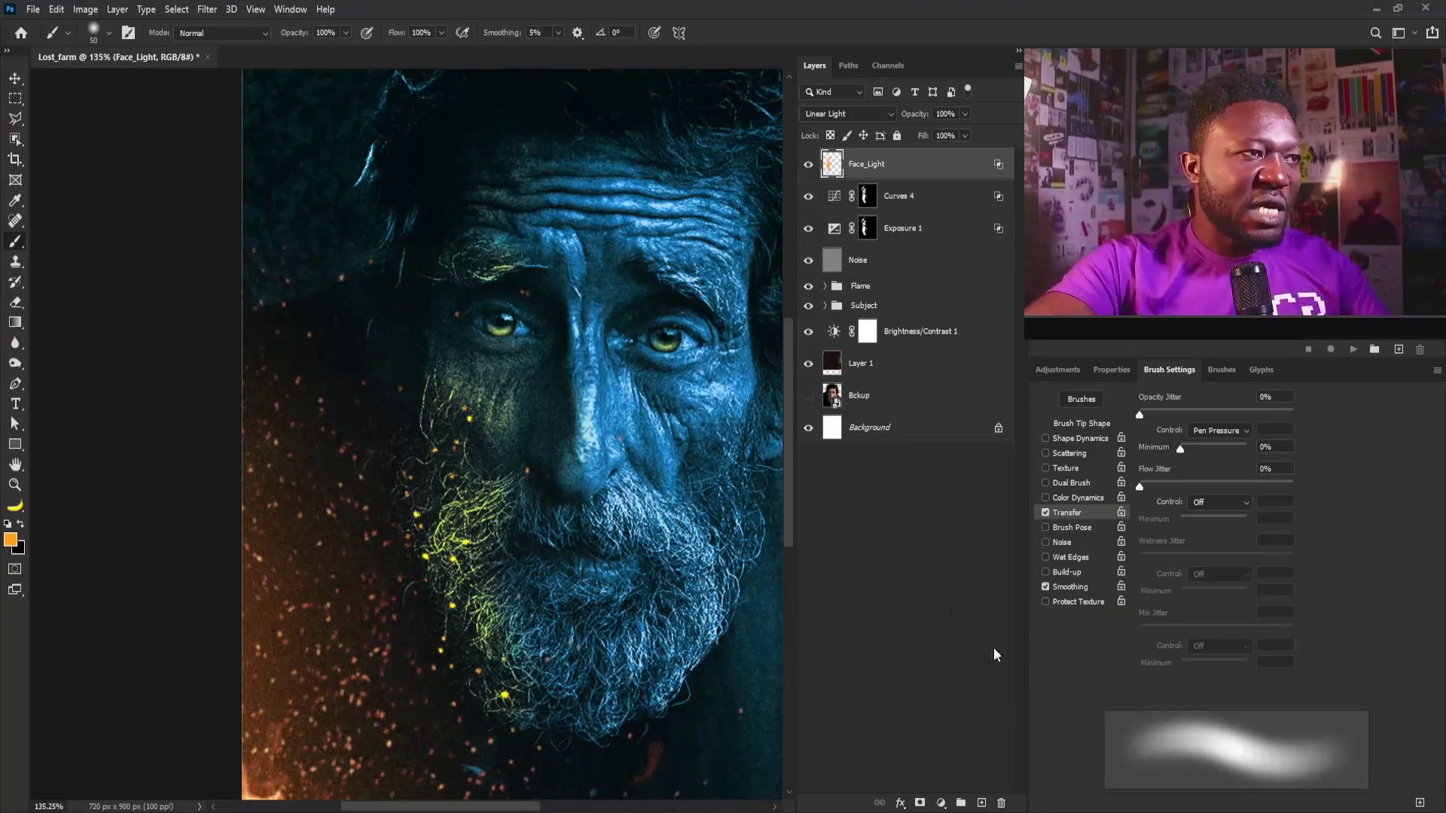
Add a new layer named Light_Hair in Color Dodge mode, filled with the Color-Dodge-neutral black
alt+click(981, 802)
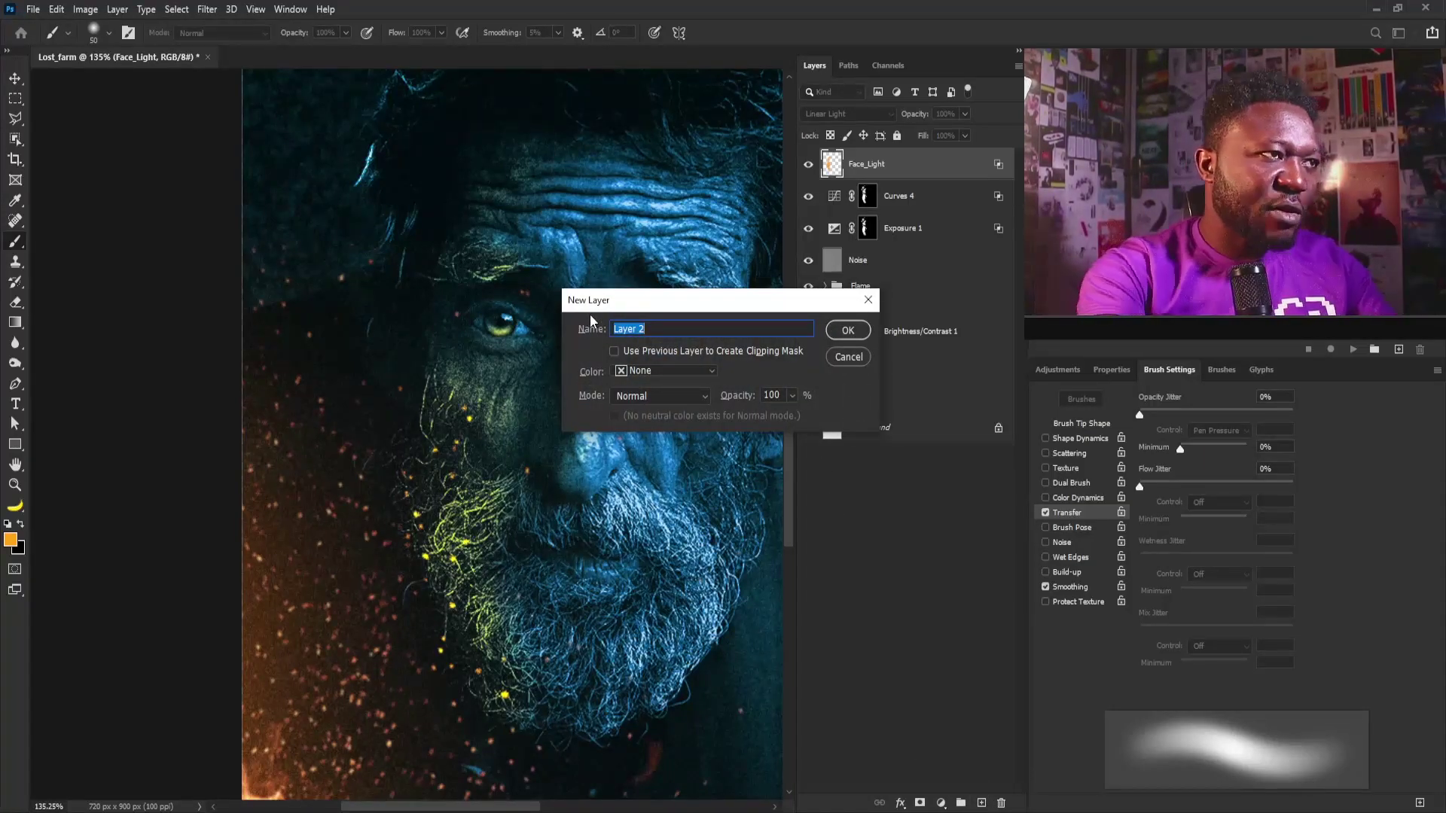
text(Light)
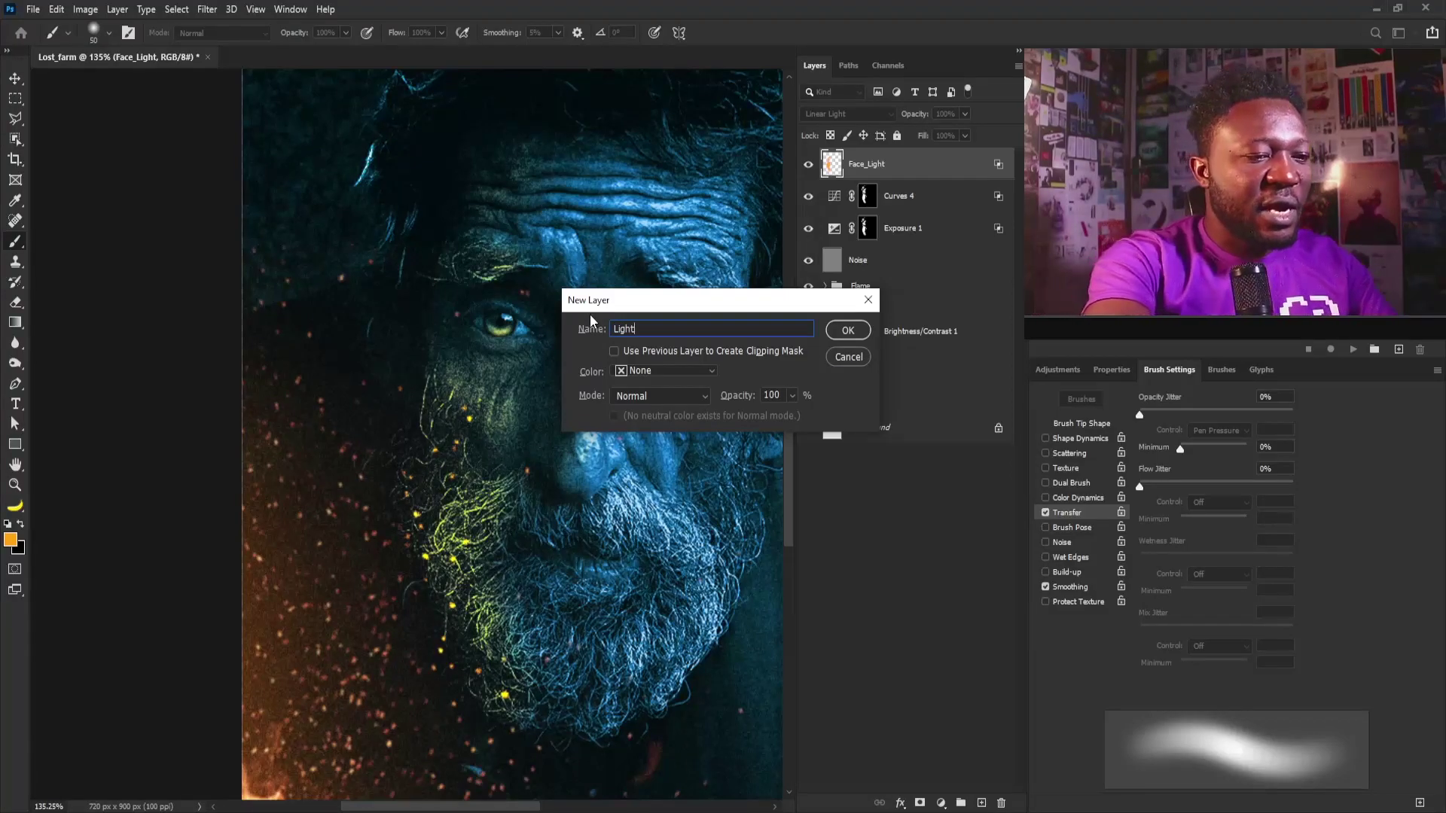
text(_Hair)
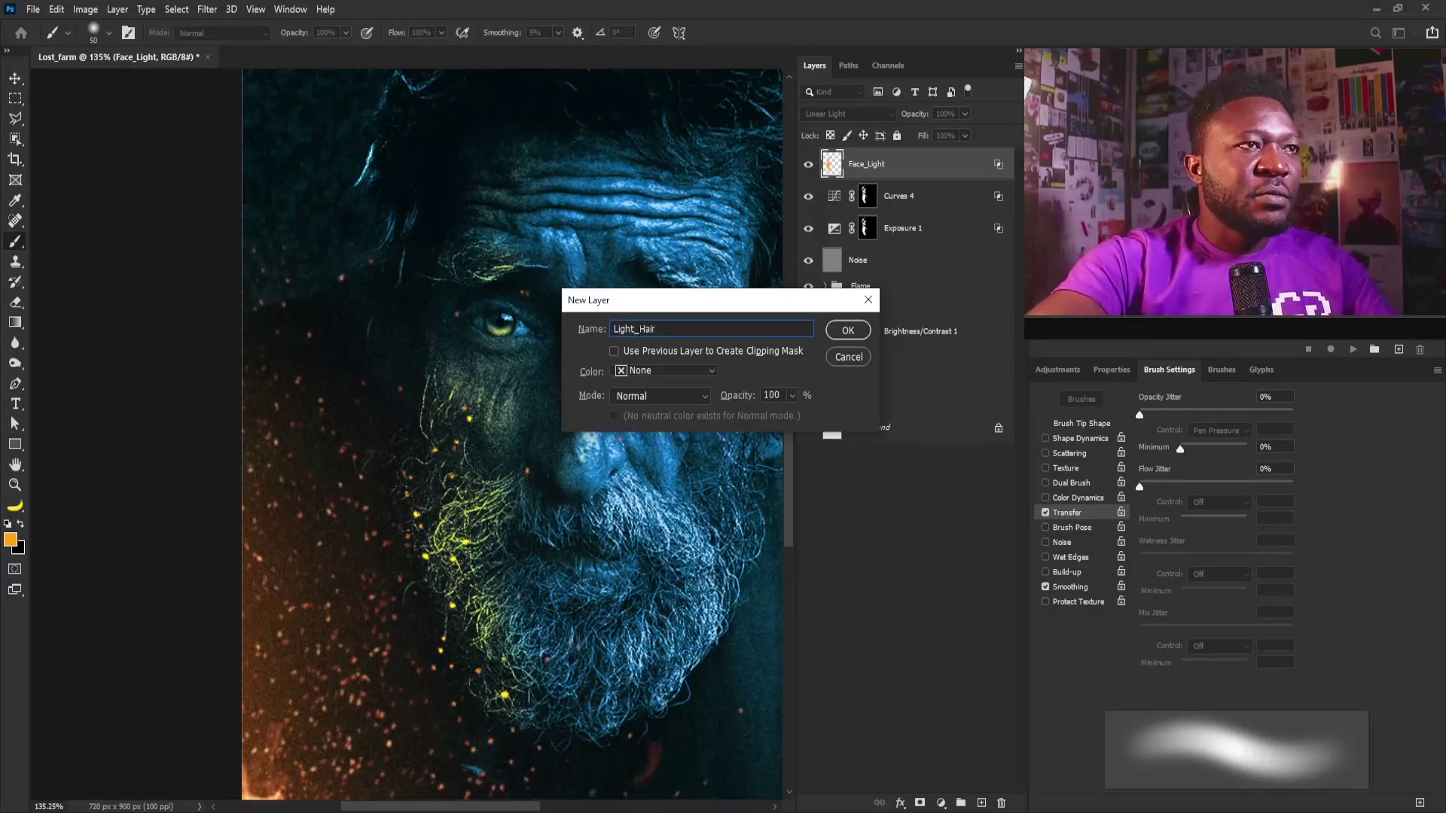
click(670, 397)
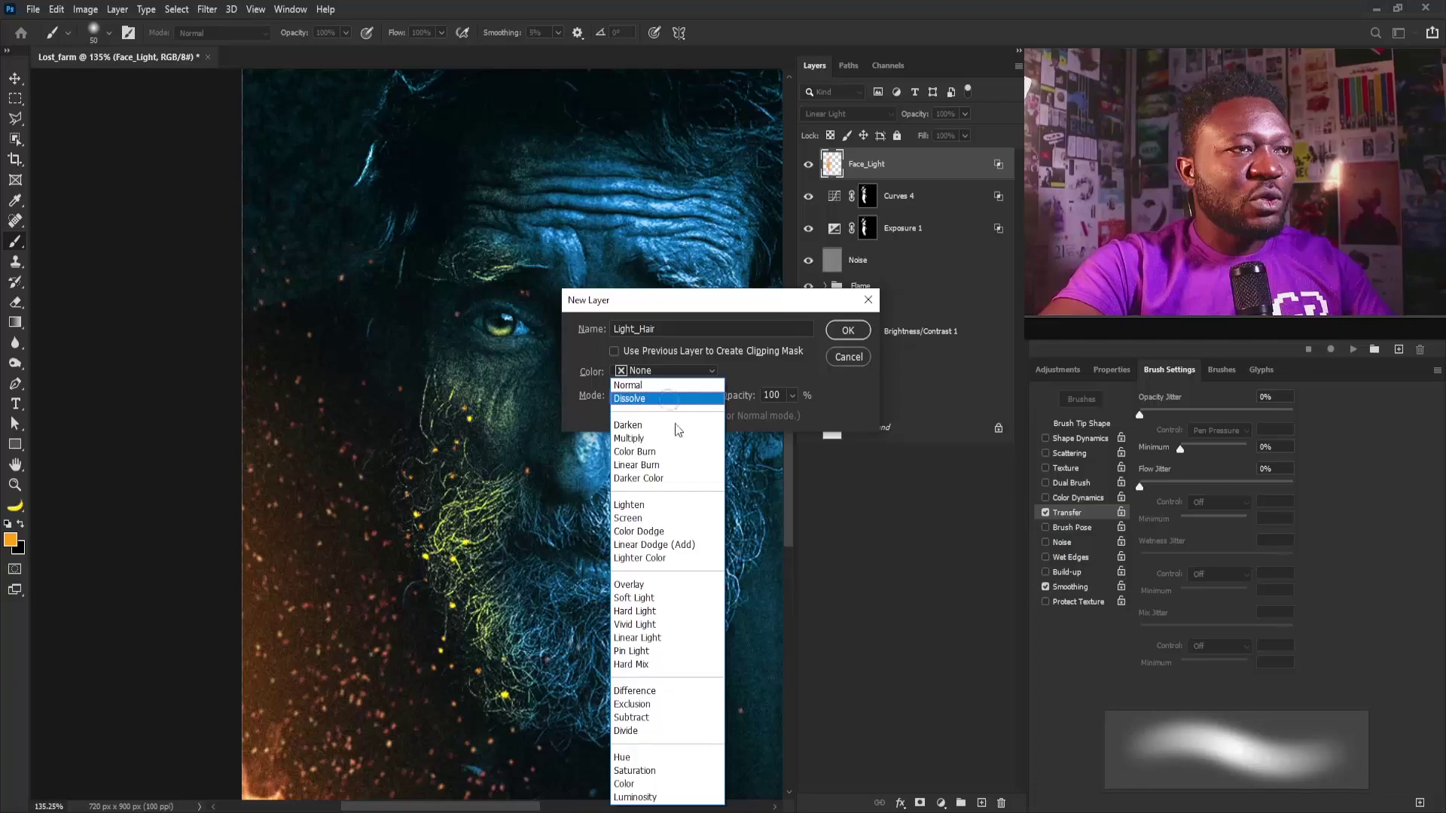
click(638, 530)
click(626, 417)
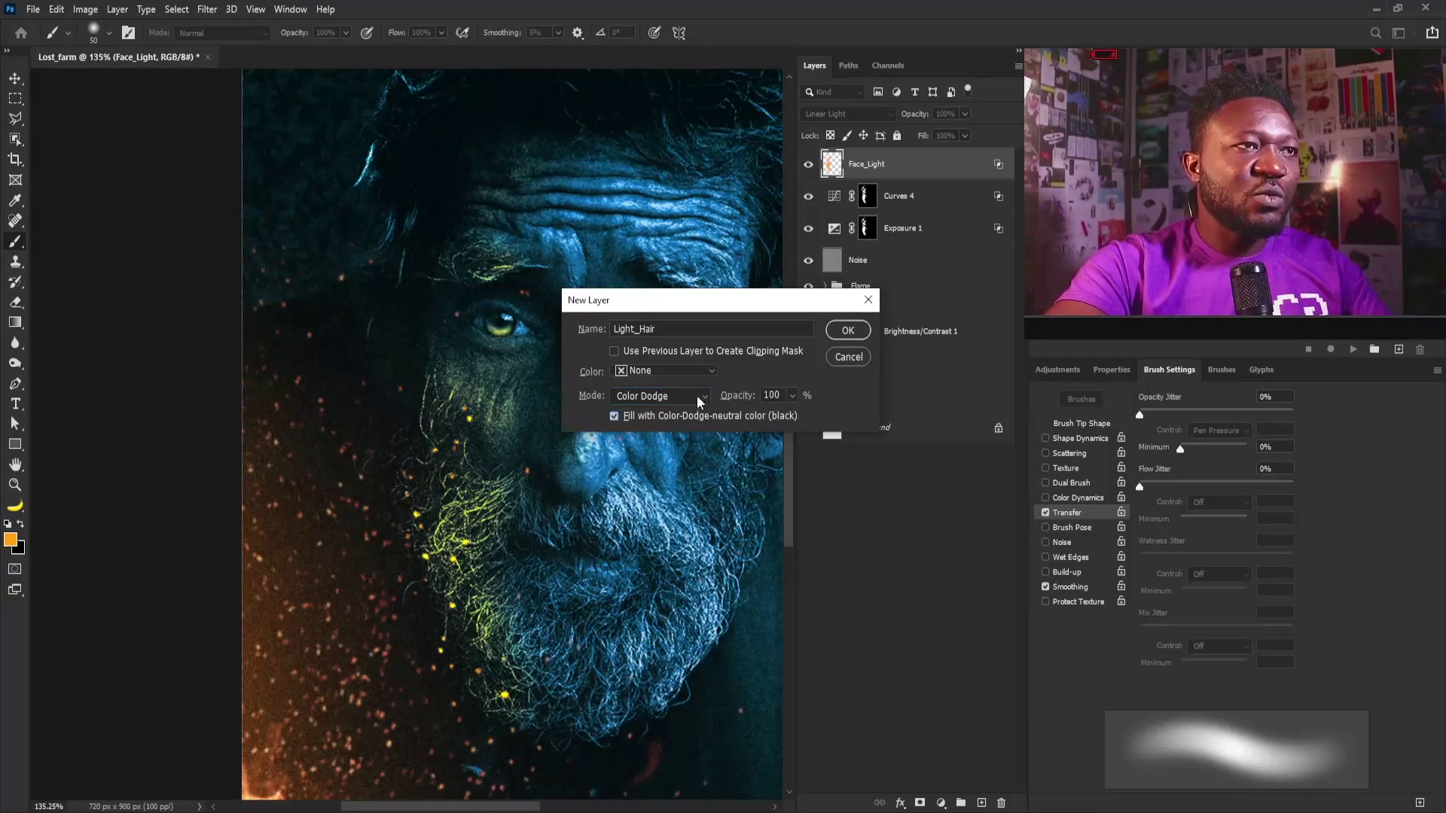
click(847, 332)
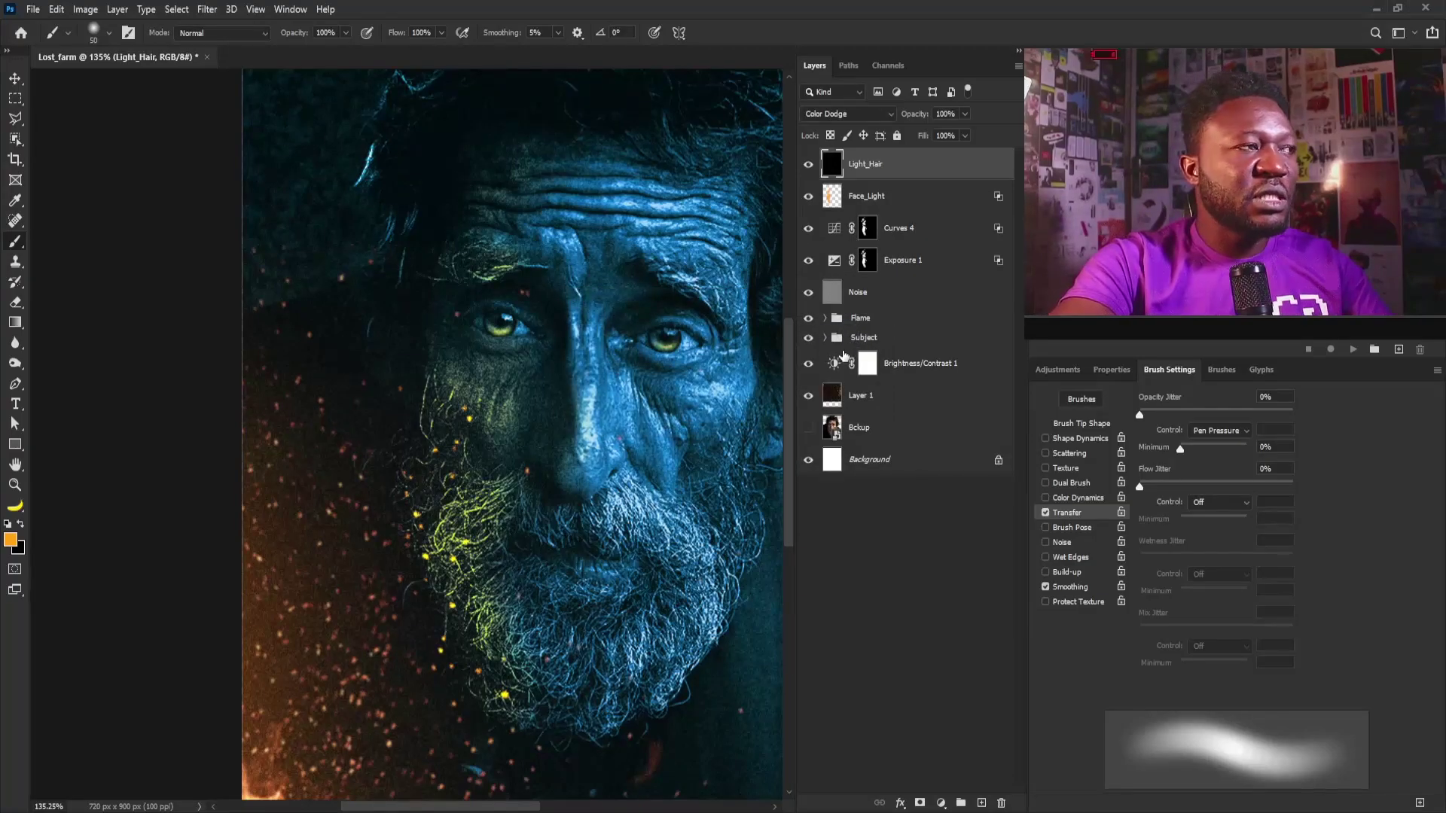
Paint orange light under the fire-side eye and over the upper cheek and nearby hair on the Light_Hair layer with a soft 10 px brush
click(1069, 439)
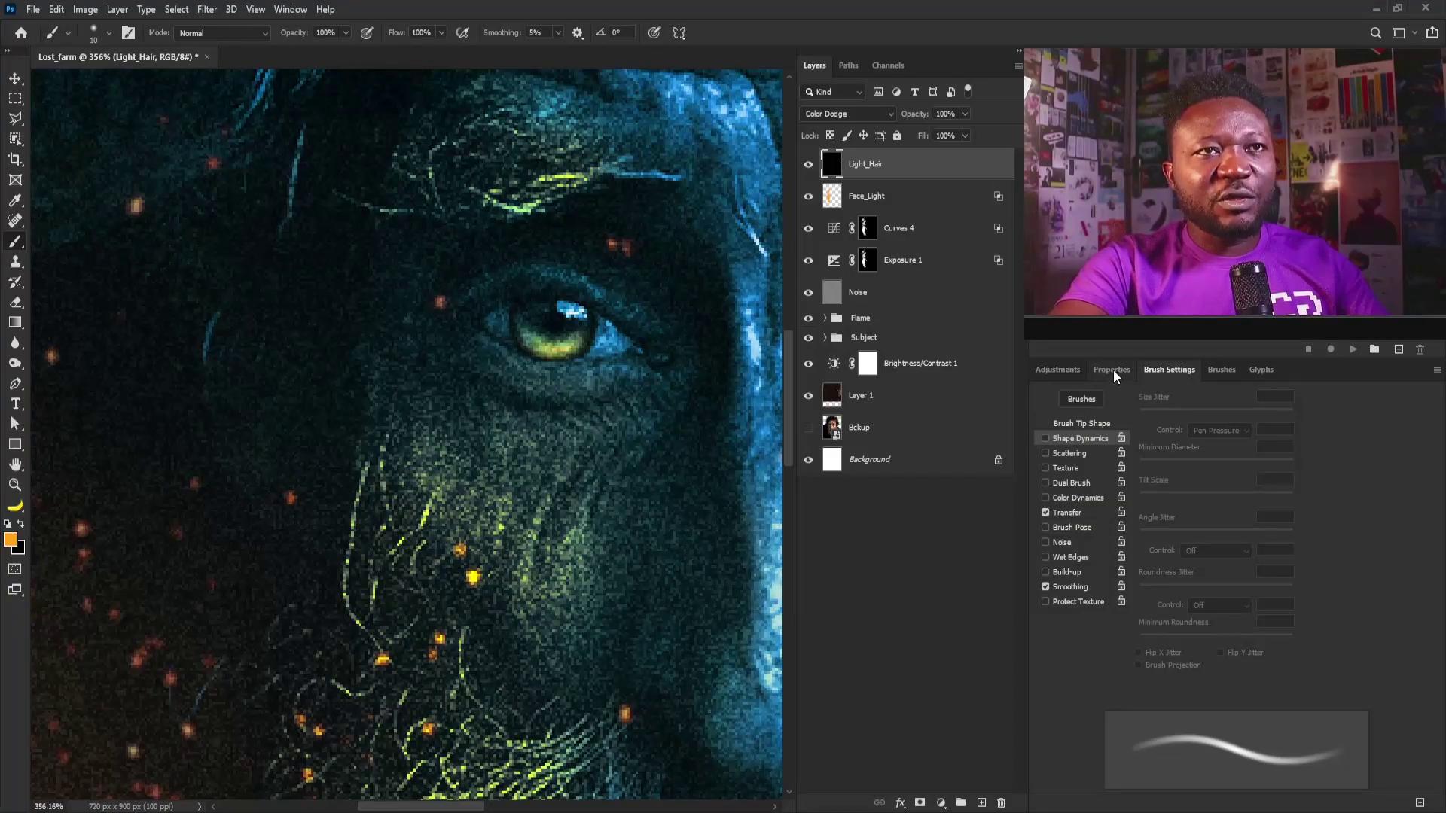
click(1079, 424)
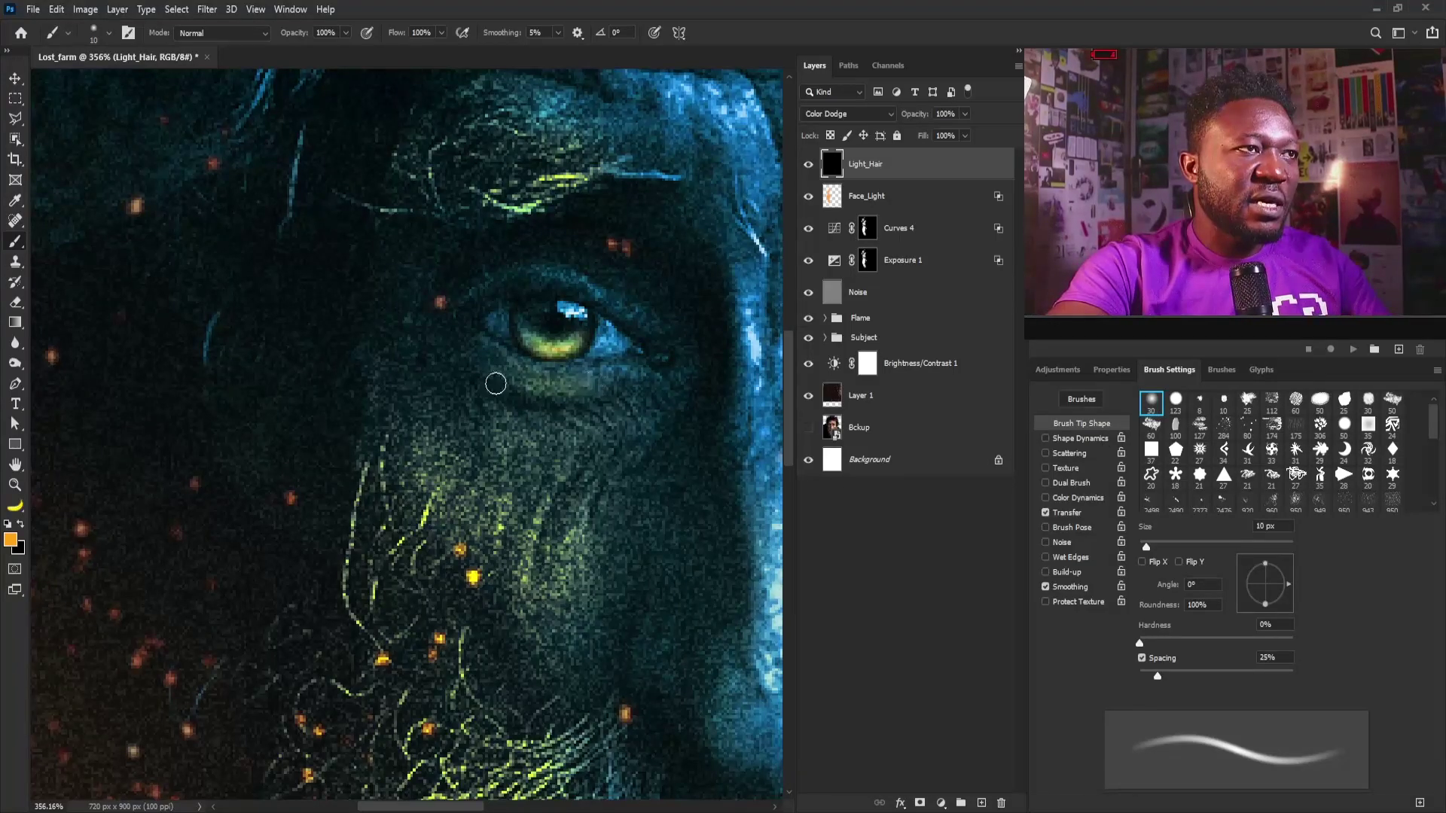
drag(544, 381, 553, 389)
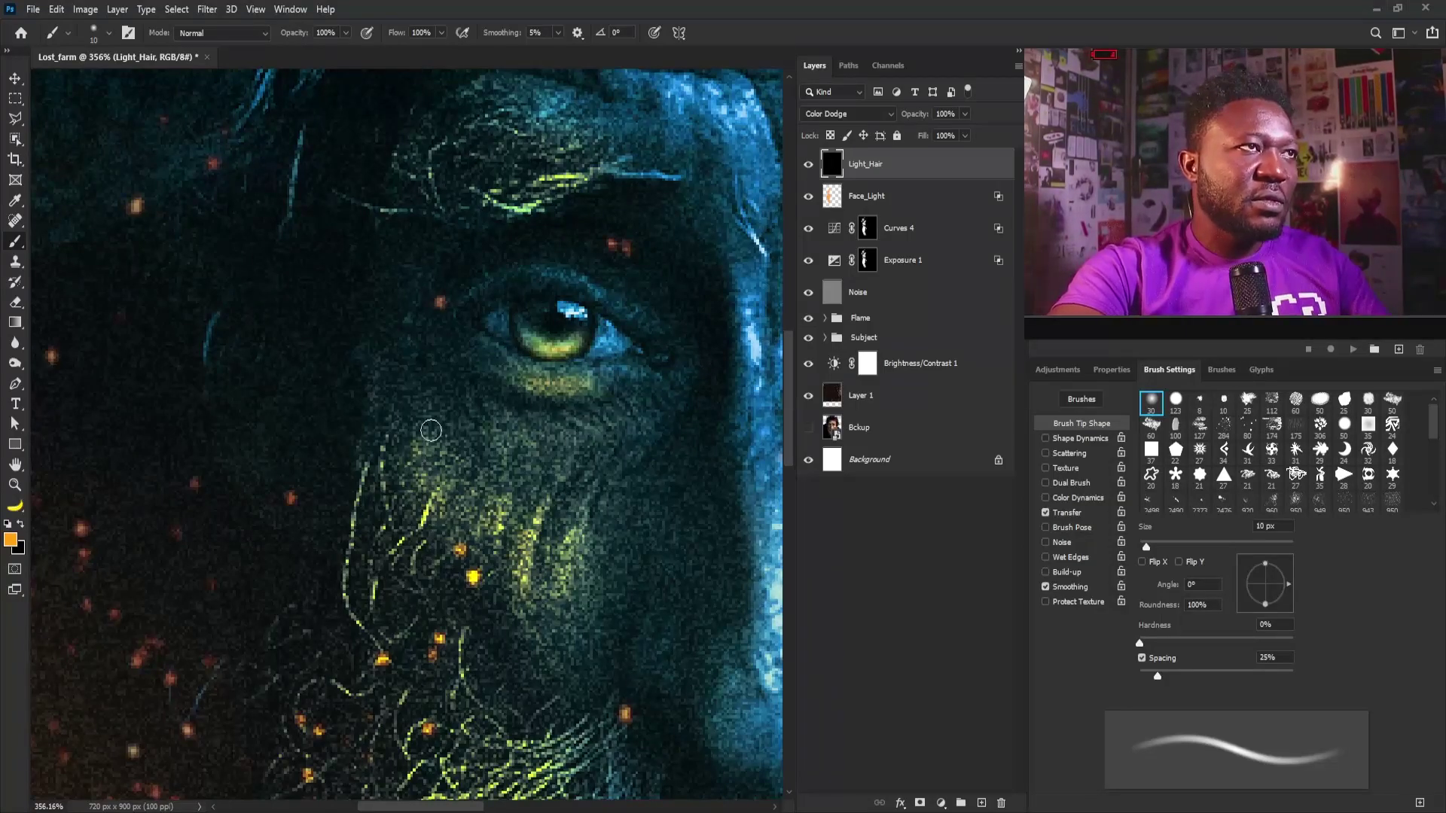
mouse_move(332, 276)
mouse_down()
mouse_move(319, 191)
mouse_move(520, 436)
mouse_up()
mouse_move(459, 215)
mouse_down()
mouse_move(417, 287)
mouse_move(396, 545)
mouse_up()
drag(378, 290, 338, 373)
scroll(427, 291, down, 5)
drag(426, 291, 437, 359)
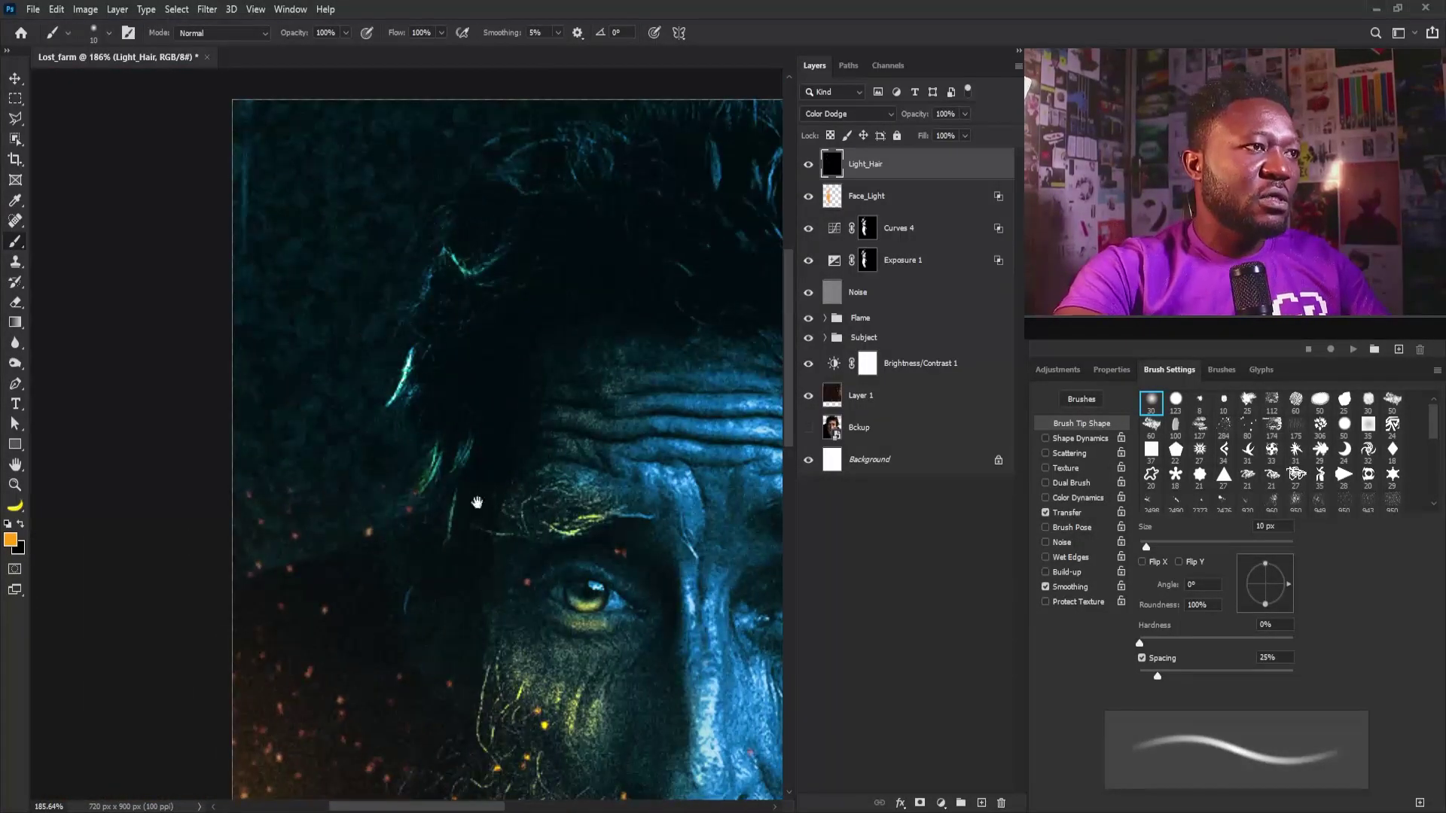
Brighten the fire-side cheek and beard with orange light on the Light_Hair layer, enlarging the soft brush to 40 px
scroll(477, 500, down, 5)
key(bracketright)
key(bracketright)
key(bracketright)
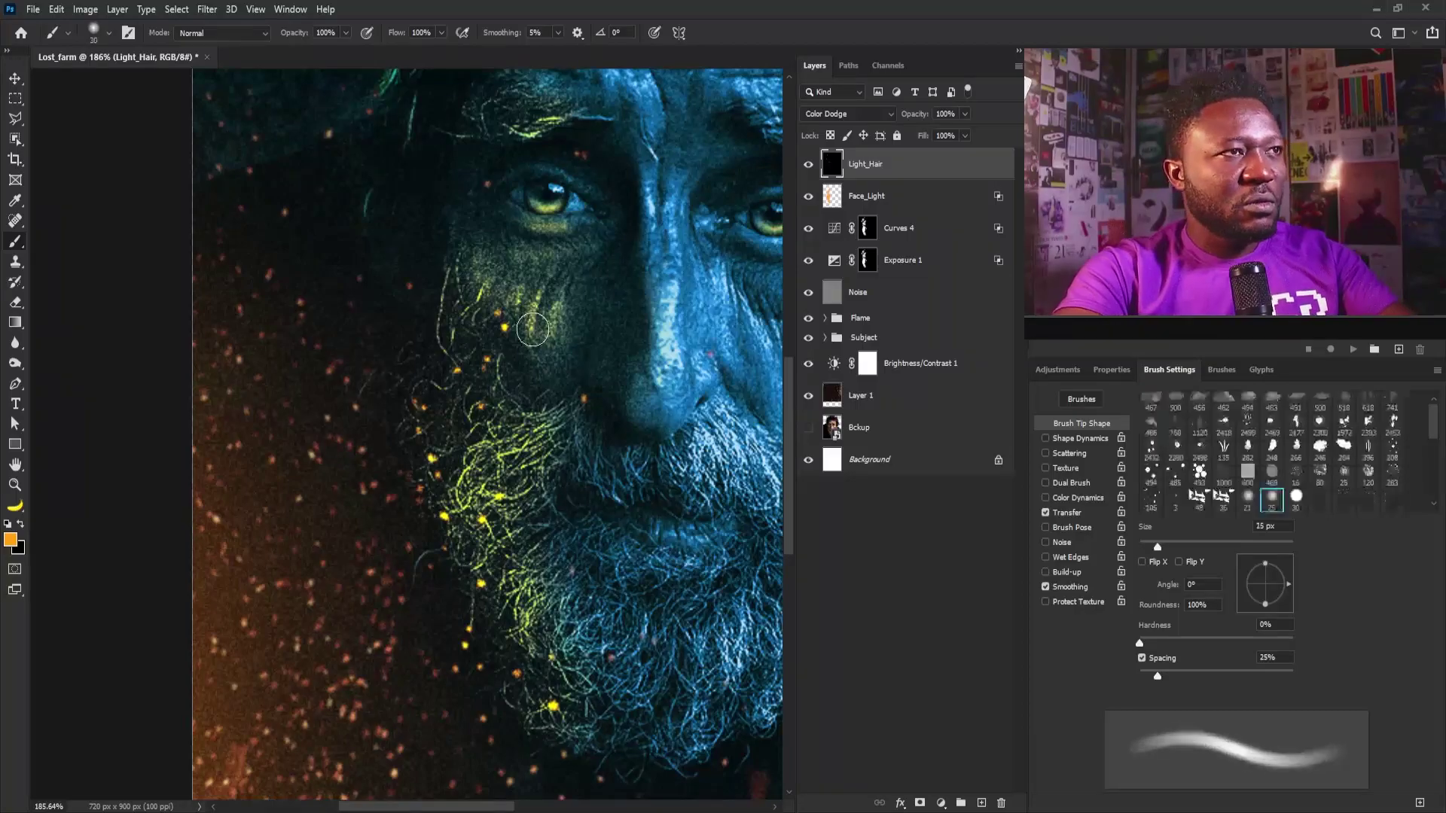
scroll(497, 301, up, 2)
drag(482, 308, 505, 308)
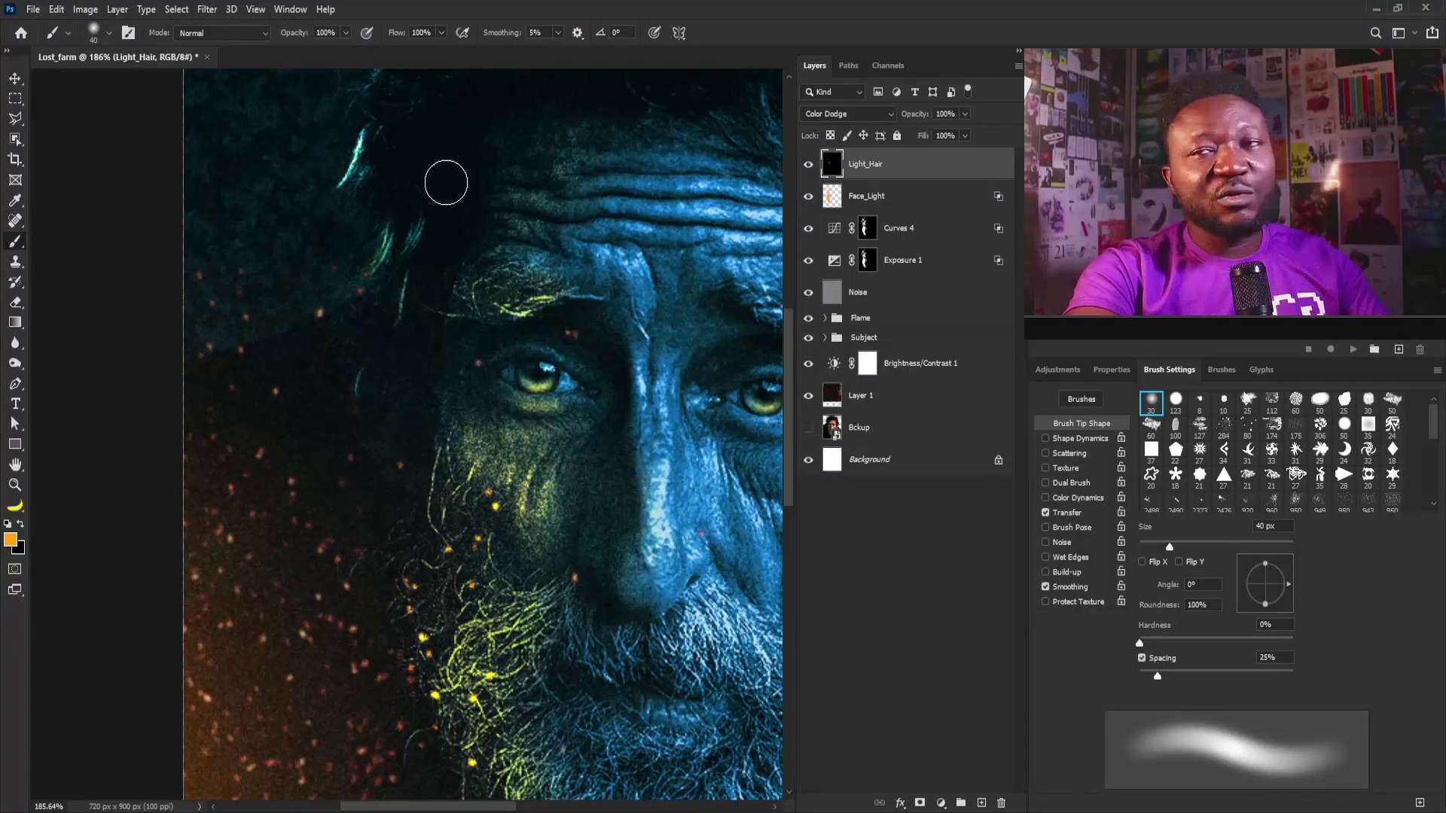
drag(499, 513, 521, 412)
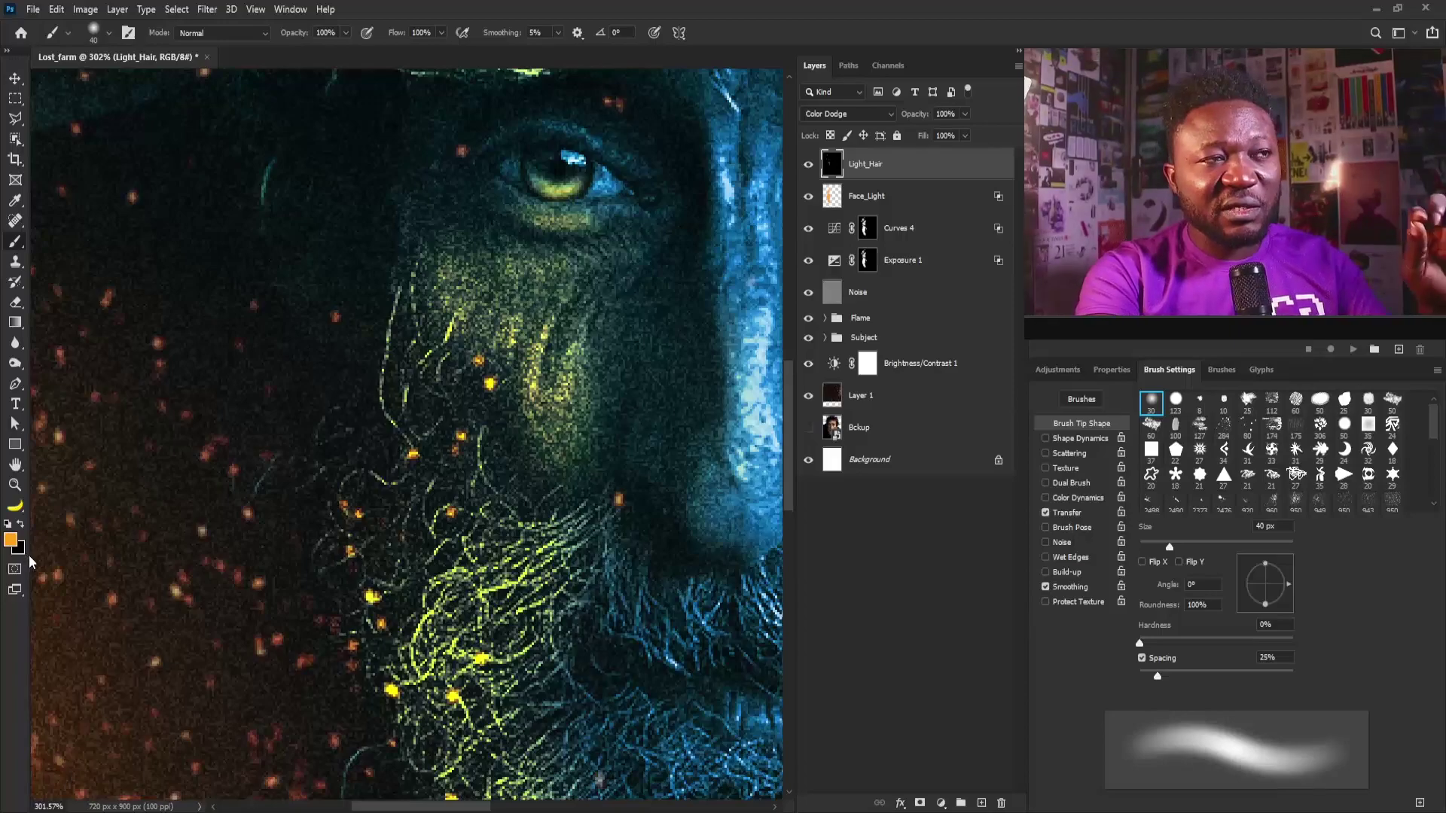
drag(542, 556, 463, 491)
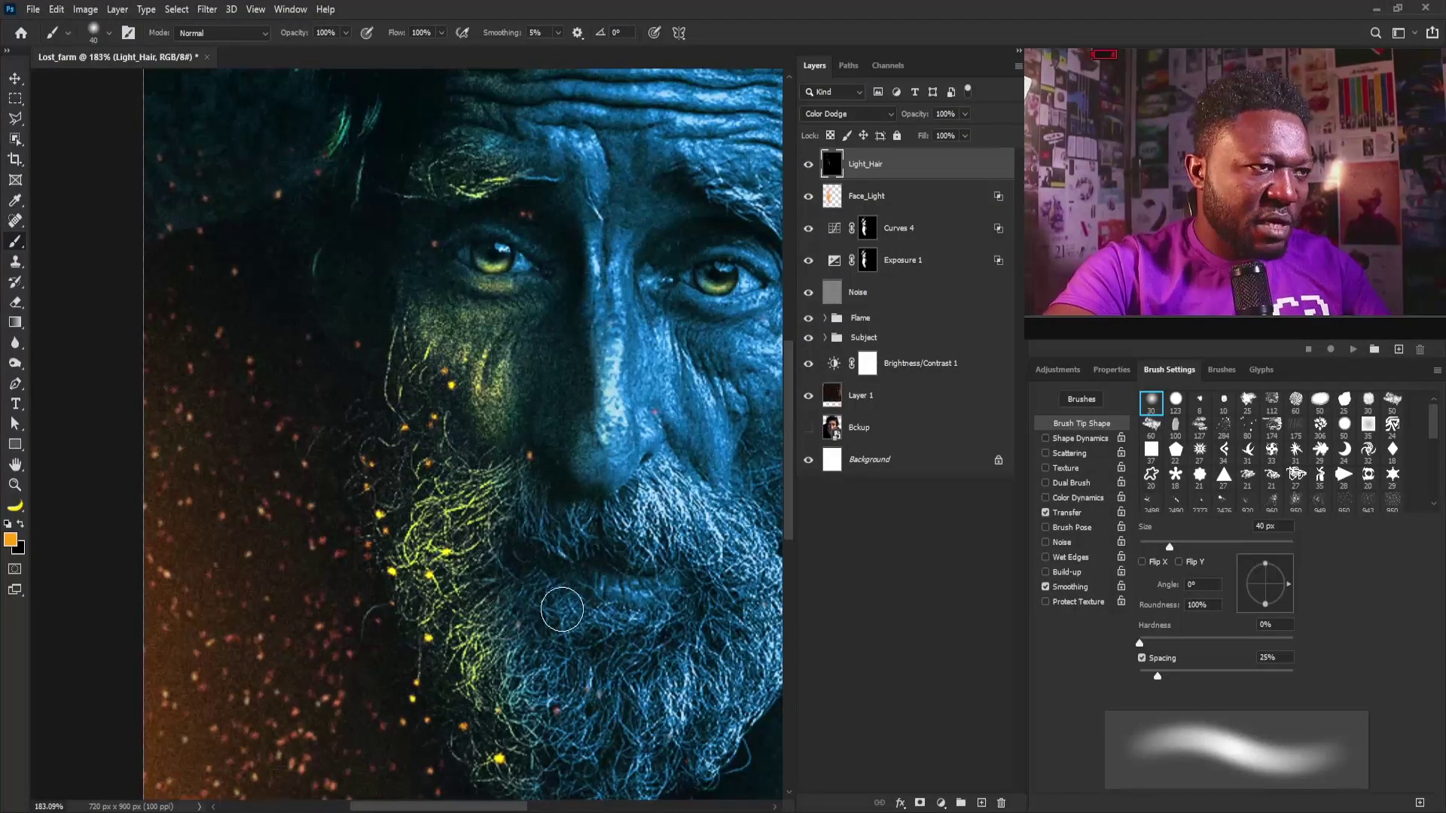
mouse_move(599, 618)
mouse_down()
mouse_move(632, 616)
mouse_move(572, 617)
mouse_move(516, 682)
mouse_up()
mouse_move(565, 308)
mouse_down()
mouse_move(480, 373)
mouse_move(539, 351)
mouse_move(565, 363)
mouse_move(603, 308)
mouse_up()
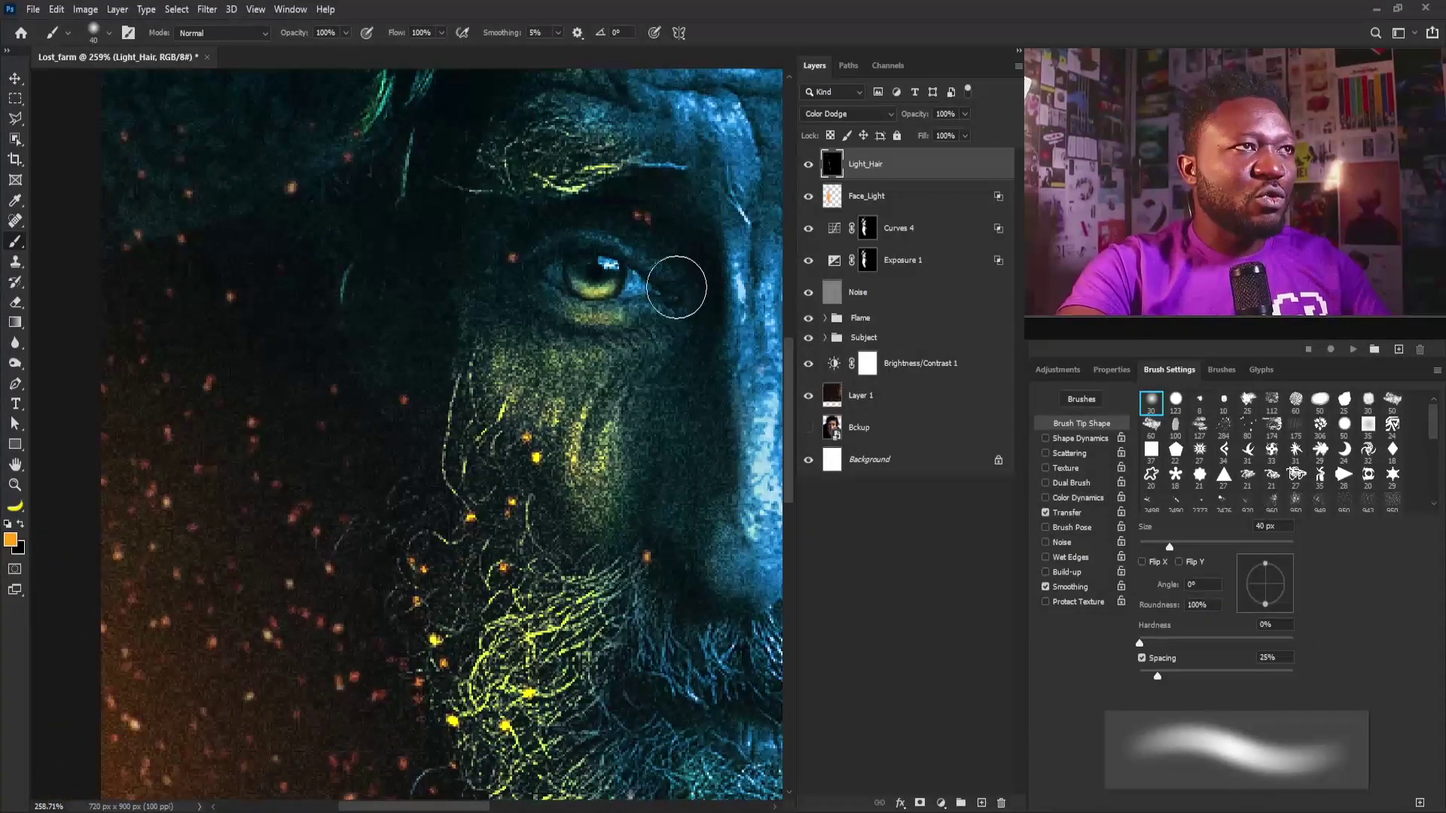
Set up a hard round brush with Transfer off and Shape Dynamics on, reduced to 2 px
click(1175, 402)
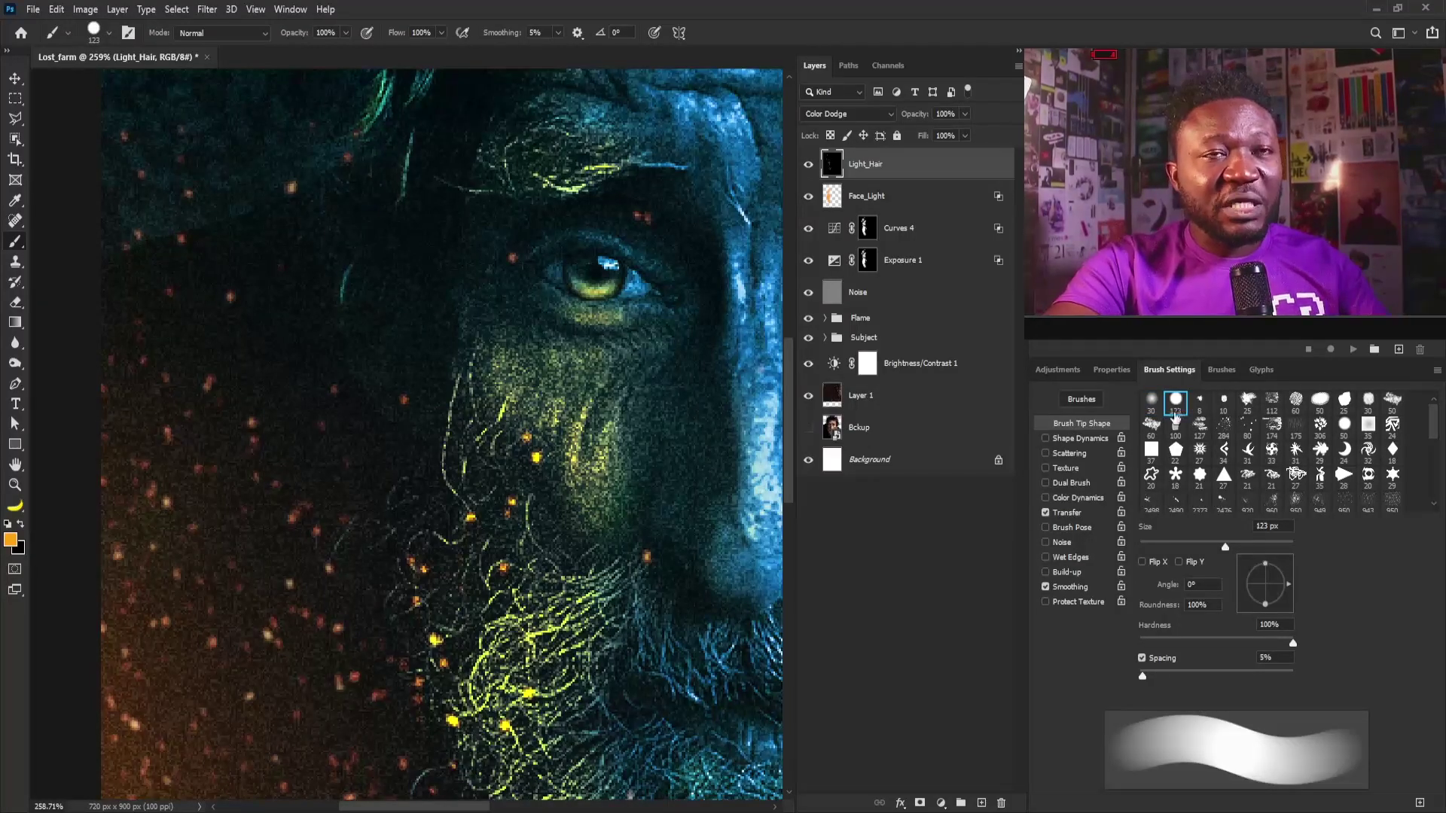
click(1046, 512)
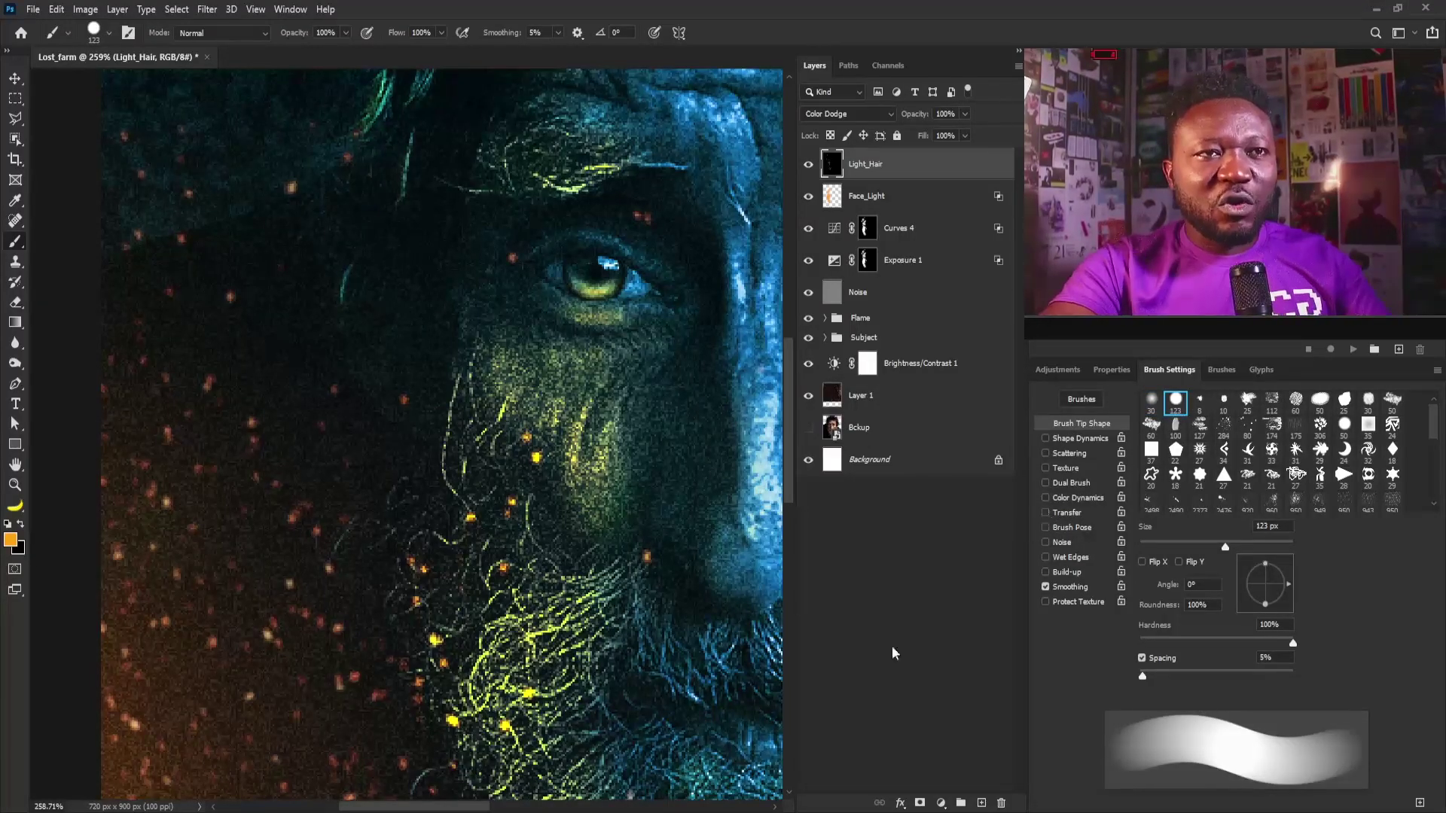
click(1046, 439)
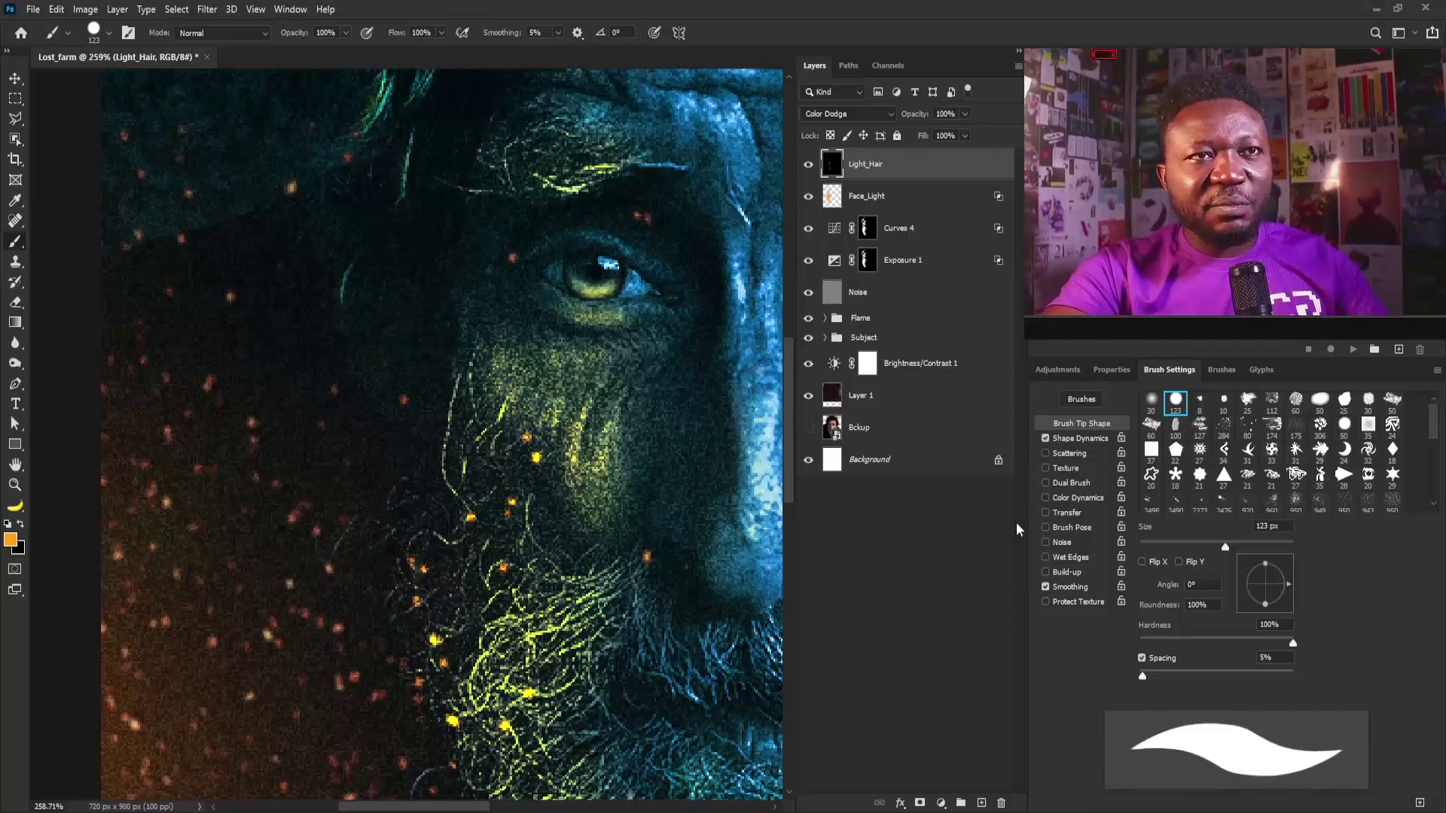
key(bracketleft)
key(bracketleft)
key(bracketleft)
key(bracketleft)
key(bracketleft)
key(bracketleft)
key(bracketleft)
key(bracketleft)
key(bracketleft)
key(bracketleft)
key(bracketleft)
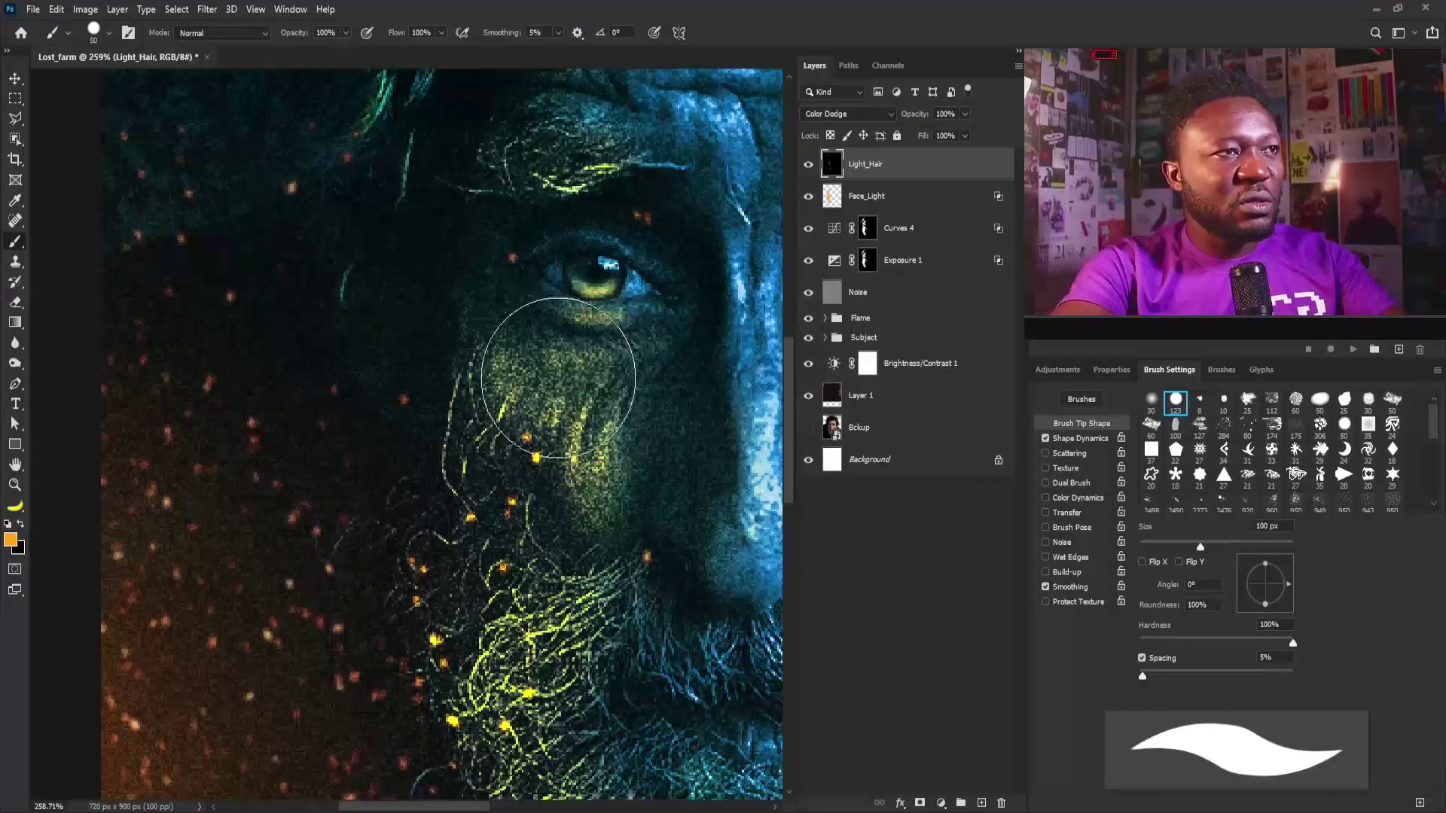
key(bracketleft)
key(bracketleft)
key(bracketleft)
key(bracketleft)
key(bracketleft)
key(bracketleft)
key(bracketleft)
key(bracketleft)
key(bracketleft)
key(bracketleft)
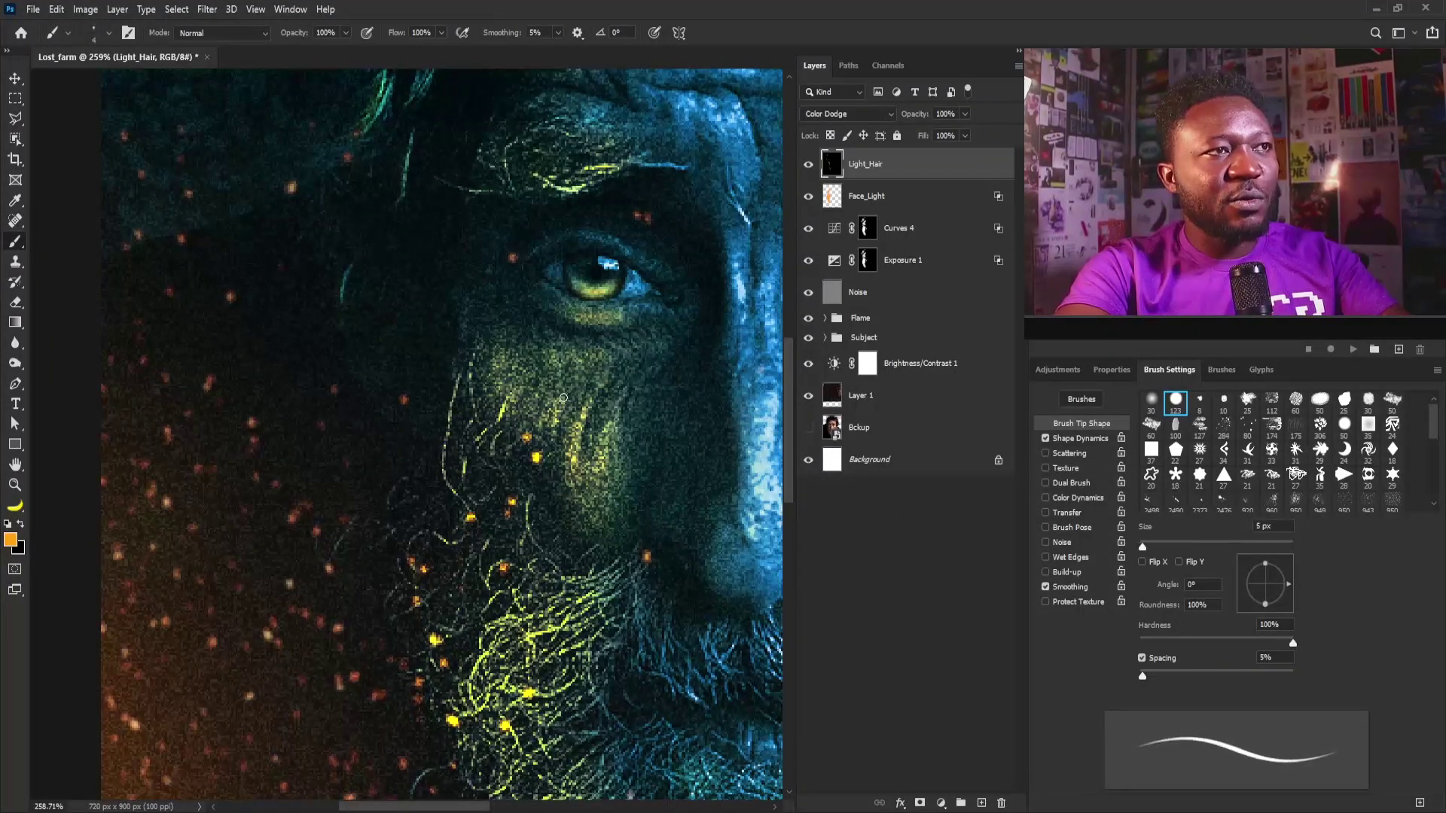
key(bracketleft)
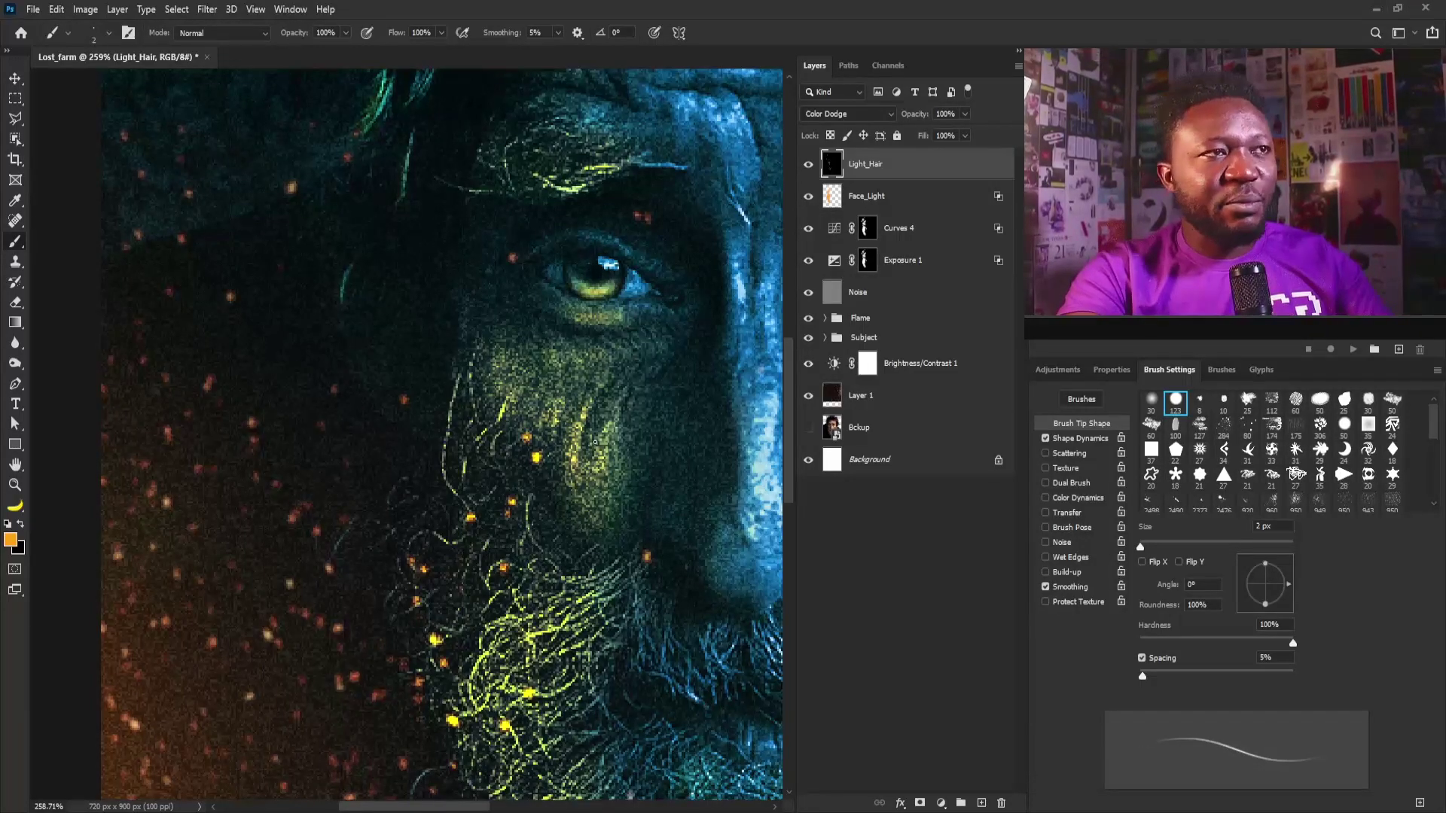
Trace thin orange highlights along the fire-side hair strands with the hard brush, enlarging it from 2 to 3 px
drag(456, 197, 491, 468)
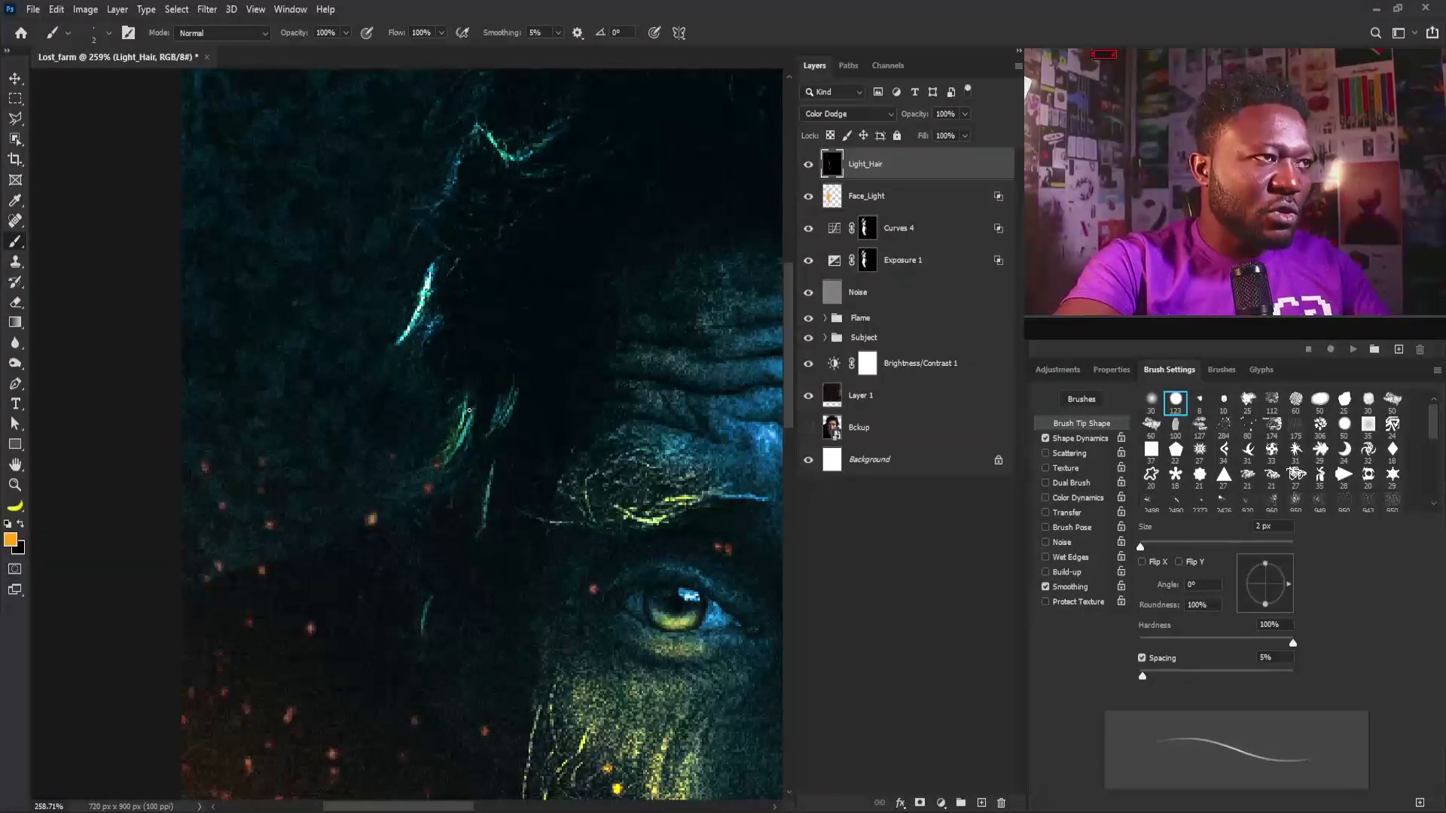
drag(454, 314, 516, 419)
key(bracketright)
mouse_move(662, 491)
mouse_down()
mouse_move(468, 394)
mouse_move(407, 327)
mouse_up()
drag(532, 603, 455, 429)
drag(437, 598, 493, 329)
drag(595, 539, 526, 538)
drag(401, 757, 426, 578)
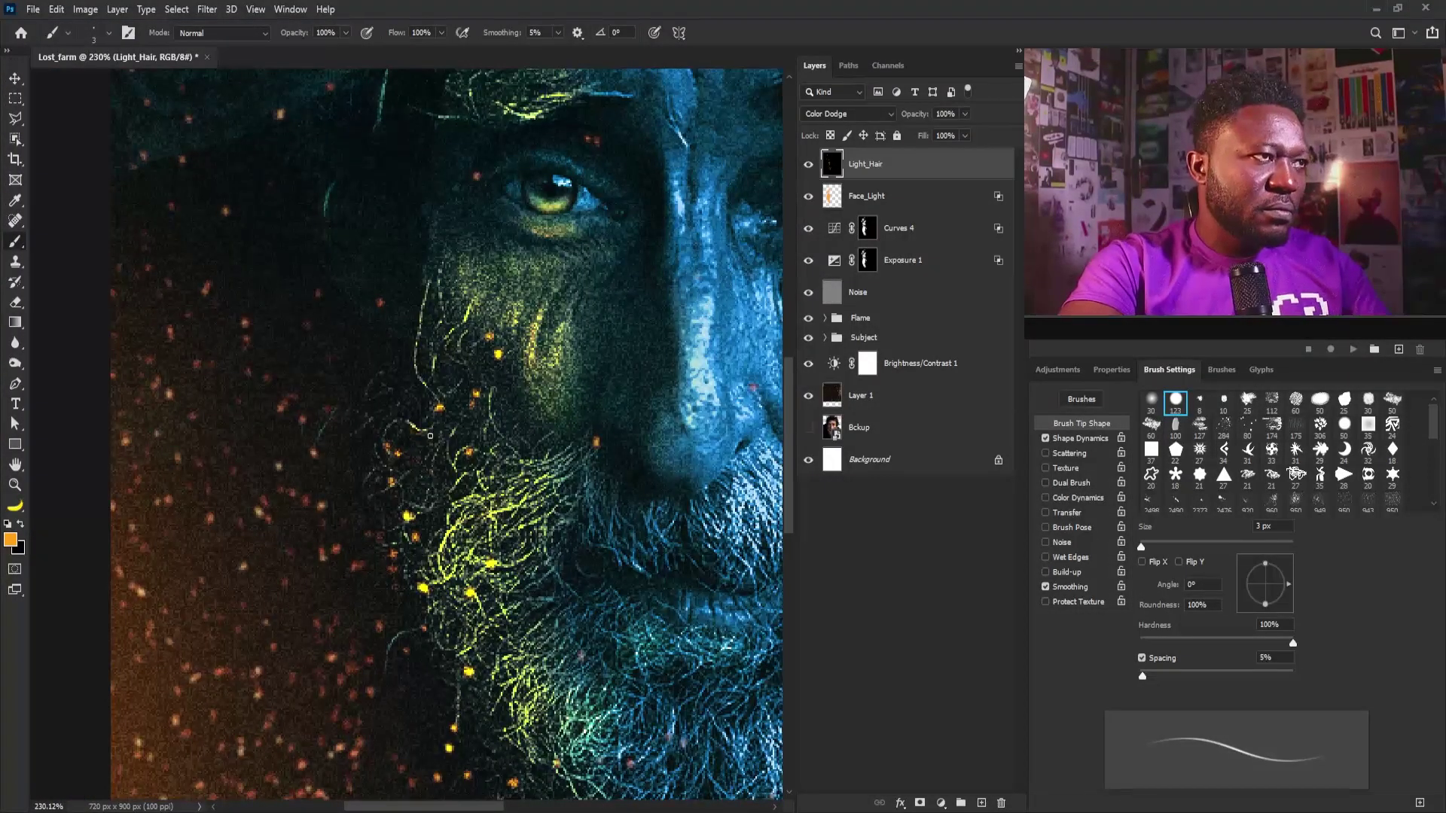
Trace orange highlights along the loose fire-side beard hairs and the strands beside the temple with the 3 px brush
drag(511, 539, 460, 329)
mouse_move(538, 422)
mouse_down()
mouse_move(477, 451)
mouse_move(519, 437)
mouse_up()
drag(476, 180, 480, 390)
drag(512, 643, 492, 484)
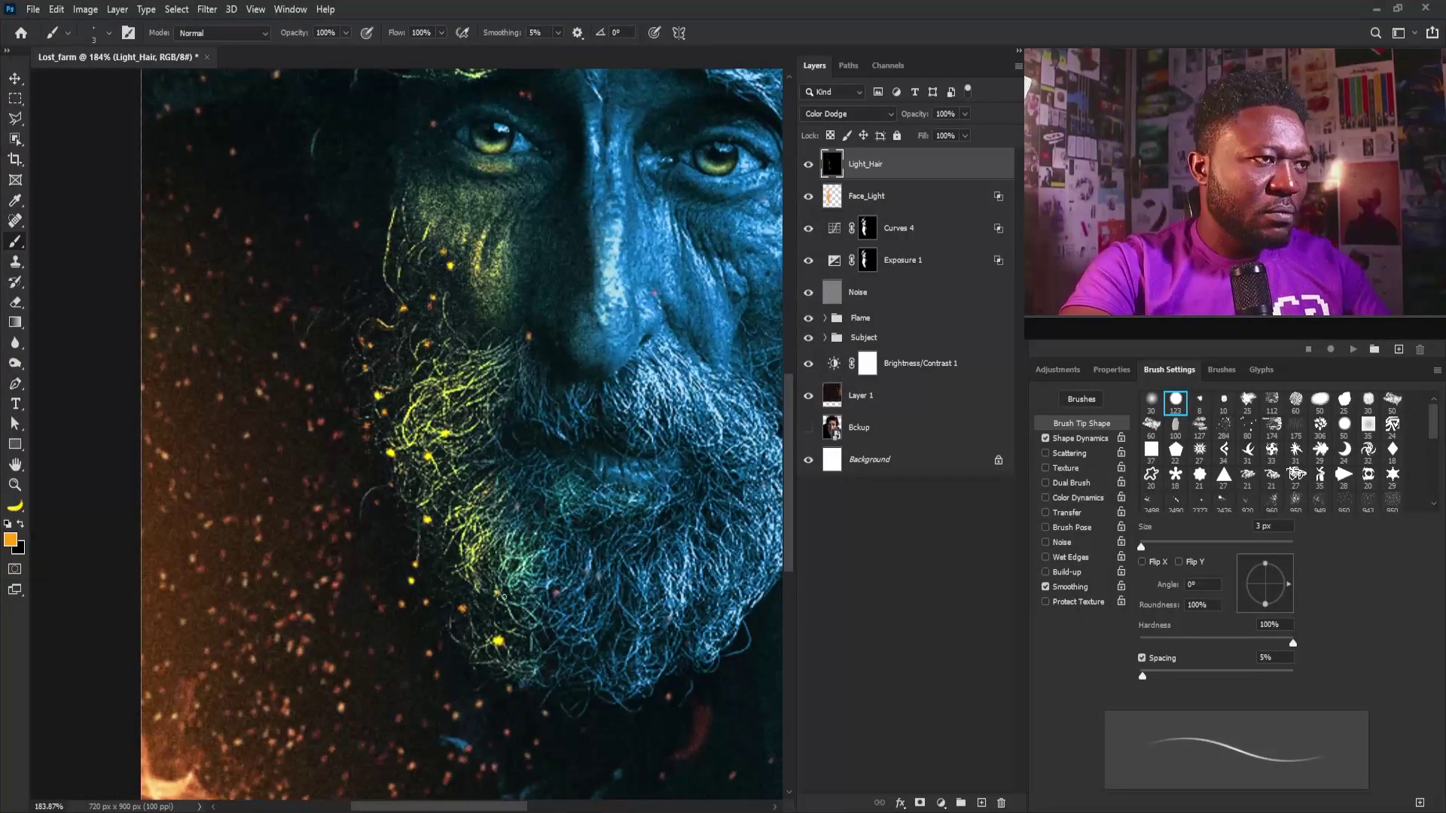
drag(418, 170, 455, 430)
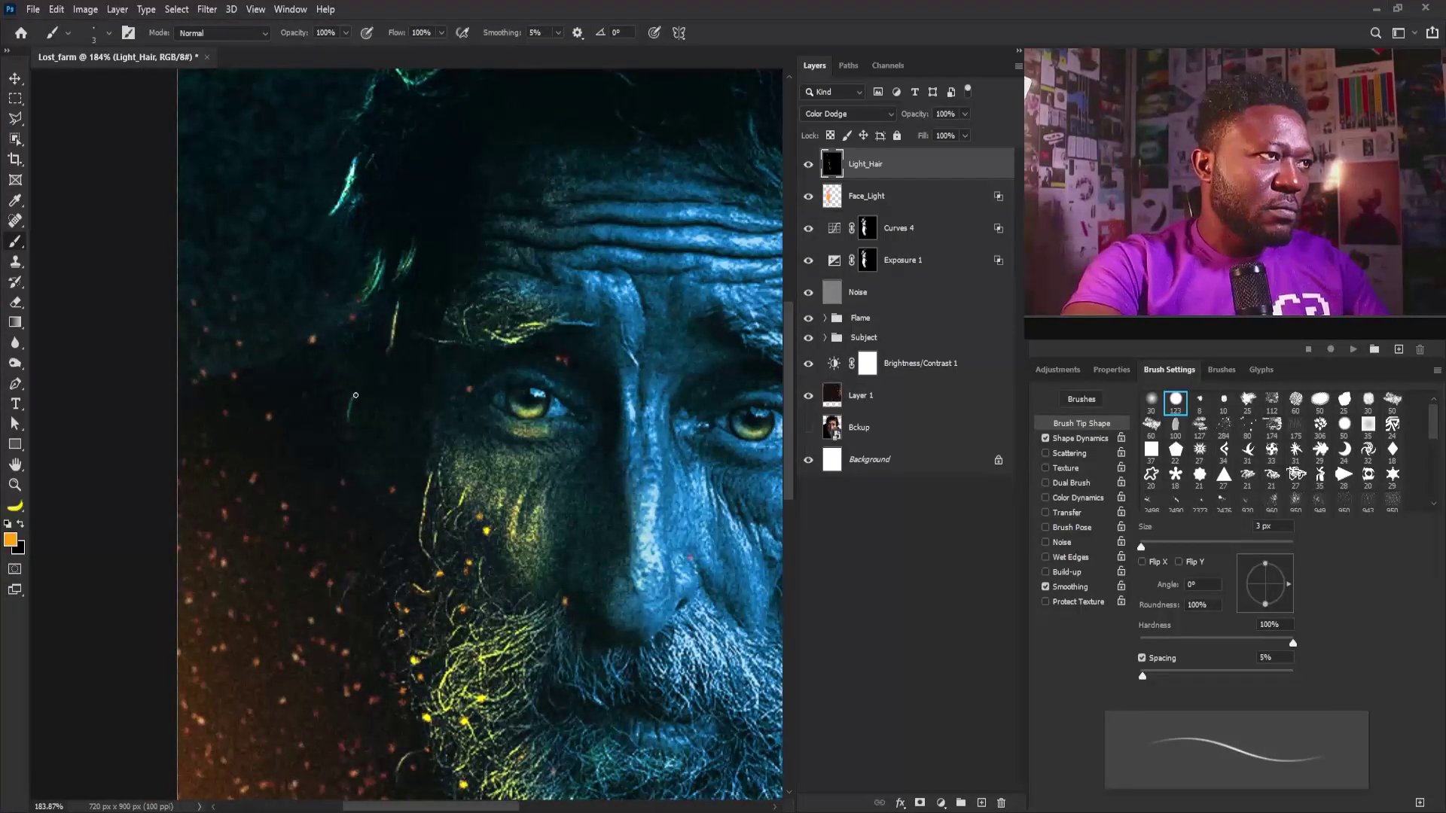
drag(347, 189, 351, 349)
drag(452, 335, 420, 341)
Move the Fire_Glow_1 and Fire_Glow_2 layers in the Subject group from the fire side towards the beard
click(824, 338)
click(827, 340)
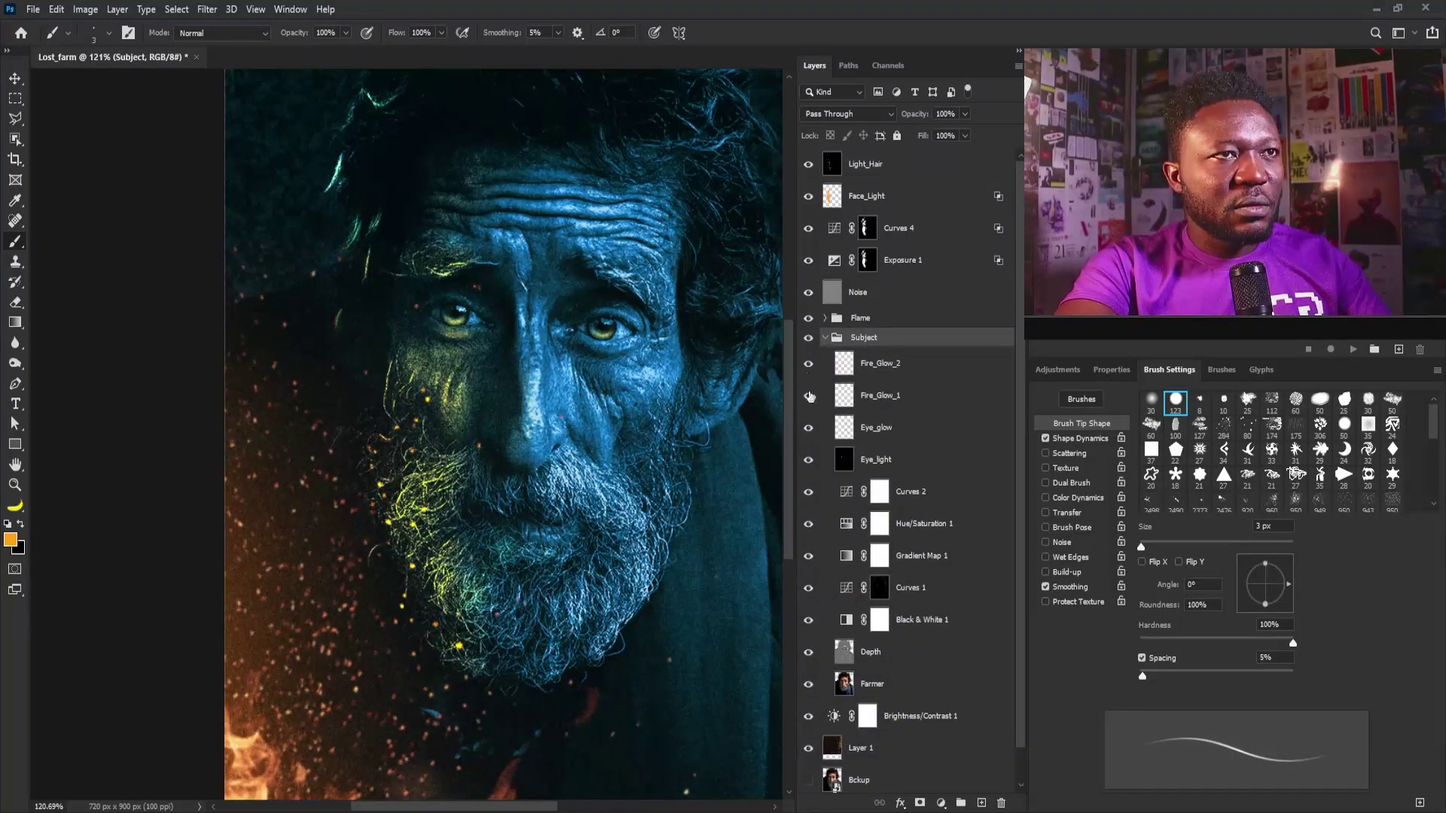
click(859, 403)
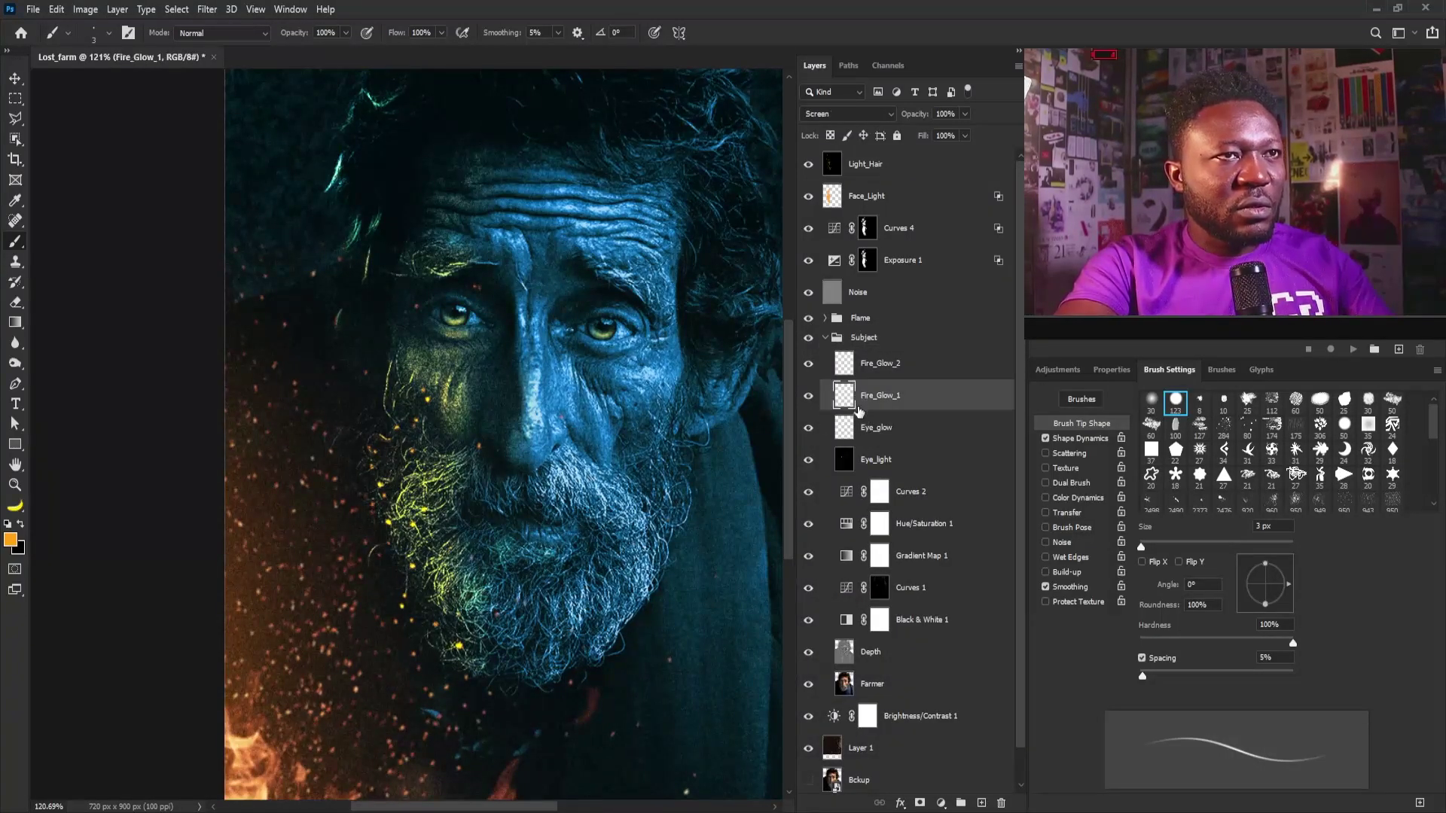
key(v)
drag(278, 602, 354, 595)
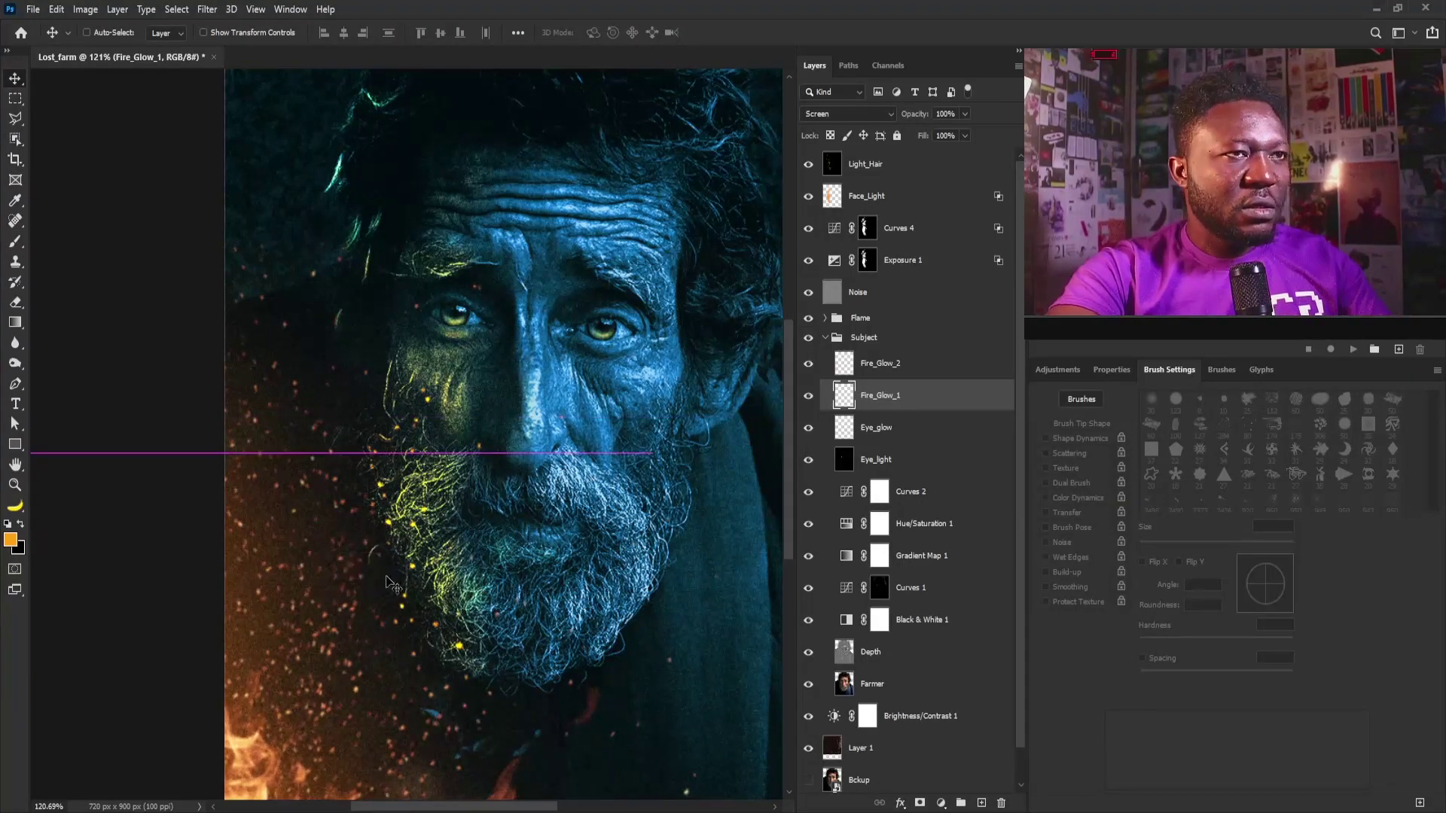
click(856, 379)
drag(289, 500, 332, 544)
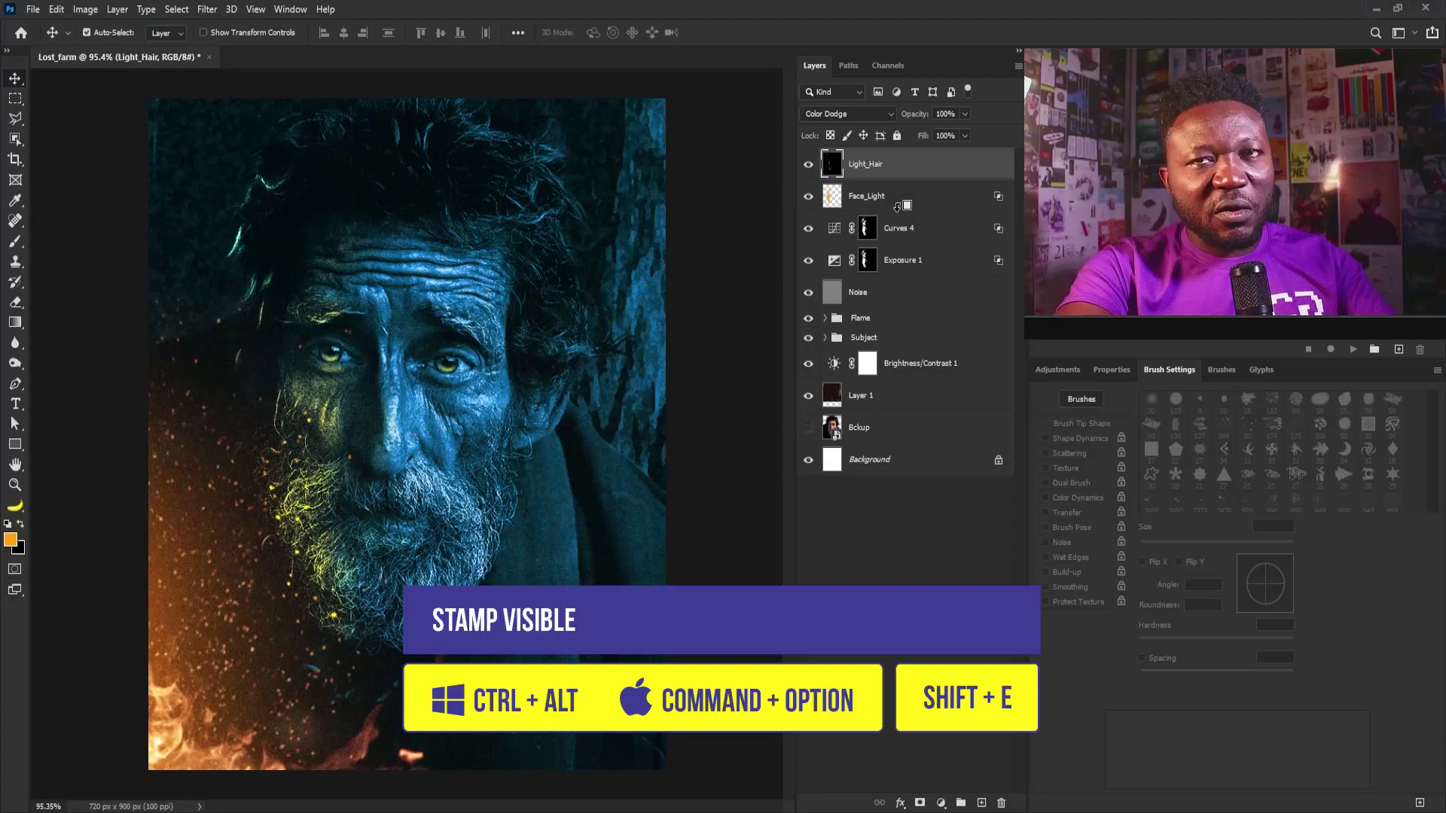
Stamp all visible layers into a new top layer and convert it to a smart object
key(ctrl+alt+shift+e)
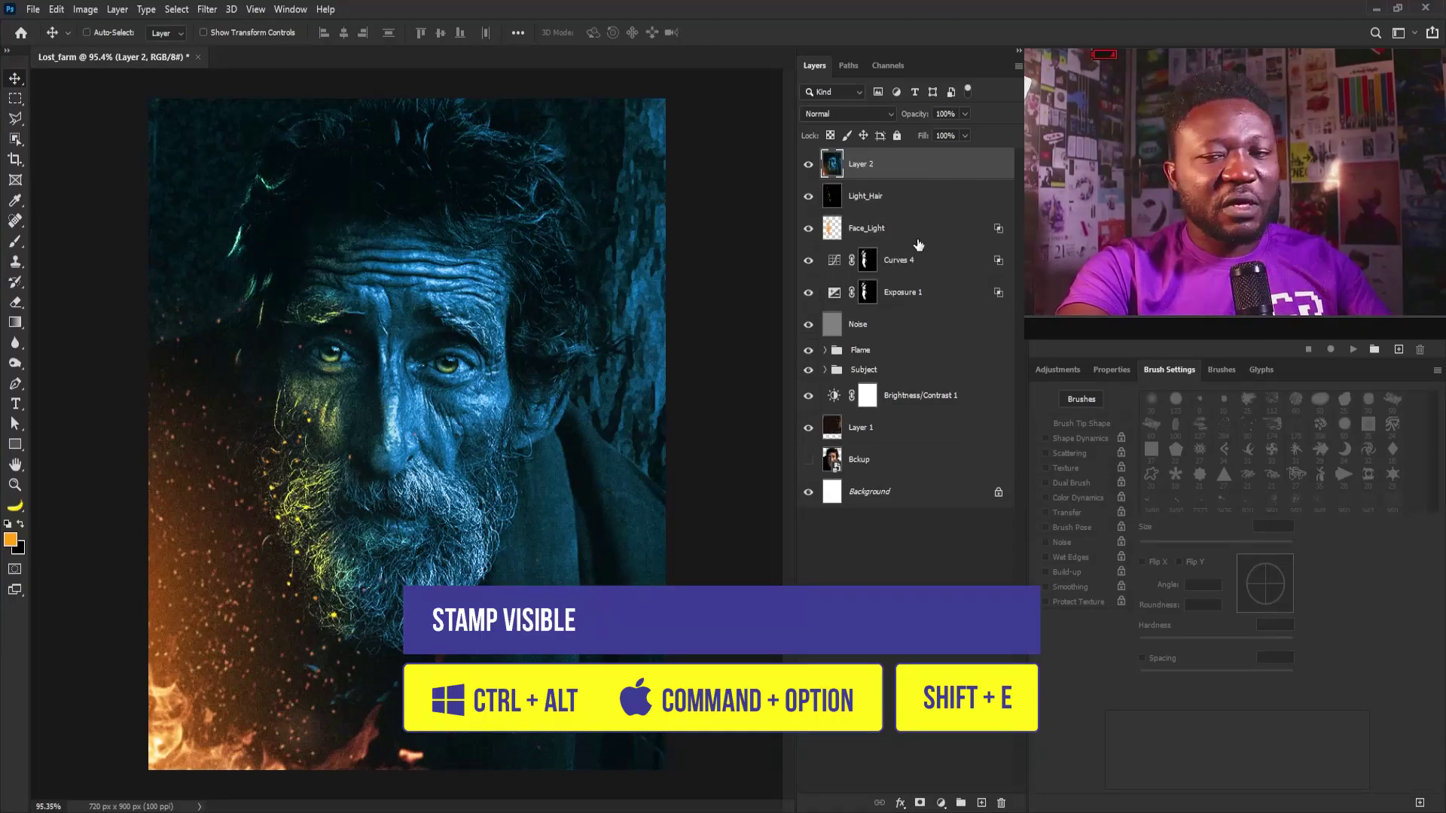
right_click(908, 167)
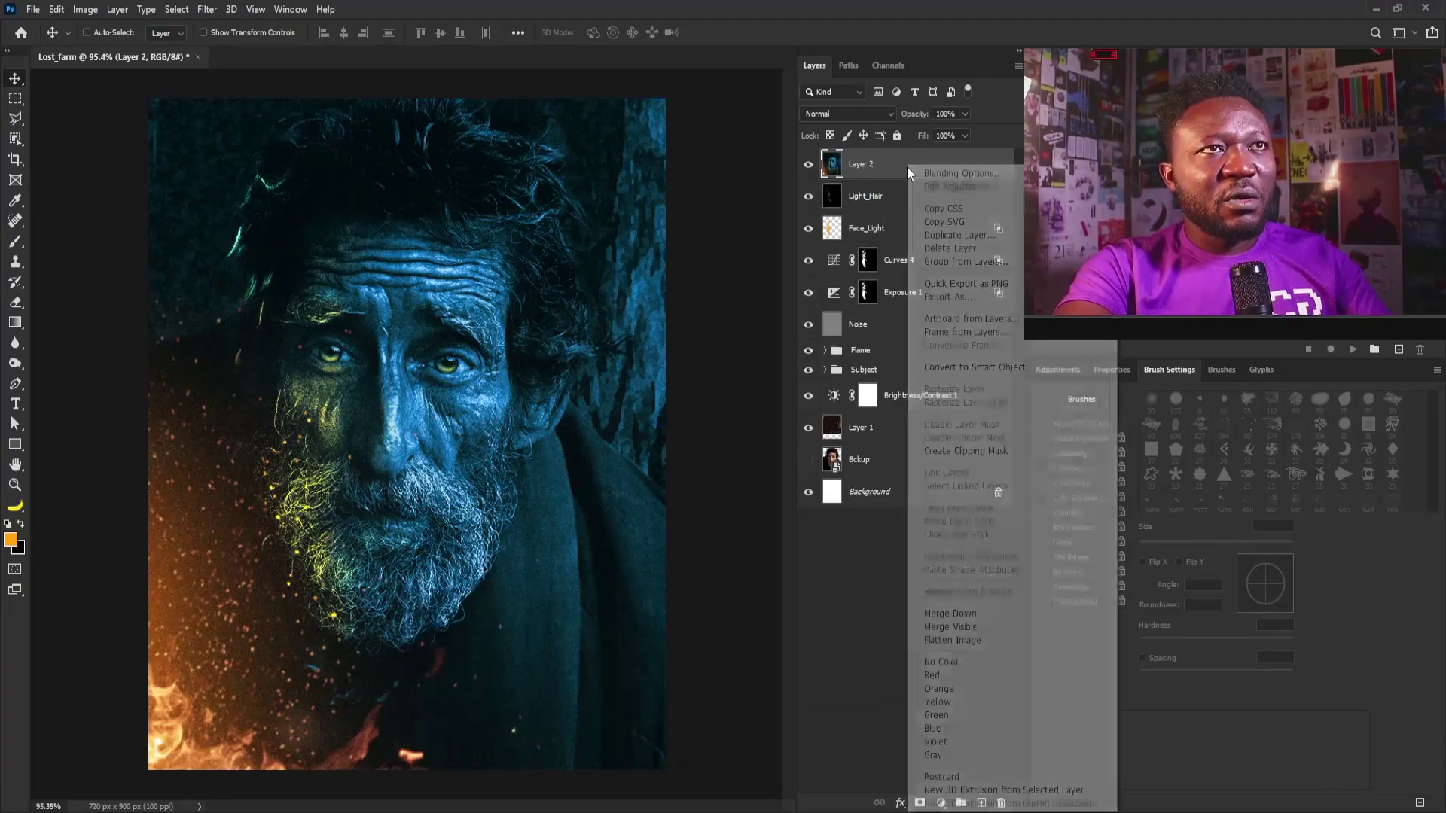
click(977, 368)
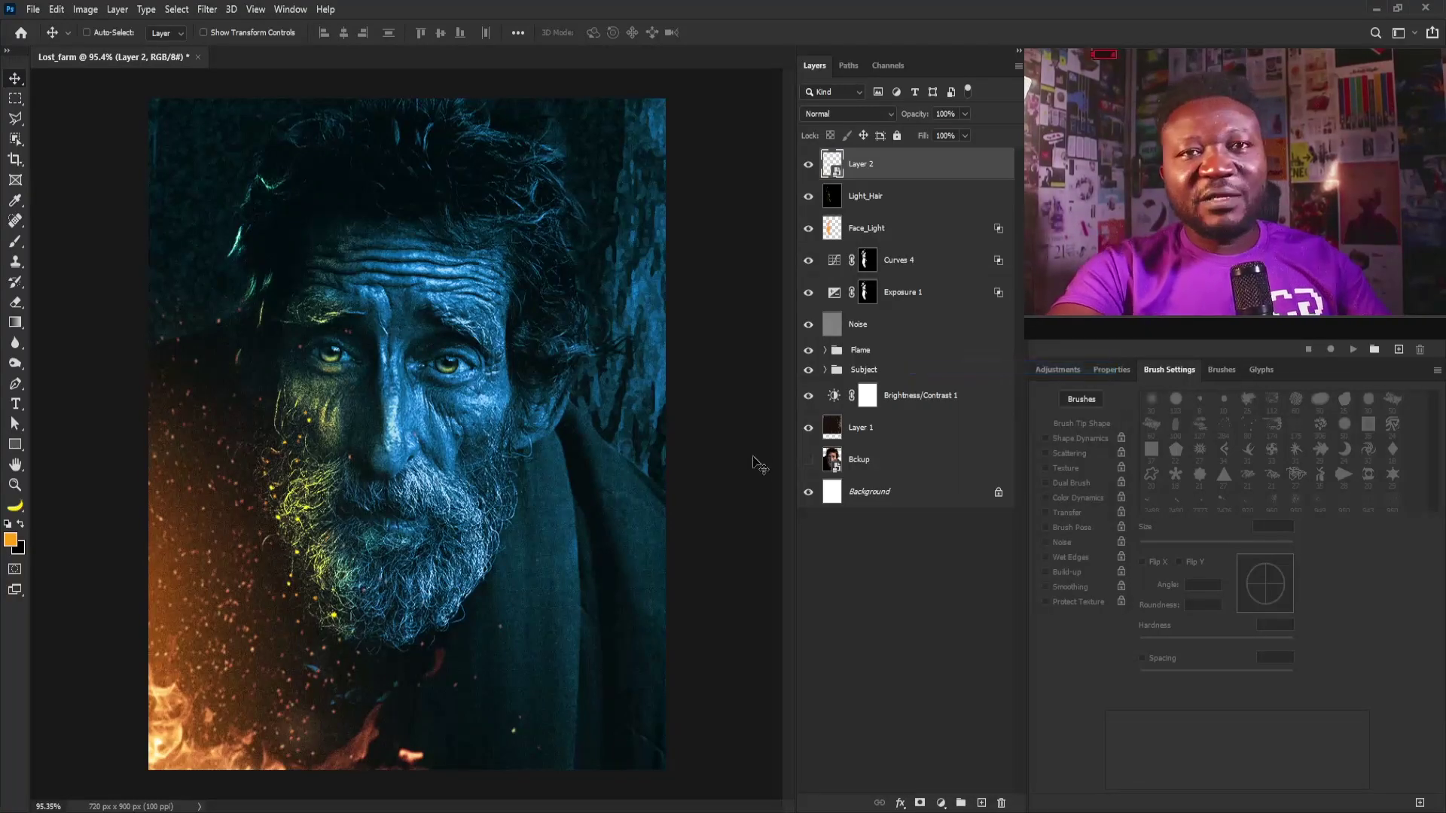
Open the Camera Raw Filter on the stamped layer and set Exposure -0.15, Contrast +2, Highlights +14 and Shadows -8
click(206, 9)
click(280, 101)
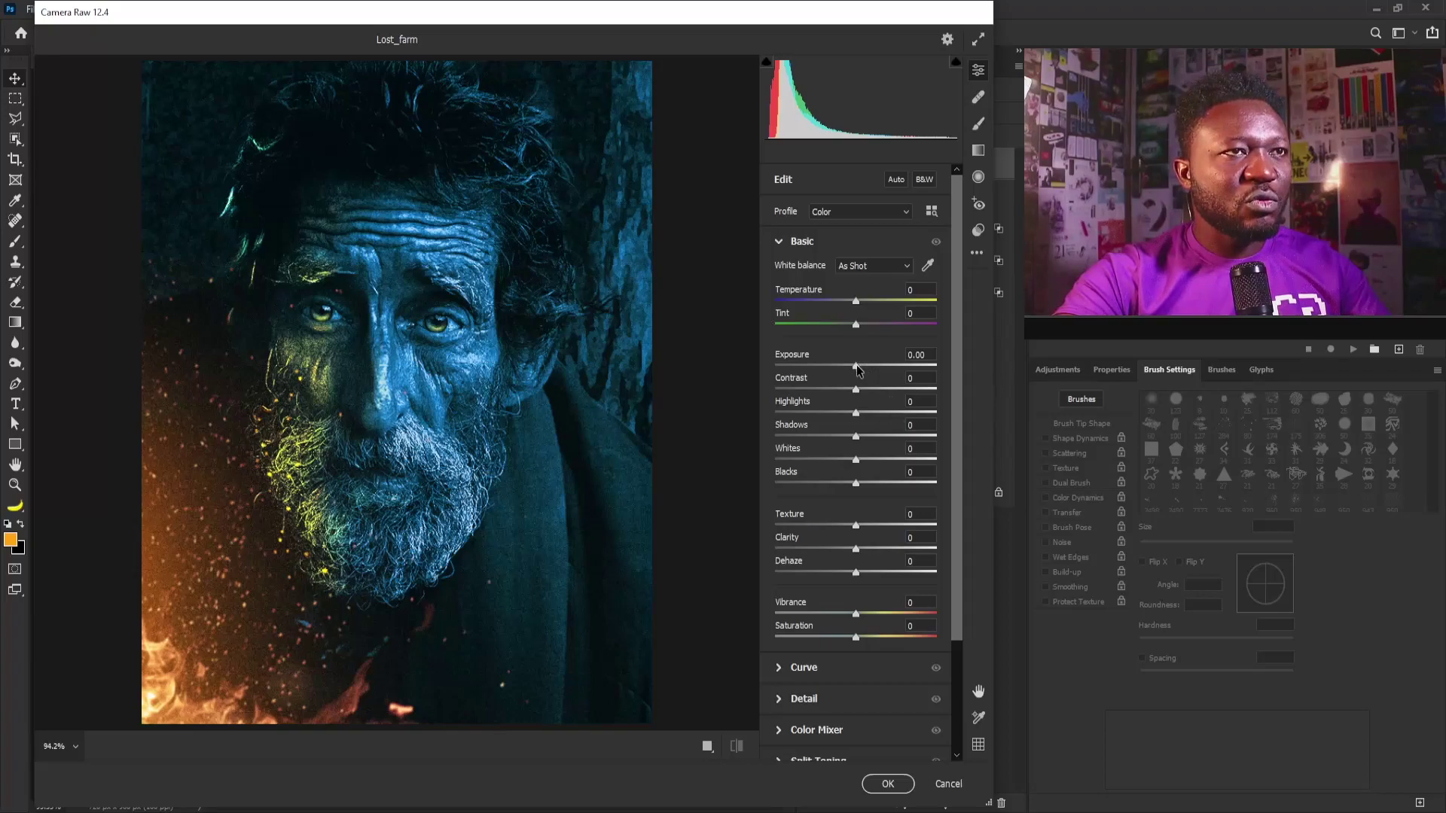
drag(855, 368, 860, 391)
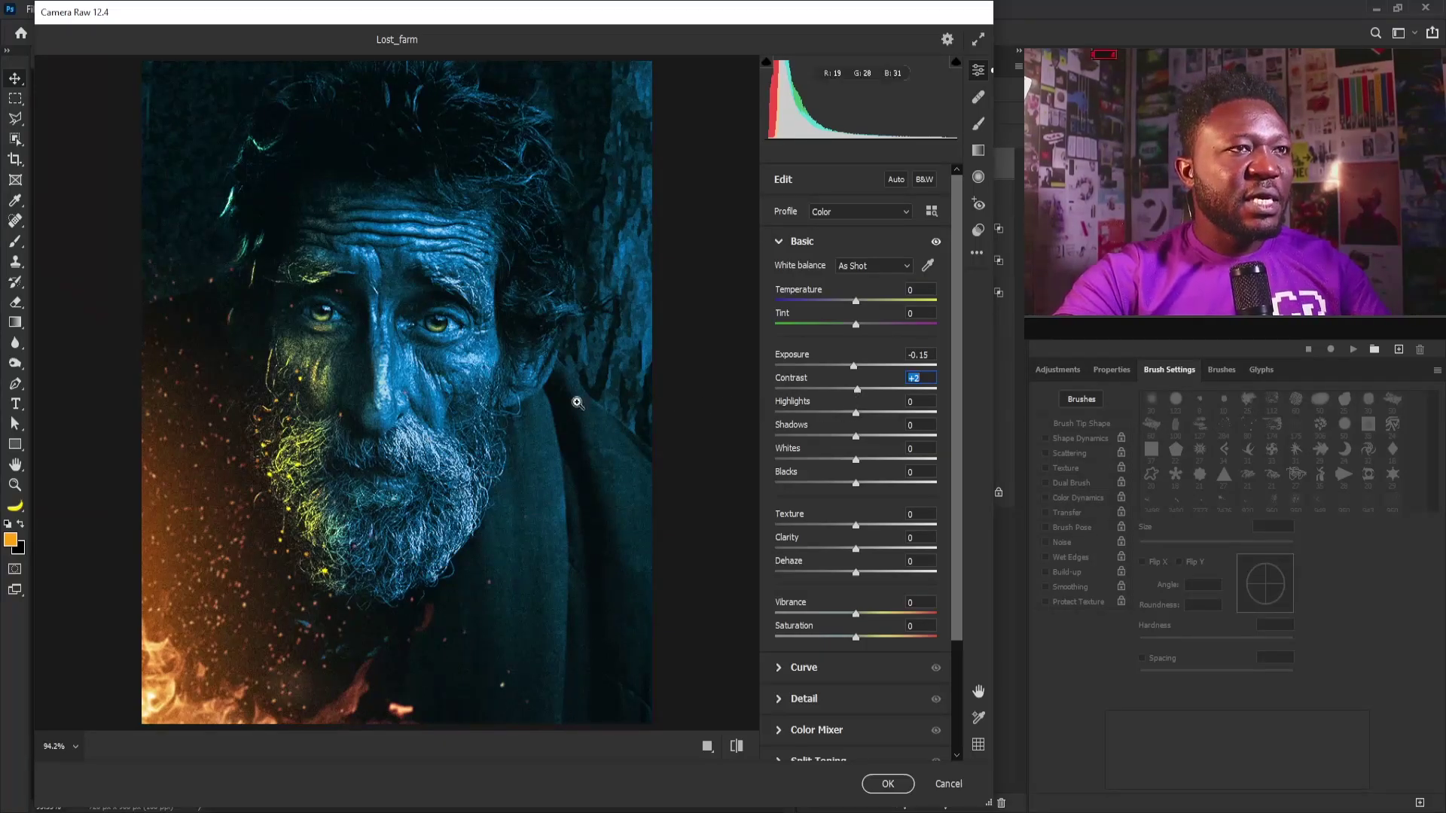
drag(857, 414, 867, 414)
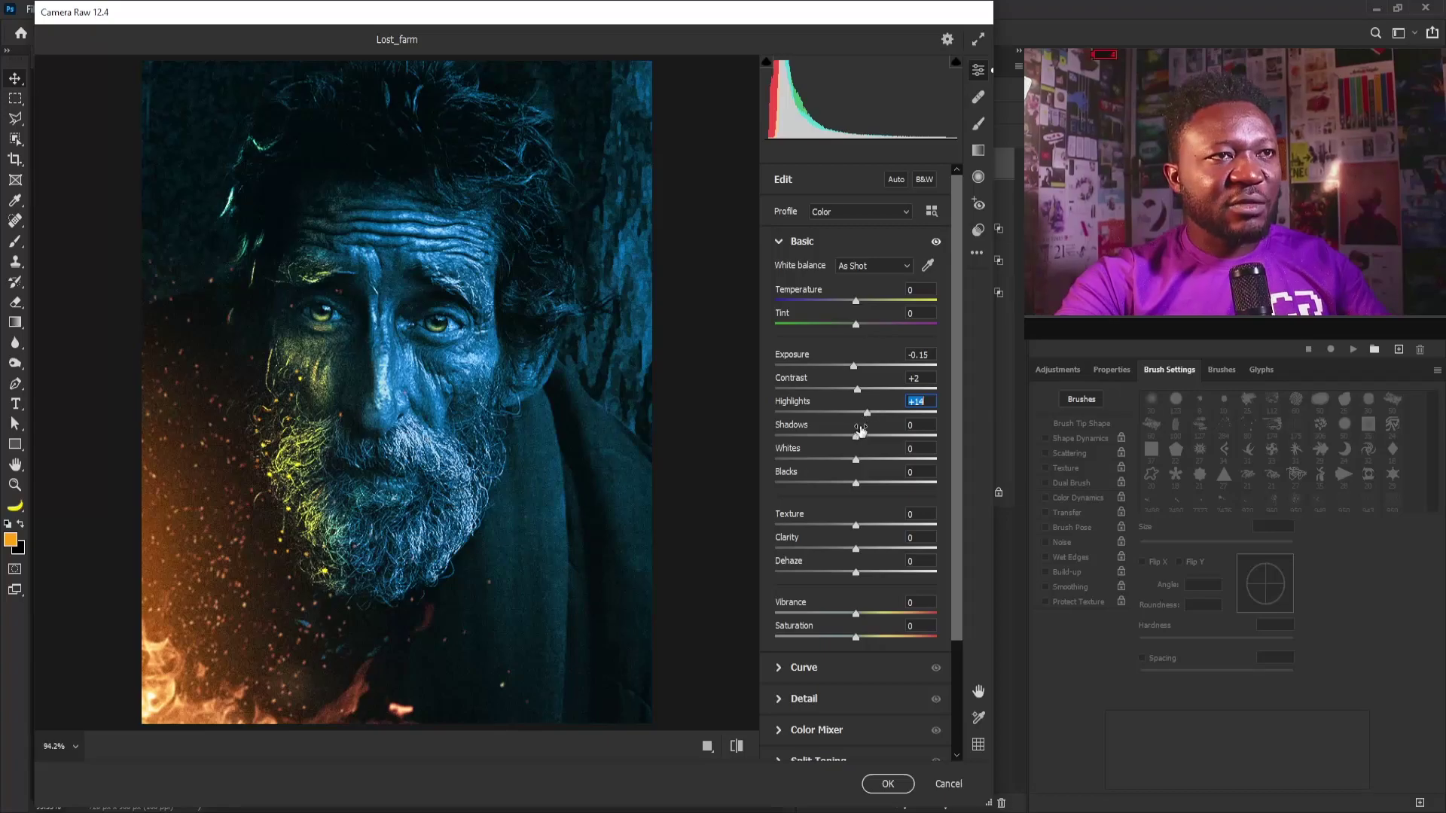
key(Tab)
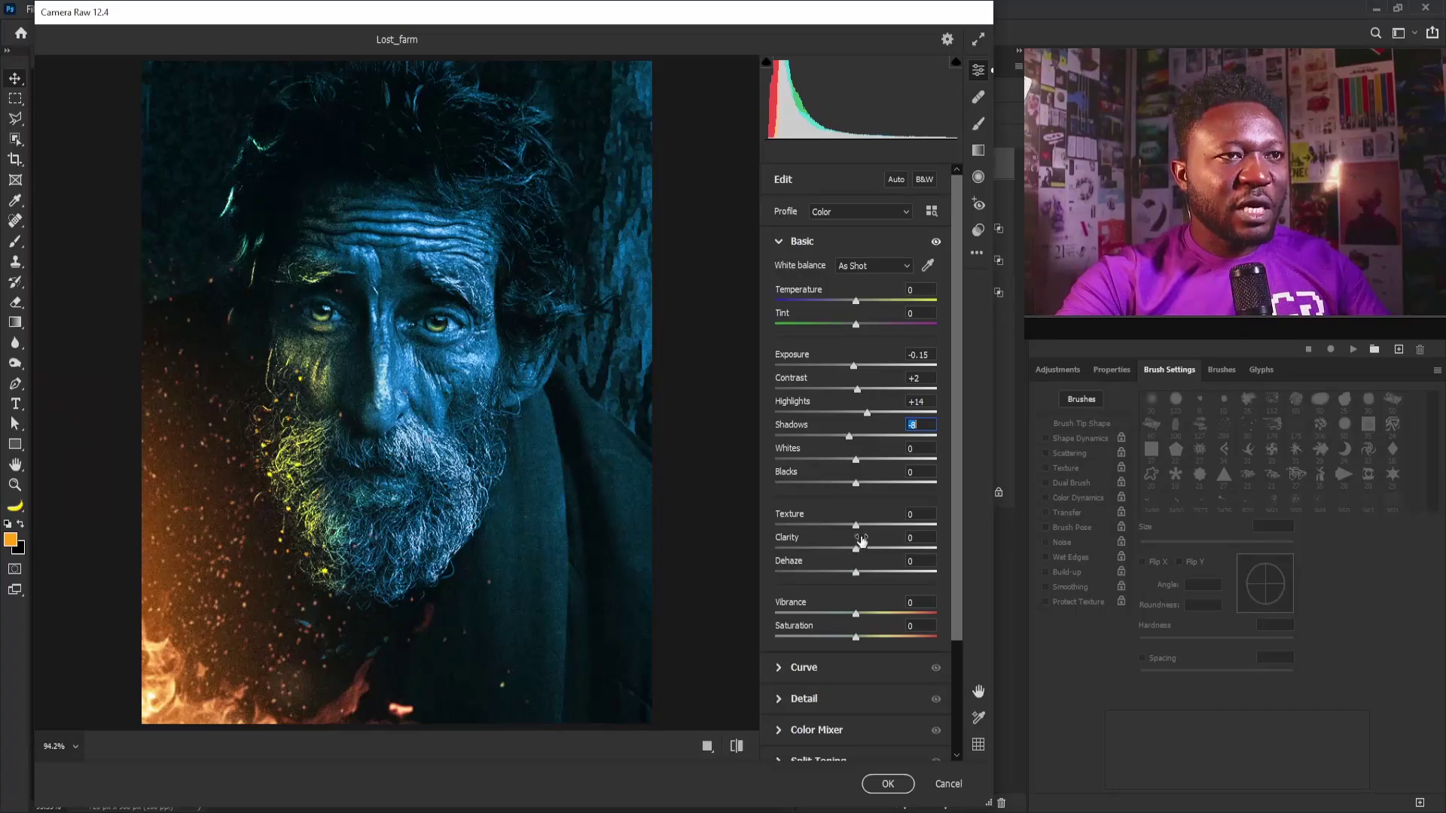
Set Texture to +3 and Vibrance to +8 in the Basic adjustments and collapse that section
drag(856, 526, 859, 525)
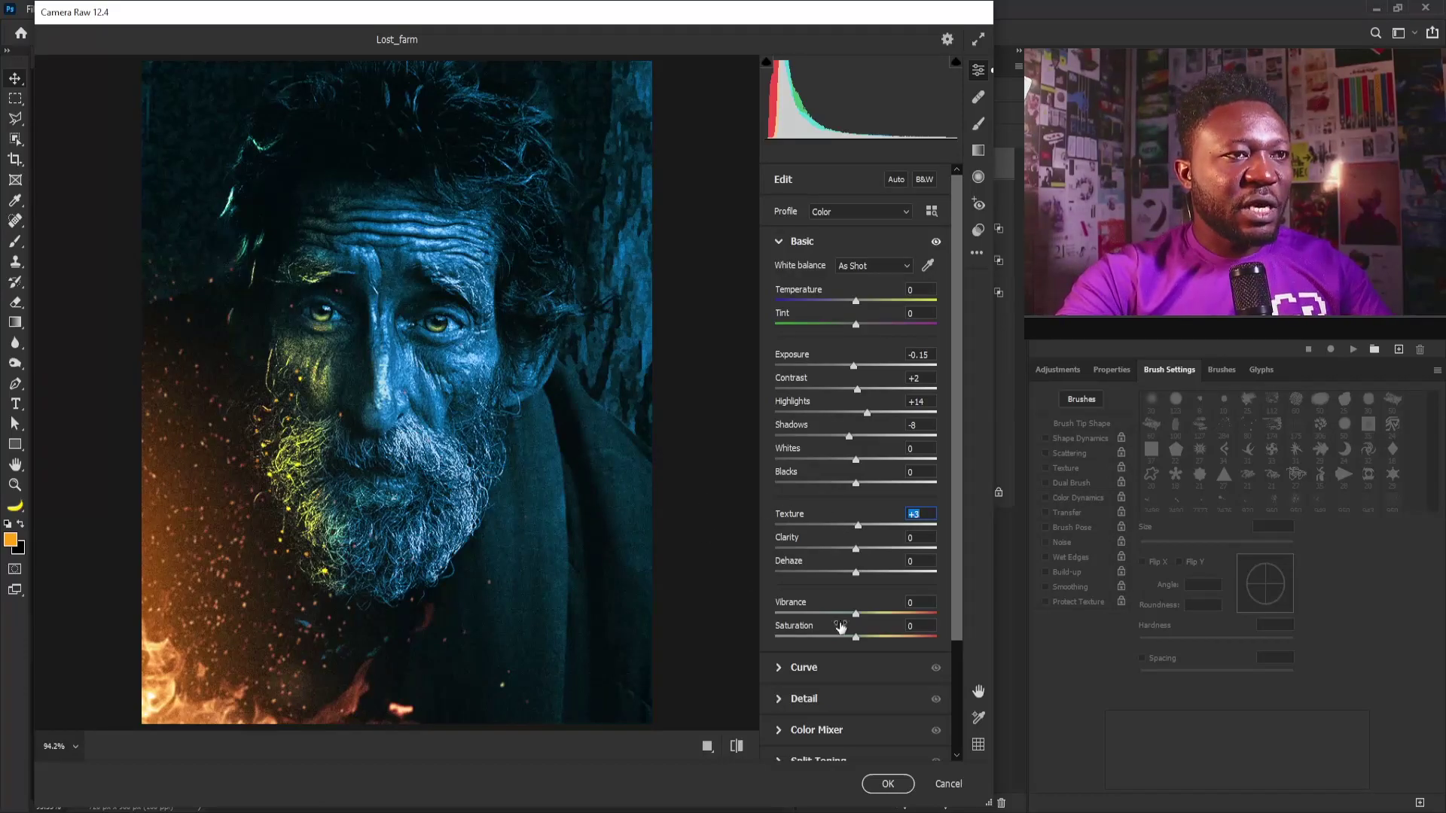
drag(860, 618, 863, 620)
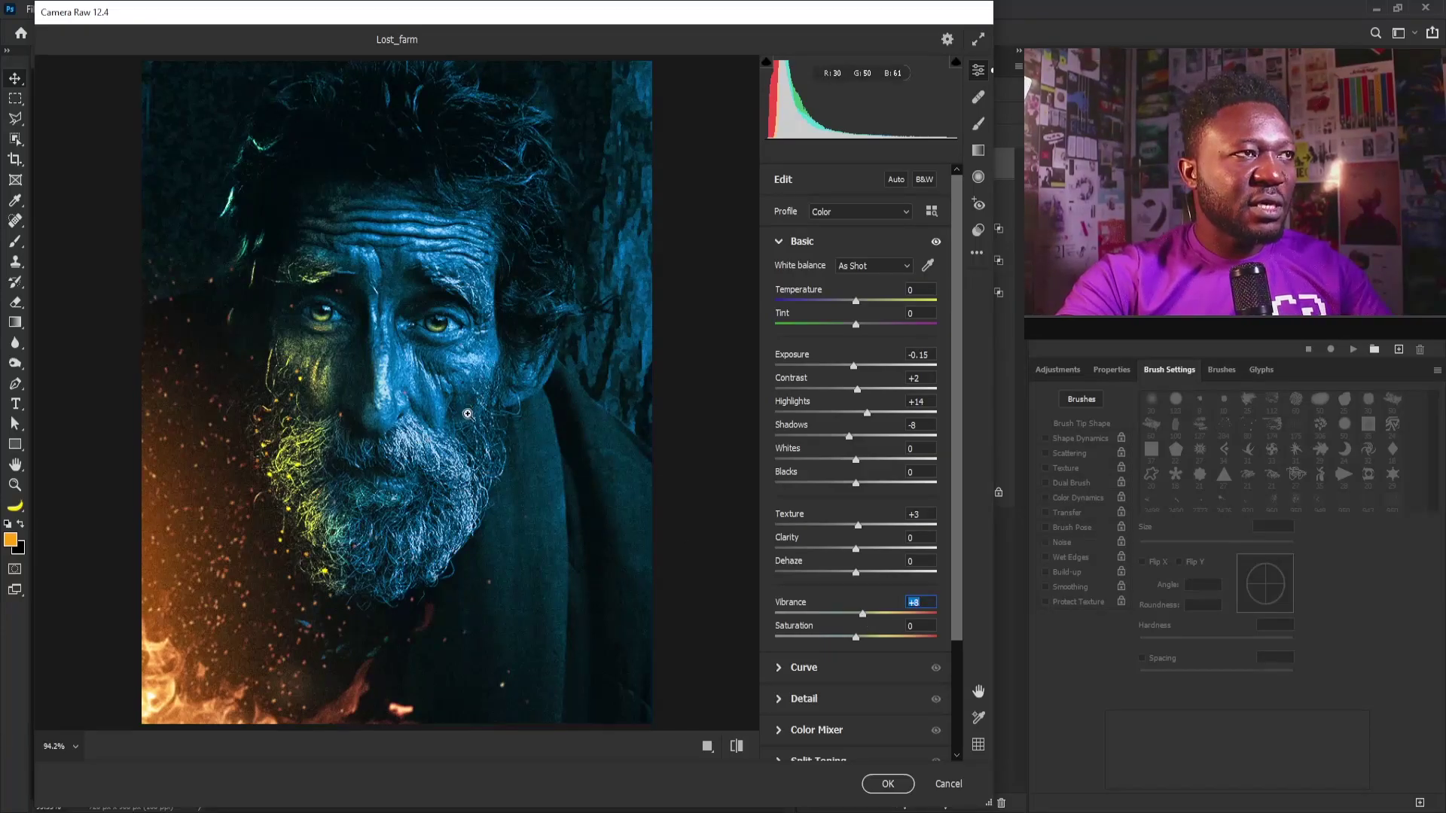
click(778, 242)
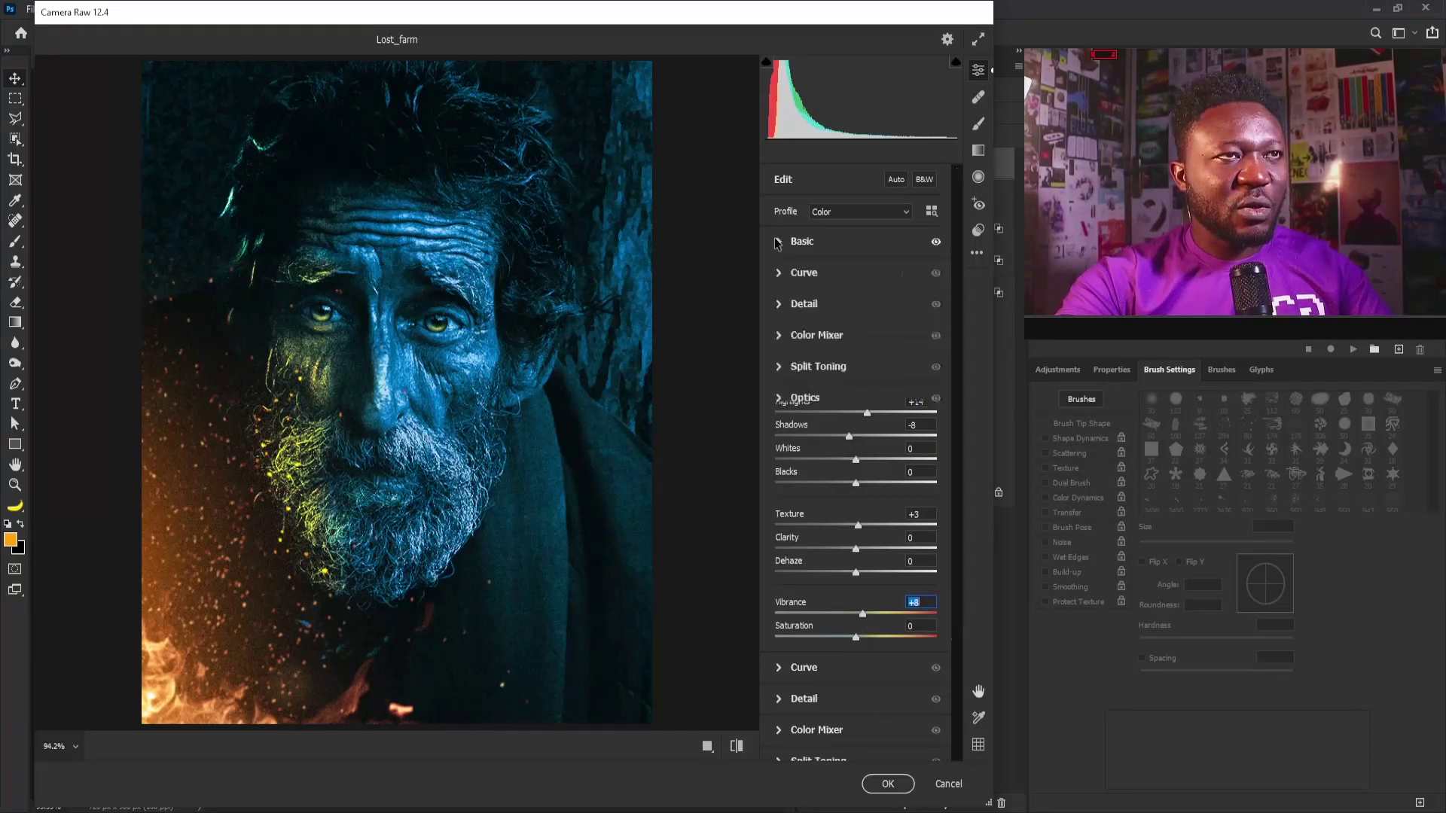
Set Sharpening to 14 in the Detail adjustments and collapse that section
click(779, 312)
drag(776, 340, 787, 340)
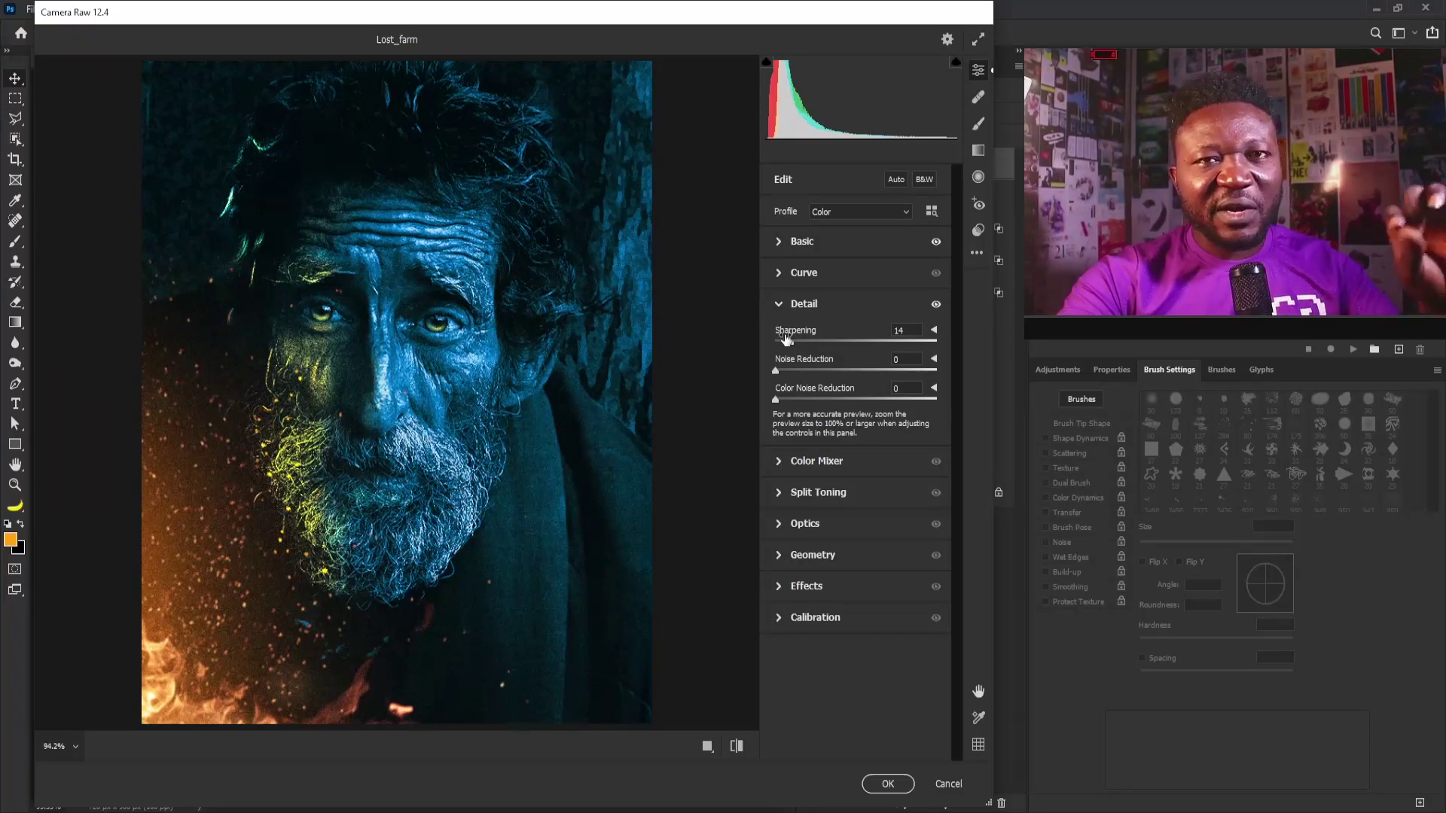
click(780, 308)
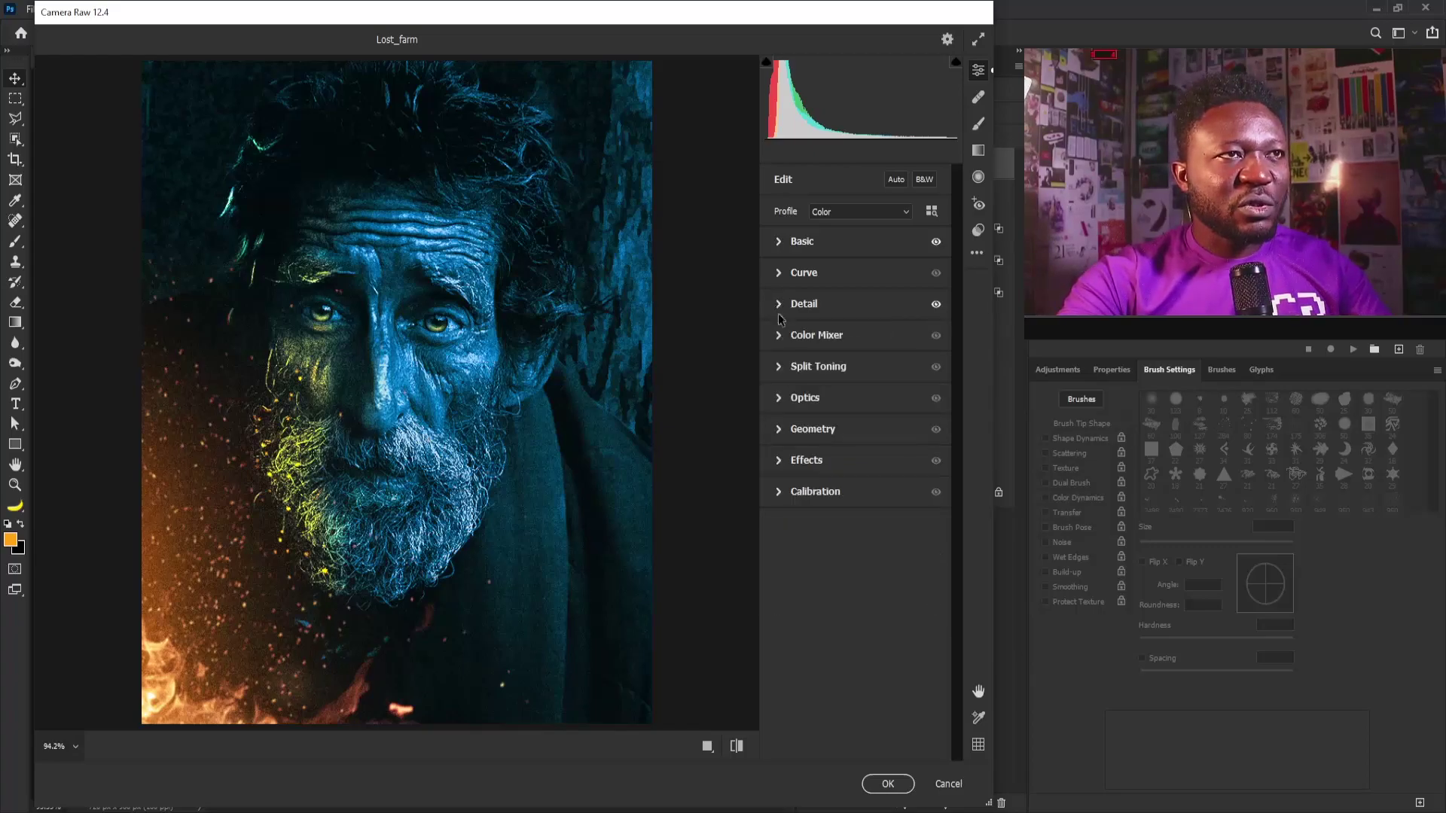
In the Color Mixer hue adjustments, set Greens to -71 and Yellows to -75
click(780, 337)
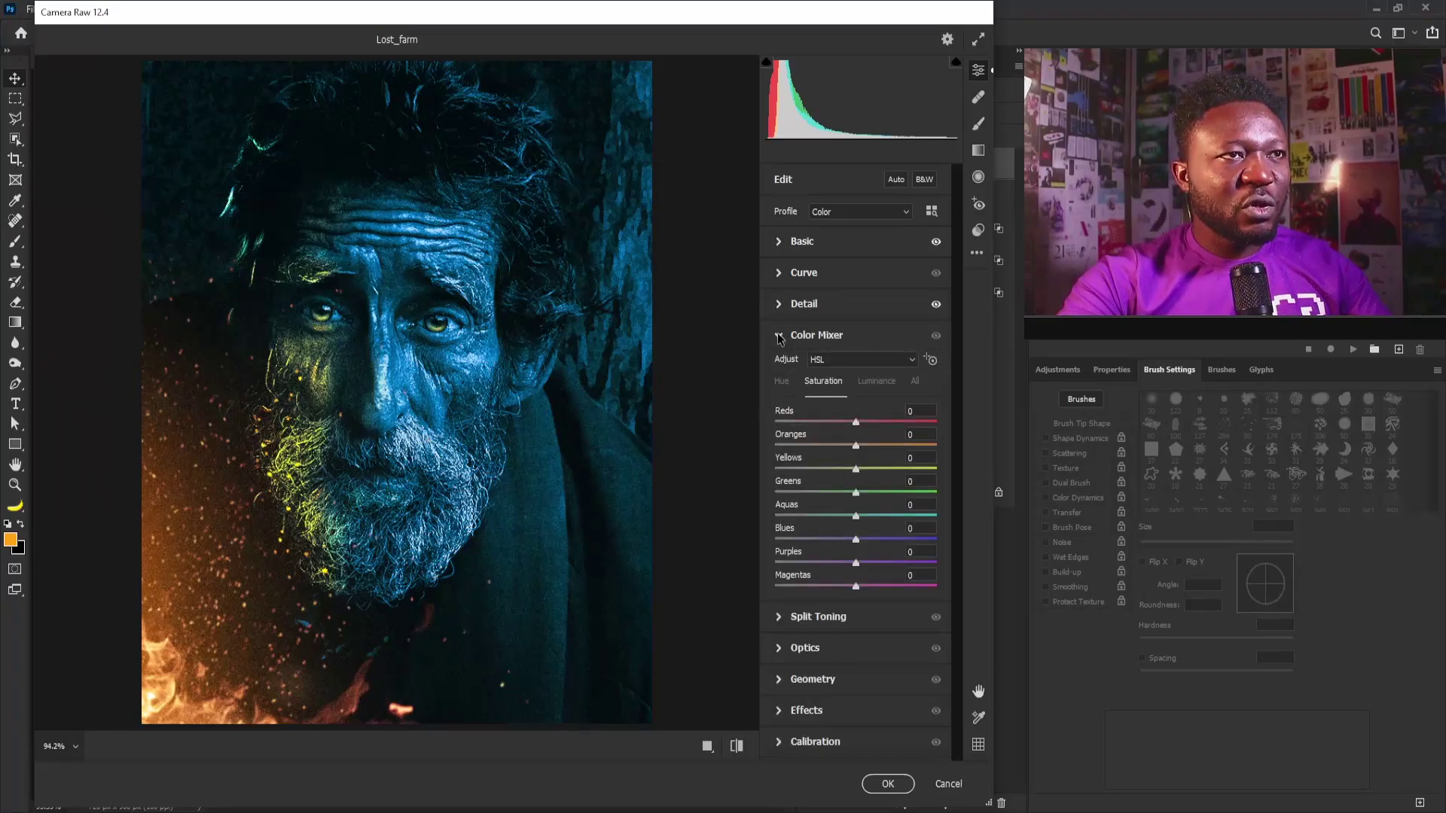
click(783, 384)
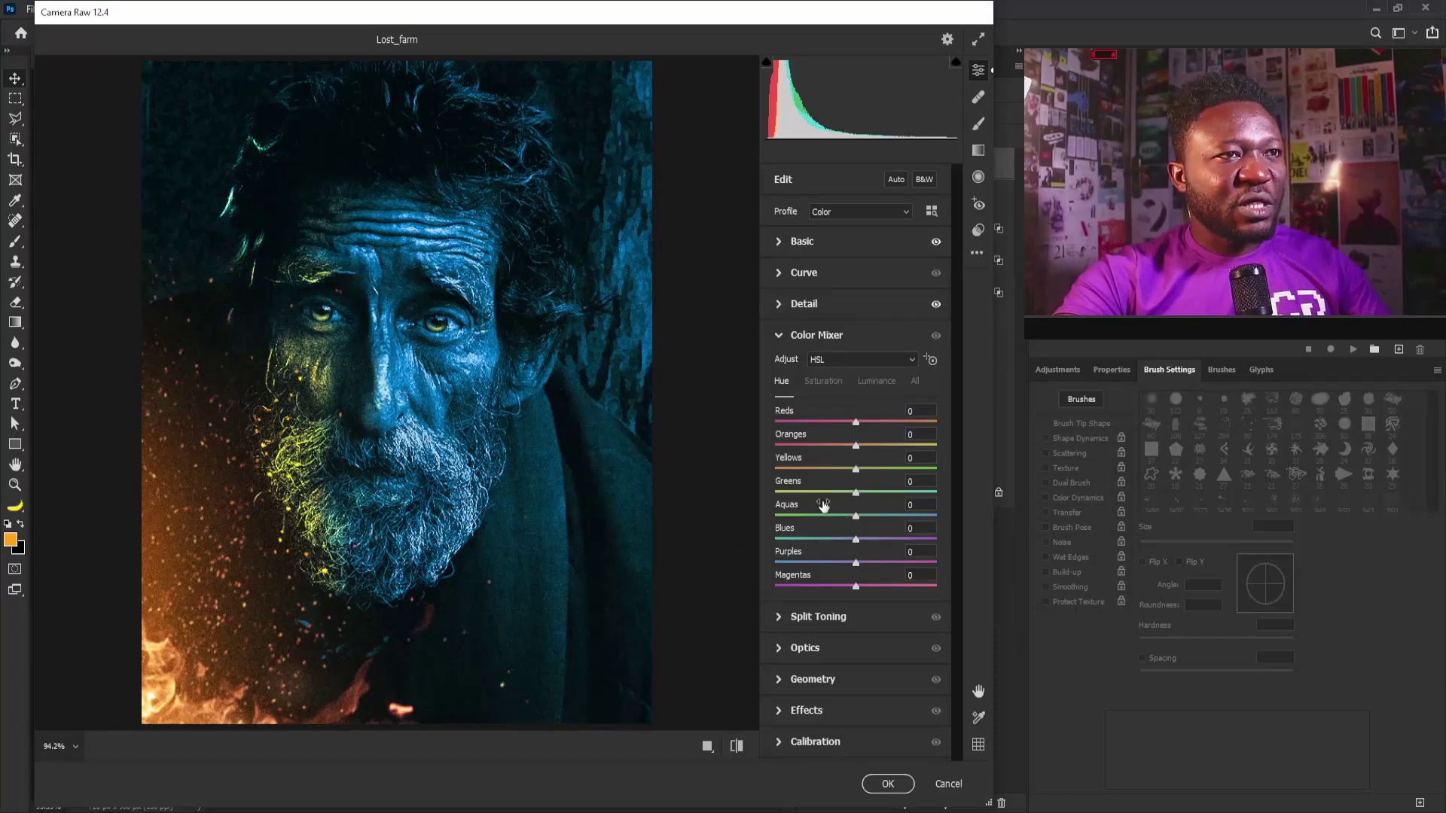
drag(856, 493, 798, 494)
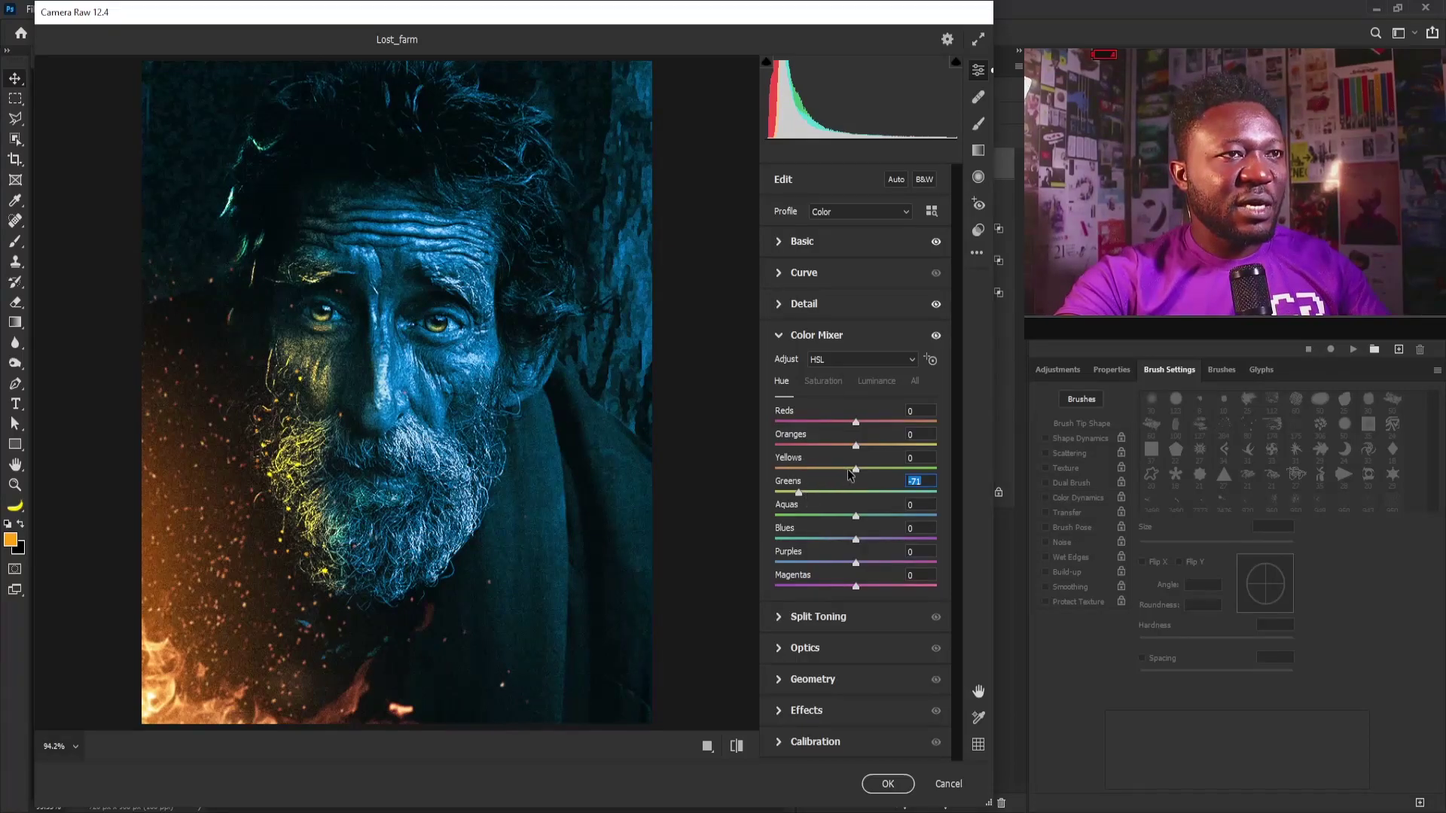
drag(856, 469, 797, 470)
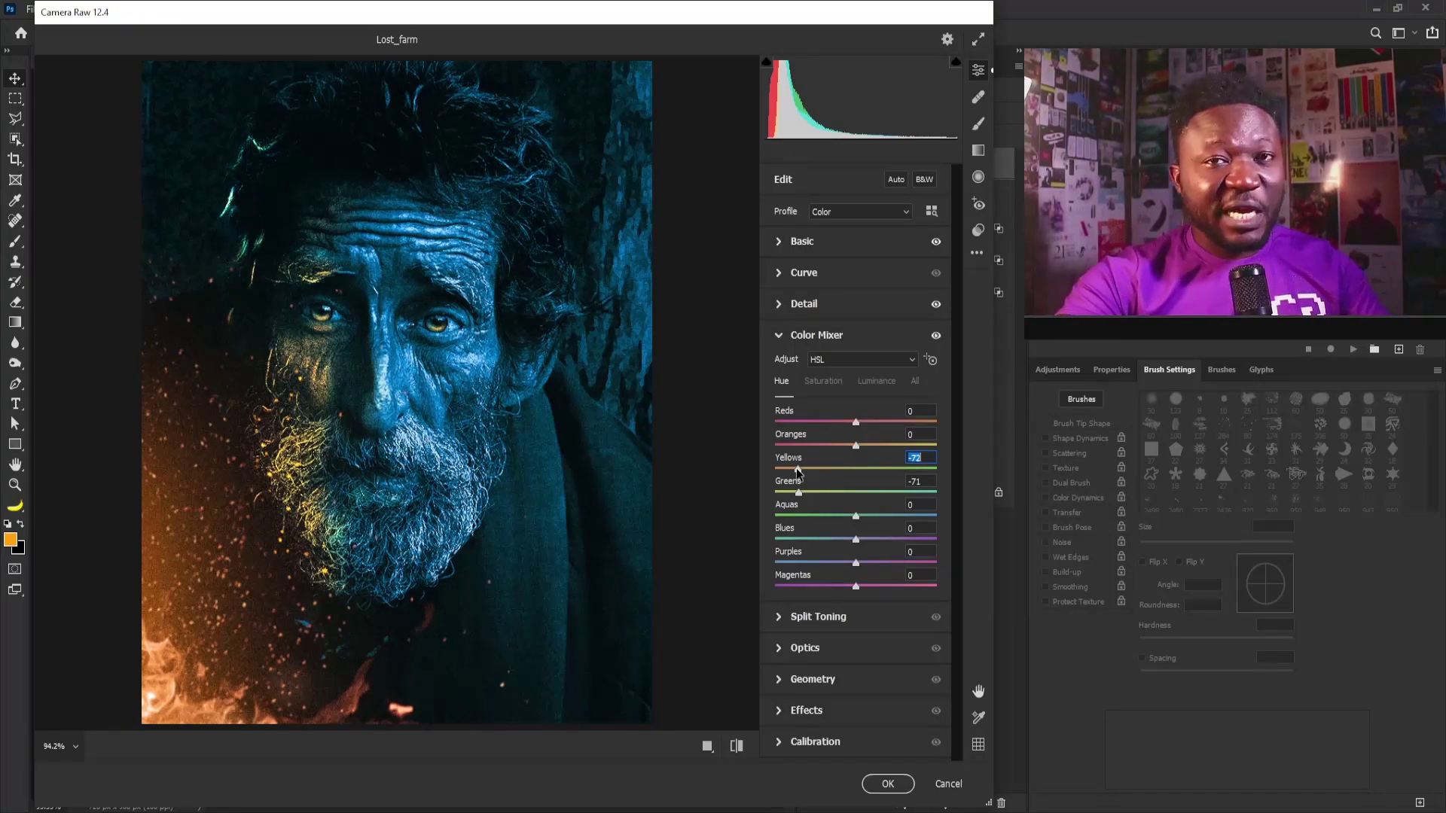
drag(797, 470, 796, 470)
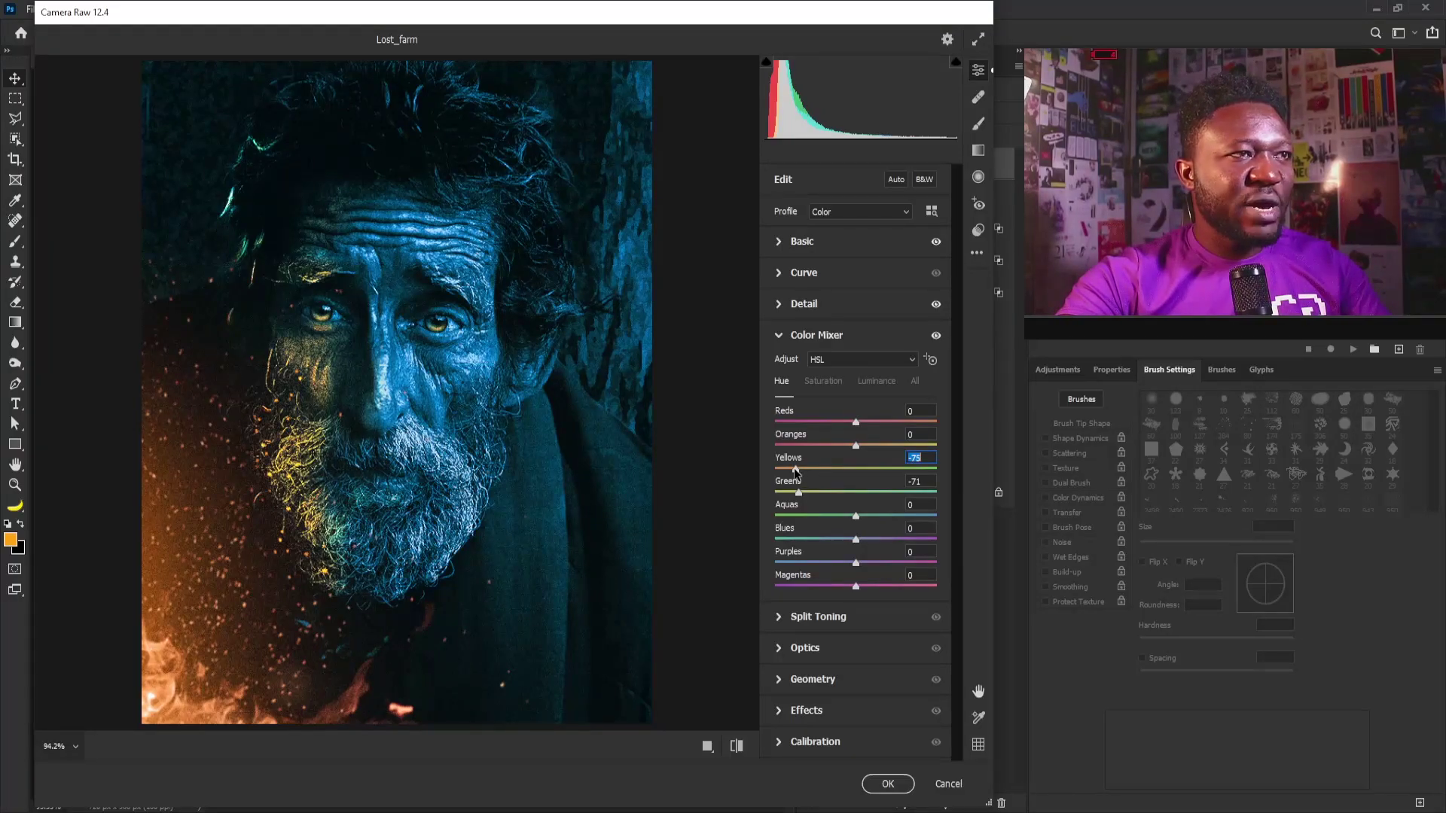
In the Color Mixer saturation adjustments, set Oranges to +33 and Yellows to +18, and collapse the section
click(825, 379)
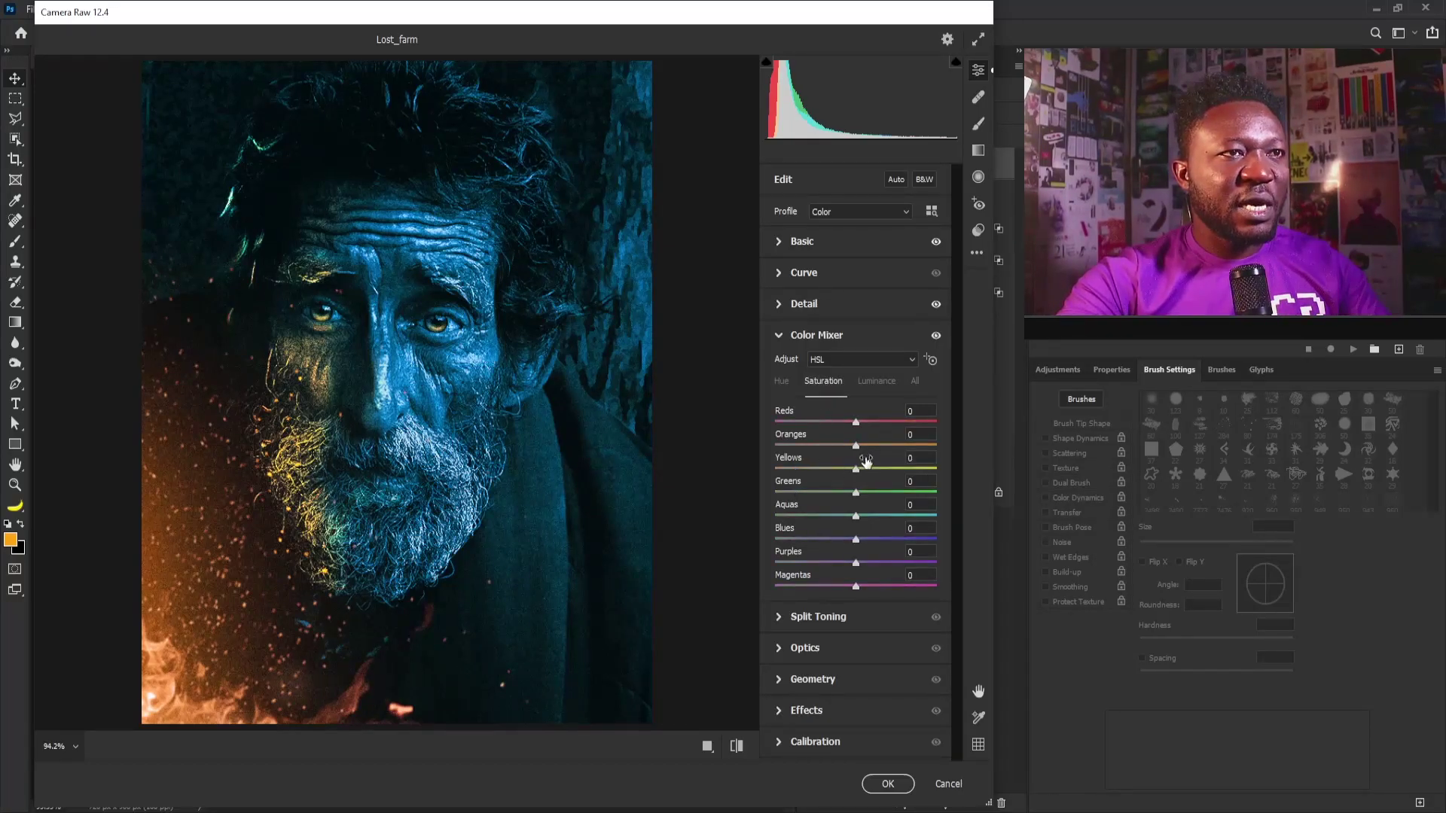
drag(856, 445, 881, 445)
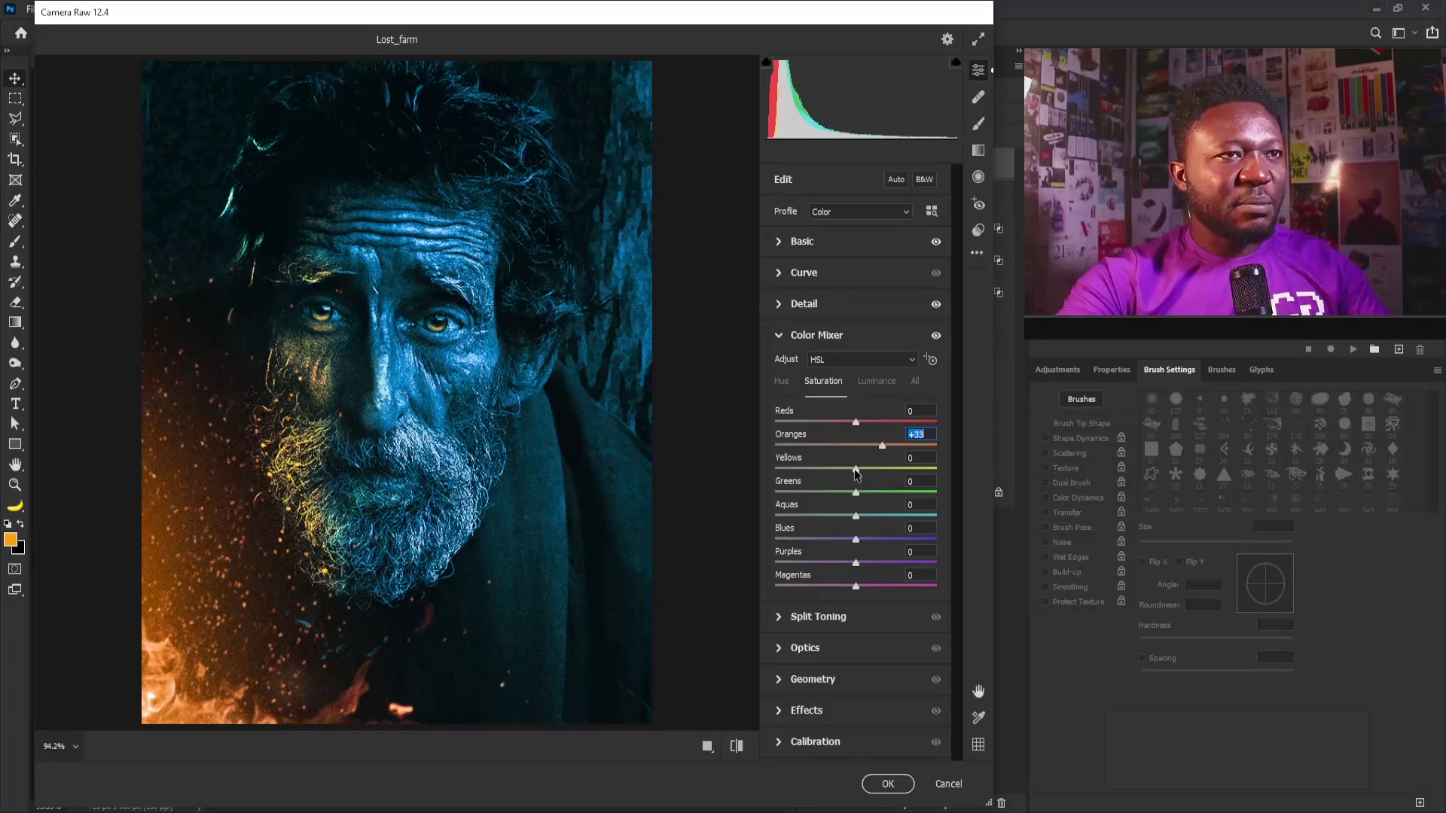
drag(856, 473, 863, 472)
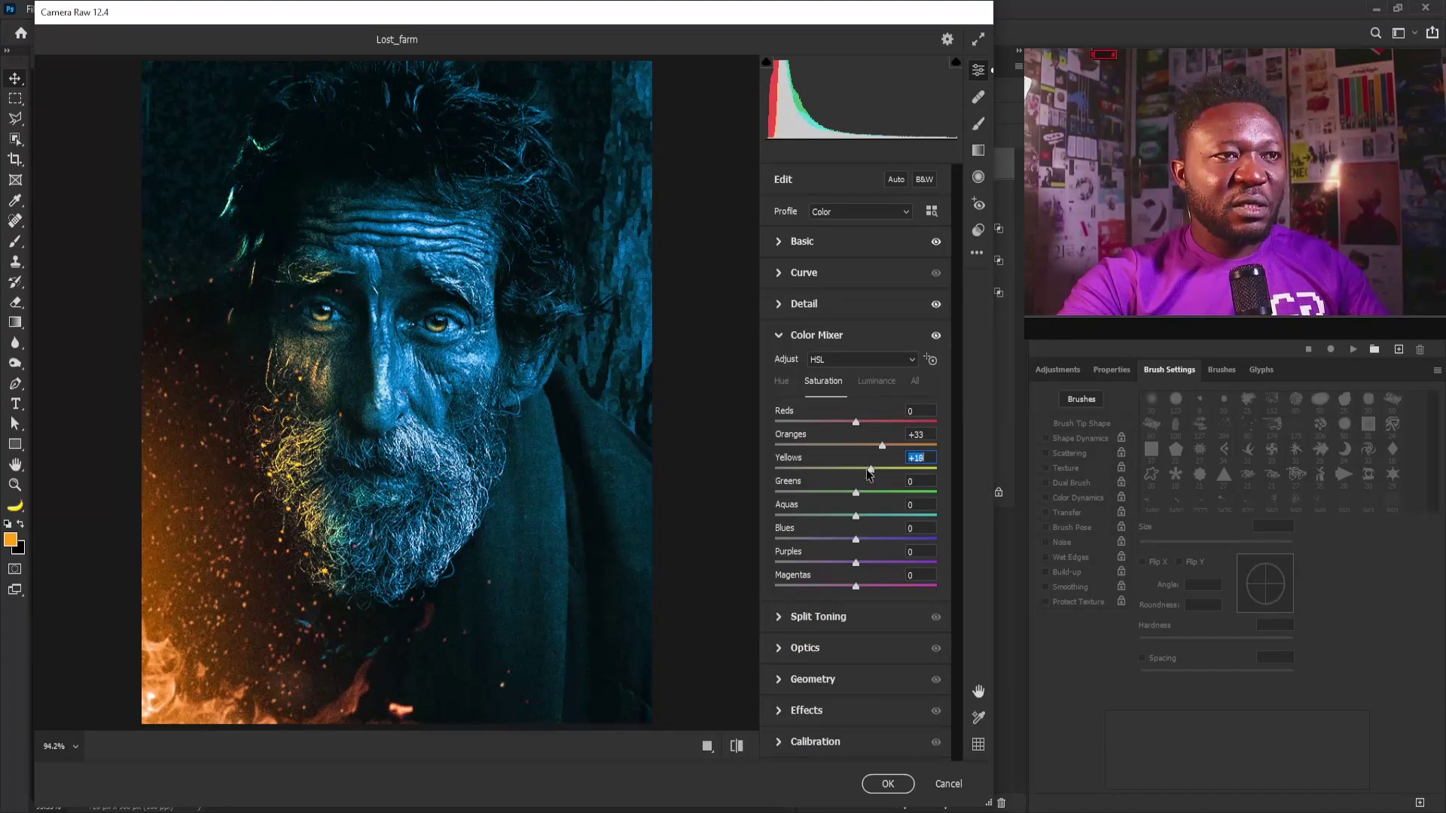
click(779, 339)
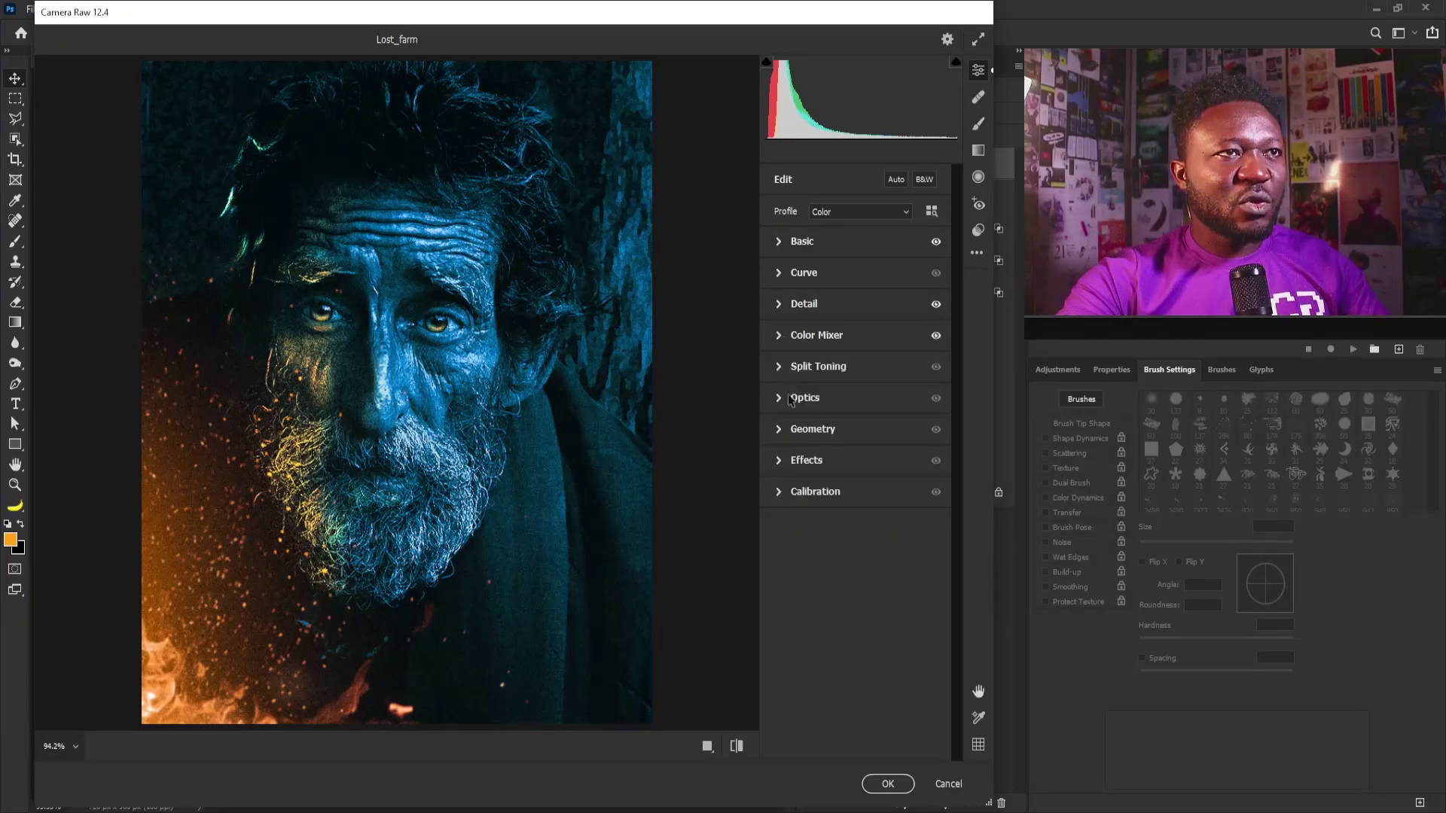
Set Grain to 14 and Vignetting to -25 in the Effects adjustments and apply the Camera Raw filter
click(780, 464)
drag(777, 495, 801, 496)
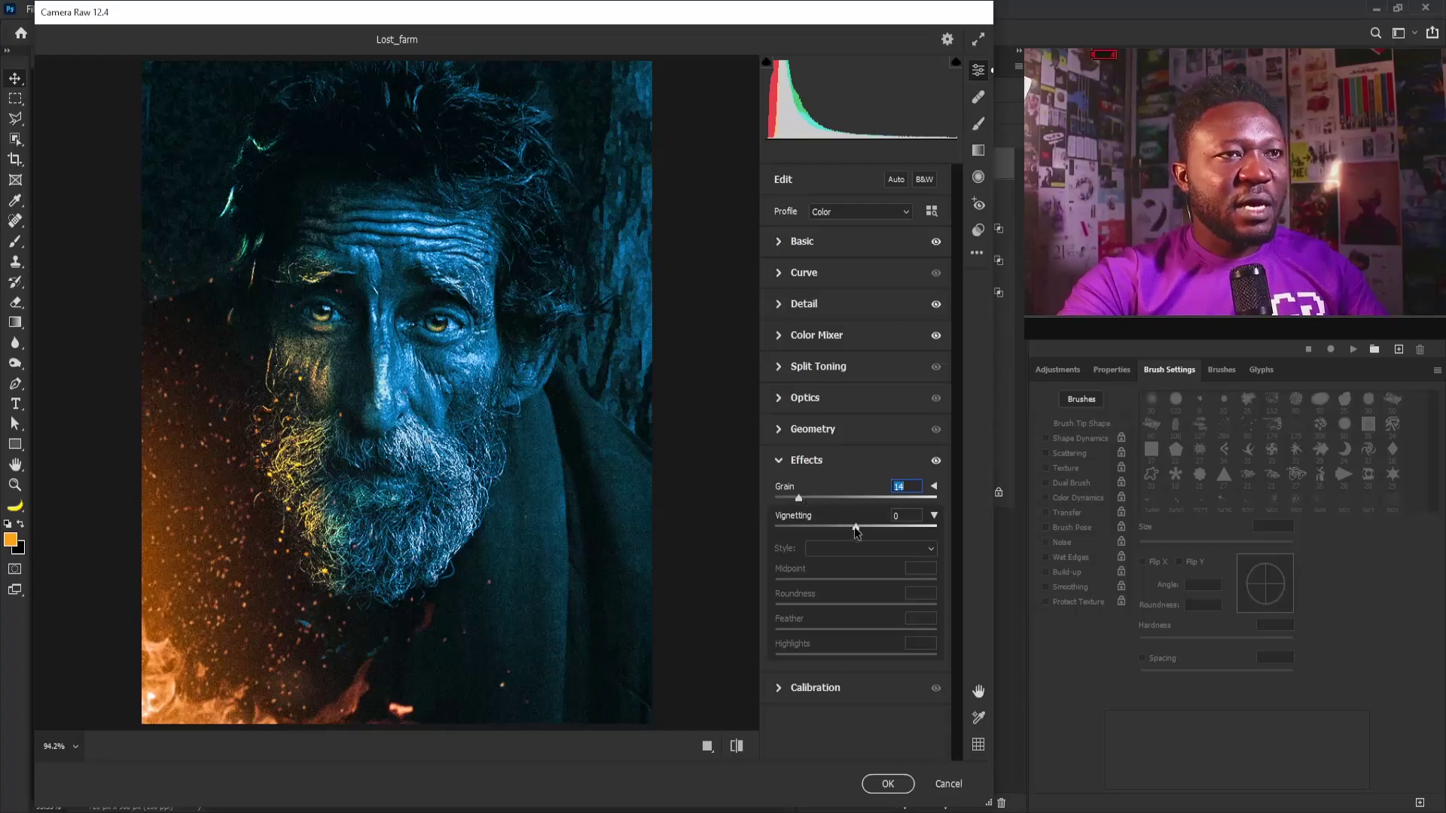
drag(856, 529, 836, 525)
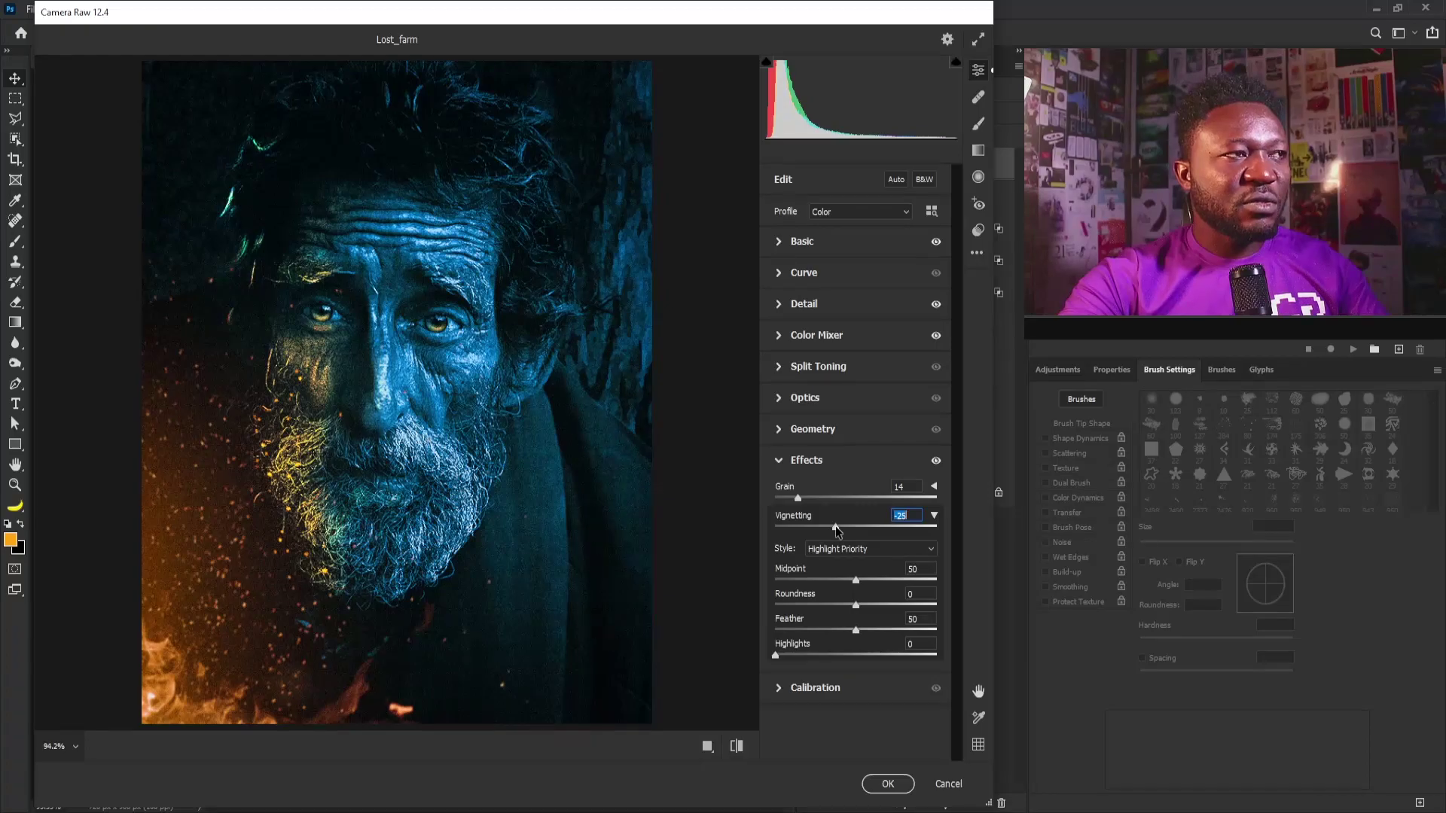
click(889, 784)
click(812, 165)
click(812, 165)
key(ctrl+0)
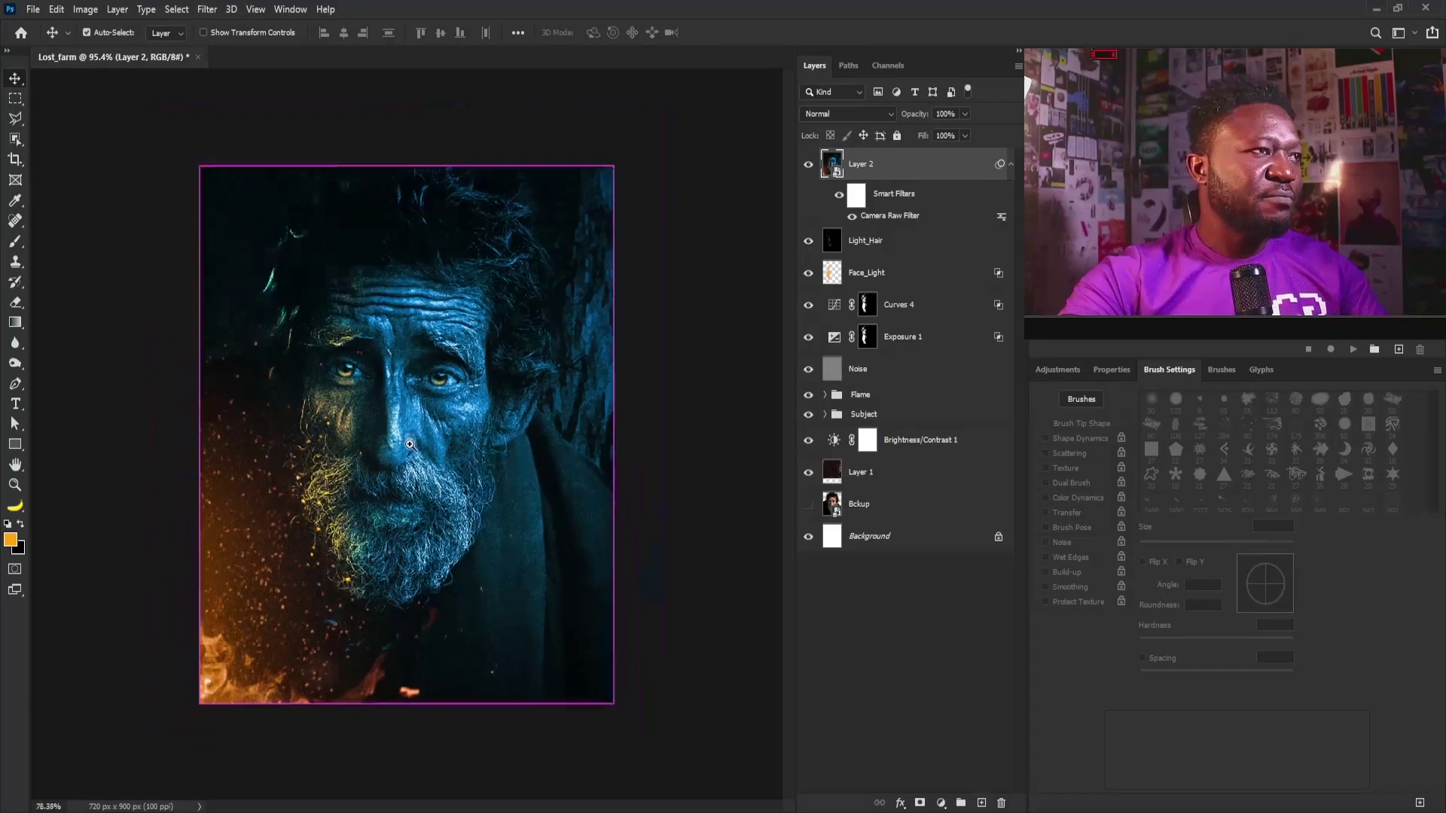
Add a new layer on top and enter the two-line title "LOST FARMER" beside the lower beard
click(981, 803)
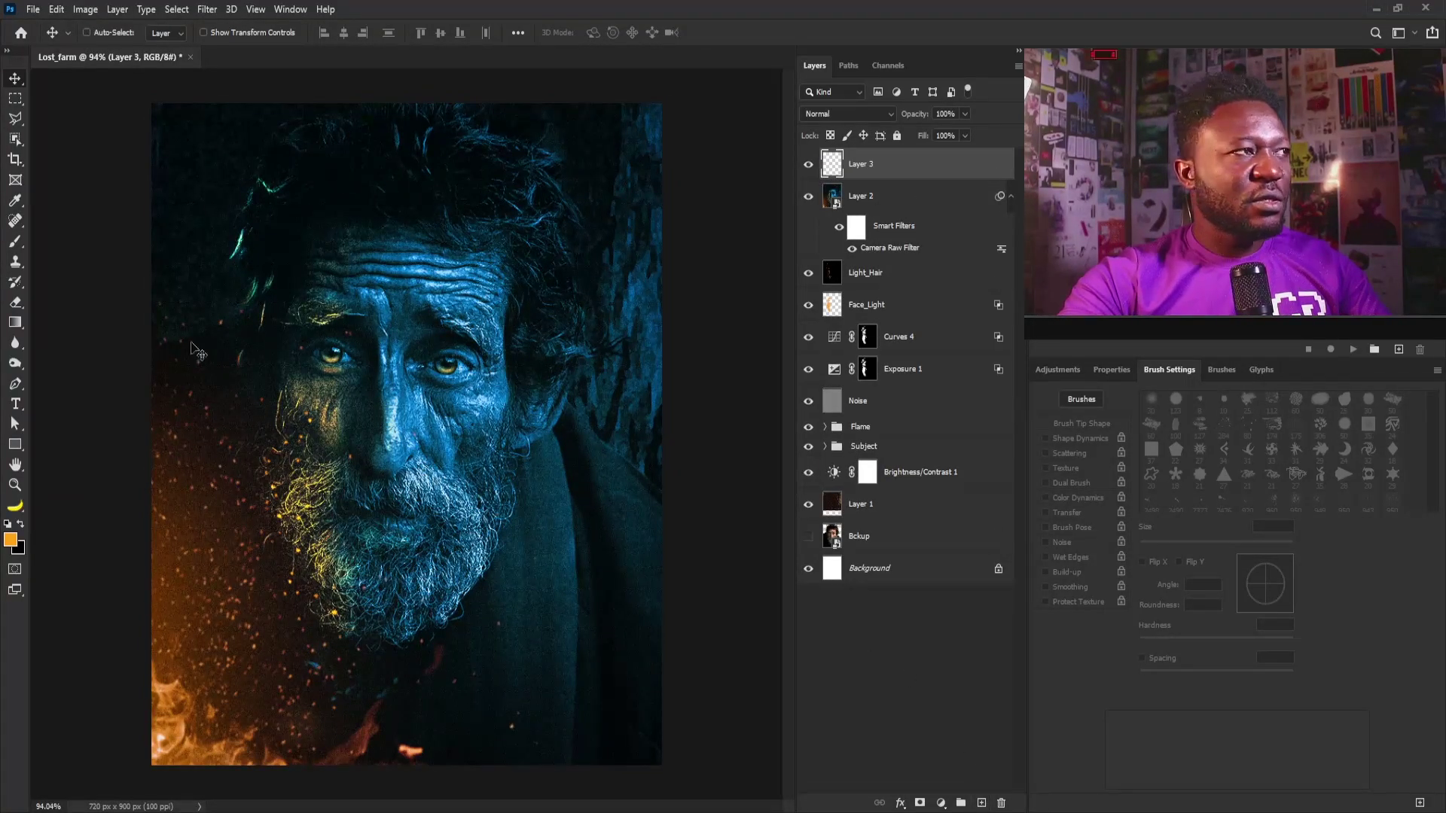
click(15, 406)
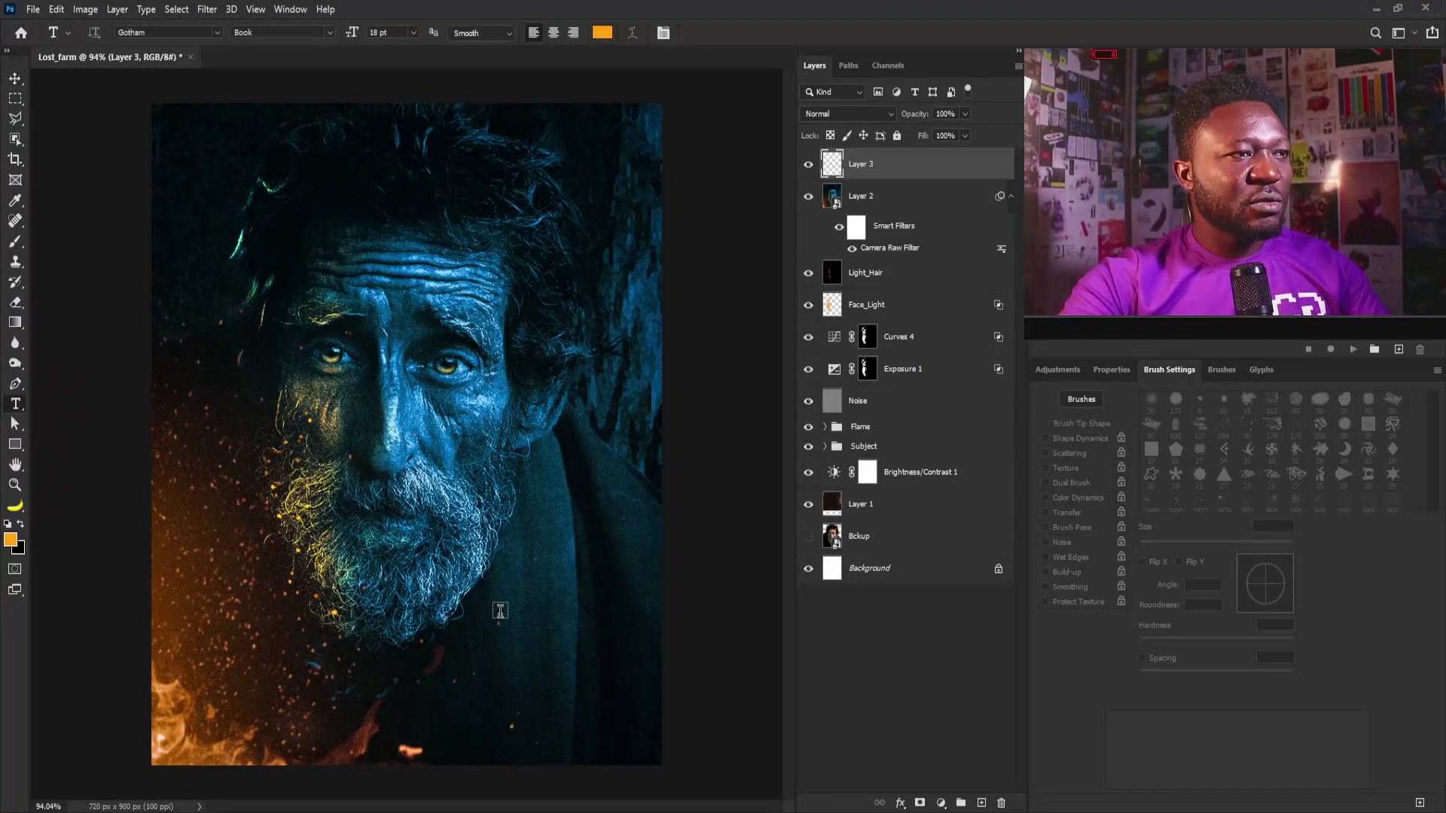
click(500, 611)
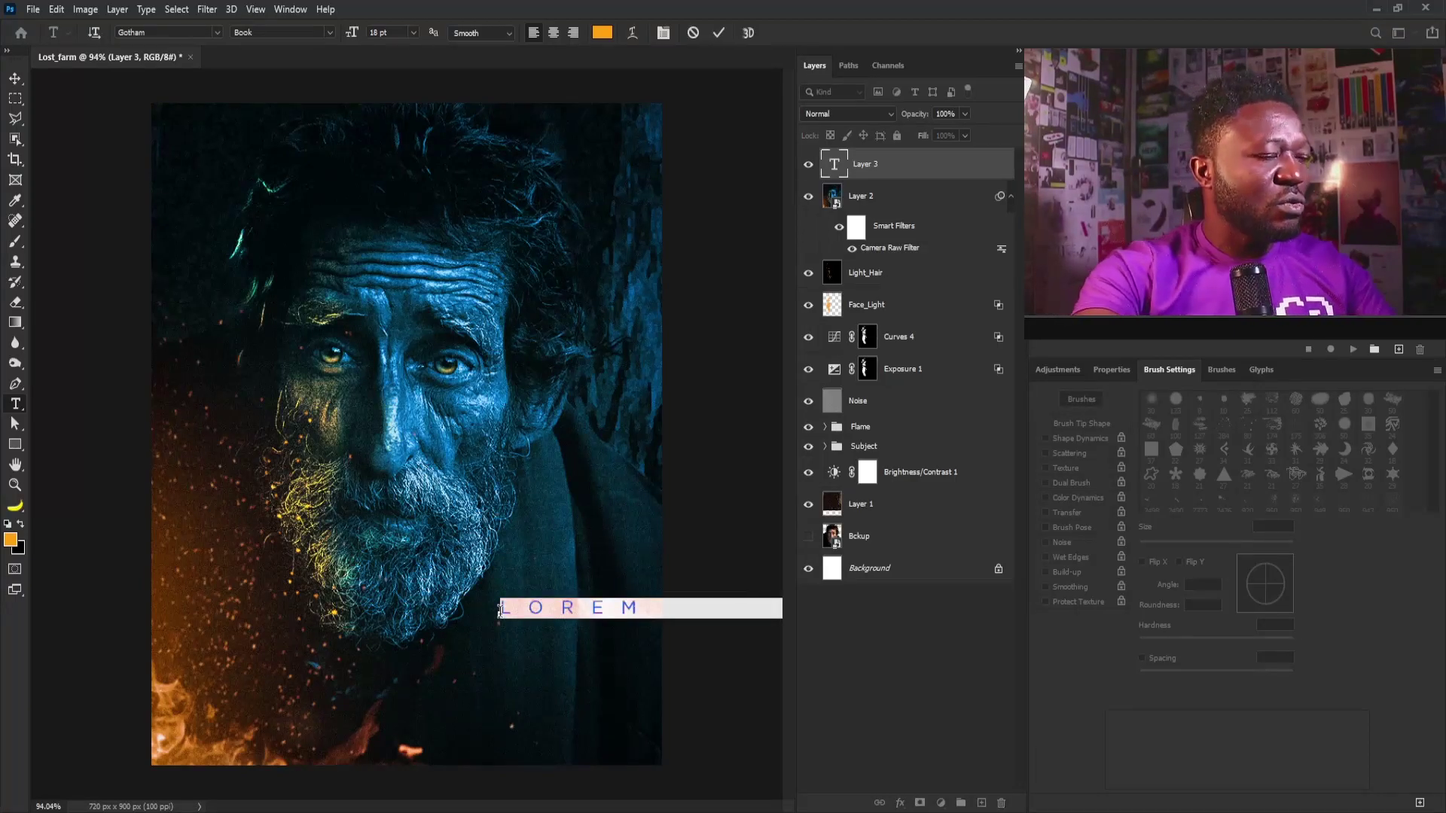
text(LOST)
key(Return)
text(FARMER)
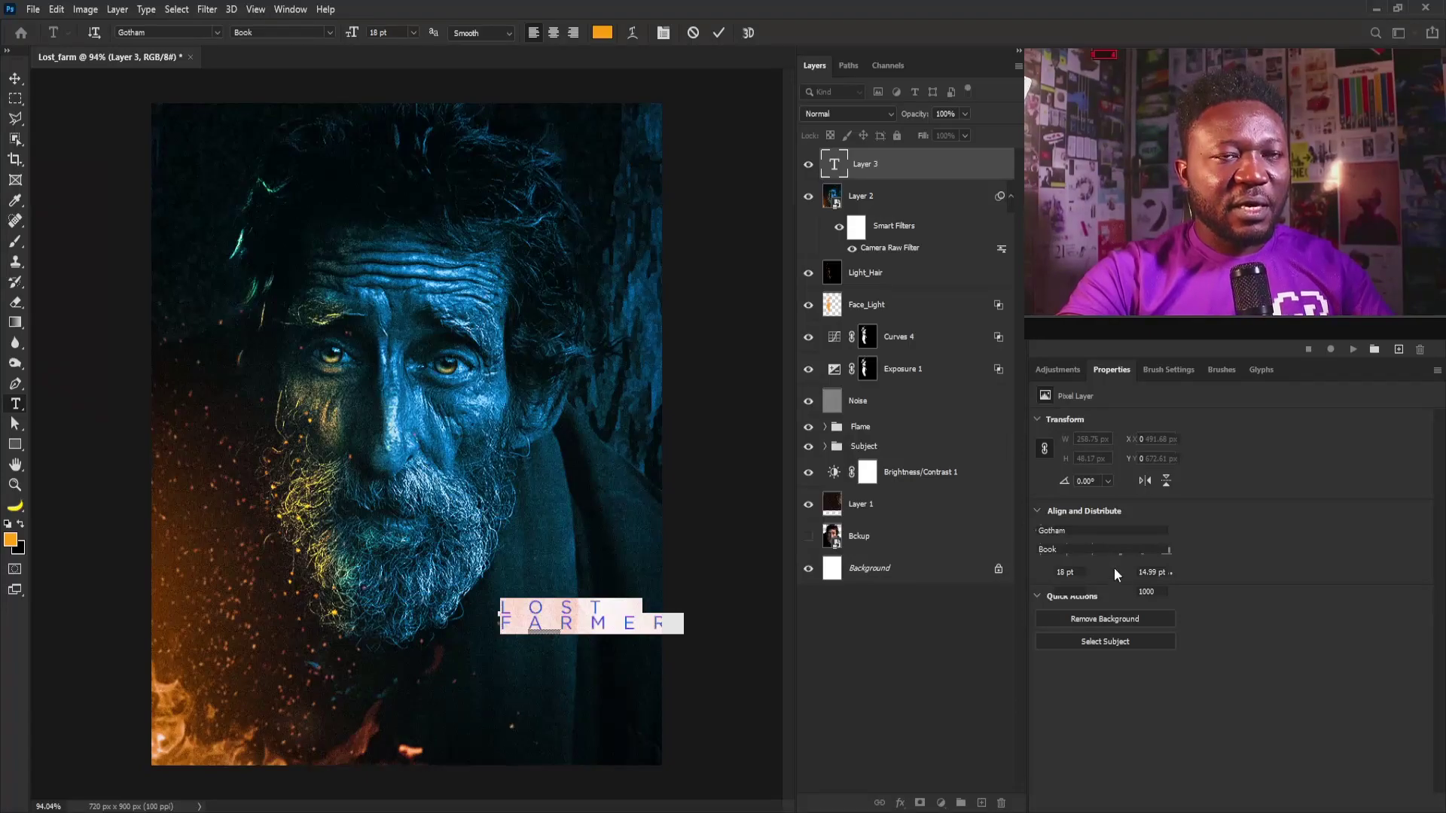
Set the title's tracking to 0 and its font to analog
click(1124, 594)
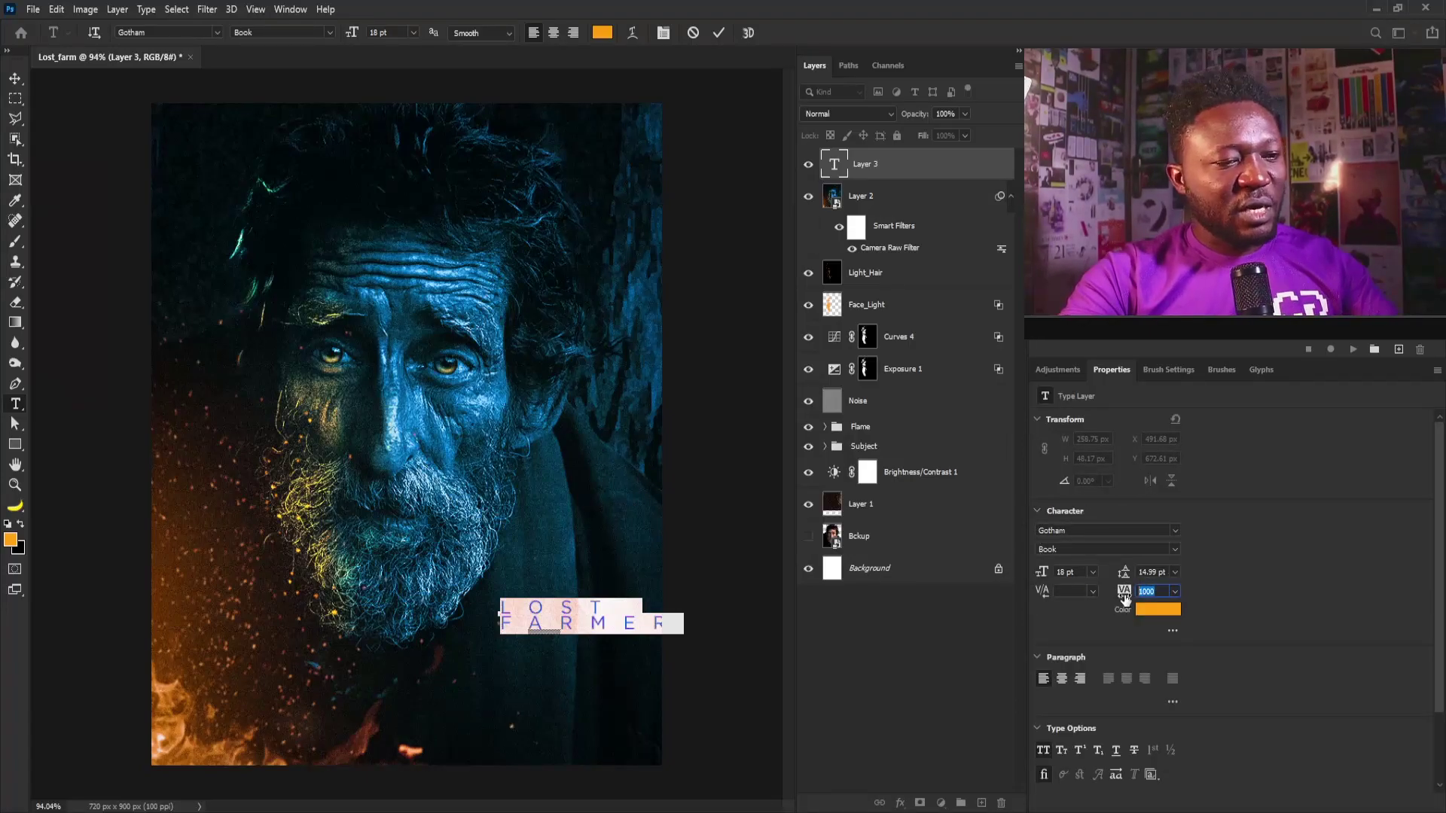
text(0)
key(Return)
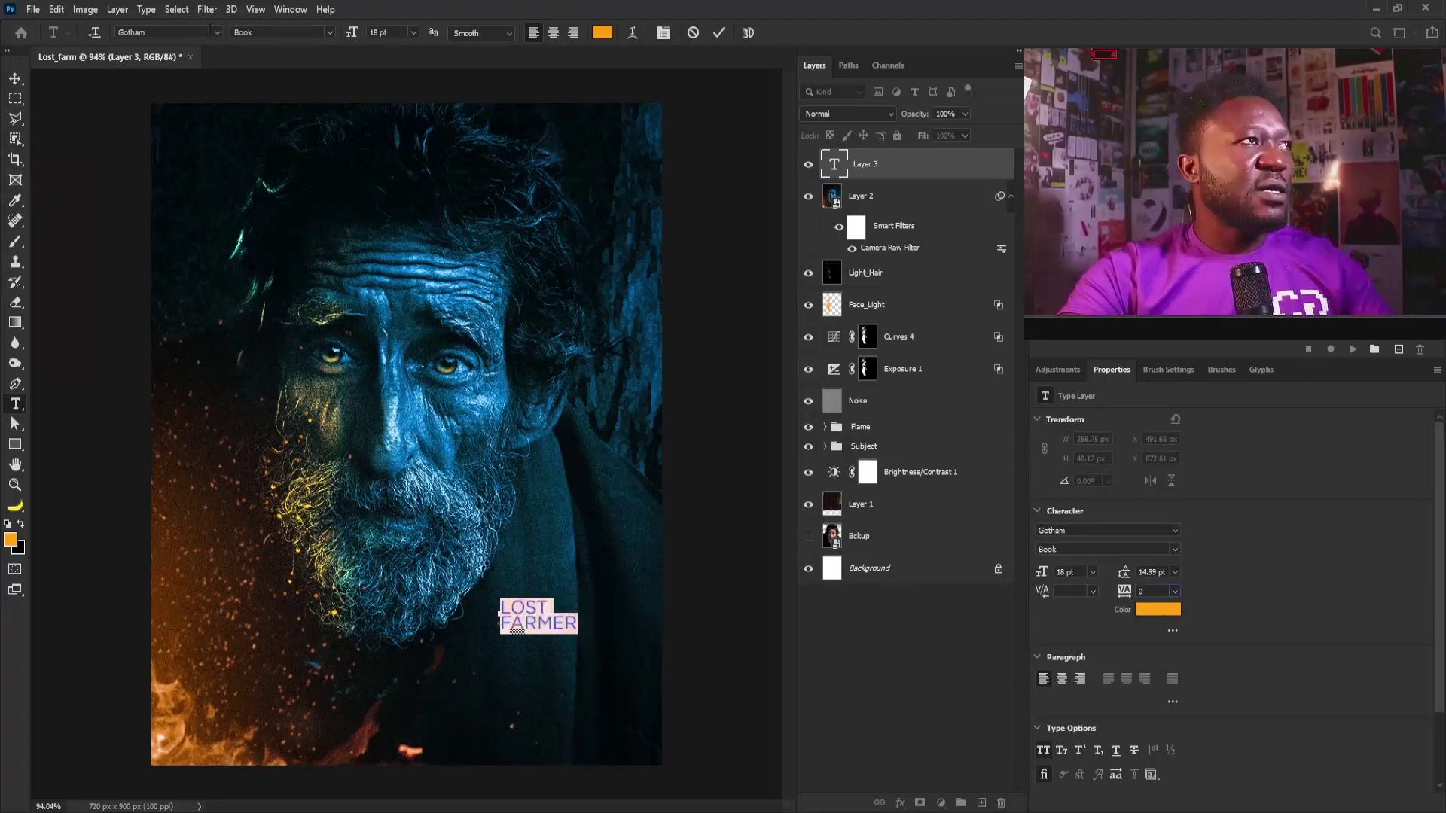
click(217, 34)
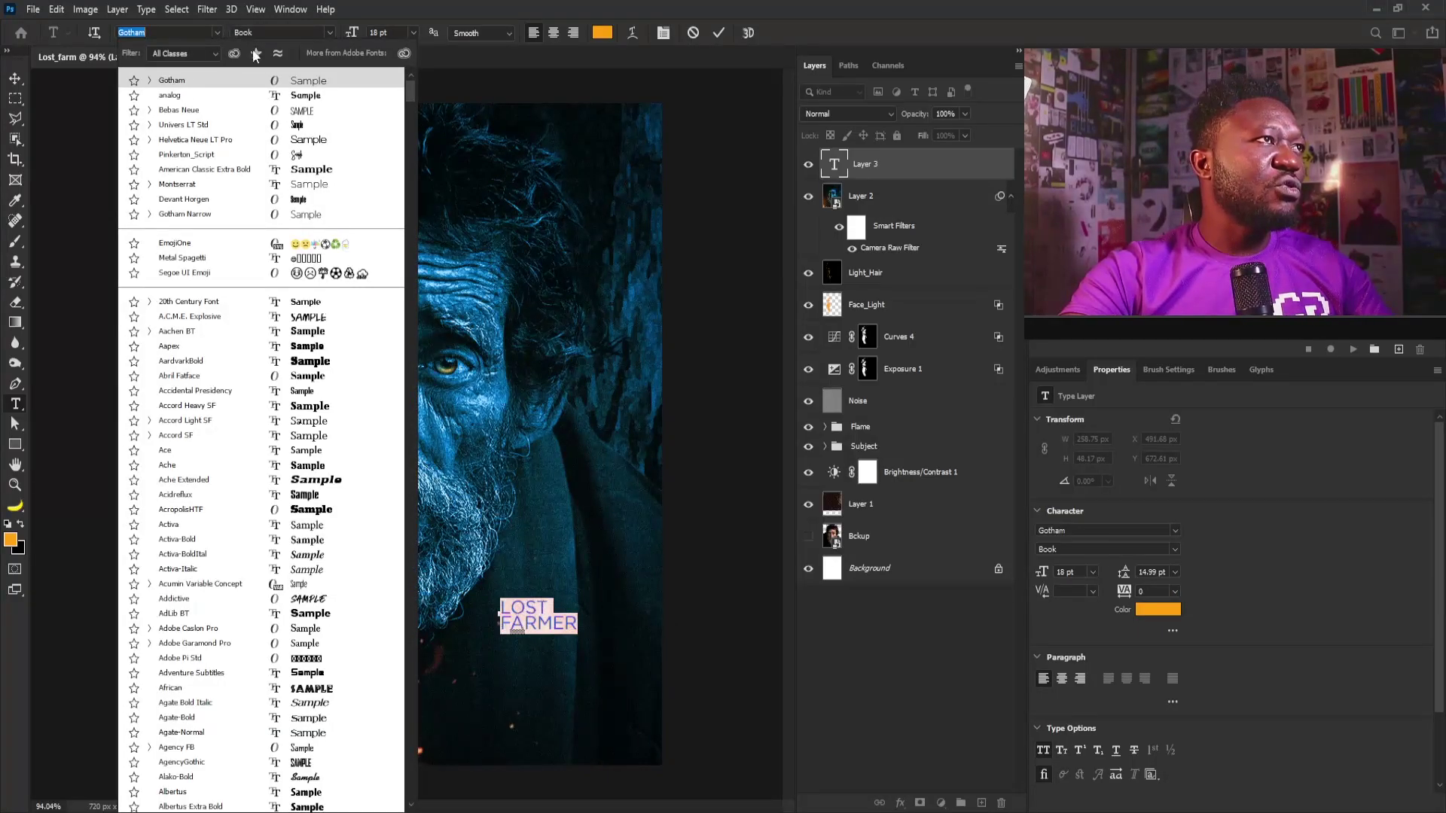
click(316, 96)
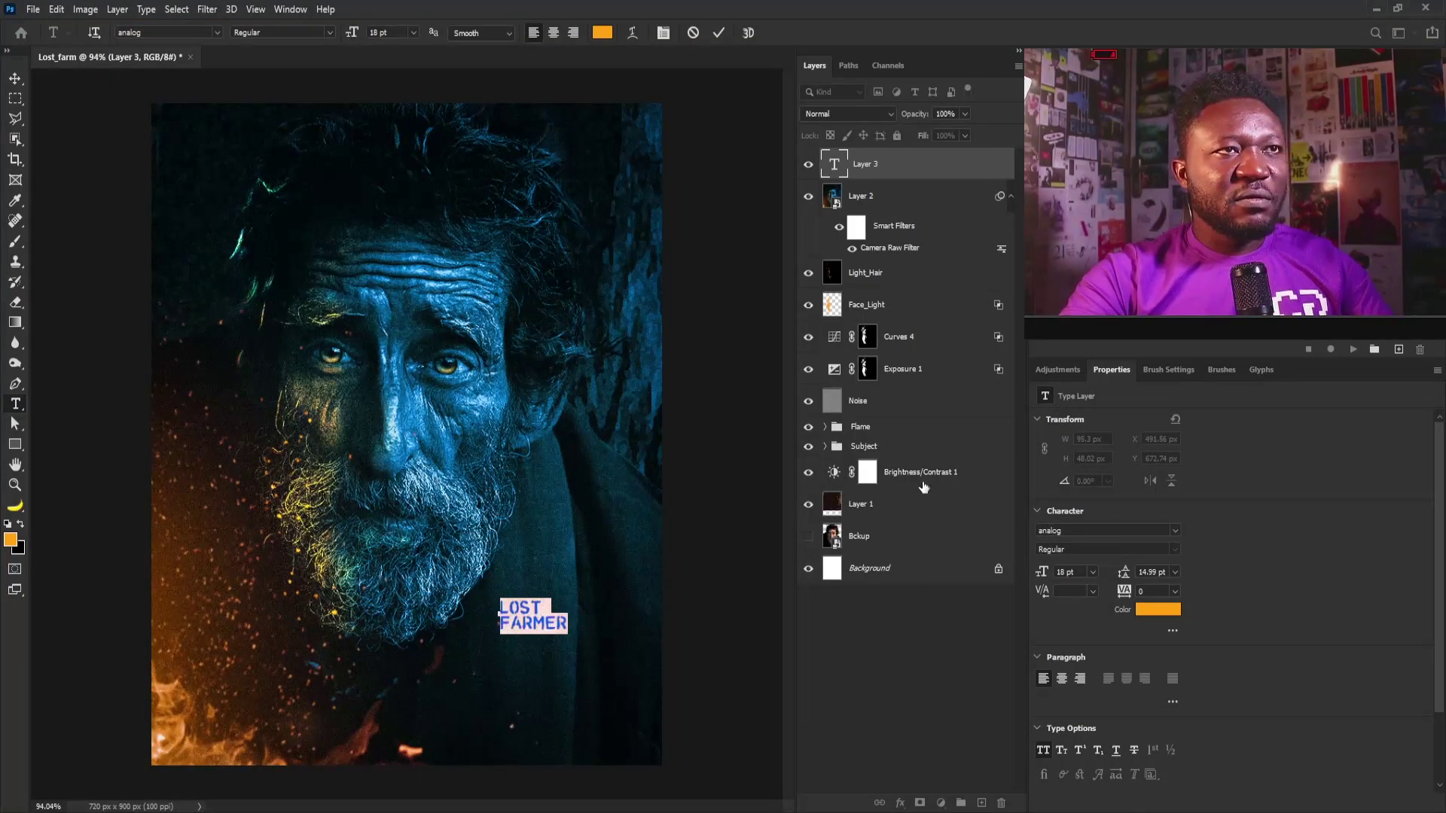
Set the title's leading to 19 pt, right-align the text and commit it
drag(1147, 574, 1123, 579)
key(Up)
key(Up)
key(Up)
key(Up)
key(Up)
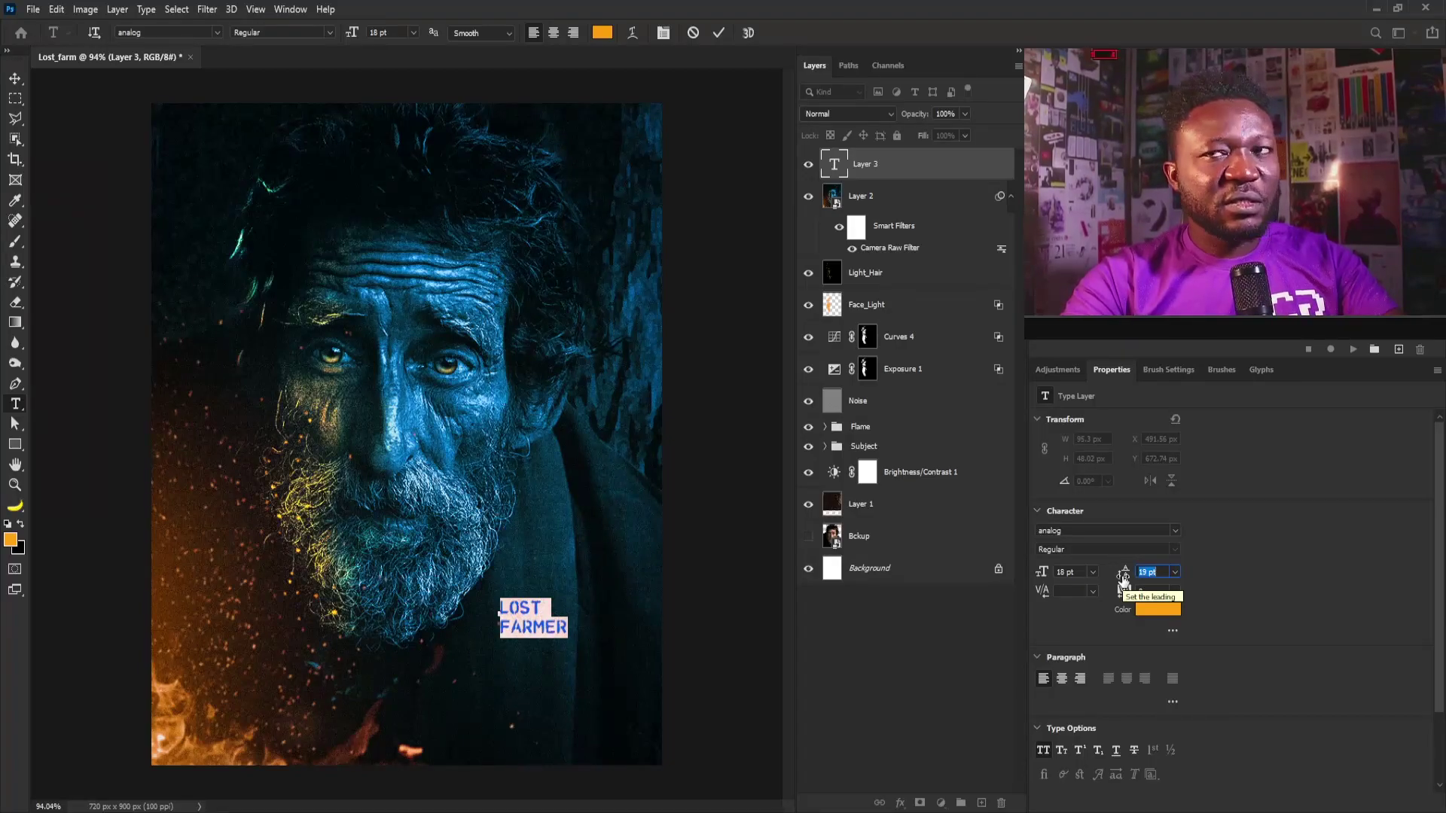
click(1078, 682)
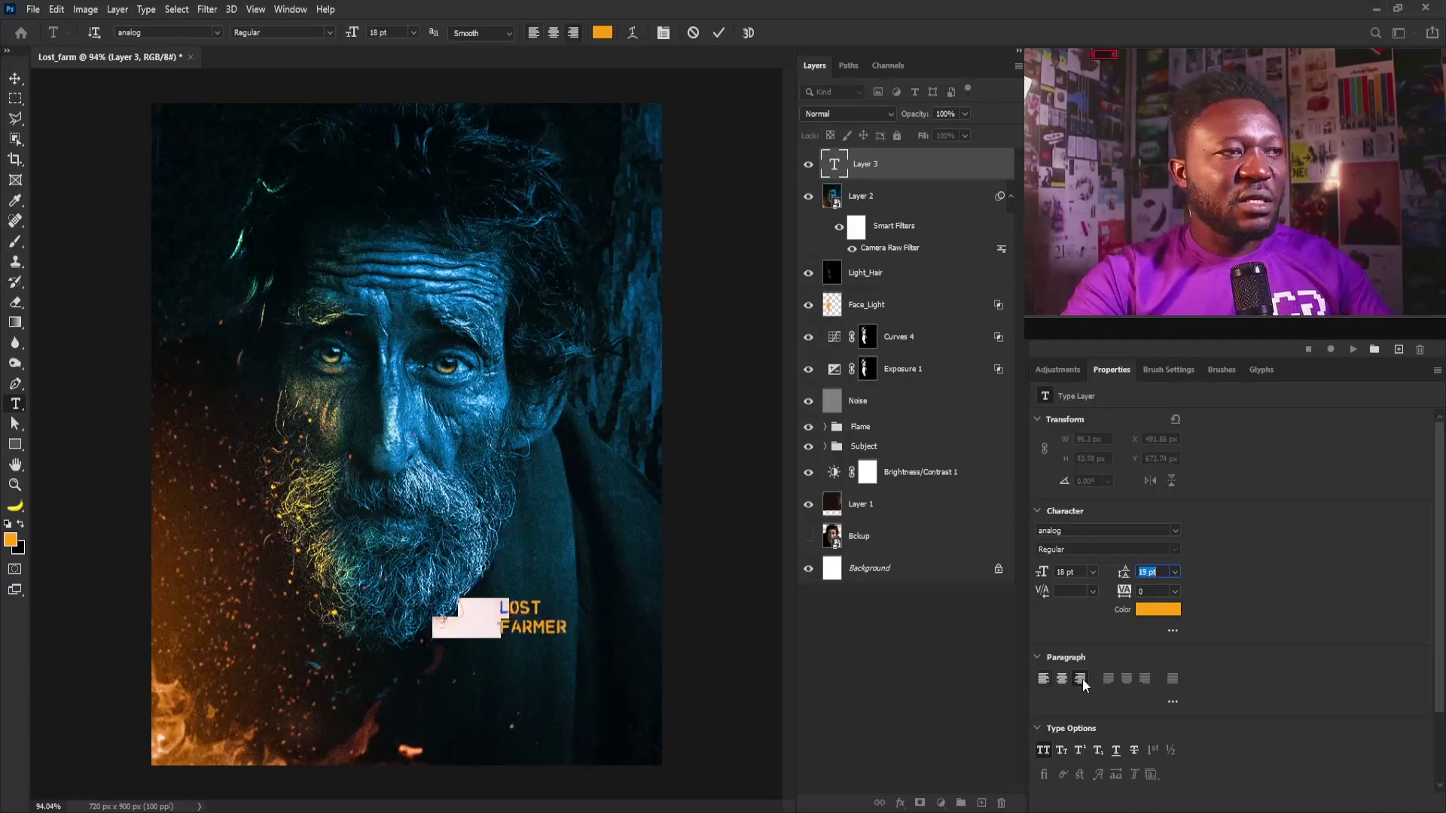
key(ctrl+Return)
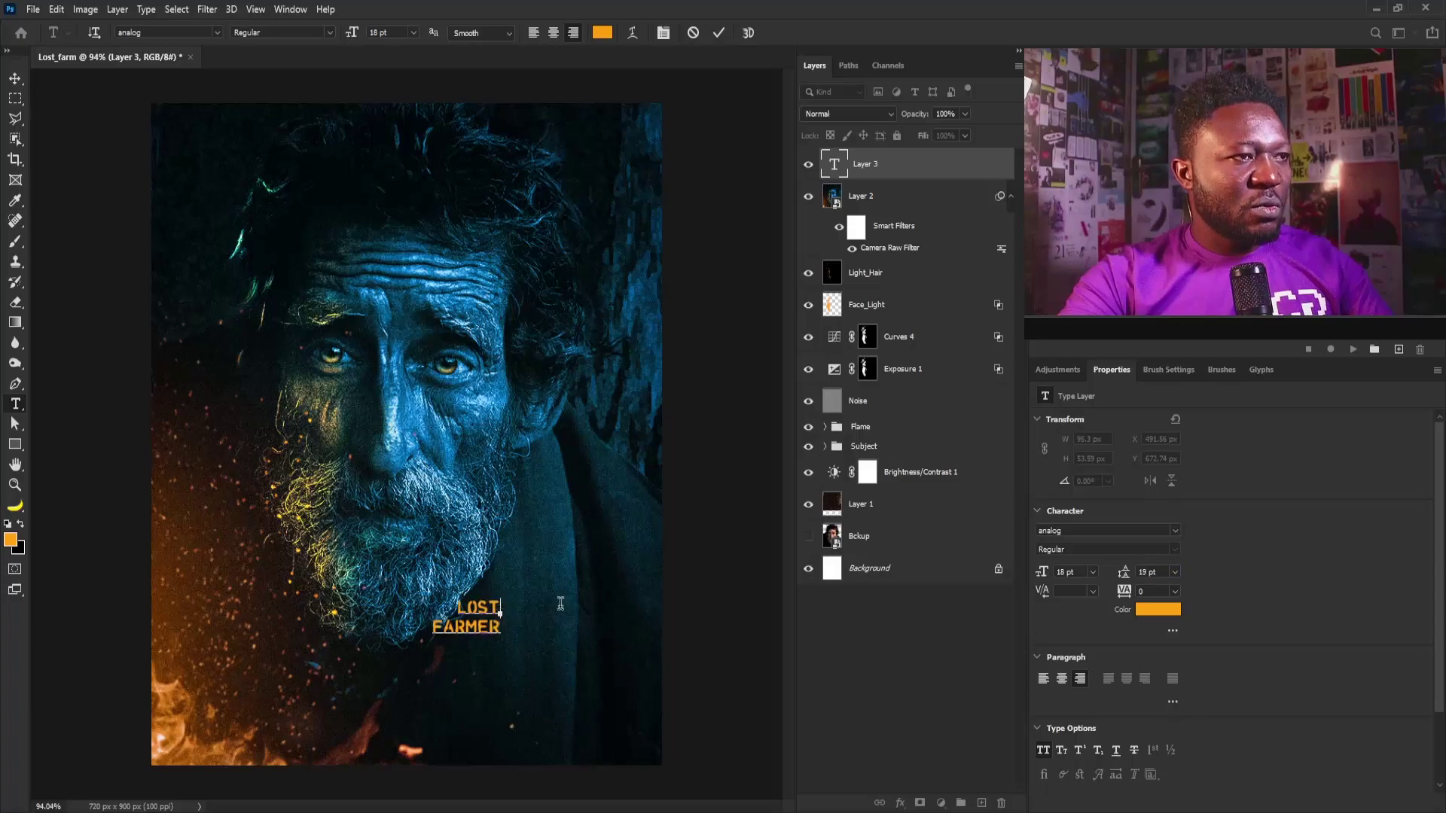
Scale the title up to about 318% and place it in the lower-right area of the portrait
click(15, 78)
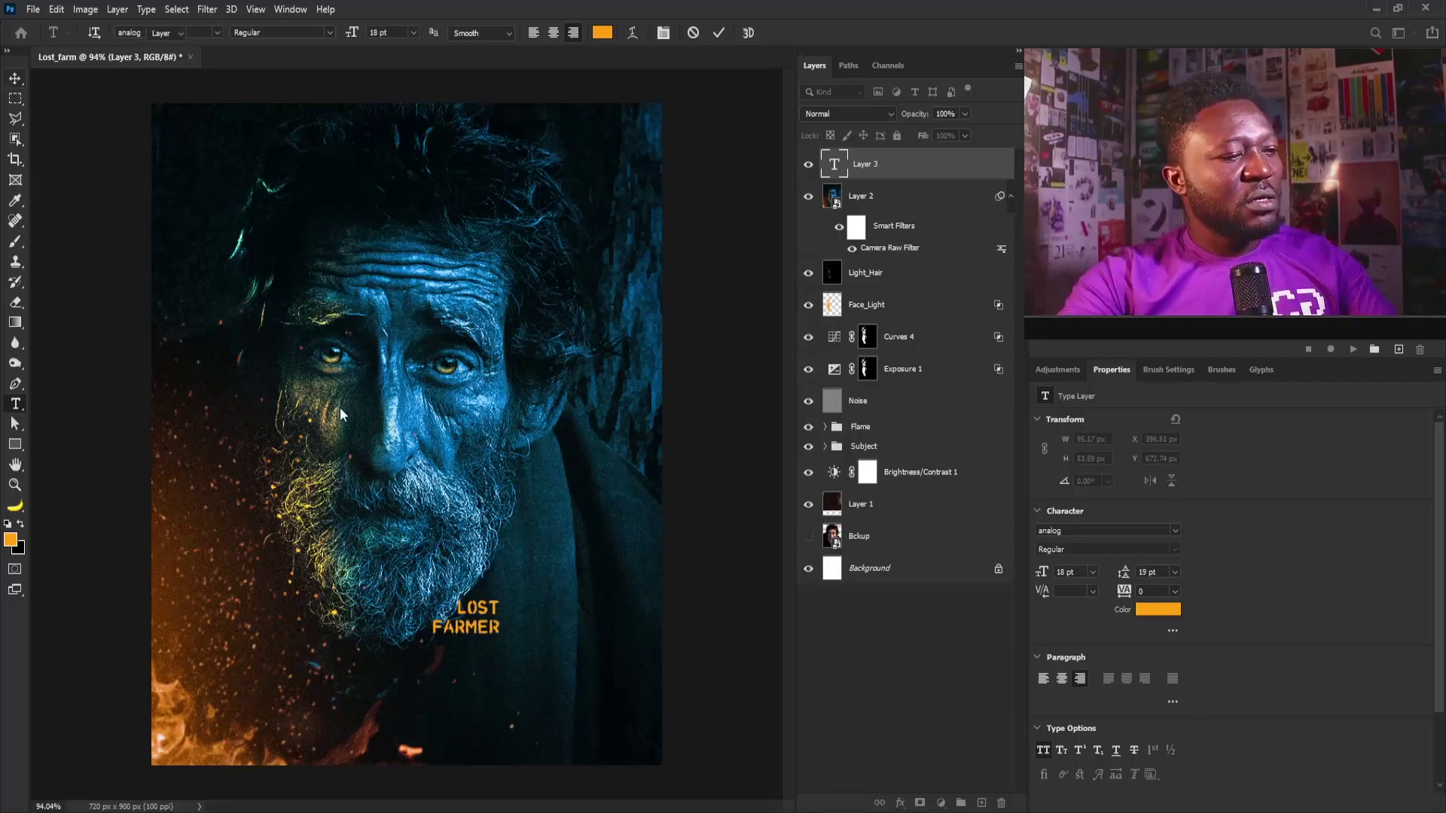
key(ctrl+t)
drag(526, 570, 581, 539)
drag(511, 637, 559, 663)
key(Return)
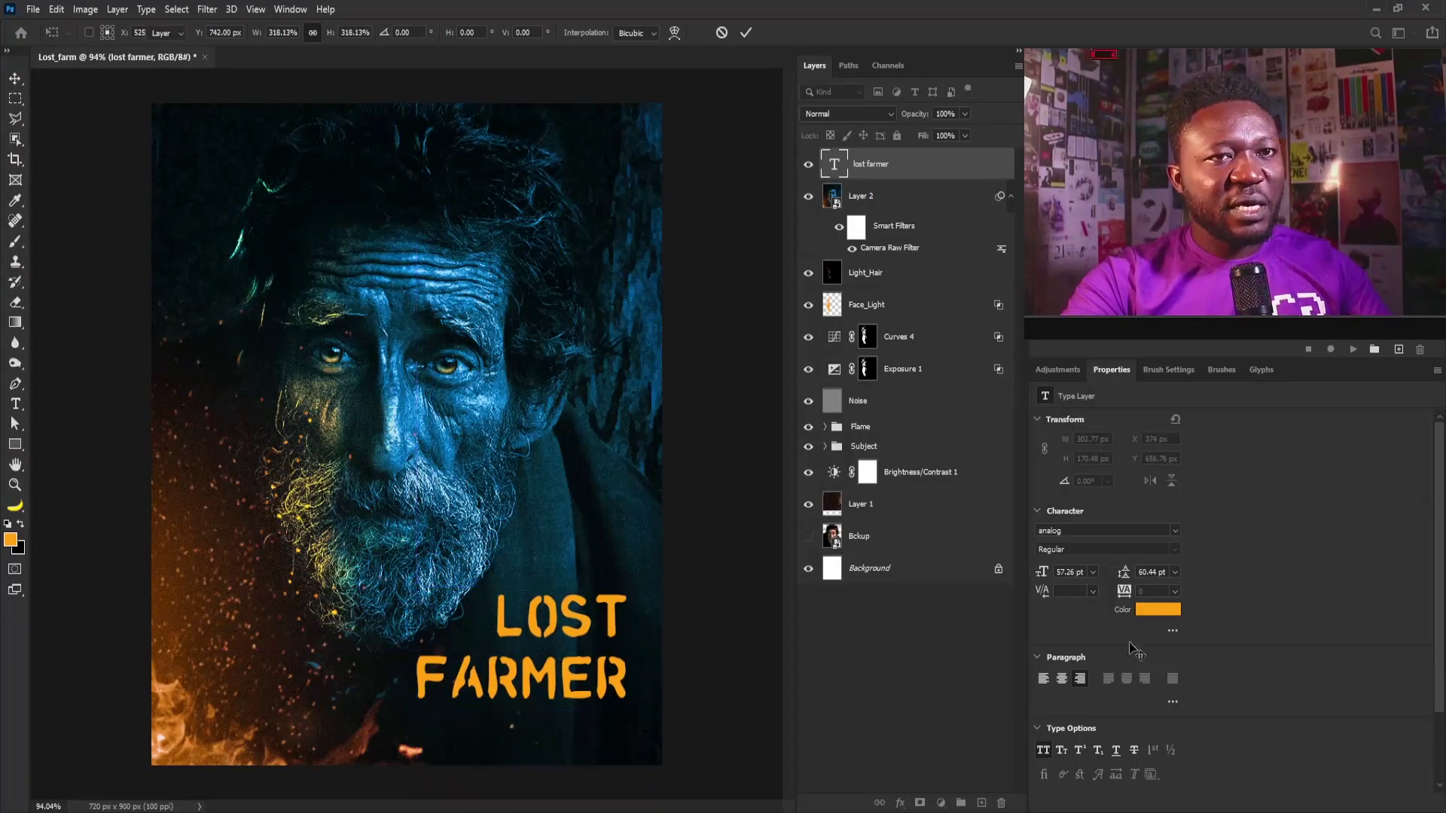
Change the title's text color to light orange ffc364 and move the title slightly upward
click(1158, 609)
drag(787, 486, 740, 471)
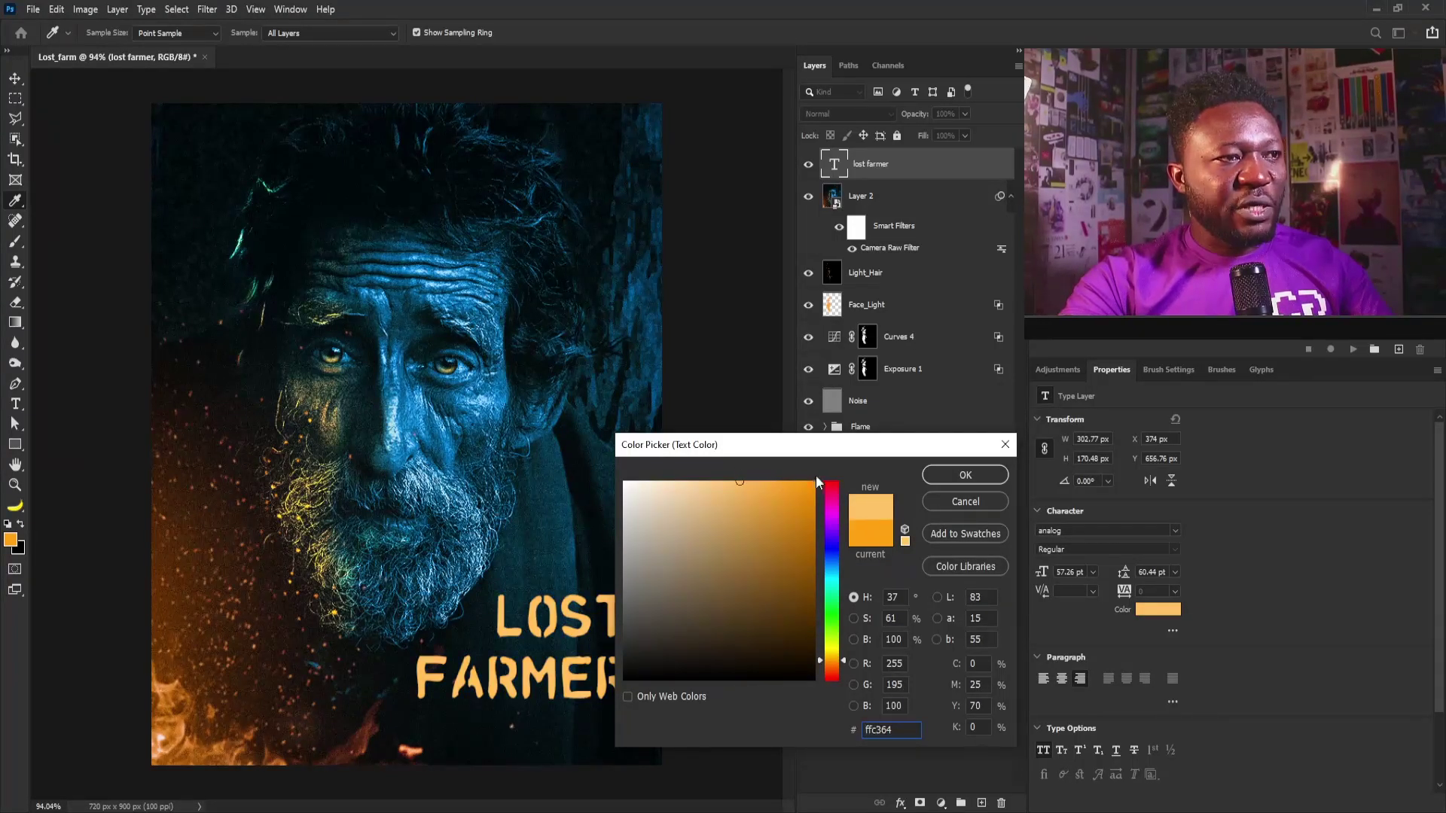
click(972, 471)
drag(641, 627, 603, 616)
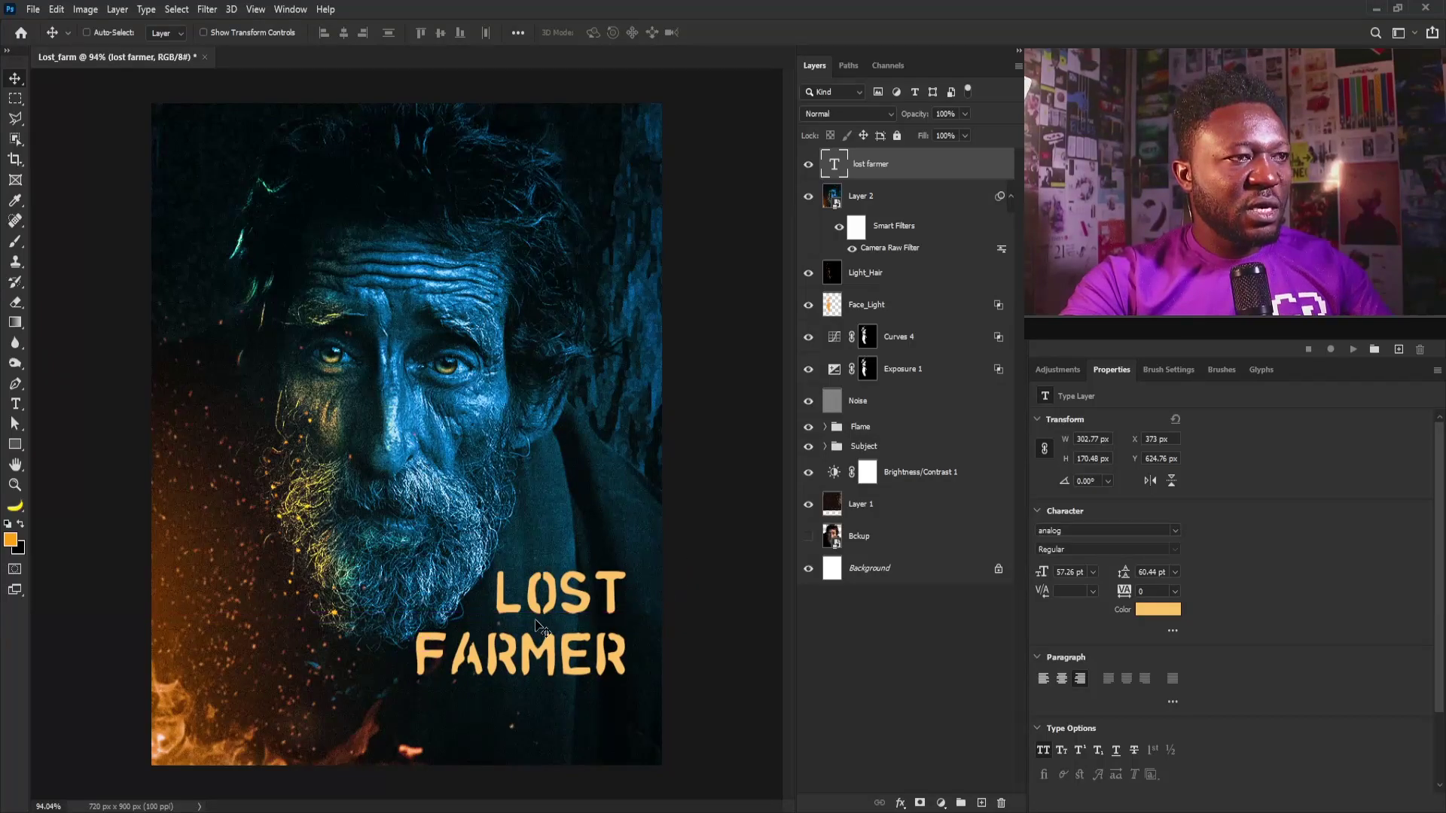
Add a separate text line "4 FEBRUARY" below the LOST FARMER title
click(15, 405)
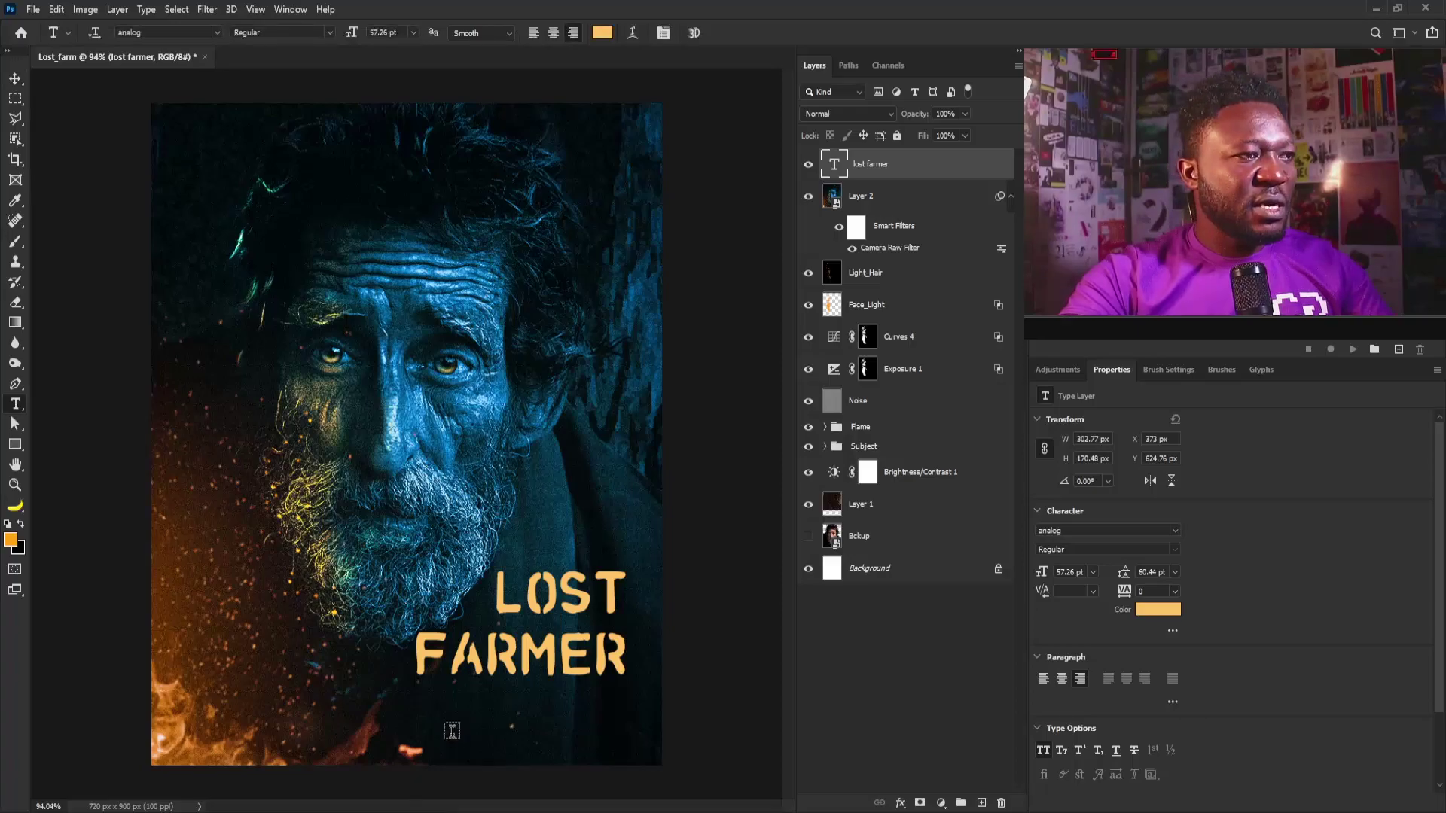
click(450, 717)
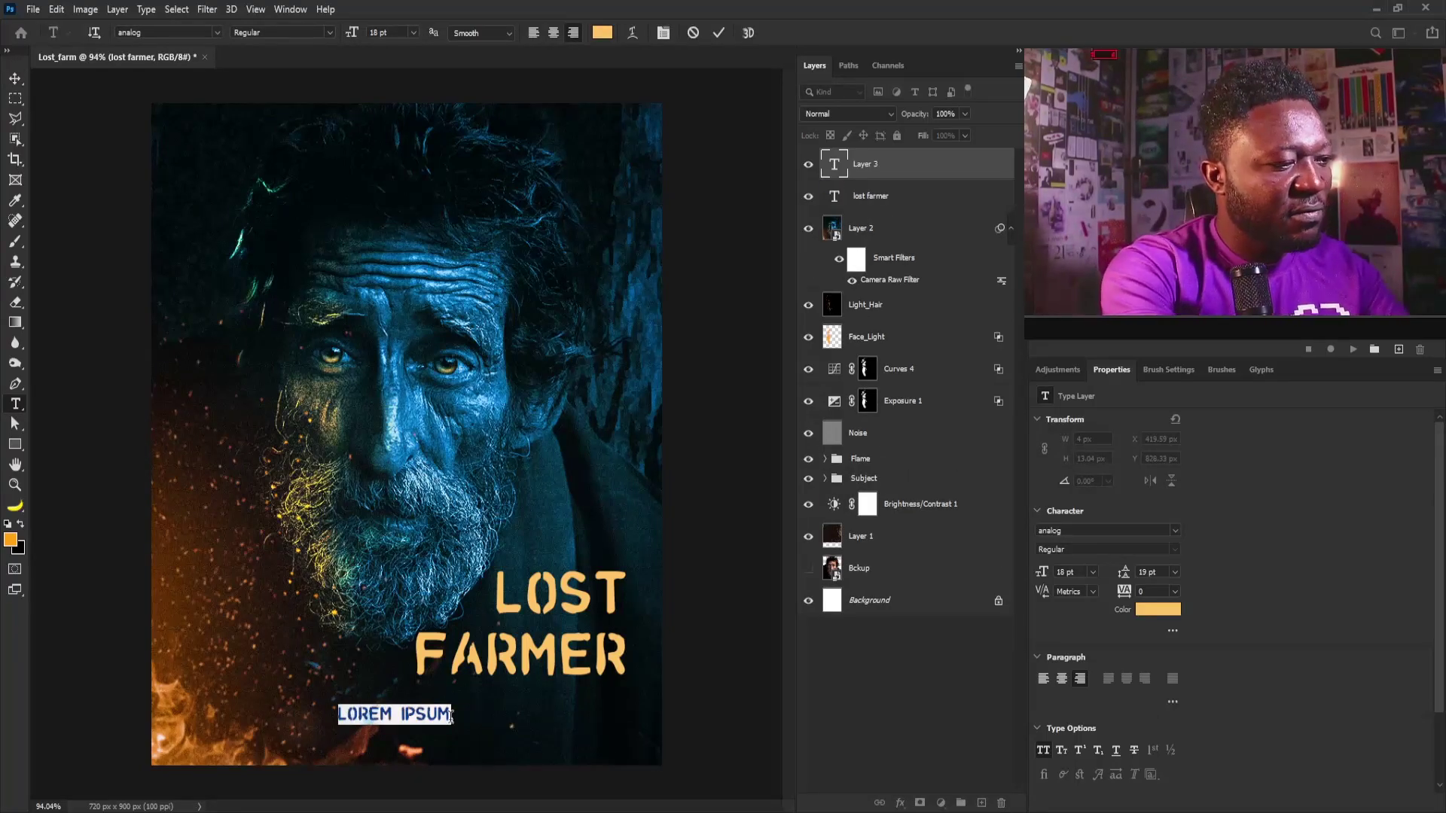
text(A)
text(fe)
Set the date line's font to Gotham Bold and align it under the title's left edge
click(217, 33)
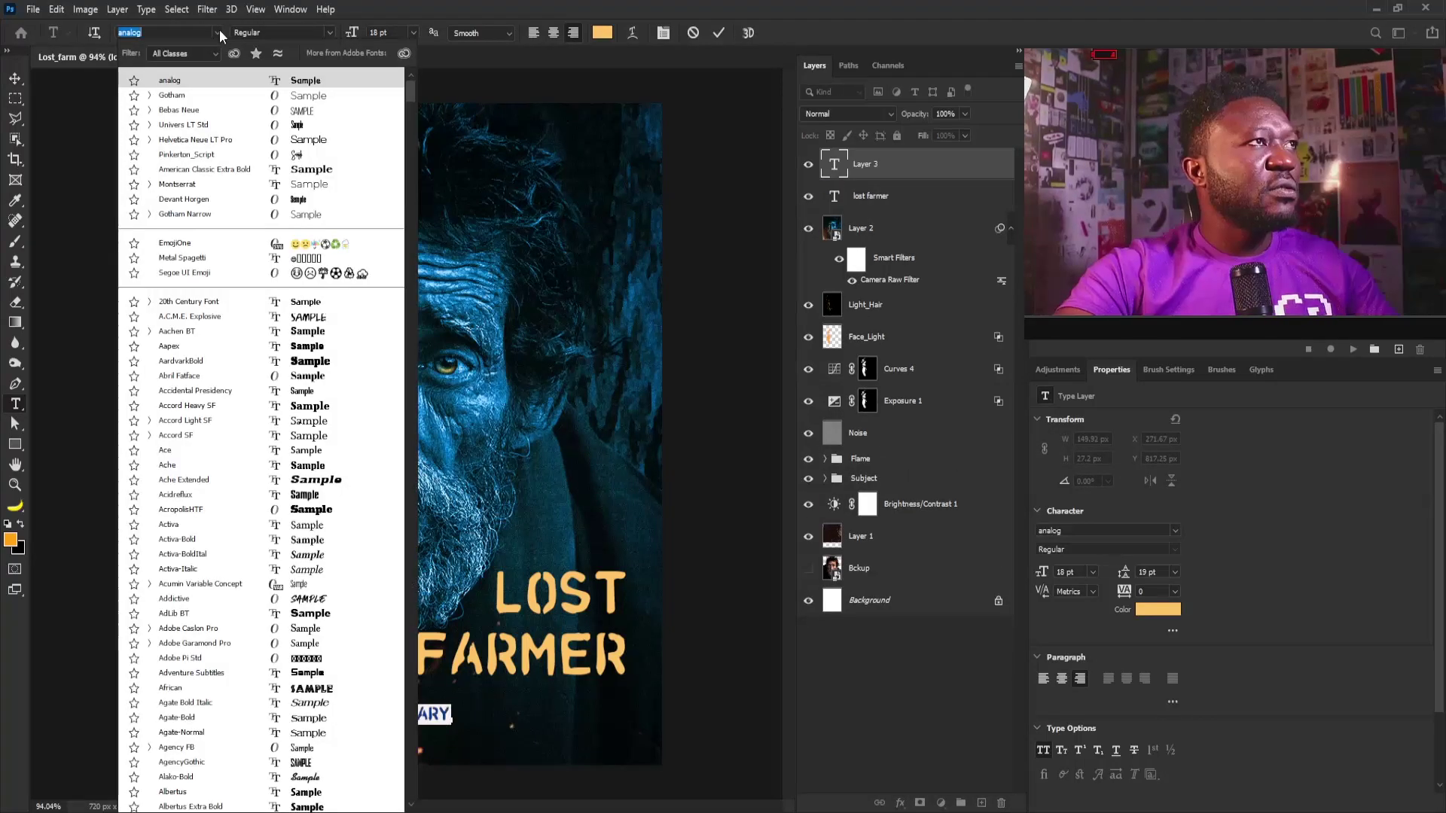
click(278, 96)
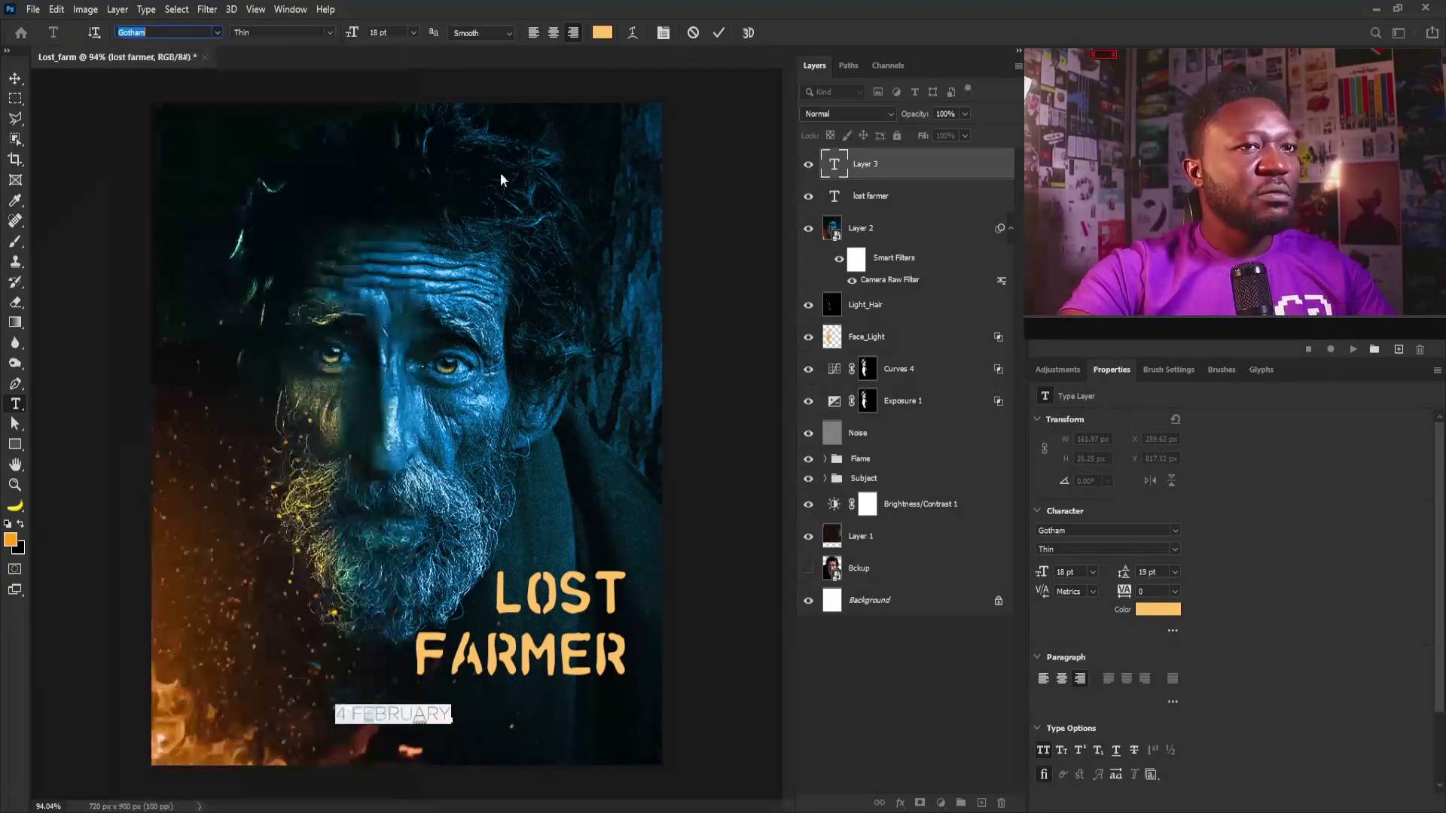
click(1177, 554)
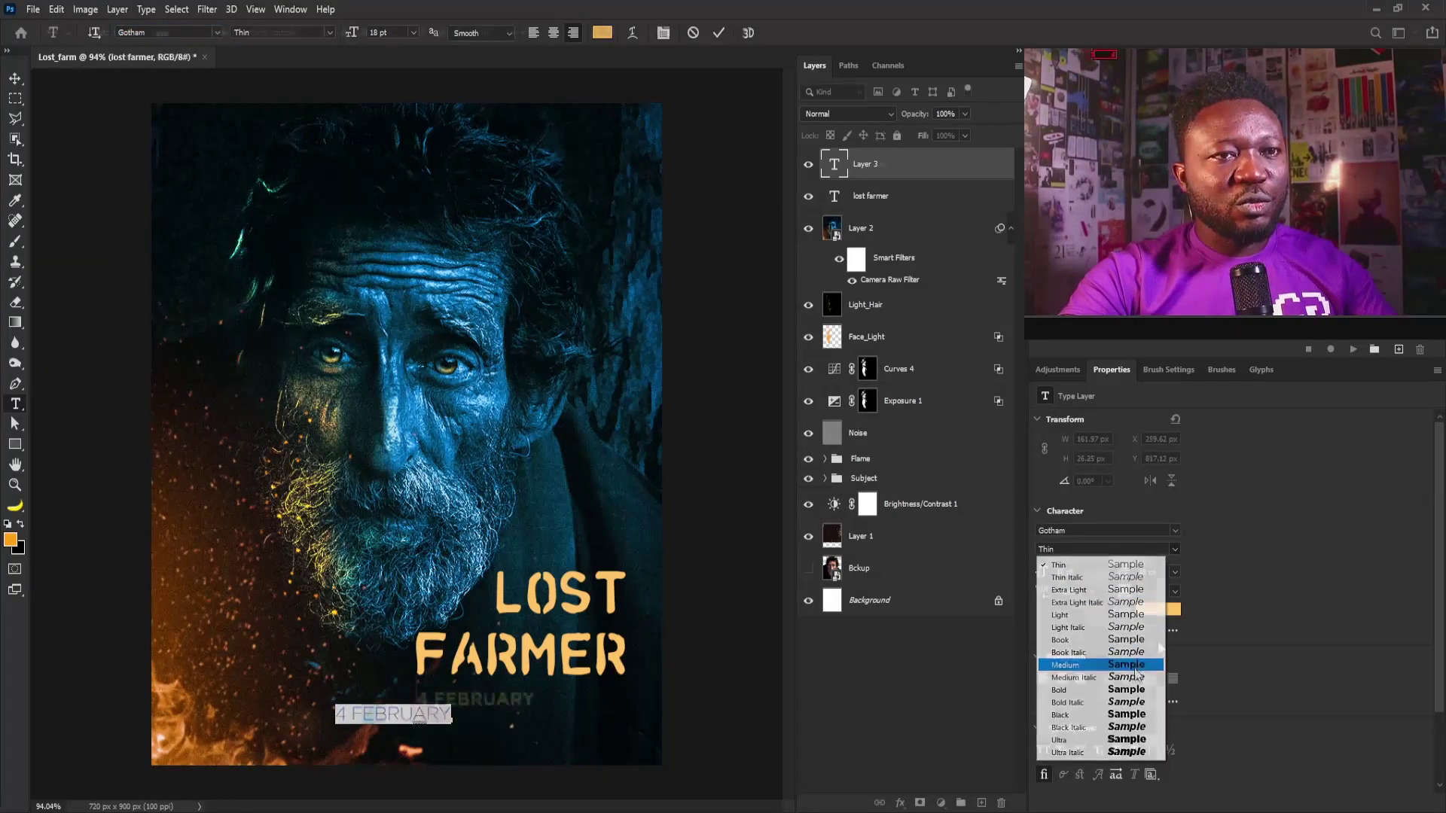
click(1149, 628)
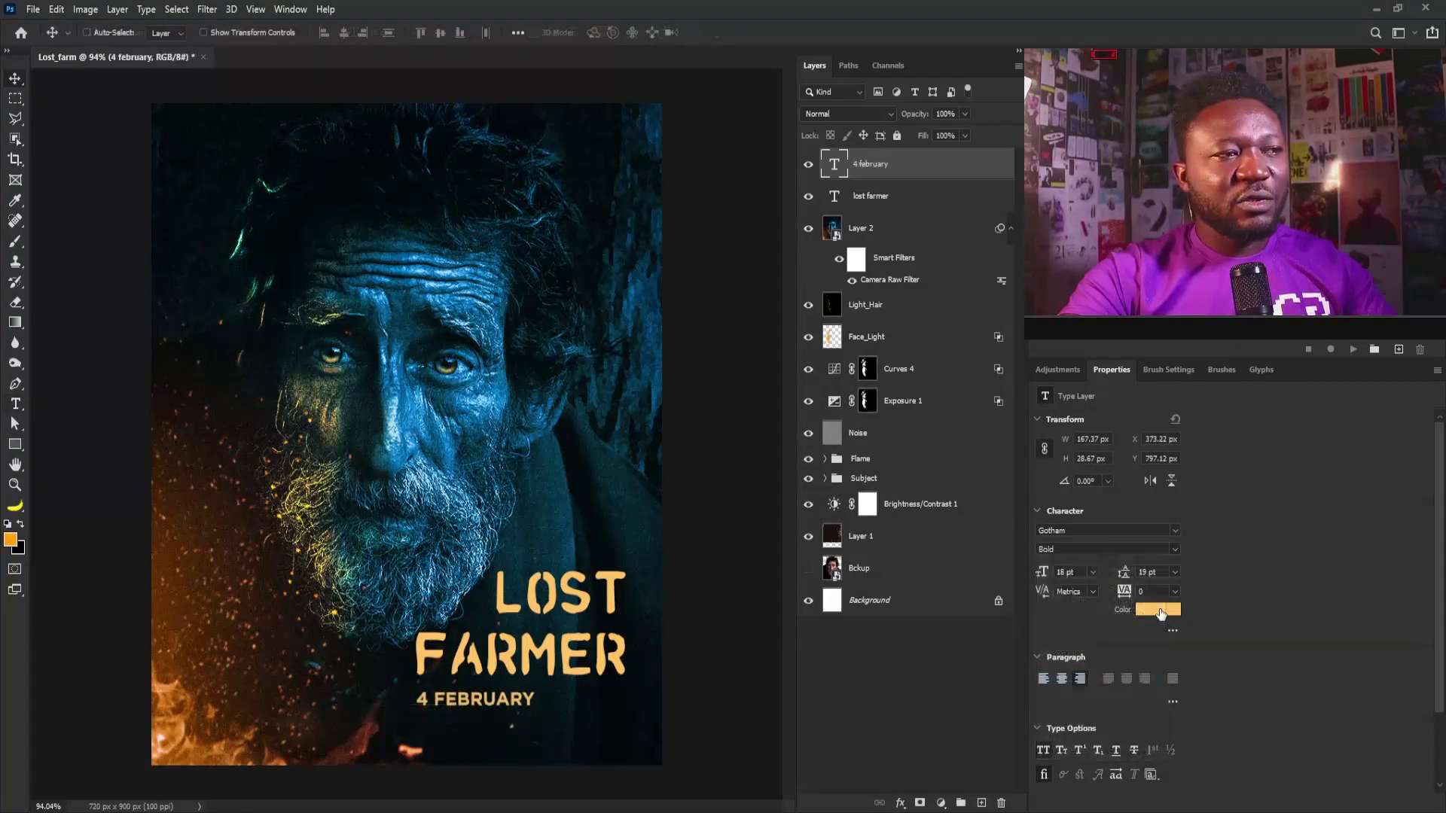
Change the 4 FEBRUARY line's text color to light gray c8c8c8
click(1149, 612)
click(623, 543)
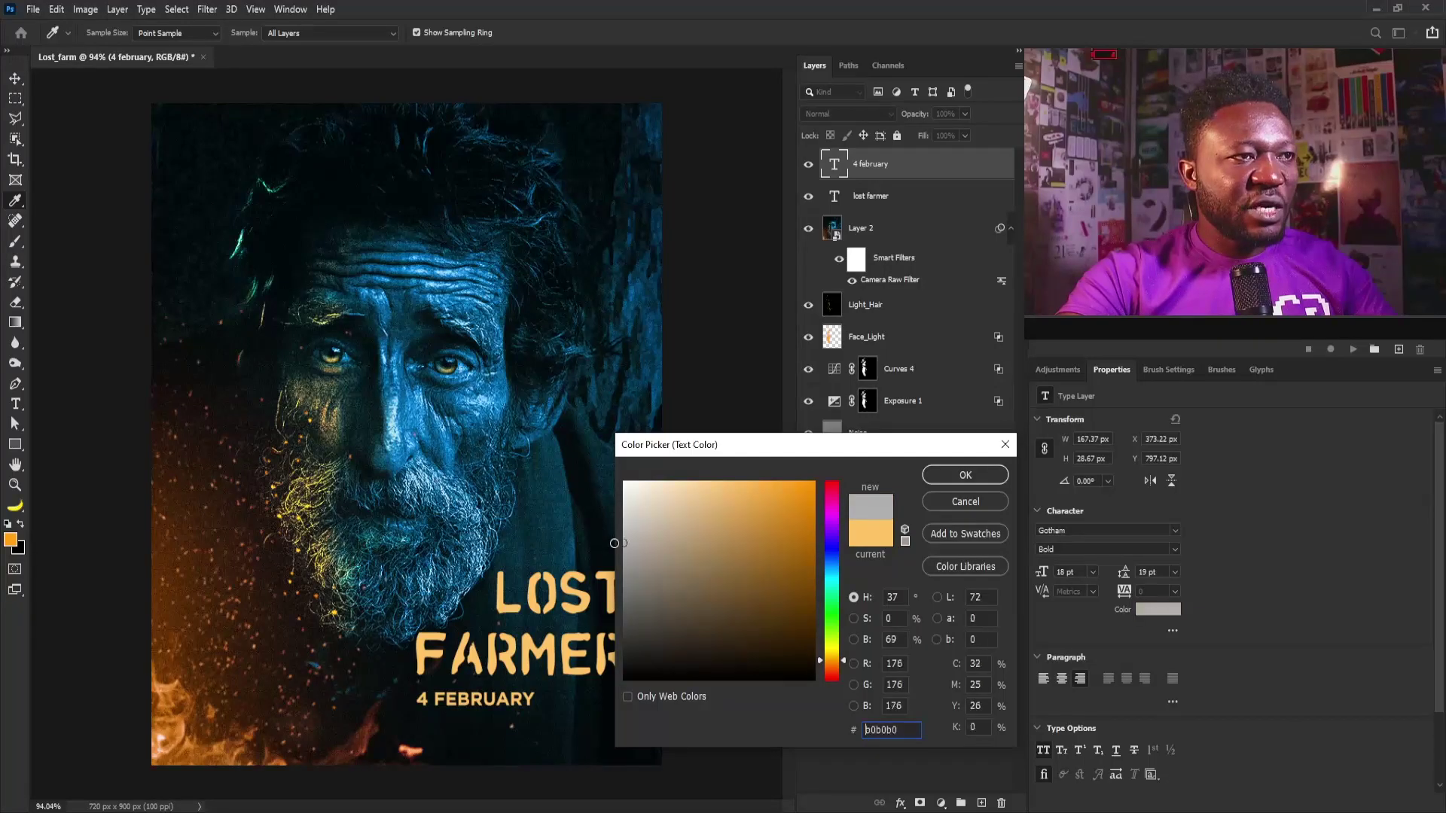
click(619, 530)
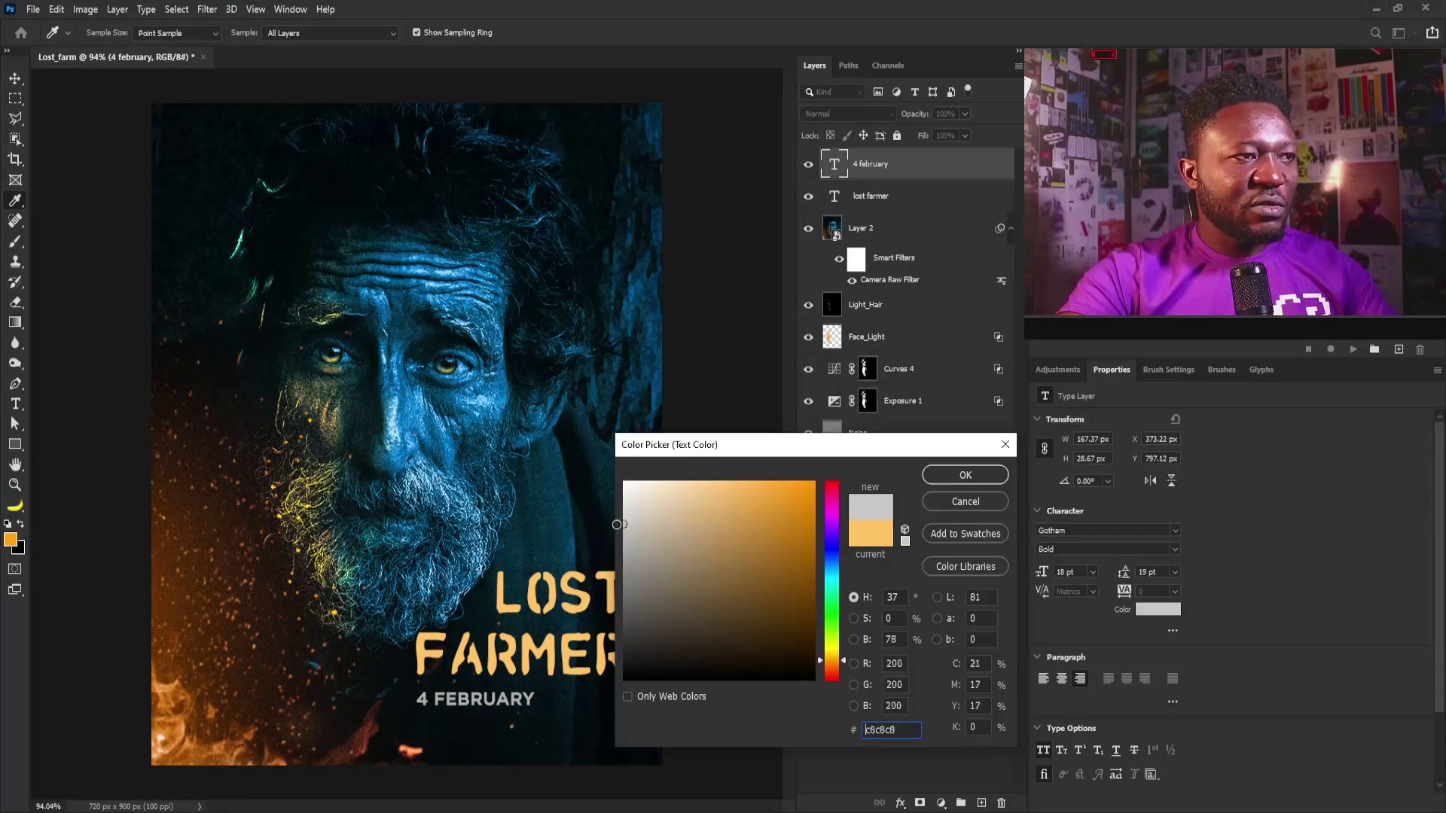
click(964, 475)
Scale the 4 FEBRUARY line down to about 80%, keeping it under the title's left edge
key(ctrl+t)
drag(538, 711, 516, 704)
key(Return)
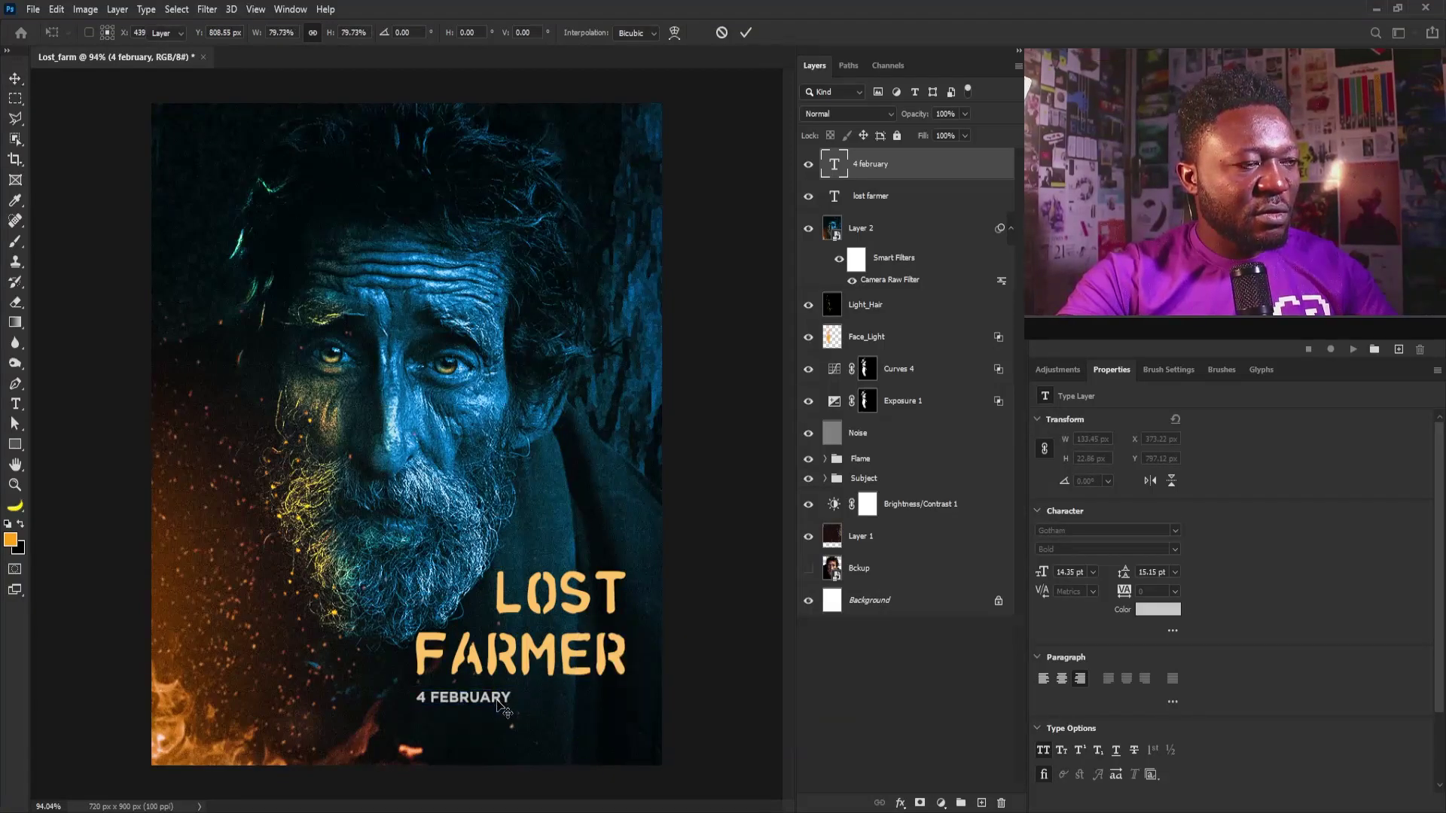
Duplicate the date line, place the copy beside it on its right, and replace its text with METPLIX
key(ctrl+j)
drag(486, 705, 561, 702)
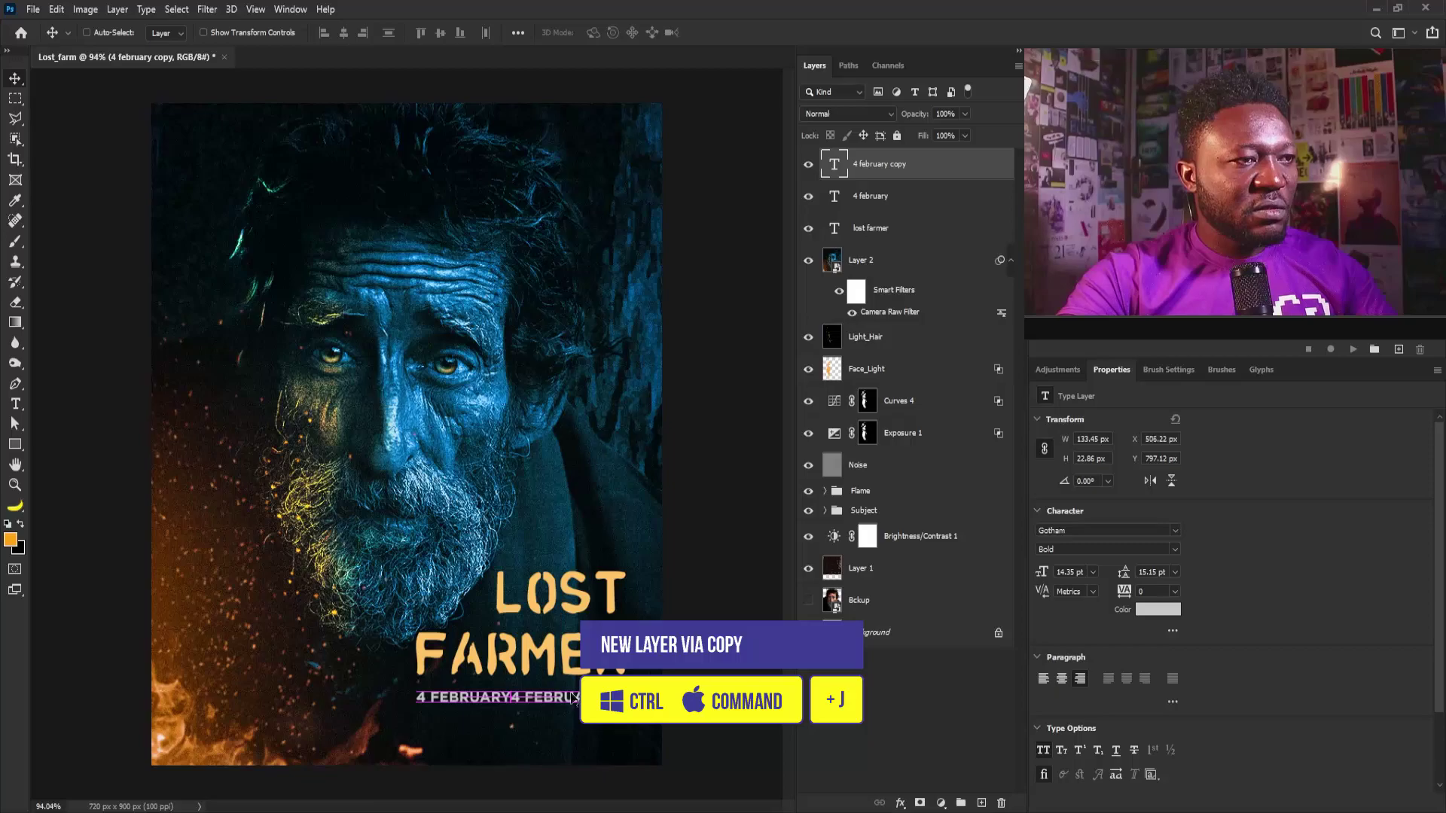
double_click(543, 698)
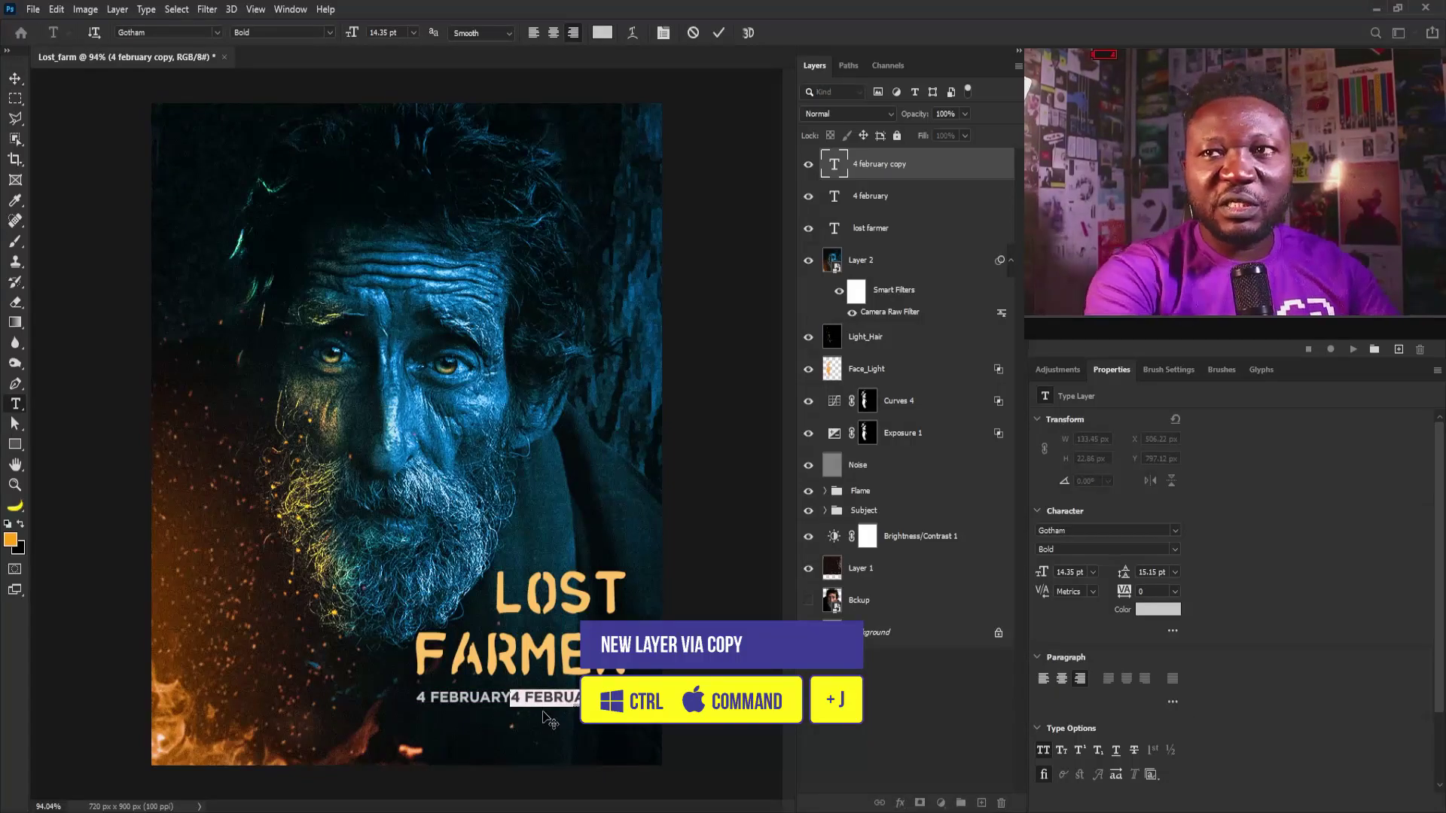
text(METPLIX)
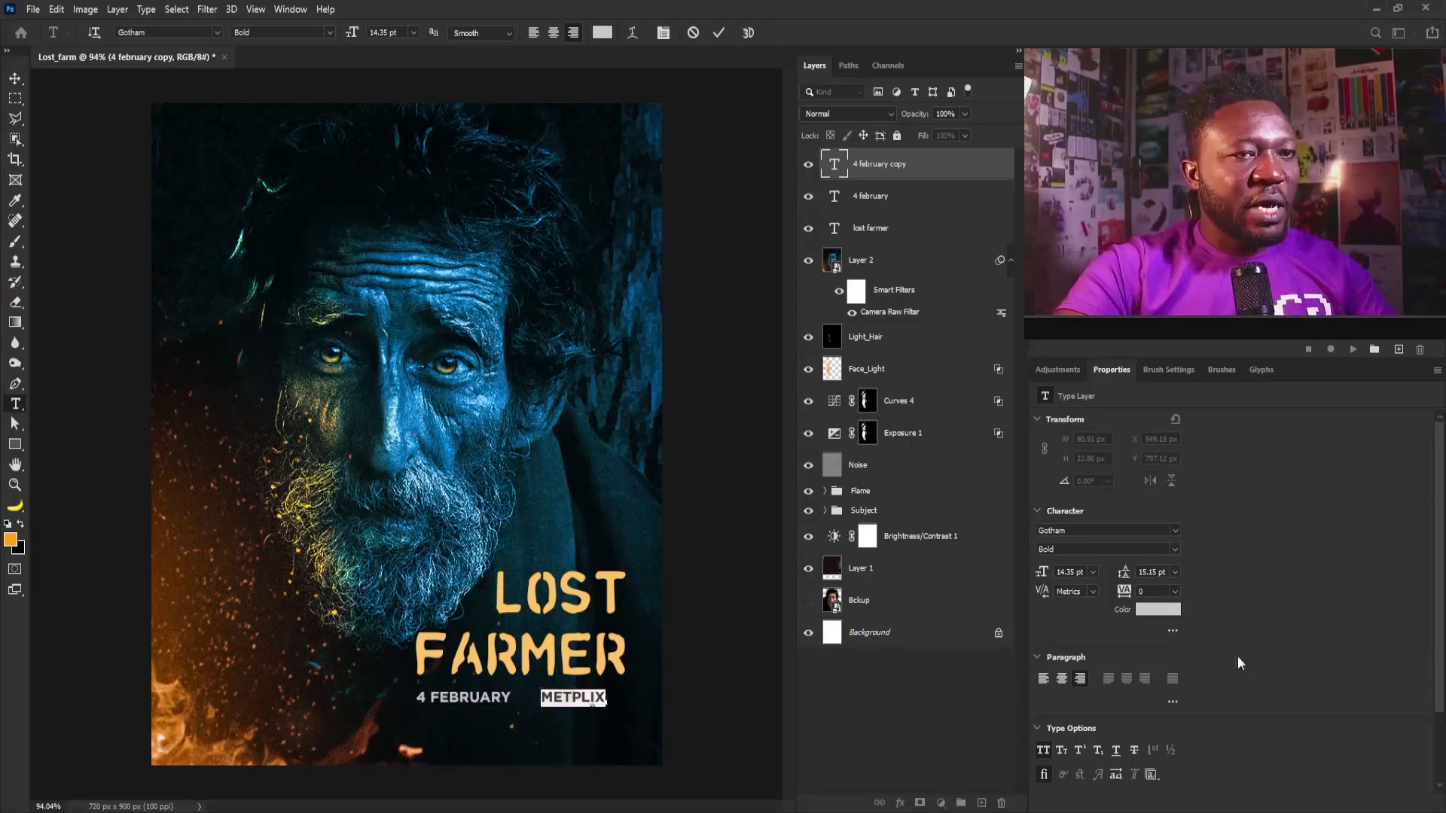
Change the METPLIX text color to bright red, about f81c1c
click(1162, 610)
click(818, 495)
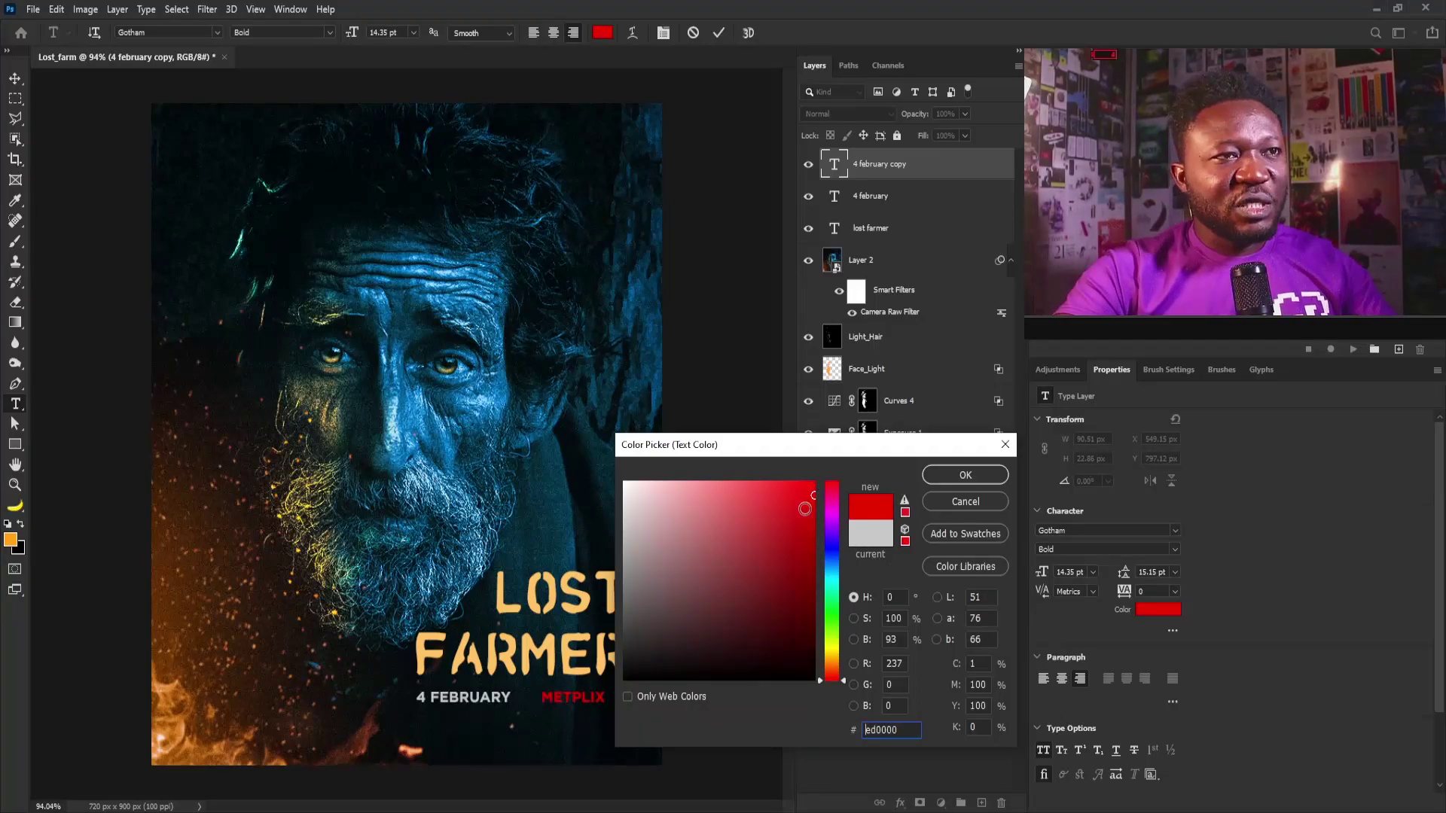
click(793, 500)
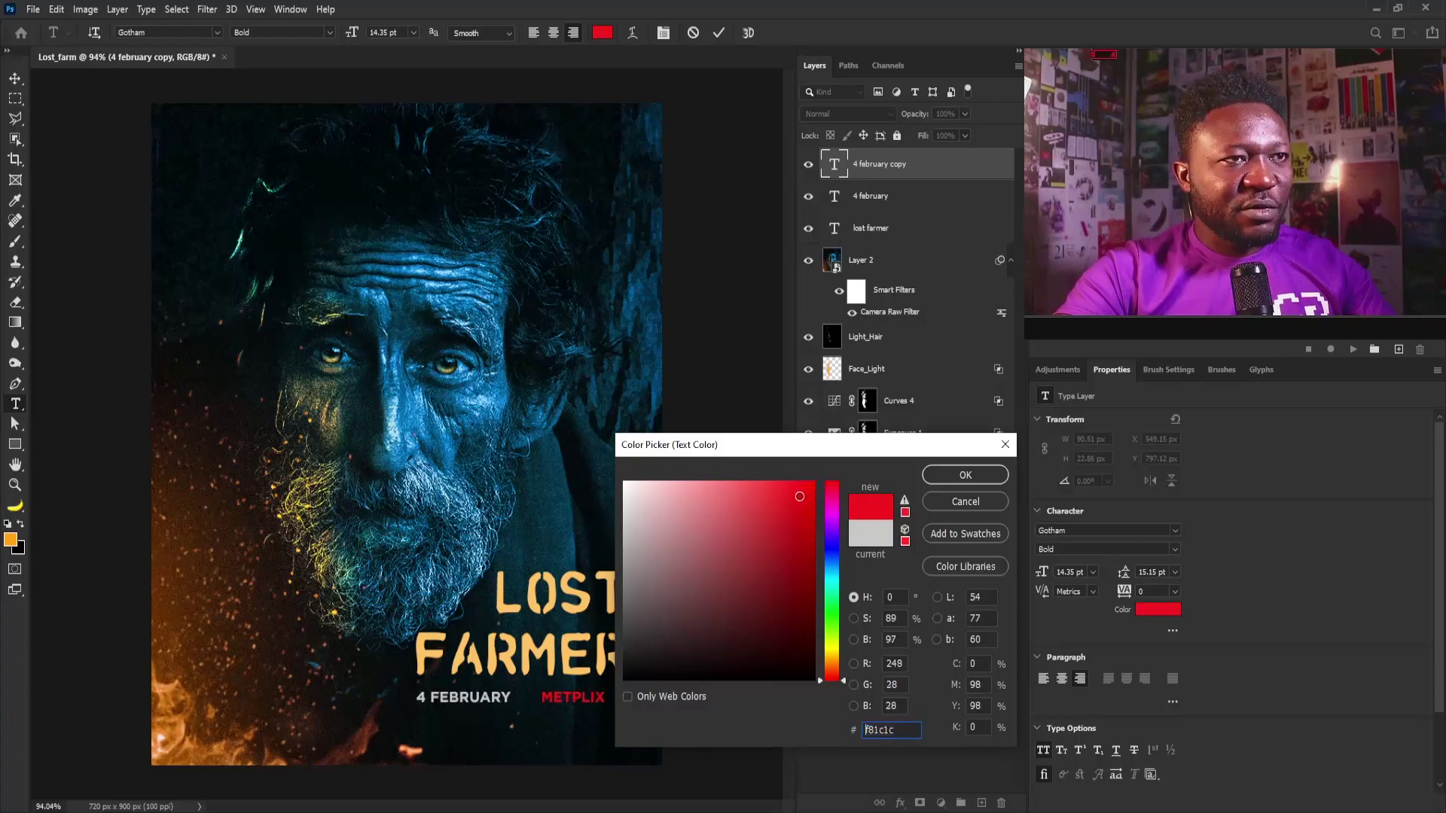
click(948, 475)
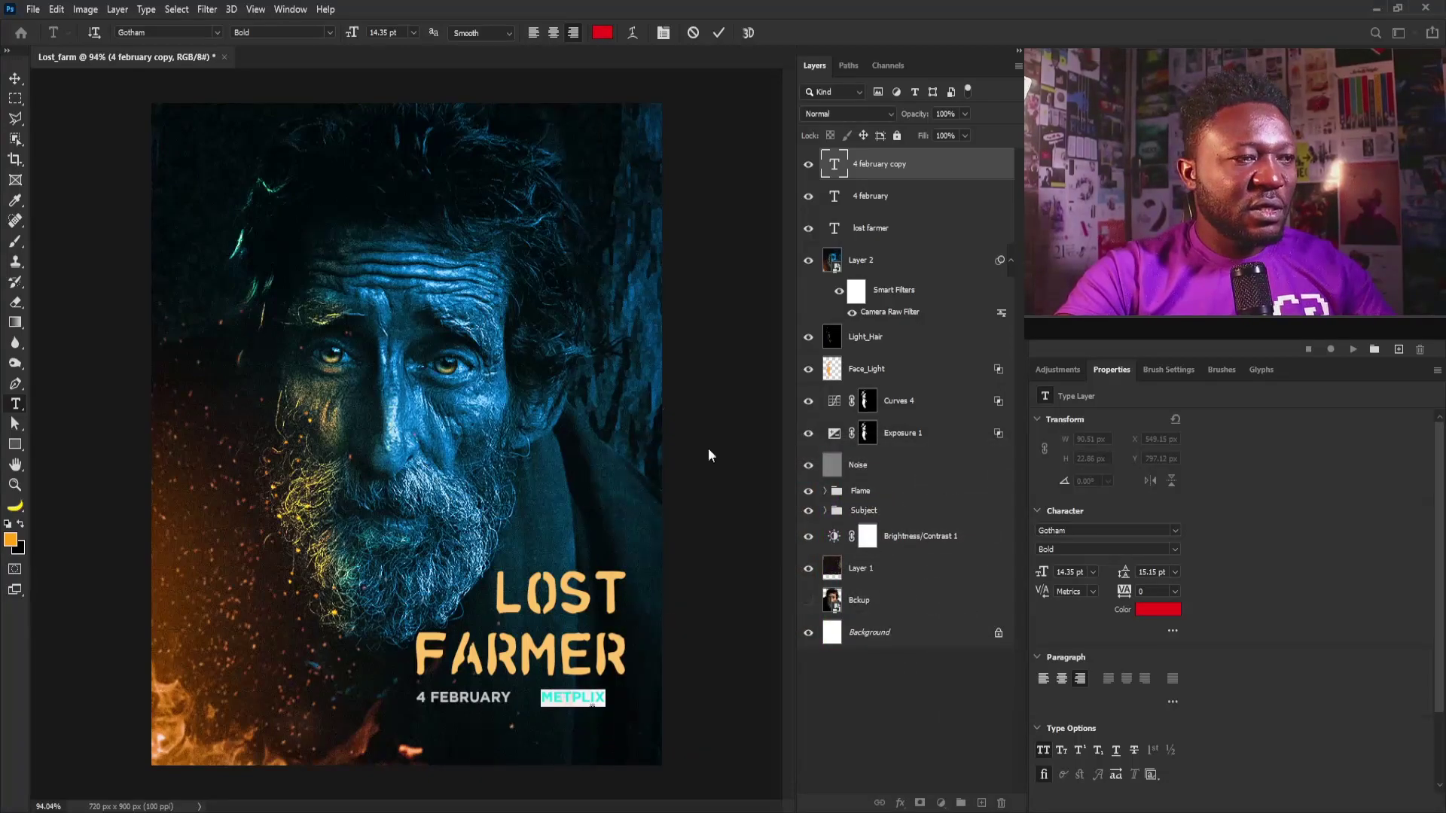
Align METPLIX under the title's right edge and set its font to Bebas Regular
click(15, 78)
drag(655, 721, 708, 689)
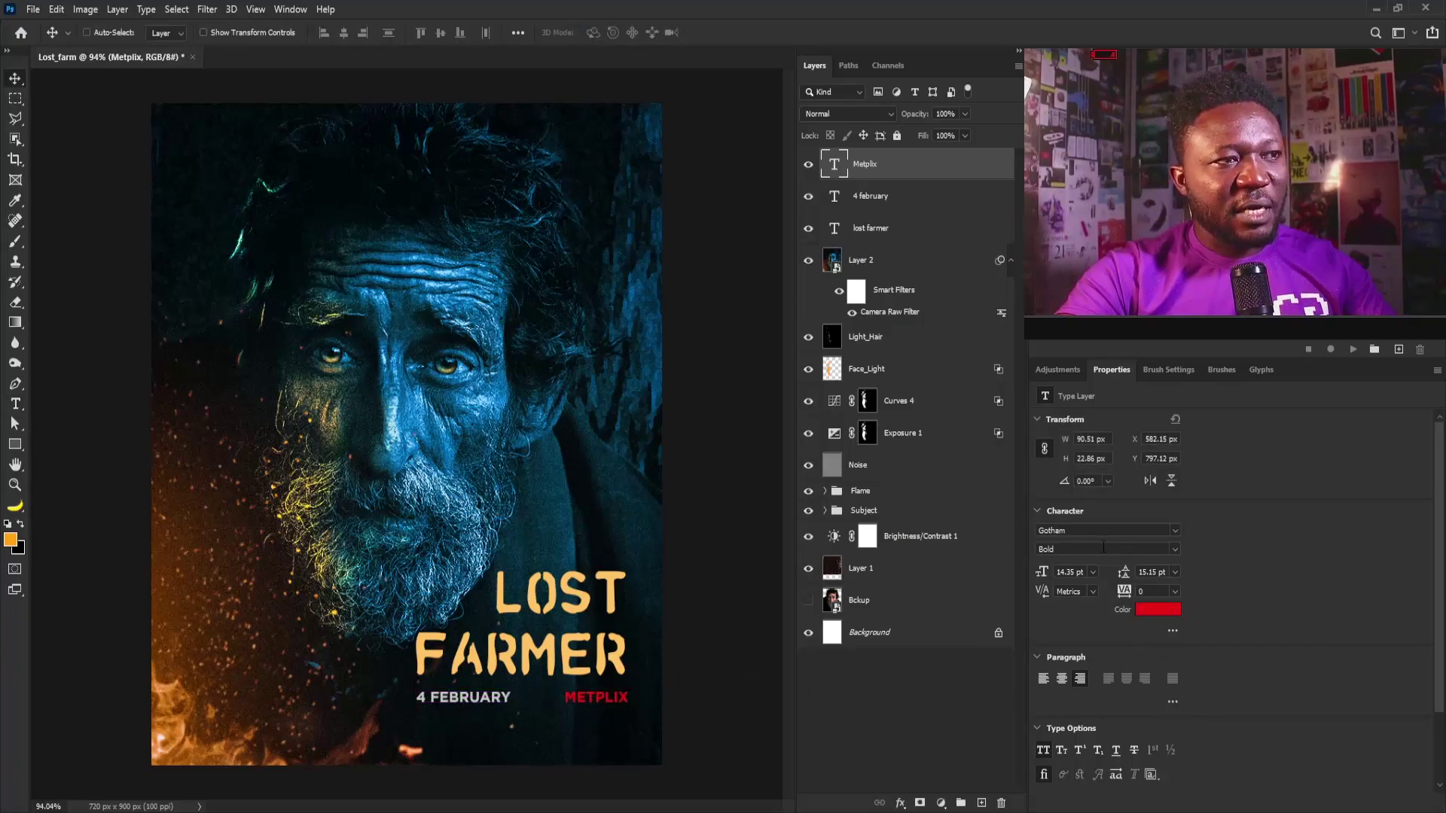
click(1092, 531)
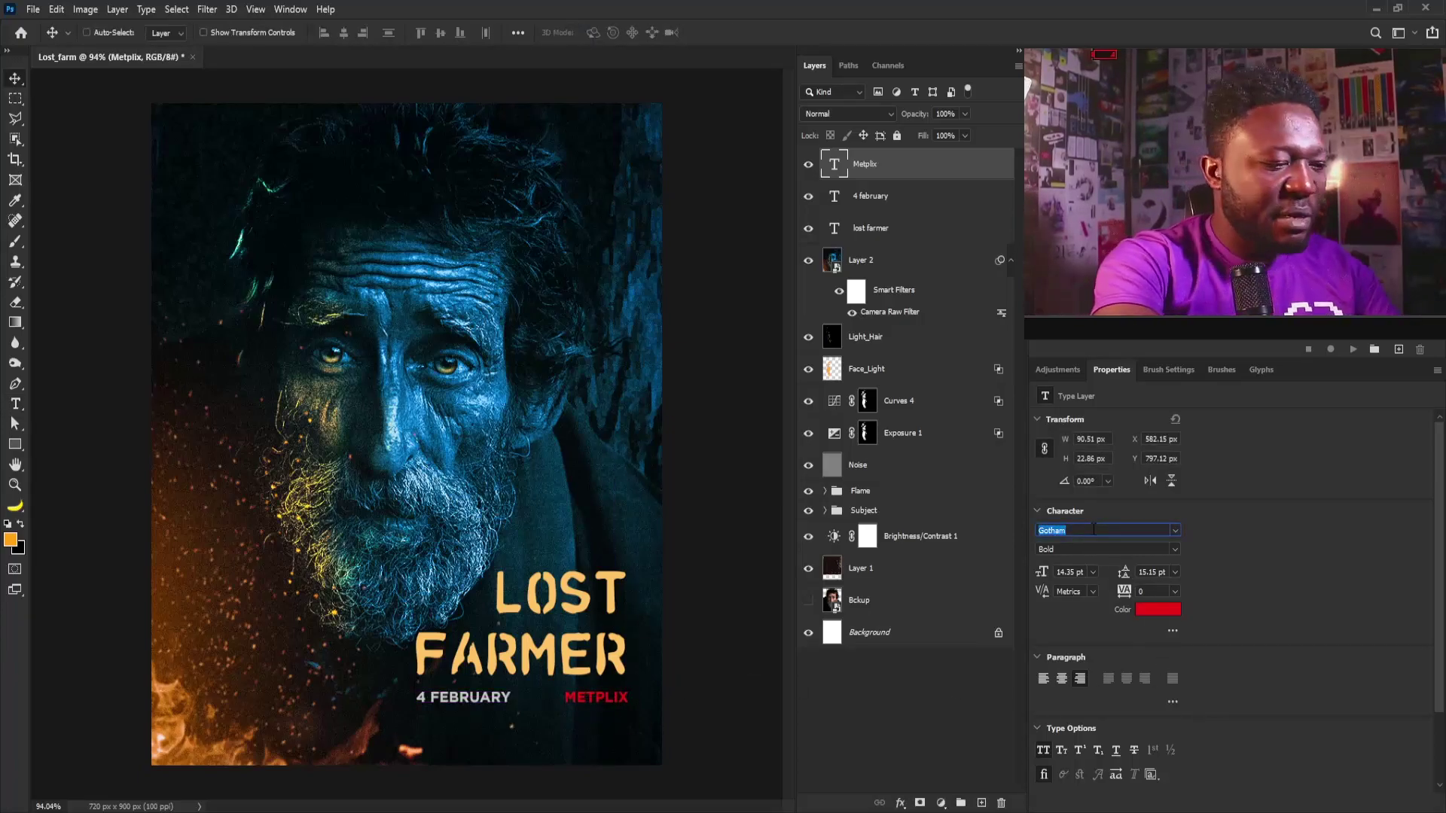
text(beb)
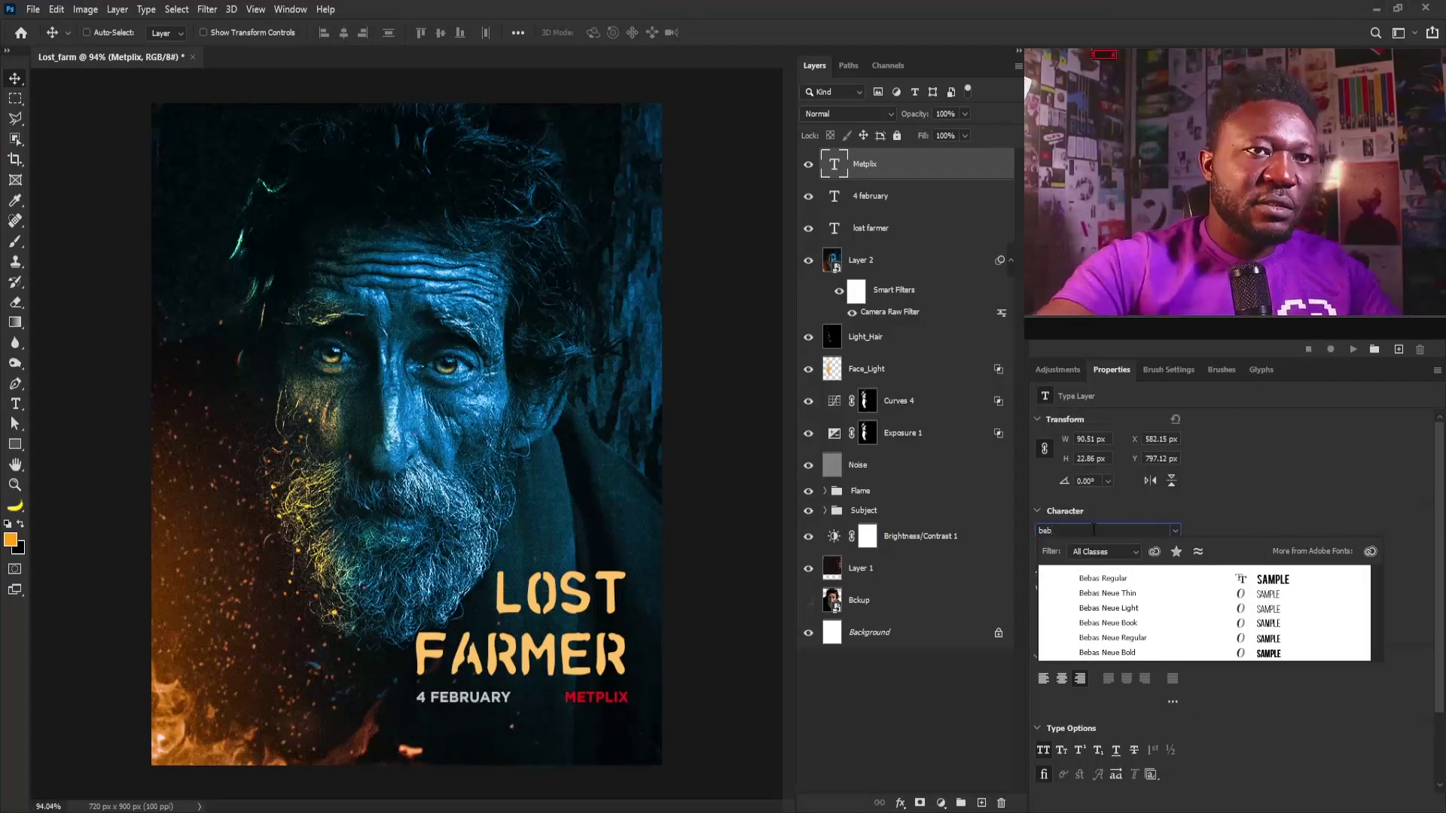
click(1286, 581)
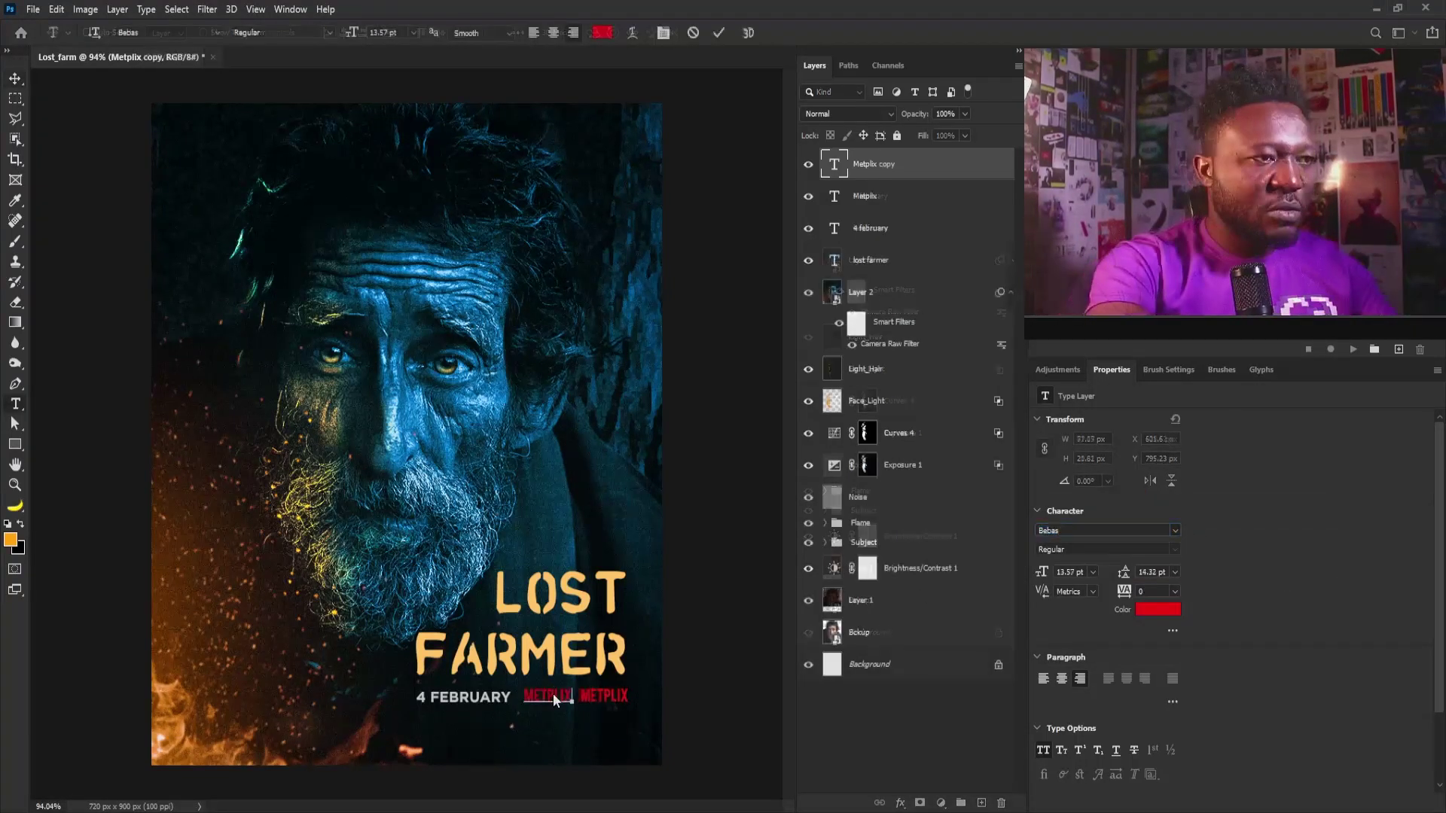
Duplicate METPLIX to its left and replace the copy's text with a vertical bar "|" as a divider before METPLIX
text(|)
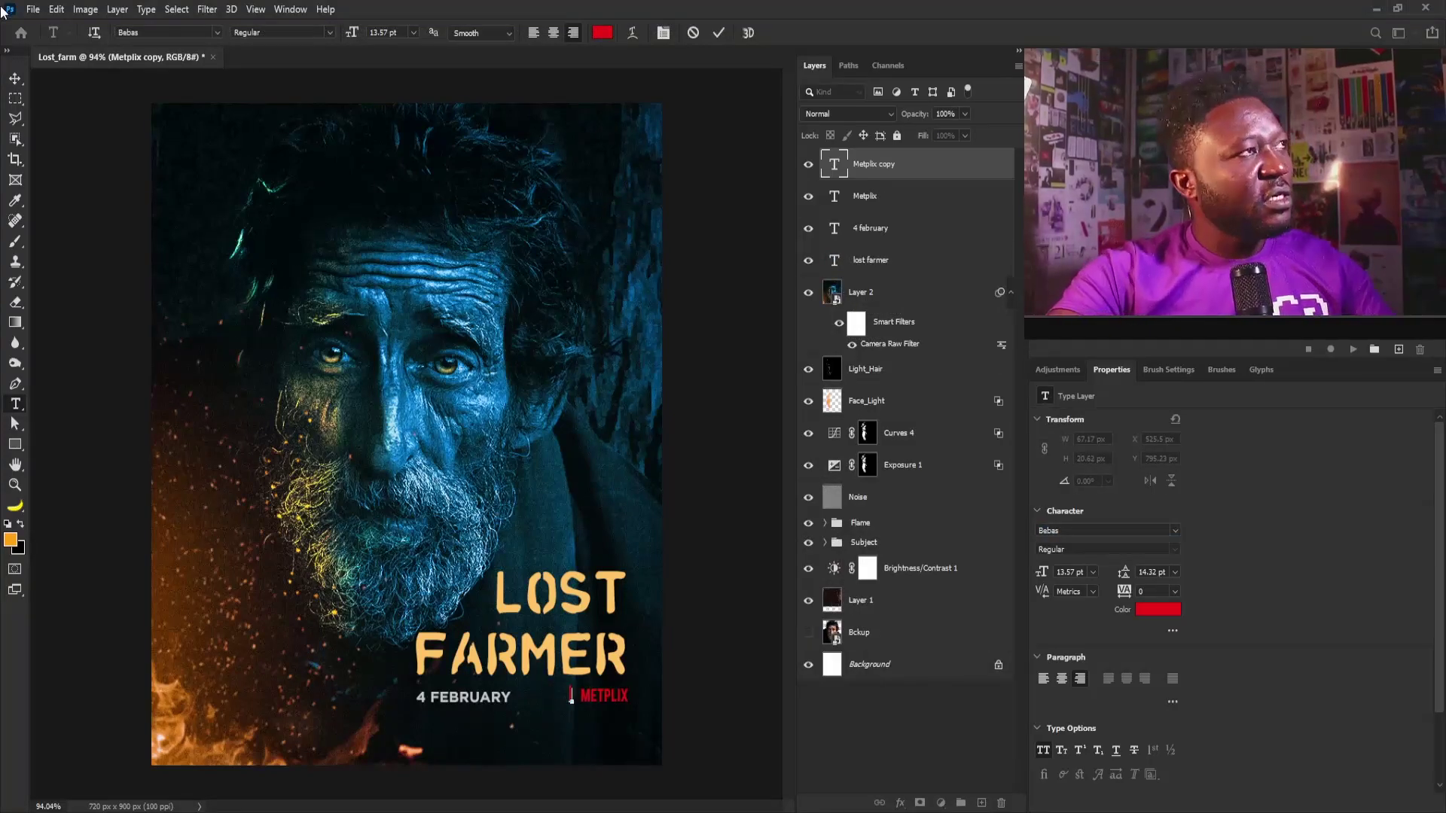
click(14, 82)
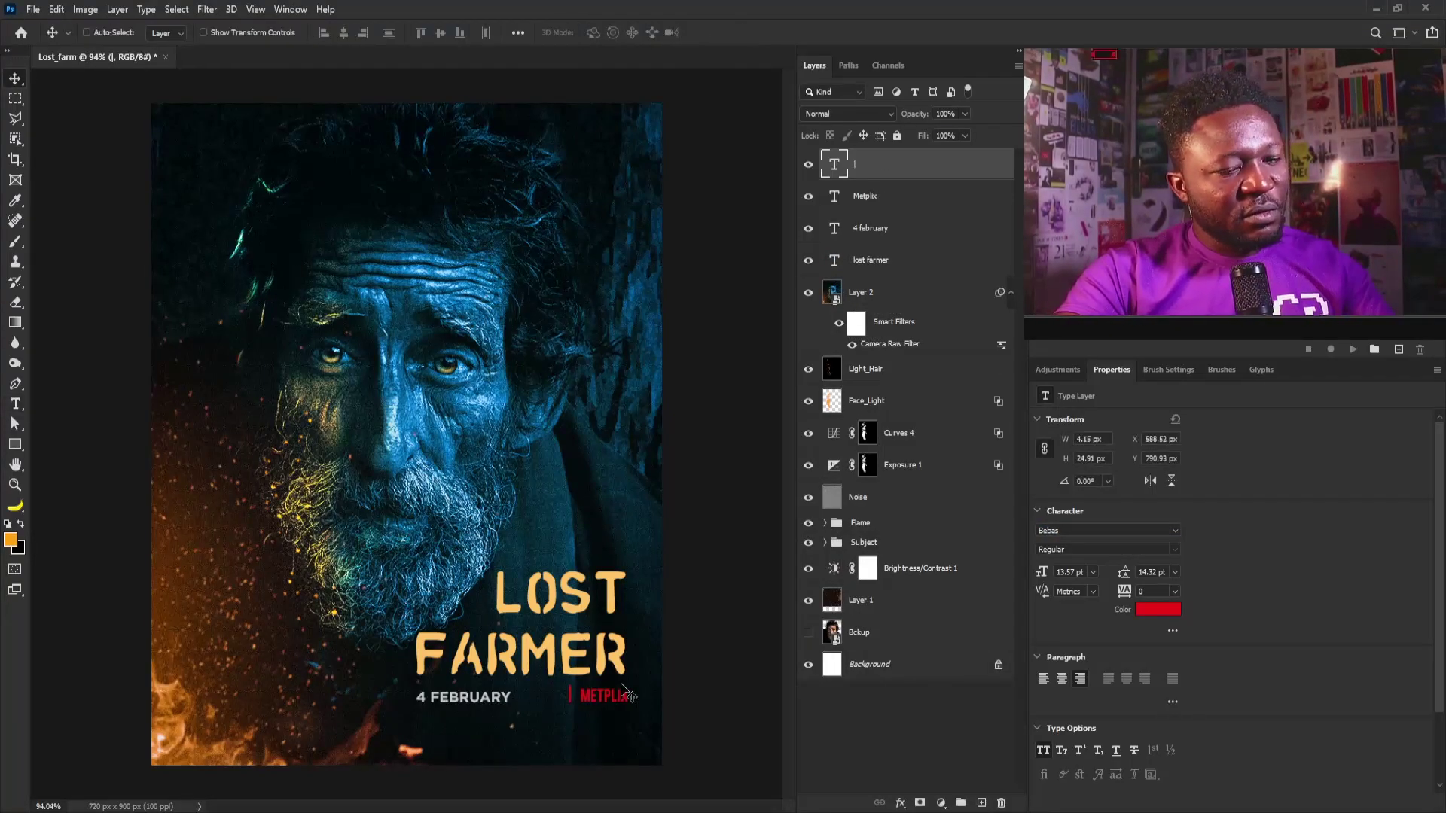
Enlarge the title, date, divider and METPLIX layers together slightly and move the group a little lower
key(ctrl+t)
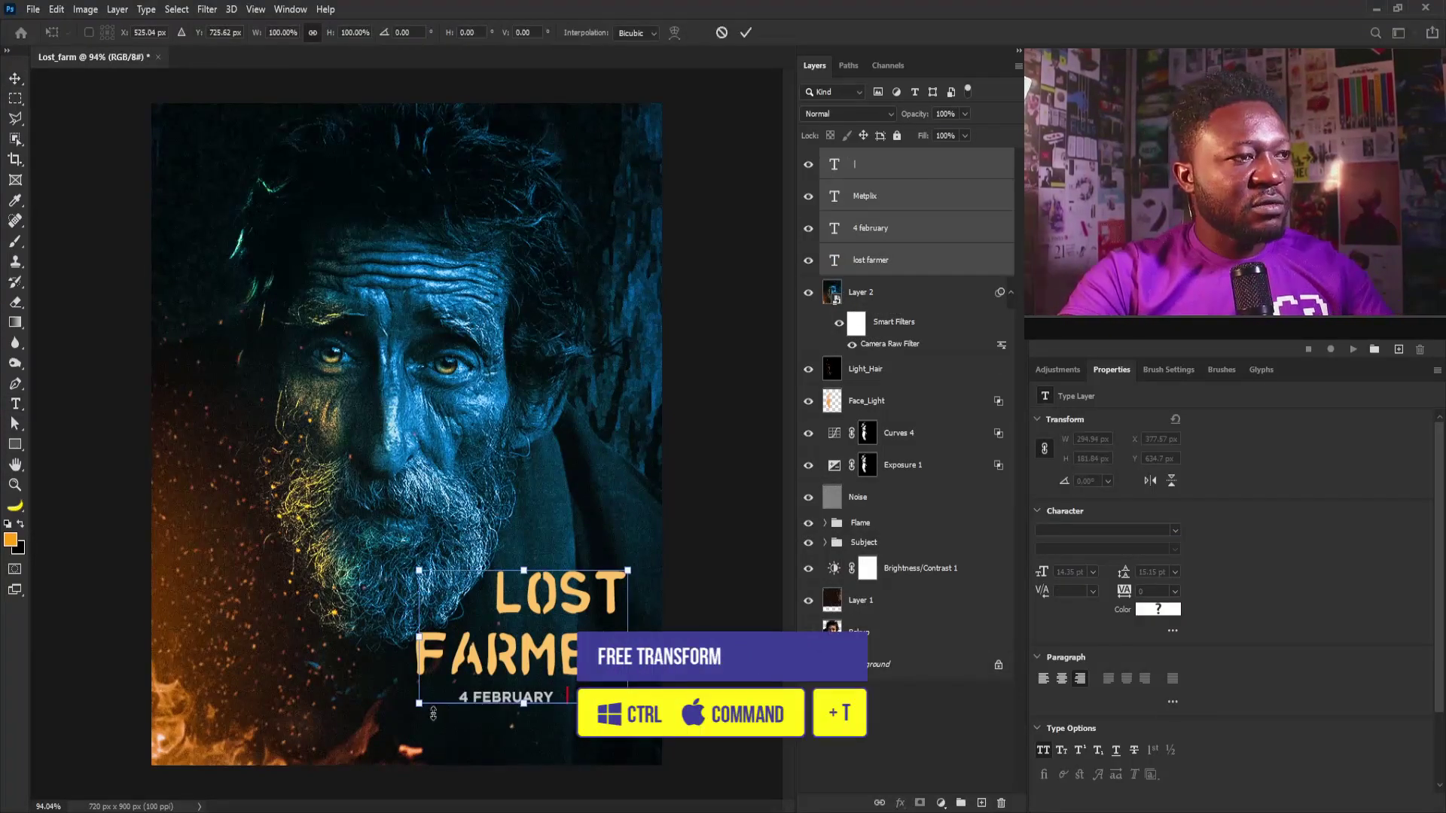
drag(415, 712, 406, 721)
key(Return)
drag(599, 654, 604, 662)
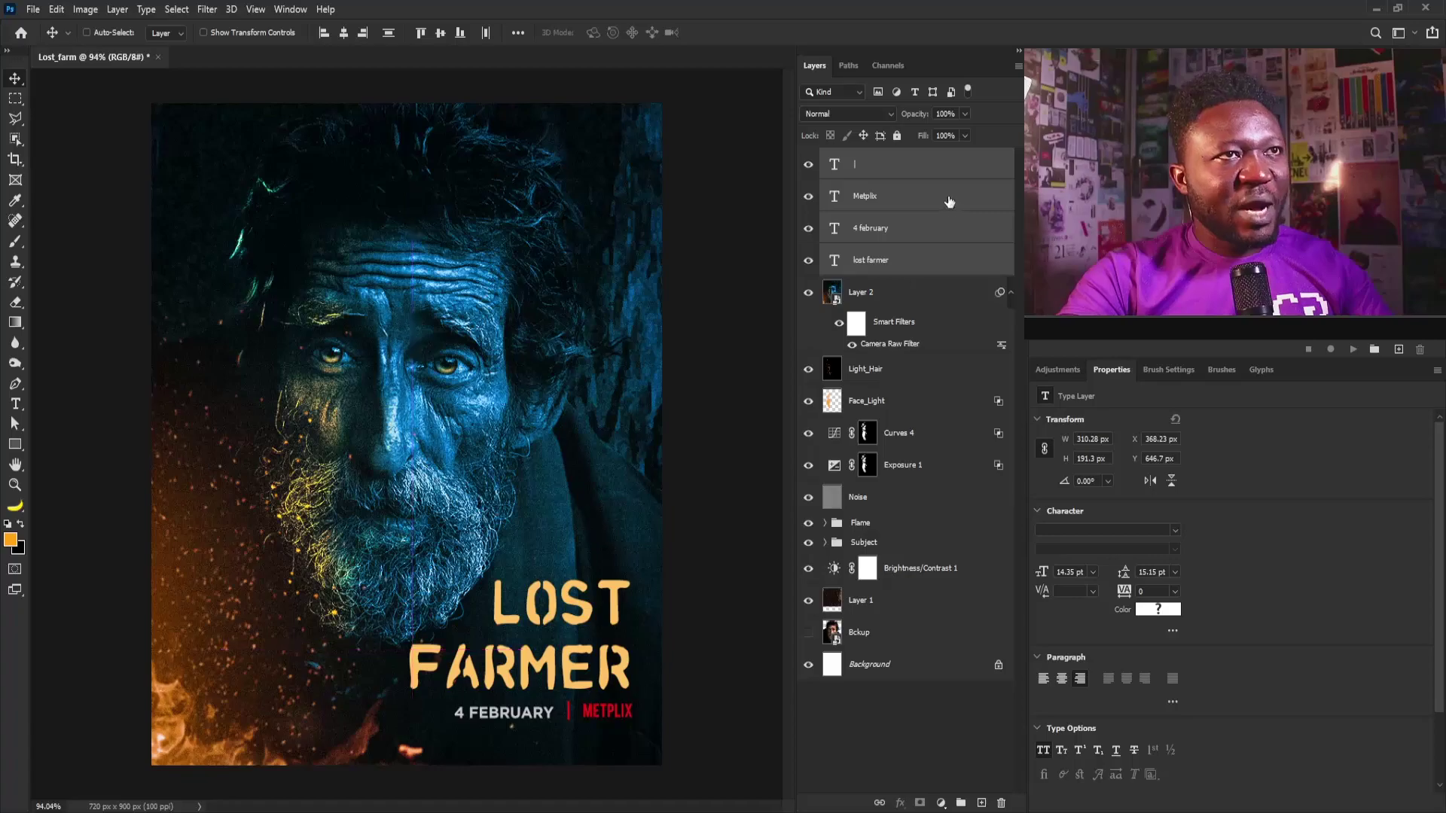
Tighten the leading between the LOST and FARMER lines of the title to about 59 pt
click(918, 264)
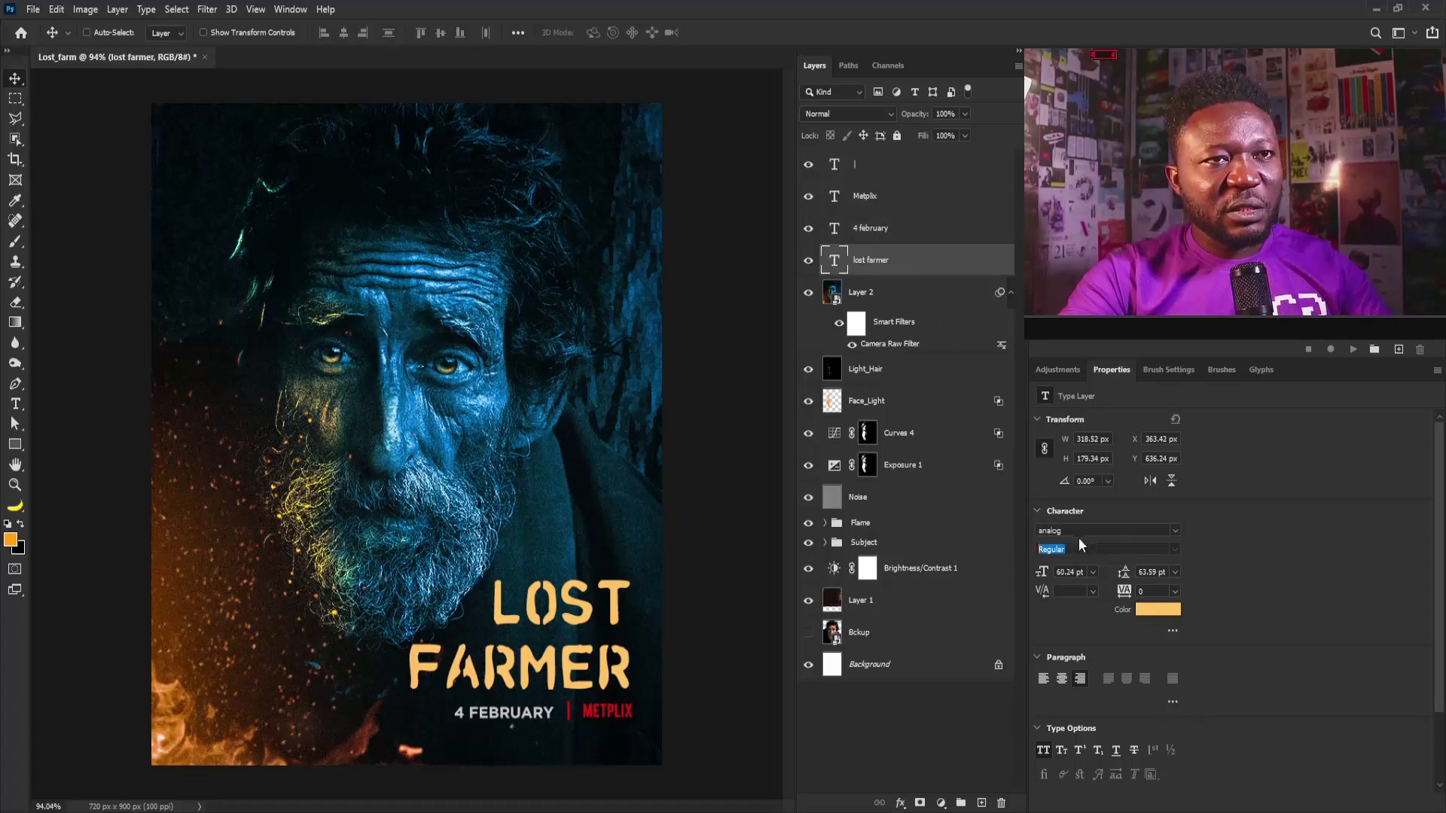
drag(1141, 580, 1117, 579)
key(Down)
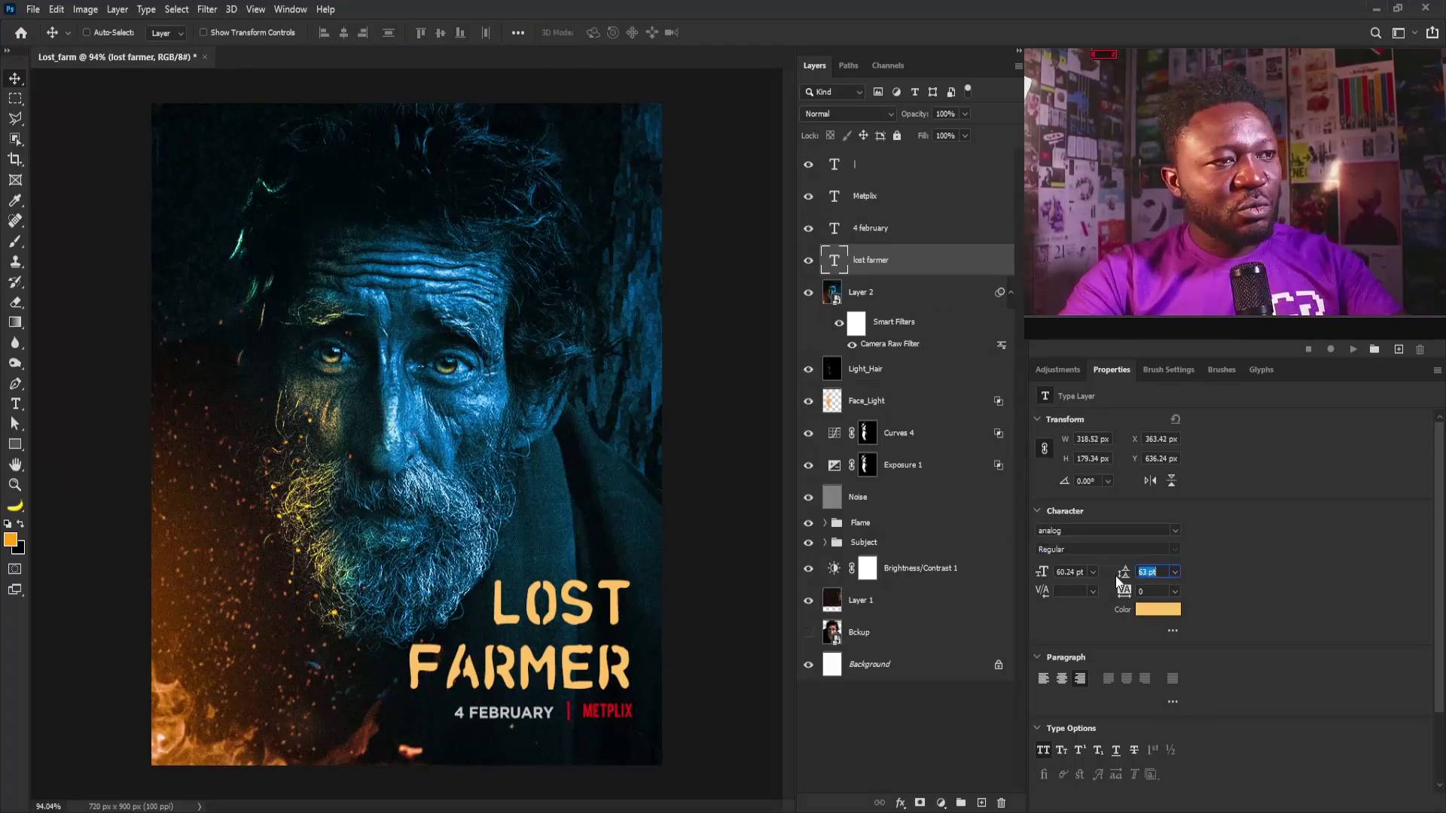
key(Down)
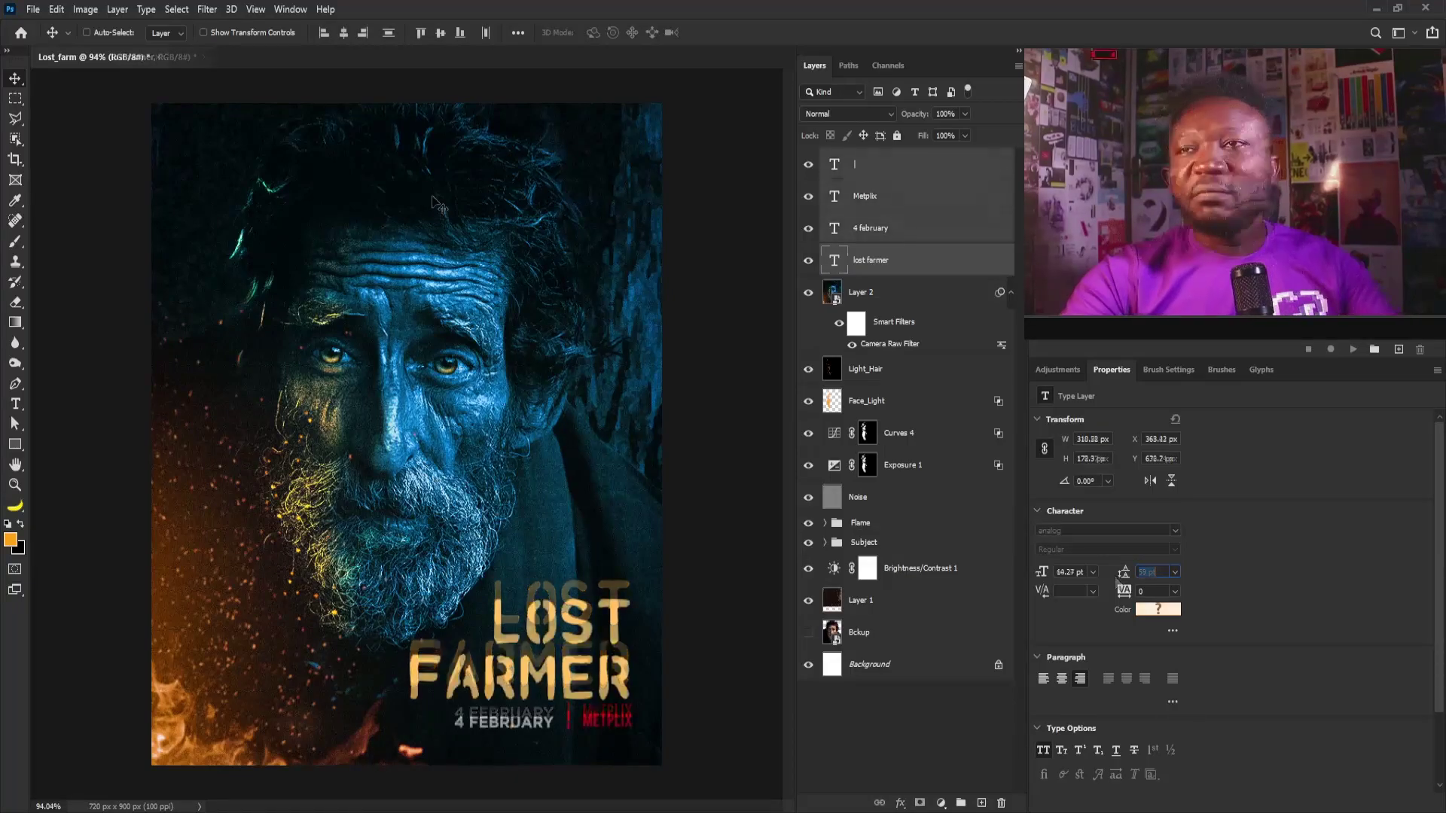